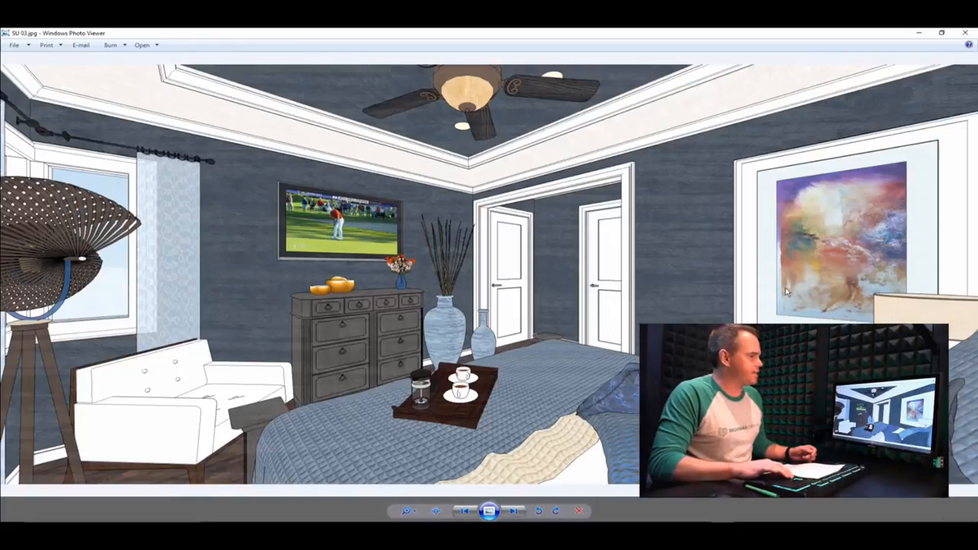
Look through the remaining SketchUp exports and the rendered bedroom images up to 0104.jpg
{"action": "key", "text": "Right"}
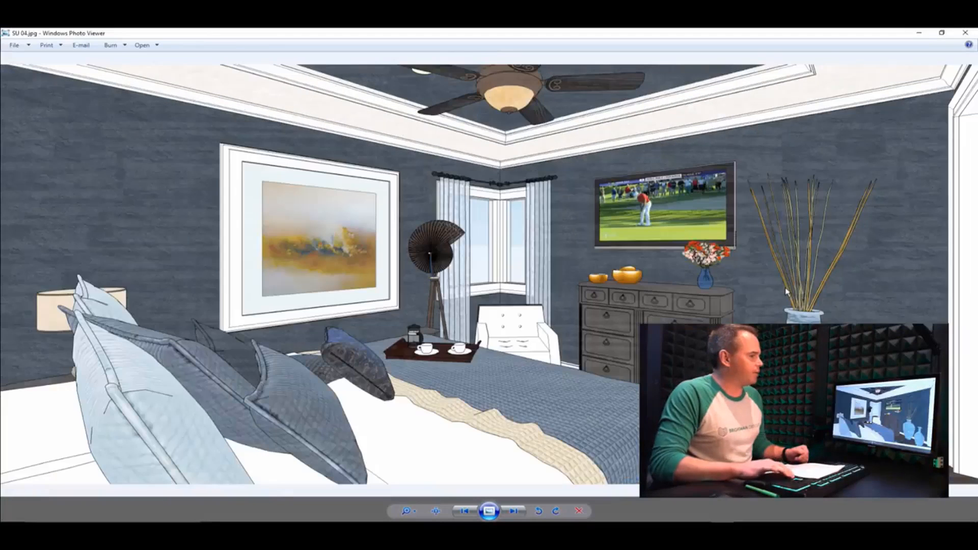
{"action": "key", "text": "Right"}
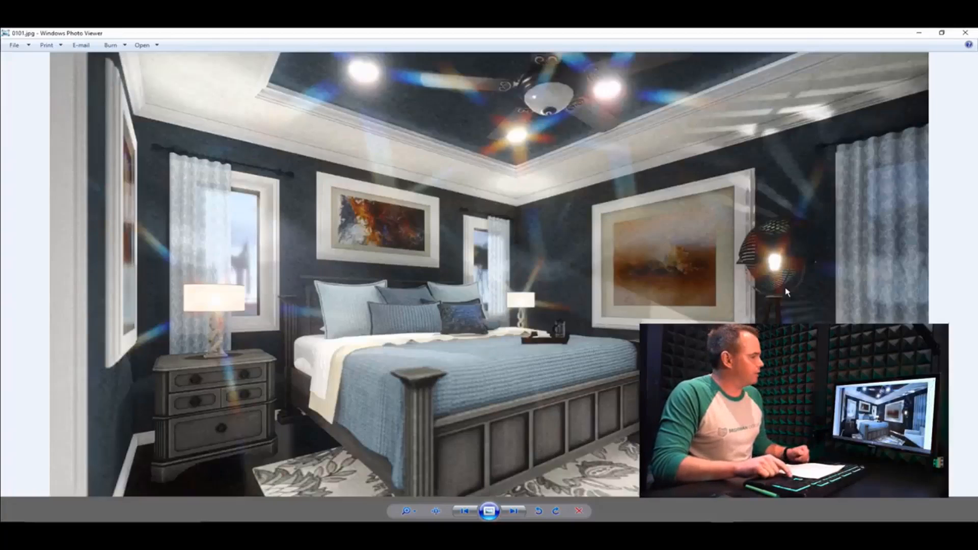
{"action": "key", "text": "Right"}
{"action": "key", "text": "Right"}
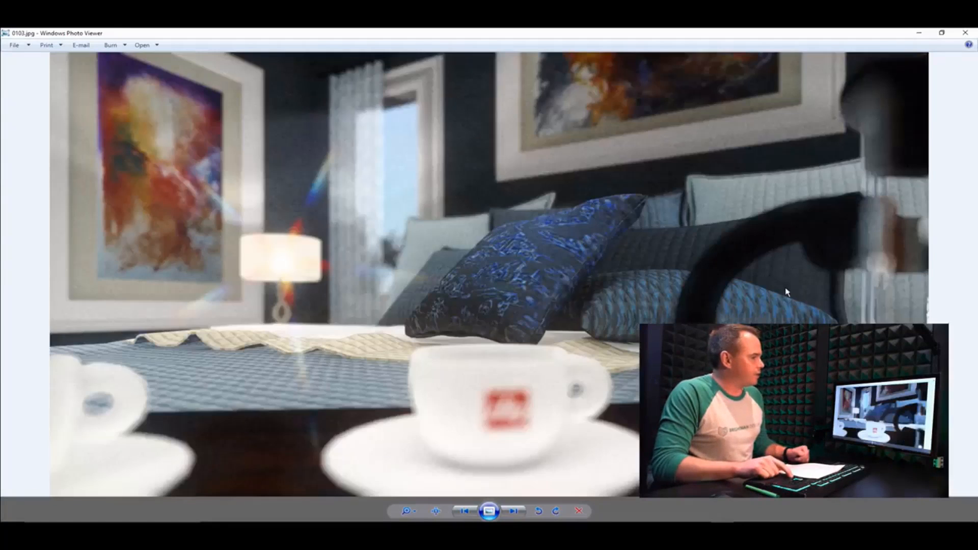
{"action": "key", "text": "Right"}
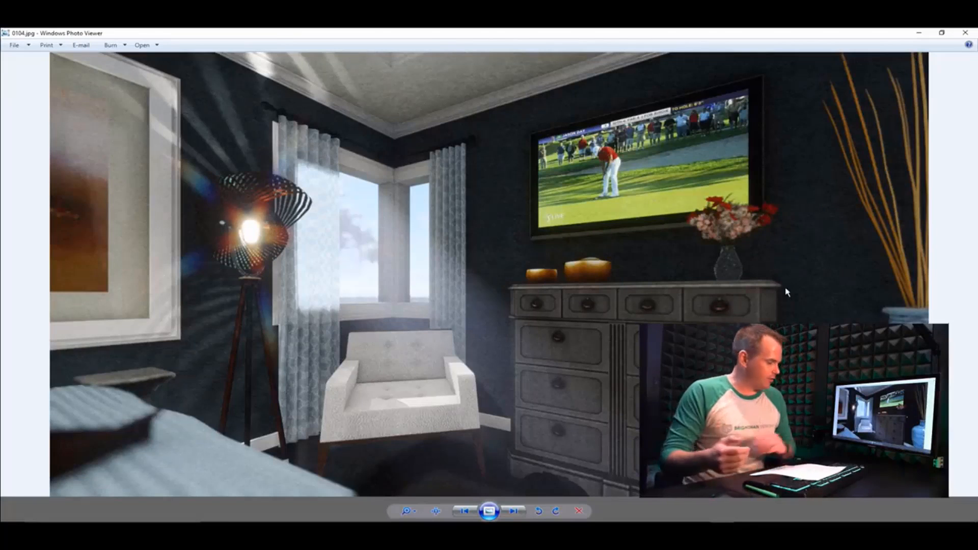
Switch to Lumion Pro and inspect the layers of the interior lighting test scene
{"action": "key", "text": "alt+Tab"}
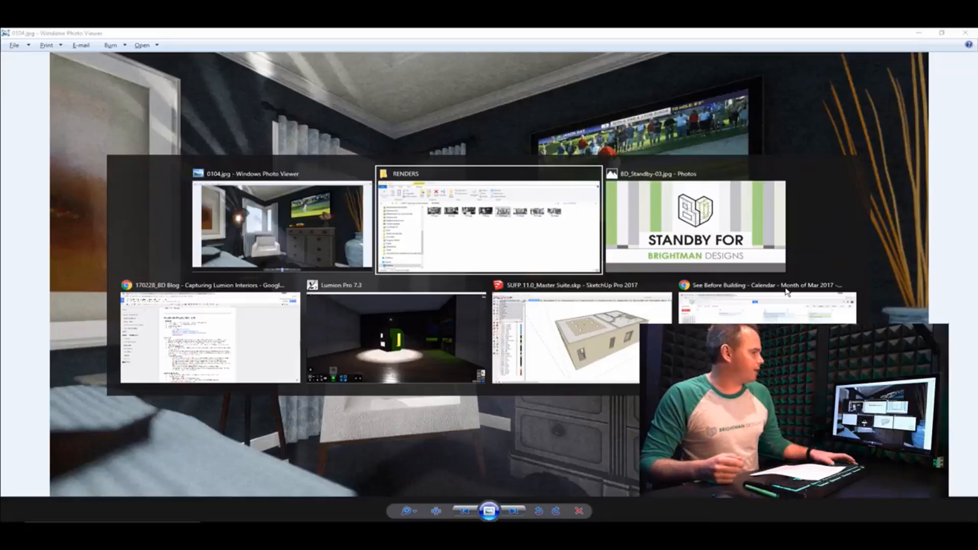
{"action": "key", "text": "Tab"}
{"action": "key", "text": "Tab"}
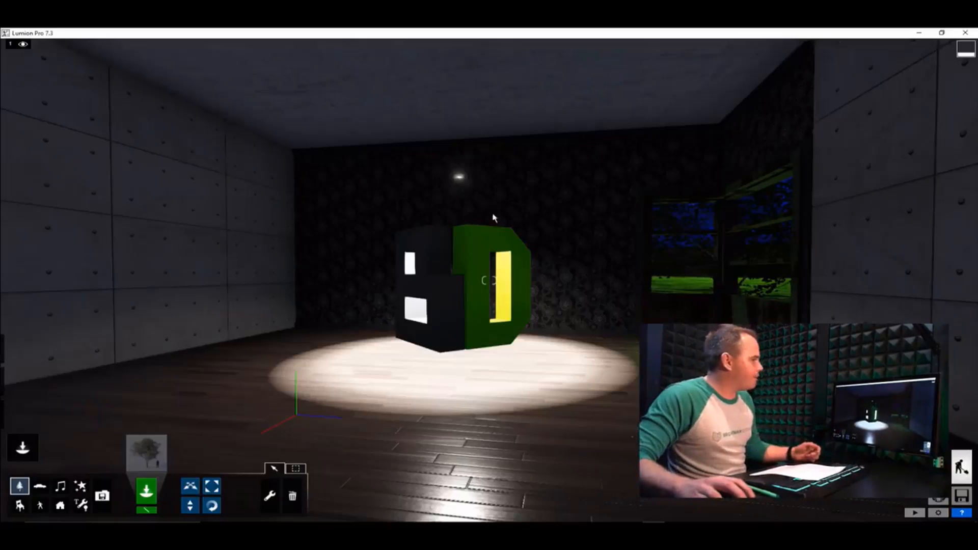
{"action": "mouse_move", "coordinate": [49, 53]}
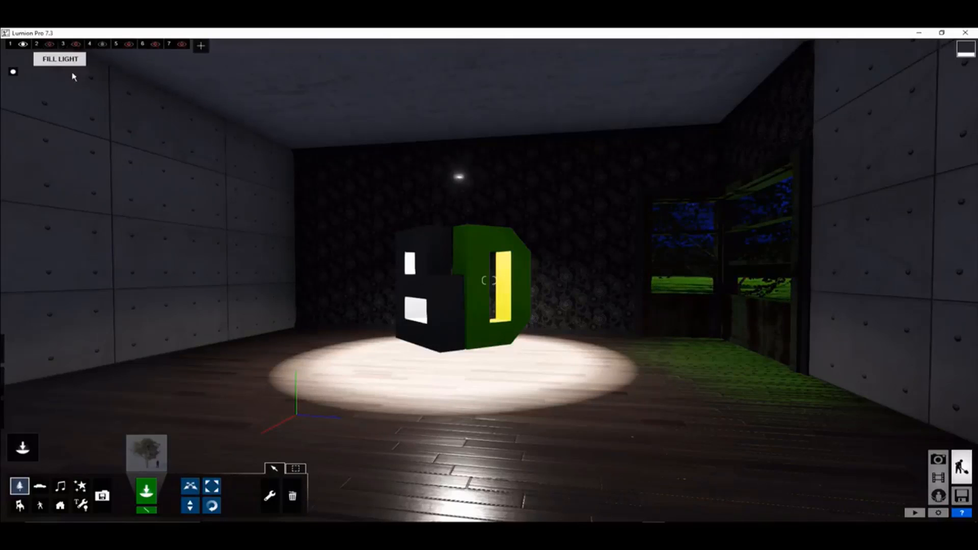
Hide layer 4 and show layer 3 to view its light on the BD logo from closer up
{"action": "right_click_drag", "start_coordinate": [292, 172], "coordinate": [276, 151]}
{"action": "key", "text": "w"}
{"action": "key", "text": "w"}
{"action": "key", "text": "d"}
{"action": "key", "text": "d"}
{"action": "key", "text": "a"}
{"action": "key", "text": "a"}
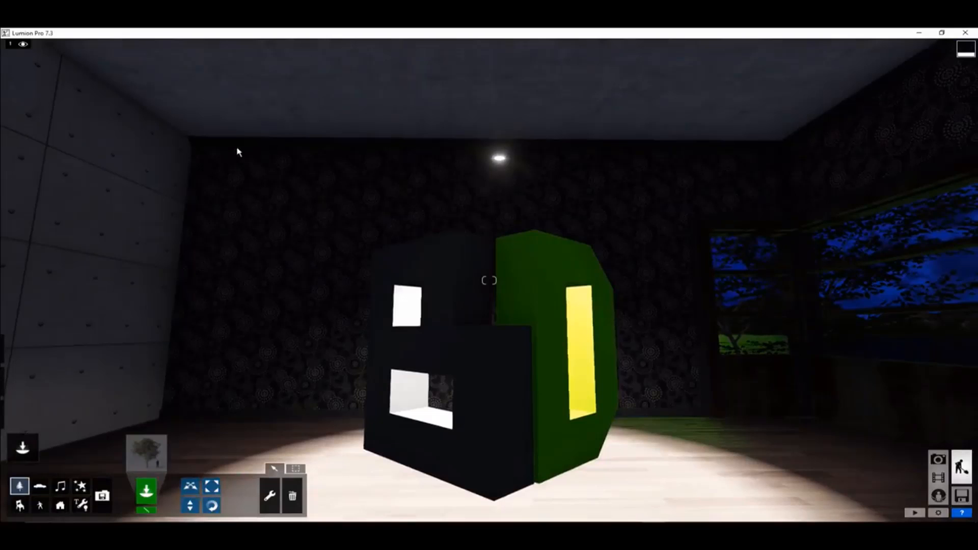
{"action": "left_click", "coordinate": [103, 46]}
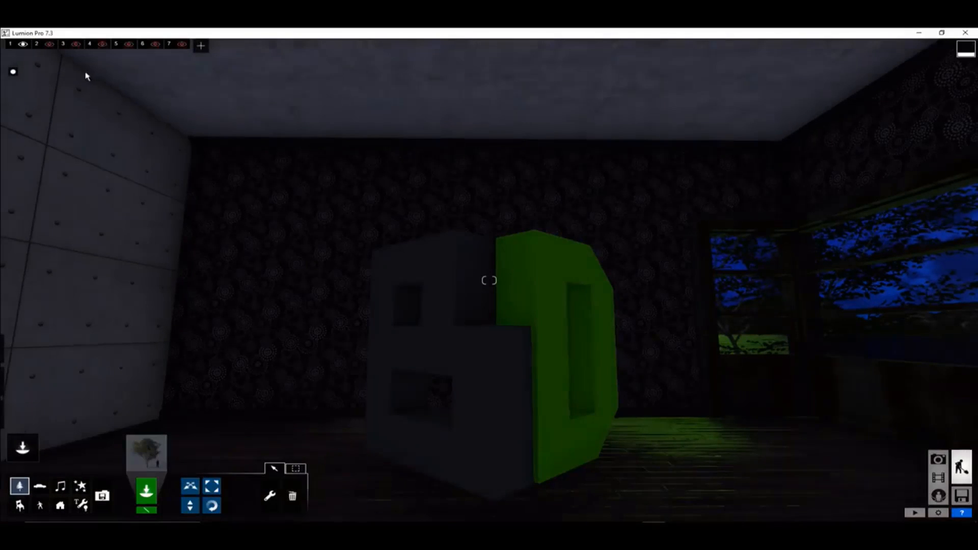
{"action": "left_click", "coordinate": [78, 46]}
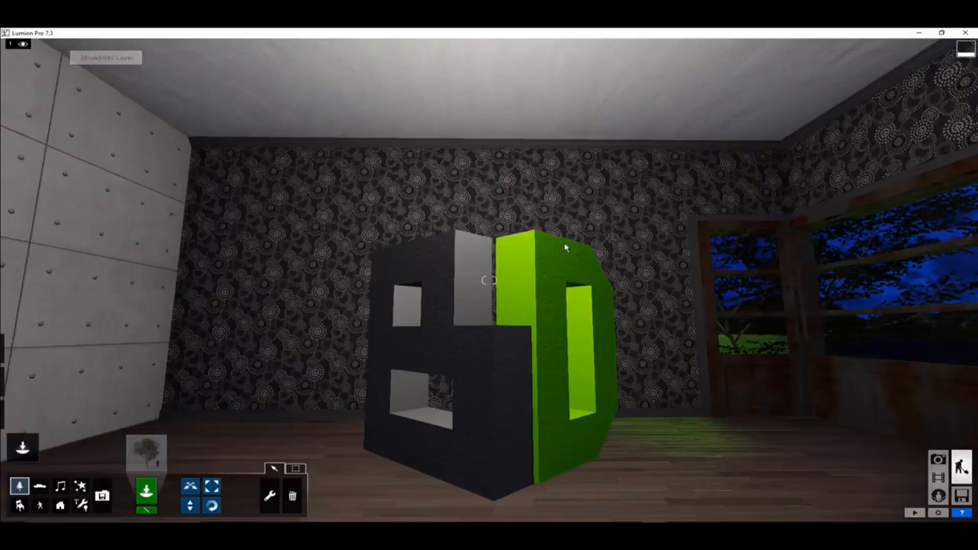
Compare the Fill Light layer with layer 3 by showing each one alone on the BD logo
{"action": "key", "text": "s"}
{"action": "right_click_drag", "start_coordinate": [565, 248], "coordinate": [564, 281]}
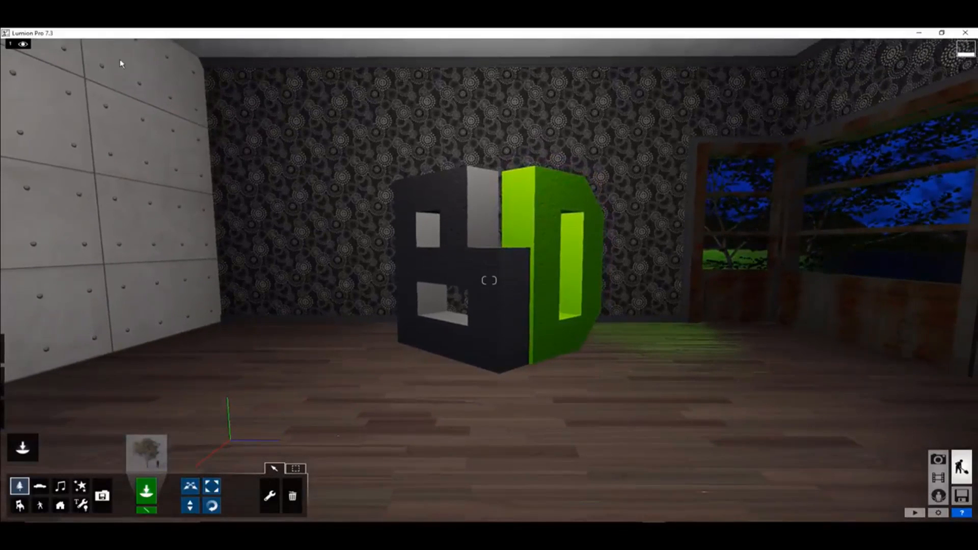
{"action": "left_click", "coordinate": [76, 45]}
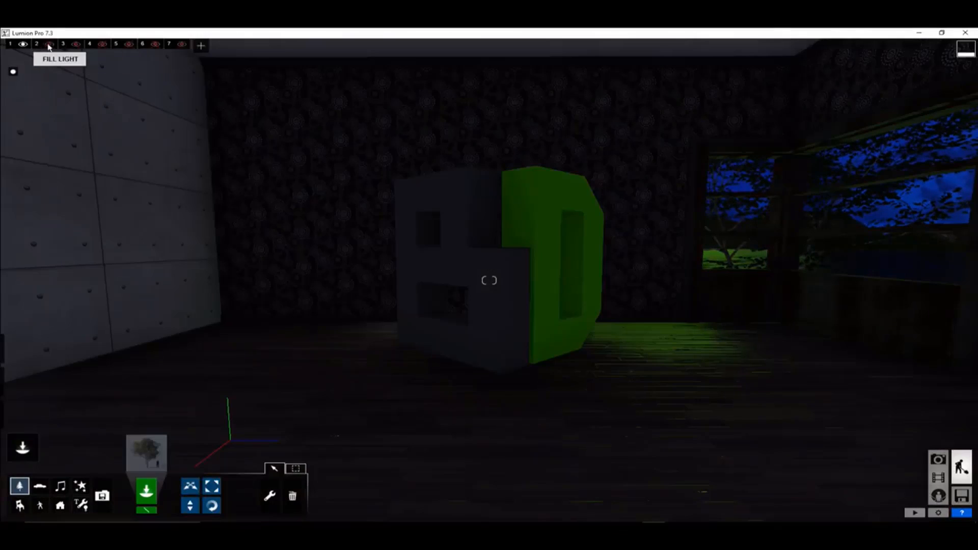
{"action": "left_click", "coordinate": [50, 44]}
{"action": "scroll", "coordinate": [543, 213], "scroll_direction": "up", "scroll_amount": 5}
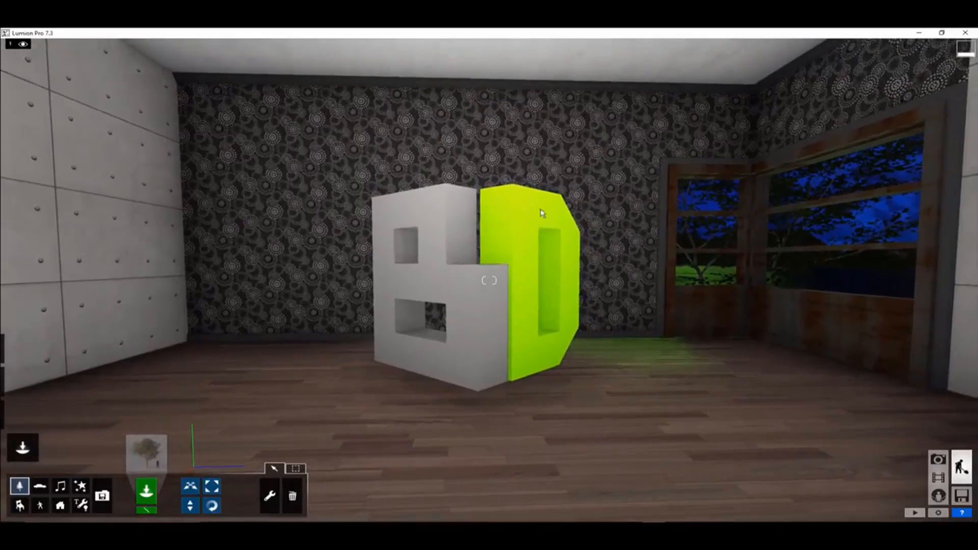
{"action": "mouse_move", "coordinate": [23, 45]}
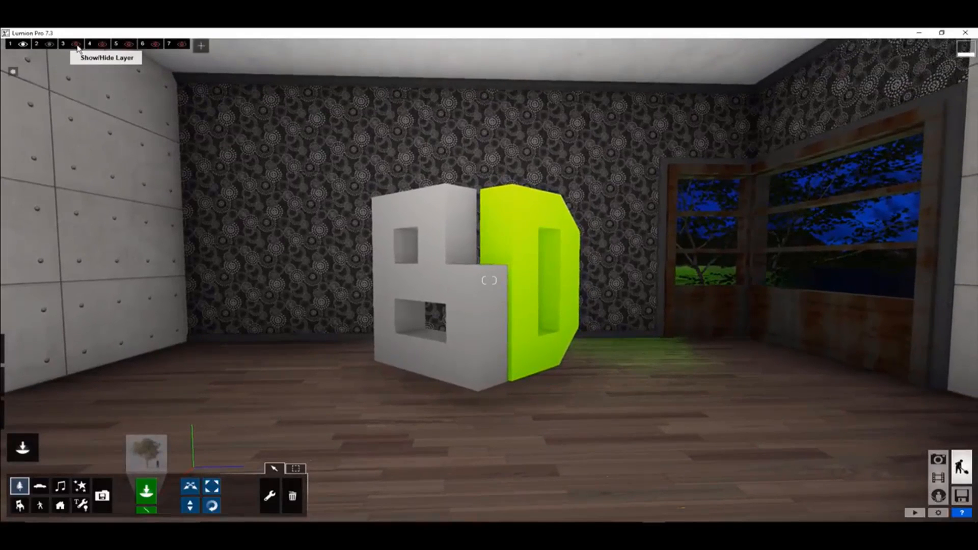
{"action": "left_click", "coordinate": [51, 45]}
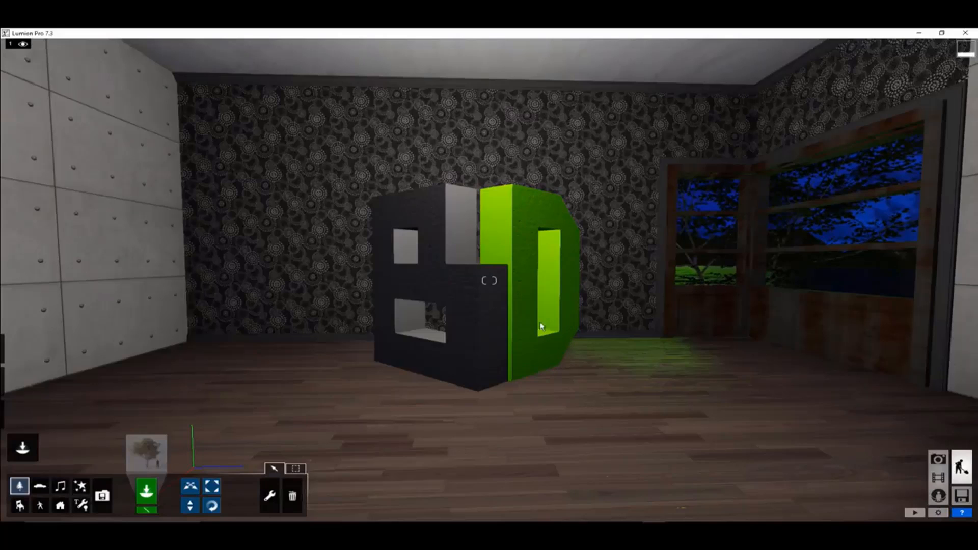
Show the Fill Light layer and layers 4, 5, 6 and 7 so their lights combine in the room
{"action": "left_click", "coordinate": [103, 45]}
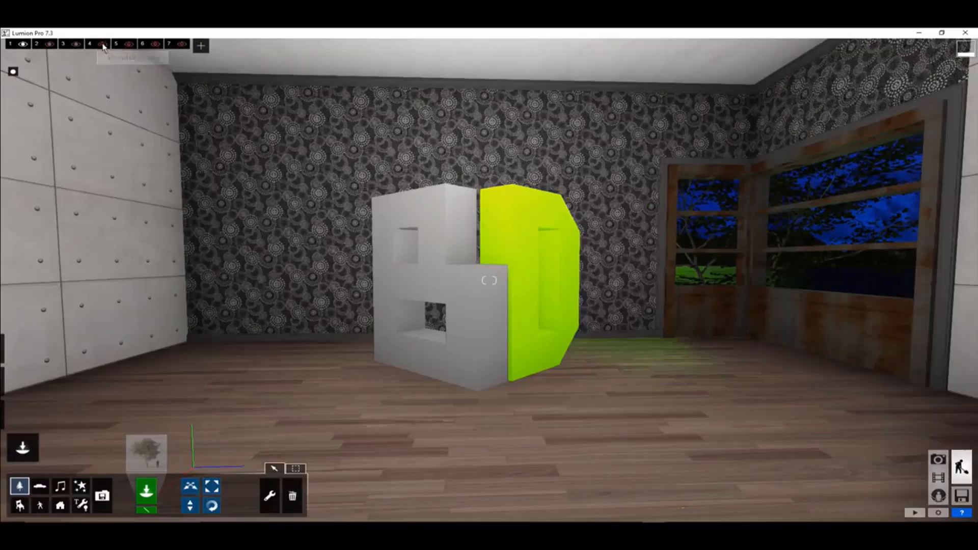
{"action": "left_click", "coordinate": [103, 45]}
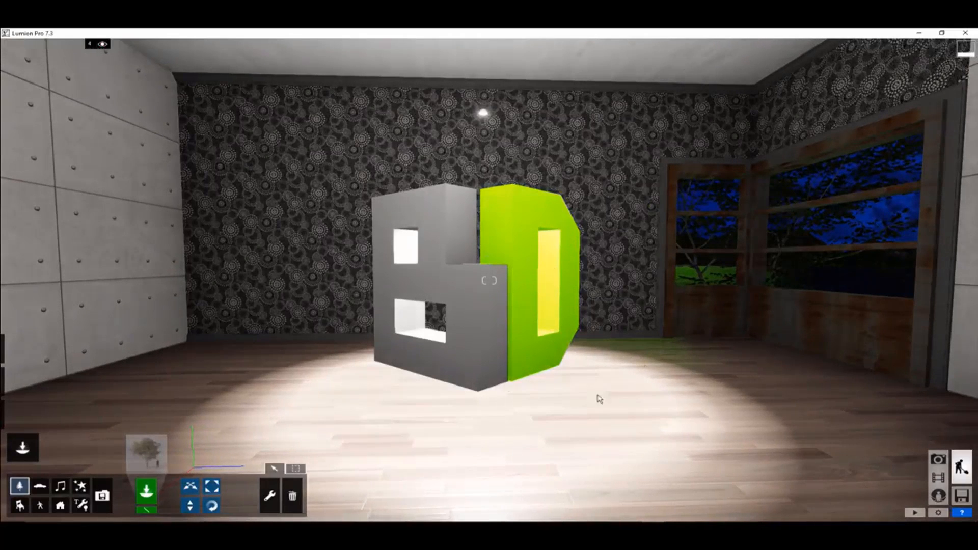
{"action": "right_click_drag", "start_coordinate": [662, 290], "coordinate": [661, 261]}
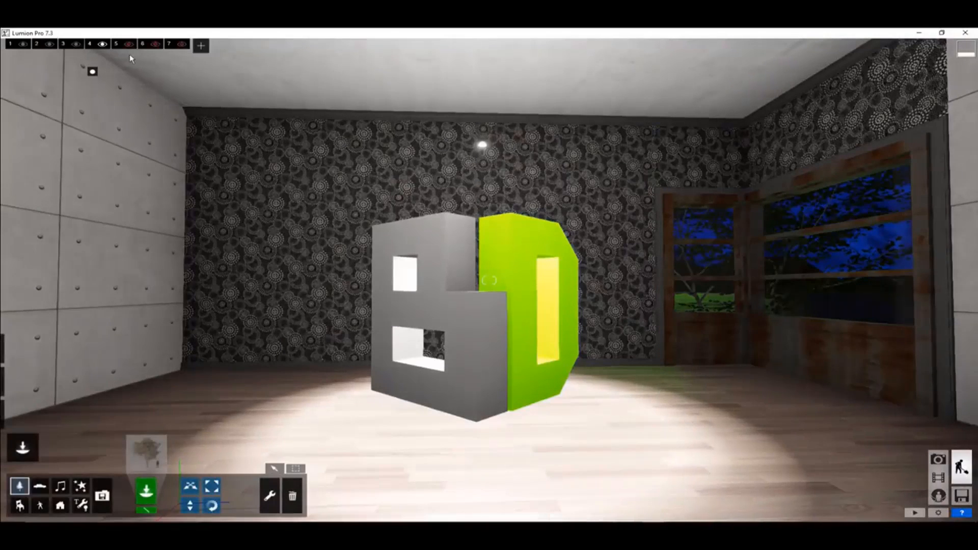
{"action": "left_click", "coordinate": [130, 46]}
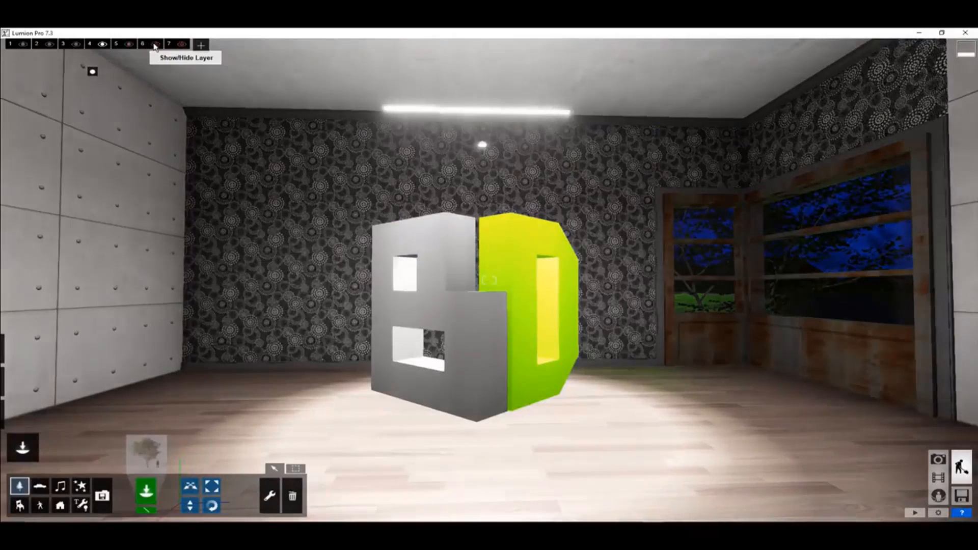
{"action": "left_click", "coordinate": [156, 45]}
{"action": "left_click", "coordinate": [182, 45]}
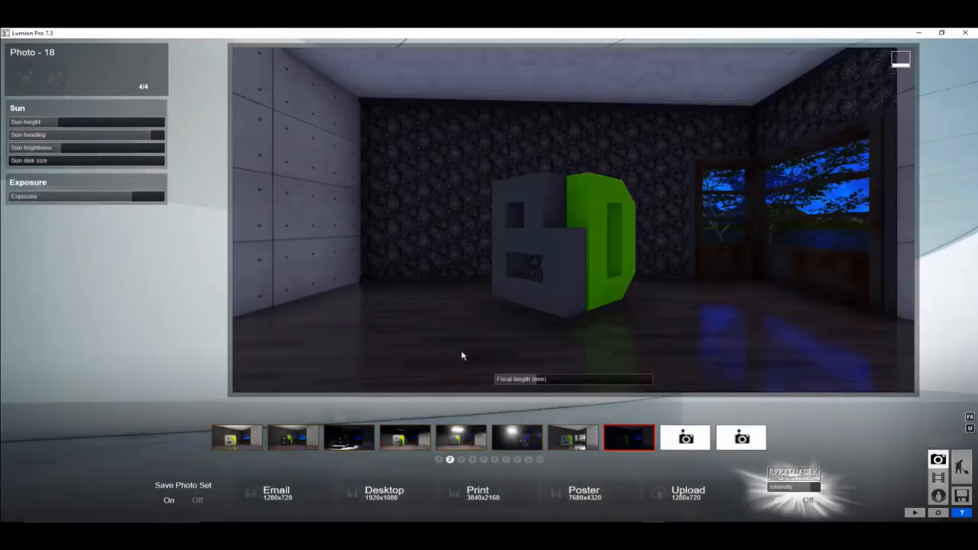
Open Photo 11 in Photo mode and bring up the first page of its effects, starting with Global Illumination
{"action": "left_click", "coordinate": [237, 438]}
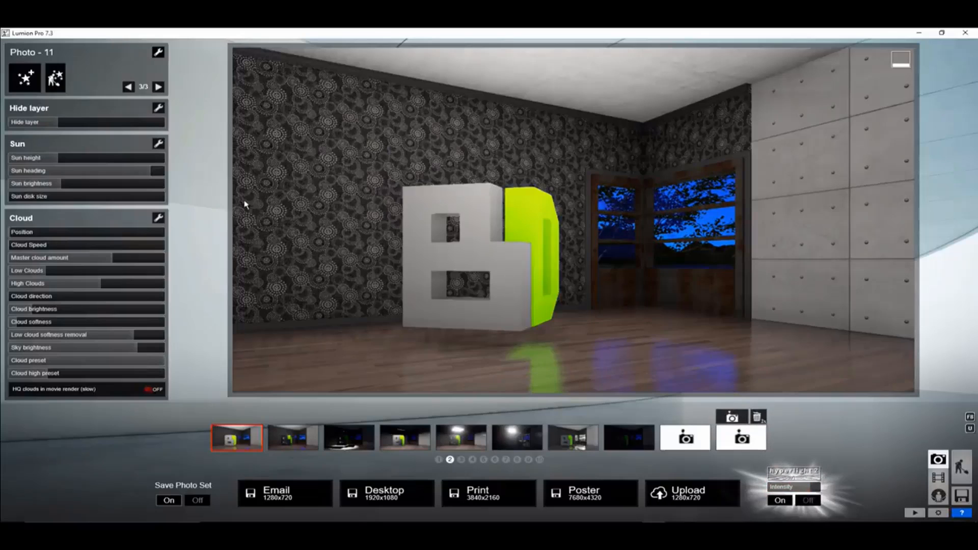
{"action": "left_click", "coordinate": [128, 88]}
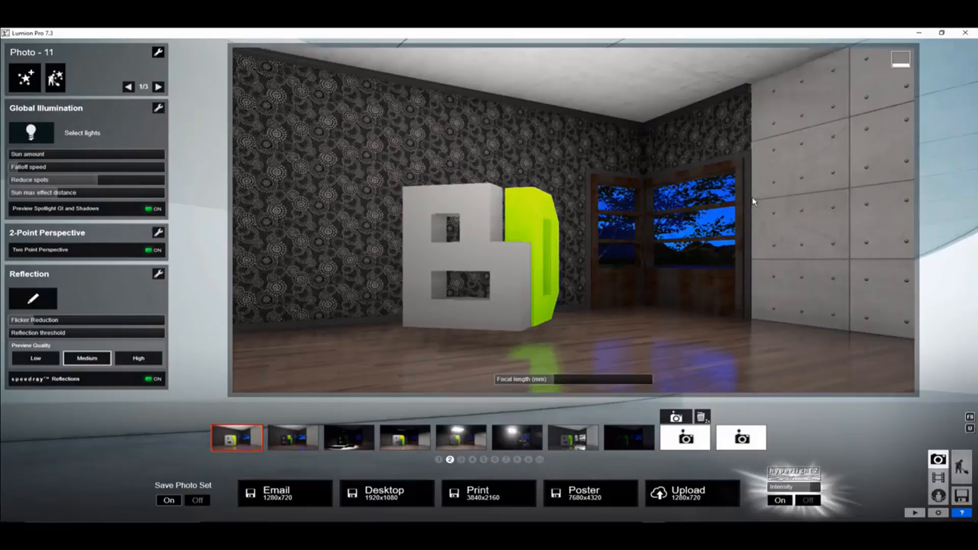
Switch to Chrome and go to the beginning of the Capturing Lumion Interiors blog post
{"action": "key", "text": "alt+Tab"}
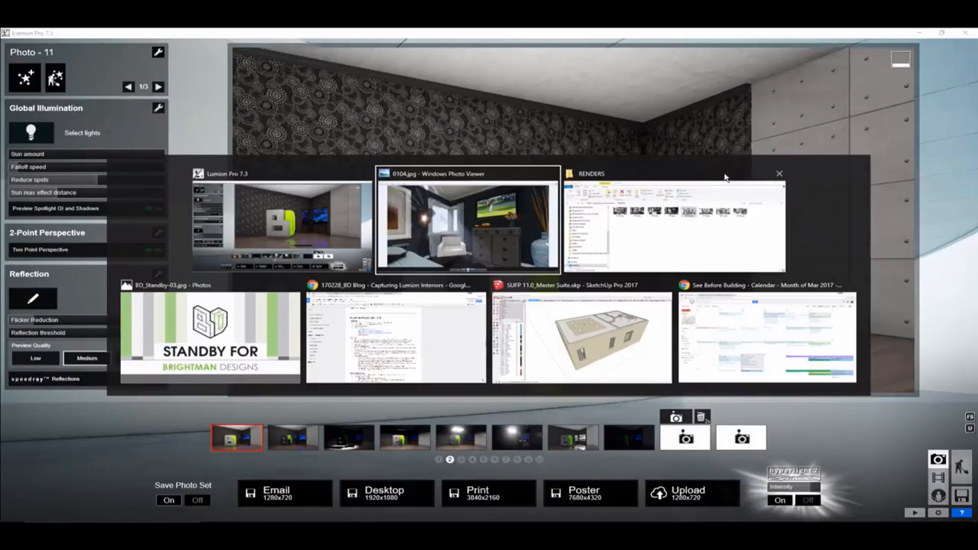
{"action": "key", "text": "alt+Tab"}
{"action": "key", "text": "alt+Tab"}
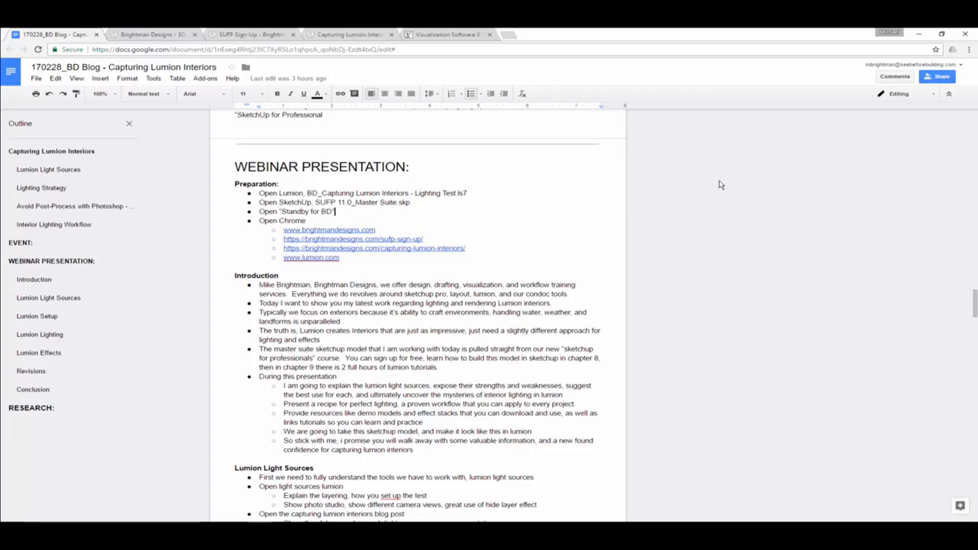
{"action": "left_click", "coordinate": [335, 34]}
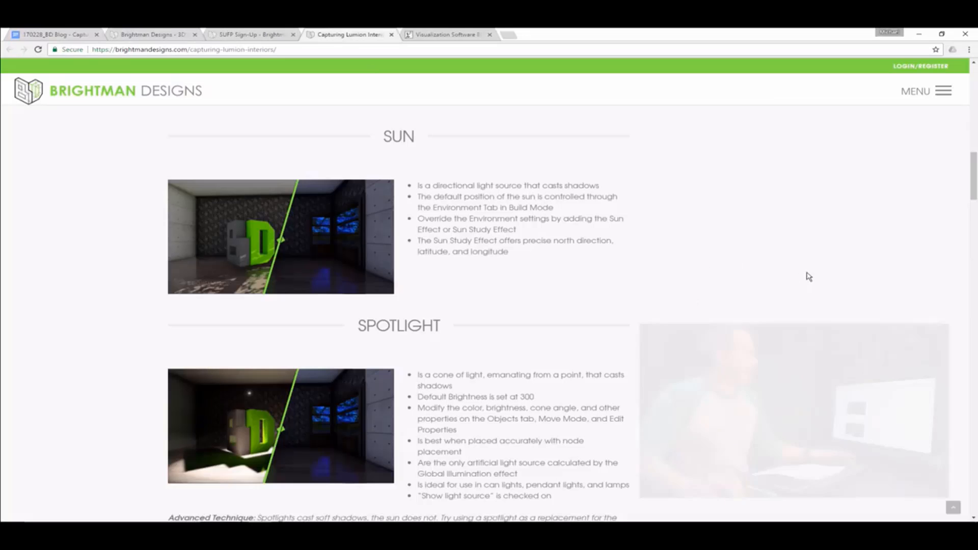
{"action": "scroll", "coordinate": [800, 251], "scroll_direction": "up", "scroll_amount": 15}
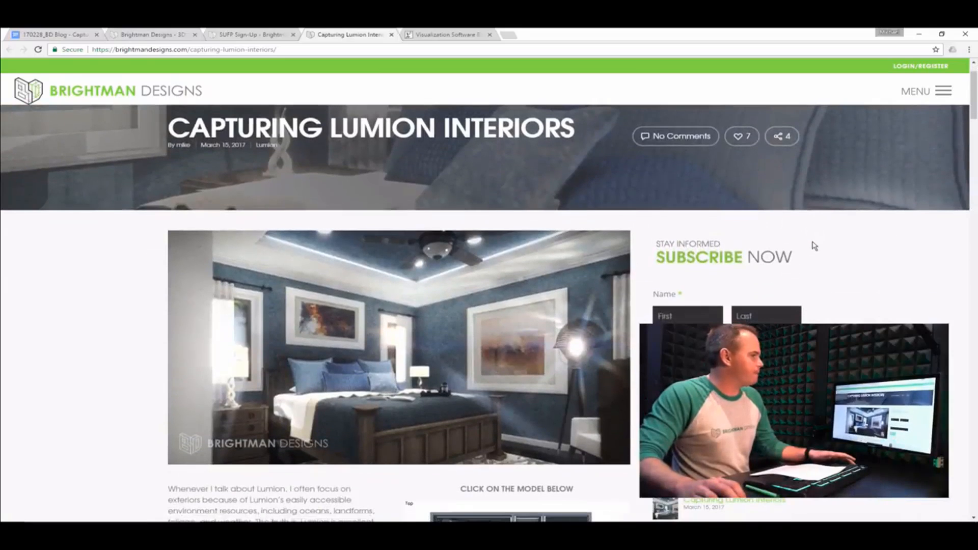
Check where the blog is listed in the site navigation, and review the post's Lumion Light Sources section
{"action": "left_click", "coordinate": [944, 92]}
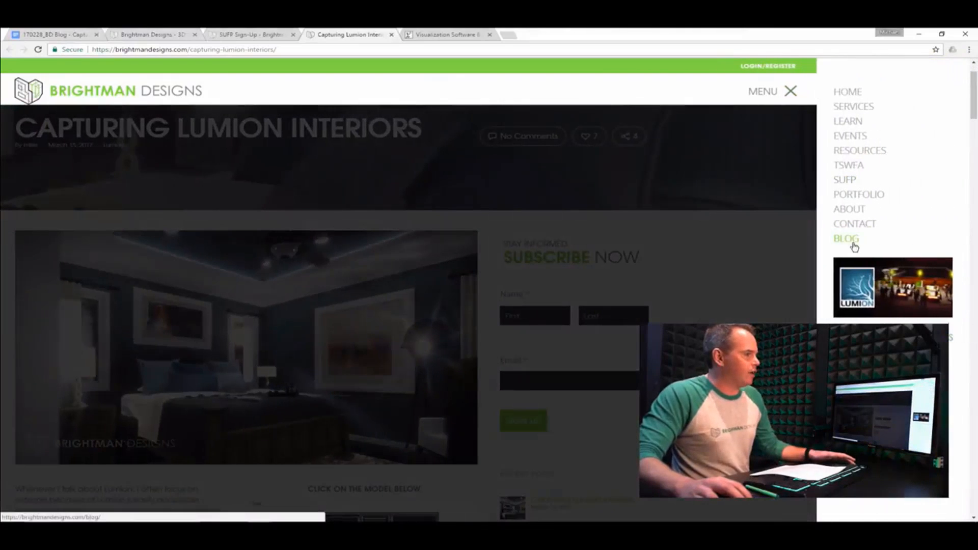
{"action": "left_click", "coordinate": [764, 275]}
{"action": "scroll", "coordinate": [747, 262], "scroll_direction": "down", "scroll_amount": 4}
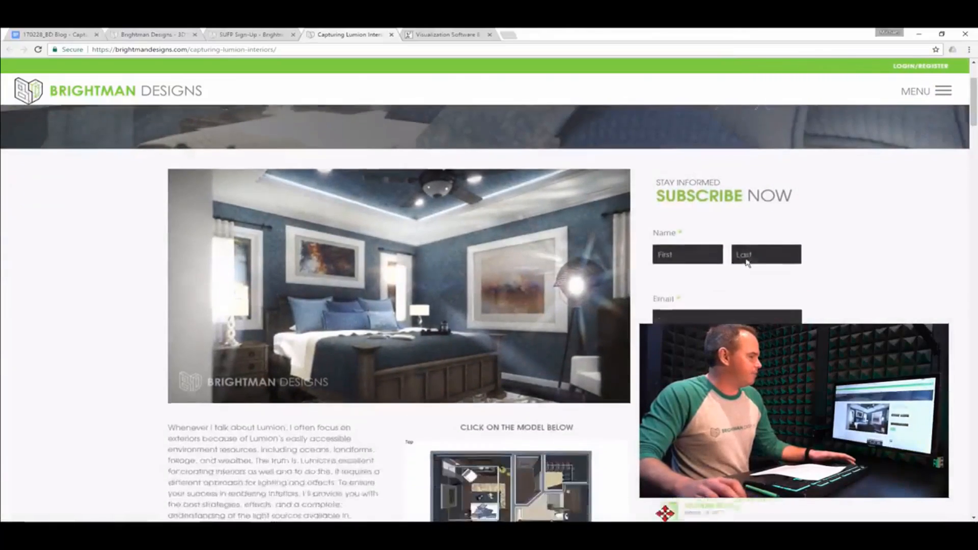
{"action": "scroll", "coordinate": [747, 262], "scroll_direction": "down", "scroll_amount": 1}
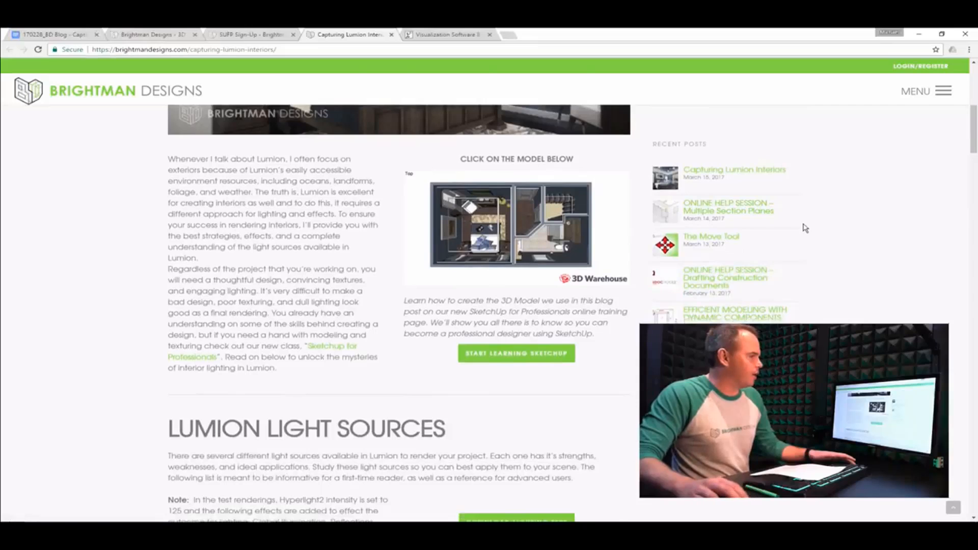
{"action": "scroll", "coordinate": [802, 225], "scroll_direction": "down", "scroll_amount": 8}
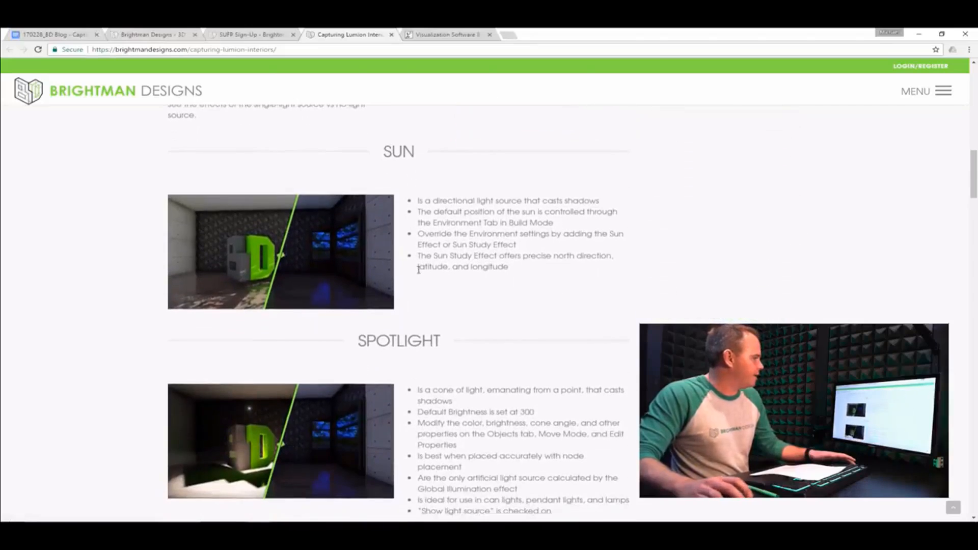
{"action": "scroll", "coordinate": [663, 308], "scroll_direction": "up", "scroll_amount": 2}
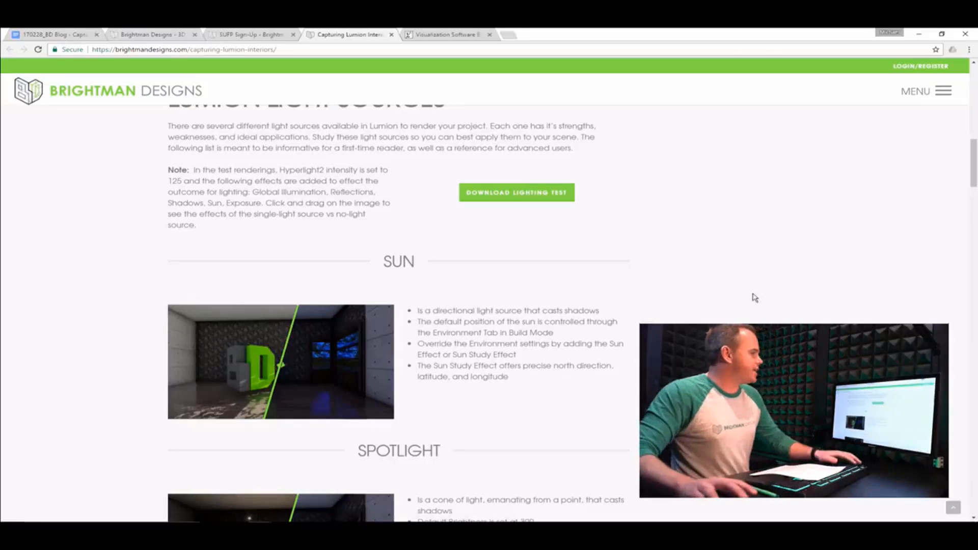
Enlarge the blog page to 175% zoom
{"action": "left_click", "coordinate": [969, 50]}
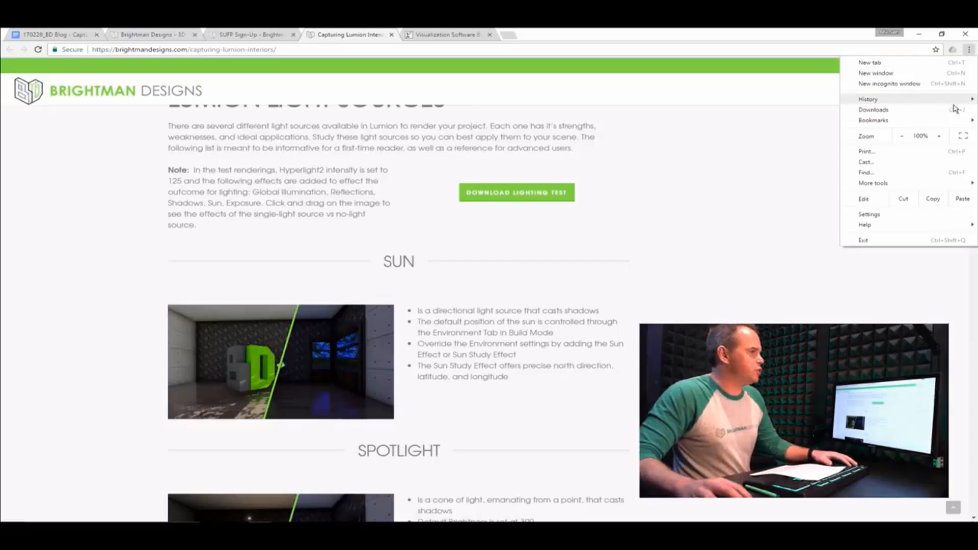
{"action": "left_click", "coordinate": [943, 137]}
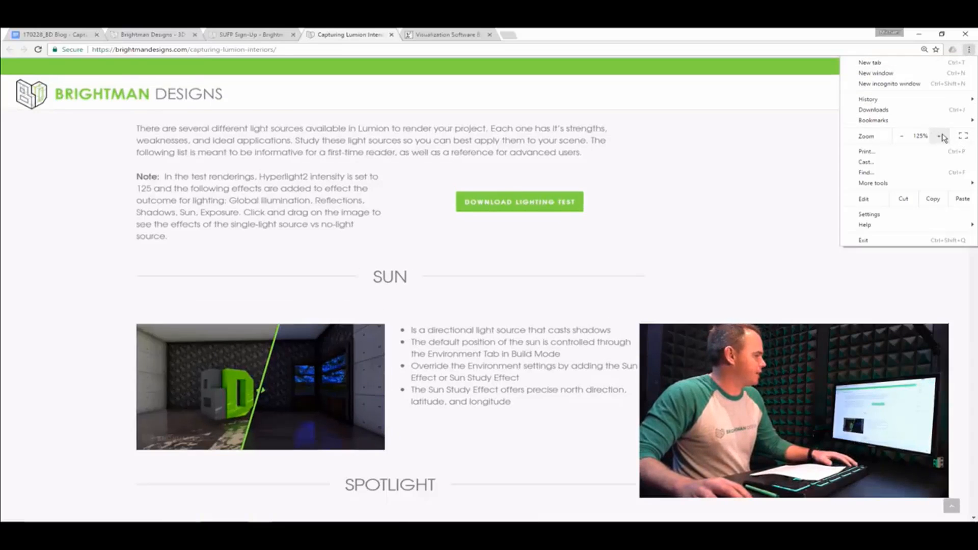
{"action": "left_click", "coordinate": [942, 136]}
{"action": "left_click", "coordinate": [640, 270]}
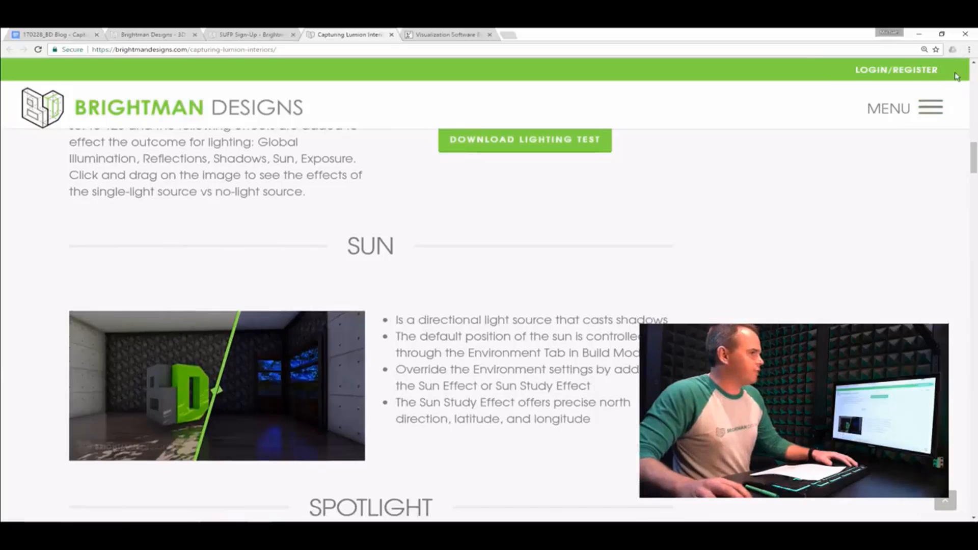
{"action": "left_click", "coordinate": [969, 49]}
{"action": "left_click", "coordinate": [942, 137]}
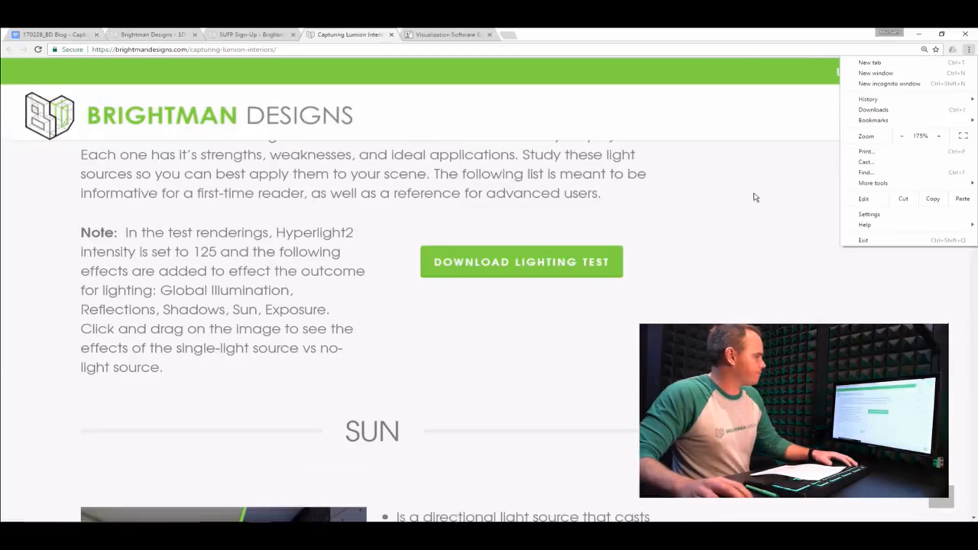
Review the Sun section of the blog post and compare its test rendering with and without the light source
{"action": "scroll", "coordinate": [756, 197], "scroll_direction": "down", "scroll_amount": 6}
{"action": "scroll", "coordinate": [757, 197], "scroll_direction": "up", "scroll_amount": 2}
{"action": "scroll", "coordinate": [752, 280], "scroll_direction": "up", "scroll_amount": 1}
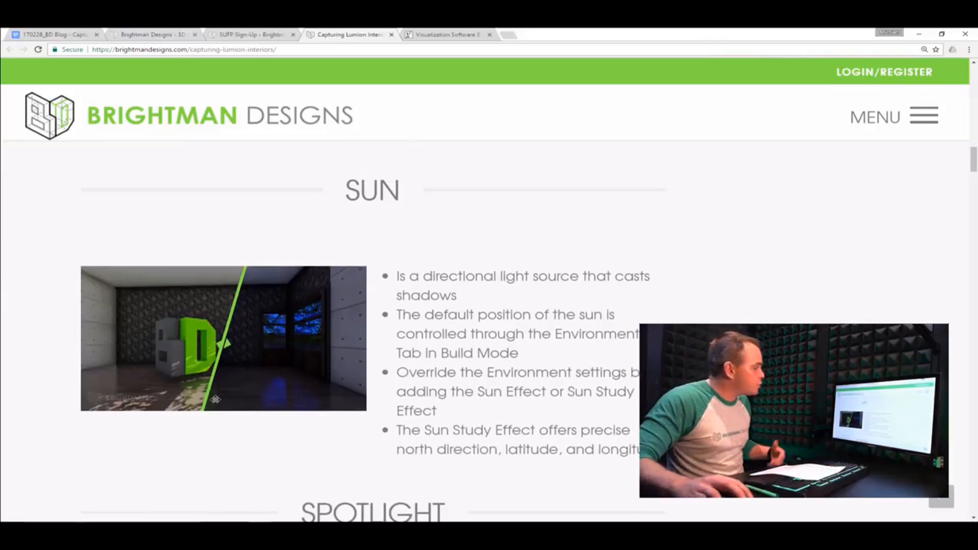
{"action": "left_click_drag", "start_coordinate": [222, 347], "coordinate": [284, 375]}
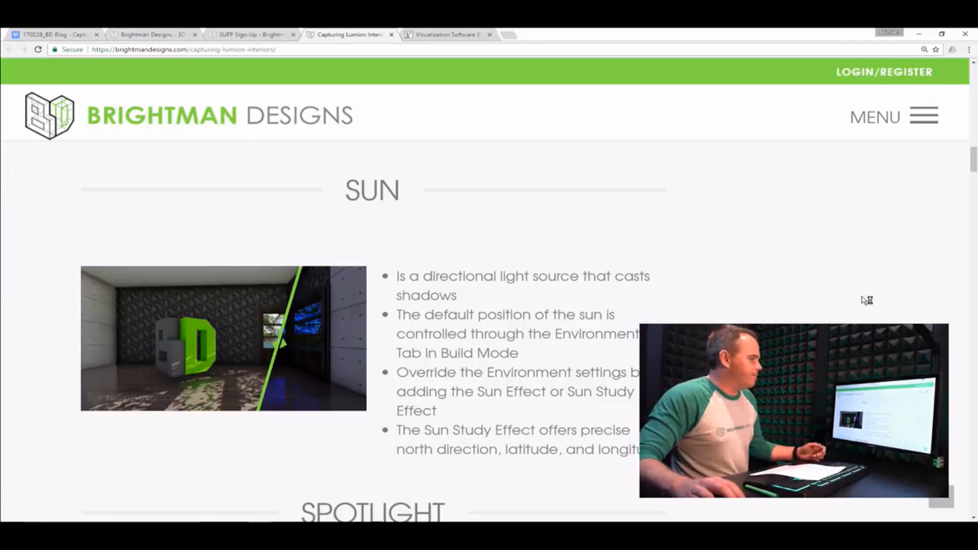
{"action": "scroll", "coordinate": [867, 301], "scroll_direction": "down", "scroll_amount": 2}
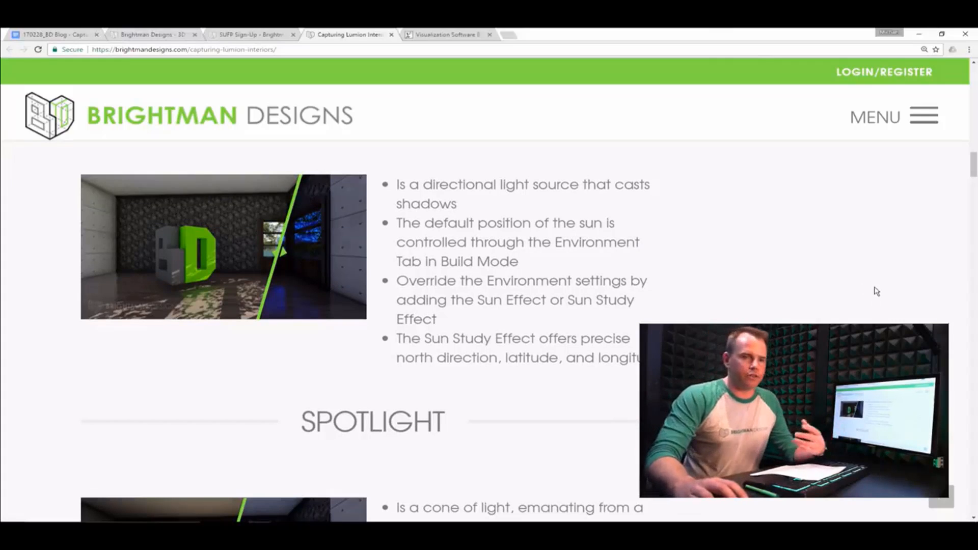
{"action": "scroll", "coordinate": [902, 300], "scroll_direction": "down", "scroll_amount": 2}
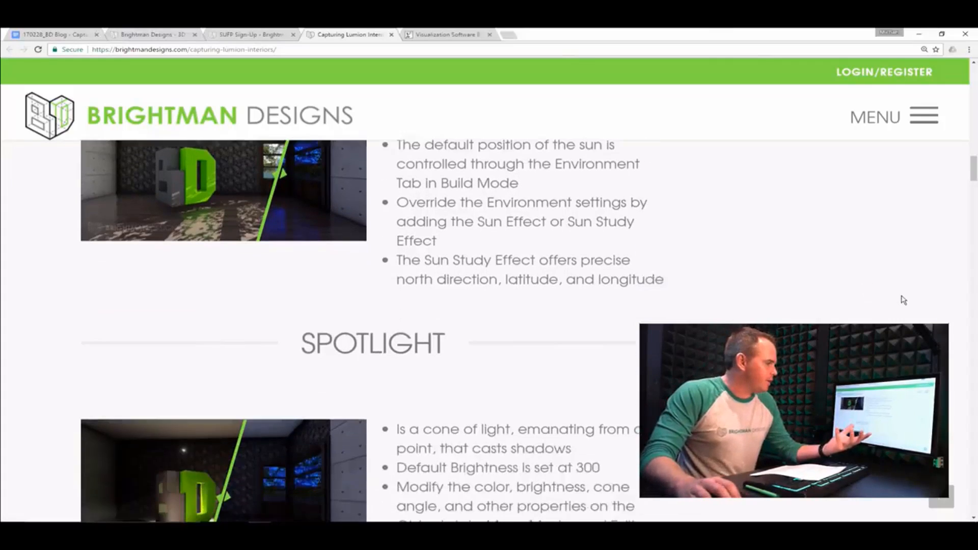
{"action": "scroll", "coordinate": [902, 300], "scroll_direction": "up", "scroll_amount": 4}
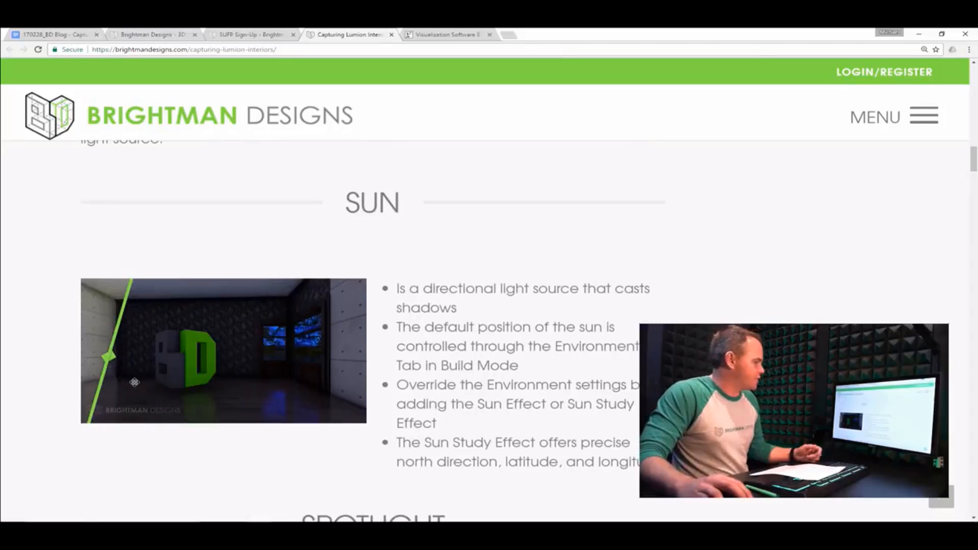
{"action": "scroll", "coordinate": [458, 342], "scroll_direction": "down", "scroll_amount": 2}
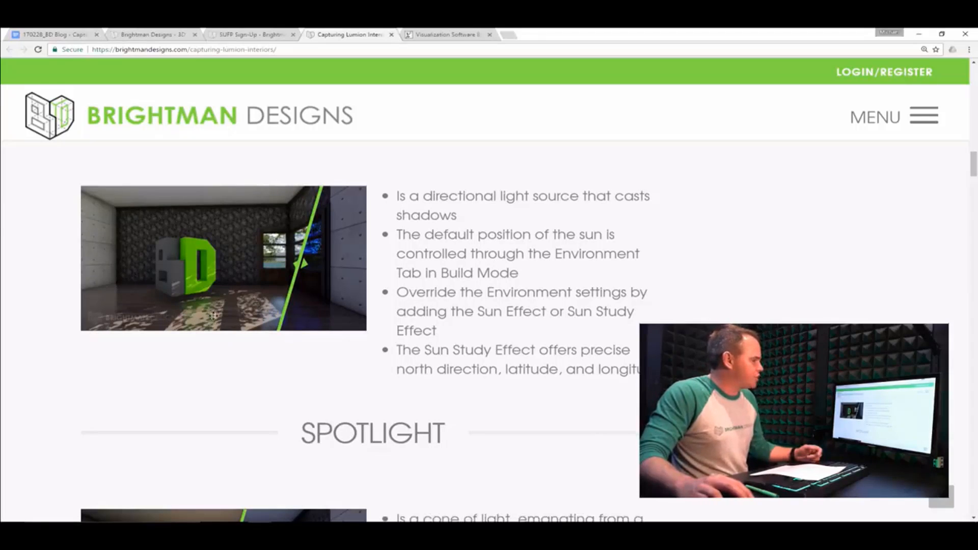
Review the Spotlight section's notes and compare its test rendering, showing more of the lit side
{"action": "scroll", "coordinate": [628, 269], "scroll_direction": "down", "scroll_amount": 8}
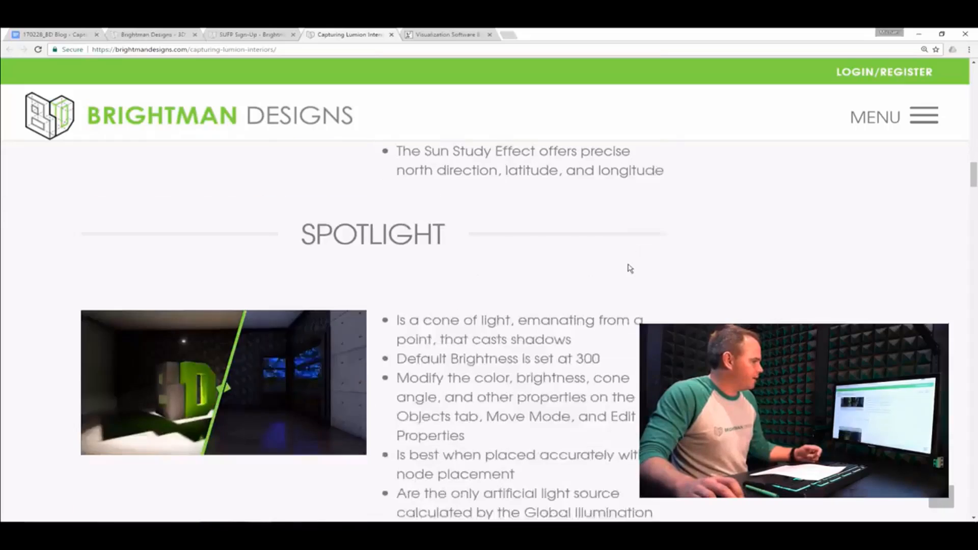
{"action": "scroll", "coordinate": [629, 263], "scroll_direction": "up", "scroll_amount": 3}
{"action": "left_click_drag", "start_coordinate": [225, 310], "coordinate": [298, 335]}
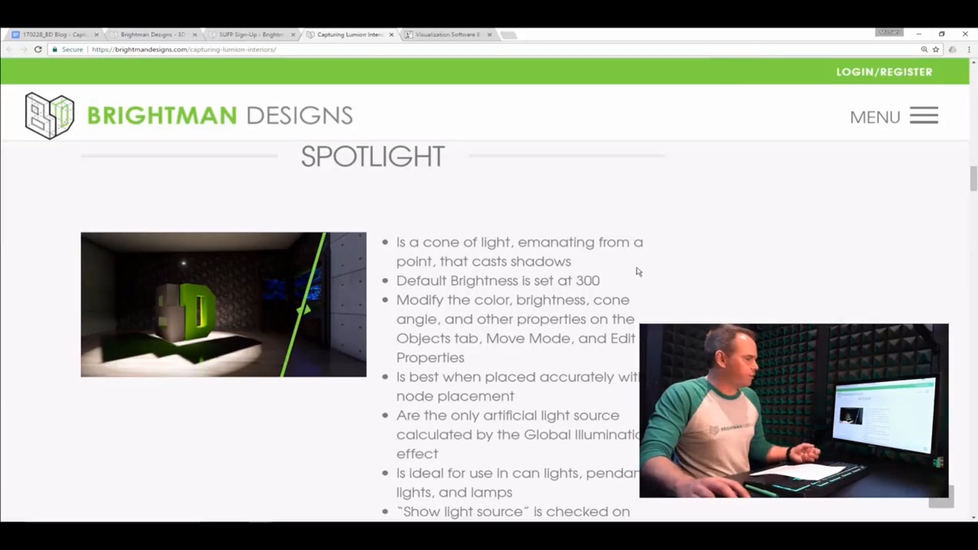
{"action": "scroll", "coordinate": [766, 264], "scroll_direction": "down", "scroll_amount": 2}
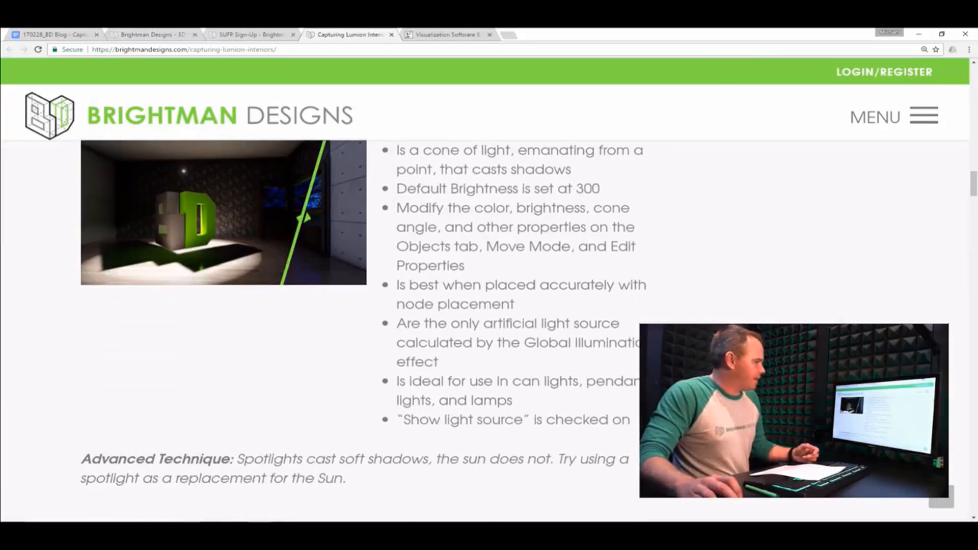
{"action": "scroll", "coordinate": [766, 264], "scroll_direction": "up", "scroll_amount": 1}
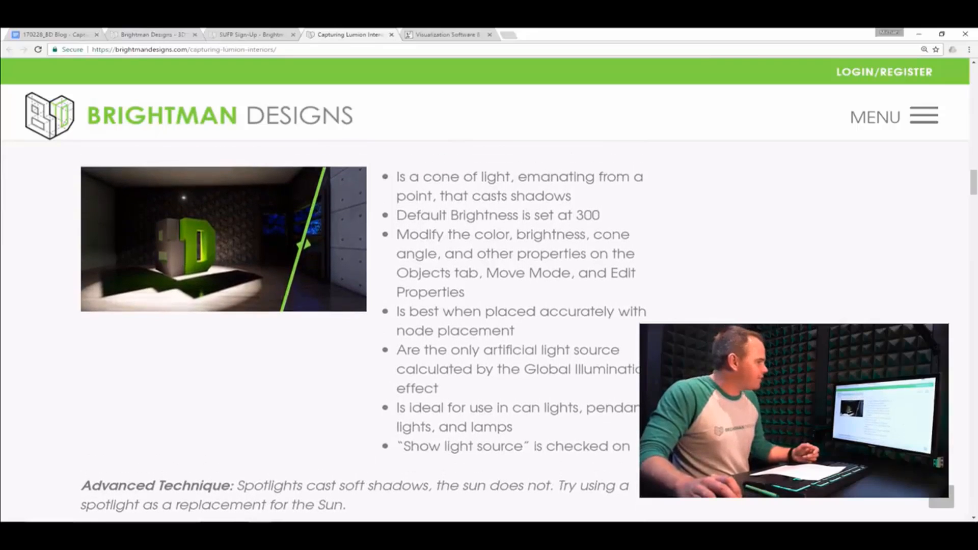
{"action": "scroll", "coordinate": [764, 286], "scroll_direction": "up", "scroll_amount": 1}
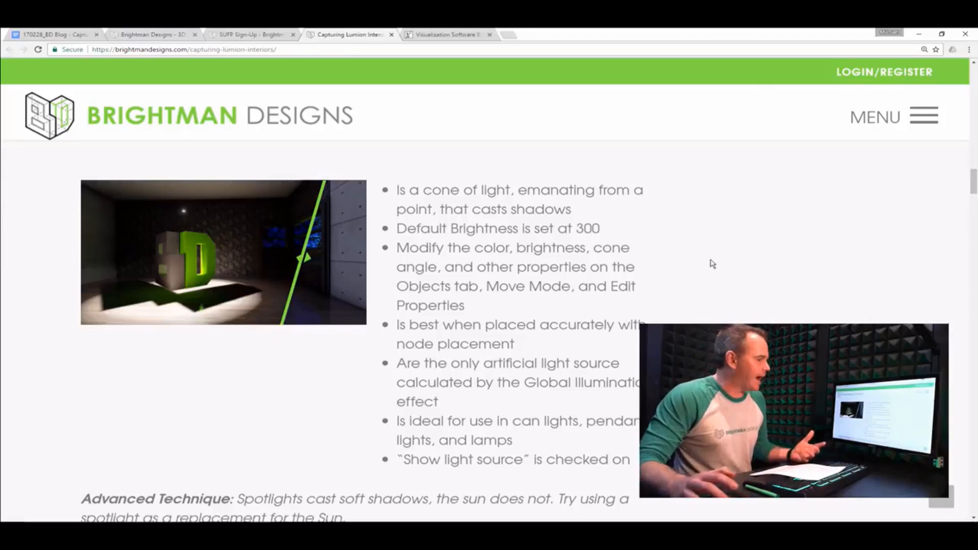
{"action": "scroll", "coordinate": [762, 233], "scroll_direction": "down", "scroll_amount": 1}
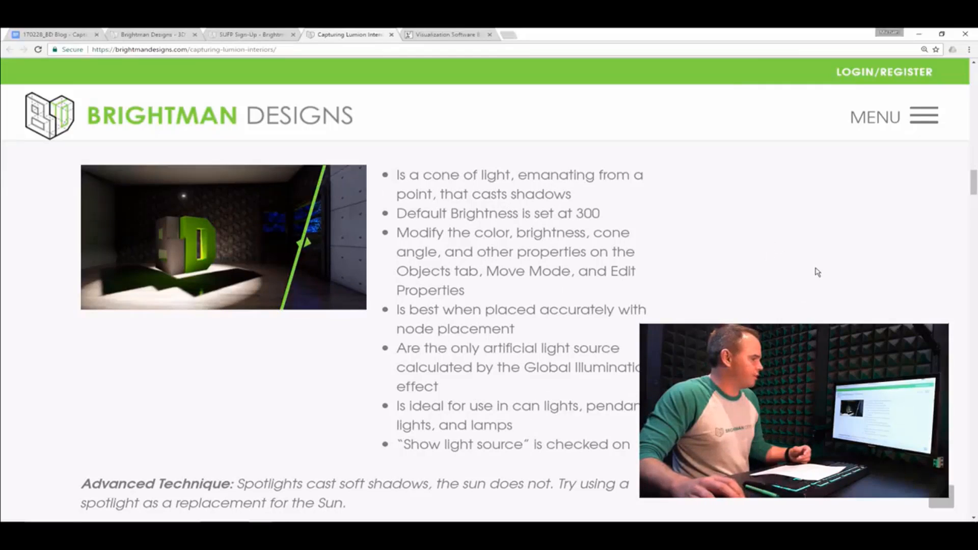
{"action": "scroll", "coordinate": [822, 224], "scroll_direction": "down", "scroll_amount": 1}
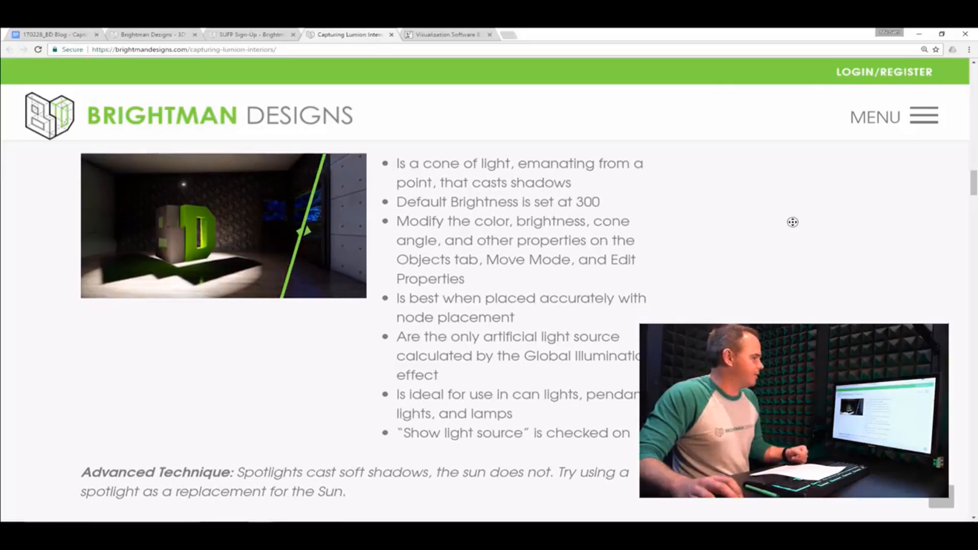
Read the Omni Light section and shift its image comparison divider to compare the lit and unlit room
{"action": "scroll", "coordinate": [793, 224], "scroll_direction": "down", "scroll_amount": 7}
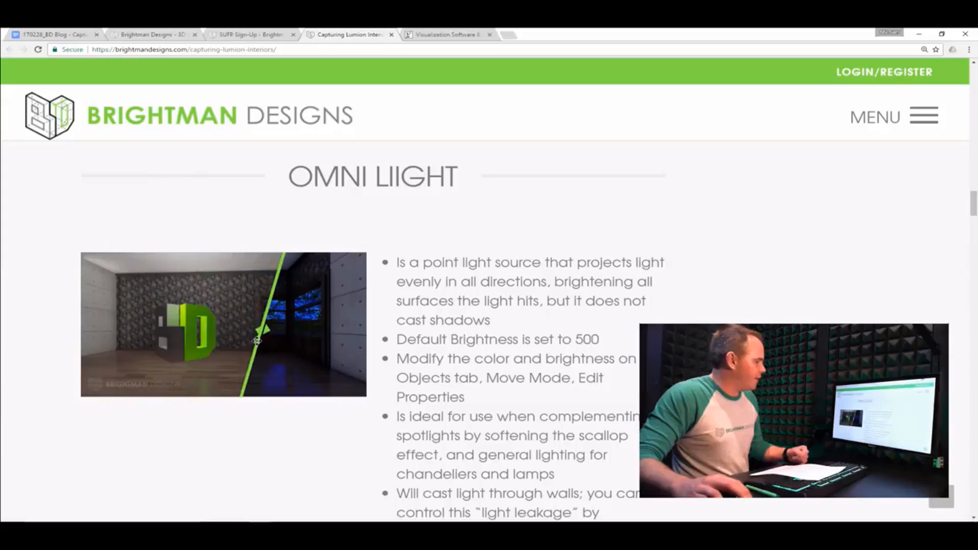
{"action": "mouse_move", "coordinate": [257, 341]}
{"action": "left_mouse_down"}
{"action": "mouse_move", "coordinate": [113, 339]}
{"action": "mouse_move", "coordinate": [262, 346]}
{"action": "mouse_move", "coordinate": [183, 329]}
{"action": "mouse_move", "coordinate": [229, 328]}
{"action": "mouse_move", "coordinate": [141, 337]}
{"action": "mouse_move", "coordinate": [245, 336]}
{"action": "left_mouse_up"}
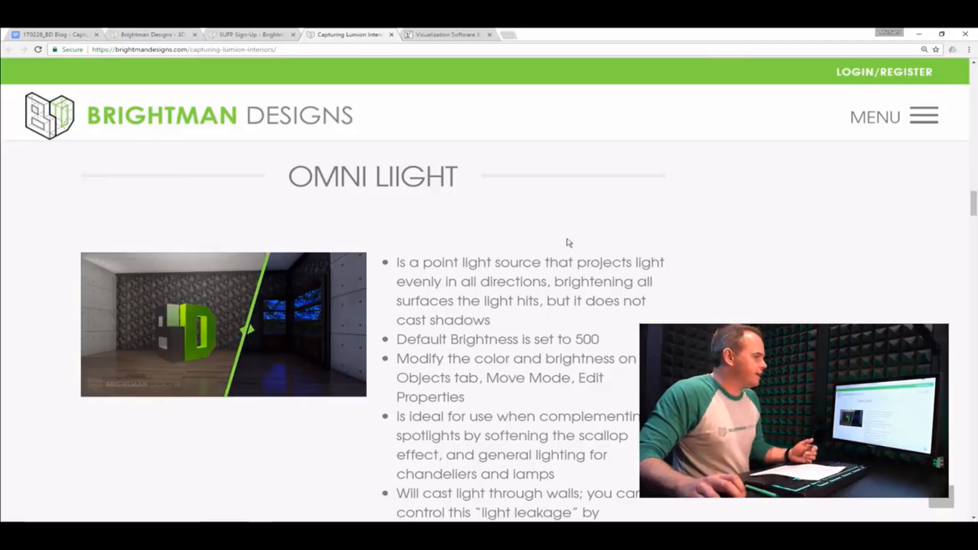
{"action": "middle_click", "coordinate": [654, 266]}
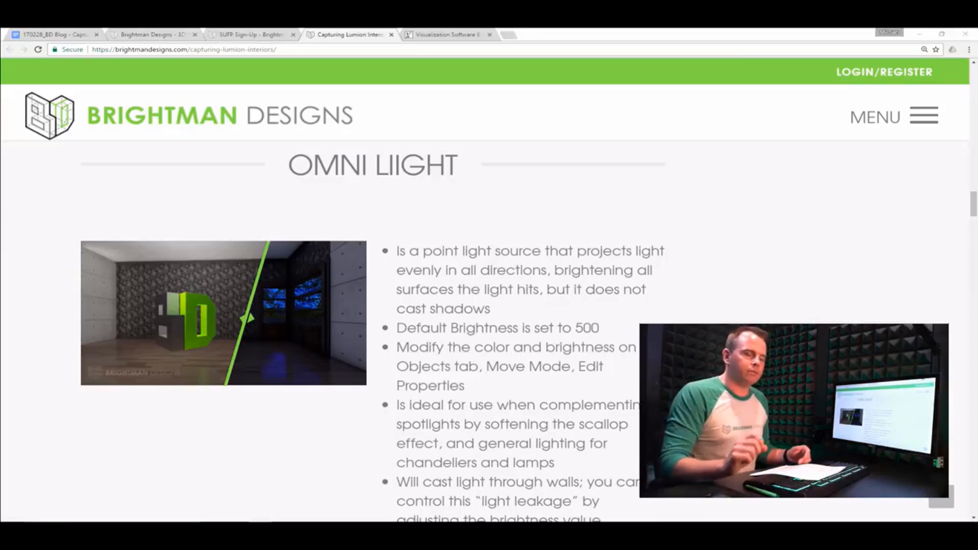
{"action": "scroll", "coordinate": [680, 283], "scroll_direction": "down", "scroll_amount": 1}
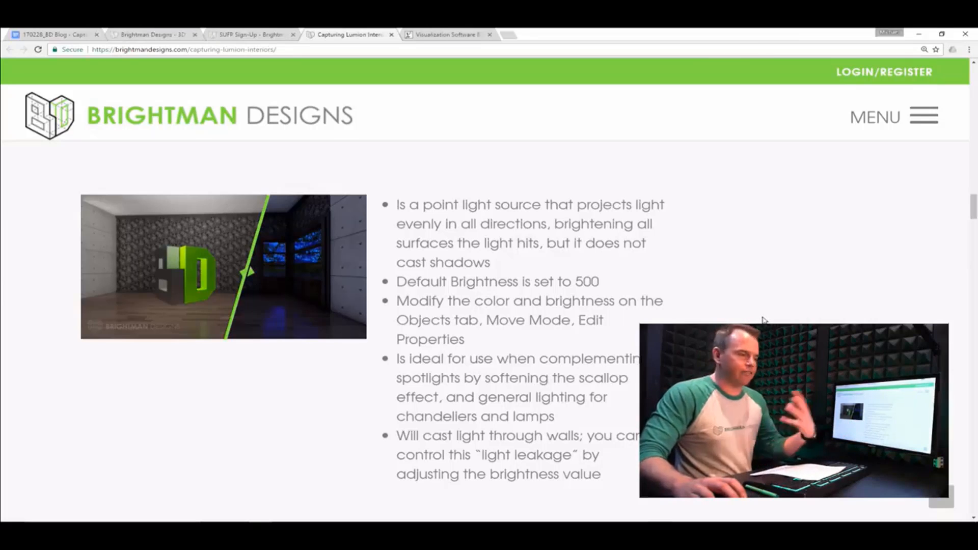
{"action": "scroll", "coordinate": [804, 230], "scroll_direction": "down", "scroll_amount": 1}
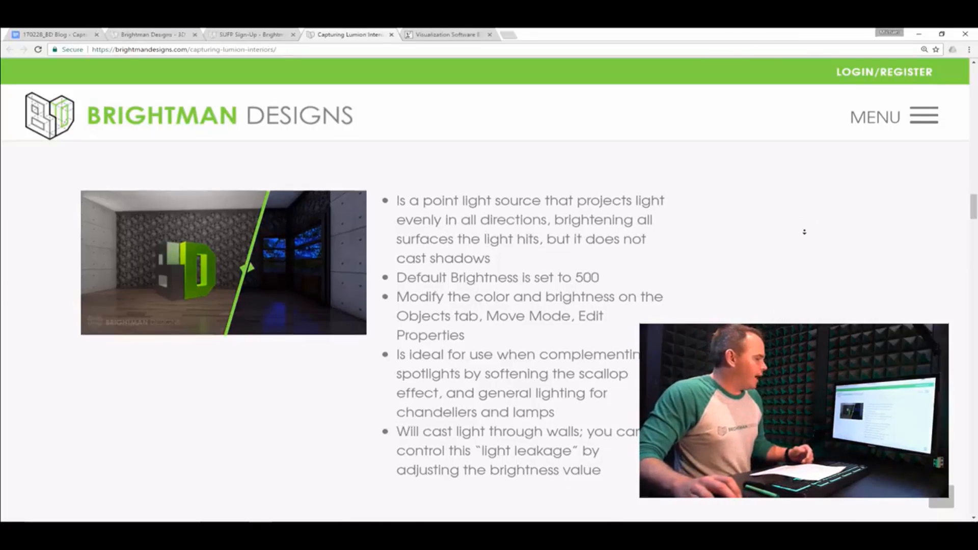
Study the Light Fill section and reveal more of the lit side in its before-and-after rendering
{"action": "scroll", "coordinate": [804, 232], "scroll_direction": "down", "scroll_amount": 6}
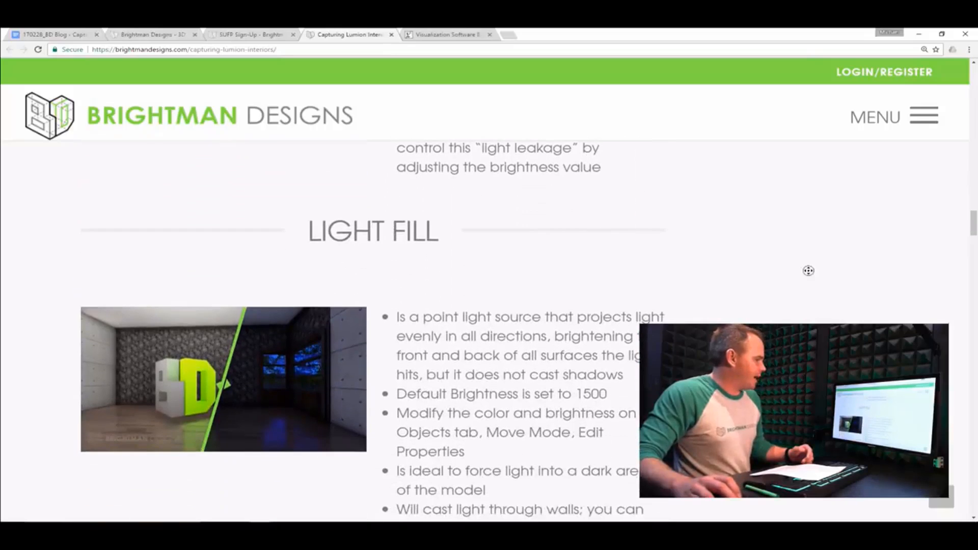
{"action": "scroll", "coordinate": [811, 288], "scroll_direction": "down", "scroll_amount": 1}
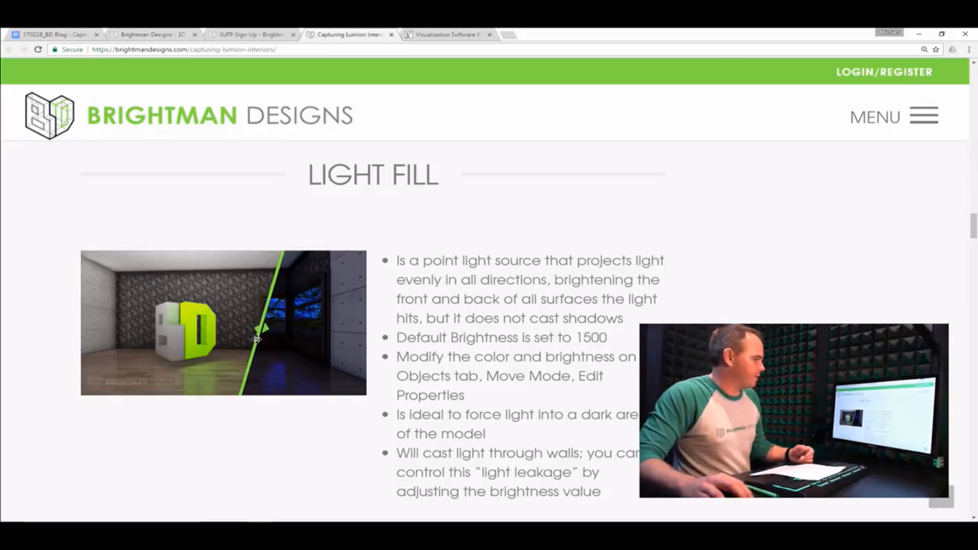
{"action": "scroll", "coordinate": [544, 431], "scroll_direction": "down", "scroll_amount": 2}
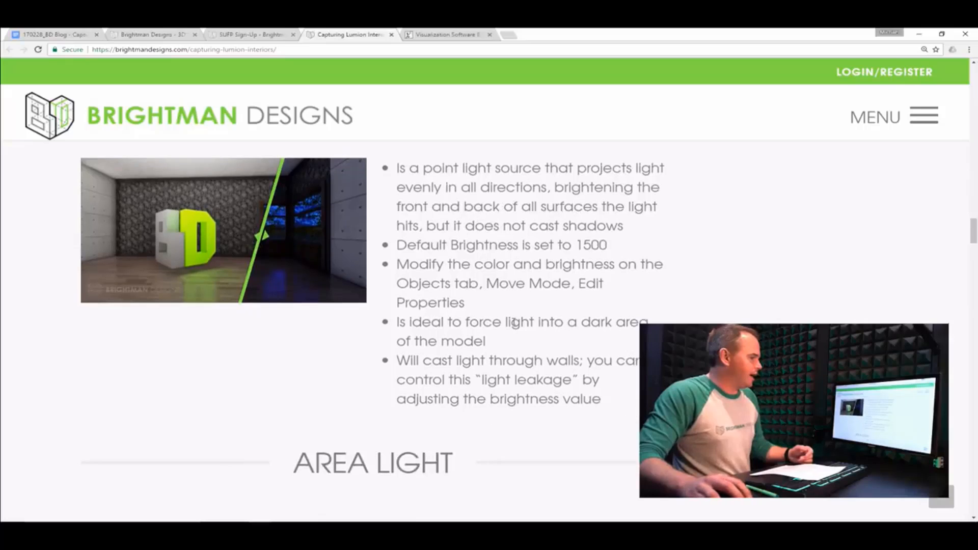
{"action": "scroll", "coordinate": [528, 345], "scroll_direction": "up", "scroll_amount": 2}
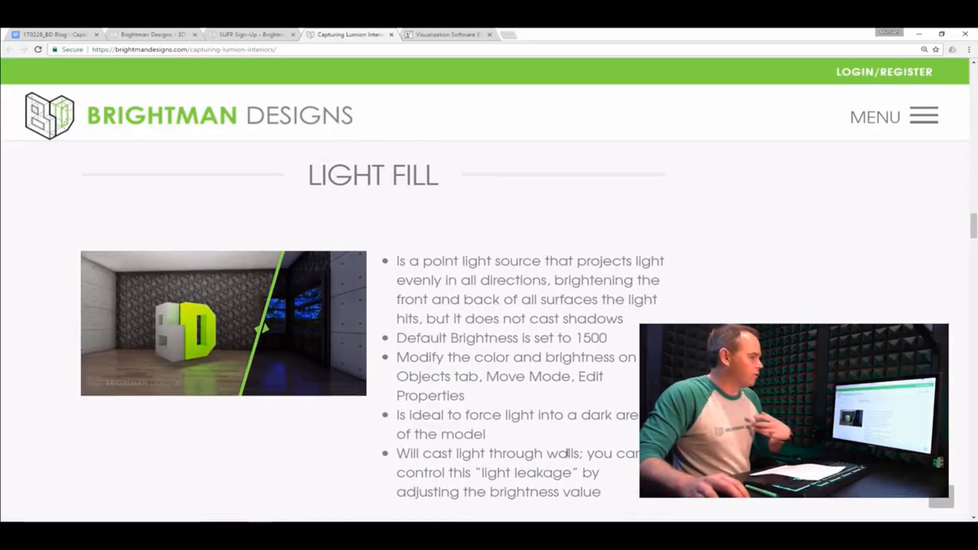
{"action": "left_click_drag", "start_coordinate": [258, 321], "coordinate": [290, 356]}
Go past Area Light to the Emissive Material section, compare its rendering with and without the light, and read the note below
{"action": "scroll", "coordinate": [513, 323], "scroll_direction": "down", "scroll_amount": 10}
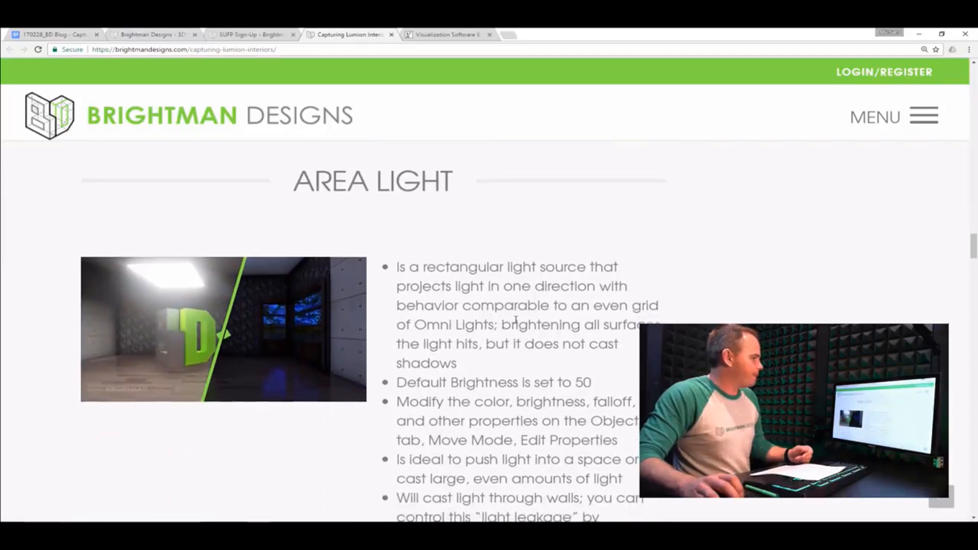
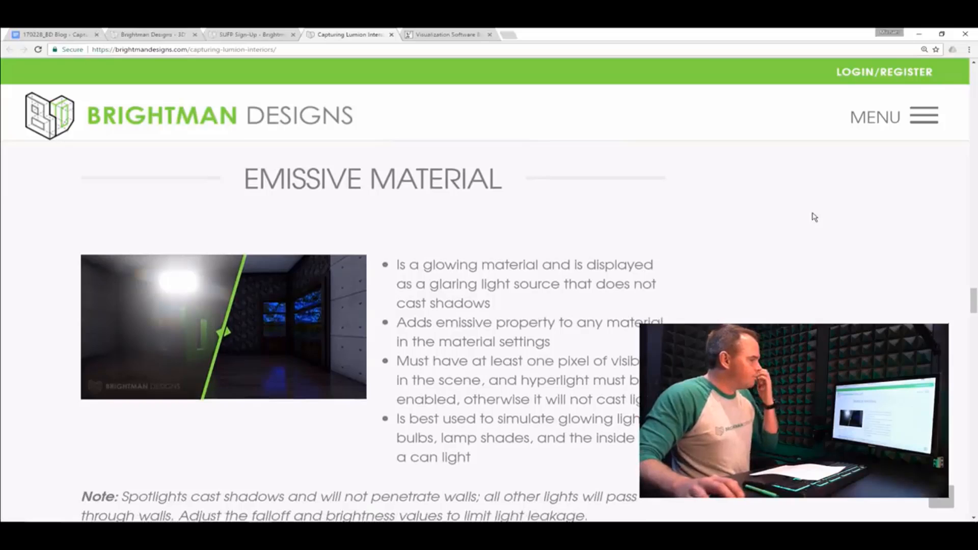
{"action": "left_click_drag", "start_coordinate": [224, 334], "coordinate": [298, 334]}
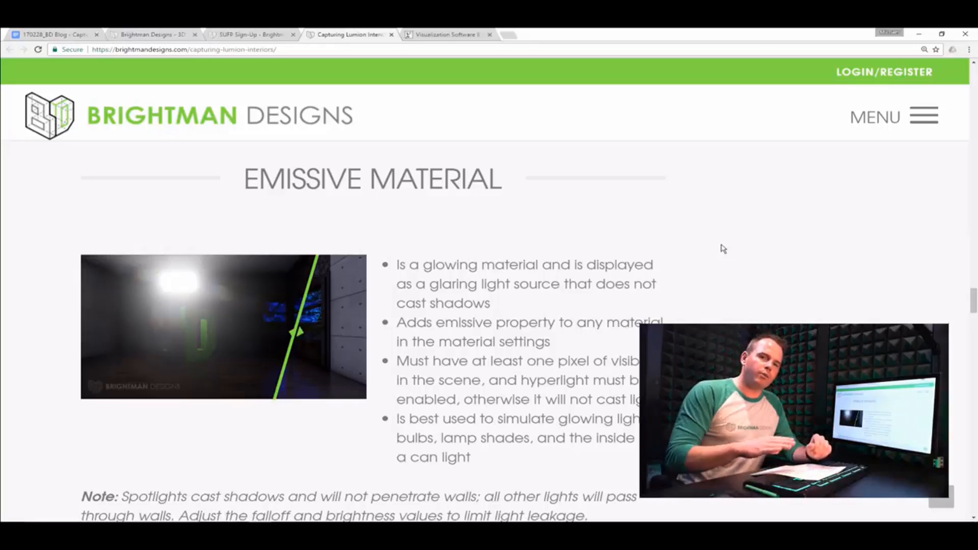
{"action": "left_click_drag", "start_coordinate": [281, 325], "coordinate": [255, 334]}
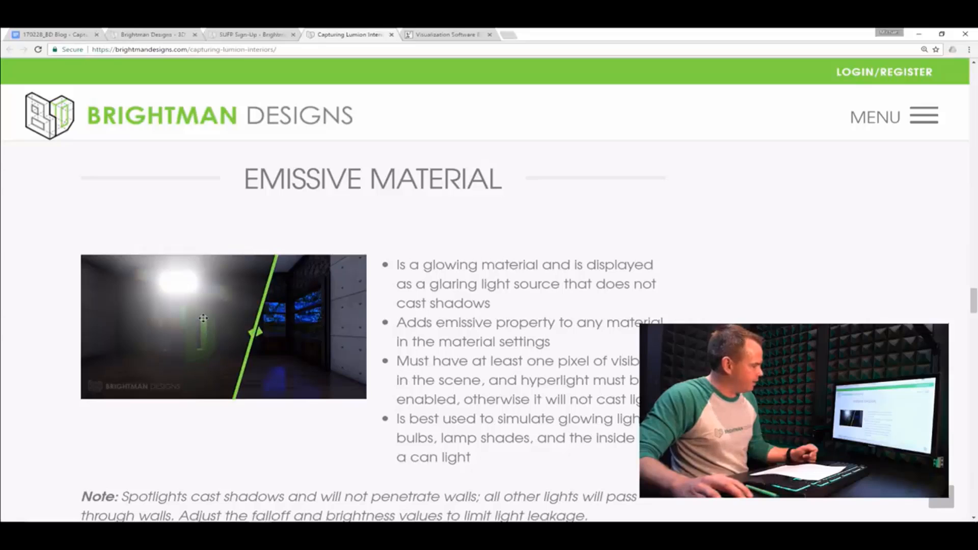
{"action": "left_click_drag", "start_coordinate": [204, 325], "coordinate": [257, 350]}
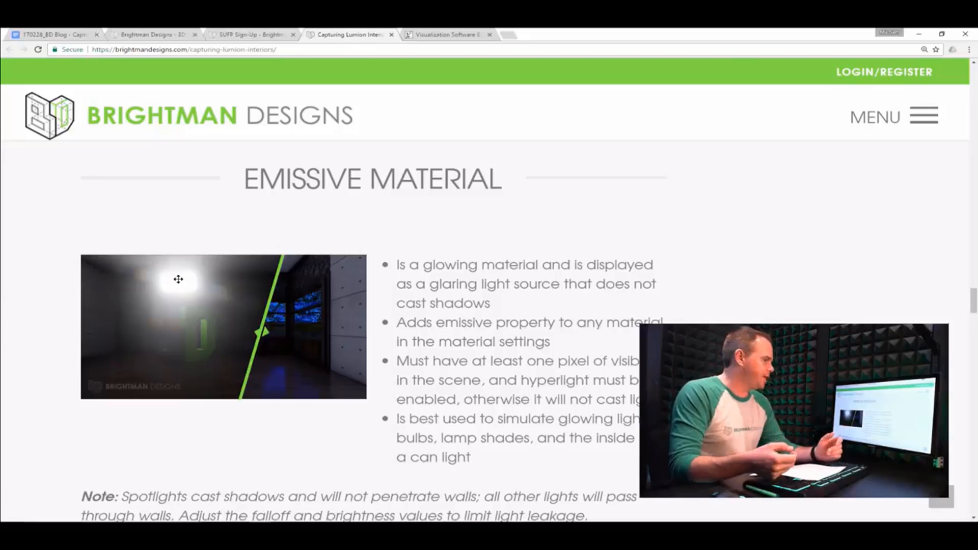
{"action": "scroll", "coordinate": [747, 273], "scroll_direction": "down", "scroll_amount": 4}
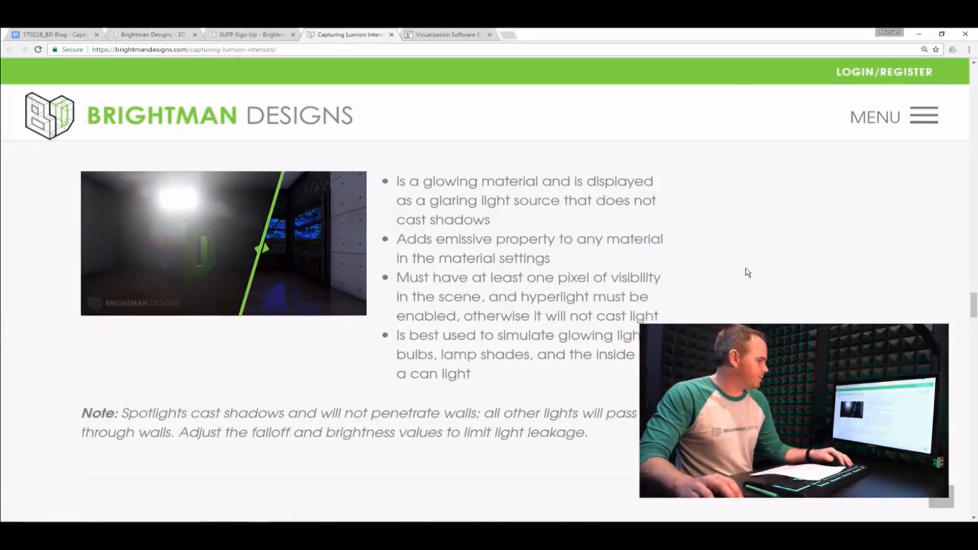
{"action": "scroll", "coordinate": [748, 274], "scroll_direction": "up", "scroll_amount": 2}
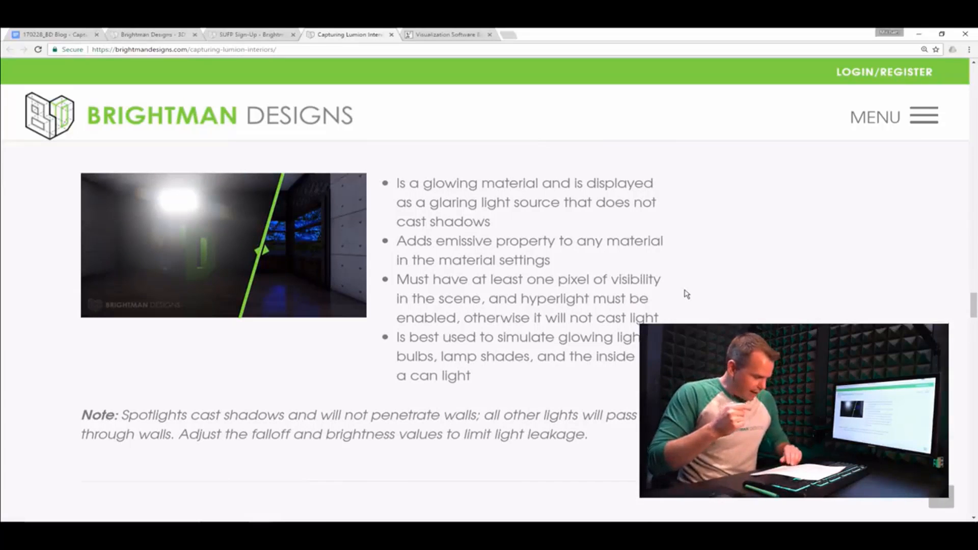
Switch to the SUFP 11.0_Master Suite model in SketchUp, view it from above, and open the ConDoc System dialog
{"action": "key", "text": "alt+Tab"}
{"action": "key", "text": "alt+Tab"}
{"action": "key", "text": "alt+Tab"}
{"action": "key", "text": "alt+Tab"}
{"action": "key", "text": "alt+Tab"}
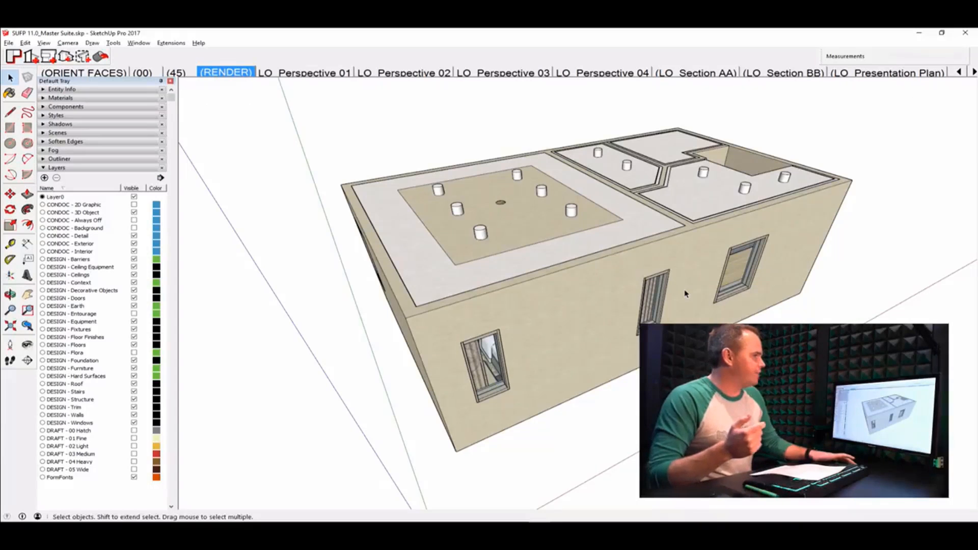
{"action": "mouse_move", "coordinate": [819, 222]}
{"action": "middle_mouse_down"}
{"action": "mouse_move", "coordinate": [774, 302]}
{"action": "mouse_move", "coordinate": [713, 270]}
{"action": "middle_mouse_up"}
{"action": "middle_click_drag", "start_coordinate": [713, 270], "coordinate": [702, 237], "text": "shift"}
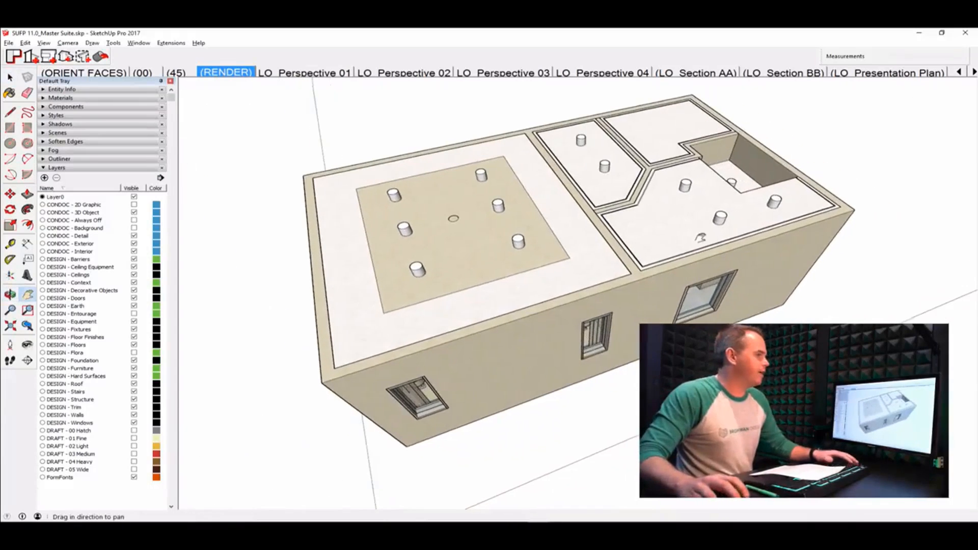
{"action": "key", "text": "shift+c"}
Hide the ceilings of the master suite to expose the rooms, and move the ConDoc System dialog closer to the model
{"action": "middle_click_drag", "start_coordinate": [710, 280], "coordinate": [685, 186]}
{"action": "scroll", "coordinate": [685, 179], "scroll_direction": "up", "scroll_amount": 2}
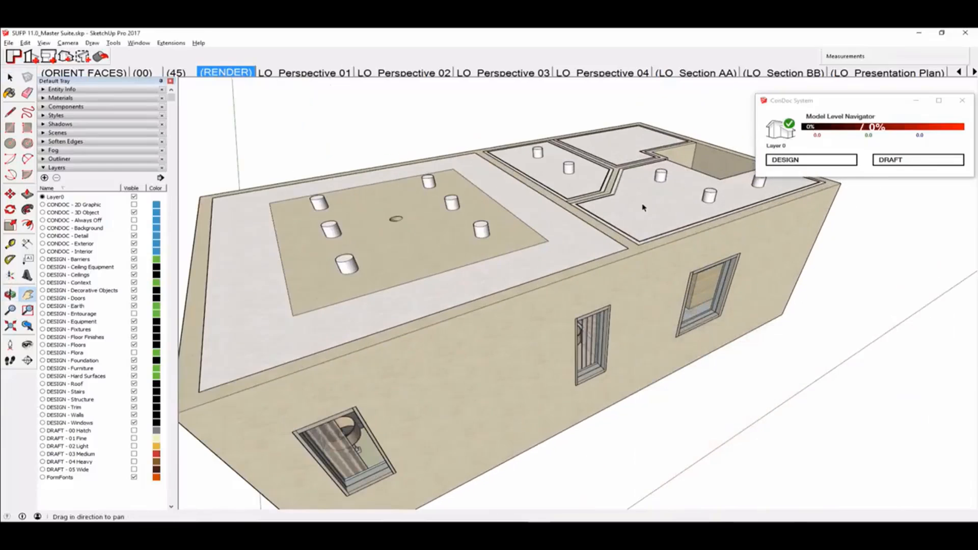
{"action": "left_click", "coordinate": [643, 207]}
{"action": "key", "text": "h"}
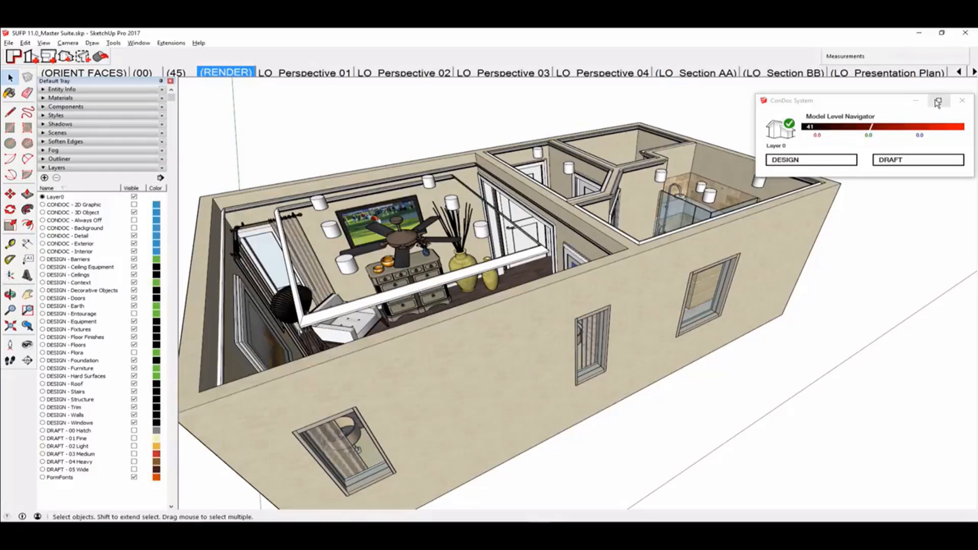
{"action": "left_click_drag", "start_coordinate": [887, 101], "coordinate": [829, 115]}
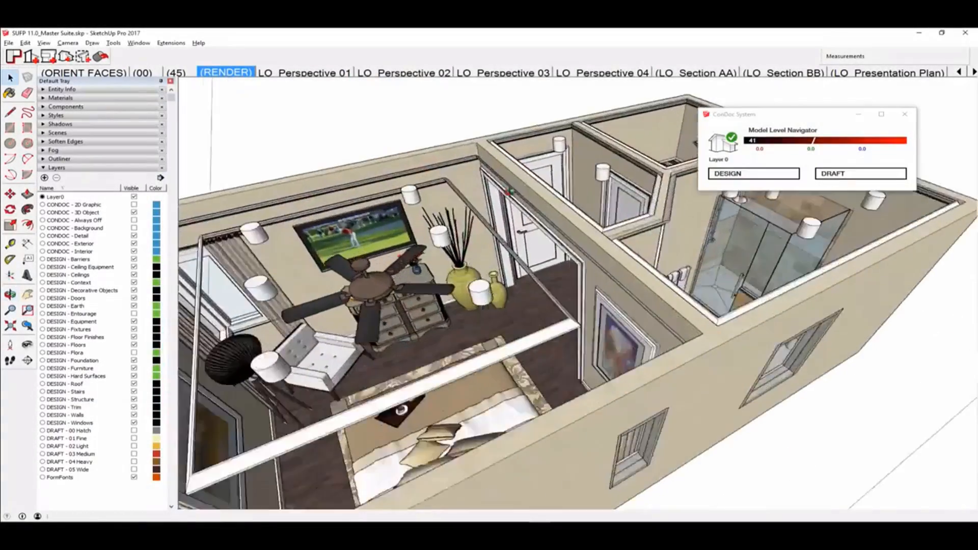
Look inside the master bedroom at eye level, examining the bed, nightstands and table lamps
{"action": "middle_click_drag", "start_coordinate": [510, 193], "coordinate": [698, 224]}
{"action": "middle_click_drag", "start_coordinate": [576, 239], "coordinate": [326, 270]}
{"action": "scroll", "coordinate": [575, 255], "scroll_direction": "up", "scroll_amount": 3}
{"action": "scroll", "coordinate": [535, 326], "scroll_direction": "up", "scroll_amount": 2}
{"action": "middle_click_drag", "start_coordinate": [509, 327], "coordinate": [724, 225]}
{"action": "scroll", "coordinate": [657, 275], "scroll_direction": "up", "scroll_amount": 2}
{"action": "middle_click_drag", "start_coordinate": [586, 278], "coordinate": [668, 286]}
{"action": "middle_click_drag", "start_coordinate": [668, 287], "coordinate": [693, 305], "text": "shift"}
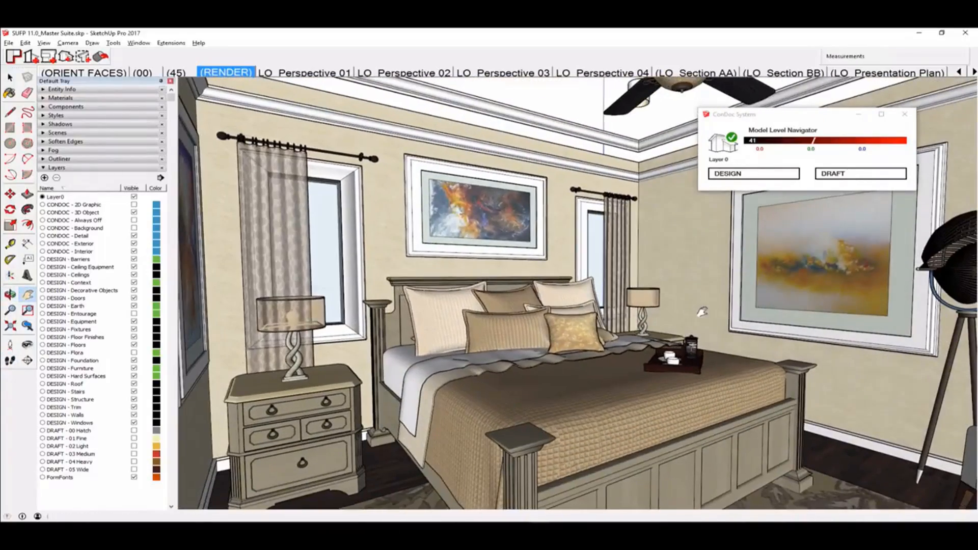
Select the master bedroom's furniture group, open it for editing, and close it again to inspect the bed and nightstands
{"action": "key", "text": "space"}
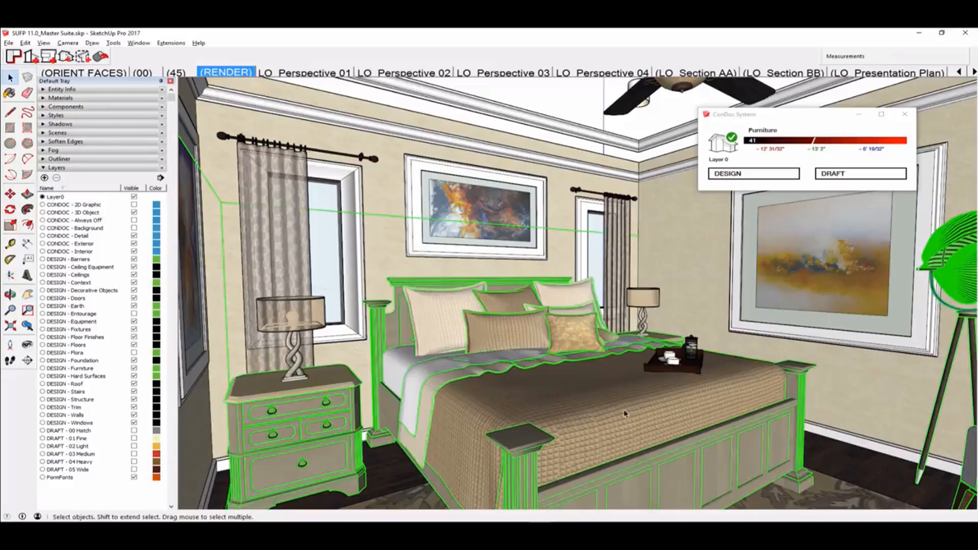
{"action": "double_click", "coordinate": [584, 340]}
{"action": "middle_click_drag", "start_coordinate": [599, 346], "coordinate": [604, 271]}
{"action": "key", "text": "Escape"}
{"action": "scroll", "coordinate": [602, 273], "scroll_direction": "up", "scroll_amount": 2}
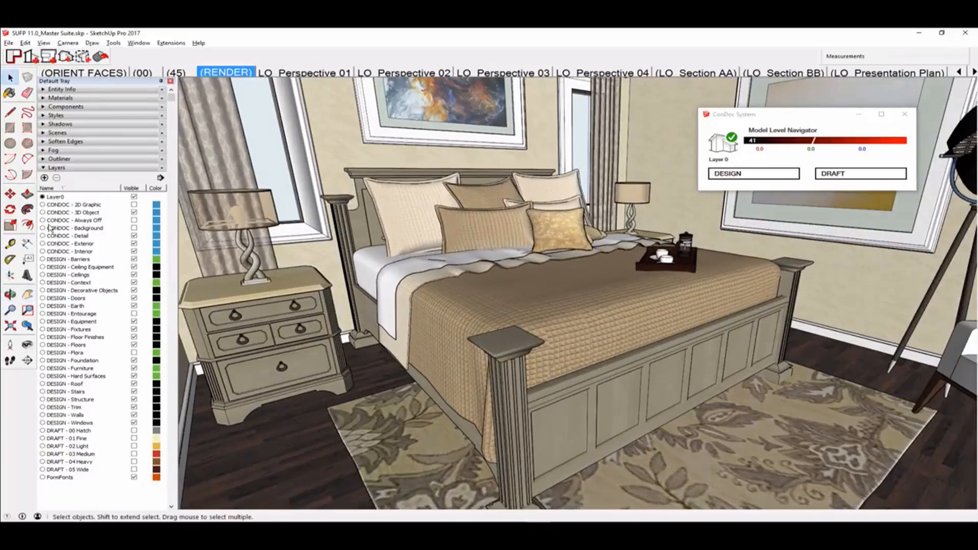
Check the furniture group's layer in its entity info, and open the group briefly to see which objects it contains
{"action": "middle_click_drag", "start_coordinate": [849, 287], "coordinate": [753, 271]}
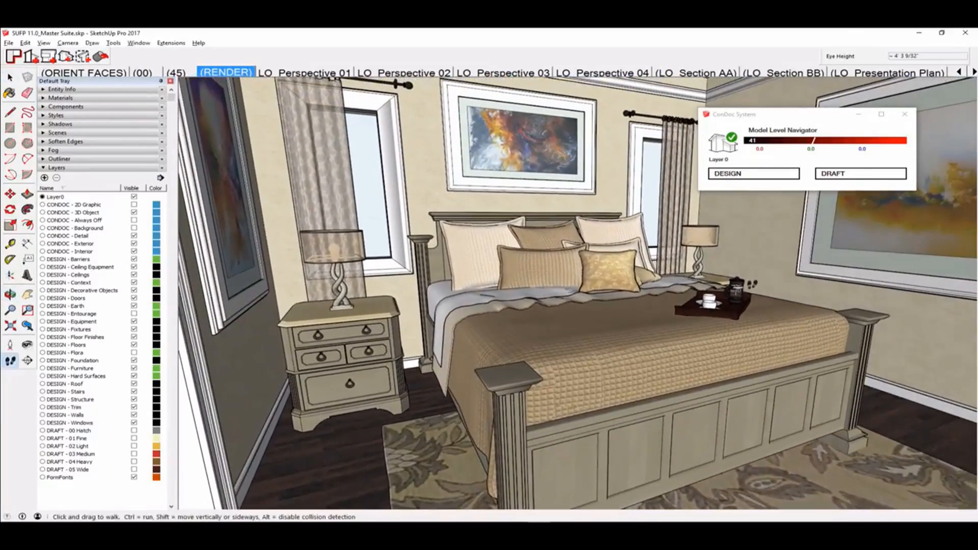
{"action": "left_click", "coordinate": [605, 321]}
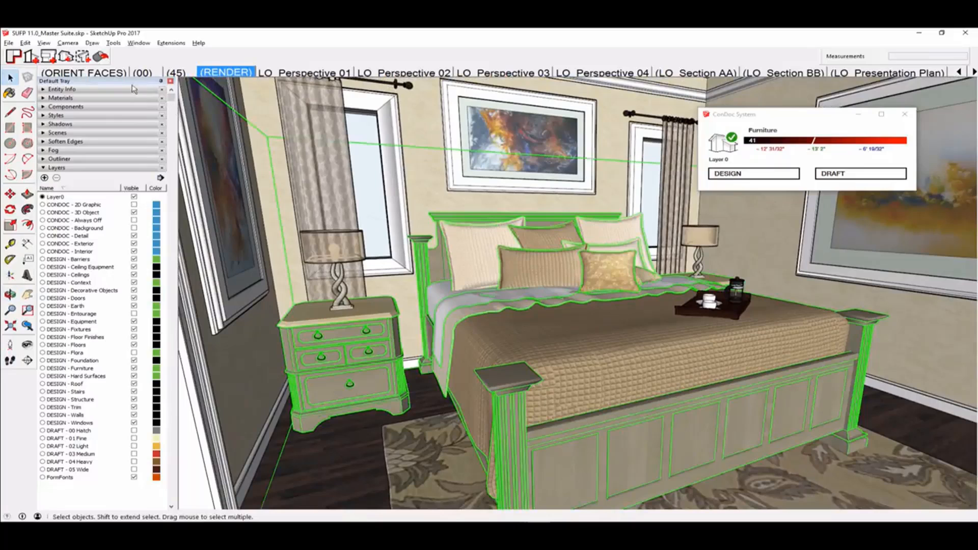
{"action": "left_click", "coordinate": [107, 91]}
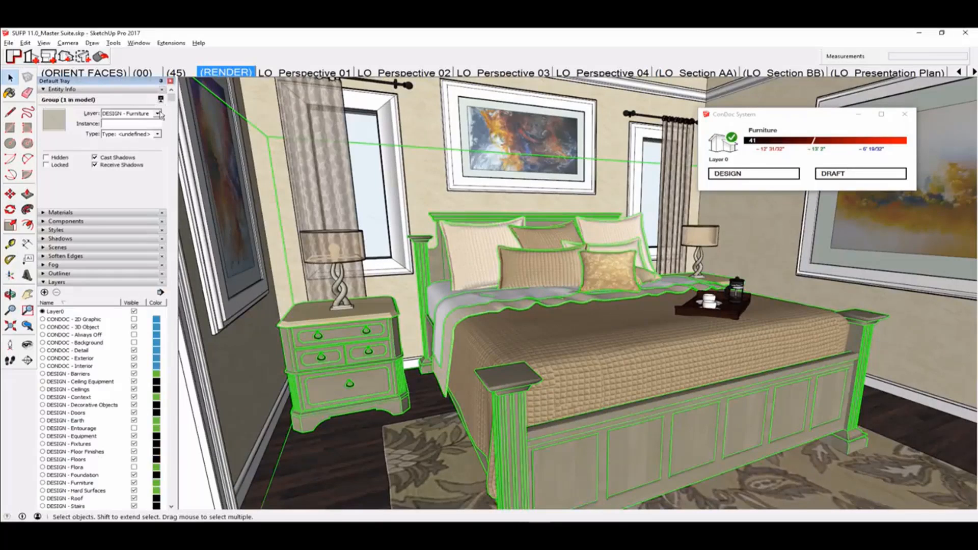
{"action": "middle_click_drag", "start_coordinate": [644, 340], "coordinate": [649, 345]}
{"action": "double_click", "coordinate": [646, 361]}
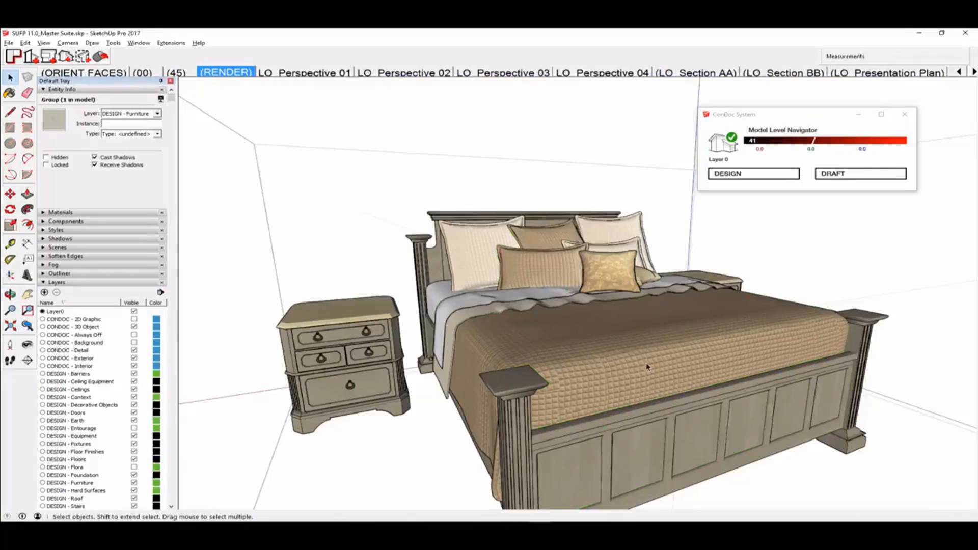
{"action": "key", "text": "Escape"}
{"action": "double_click", "coordinate": [607, 194]}
{"action": "key", "text": "Escape"}
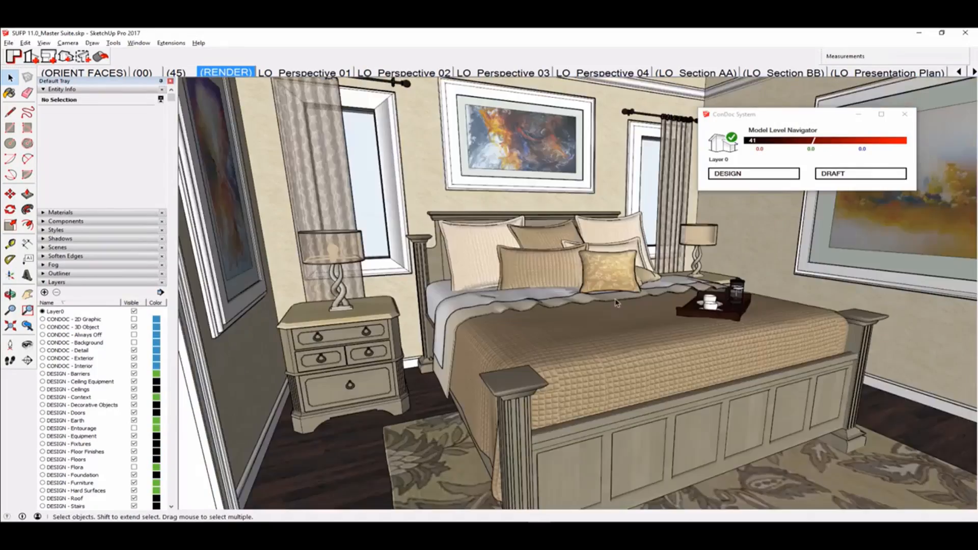
View the whole master suite from above and reapply the (RENDER) scene to show the ceilings again
{"action": "scroll", "coordinate": [621, 216], "scroll_direction": "down", "scroll_amount": 3}
{"action": "middle_click_drag", "start_coordinate": [622, 216], "coordinate": [598, 305]}
{"action": "middle_click_drag", "start_coordinate": [599, 306], "coordinate": [440, 325], "text": "shift"}
{"action": "scroll", "coordinate": [591, 284], "scroll_direction": "down", "scroll_amount": 4}
{"action": "scroll", "coordinate": [596, 298], "scroll_direction": "up", "scroll_amount": 2}
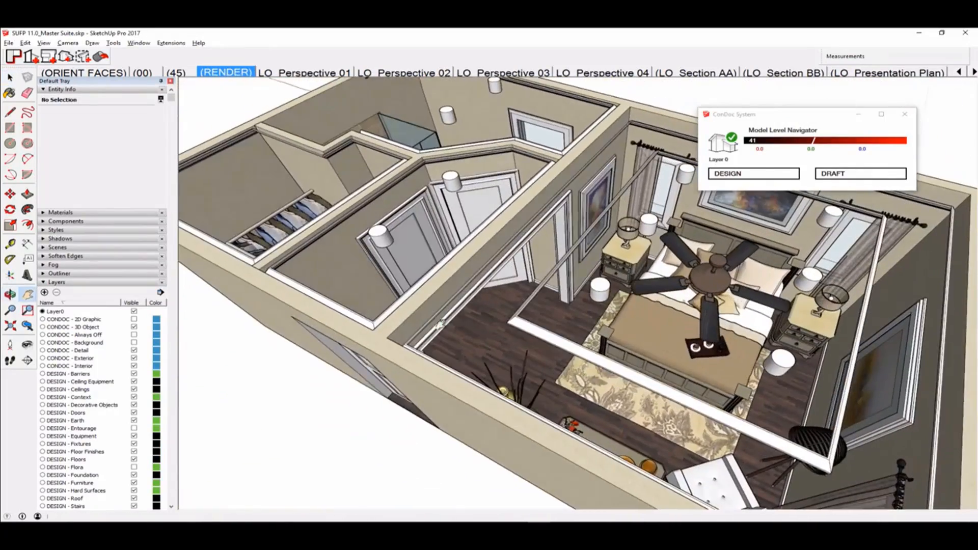
{"action": "left_click", "coordinate": [229, 74]}
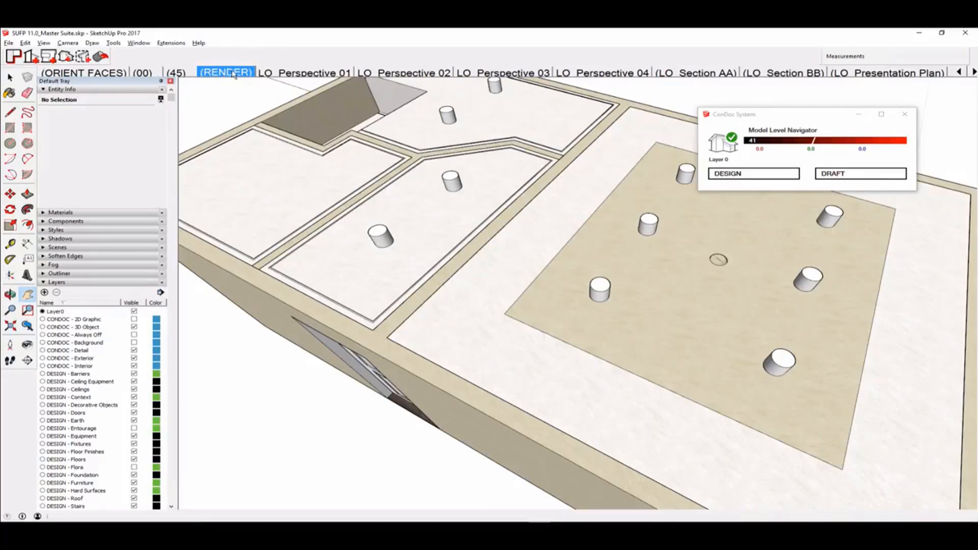
Save the model over SUFP 11.0_Master Suite.skp in the Desktop TEMP folder, replacing the existing file
{"action": "left_click", "coordinate": [11, 44]}
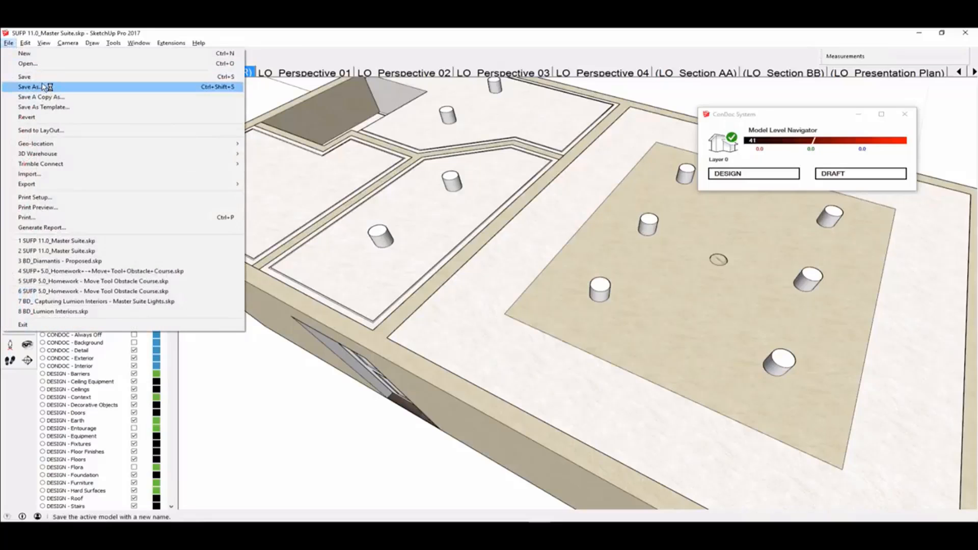
{"action": "left_click", "coordinate": [45, 85]}
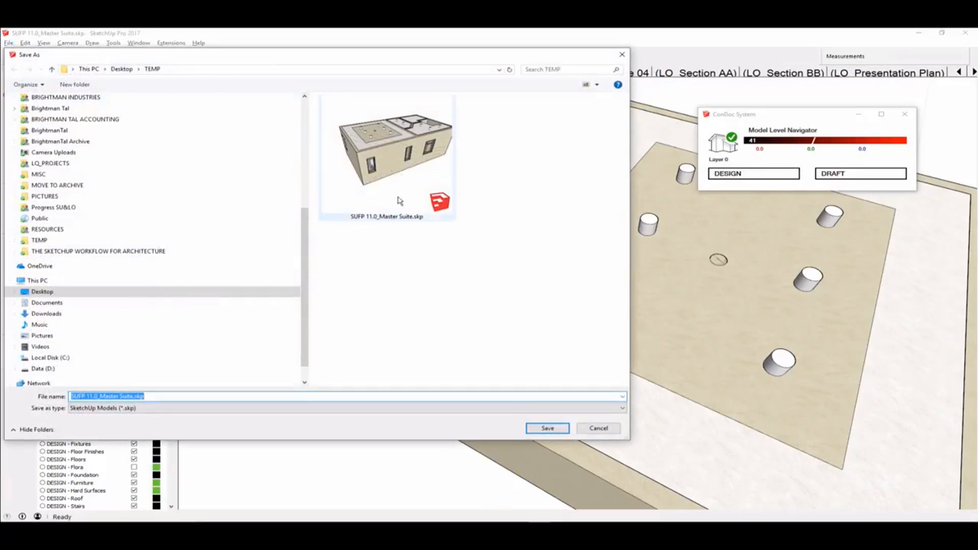
{"action": "double_click", "coordinate": [397, 154]}
{"action": "left_click", "coordinate": [514, 280]}
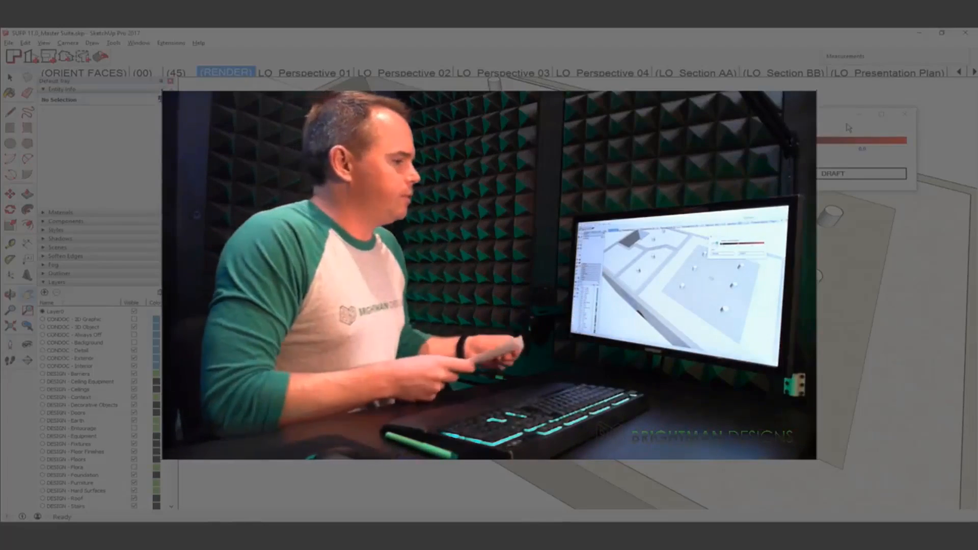
Switch to Lumion, leave the photo set, and open the options for loading a scene
{"action": "key", "text": "alt+Tab"}
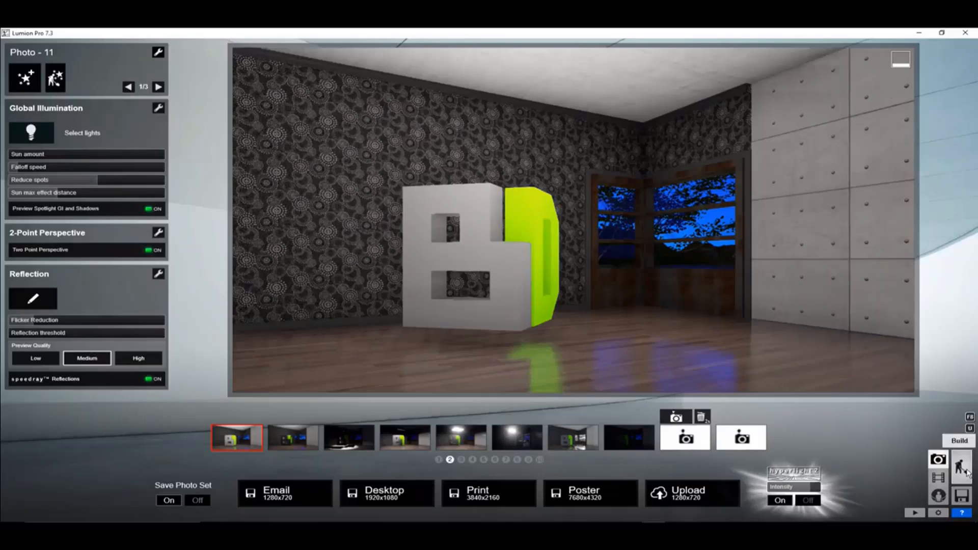
{"action": "left_click", "coordinate": [962, 467]}
{"action": "left_click", "coordinate": [961, 496]}
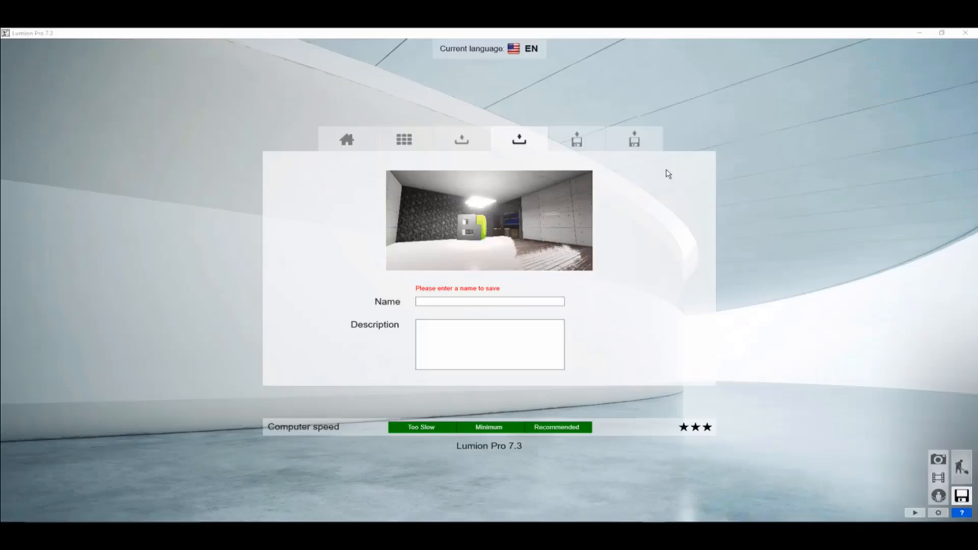
{"action": "left_click", "coordinate": [346, 141]}
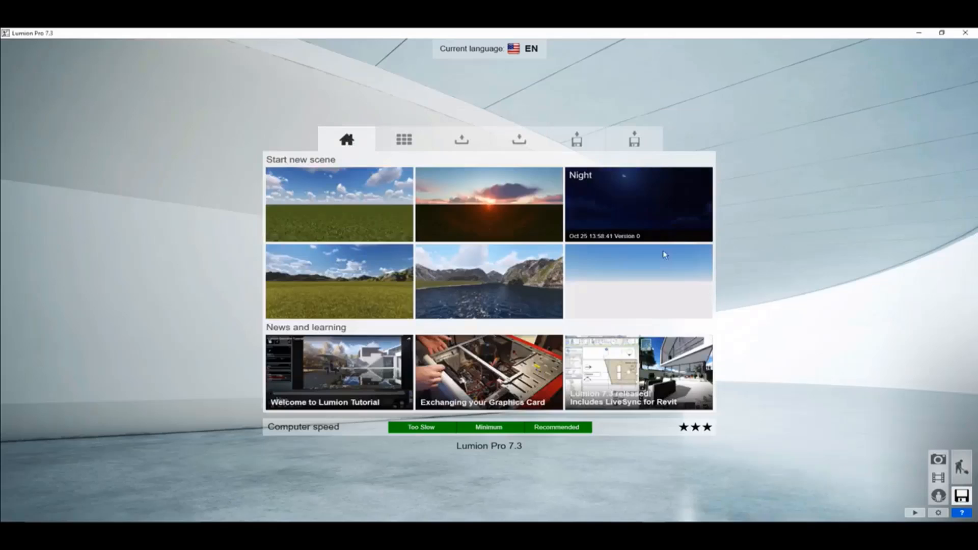
{"action": "left_click", "coordinate": [578, 145]}
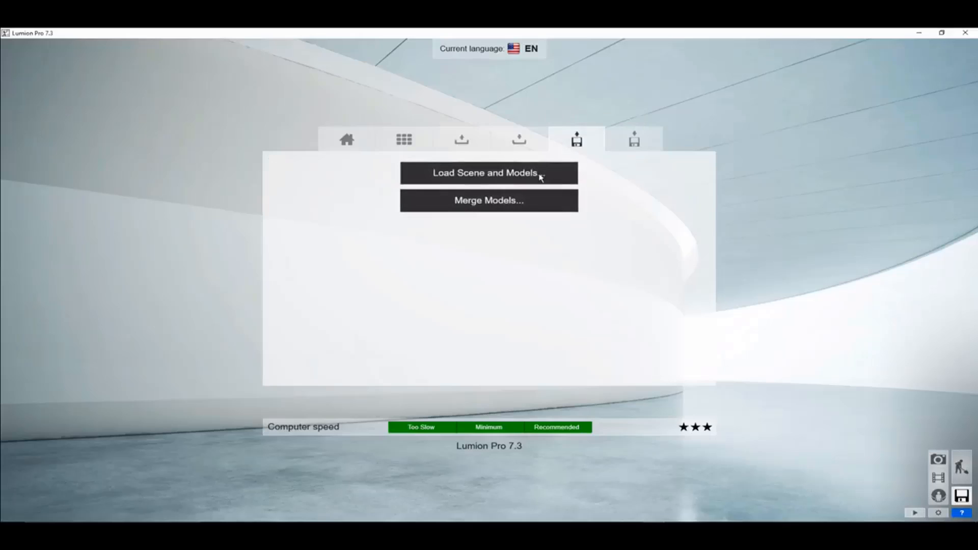
Load the scene BD_Default Template.ls7 from the TEMPLATES folder under RESOURCES in Dropbox
{"action": "left_click", "coordinate": [539, 175]}
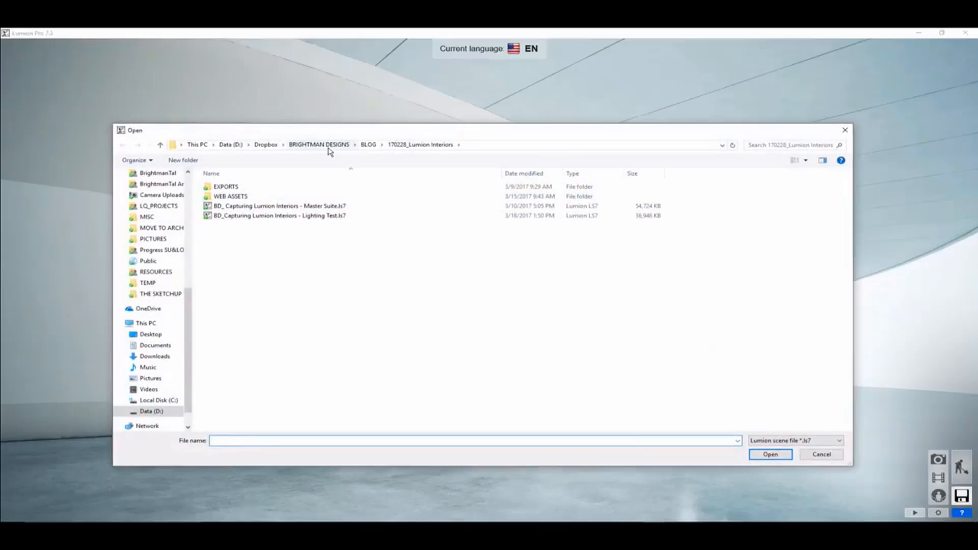
{"action": "left_click", "coordinate": [267, 146]}
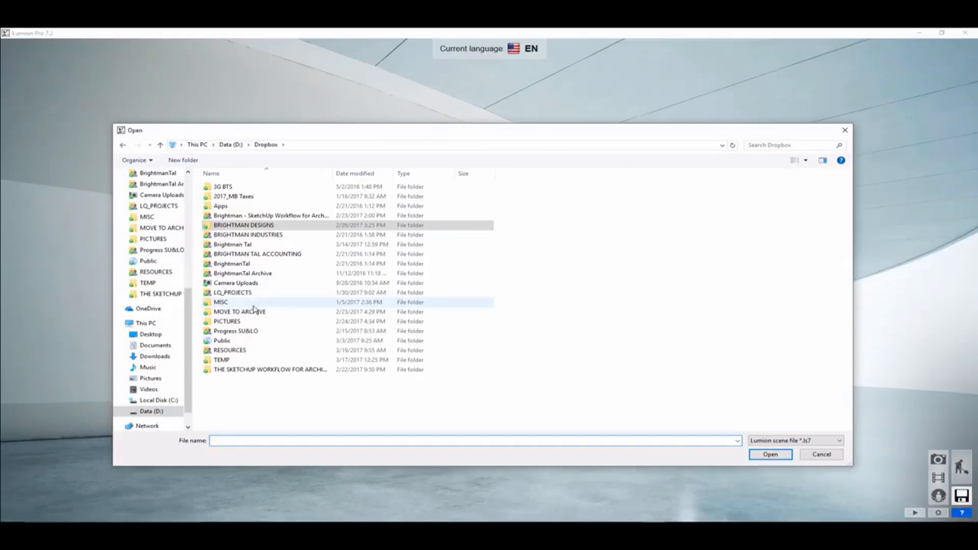
{"action": "double_click", "coordinate": [239, 350]}
{"action": "left_click", "coordinate": [243, 341]}
{"action": "double_click", "coordinate": [243, 341]}
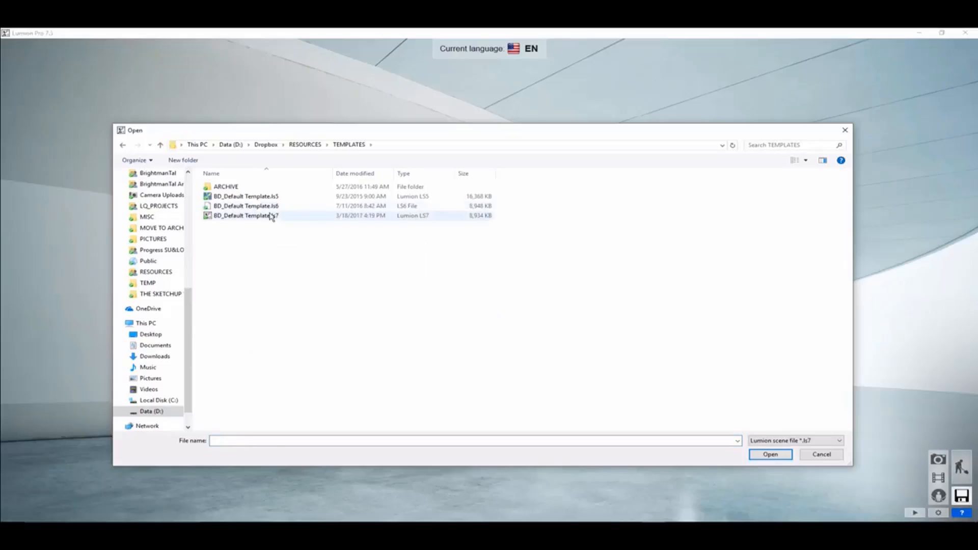
{"action": "left_click", "coordinate": [273, 215]}
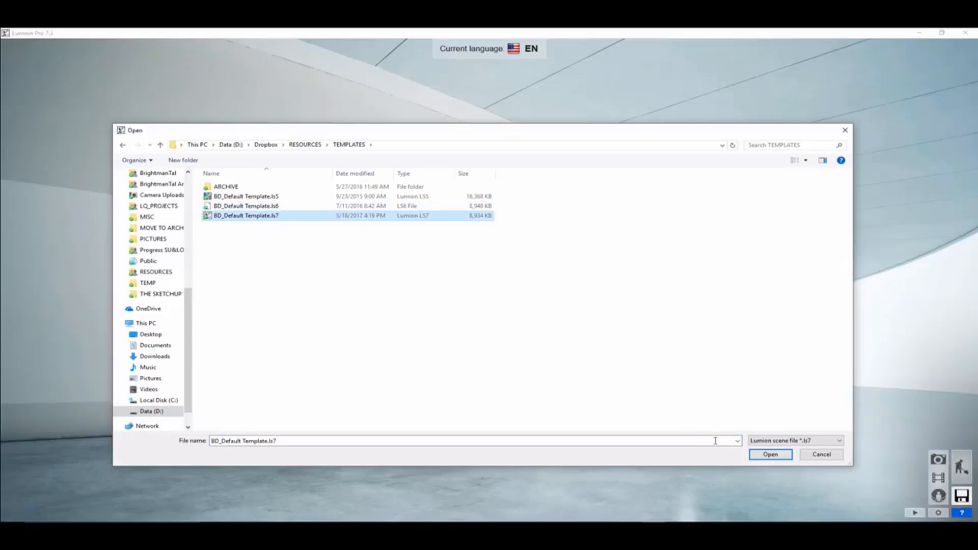
{"action": "left_click", "coordinate": [771, 455]}
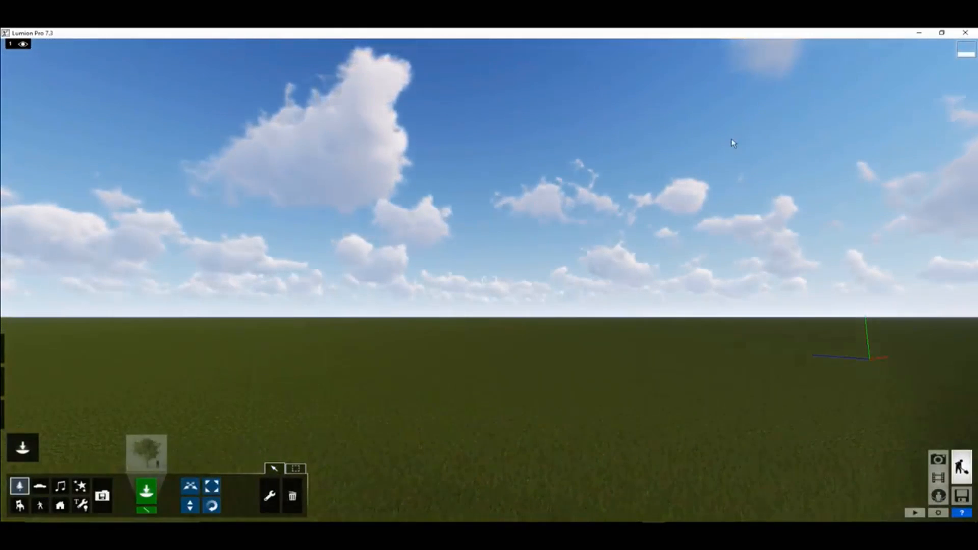
Import SUFP 11.0_Master Suite.skp from the Desktop TEMP folder as SUFP 11.0_Master Suite32322 and place it on the grass
{"action": "mouse_move", "coordinate": [10, 46]}
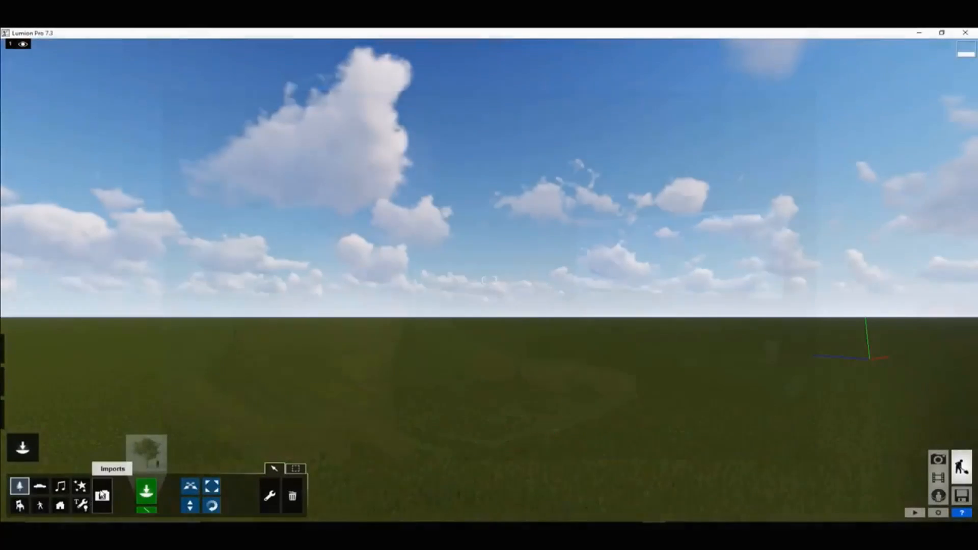
{"action": "left_click", "coordinate": [103, 495]}
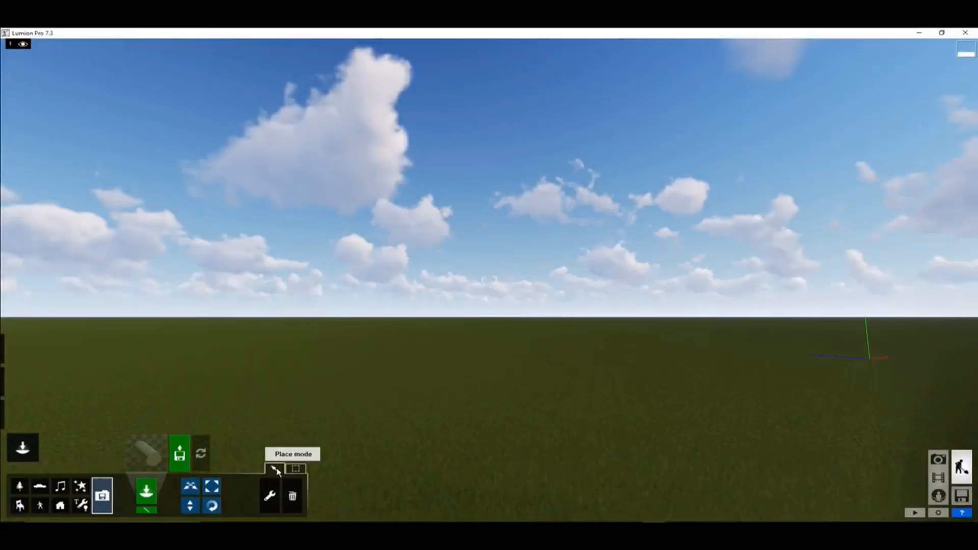
{"action": "left_click", "coordinate": [179, 453]}
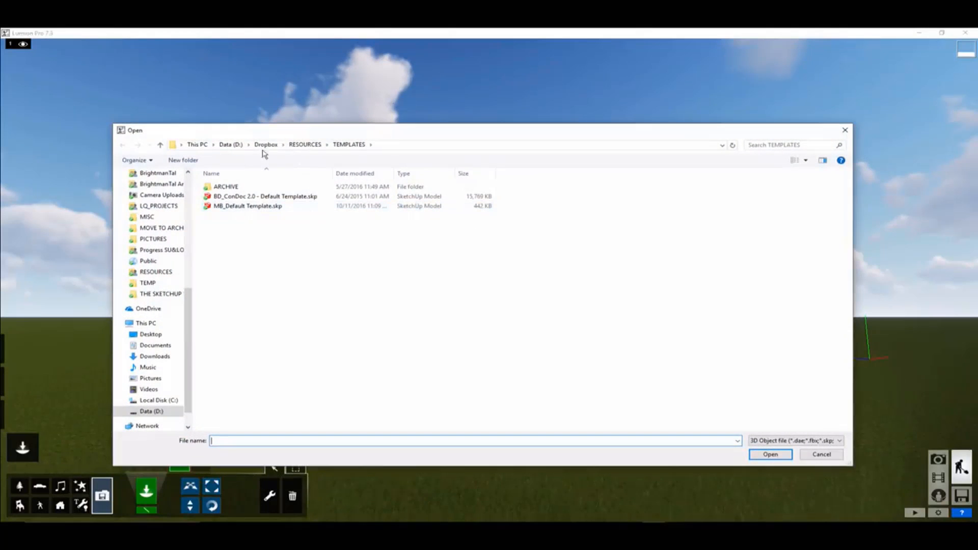
{"action": "left_click", "coordinate": [151, 334]}
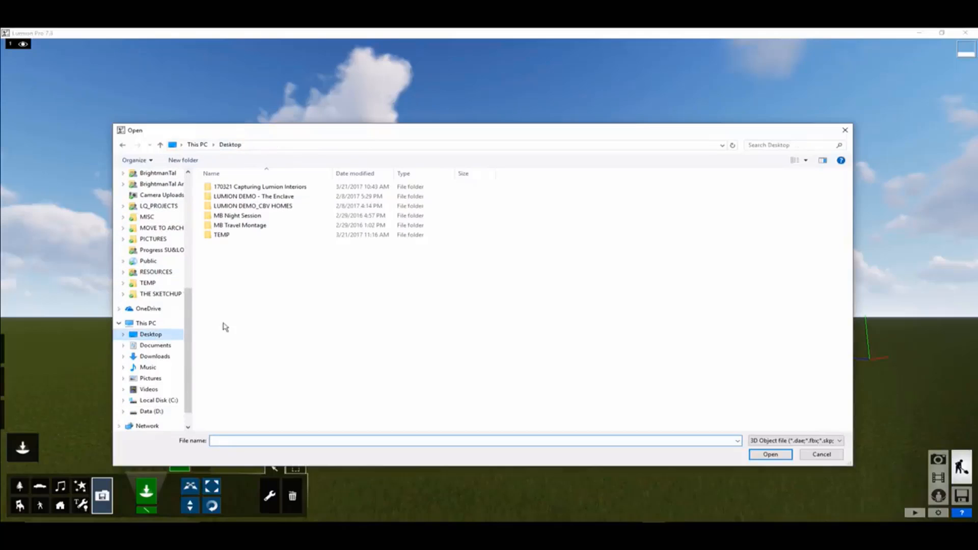
{"action": "double_click", "coordinate": [240, 236]}
{"action": "left_click", "coordinate": [254, 244]}
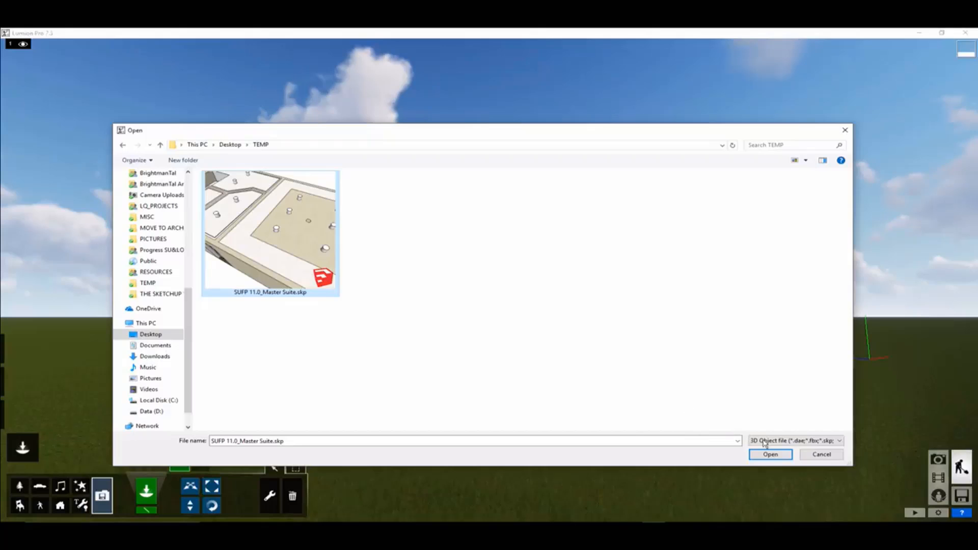
{"action": "left_click", "coordinate": [771, 455]}
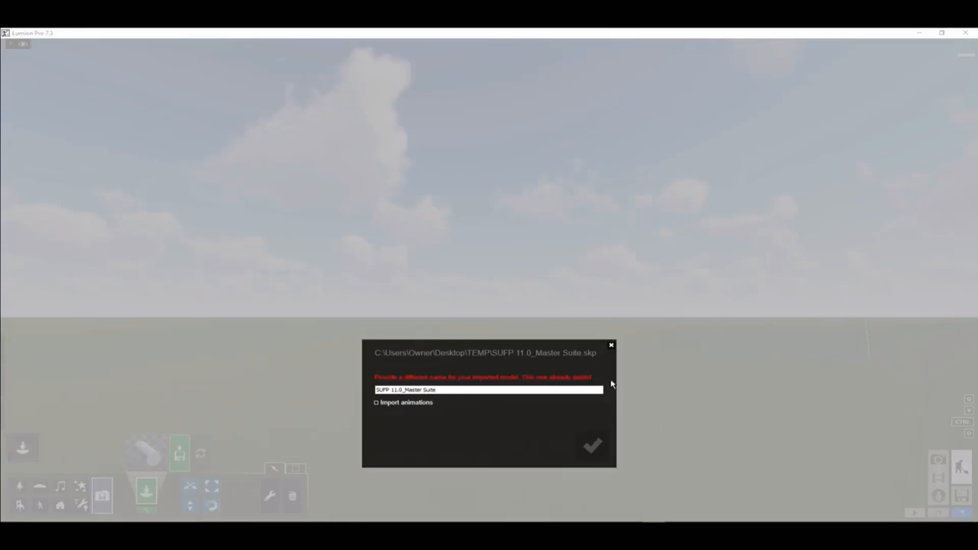
{"action": "type", "text": "32322"}
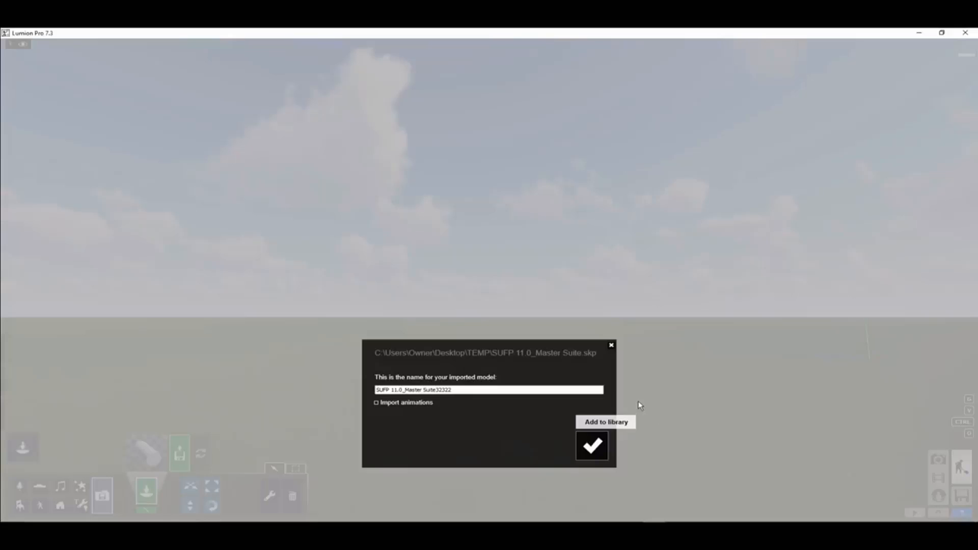
{"action": "key", "text": "Return"}
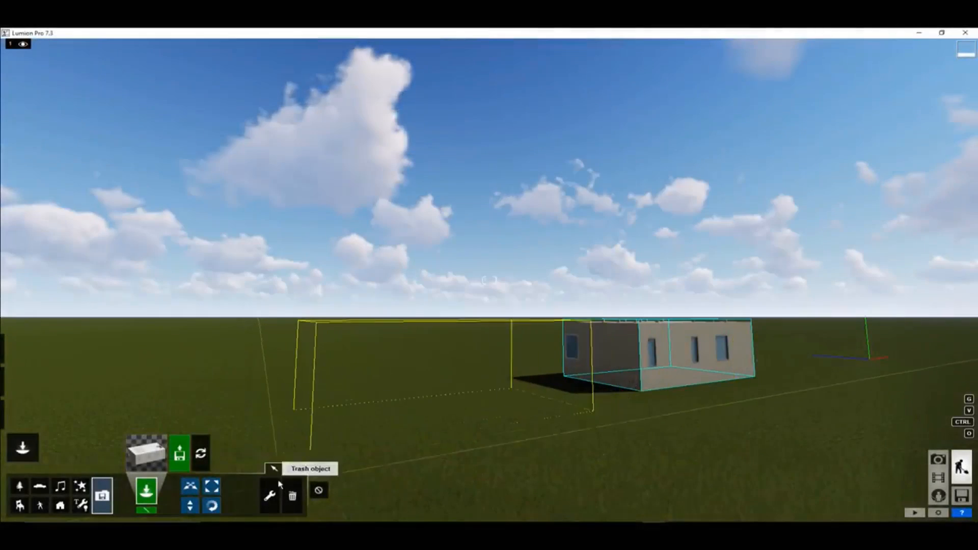
Select the placed master suite model and set its position to X 0, Y 5, Z 0 ft
{"action": "left_click", "coordinate": [301, 470]}
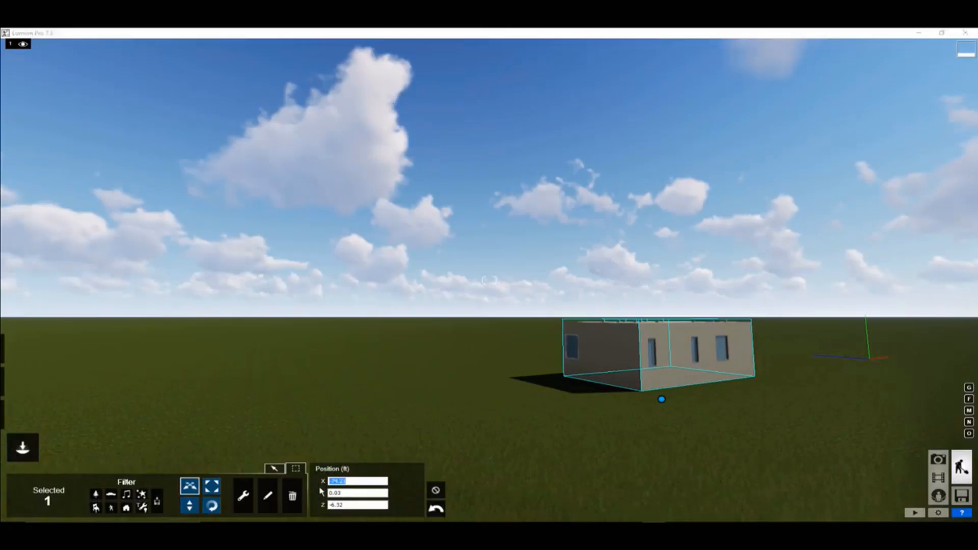
{"action": "type", "text": "0"}
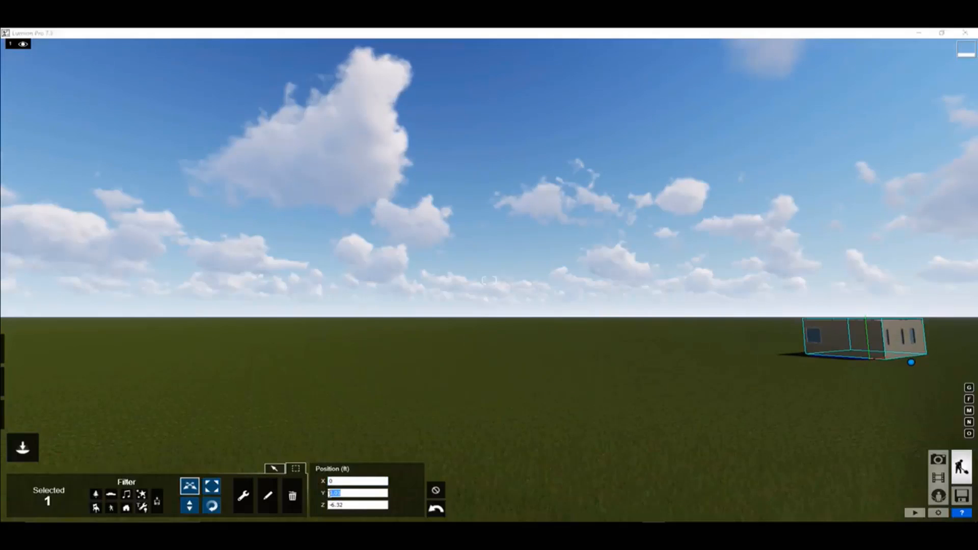
{"action": "type", "text": "5"}
{"action": "type", "text": "0"}
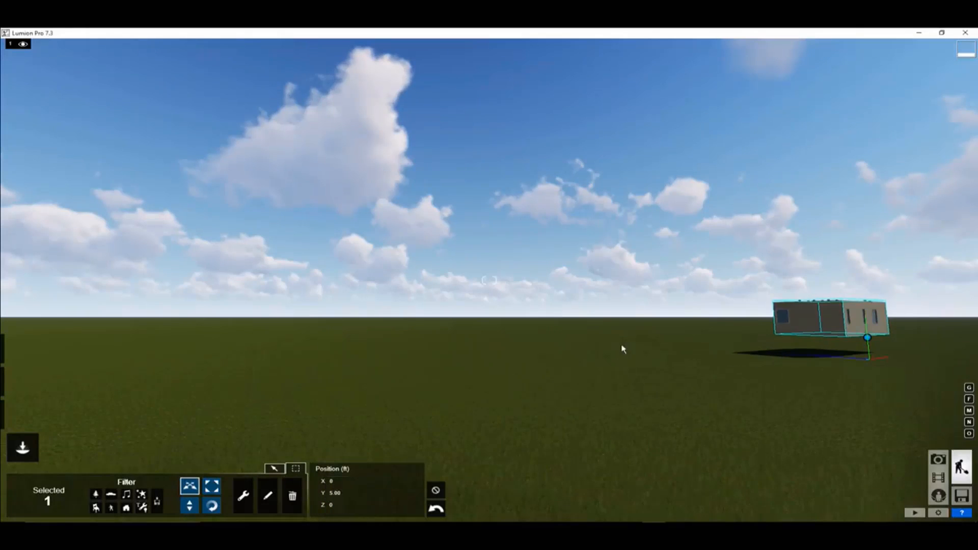
Apply the custom Glass material to the bedroom's Translucent Glass Blue surfaces, covering the windows and framed pictures
{"action": "mouse_move", "coordinate": [622, 348]}
{"action": "right_mouse_down"}
{"action": "mouse_move", "coordinate": [683, 346]}
{"action": "mouse_move", "coordinate": [787, 371]}
{"action": "mouse_move", "coordinate": [771, 374]}
{"action": "mouse_move", "coordinate": [718, 341]}
{"action": "mouse_move", "coordinate": [604, 375]}
{"action": "mouse_move", "coordinate": [900, 376]}
{"action": "mouse_move", "coordinate": [622, 344]}
{"action": "right_mouse_up"}
{"action": "key", "text": "w"}
{"action": "key", "text": "w"}
{"action": "key", "text": "w"}
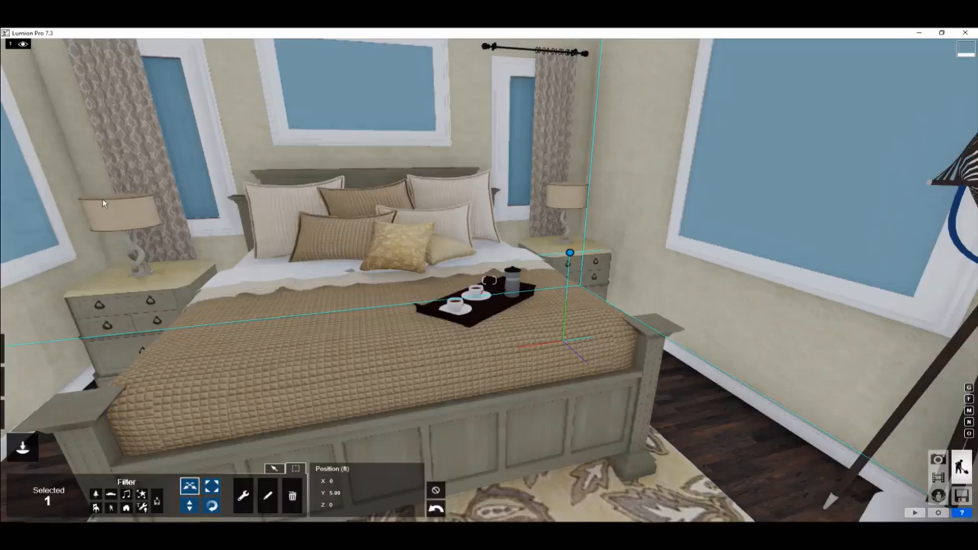
{"action": "left_click", "coordinate": [23, 413]}
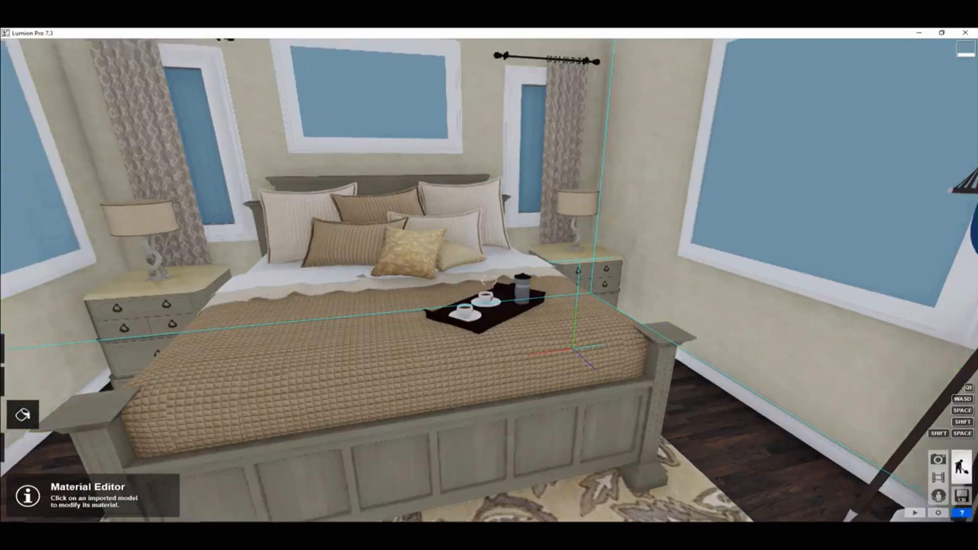
{"action": "right_click_drag", "start_coordinate": [219, 255], "coordinate": [143, 187]}
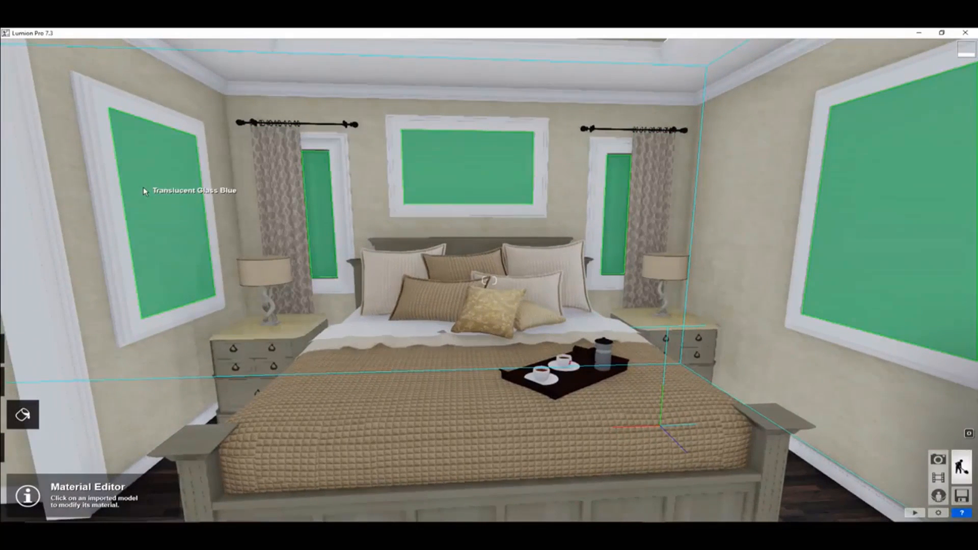
{"action": "left_click", "coordinate": [143, 188]}
{"action": "left_click", "coordinate": [132, 255]}
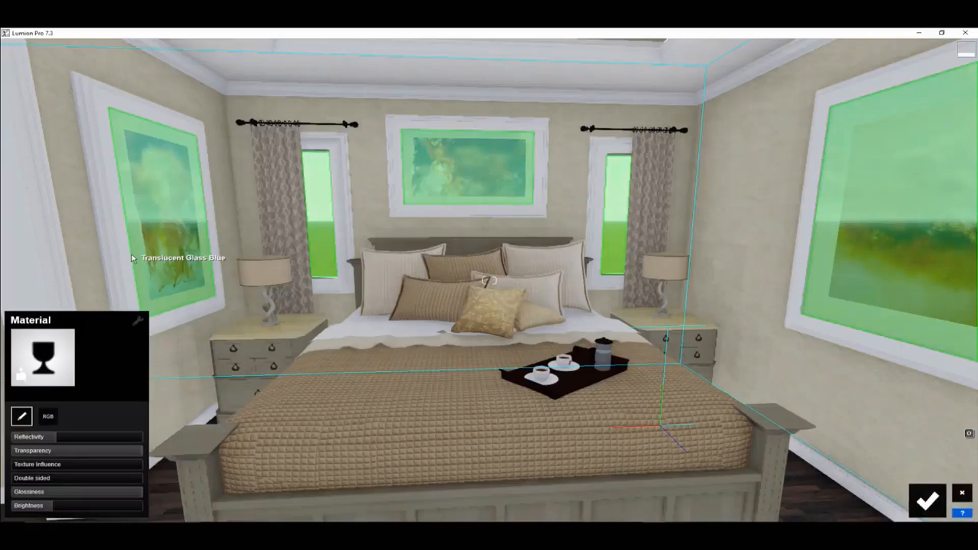
Assign the custom Standard material to the window curtains and enable transparency at about 0.7
{"action": "right_click_drag", "start_coordinate": [489, 280], "coordinate": [470, 240]}
{"action": "left_click", "coordinate": [589, 111]}
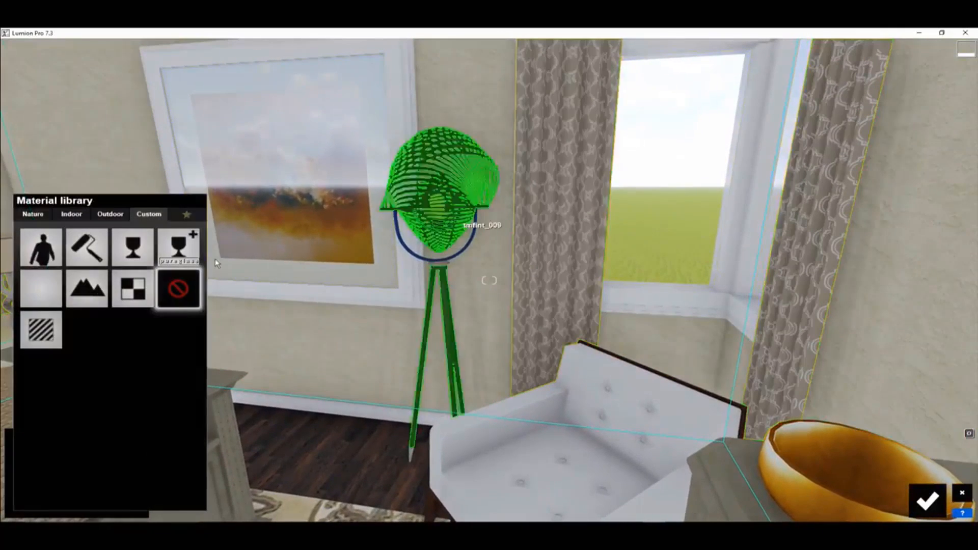
{"action": "left_click", "coordinate": [41, 330]}
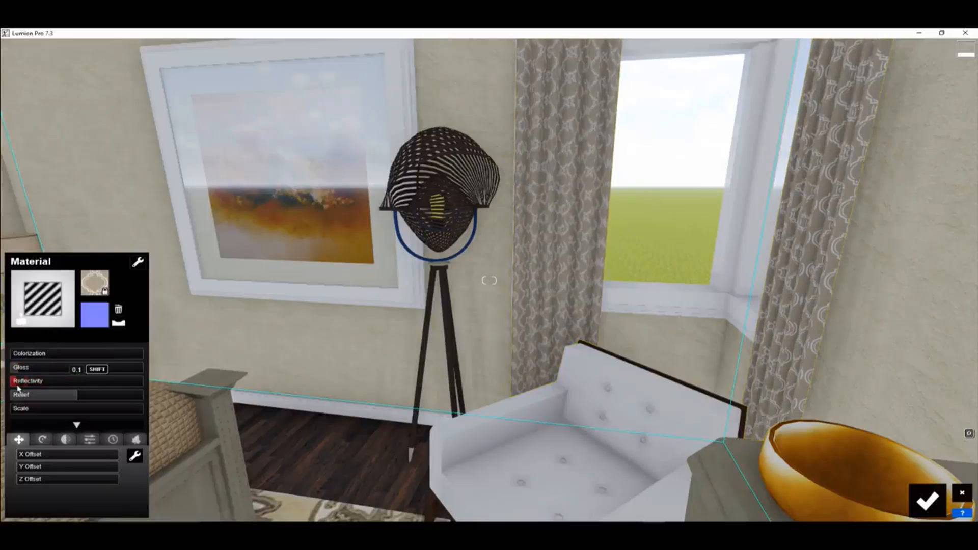
{"action": "left_click", "coordinate": [90, 441]}
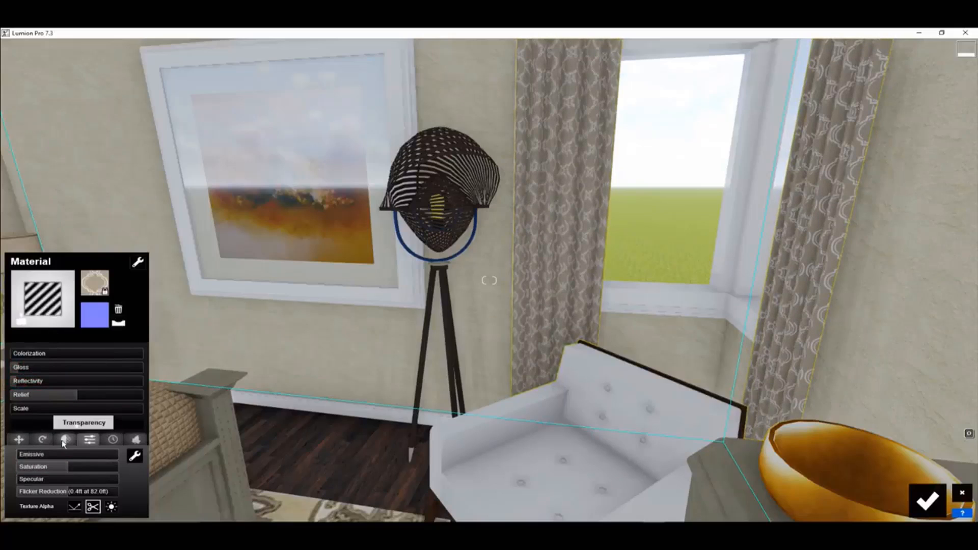
{"action": "left_click", "coordinate": [65, 440]}
{"action": "left_click", "coordinate": [15, 467]}
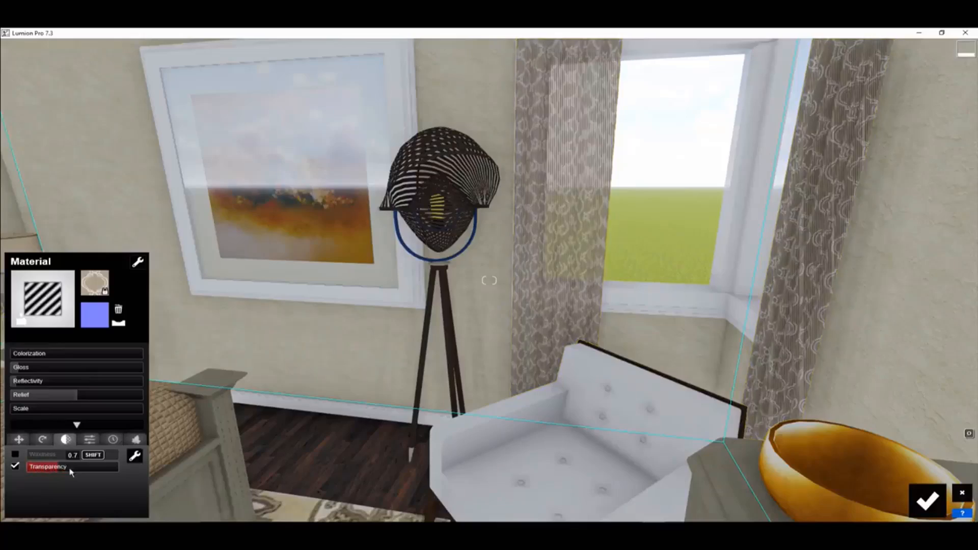
Assign the custom Standard material to the BD_Wood Floor surface and save the material changes
{"action": "key", "text": "s"}
{"action": "right_click_drag", "start_coordinate": [274, 411], "coordinate": [130, 432]}
{"action": "key", "text": "w"}
{"action": "key", "text": "s"}
{"action": "key", "text": "s"}
{"action": "key", "text": "w"}
{"action": "key", "text": "s"}
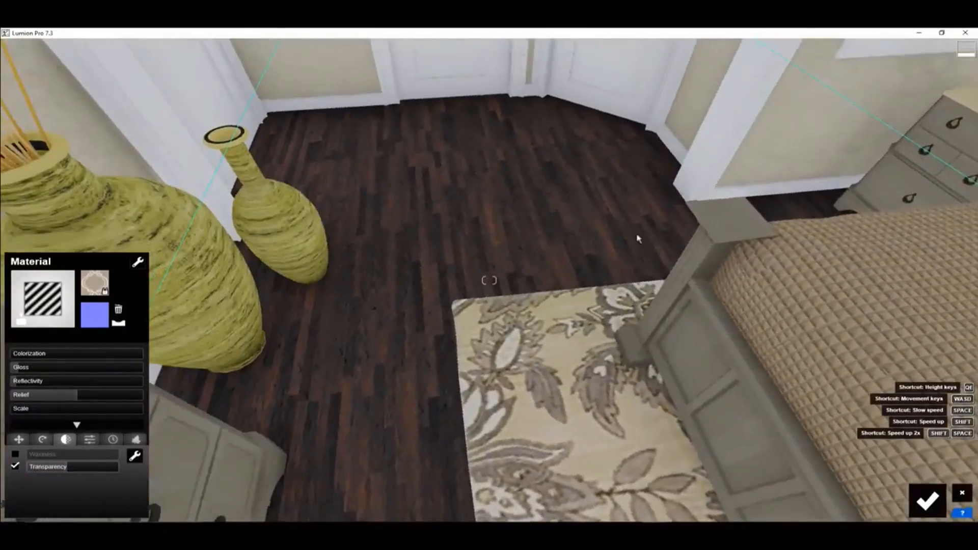
{"action": "left_click", "coordinate": [488, 190]}
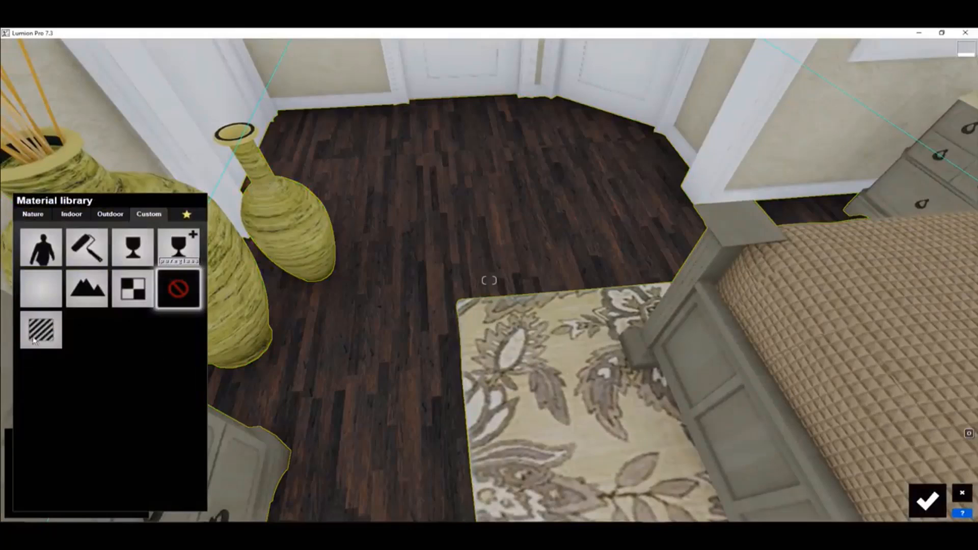
{"action": "left_click", "coordinate": [43, 331]}
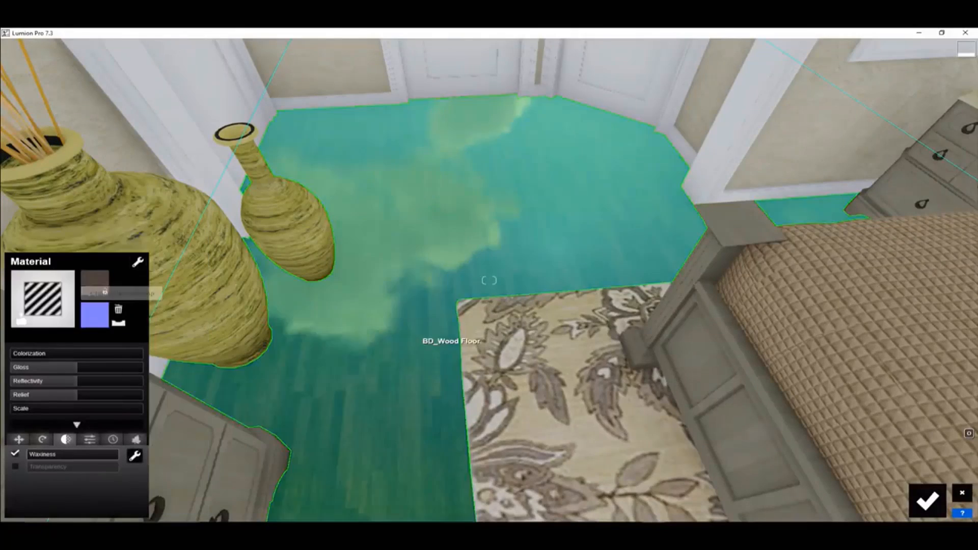
{"action": "key", "text": "w"}
{"action": "mouse_move", "coordinate": [452, 336]}
{"action": "right_mouse_down"}
{"action": "mouse_move", "coordinate": [421, 333]}
{"action": "mouse_move", "coordinate": [502, 147]}
{"action": "mouse_move", "coordinate": [541, 260]}
{"action": "mouse_move", "coordinate": [553, 357]}
{"action": "mouse_move", "coordinate": [448, 361]}
{"action": "right_mouse_up"}
{"action": "key", "text": "w"}
{"action": "key", "text": "q"}
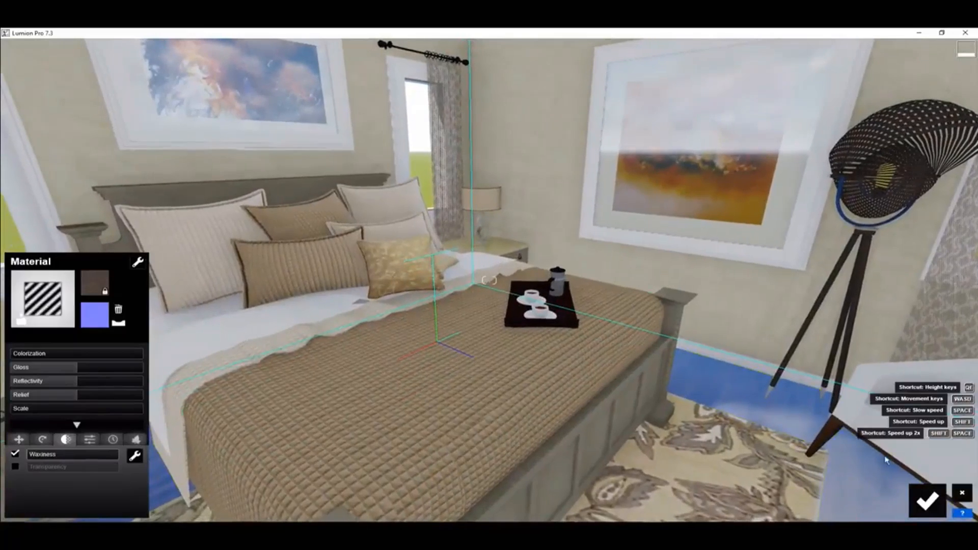
{"action": "left_click", "coordinate": [928, 501]}
Choose the reflection control sphere from the Utilities in the Lights And Utilities Library and place it above the bed
{"action": "left_click", "coordinate": [19, 448]}
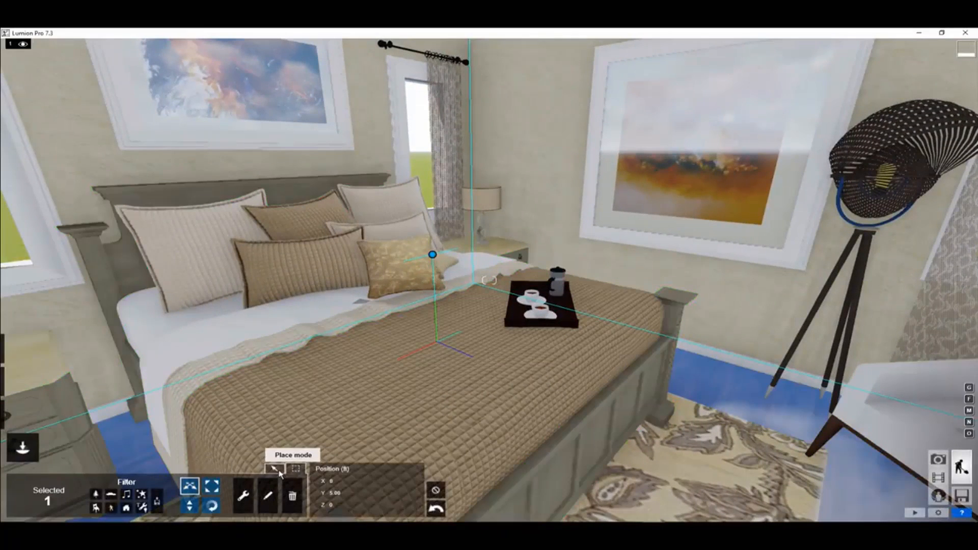
{"action": "left_click", "coordinate": [275, 468]}
{"action": "left_click", "coordinate": [81, 505]}
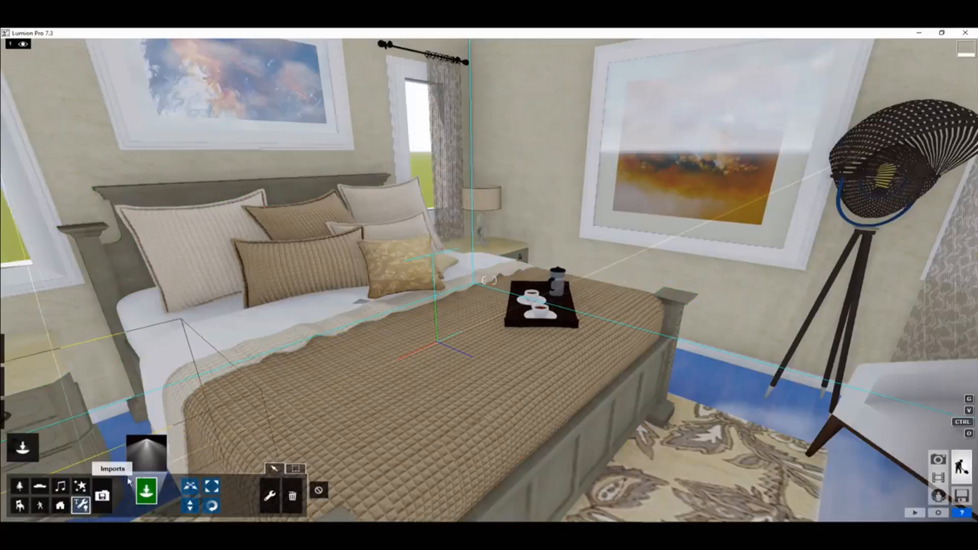
{"action": "left_click", "coordinate": [147, 453]}
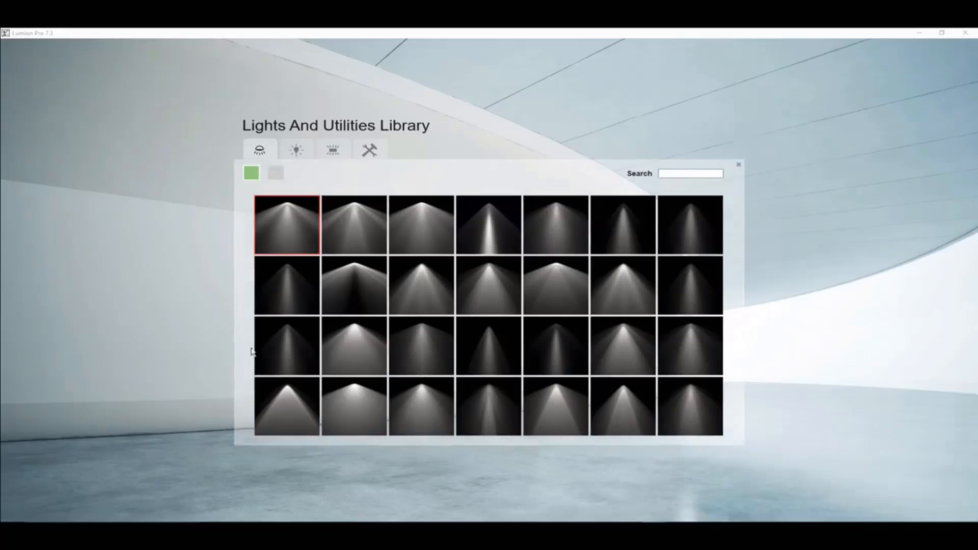
{"action": "left_click", "coordinate": [368, 151]}
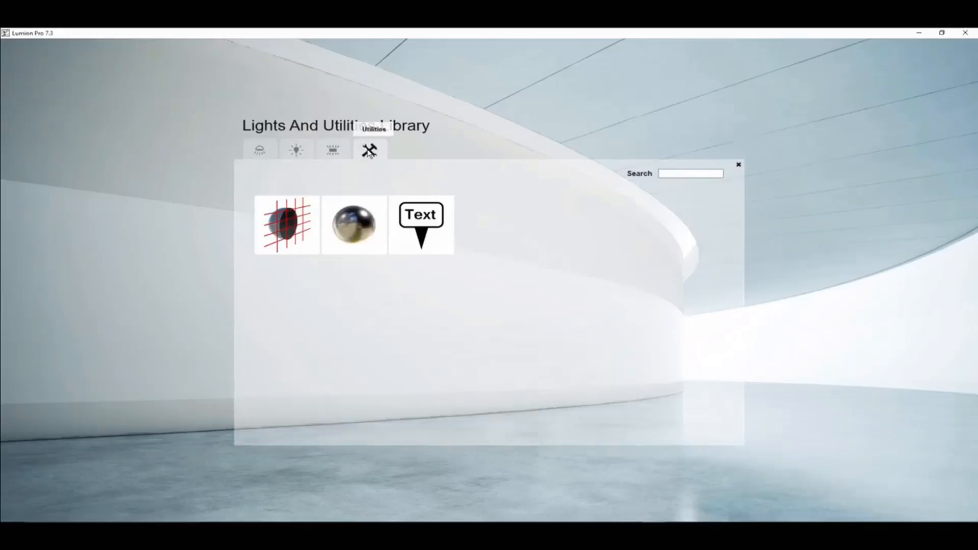
{"action": "left_click", "coordinate": [347, 220]}
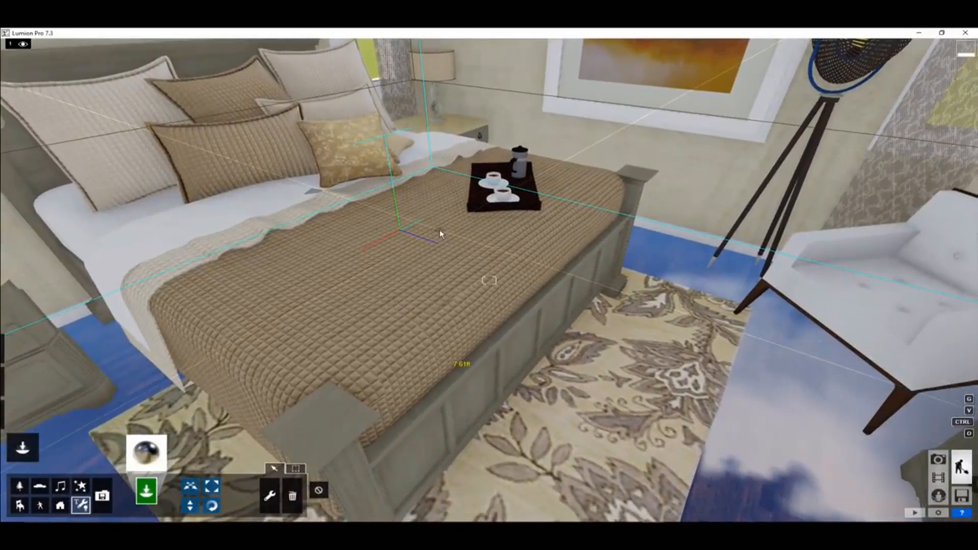
{"action": "left_click", "coordinate": [439, 231]}
{"action": "right_click_drag", "start_coordinate": [400, 229], "coordinate": [961, 169]}
{"action": "key", "text": "w"}
{"action": "key", "text": "w"}
{"action": "key", "text": "q"}
{"action": "right_click_drag", "start_coordinate": [504, 290], "coordinate": [518, 284]}
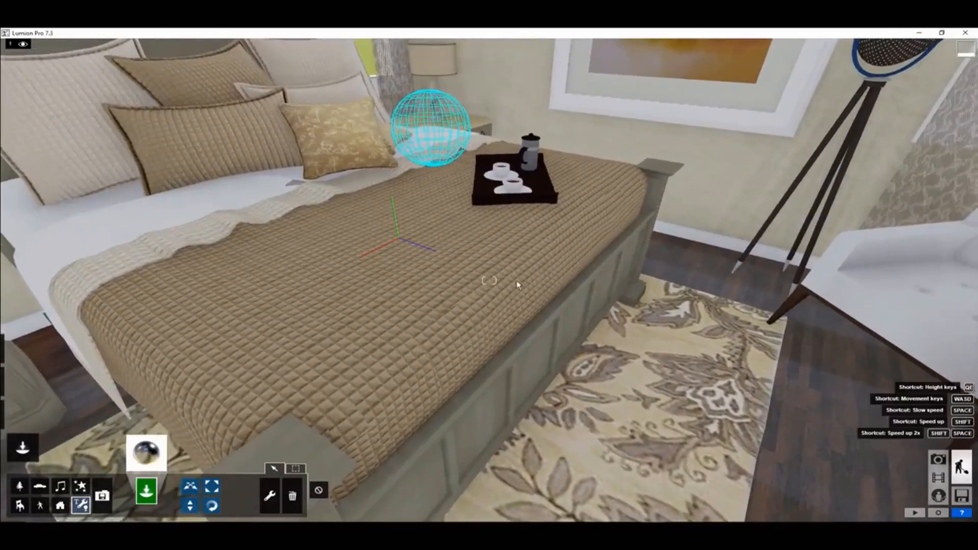
Apply the custom PureGlass material to the blue flower vase on the dresser
{"action": "right_click_drag", "start_coordinate": [244, 326], "coordinate": [396, 363]}
{"action": "key", "text": "w"}
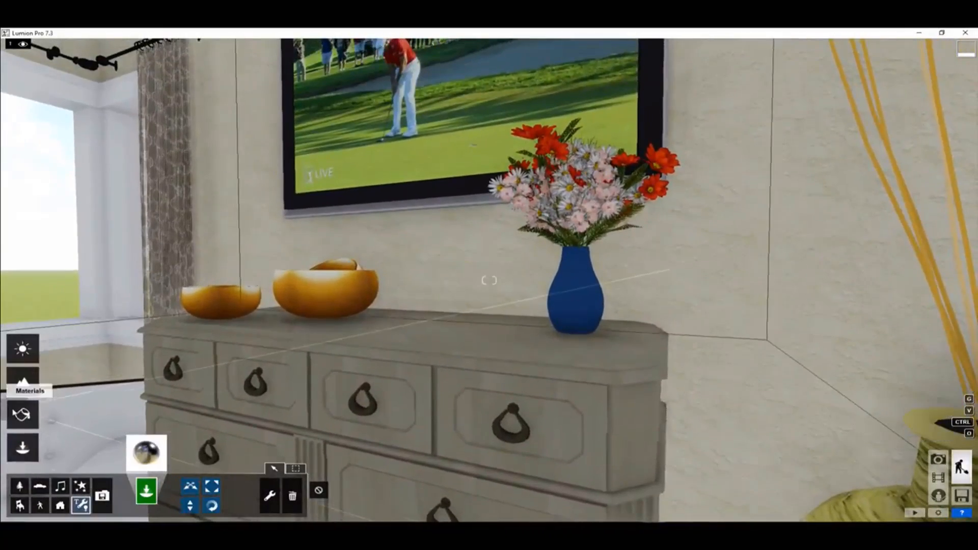
{"action": "left_click", "coordinate": [7, 416]}
{"action": "left_click", "coordinate": [581, 290]}
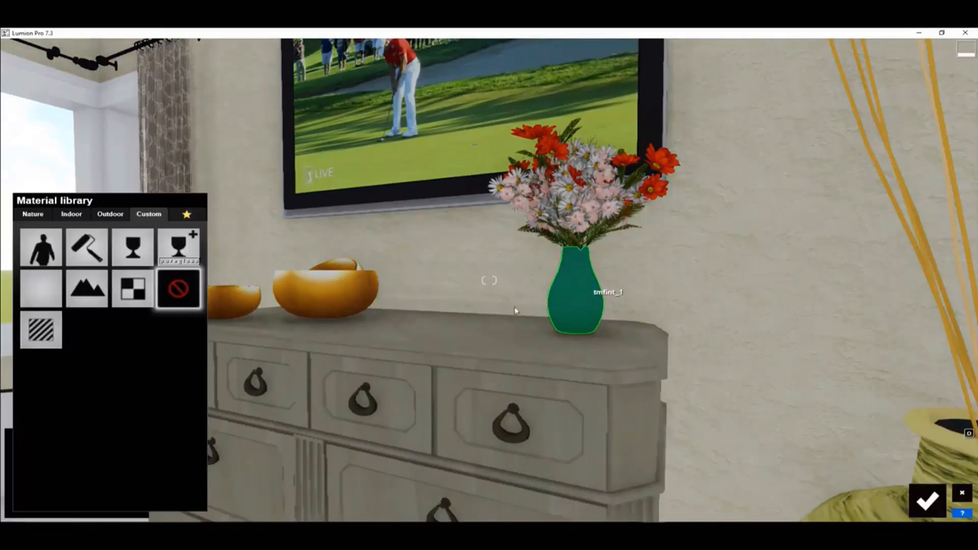
{"action": "left_click", "coordinate": [179, 247]}
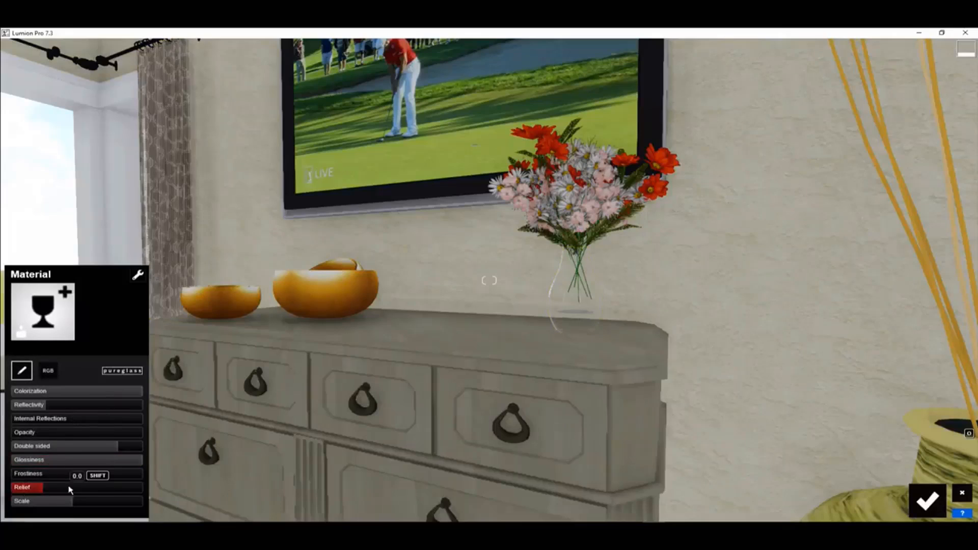
{"action": "key", "text": "w"}
{"action": "right_click_drag", "start_coordinate": [286, 357], "coordinate": [316, 364]}
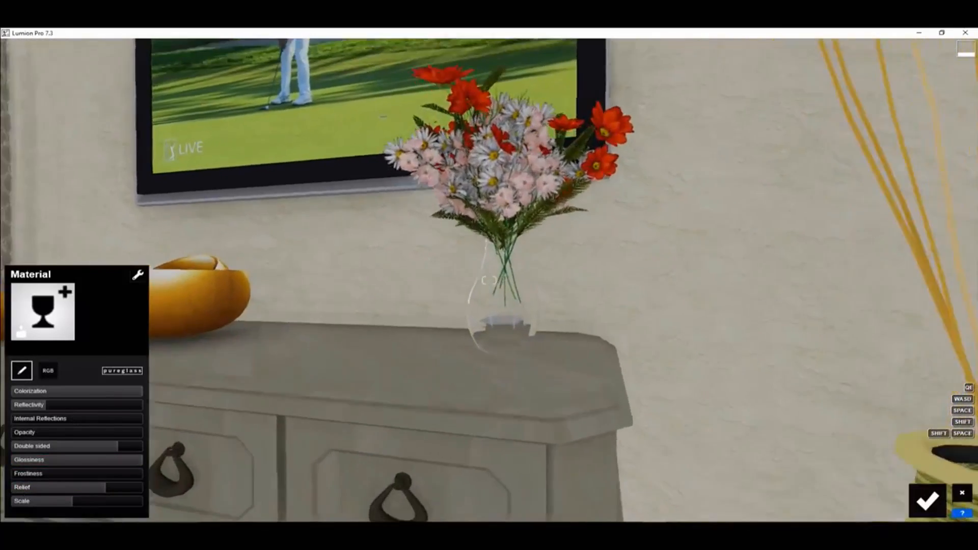
{"action": "key", "text": "w"}
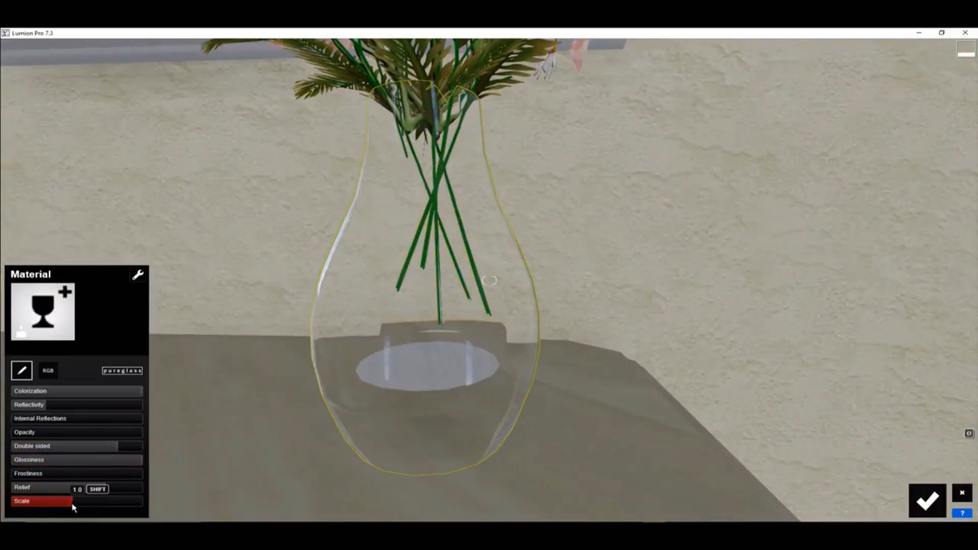
Tint the vase's PureGlass material a light blue-green
{"action": "left_click", "coordinate": [48, 372]}
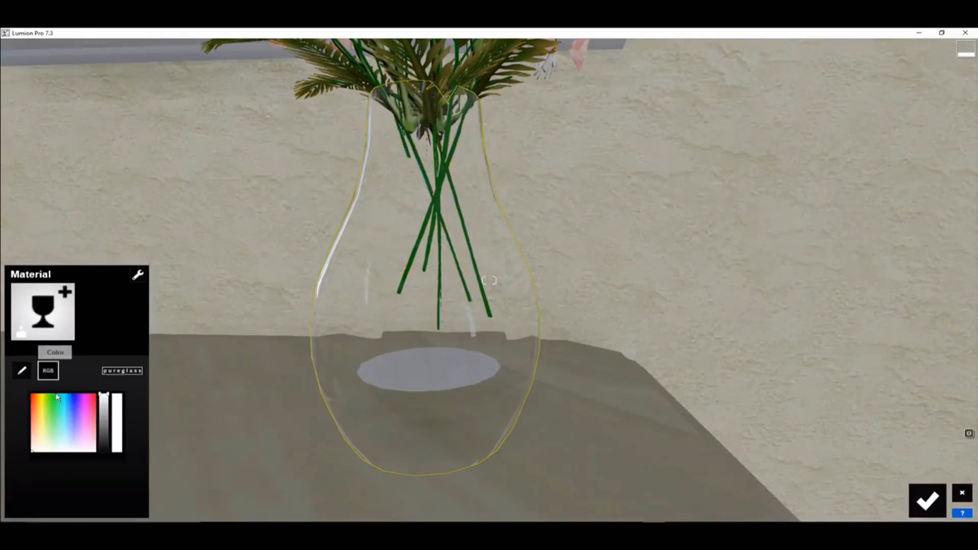
{"action": "left_click", "coordinate": [66, 421]}
{"action": "left_click", "coordinate": [57, 438]}
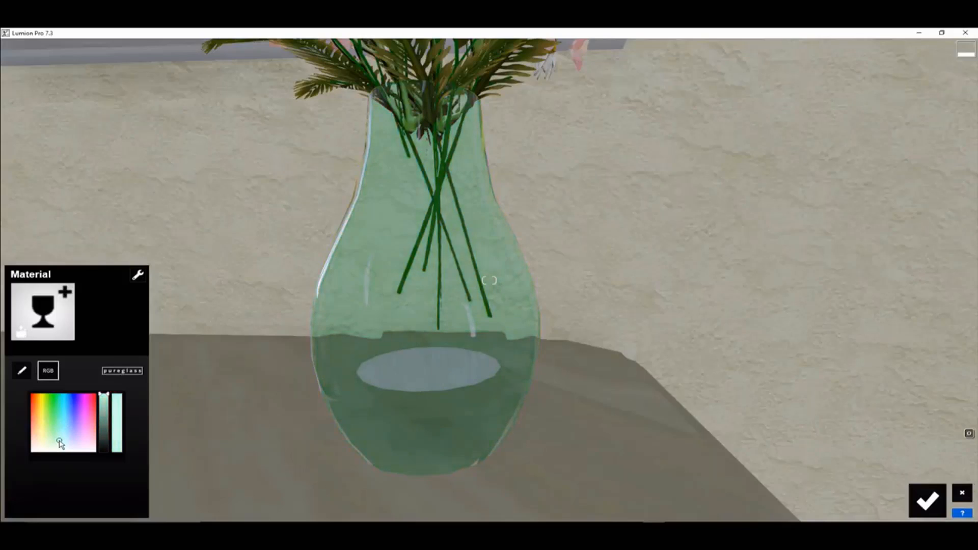
{"action": "key", "text": "s"}
{"action": "key", "text": "w"}
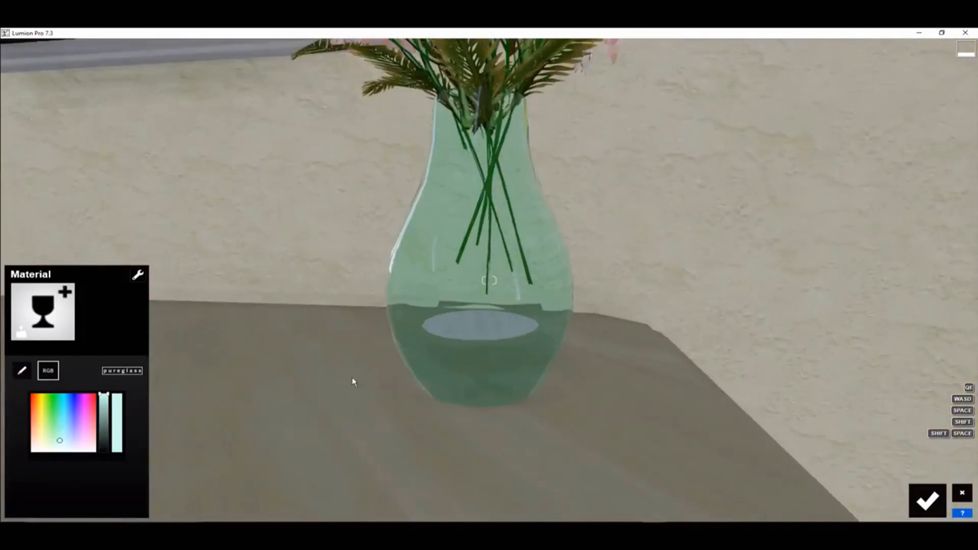
{"action": "left_click", "coordinate": [22, 371]}
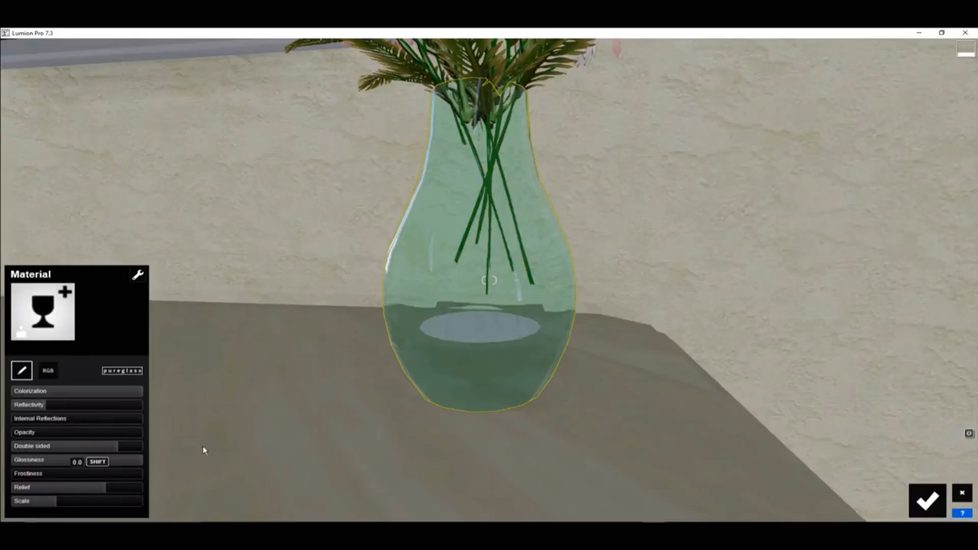
{"action": "right_click_drag", "start_coordinate": [203, 445], "coordinate": [92, 446]}
{"action": "key", "text": "s"}
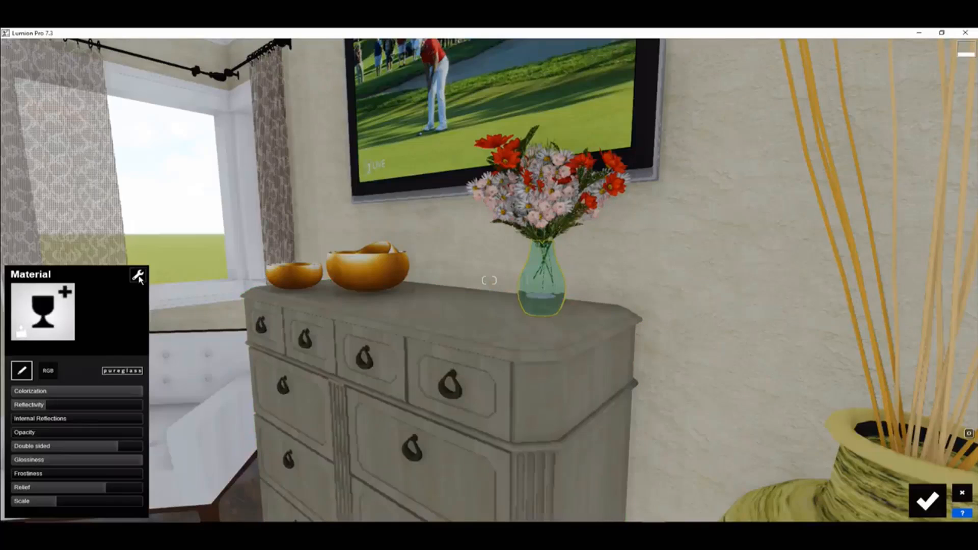
Load the material set BD_ Capturing Lumion Interiors - Master Suite.mtt from Desktop's 170321 Capturing Lumion Interiors folder, overwriting the model's materials
{"action": "left_click", "coordinate": [137, 275]}
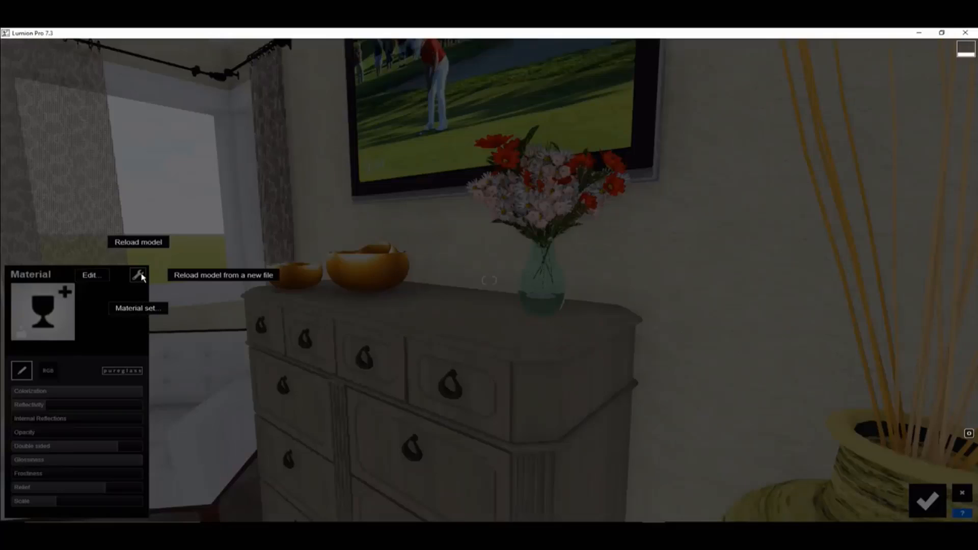
{"action": "left_click", "coordinate": [141, 274]}
{"action": "left_click", "coordinate": [140, 274]}
{"action": "left_click", "coordinate": [142, 309]}
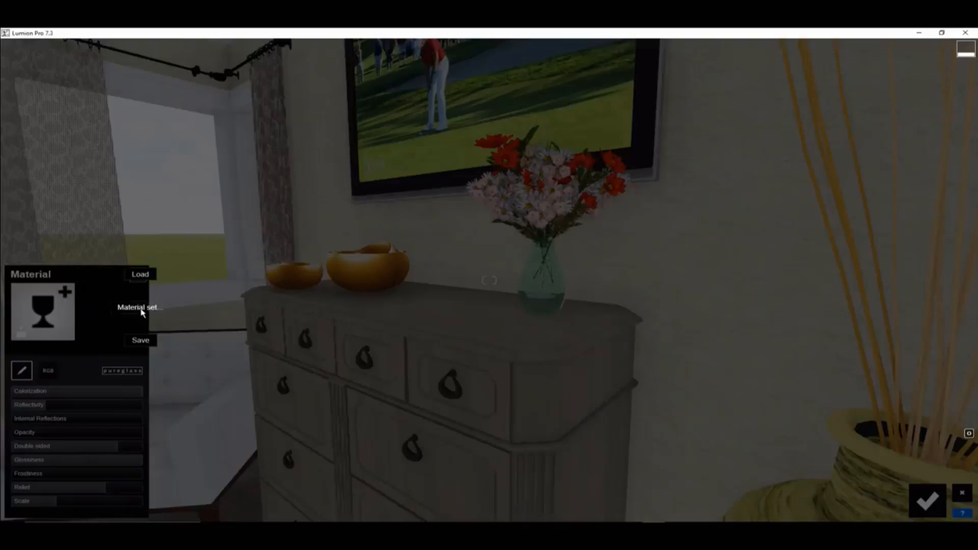
{"action": "left_click", "coordinate": [140, 275]}
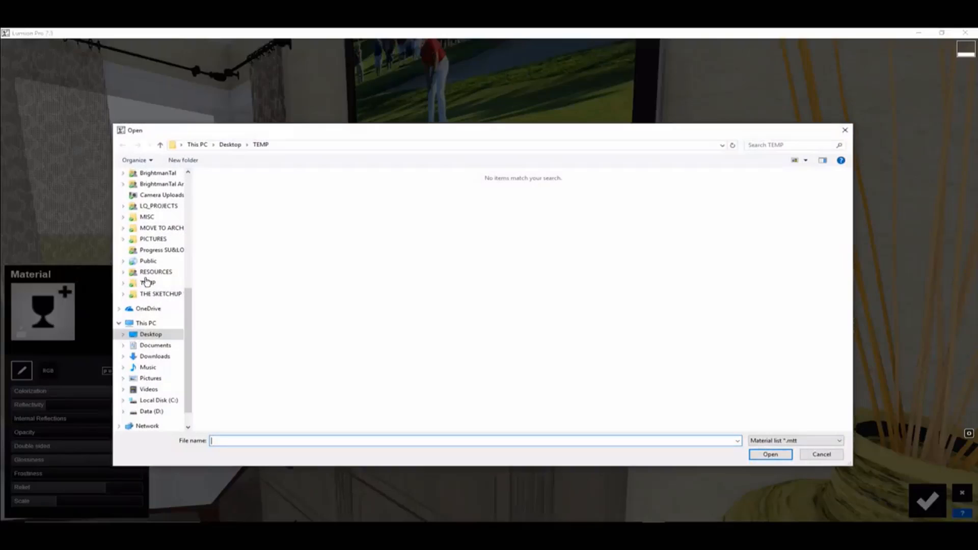
{"action": "left_click", "coordinate": [237, 148]}
{"action": "double_click", "coordinate": [255, 187]}
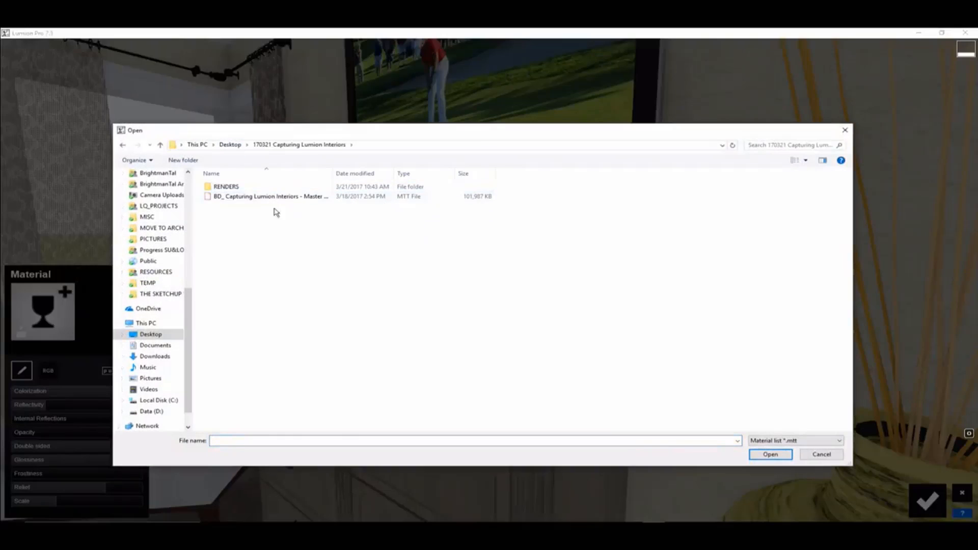
{"action": "left_click", "coordinate": [270, 197]}
{"action": "left_click_drag", "start_coordinate": [335, 174], "coordinate": [486, 172]}
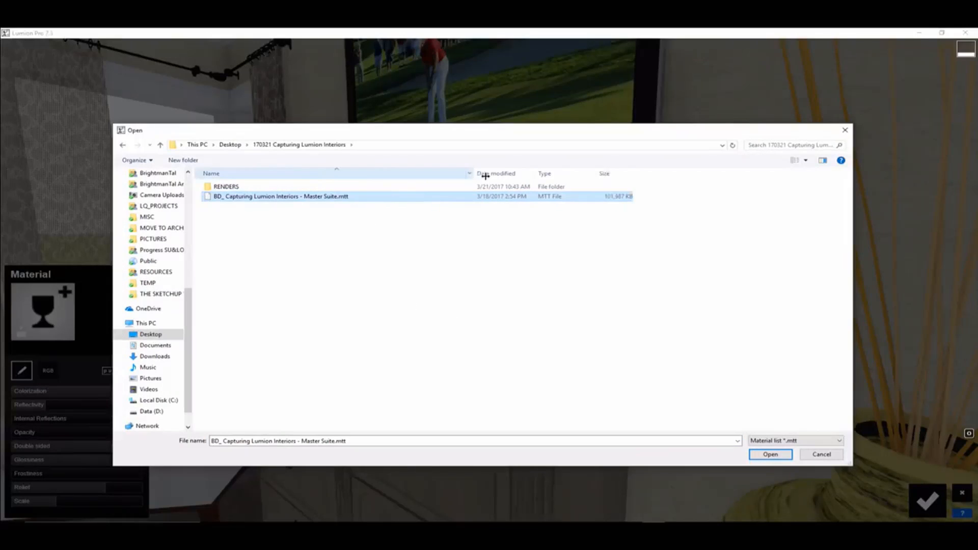
{"action": "left_click", "coordinate": [768, 455]}
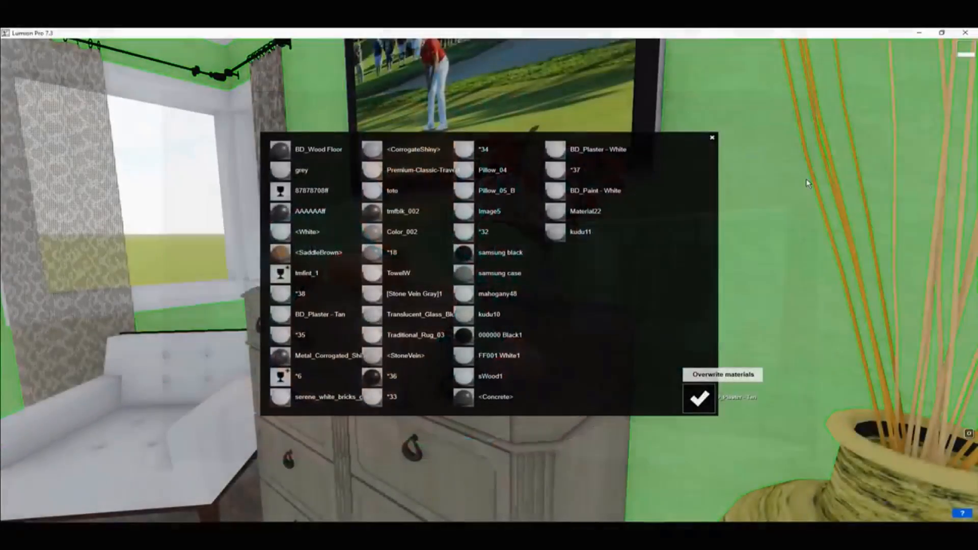
{"action": "left_click", "coordinate": [808, 184]}
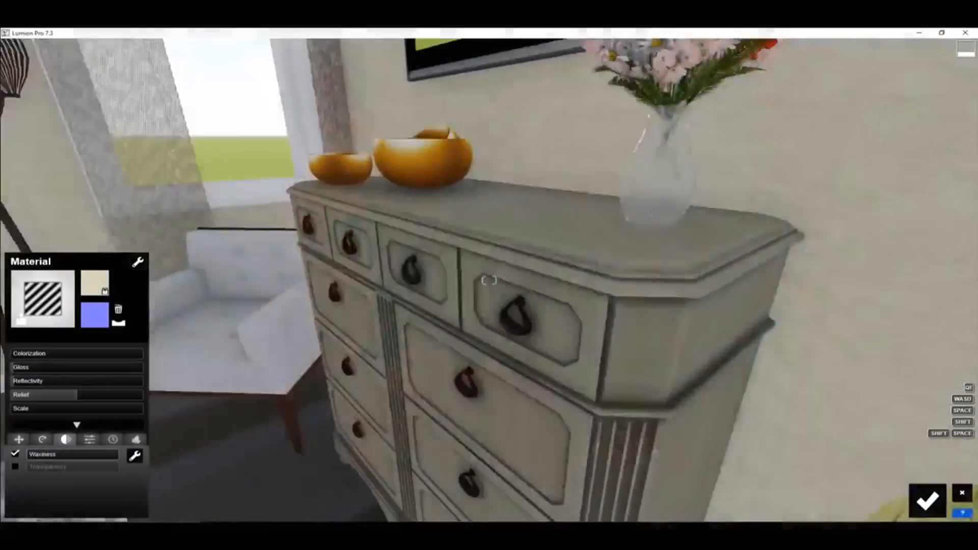
Inspect the loaded materials on the vase, dresser, floor and bed, and save the material changes
{"action": "key", "text": "w"}
{"action": "key", "text": "s"}
{"action": "key", "text": "w"}
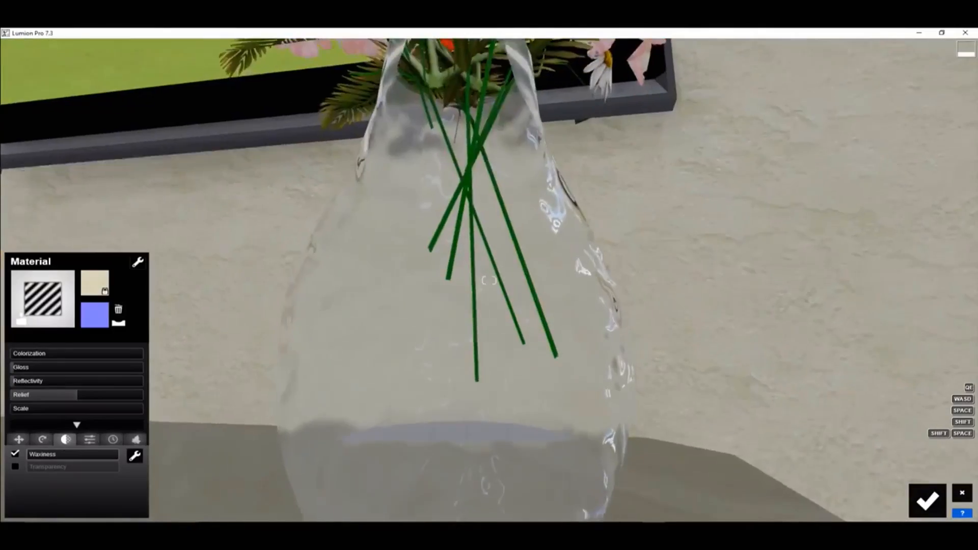
{"action": "key", "text": "s"}
{"action": "key", "text": "w"}
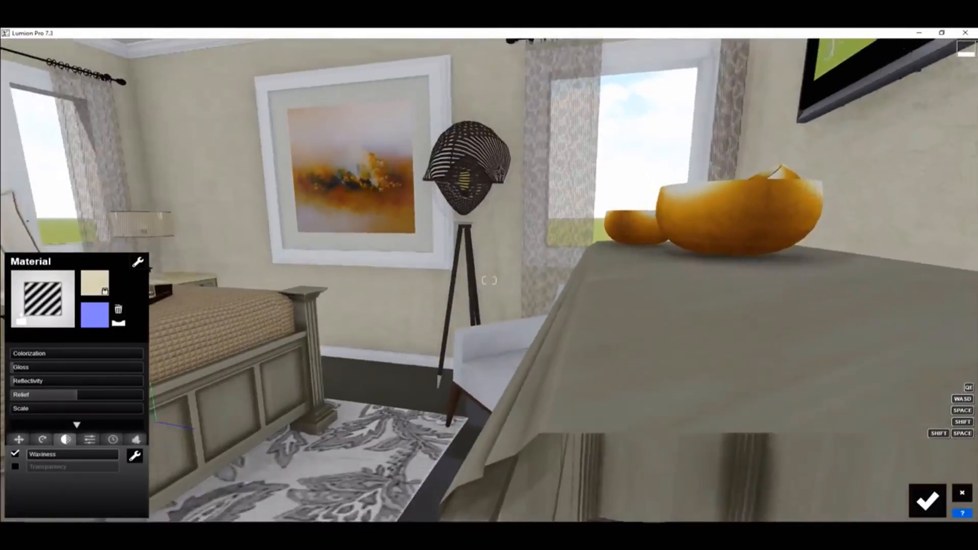
{"action": "key", "text": "w"}
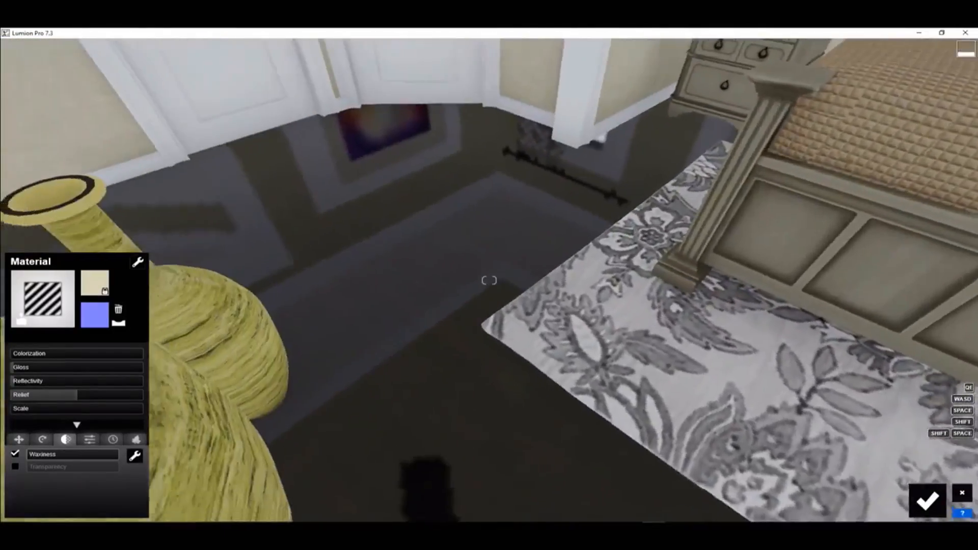
{"action": "key", "text": "w"}
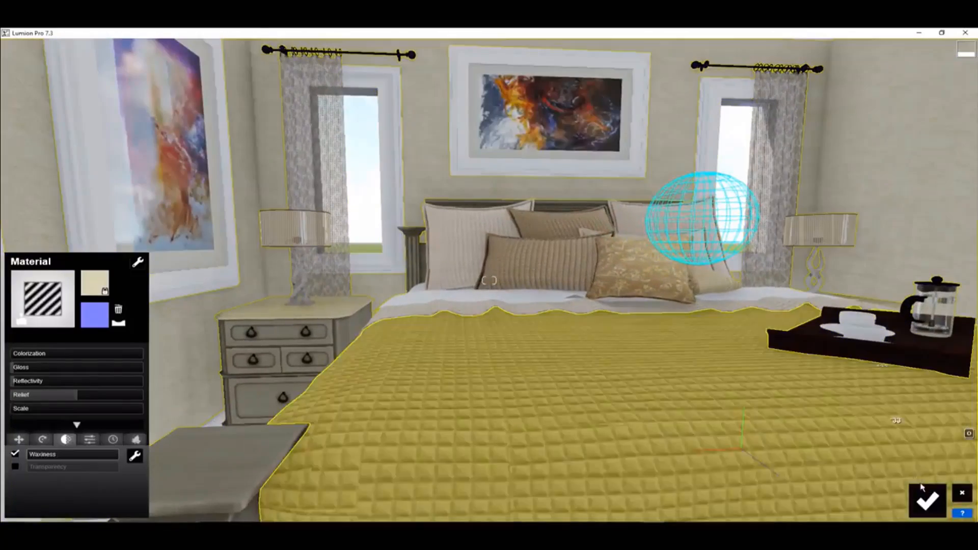
{"action": "left_click", "coordinate": [928, 502]}
Examine the bed, nightstands, wall art, curtains and ceiling from the foot of the bed
{"action": "key", "text": "w"}
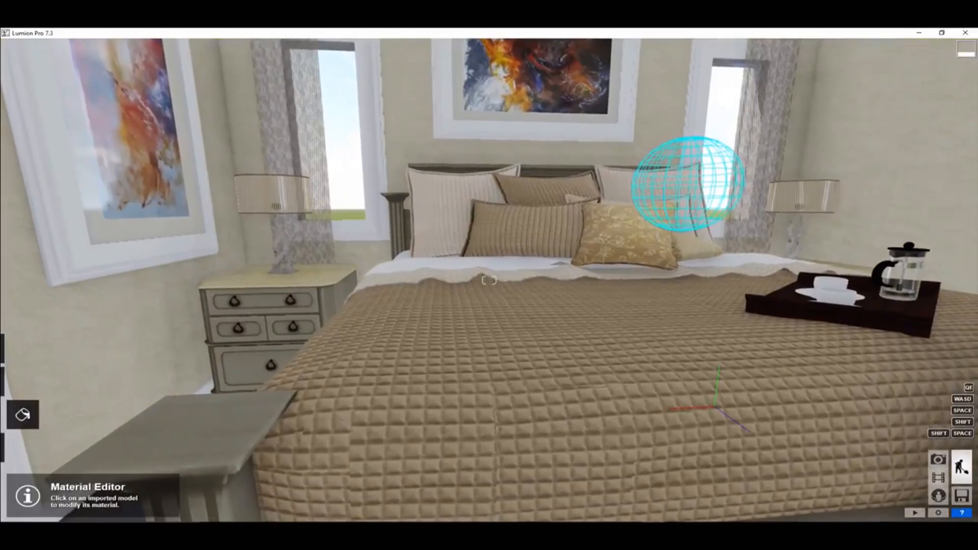
{"action": "right_click_drag", "start_coordinate": [489, 280], "coordinate": [385, 237]}
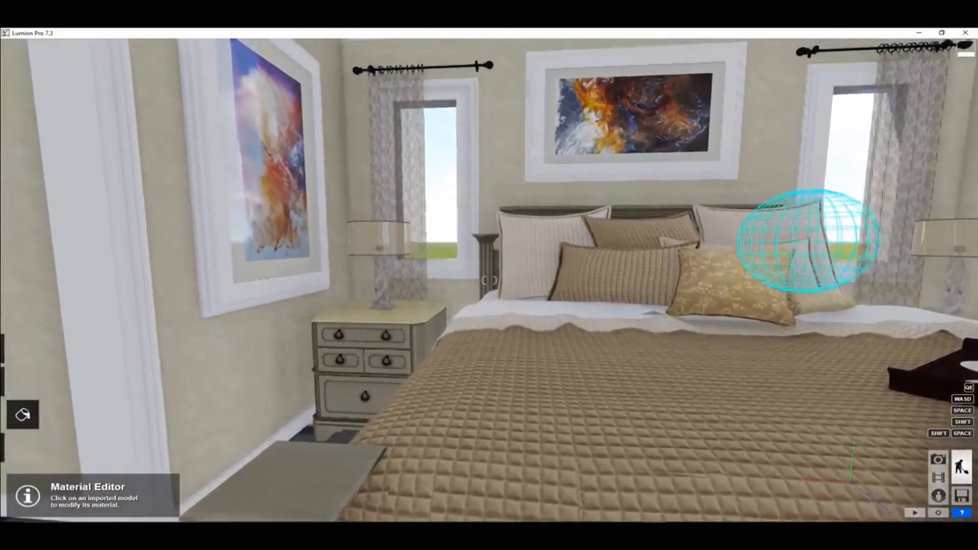
{"action": "right_click_drag", "start_coordinate": [489, 280], "coordinate": [492, 266]}
{"action": "key", "text": "a"}
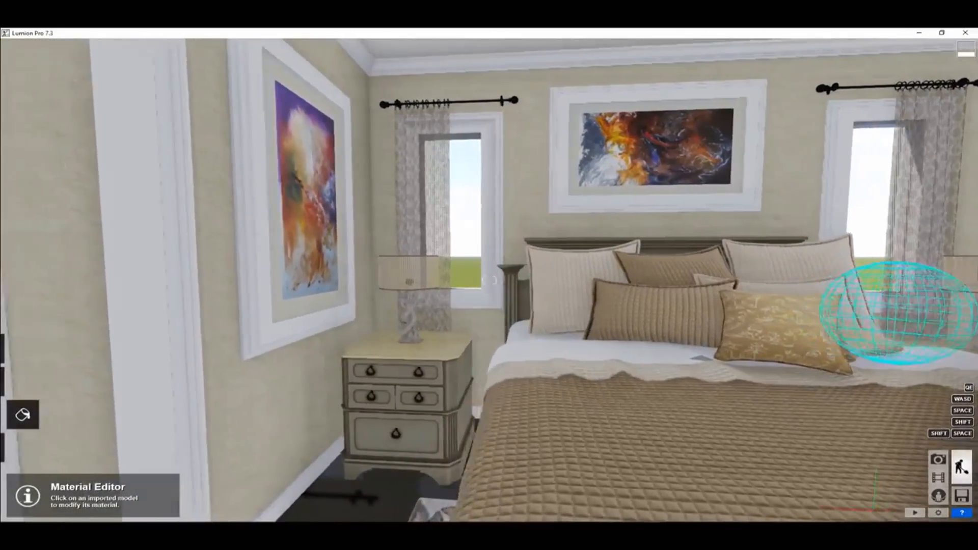
{"action": "key", "text": "d"}
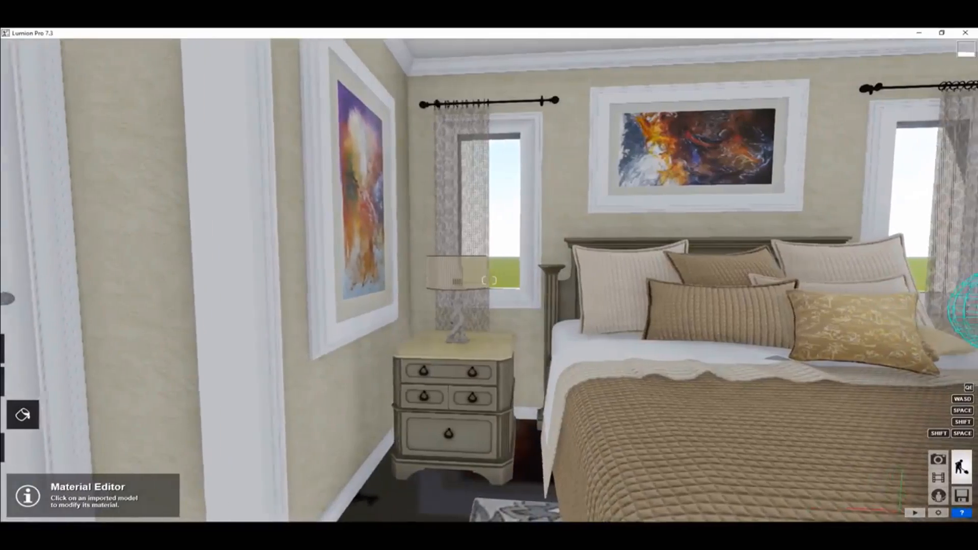
{"action": "key", "text": "d"}
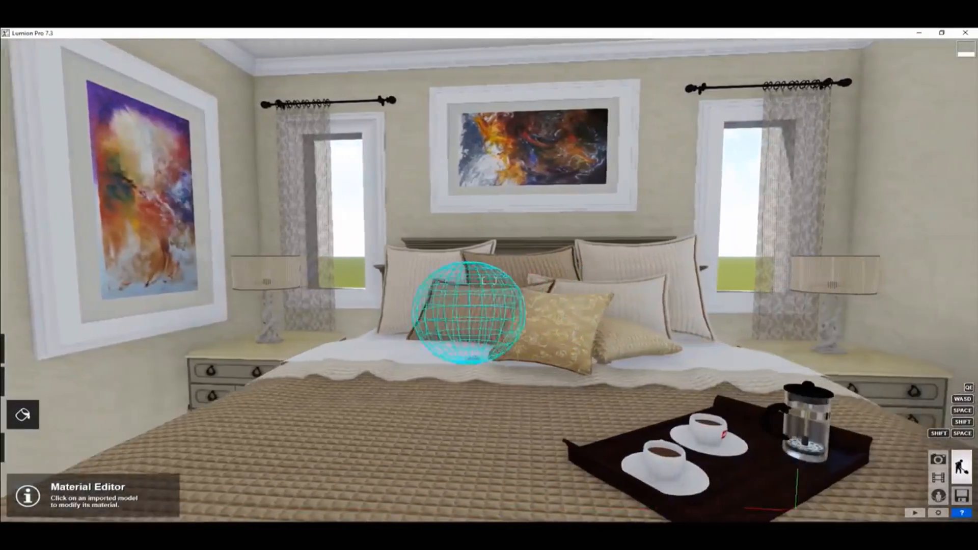
{"action": "key", "text": "d"}
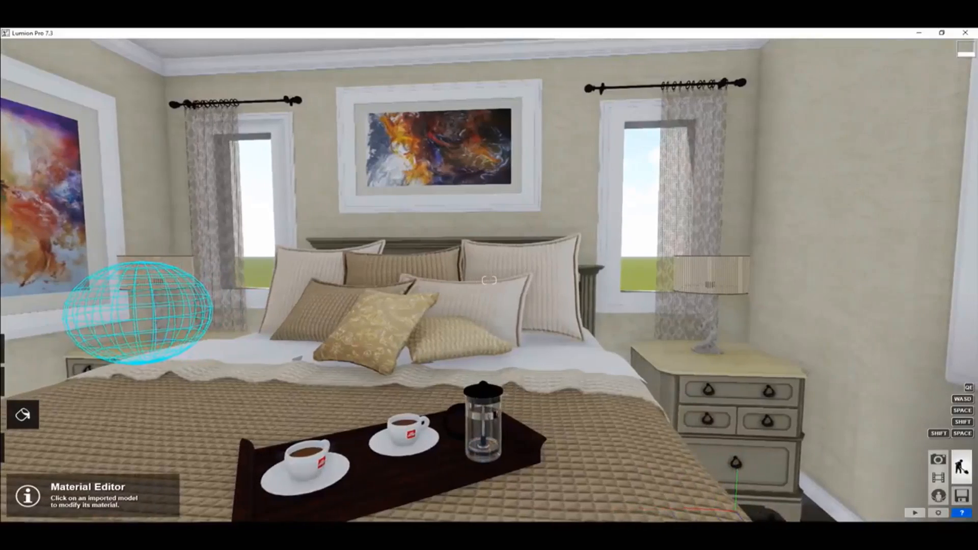
{"action": "key", "text": "q"}
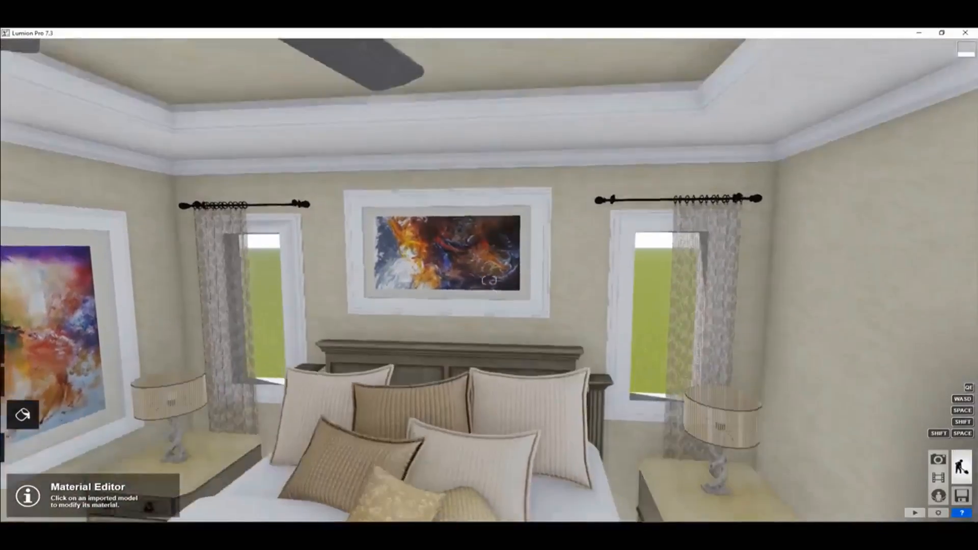
Turn on the ocean in the landscape surrounding the building
{"action": "key", "text": "s"}
{"action": "key", "text": "s"}
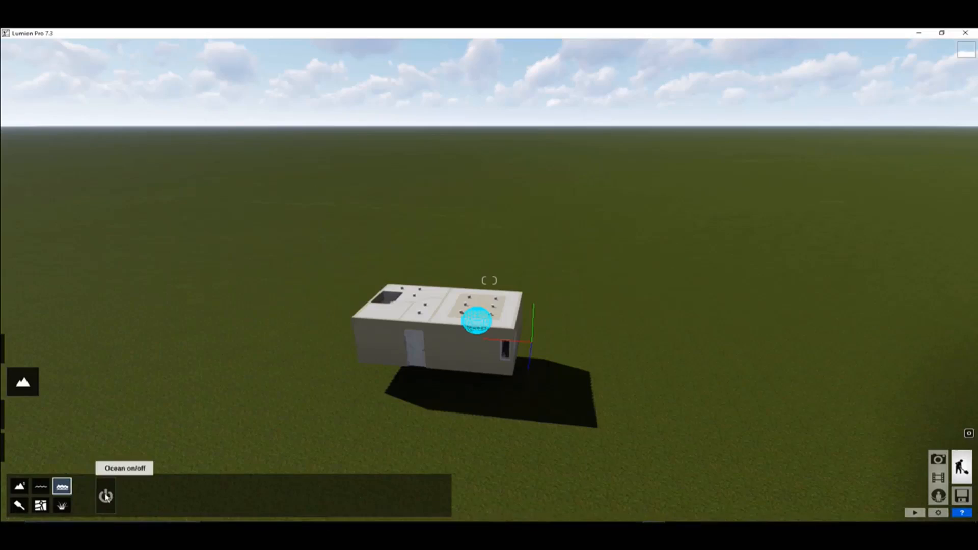
{"action": "left_click", "coordinate": [107, 497]}
{"action": "right_click_drag", "start_coordinate": [356, 285], "coordinate": [362, 255]}
{"action": "key", "text": "w"}
{"action": "key", "text": "s"}
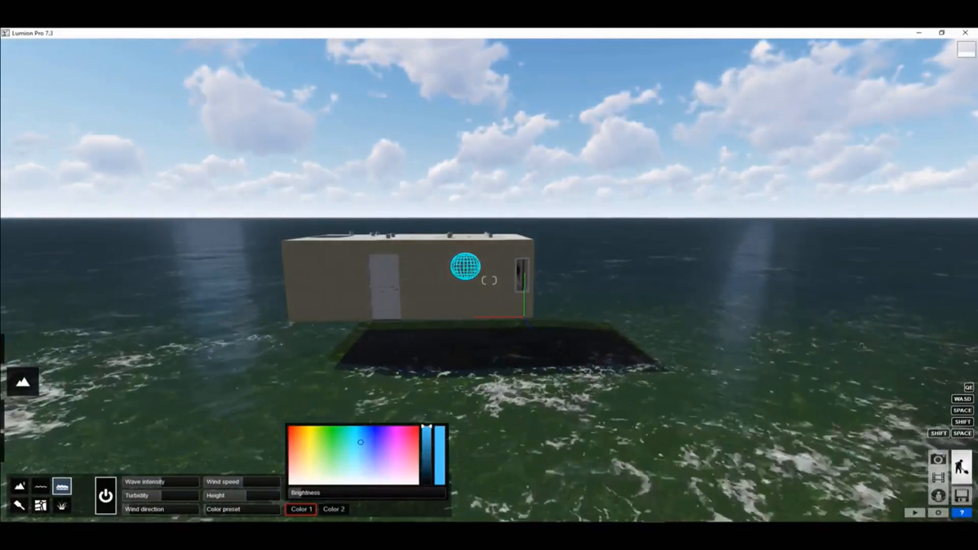
{"action": "key", "text": "q"}
{"action": "right_click_drag", "start_coordinate": [489, 280], "coordinate": [454, 433]}
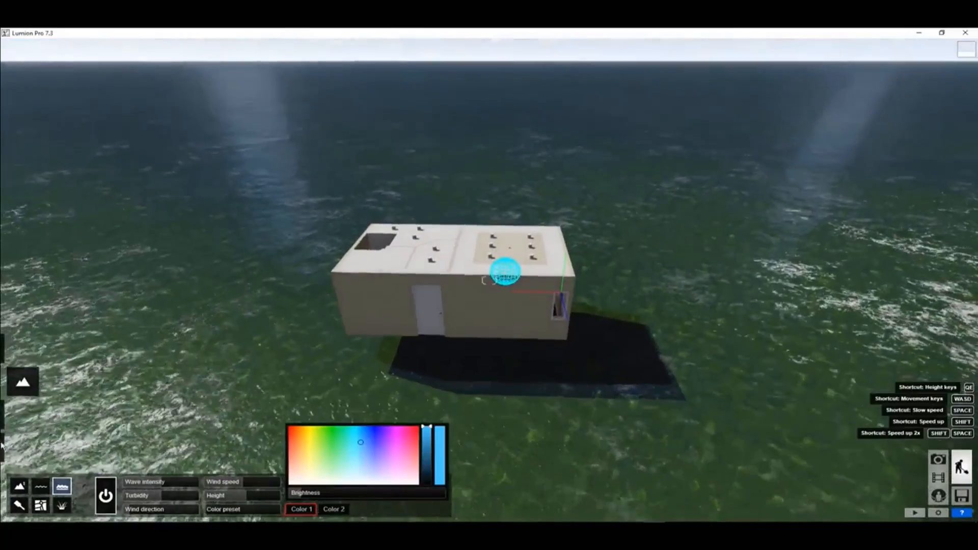
Try raising a broad landmass around the building with the Raise brush, and flatten the whole terrain again
{"action": "left_click", "coordinate": [22, 490]}
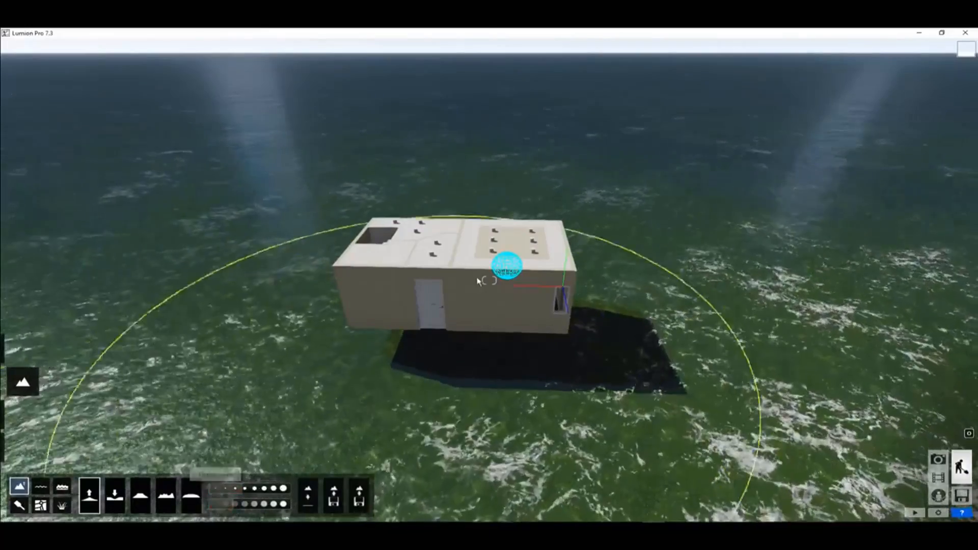
{"action": "scroll", "coordinate": [479, 281], "scroll_direction": "down", "scroll_amount": 4}
{"action": "scroll", "coordinate": [408, 327], "scroll_direction": "down", "scroll_amount": 3}
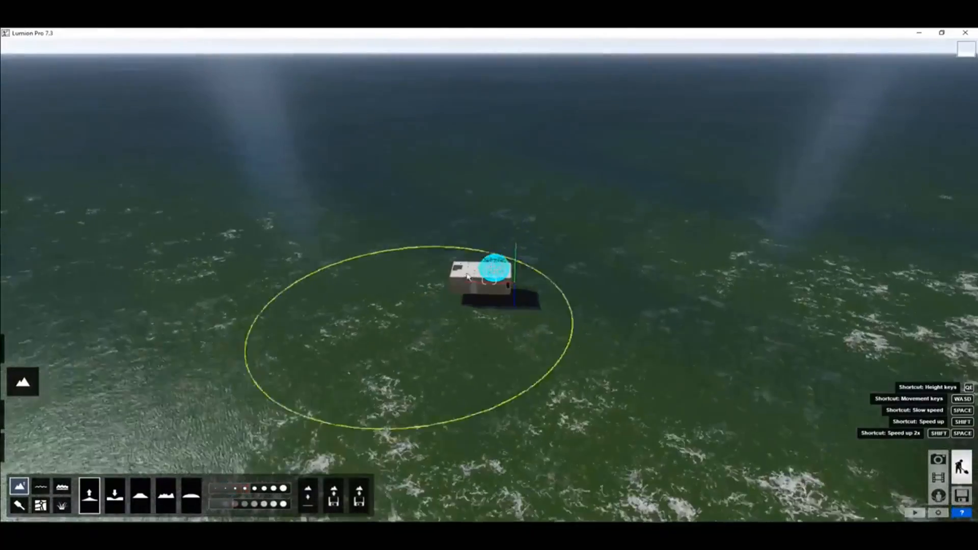
{"action": "left_click", "coordinate": [488, 291]}
{"action": "mouse_move", "coordinate": [436, 214]}
{"action": "left_mouse_down"}
{"action": "mouse_move", "coordinate": [446, 205]}
{"action": "mouse_move", "coordinate": [216, 312]}
{"action": "left_mouse_up"}
{"action": "mouse_move", "coordinate": [750, 315]}
{"action": "left_mouse_down"}
{"action": "mouse_move", "coordinate": [695, 125]}
{"action": "mouse_move", "coordinate": [633, 179]}
{"action": "mouse_move", "coordinate": [393, 197]}
{"action": "mouse_move", "coordinate": [302, 239]}
{"action": "mouse_move", "coordinate": [321, 242]}
{"action": "left_mouse_up"}
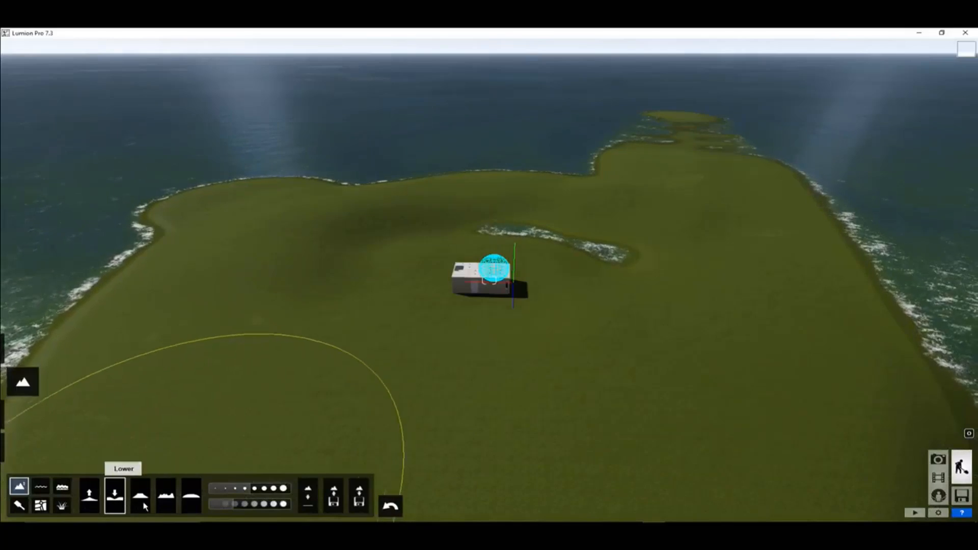
{"action": "left_click", "coordinate": [306, 503]}
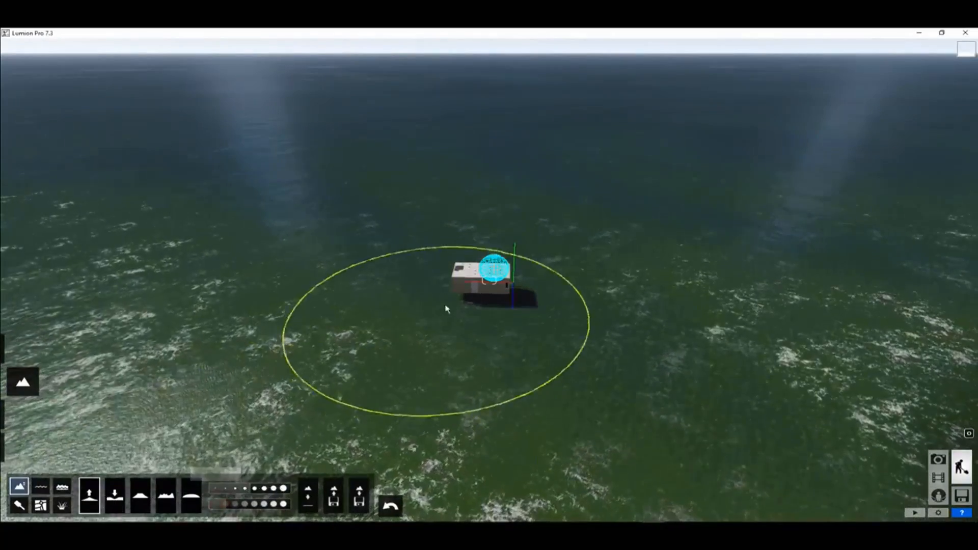
Raise the terrain beneath and around the building into an irregular island with several lobes
{"action": "left_click_drag", "start_coordinate": [465, 300], "coordinate": [470, 300]}
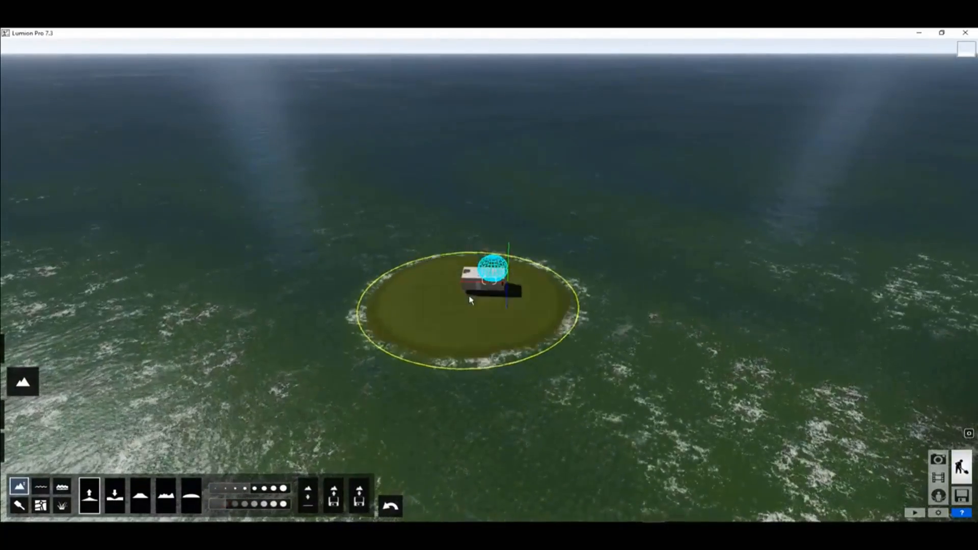
{"action": "mouse_move", "coordinate": [527, 236]}
{"action": "left_mouse_down"}
{"action": "mouse_move", "coordinate": [313, 280]}
{"action": "mouse_move", "coordinate": [458, 356]}
{"action": "left_mouse_up"}
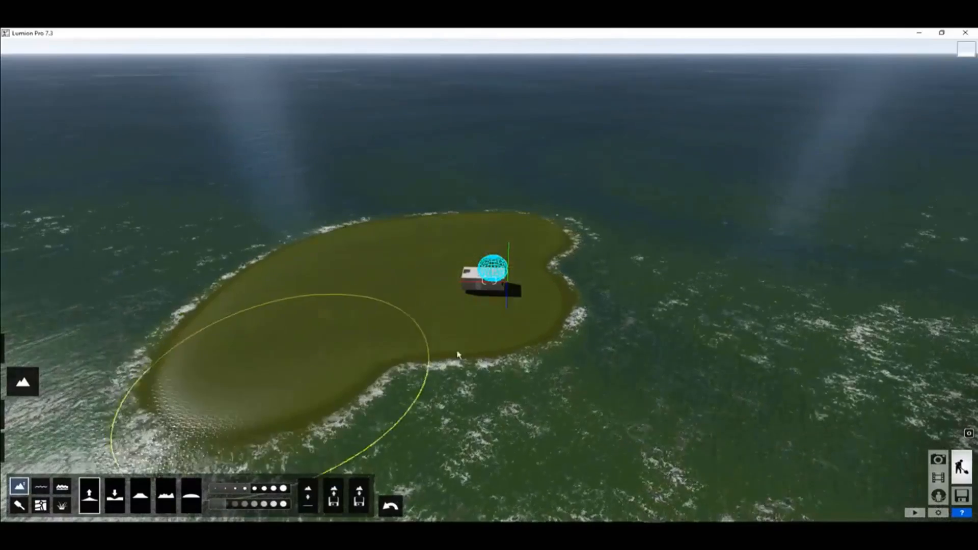
{"action": "left_click_drag", "start_coordinate": [637, 308], "coordinate": [749, 358]}
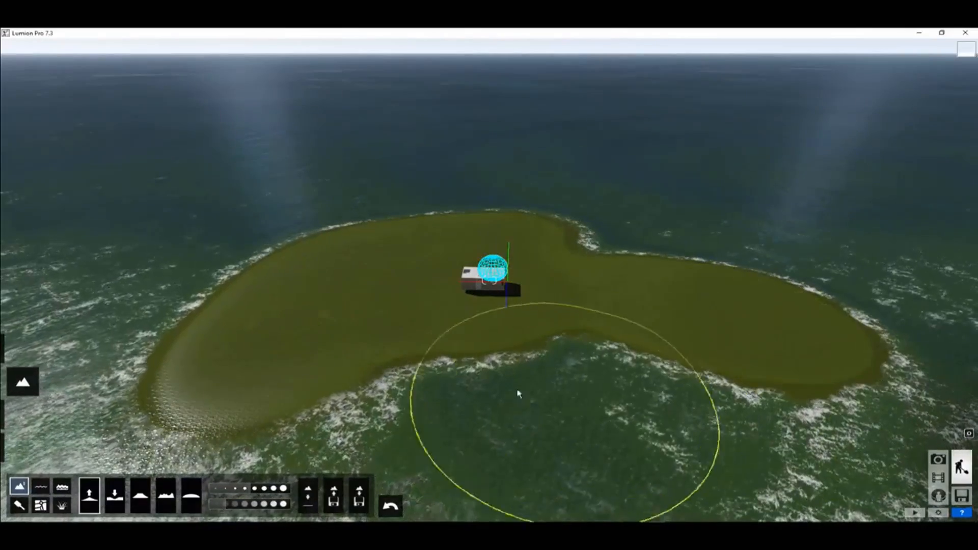
{"action": "left_click_drag", "start_coordinate": [441, 214], "coordinate": [275, 215]}
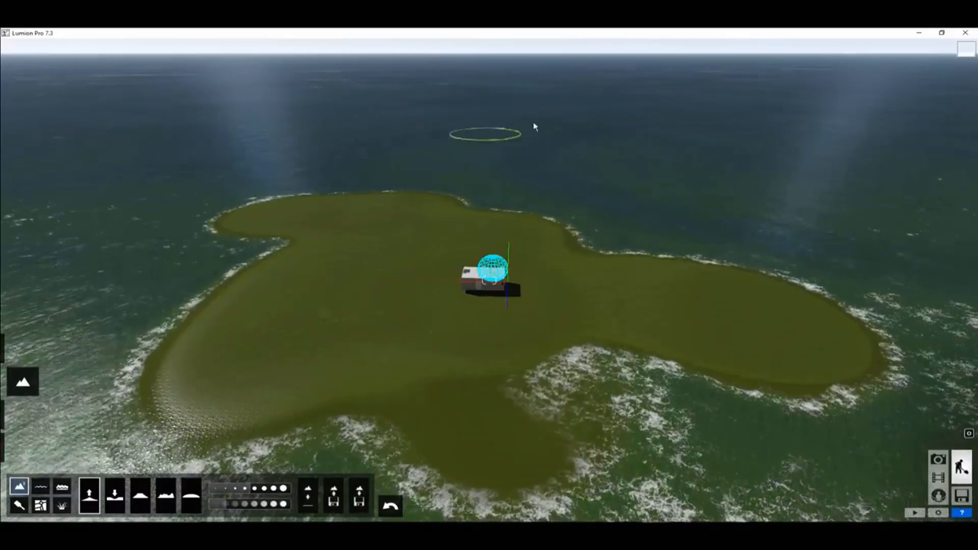
Paint sand along the island's shoreline to form a beach, leaving grass around the building
{"action": "right_click_drag", "start_coordinate": [511, 279], "coordinate": [512, 287]}
{"action": "scroll", "coordinate": [513, 287], "scroll_direction": "up", "scroll_amount": 4}
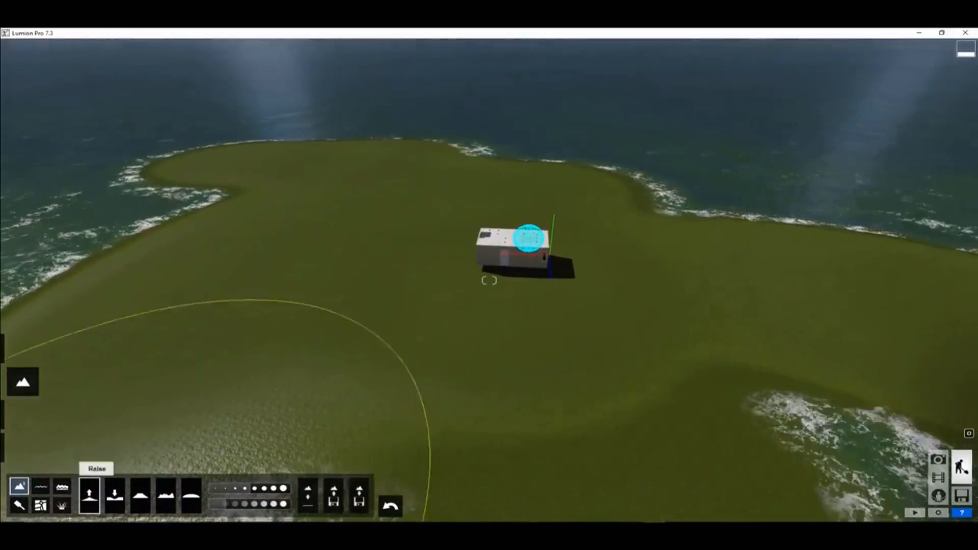
{"action": "left_click", "coordinate": [21, 485]}
{"action": "scroll", "coordinate": [430, 245], "scroll_direction": "down", "scroll_amount": 5}
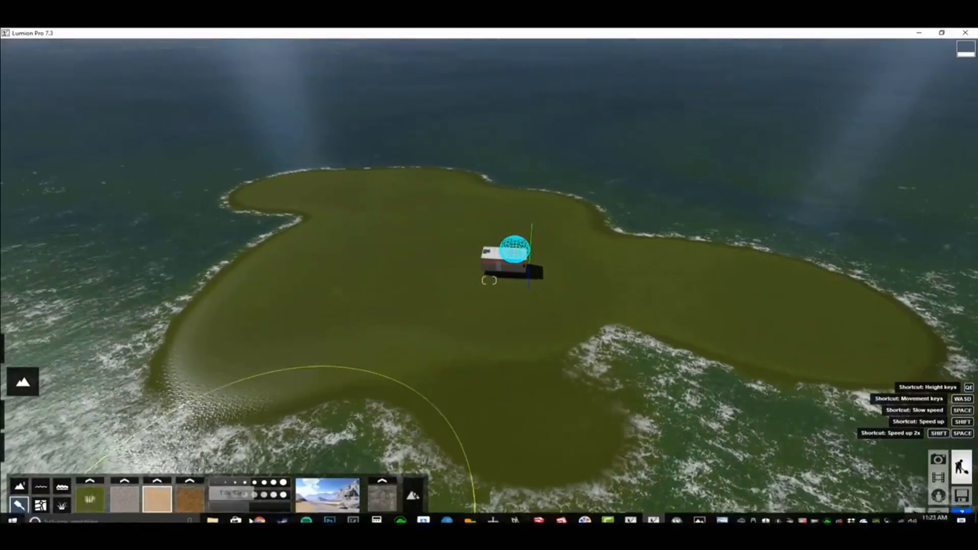
{"action": "left_click_drag", "start_coordinate": [237, 497], "coordinate": [278, 495]}
{"action": "scroll", "coordinate": [286, 265], "scroll_direction": "down", "scroll_amount": 2}
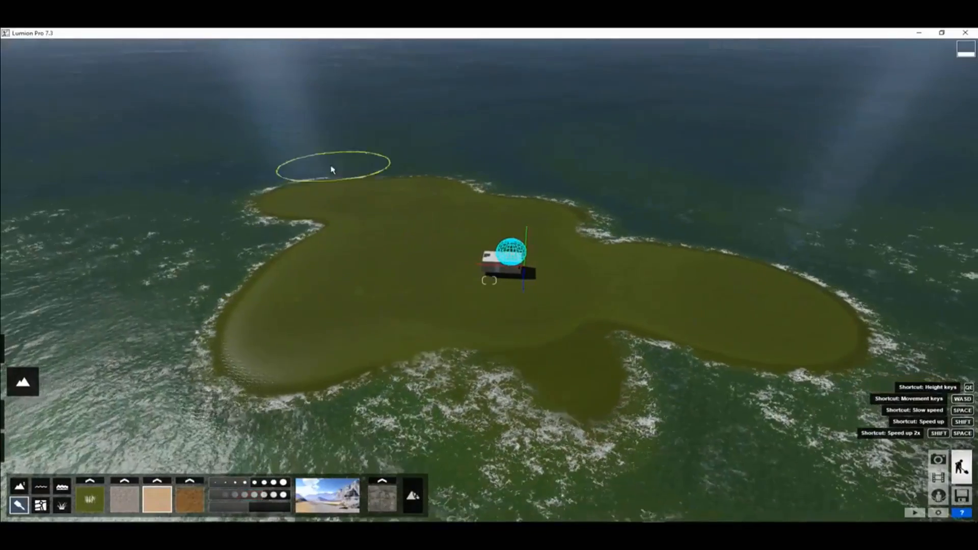
{"action": "mouse_move", "coordinate": [266, 189]}
{"action": "left_mouse_down"}
{"action": "mouse_move", "coordinate": [219, 295]}
{"action": "mouse_move", "coordinate": [245, 393]}
{"action": "mouse_move", "coordinate": [488, 426]}
{"action": "mouse_move", "coordinate": [627, 423]}
{"action": "mouse_move", "coordinate": [785, 375]}
{"action": "mouse_move", "coordinate": [736, 288]}
{"action": "mouse_move", "coordinate": [619, 216]}
{"action": "mouse_move", "coordinate": [370, 171]}
{"action": "mouse_move", "coordinate": [437, 255]}
{"action": "left_mouse_up"}
{"action": "key", "text": "w"}
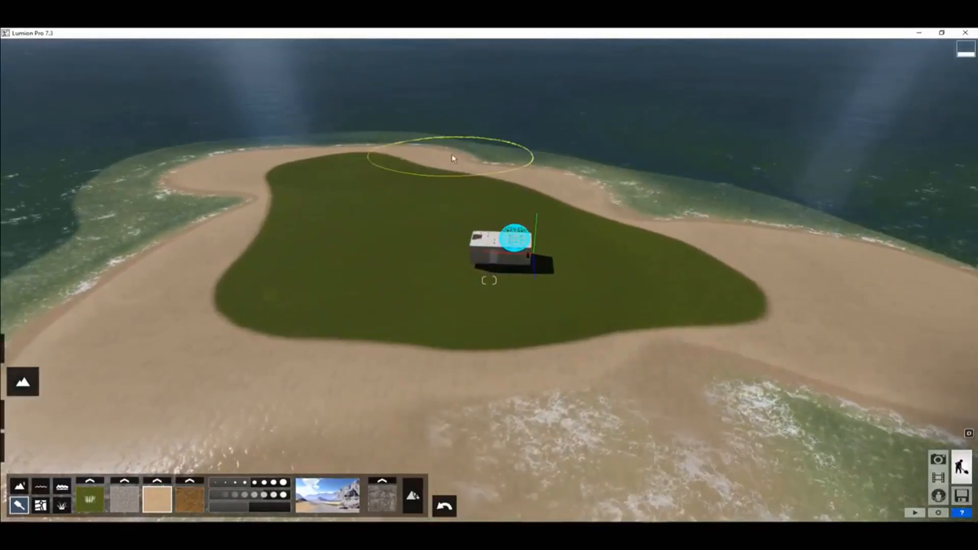
{"action": "left_click_drag", "start_coordinate": [451, 154], "coordinate": [453, 176]}
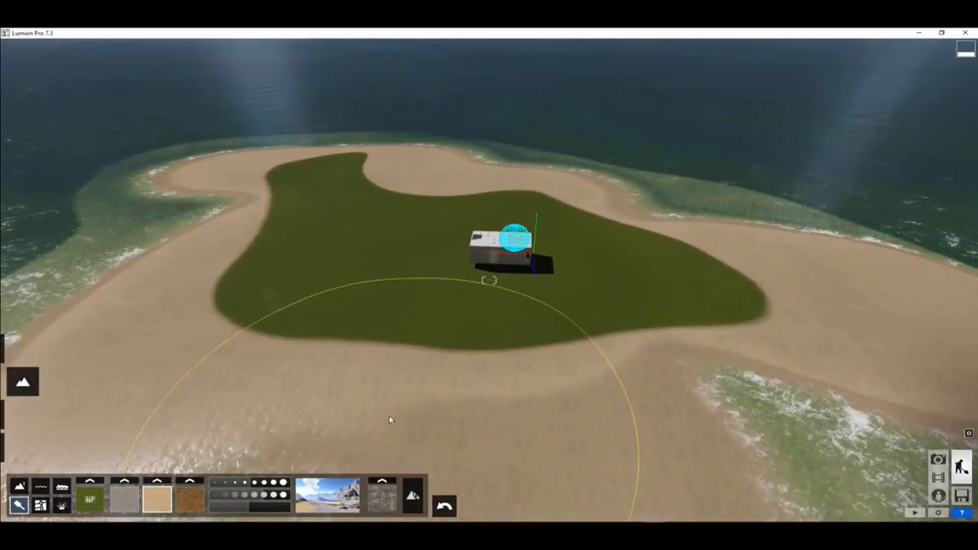
{"action": "left_click_drag", "start_coordinate": [389, 416], "coordinate": [433, 416]}
Examine the building's windows and the surrounding grass and beach from several sides of the island
{"action": "key", "text": "w"}
{"action": "right_click_drag", "start_coordinate": [529, 405], "coordinate": [533, 316]}
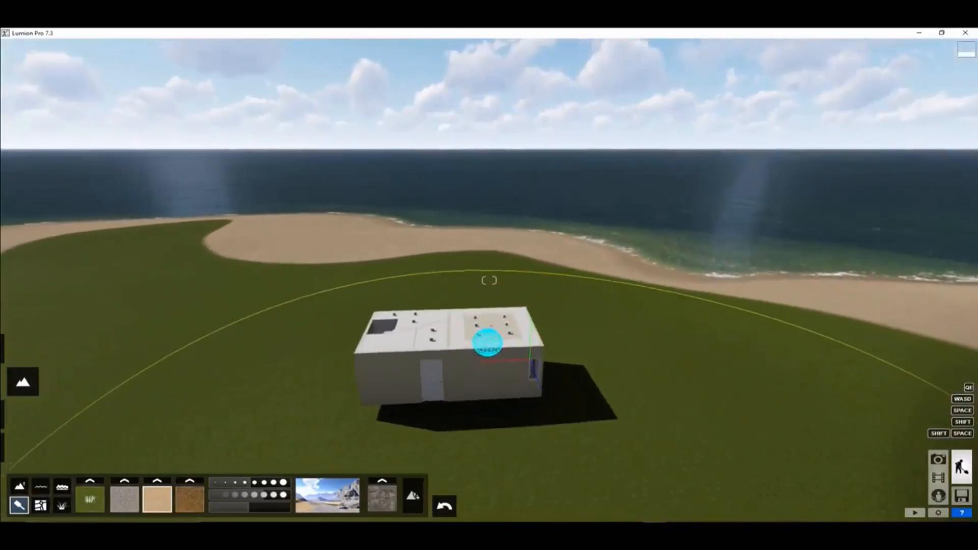
{"action": "key", "text": "w"}
{"action": "right_click_drag", "start_coordinate": [487, 342], "coordinate": [550, 396]}
{"action": "key", "text": "d"}
{"action": "key", "text": "w"}
{"action": "key", "text": "d"}
{"action": "right_click_drag", "start_coordinate": [465, 295], "coordinate": [473, 297]}
{"action": "key", "text": "d"}
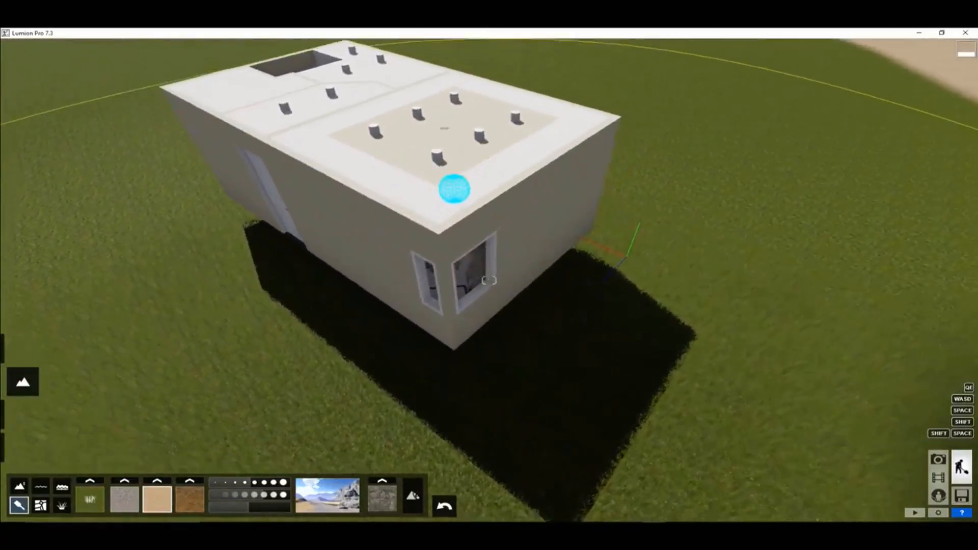
{"action": "key", "text": "d"}
{"action": "right_click_drag", "start_coordinate": [454, 189], "coordinate": [456, 240]}
{"action": "key", "text": "d"}
{"action": "scroll", "coordinate": [423, 229], "scroll_direction": "down", "scroll_amount": 5}
{"action": "right_click_drag", "start_coordinate": [406, 258], "coordinate": [458, 229]}
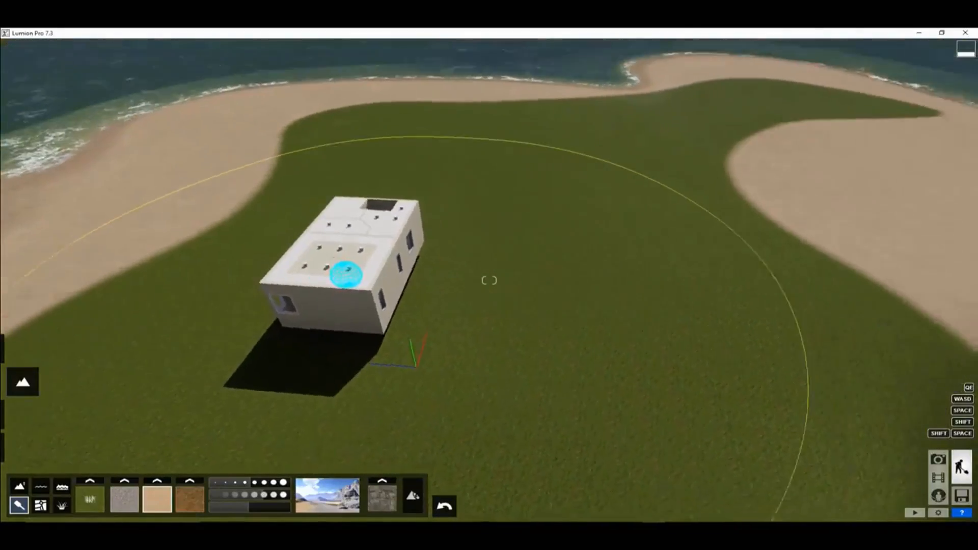
{"action": "scroll", "coordinate": [402, 270], "scroll_direction": "down", "scroll_amount": 4}
{"action": "right_click_drag", "start_coordinate": [393, 282], "coordinate": [500, 280]}
{"action": "key", "text": "a"}
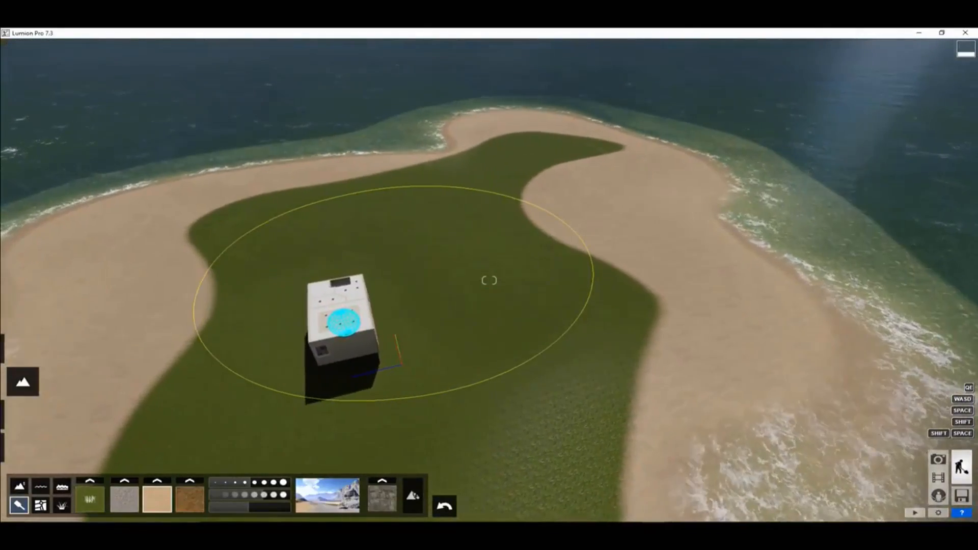
{"action": "key", "text": "a"}
Browse the broadleaf tree categories in the nature library for trees to plant around the building
{"action": "mouse_move", "coordinate": [25, 412]}
{"action": "left_click", "coordinate": [25, 447]}
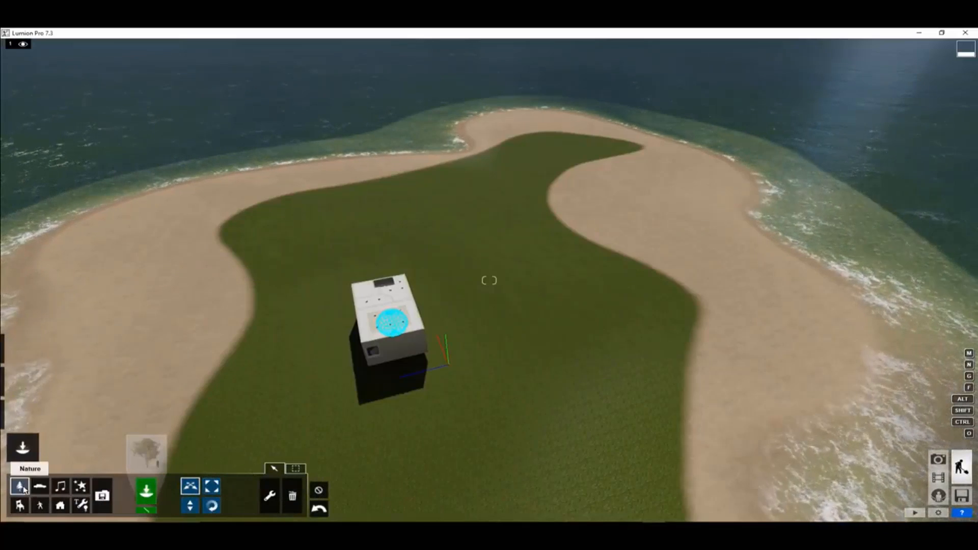
{"action": "left_click", "coordinate": [146, 451]}
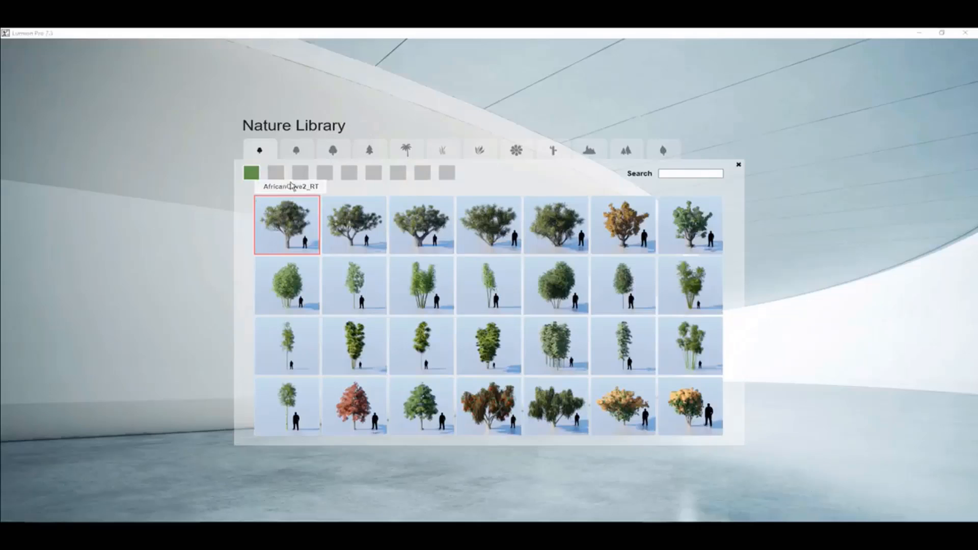
{"action": "left_click", "coordinate": [276, 173]}
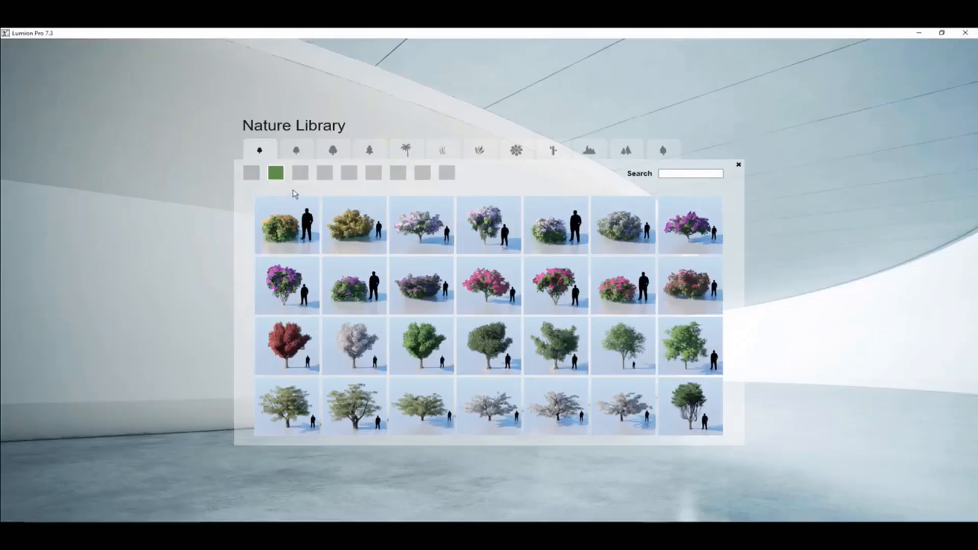
{"action": "left_click", "coordinate": [300, 173]}
{"action": "left_click", "coordinate": [325, 173]}
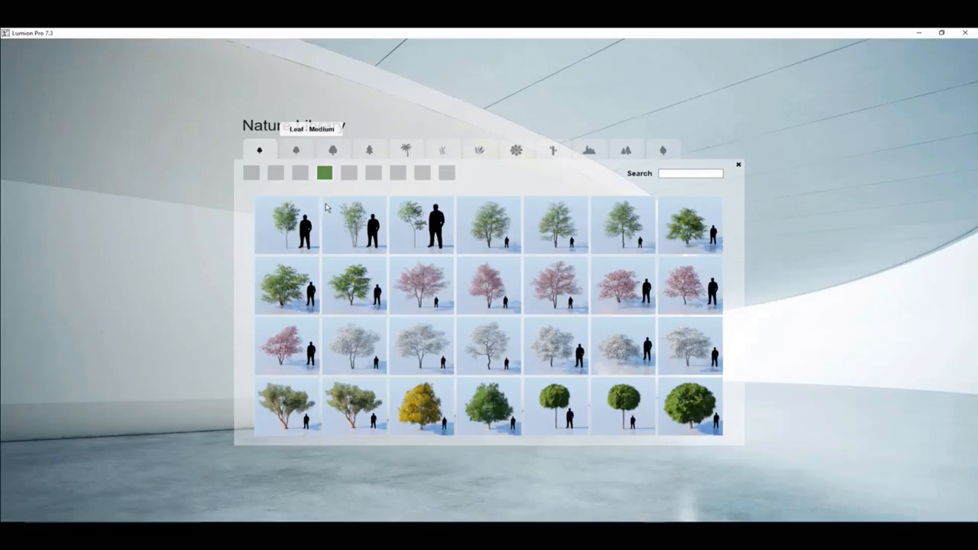
{"action": "left_click", "coordinate": [296, 150]}
{"action": "left_click", "coordinate": [275, 173]}
{"action": "left_click", "coordinate": [300, 173]}
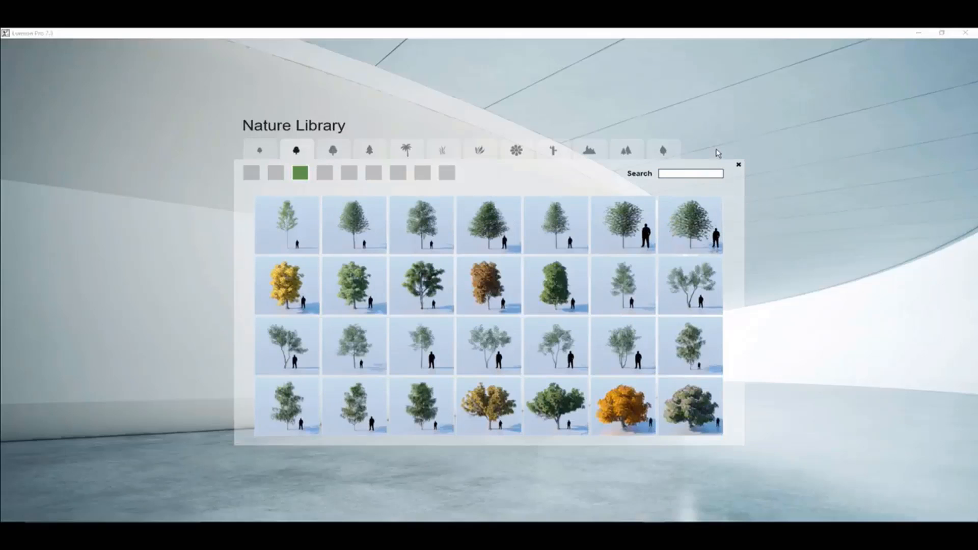
Search the nature library for oak and elm trees
{"action": "type", "text": "oak"}
{"action": "key", "text": "BackSpace"}
{"action": "key", "text": "BackSpace"}
{"action": "key", "text": "BackSpace"}
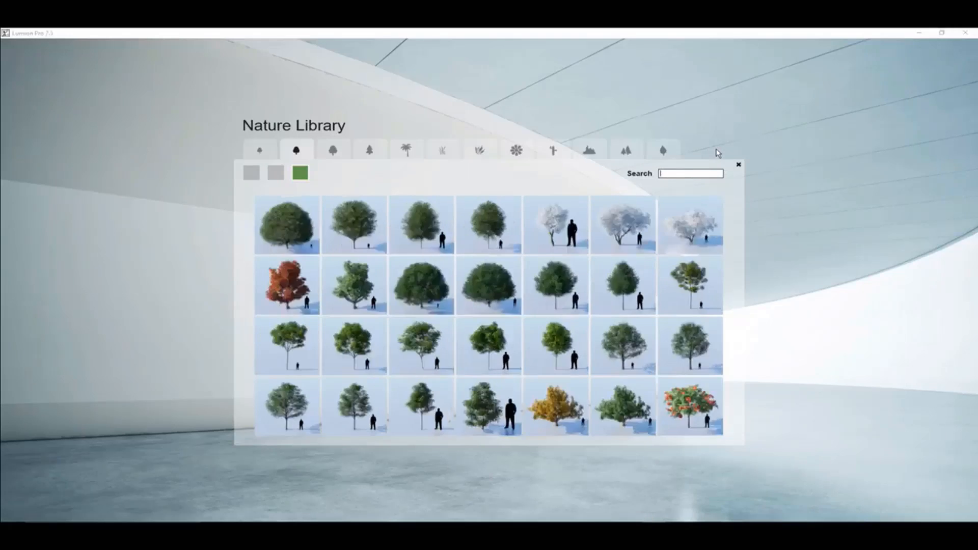
{"action": "type", "text": "elm"}
{"action": "key", "text": "BackSpace"}
{"action": "key", "text": "BackSpace"}
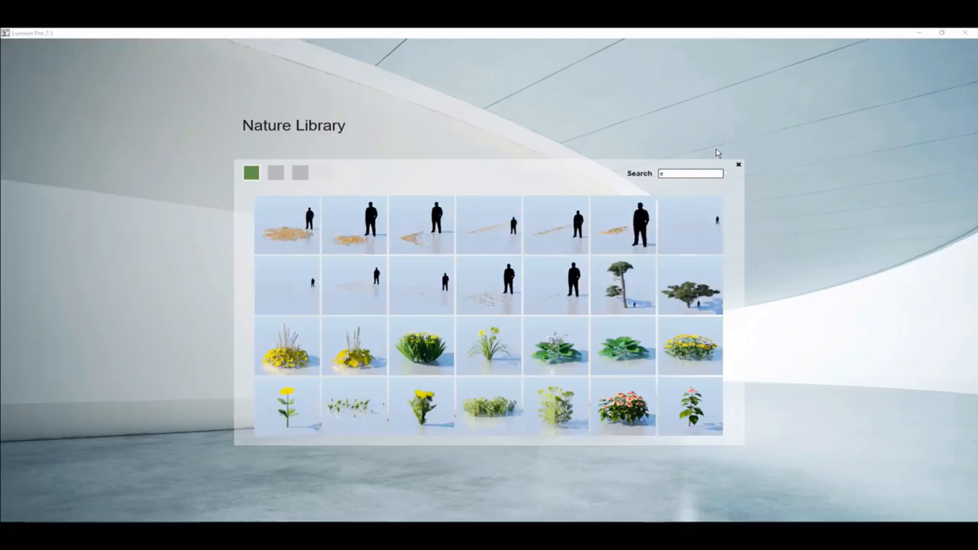
{"action": "type", "text": "m"}
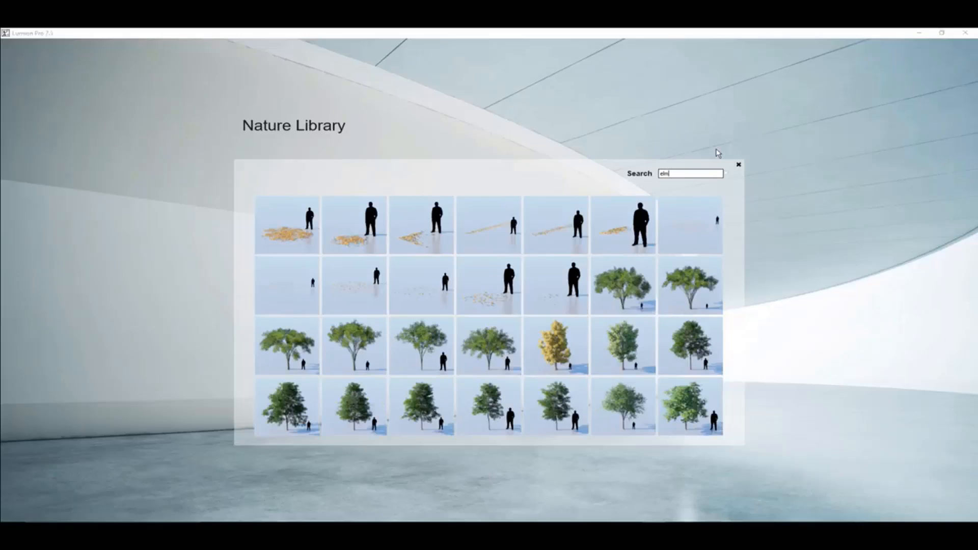
{"action": "key", "text": "BackSpace"}
{"action": "key", "text": "BackSpace"}
{"action": "key", "text": "BackSpace"}
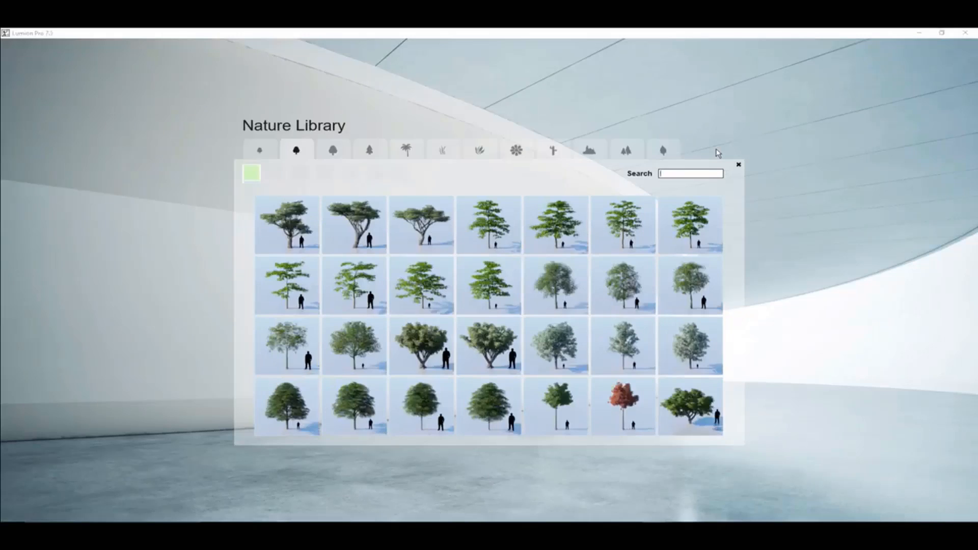
Find ArecaPalm_001 by searching for palm and plant four single palms on the grass between the building and the beach
{"action": "type", "text": "palm"}
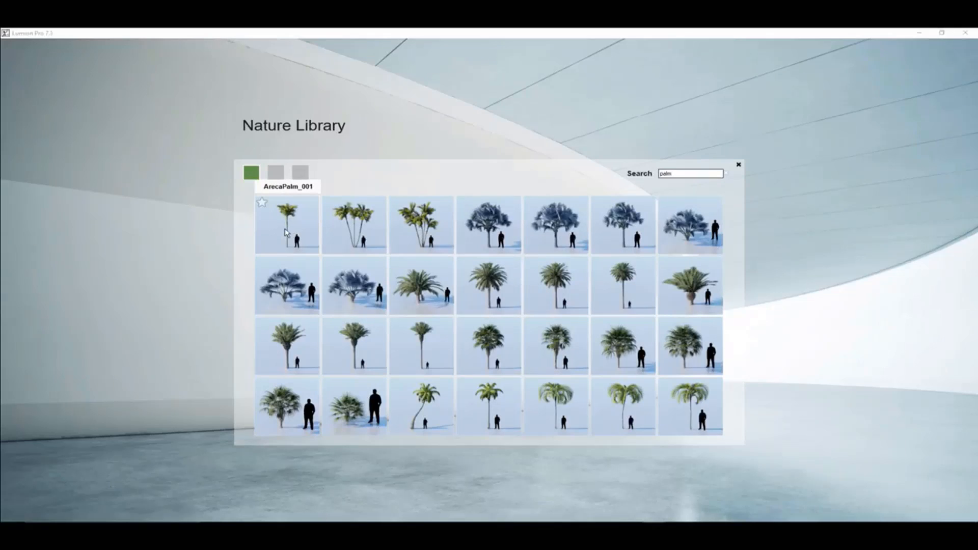
{"action": "left_click", "coordinate": [524, 263]}
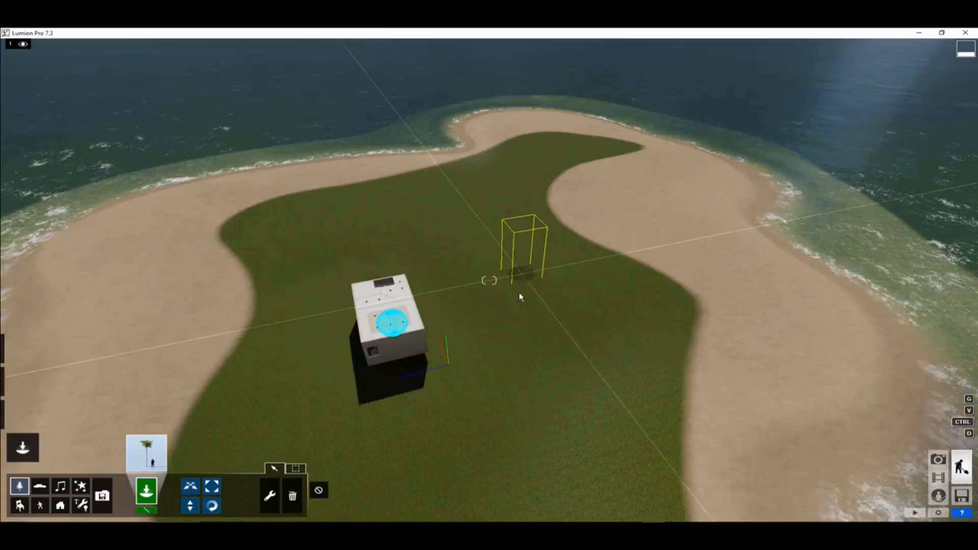
{"action": "left_click", "coordinate": [533, 276]}
{"action": "left_click", "coordinate": [586, 323]}
{"action": "left_click", "coordinate": [625, 420]}
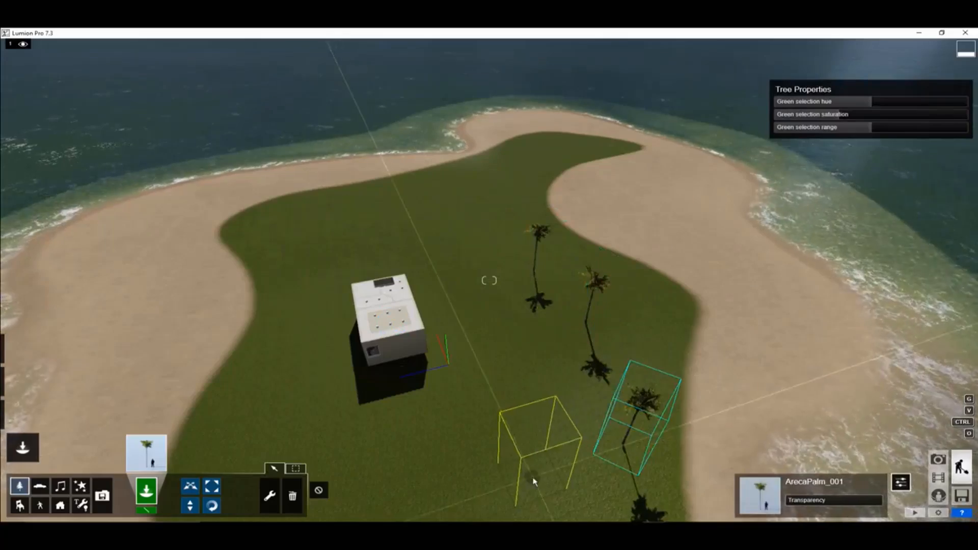
{"action": "left_click", "coordinate": [534, 482]}
Scatter groups of ten ArecaPalm_001 copies across the island's grass, on the far lobe and on both sides of the building
{"action": "key", "text": "w"}
{"action": "right_click_drag", "start_coordinate": [534, 481], "coordinate": [678, 484]}
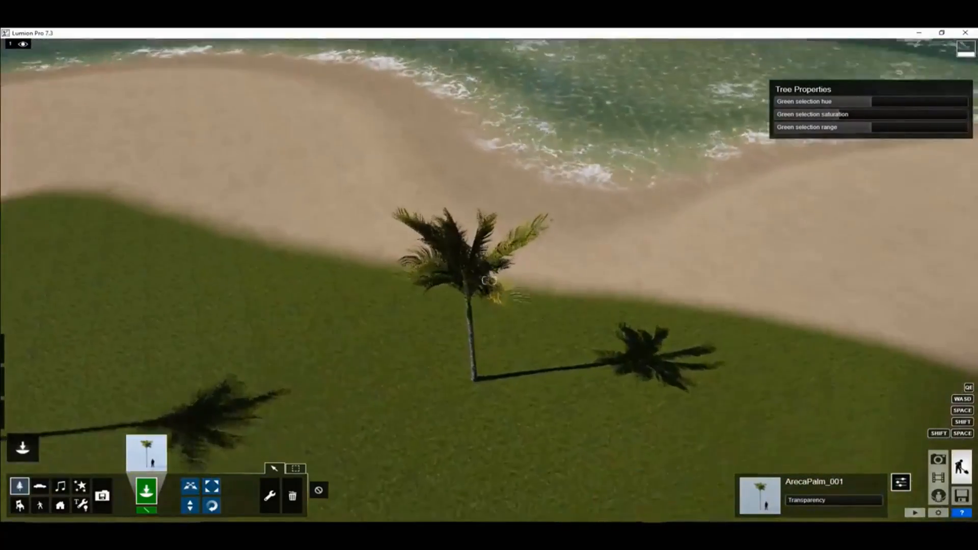
{"action": "key", "text": "w"}
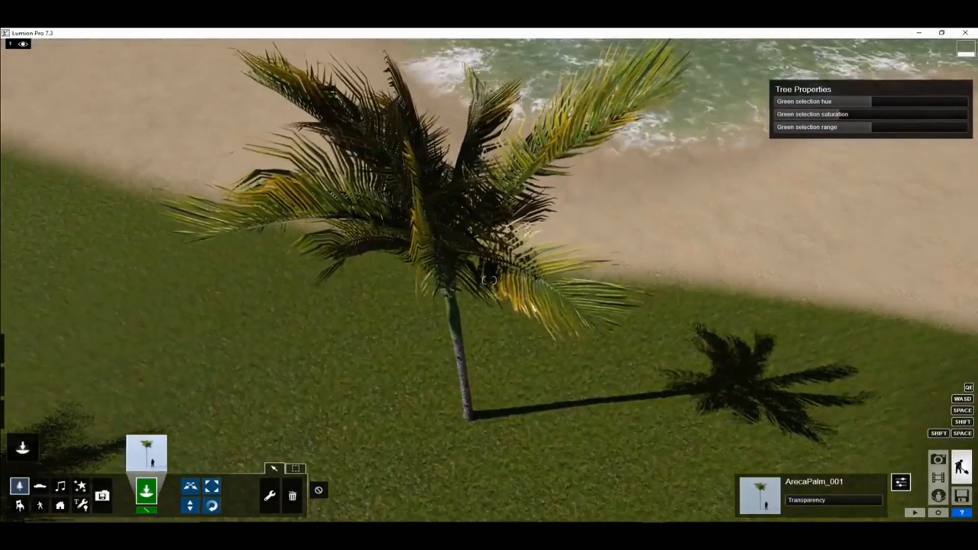
{"action": "key", "text": "s"}
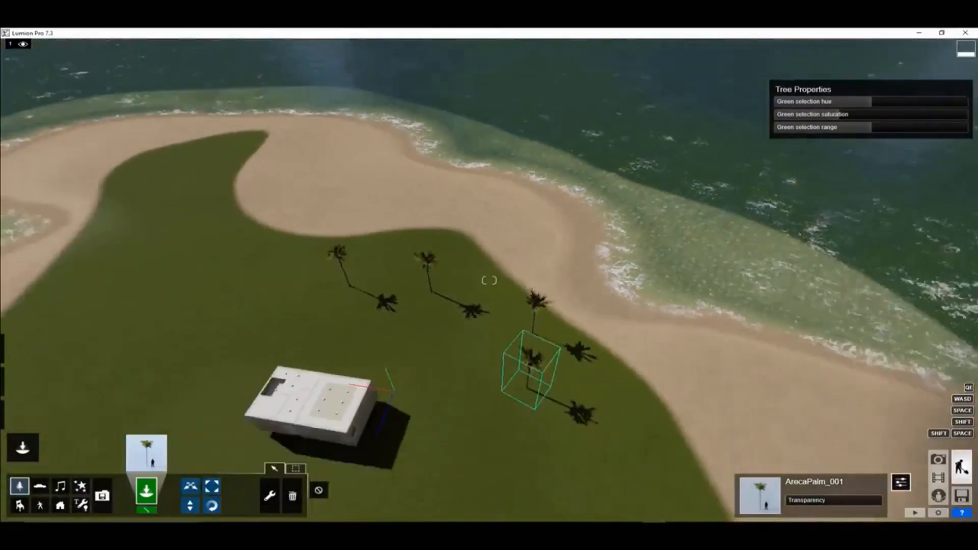
{"action": "key", "text": "s"}
{"action": "left_click", "coordinate": [270, 187], "text": "ctrl"}
{"action": "left_click", "coordinate": [227, 235], "text": "ctrl"}
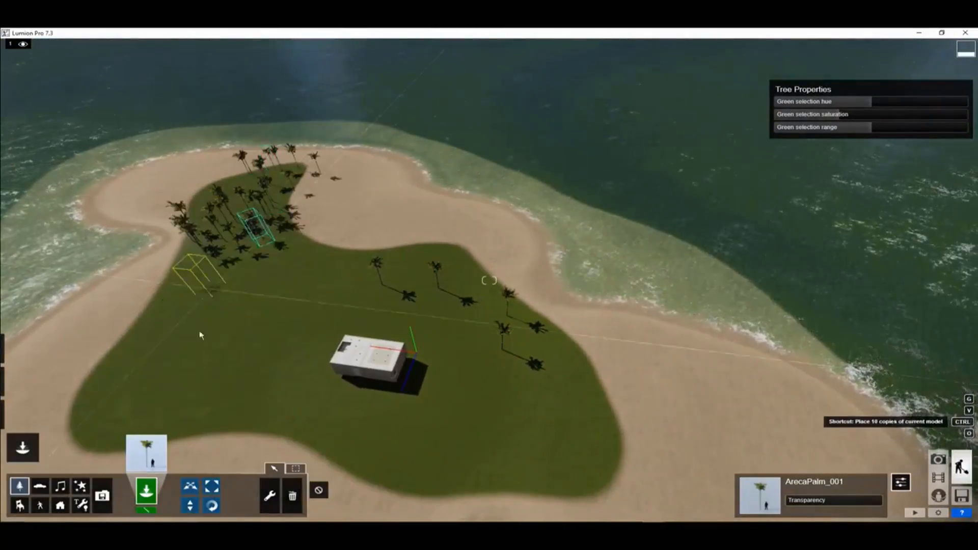
{"action": "left_click", "coordinate": [200, 335], "text": "ctrl"}
{"action": "left_click", "coordinate": [178, 420], "text": "ctrl"}
{"action": "left_click", "coordinate": [587, 426], "text": "ctrl"}
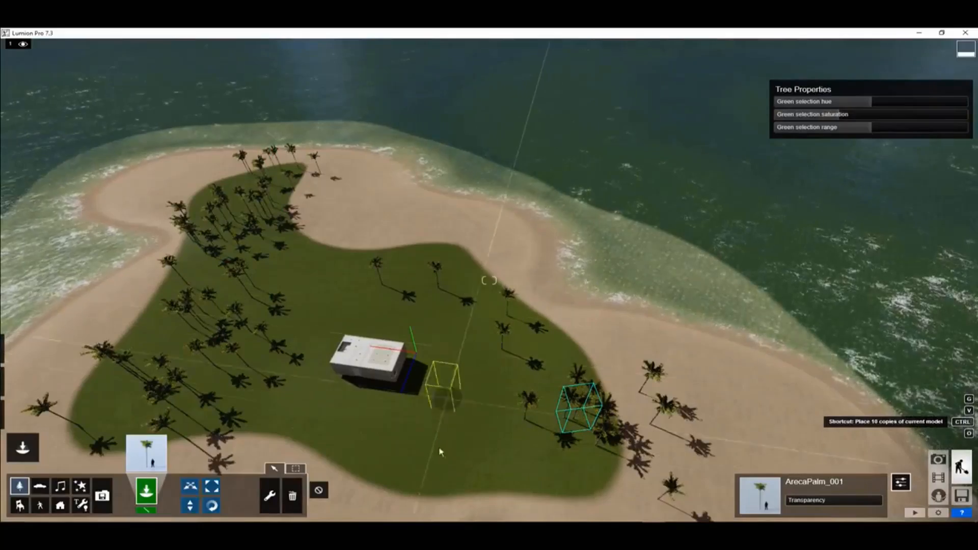
{"action": "left_click", "coordinate": [431, 486], "text": "ctrl"}
{"action": "left_click", "coordinate": [312, 278], "text": "ctrl"}
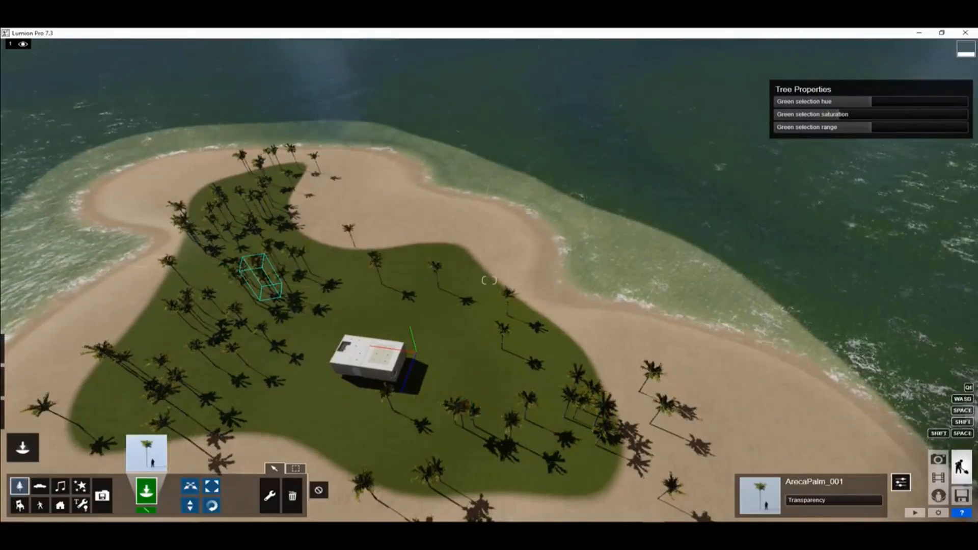
Choose ArecaPalm_002 and mass-plant groups of ten copies around the building and along the edge of the beach
{"action": "key", "text": "w"}
{"action": "right_click_drag", "start_coordinate": [311, 279], "coordinate": [329, 224]}
{"action": "key", "text": "s"}
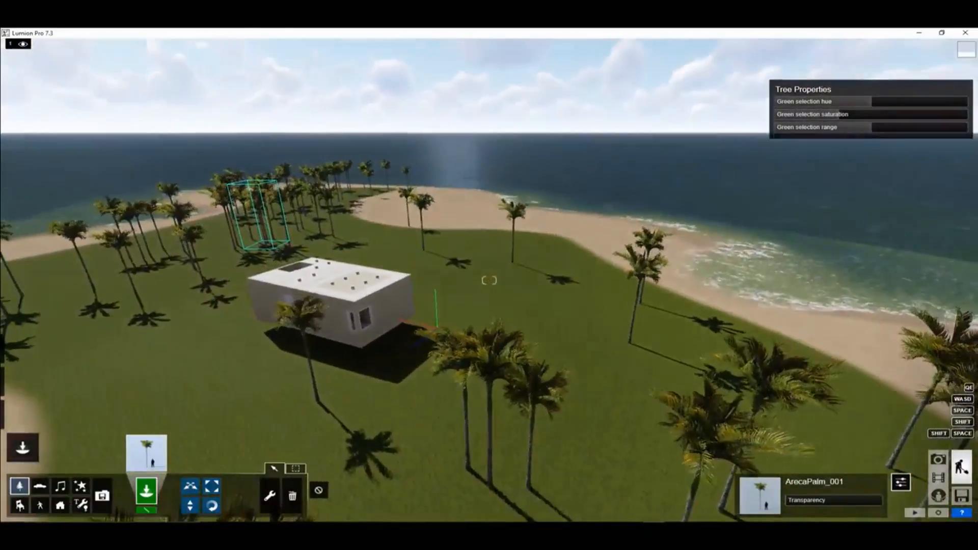
{"action": "left_click", "coordinate": [161, 448]}
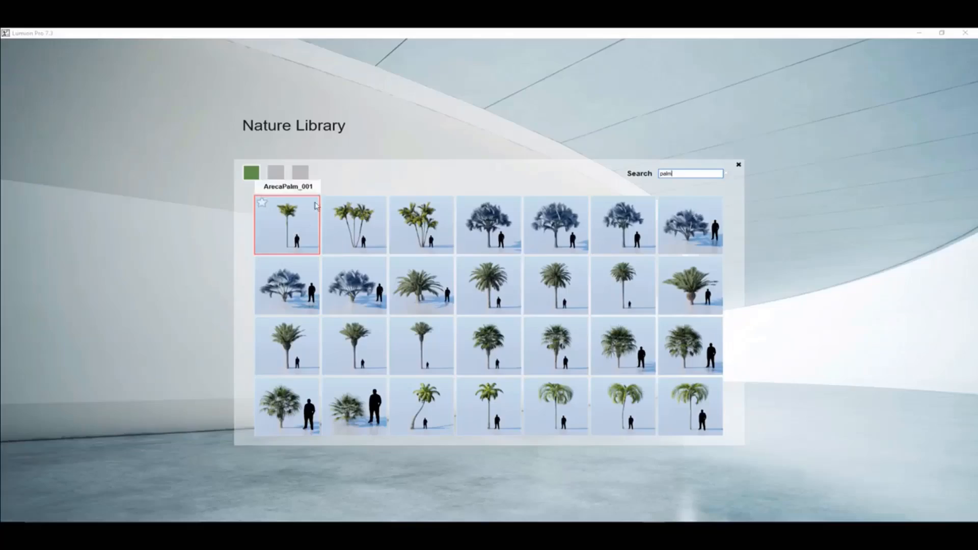
{"action": "left_click", "coordinate": [344, 227]}
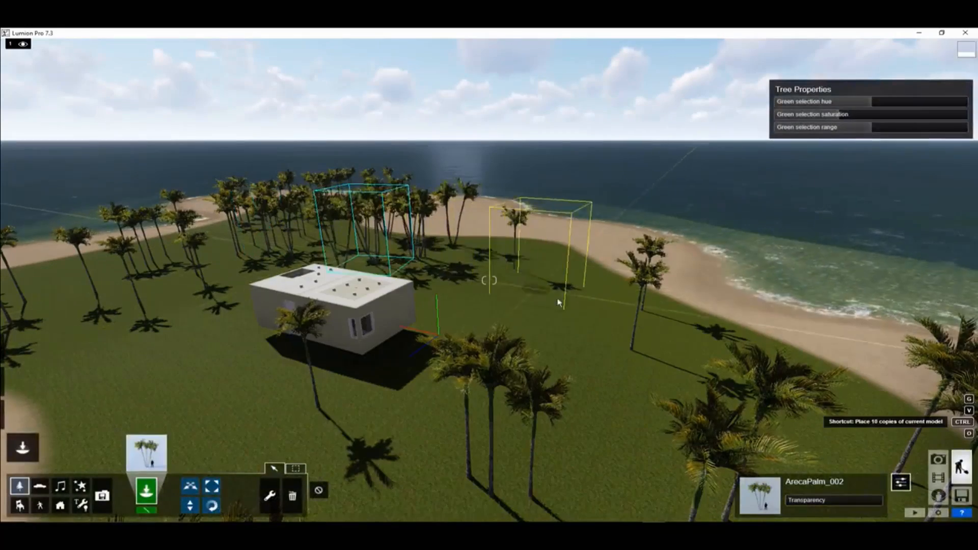
{"action": "left_click", "coordinate": [663, 392], "text": "ctrl"}
{"action": "scroll", "coordinate": [594, 317], "scroll_direction": "down", "scroll_amount": 5}
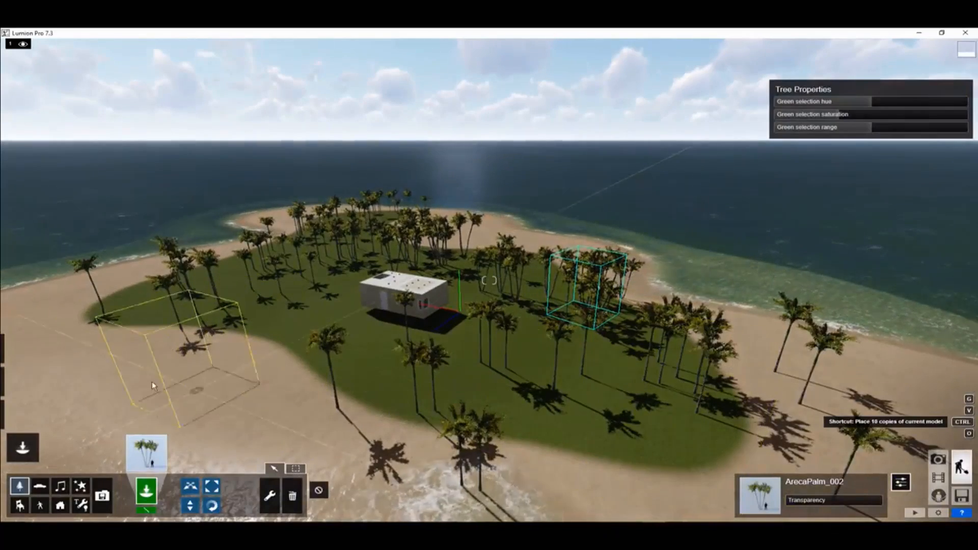
{"action": "left_click", "coordinate": [169, 356], "text": "ctrl"}
Choose ChineseFanPalm_S2 and scatter groups of ten copies as low planting among the palms around the building
{"action": "right_click_drag", "start_coordinate": [274, 400], "coordinate": [271, 413]}
{"action": "left_click", "coordinate": [147, 453]}
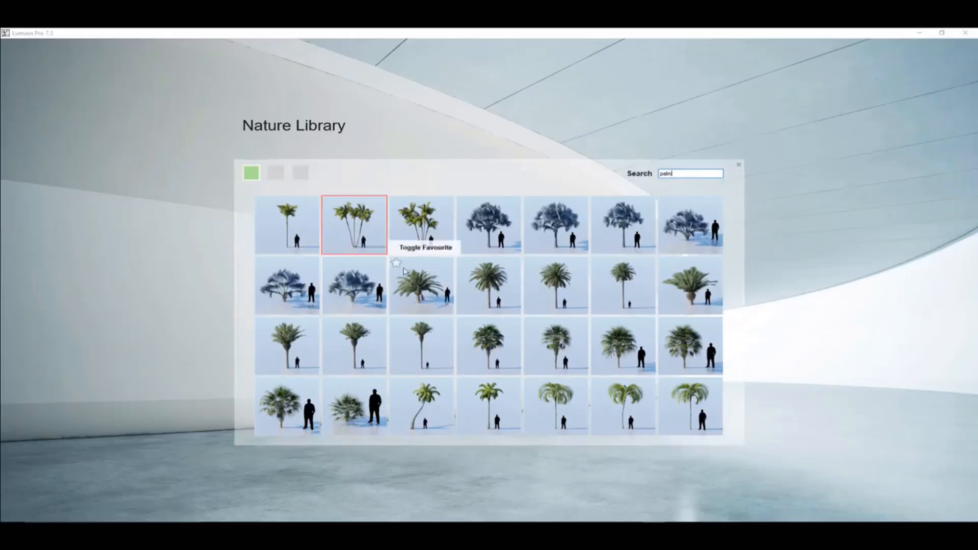
{"action": "left_click", "coordinate": [350, 421]}
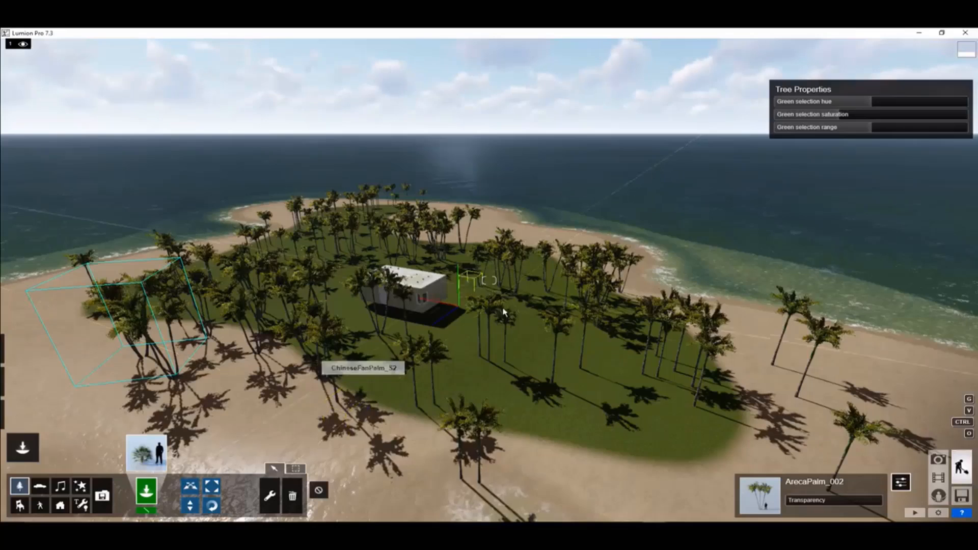
{"action": "left_click", "coordinate": [427, 392], "text": "ctrl"}
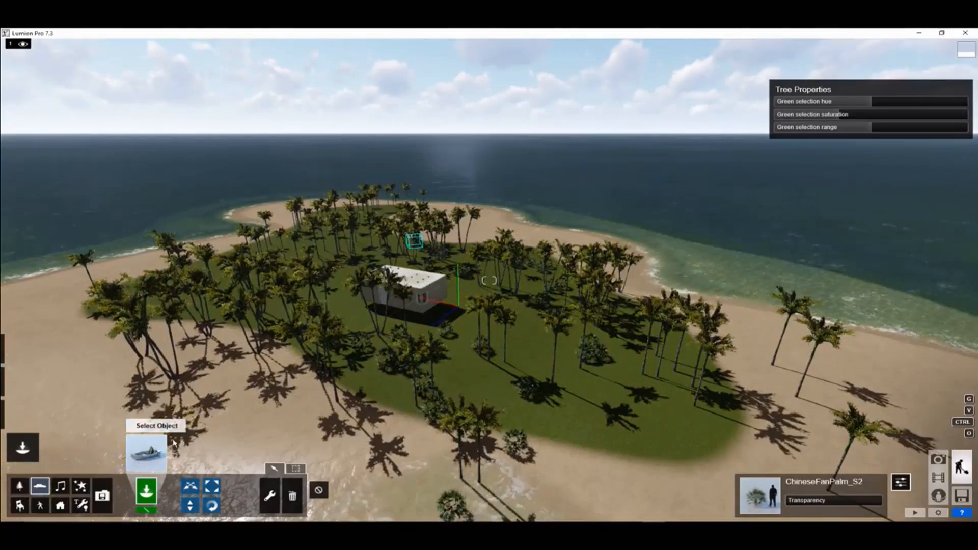
Choose SailingBoat_004 from the transport library, place it in the shallow water off the beach and rotate it
{"action": "left_click", "coordinate": [171, 444]}
{"action": "left_click", "coordinate": [462, 304]}
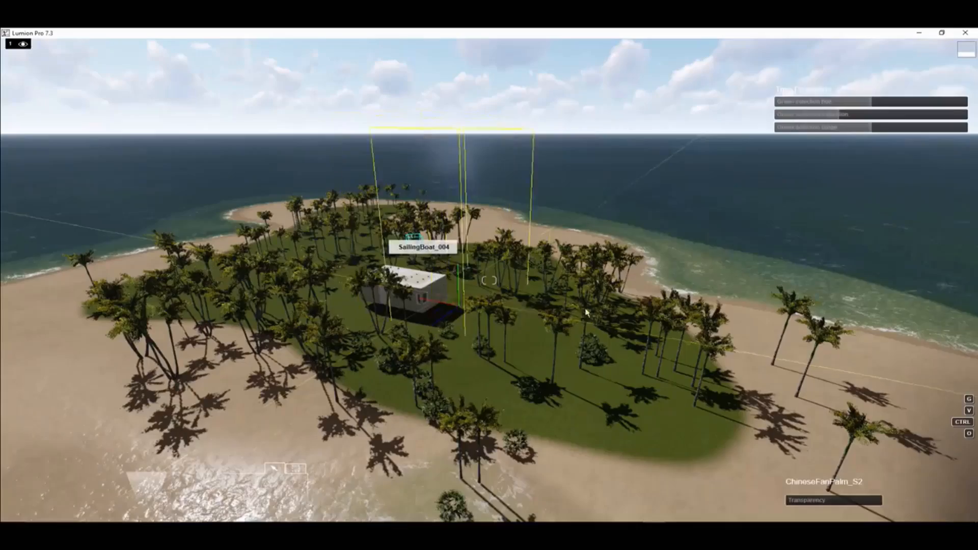
{"action": "scroll", "coordinate": [440, 264], "scroll_direction": "down", "scroll_amount": 5}
{"action": "key", "text": "w"}
{"action": "right_click_drag", "start_coordinate": [439, 263], "coordinate": [447, 339]}
{"action": "key", "text": "q"}
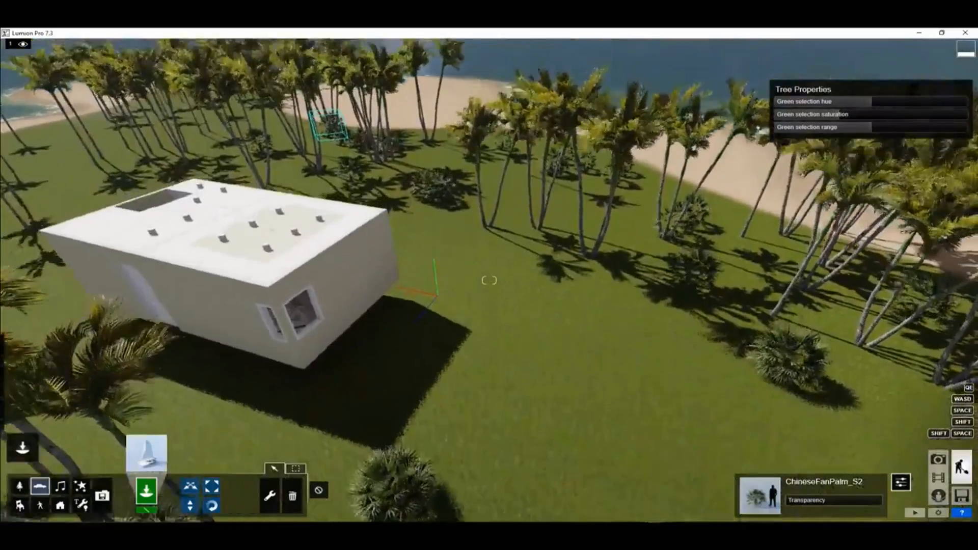
{"action": "right_click_drag", "start_coordinate": [509, 280], "coordinate": [518, 316]}
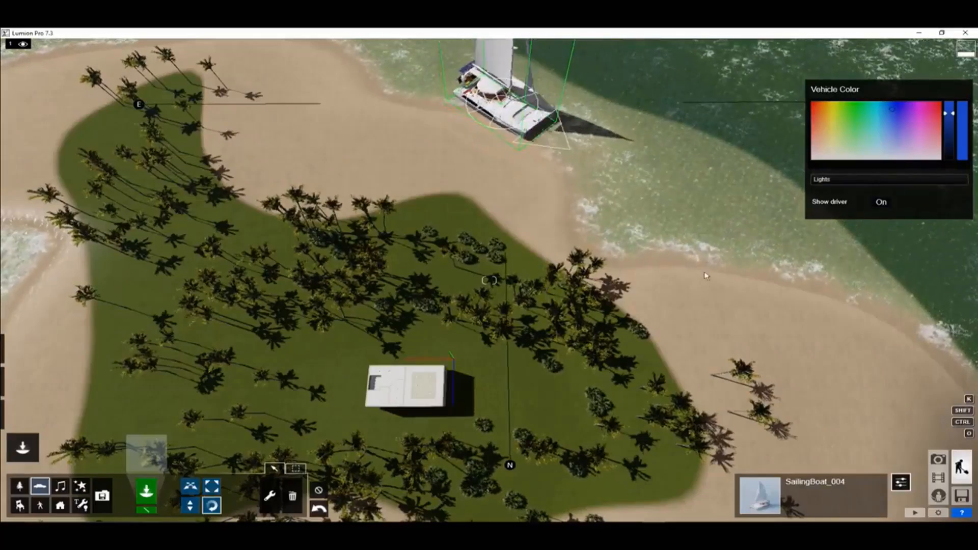
Place SailingBoat_002 at the shoreline on the opposite side of the island and turn it to face the other way
{"action": "right_click_drag", "start_coordinate": [540, 286], "coordinate": [897, 346]}
{"action": "left_click", "coordinate": [145, 462]}
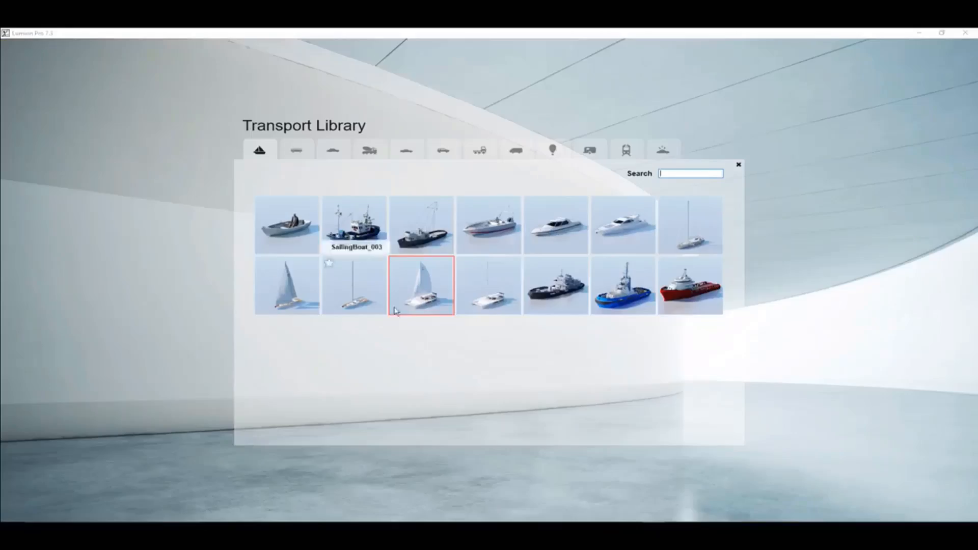
{"action": "left_click", "coordinate": [288, 295]}
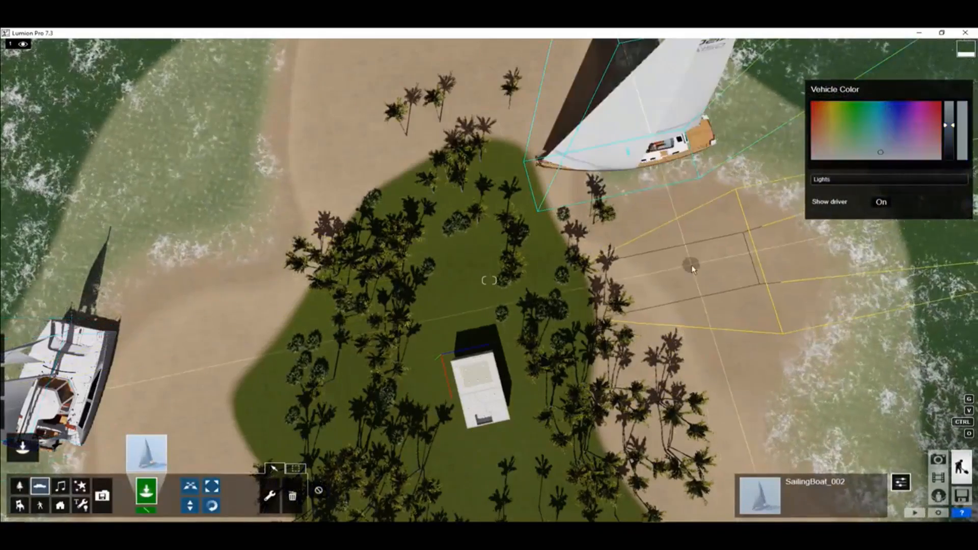
{"action": "key", "text": "r"}
{"action": "left_click_drag", "start_coordinate": [629, 152], "coordinate": [748, 194]}
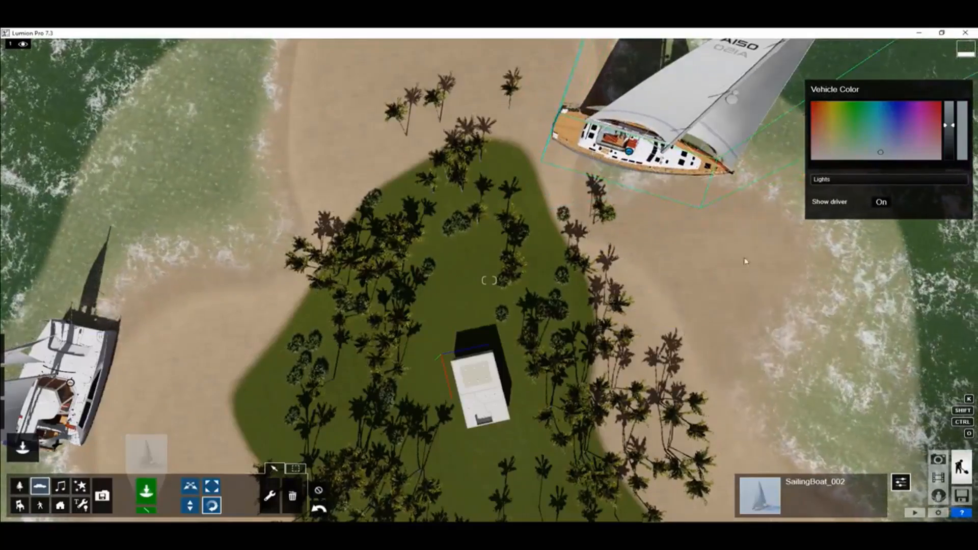
Examine the palms, sea and boats through the bedroom windows from different positions inside the room
{"action": "key", "text": "w"}
{"action": "mouse_move", "coordinate": [489, 281]}
{"action": "right_mouse_down"}
{"action": "mouse_move", "coordinate": [336, 281]}
{"action": "mouse_move", "coordinate": [280, 265]}
{"action": "mouse_move", "coordinate": [492, 306]}
{"action": "mouse_move", "coordinate": [601, 244]}
{"action": "mouse_move", "coordinate": [525, 168]}
{"action": "mouse_move", "coordinate": [490, 263]}
{"action": "right_mouse_up"}
{"action": "key", "text": "w"}
{"action": "key", "text": "q"}
{"action": "key", "text": "d"}
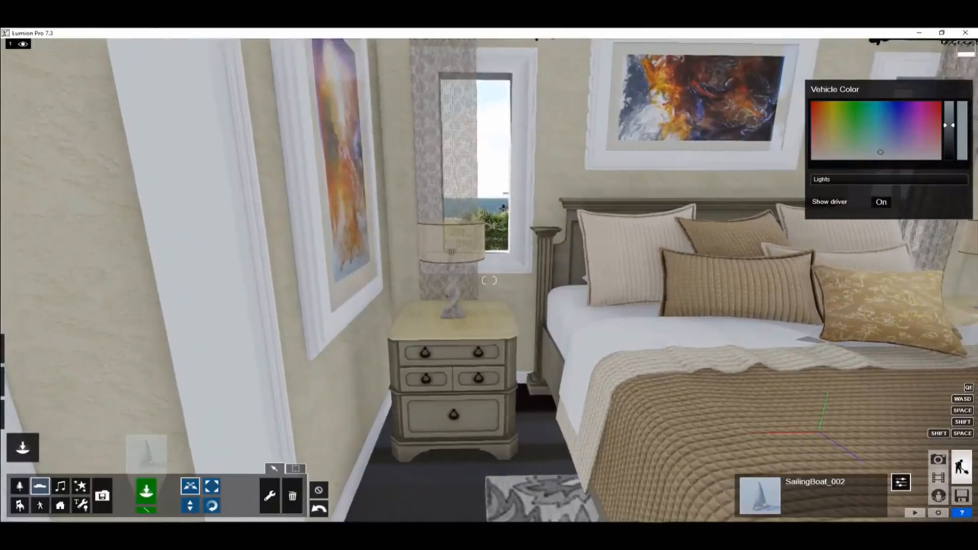
{"action": "key", "text": "d"}
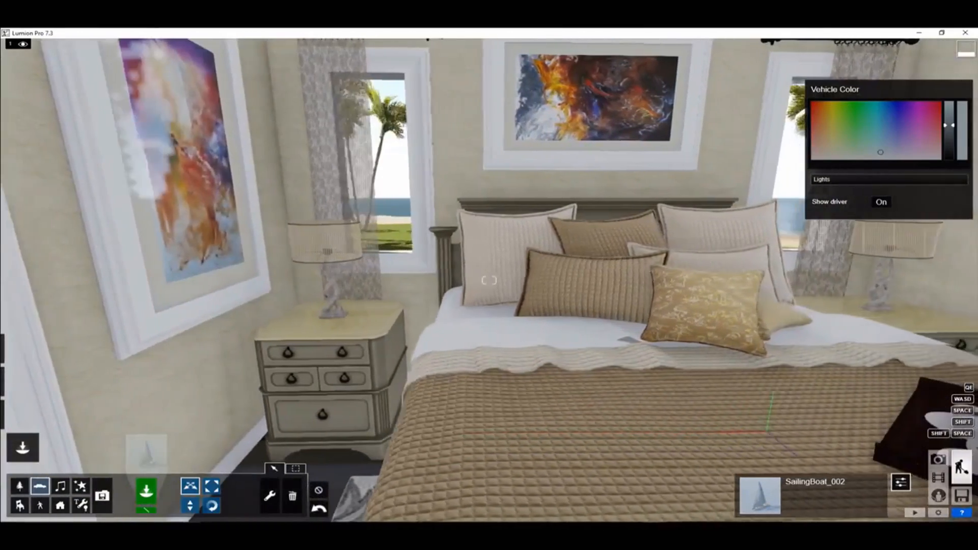
{"action": "key", "text": "d"}
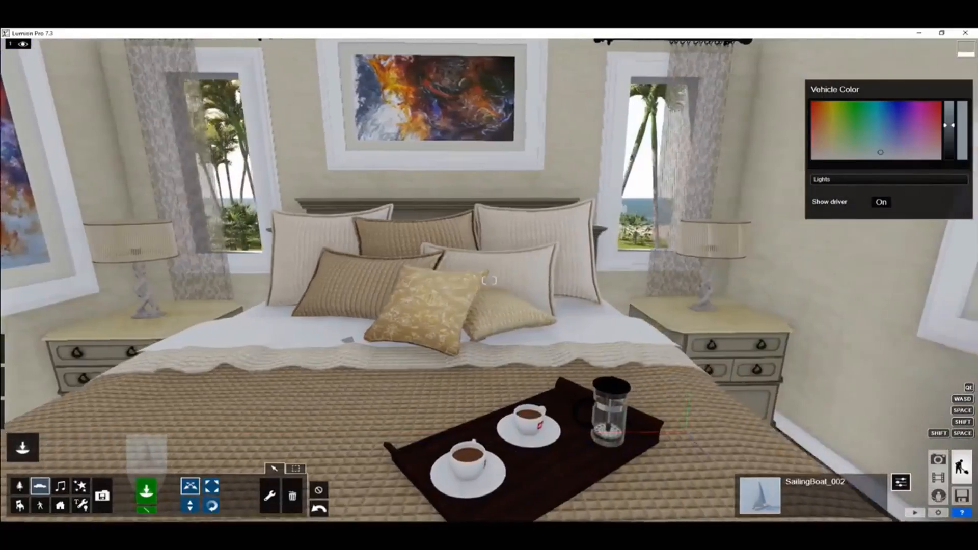
{"action": "key", "text": "d"}
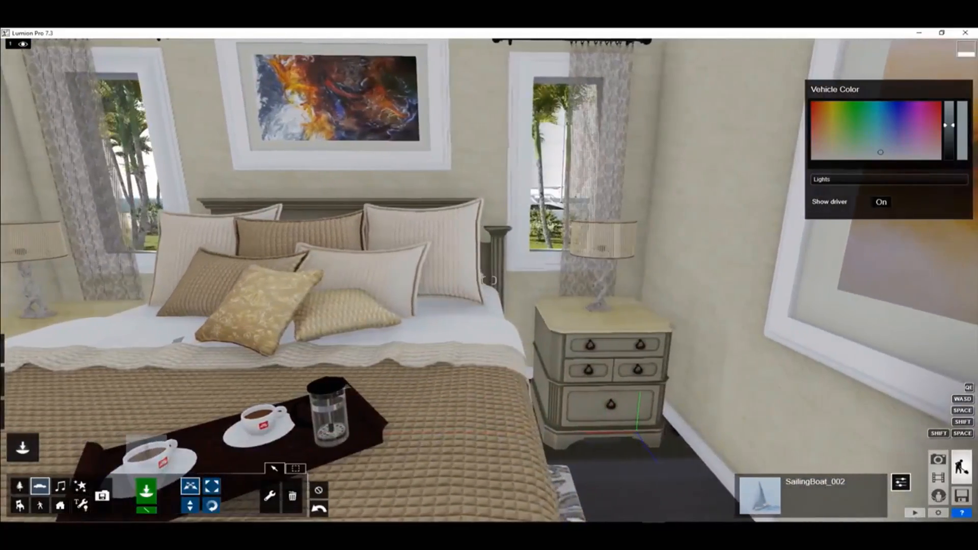
Select all palms and low plants around the building by similar category and move them to layer 9, LANDSCAPE - Trees
{"action": "mouse_move", "coordinate": [490, 281]}
{"action": "right_mouse_down"}
{"action": "mouse_move", "coordinate": [632, 270]}
{"action": "mouse_move", "coordinate": [698, 293]}
{"action": "mouse_move", "coordinate": [502, 280]}
{"action": "mouse_move", "coordinate": [541, 279]}
{"action": "right_mouse_up"}
{"action": "key", "text": "s"}
{"action": "key", "text": "a"}
{"action": "key", "text": "a"}
{"action": "right_click_drag", "start_coordinate": [703, 307], "coordinate": [722, 307]}
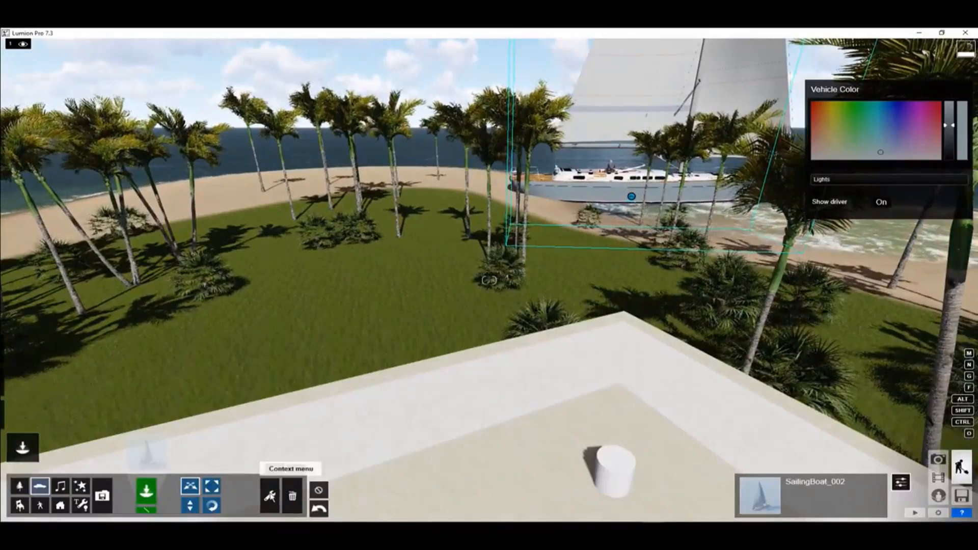
{"action": "left_click", "coordinate": [271, 496]}
{"action": "right_click_drag", "start_coordinate": [387, 459], "coordinate": [519, 464]}
{"action": "key", "text": "s"}
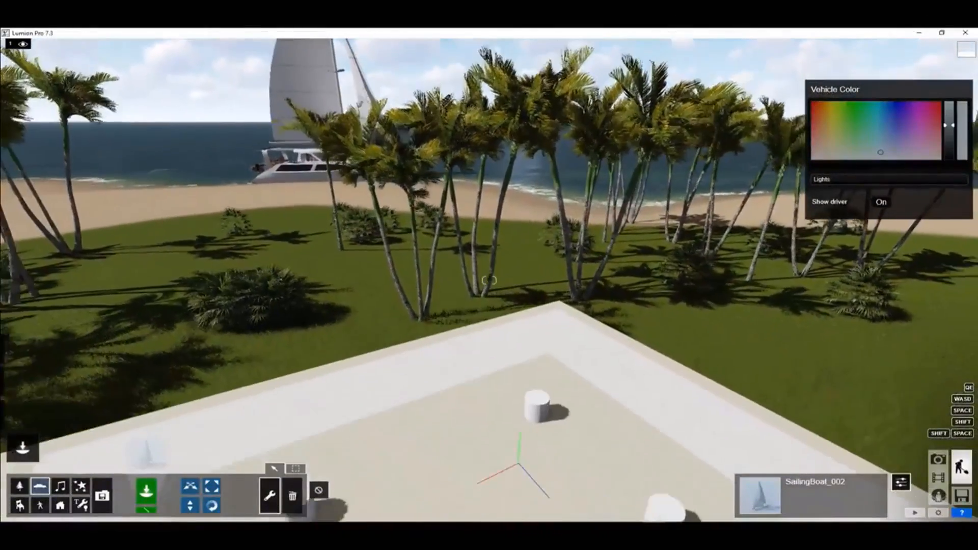
{"action": "right_click_drag", "start_coordinate": [545, 300], "coordinate": [490, 310]}
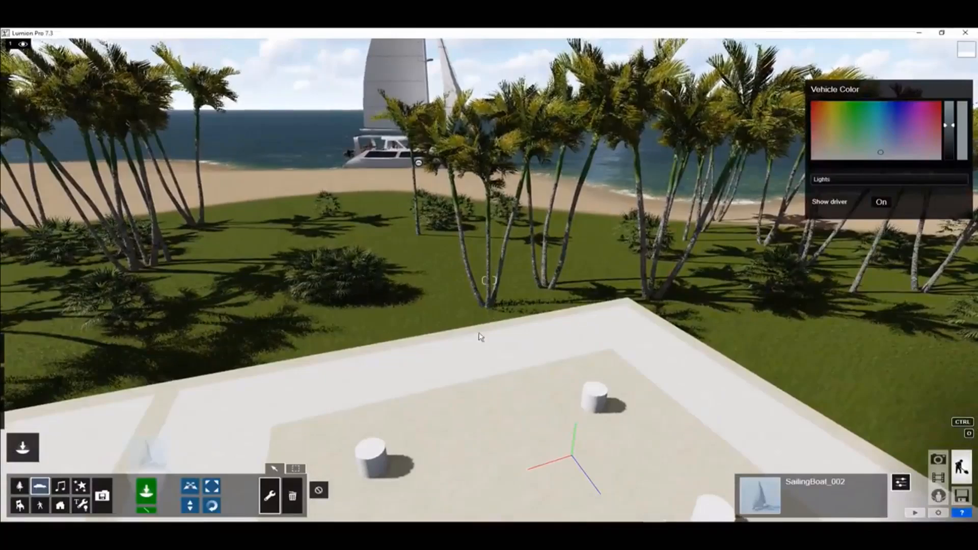
{"action": "left_click", "coordinate": [292, 484]}
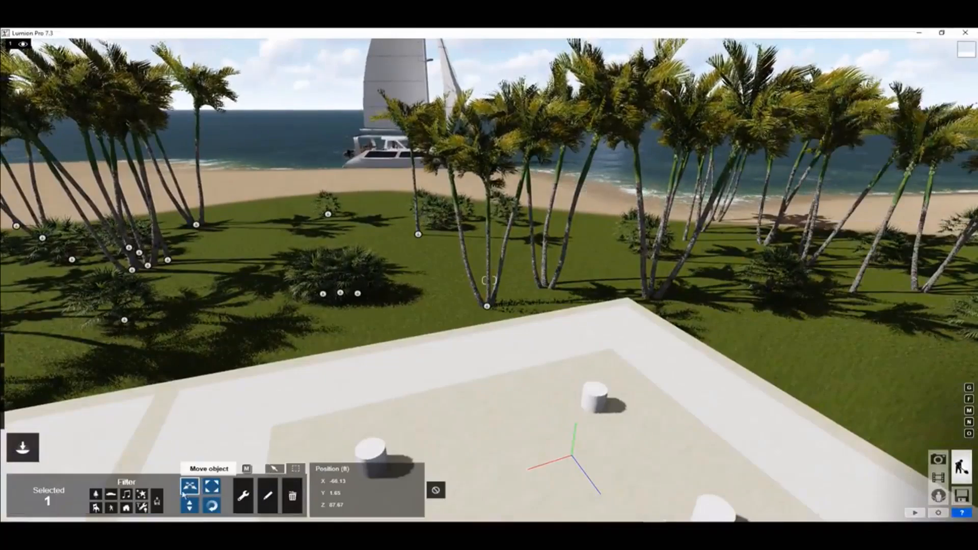
{"action": "left_click", "coordinate": [242, 500]}
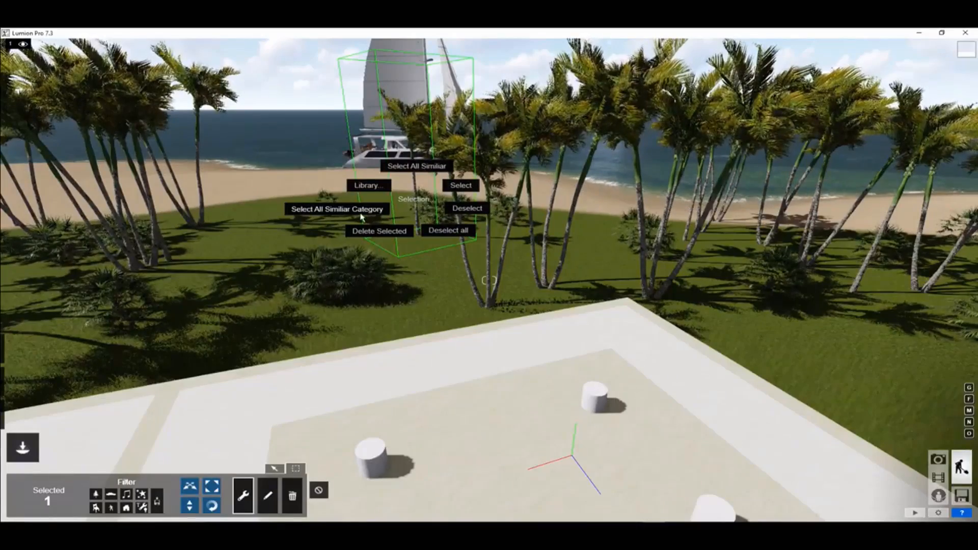
{"action": "left_click", "coordinate": [360, 213]}
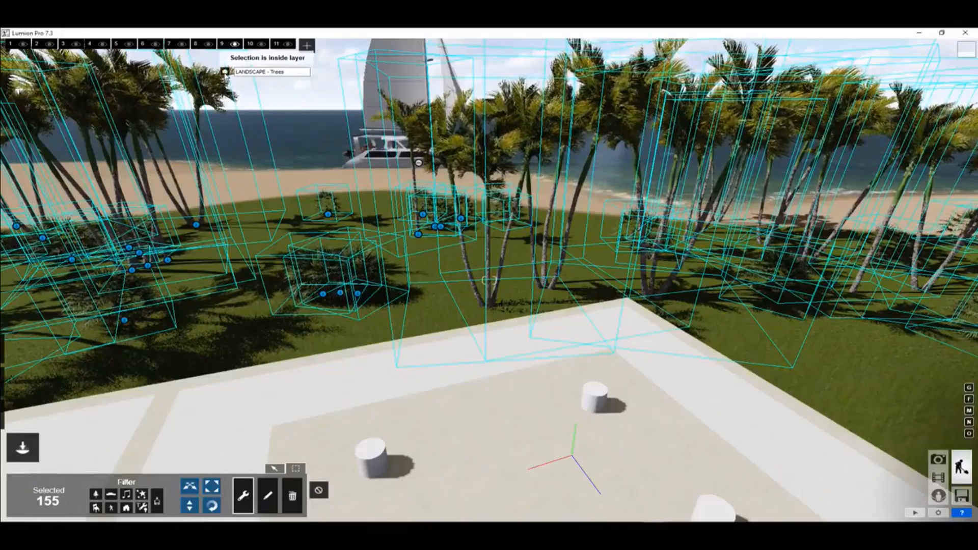
Hide the LANDSCAPE - Trees layer and select the sailing boat by similar category
{"action": "left_click", "coordinate": [235, 44]}
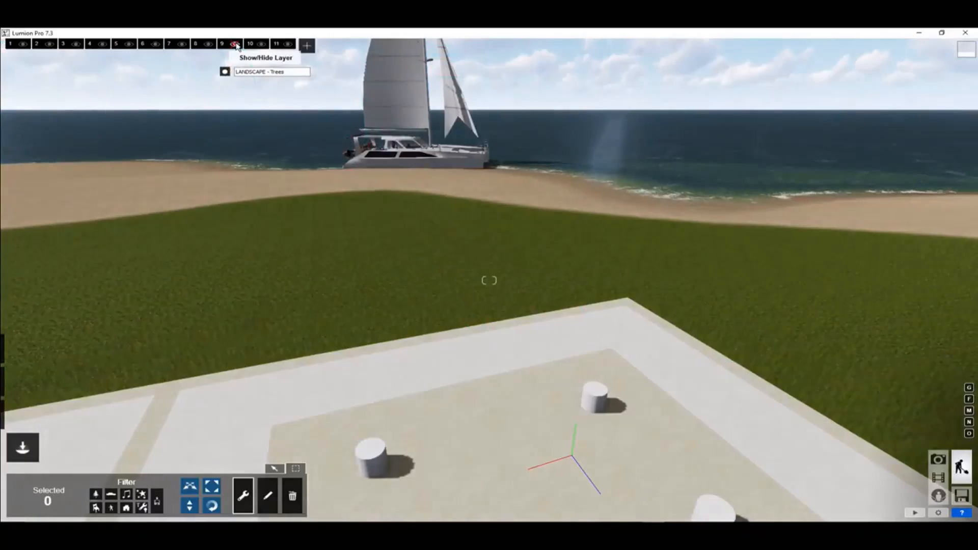
{"action": "left_click", "coordinate": [235, 45]}
{"action": "left_click", "coordinate": [235, 45]}
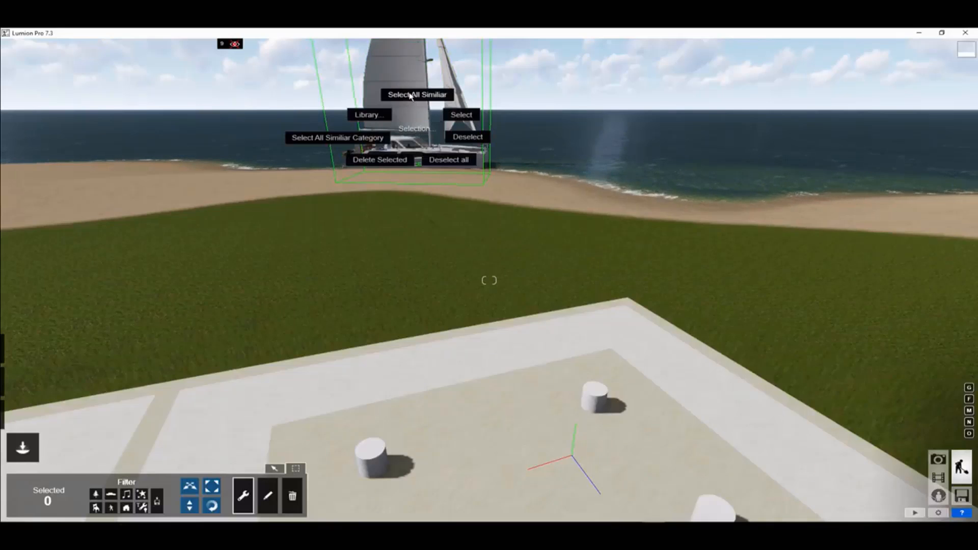
{"action": "left_click", "coordinate": [343, 139]}
{"action": "right_click_drag", "start_coordinate": [190, 191], "coordinate": [938, 204]}
{"action": "key", "text": "shift+s"}
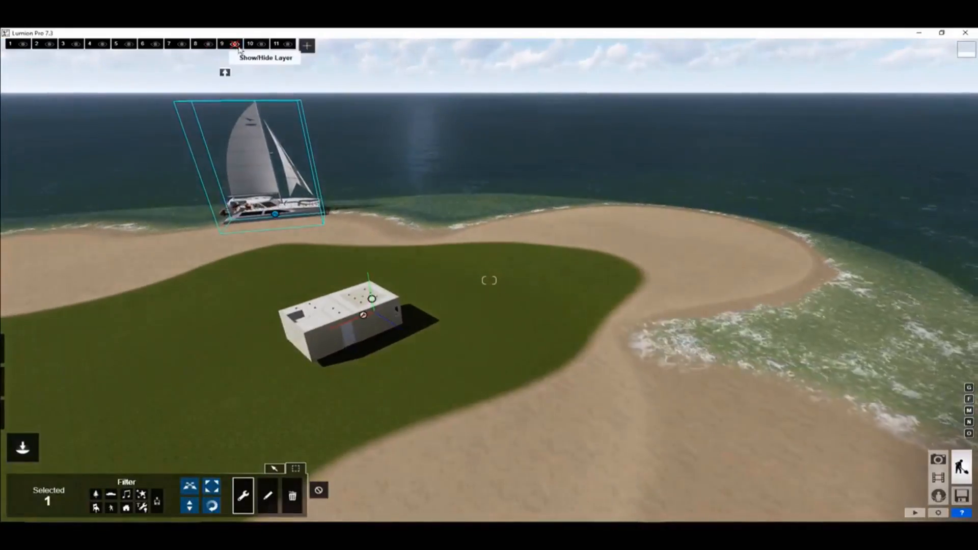
Show the LANDSCAPE - Trees layer again and add the second sailing boat to the selection
{"action": "left_click", "coordinate": [236, 44]}
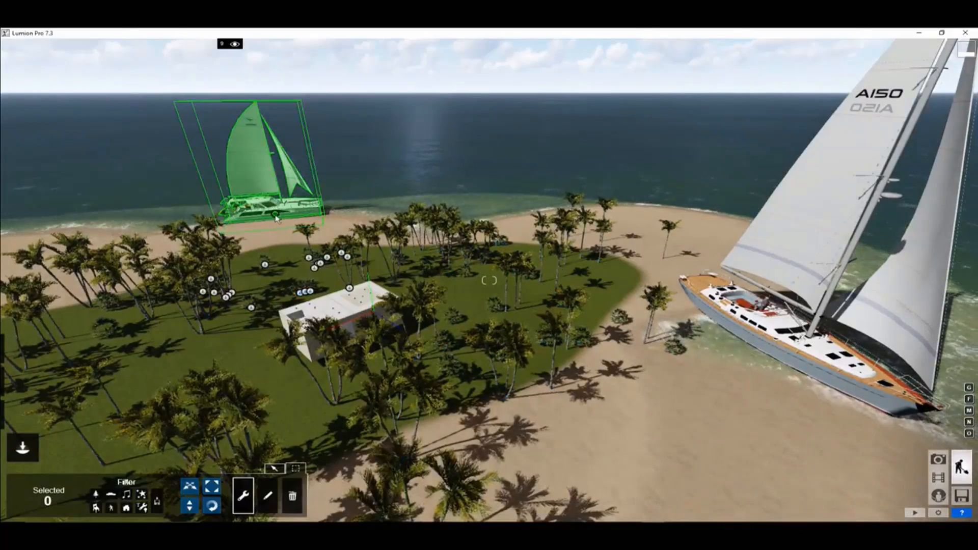
{"action": "left_click", "coordinate": [710, 323], "text": "ctrl"}
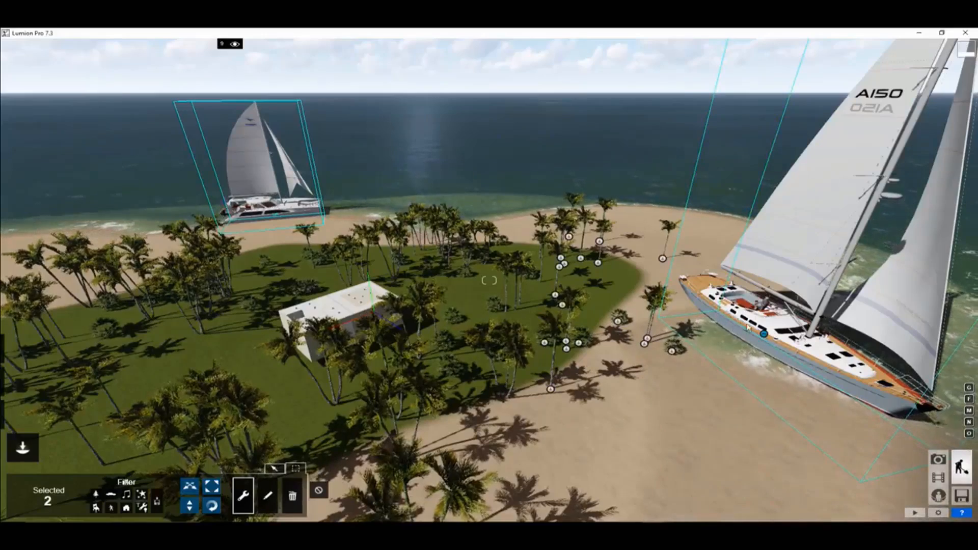
{"action": "mouse_move", "coordinate": [226, 46]}
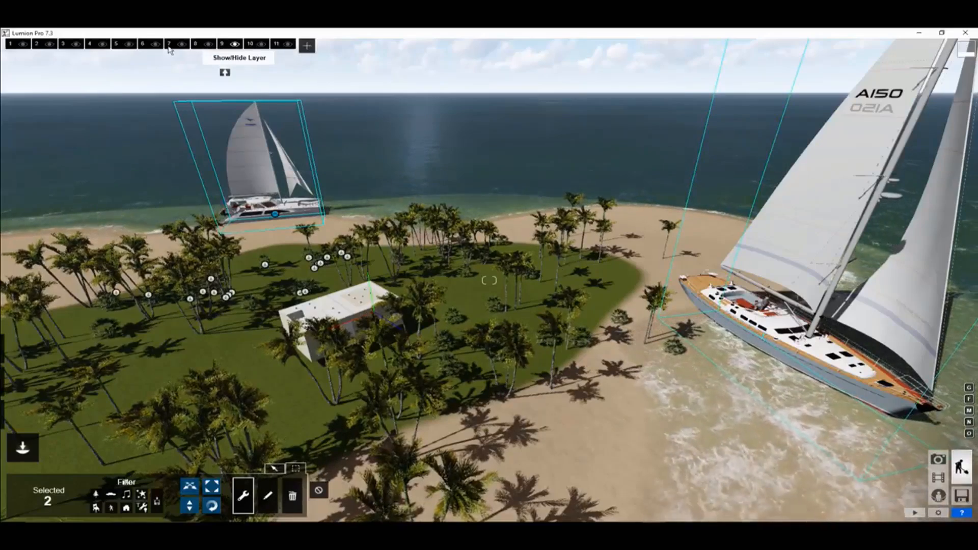
Make layer 4 the active layer and examine the bedroom and its window views from around the foot of the bed
{"action": "left_click", "coordinate": [105, 47]}
{"action": "left_click", "coordinate": [105, 46]}
{"action": "key", "text": "w"}
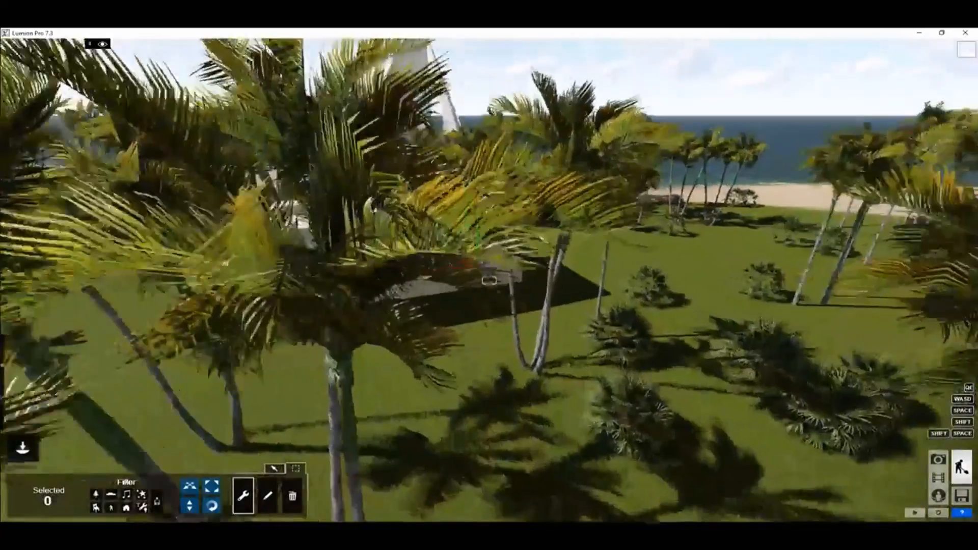
{"action": "key", "text": "w"}
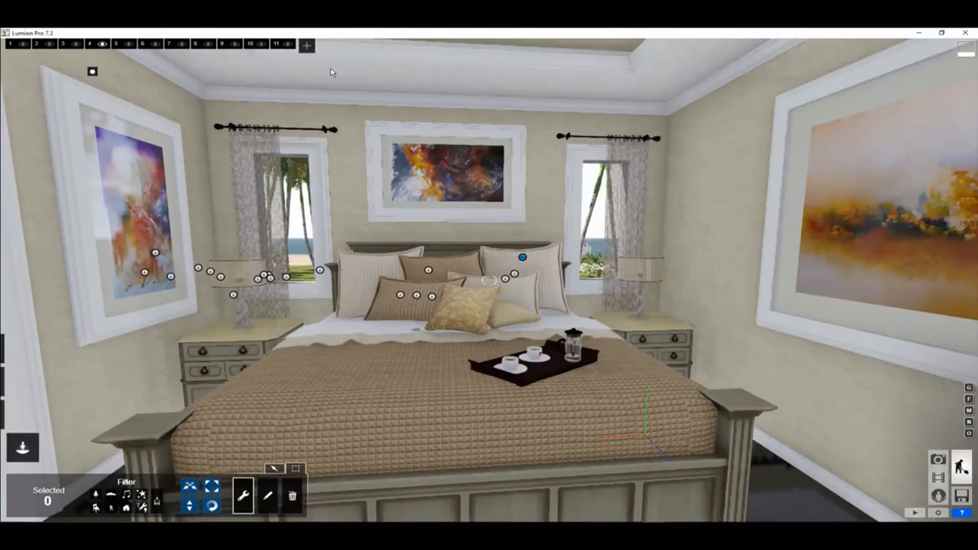
{"action": "right_click_drag", "start_coordinate": [625, 259], "coordinate": [623, 283]}
{"action": "key", "text": "d"}
{"action": "key", "text": "d"}
{"action": "key", "text": "d"}
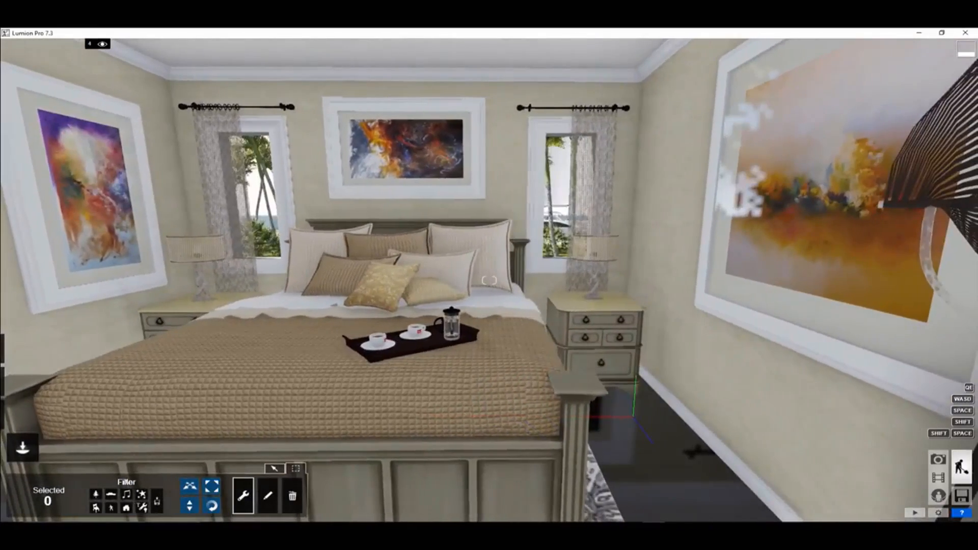
{"action": "key", "text": "a"}
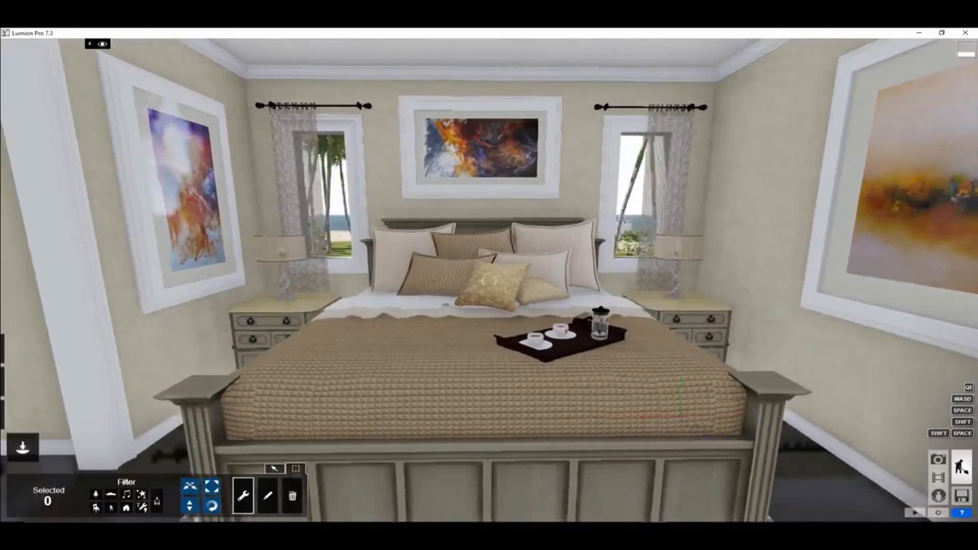
{"action": "key", "text": "a"}
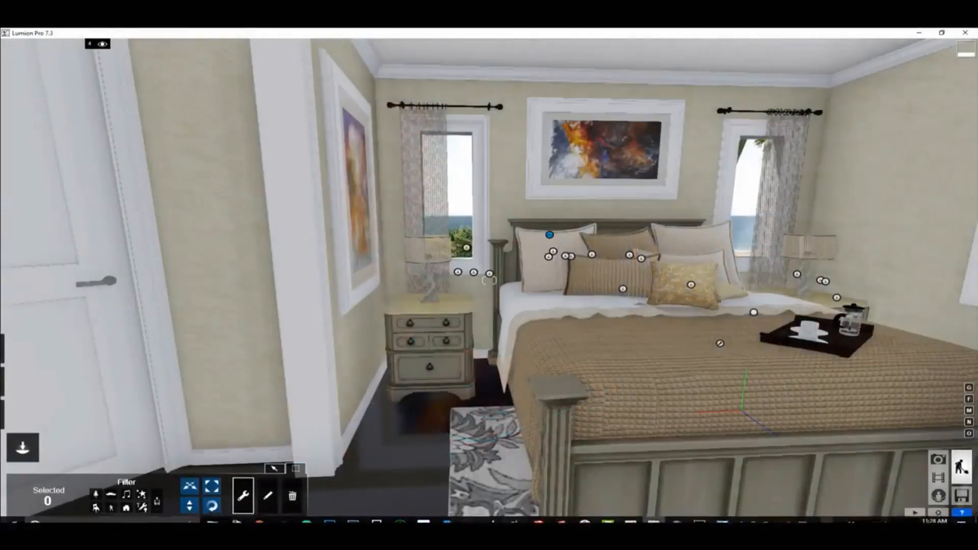
Choose the Lamp12 spotlight from the lights and utilities library for the nightstand lamp beside the bed
{"action": "mouse_move", "coordinate": [550, 234]}
{"action": "right_mouse_down"}
{"action": "mouse_move", "coordinate": [624, 127]}
{"action": "mouse_move", "coordinate": [601, 155]}
{"action": "mouse_move", "coordinate": [535, 178]}
{"action": "mouse_move", "coordinate": [474, 260]}
{"action": "mouse_move", "coordinate": [482, 419]}
{"action": "right_mouse_up"}
{"action": "key", "text": "w"}
{"action": "key", "text": "w"}
{"action": "key", "text": "q"}
{"action": "mouse_move", "coordinate": [30, 451]}
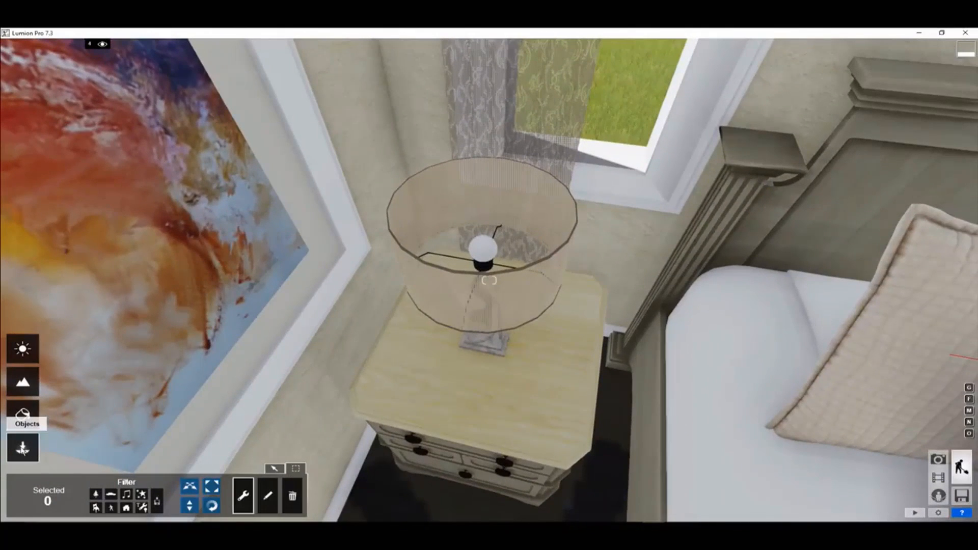
{"action": "left_click", "coordinate": [268, 496]}
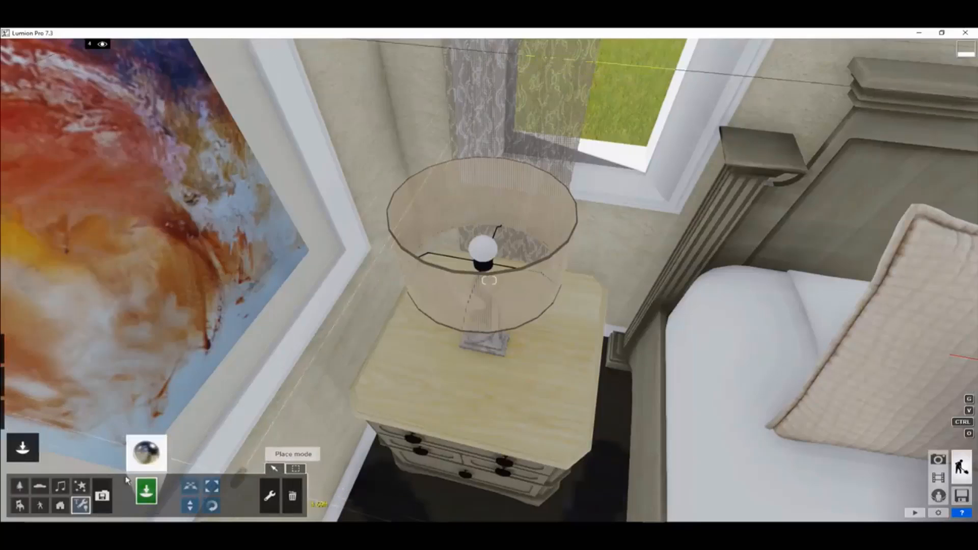
{"action": "left_click", "coordinate": [146, 453]}
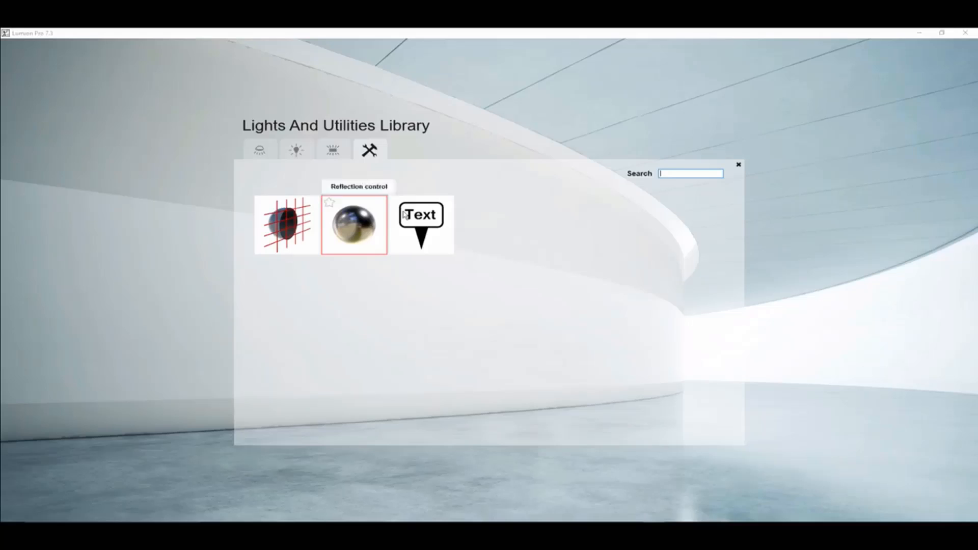
{"action": "left_click", "coordinate": [263, 152]}
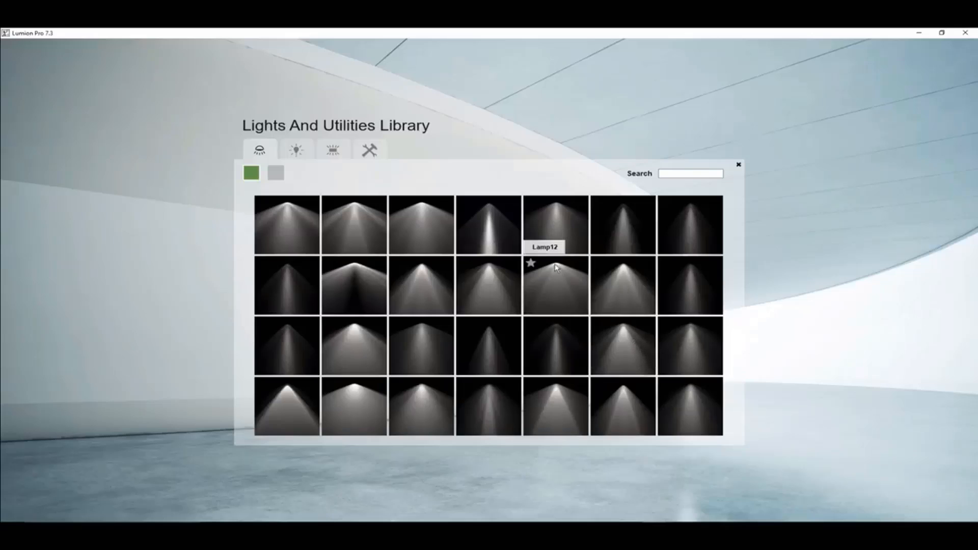
{"action": "left_click", "coordinate": [561, 282]}
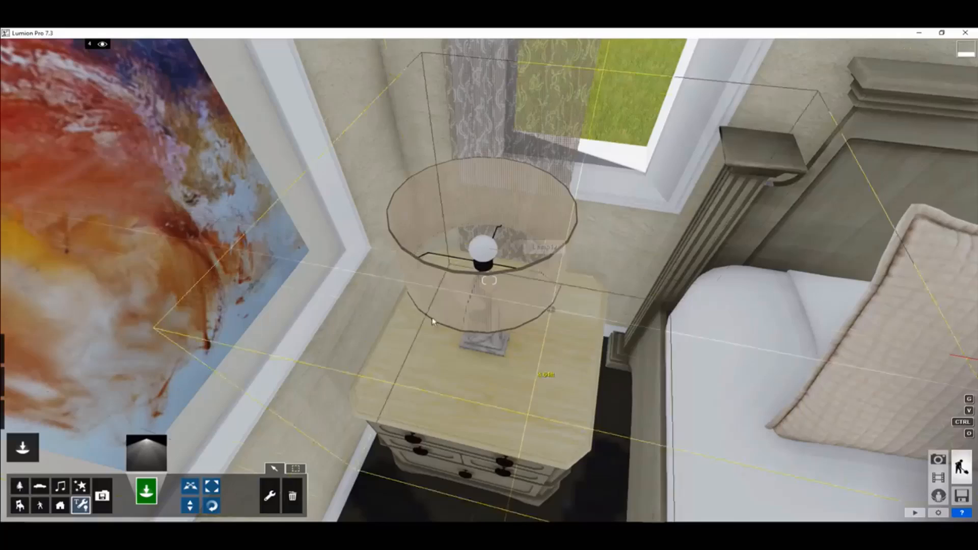
Place the Lamp12 spotlight at the bulb inside the first nightstand lamp's shade
{"action": "left_click", "coordinate": [483, 247]}
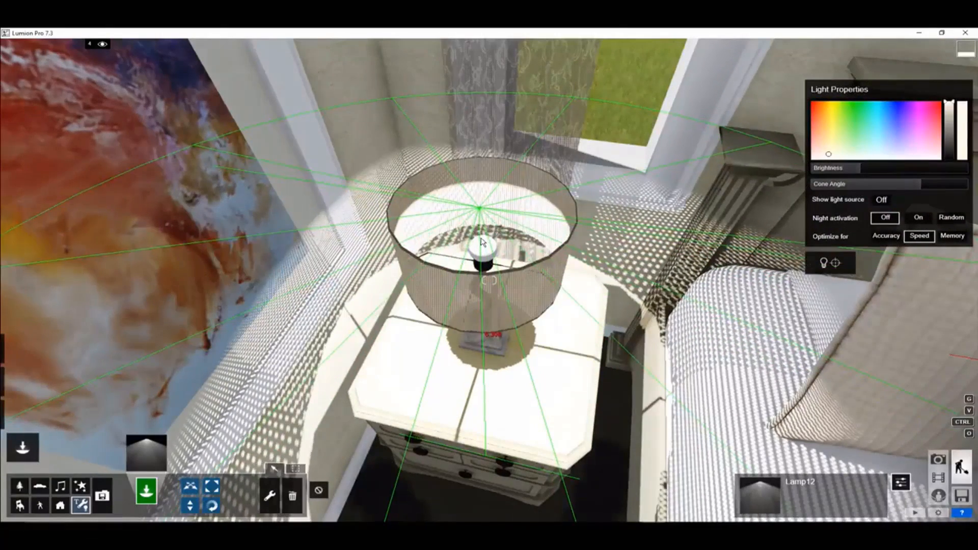
{"action": "left_click_drag", "start_coordinate": [482, 238], "coordinate": [483, 243]}
{"action": "key", "text": "e"}
{"action": "right_click_drag", "start_coordinate": [483, 243], "coordinate": [481, 204]}
{"action": "key", "text": "e"}
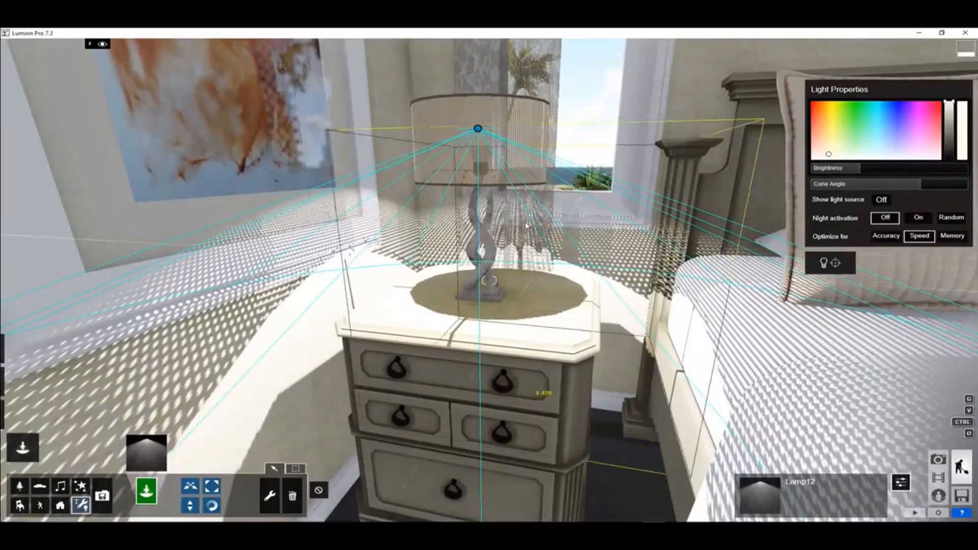
Place a second Lamp12 spotlight at the bulb of the table lamp on the opposite nightstand
{"action": "right_click_drag", "start_coordinate": [528, 375], "coordinate": [677, 408]}
{"action": "key", "text": "q"}
{"action": "key", "text": "d"}
{"action": "right_click_drag", "start_coordinate": [286, 224], "coordinate": [432, 280]}
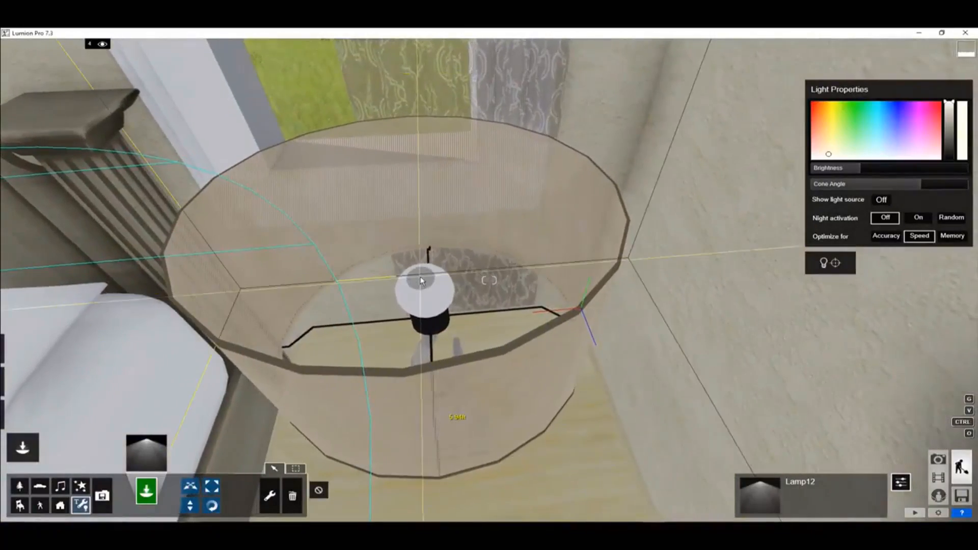
{"action": "left_click", "coordinate": [429, 280]}
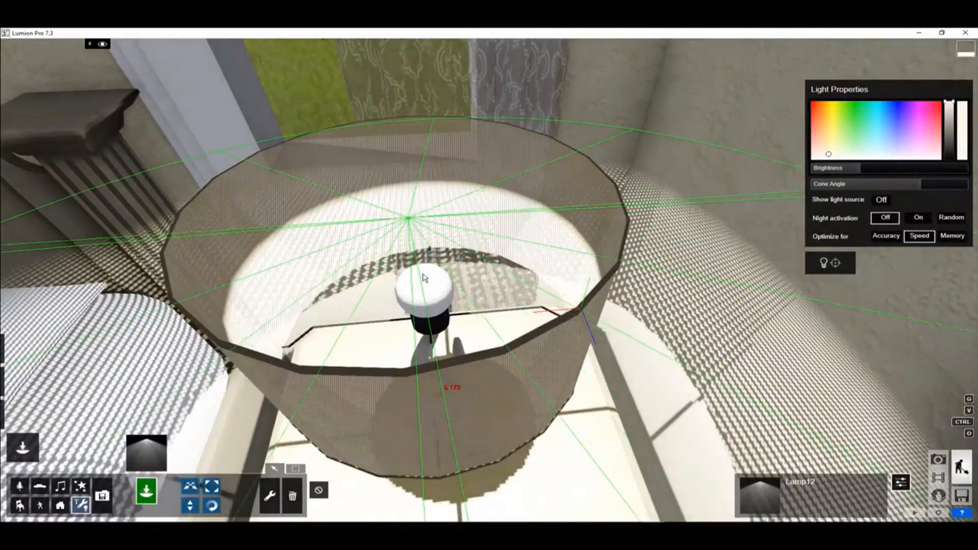
Bring the two nightstand spotlights to the same height with the Same height transformation
{"action": "mouse_move", "coordinate": [423, 277]}
{"action": "right_mouse_down"}
{"action": "mouse_move", "coordinate": [414, 277]}
{"action": "mouse_move", "coordinate": [412, 199]}
{"action": "mouse_move", "coordinate": [301, 166]}
{"action": "right_mouse_up"}
{"action": "key", "text": "s"}
{"action": "key", "text": "e"}
{"action": "key", "text": "s"}
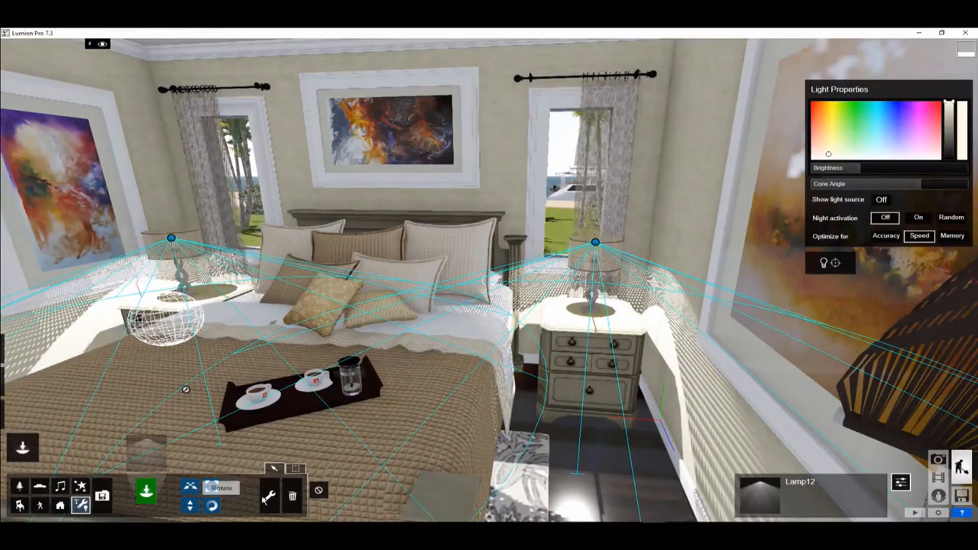
{"action": "left_click", "coordinate": [270, 496]}
{"action": "left_click", "coordinate": [597, 245]}
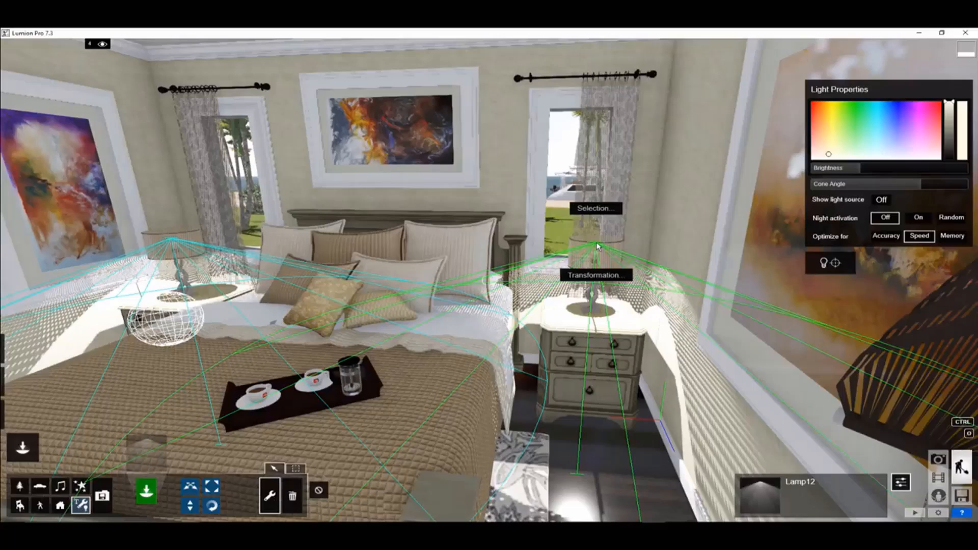
{"action": "left_click", "coordinate": [596, 276]}
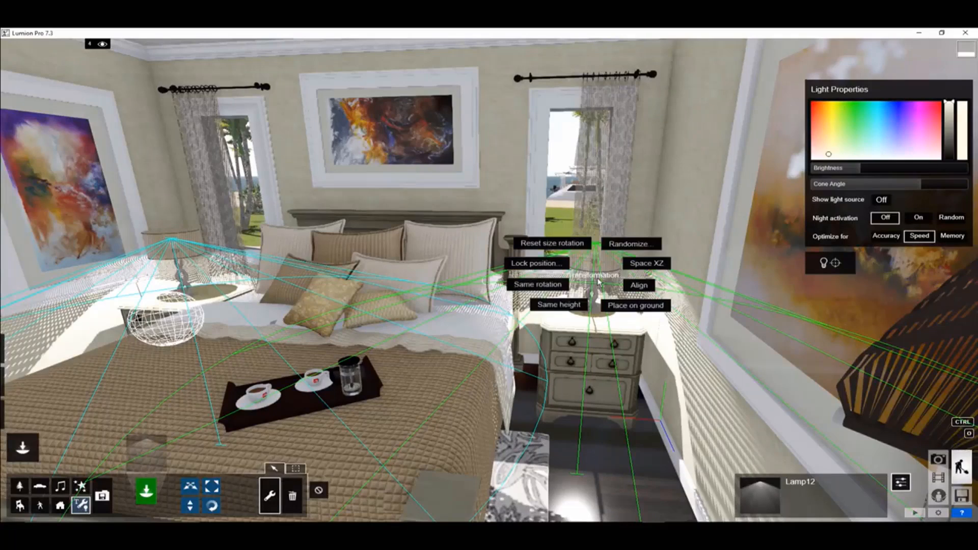
{"action": "left_click", "coordinate": [559, 305]}
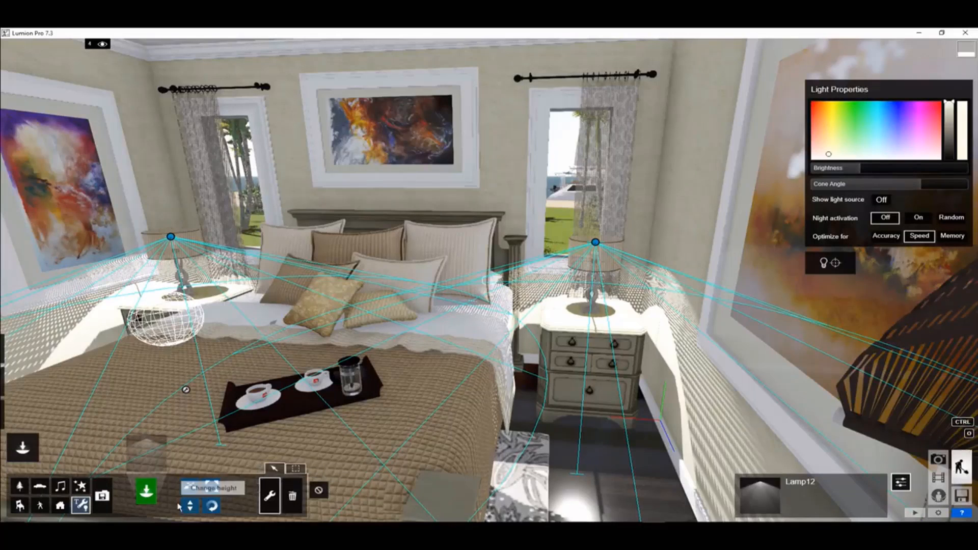
Adjust the height of the nightstand spotlights and copy both slightly upward within their lampshades
{"action": "left_click", "coordinate": [189, 490]}
{"action": "mouse_move", "coordinate": [598, 244]}
{"action": "left_mouse_down"}
{"action": "mouse_move", "coordinate": [600, 233]}
{"action": "mouse_move", "coordinate": [604, 259]}
{"action": "left_mouse_up"}
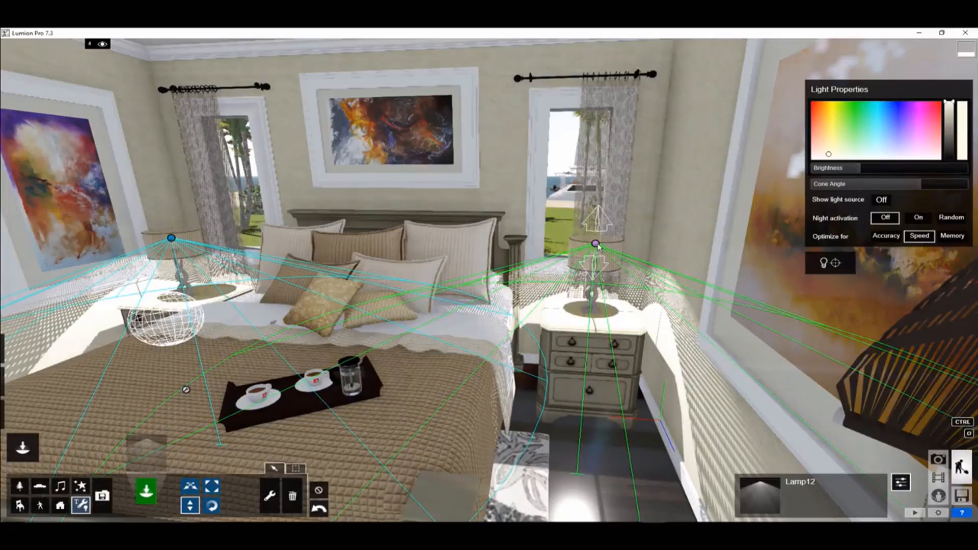
{"action": "left_click_drag", "start_coordinate": [598, 247], "coordinate": [599, 241], "text": "alt"}
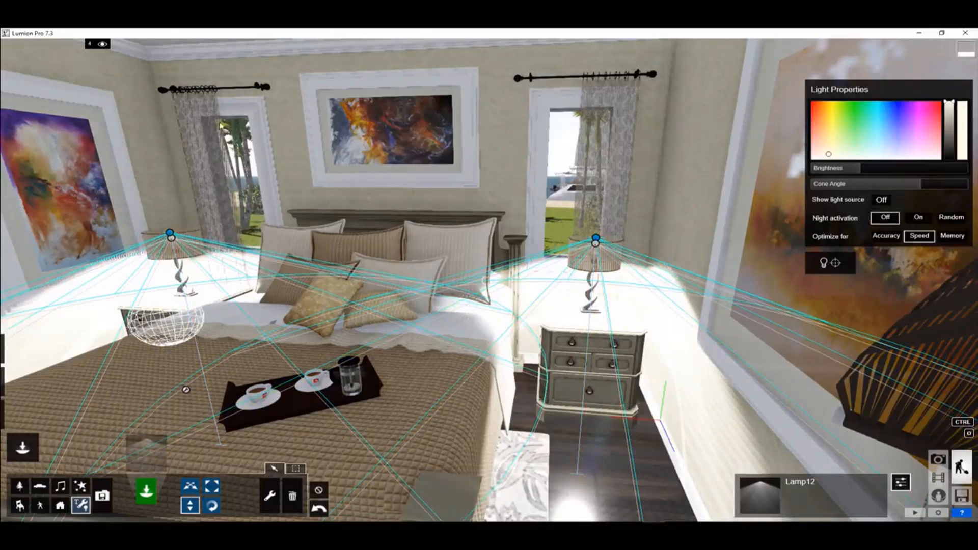
Rotate the two copied spotlights to shine upward by setting their orientation angle to -90°
{"action": "left_click", "coordinate": [212, 505]}
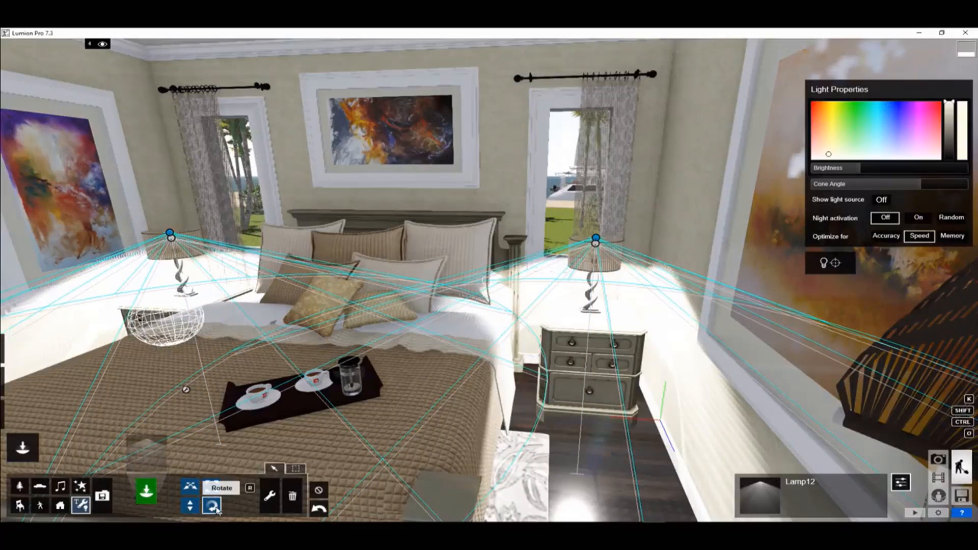
{"action": "left_click", "coordinate": [297, 469]}
{"action": "left_click", "coordinate": [390, 494]}
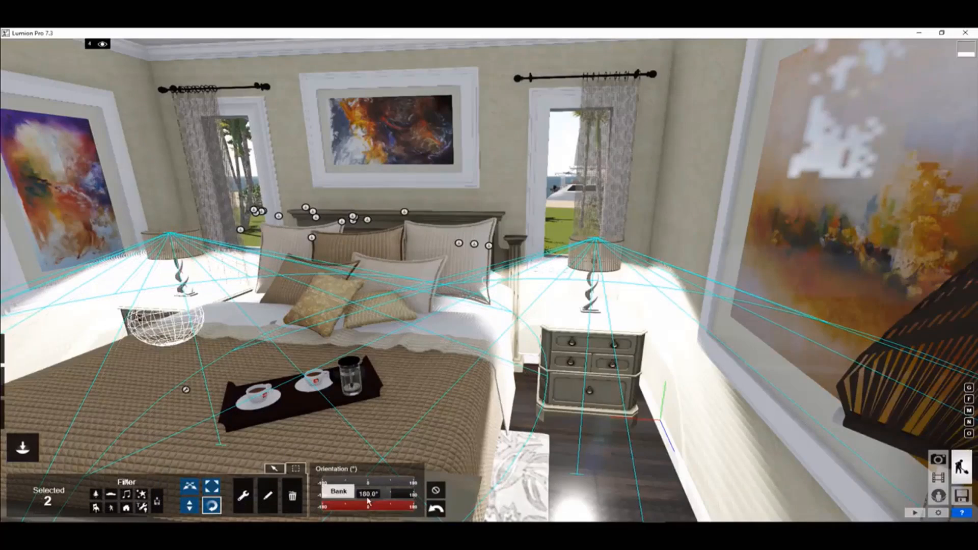
{"action": "left_click_drag", "start_coordinate": [391, 495], "coordinate": [347, 497]}
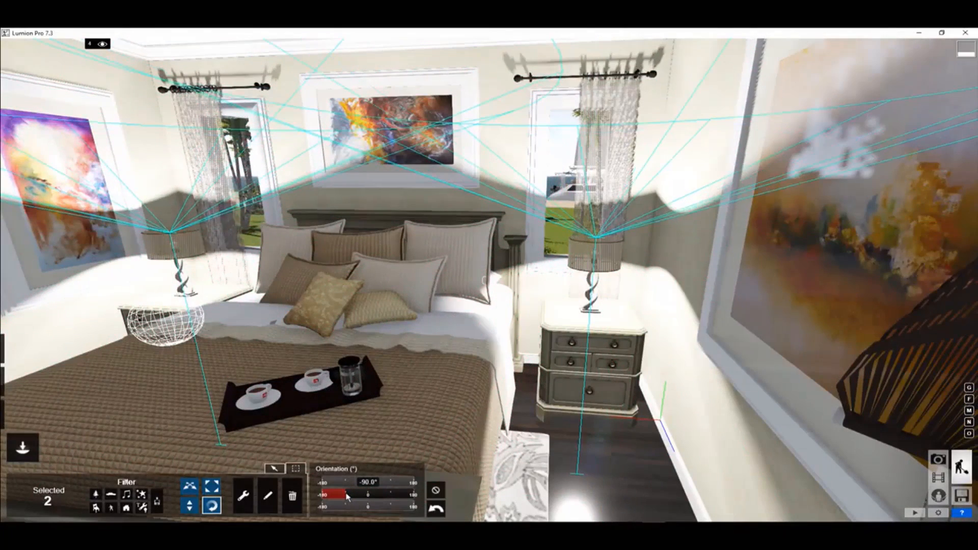
Lower the two upward-facing spotlights slightly within the nightstand lampshades
{"action": "right_click_drag", "start_coordinate": [617, 299], "coordinate": [638, 296]}
{"action": "key", "text": "w"}
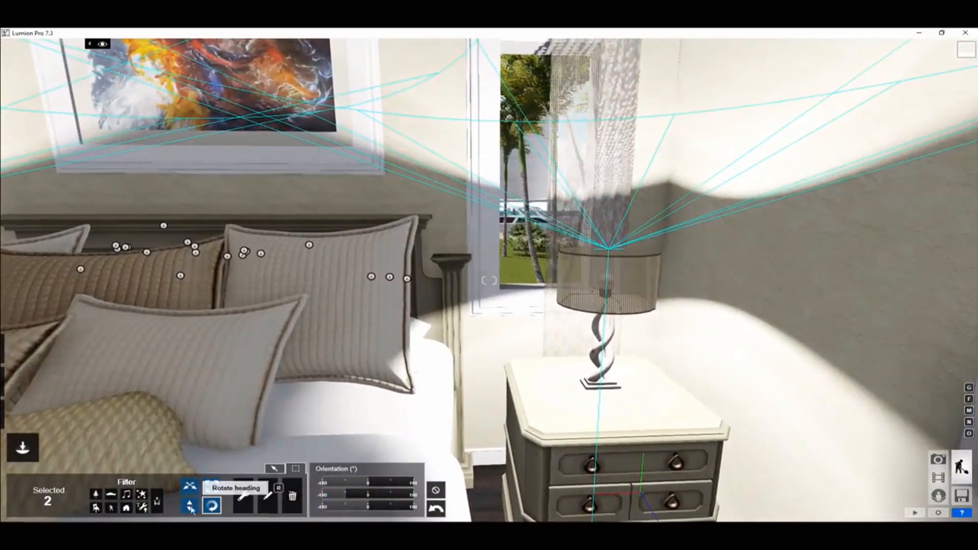
{"action": "left_click", "coordinate": [189, 507]}
{"action": "left_click_drag", "start_coordinate": [610, 249], "coordinate": [617, 254]}
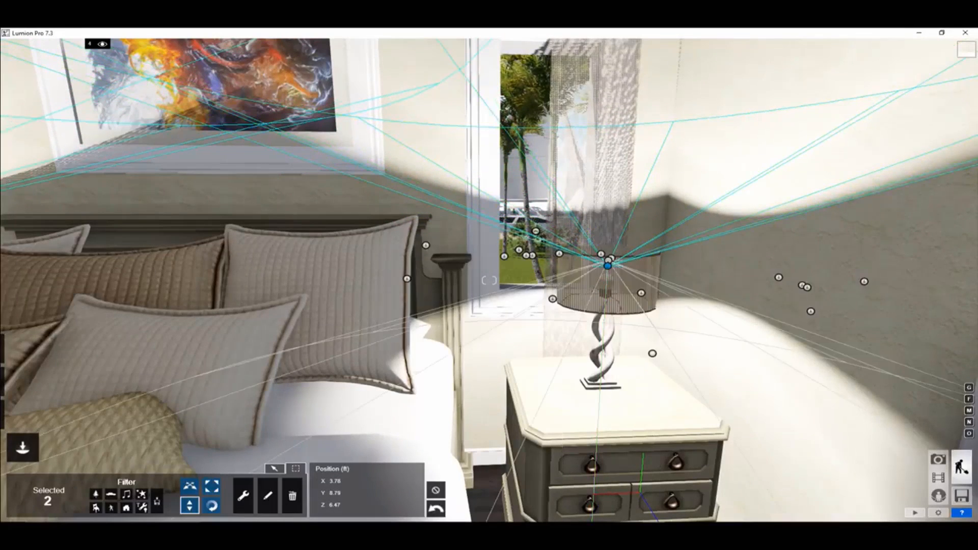
Select all four nightstand spotlights together and reduce their shared brightness for a softer glow on the walls and ceiling
{"action": "right_click_drag", "start_coordinate": [616, 254], "coordinate": [576, 219]}
{"action": "key", "text": "s"}
{"action": "key", "text": "s"}
{"action": "right_click_drag", "start_coordinate": [729, 311], "coordinate": [690, 281]}
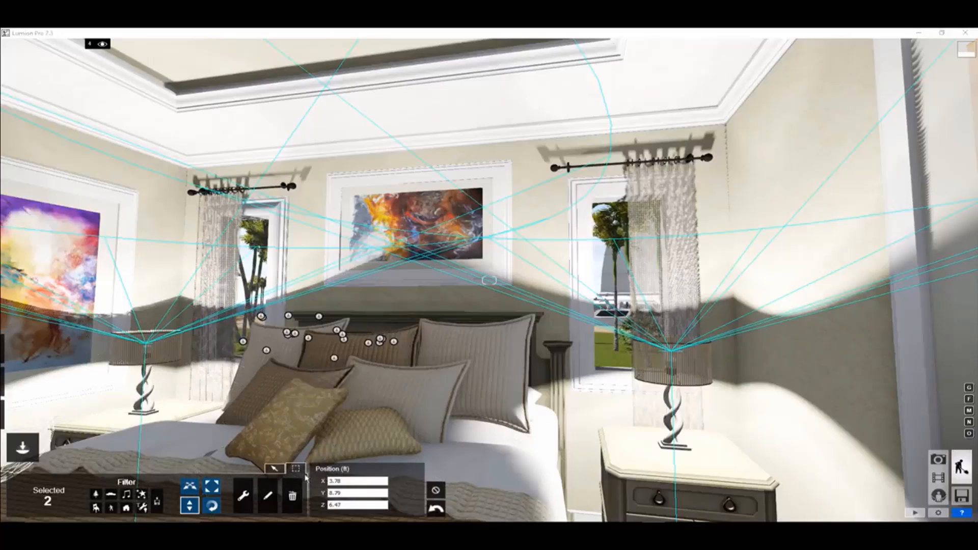
{"action": "left_click", "coordinate": [96, 494]}
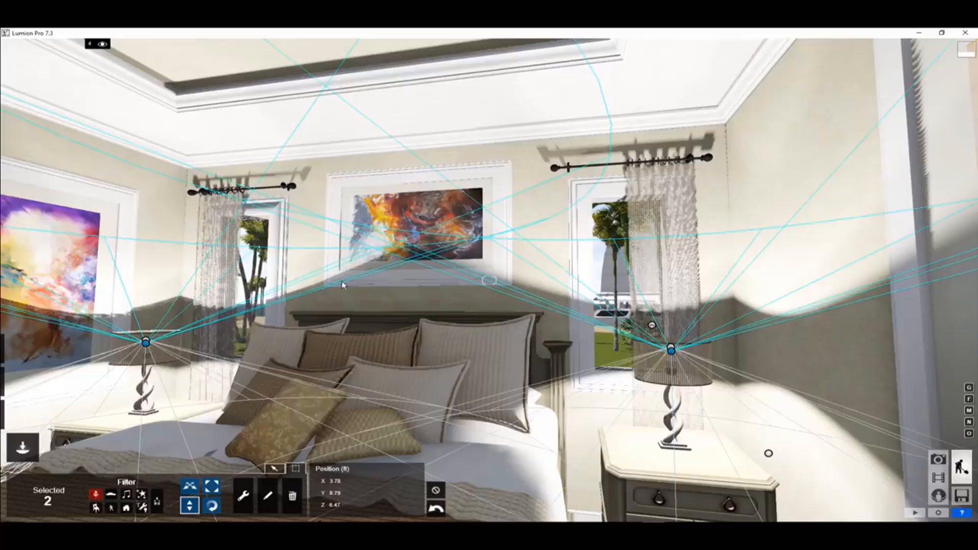
{"action": "left_click", "coordinate": [110, 495]}
{"action": "left_click", "coordinate": [190, 486]}
{"action": "left_click_drag", "start_coordinate": [114, 297], "coordinate": [704, 381], "text": "ctrl"}
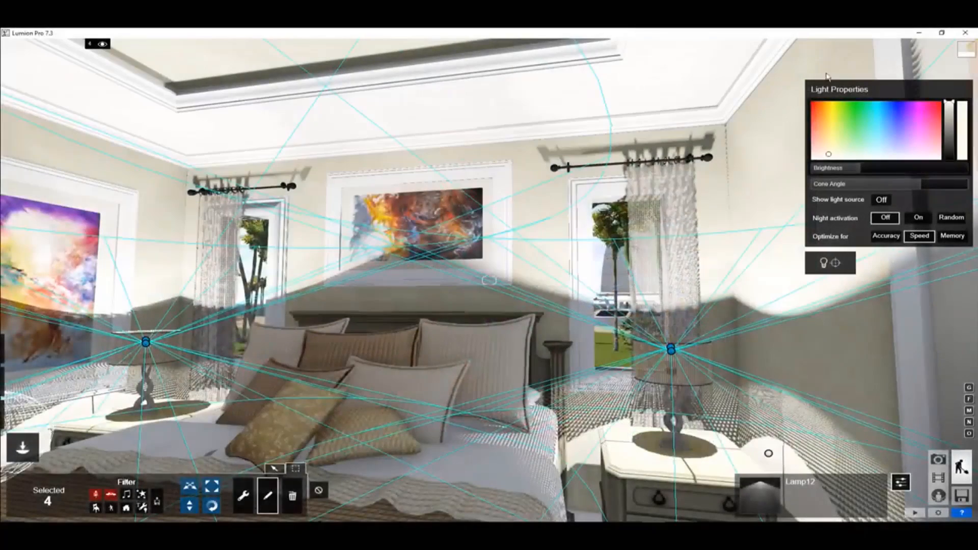
{"action": "mouse_move", "coordinate": [859, 170]}
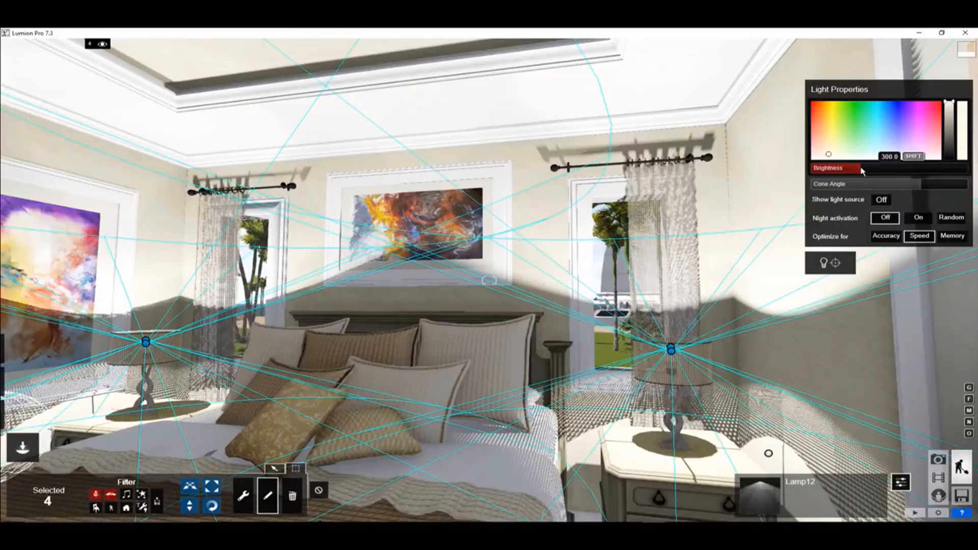
{"action": "left_click_drag", "start_coordinate": [863, 173], "coordinate": [821, 174]}
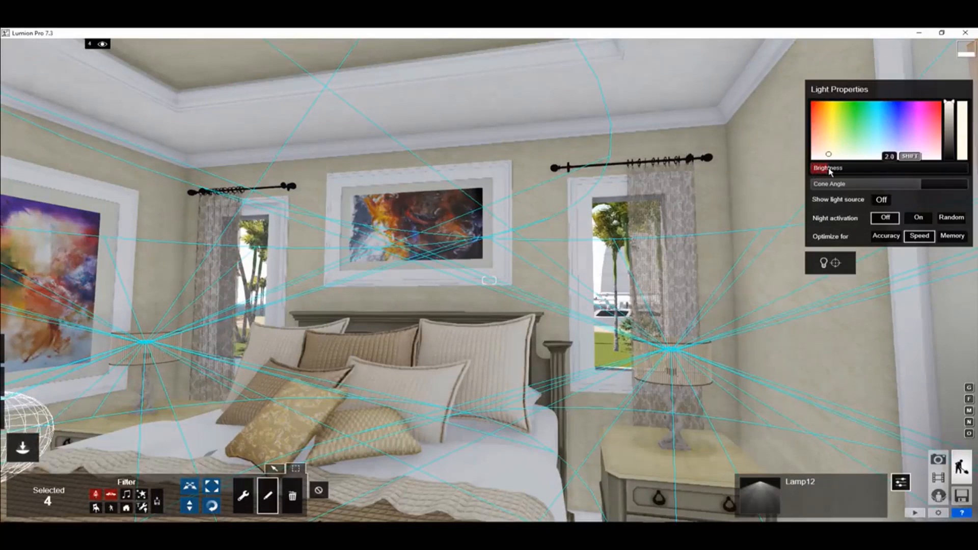
{"action": "mouse_move", "coordinate": [831, 172]}
{"action": "left_mouse_down"}
{"action": "mouse_move", "coordinate": [874, 174]}
{"action": "mouse_move", "coordinate": [840, 172]}
{"action": "left_mouse_up"}
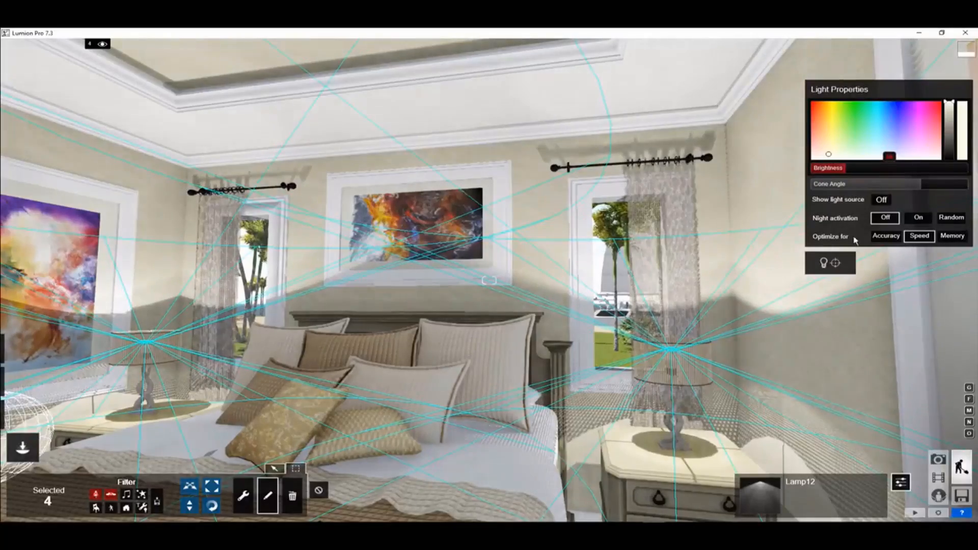
Set the sun direction to the northwest so that direct sunlight falls across the bed
{"action": "right_click_drag", "start_coordinate": [855, 241], "coordinate": [866, 283]}
{"action": "key", "text": "a"}
{"action": "right_click_drag", "start_coordinate": [709, 291], "coordinate": [727, 291]}
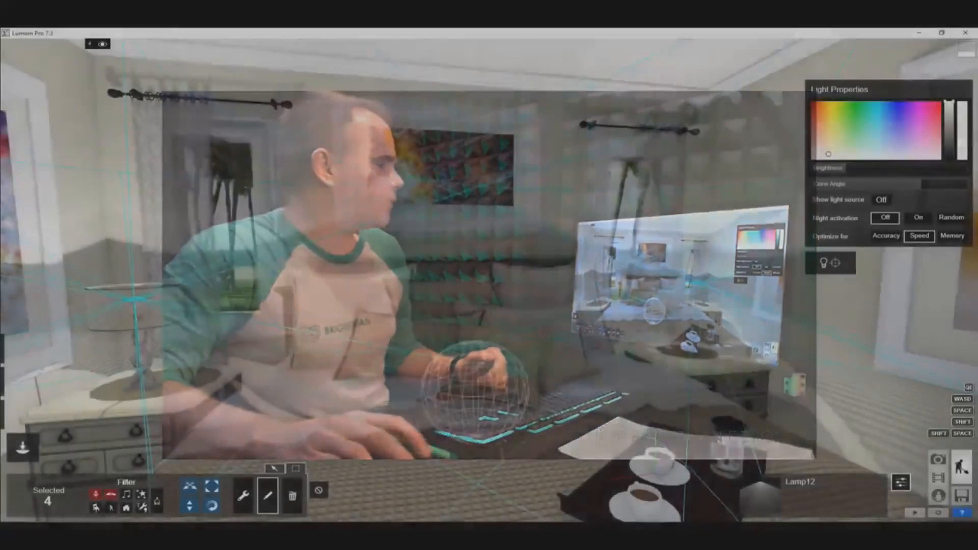
{"action": "mouse_move", "coordinate": [489, 280]}
{"action": "right_mouse_down"}
{"action": "mouse_move", "coordinate": [463, 296]}
{"action": "mouse_move", "coordinate": [460, 256]}
{"action": "mouse_move", "coordinate": [486, 280]}
{"action": "right_mouse_up"}
{"action": "key", "text": "s"}
{"action": "key", "text": "s"}
{"action": "key", "text": "a"}
{"action": "left_click", "coordinate": [22, 346]}
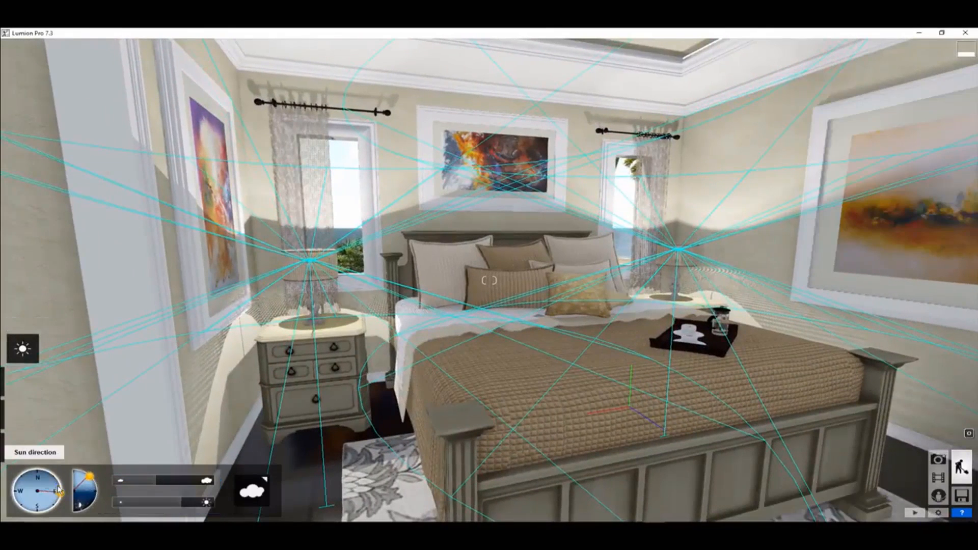
{"action": "left_click_drag", "start_coordinate": [59, 491], "coordinate": [37, 470]}
{"action": "mouse_move", "coordinate": [31, 448]}
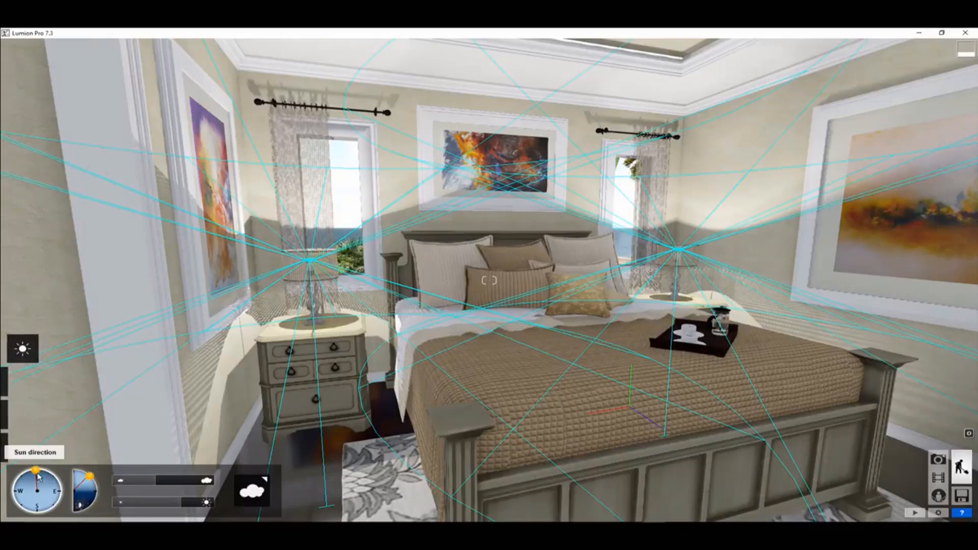
{"action": "left_click_drag", "start_coordinate": [36, 470], "coordinate": [95, 483]}
{"action": "right_click_drag", "start_coordinate": [115, 393], "coordinate": [135, 400]}
{"action": "left_click_drag", "start_coordinate": [45, 479], "coordinate": [94, 488]}
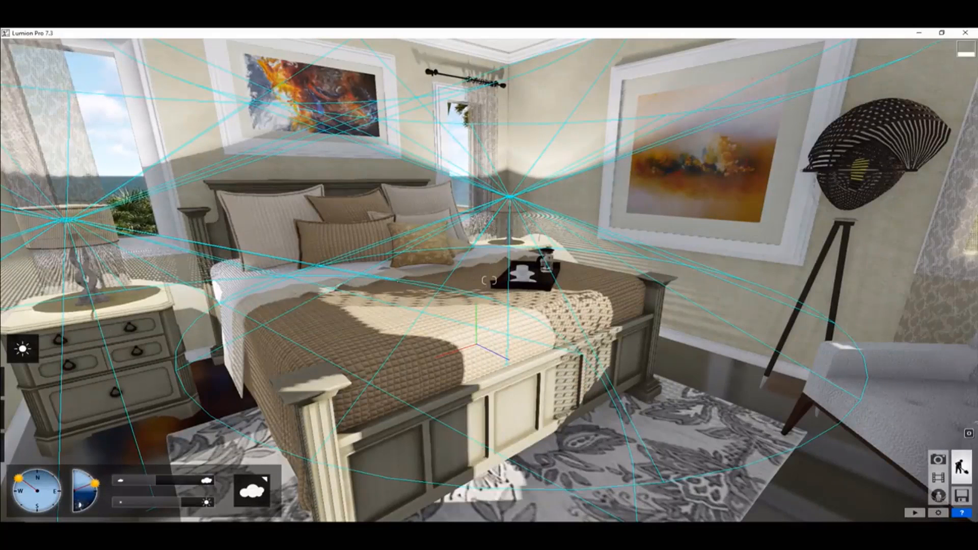
Choose the Lamp03 spotlight from the lights library and place one in a recessed can opening of the bedroom ceiling
{"action": "key", "text": "s"}
{"action": "key", "text": "w"}
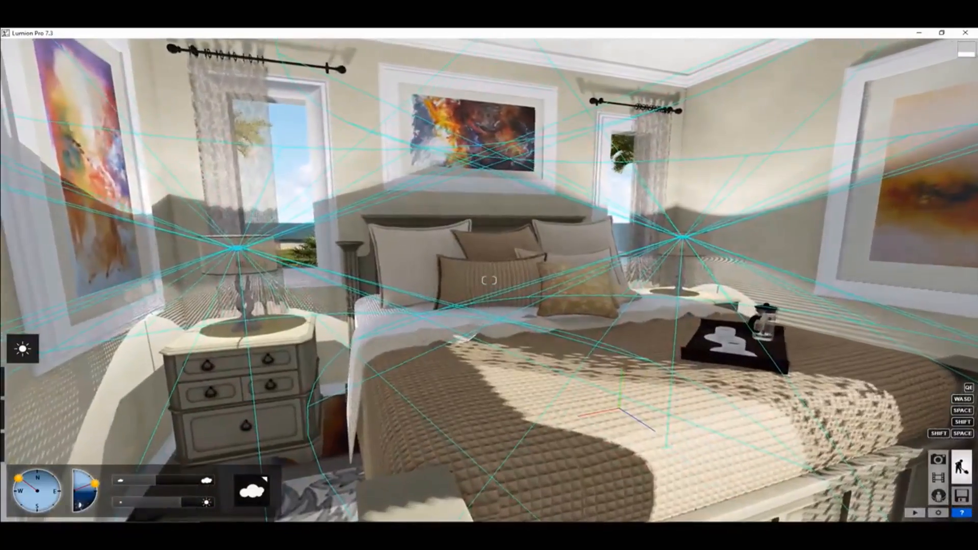
{"action": "right_click_drag", "start_coordinate": [489, 280], "coordinate": [482, 232]}
{"action": "key", "text": "d"}
{"action": "key", "text": "w"}
{"action": "key", "text": "q"}
{"action": "key", "text": "s"}
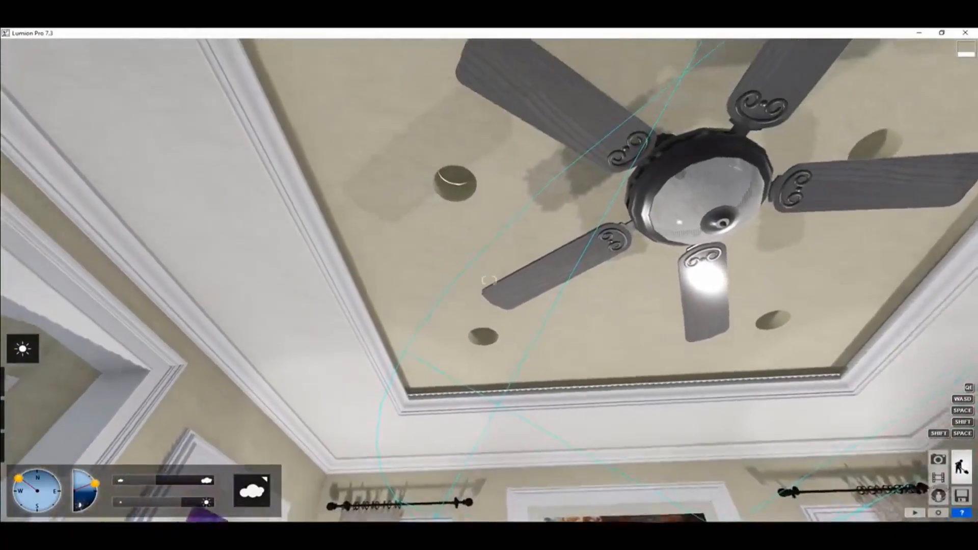
{"action": "right_click_drag", "start_coordinate": [395, 306], "coordinate": [393, 273]}
{"action": "key", "text": "w"}
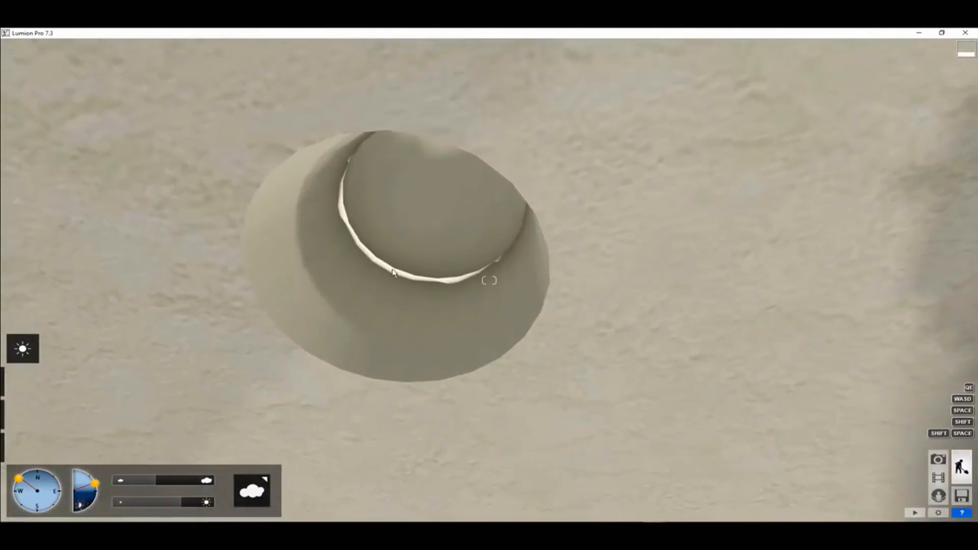
{"action": "left_click", "coordinate": [23, 413]}
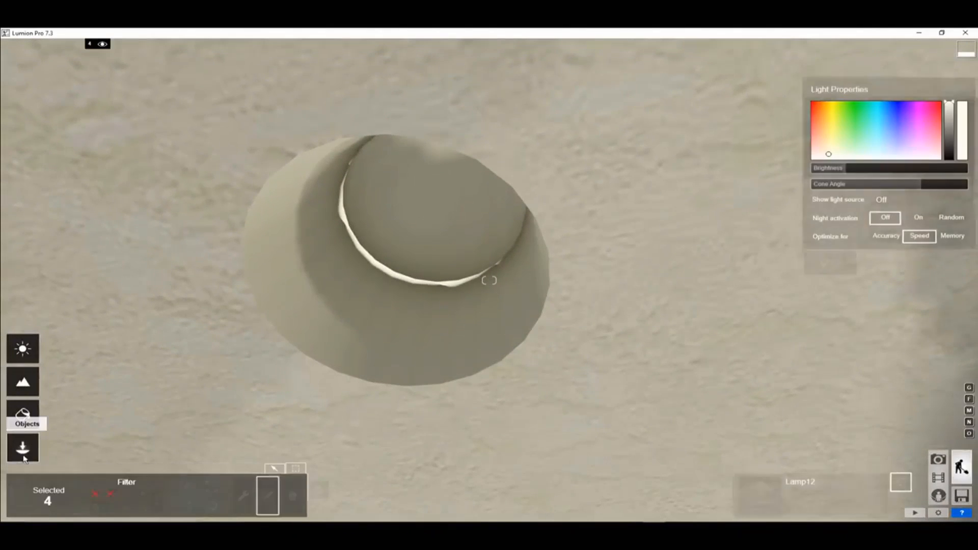
{"action": "left_click", "coordinate": [275, 468]}
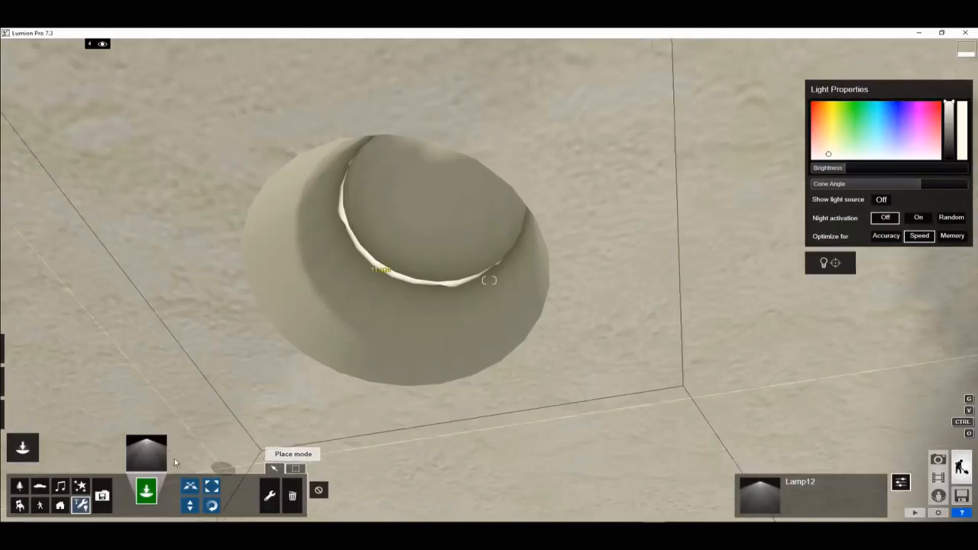
{"action": "left_click", "coordinate": [147, 453]}
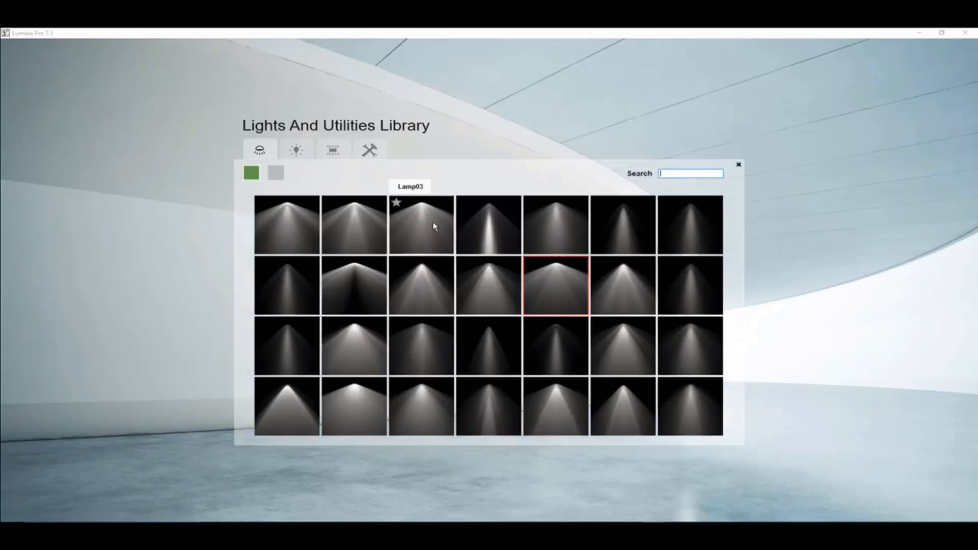
{"action": "left_click", "coordinate": [447, 249]}
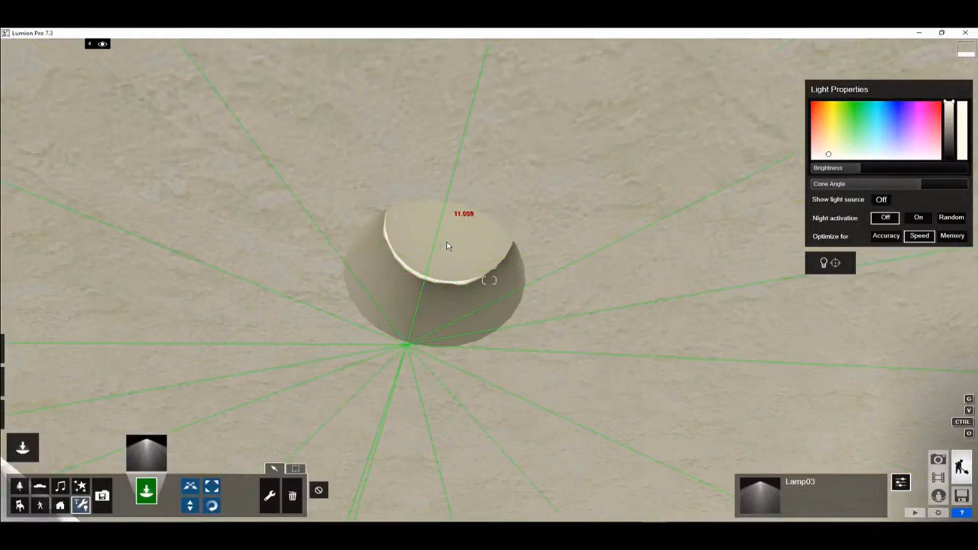
{"action": "left_click_drag", "start_coordinate": [452, 238], "coordinate": [452, 238]}
Adjust the height of the Lamp03 spotlight so it sits at the opening of the recessed ceiling can
{"action": "right_click_drag", "start_coordinate": [452, 238], "coordinate": [440, 357]}
{"action": "key", "text": "s"}
{"action": "key", "text": "s"}
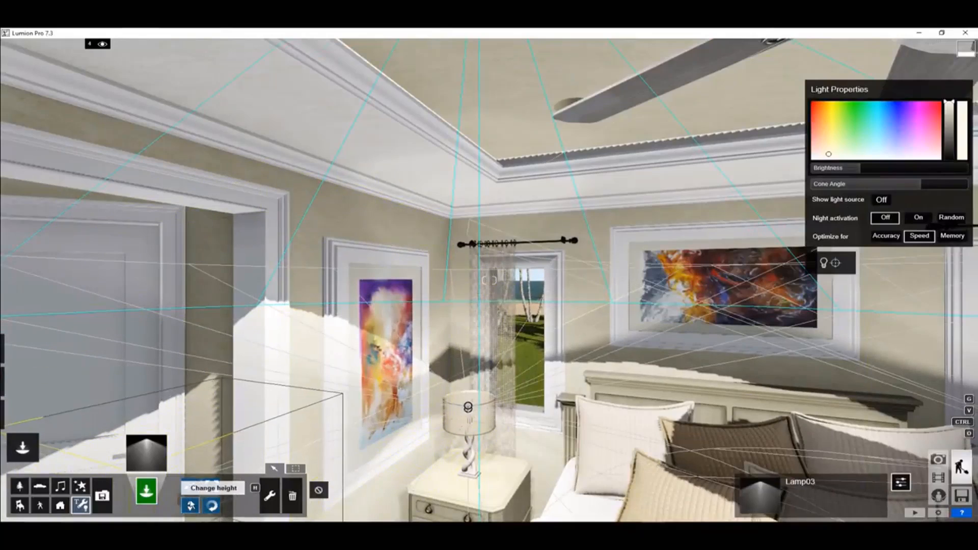
{"action": "left_click", "coordinate": [191, 506]}
{"action": "right_click_drag", "start_coordinate": [443, 230], "coordinate": [476, 76]}
{"action": "key", "text": "s"}
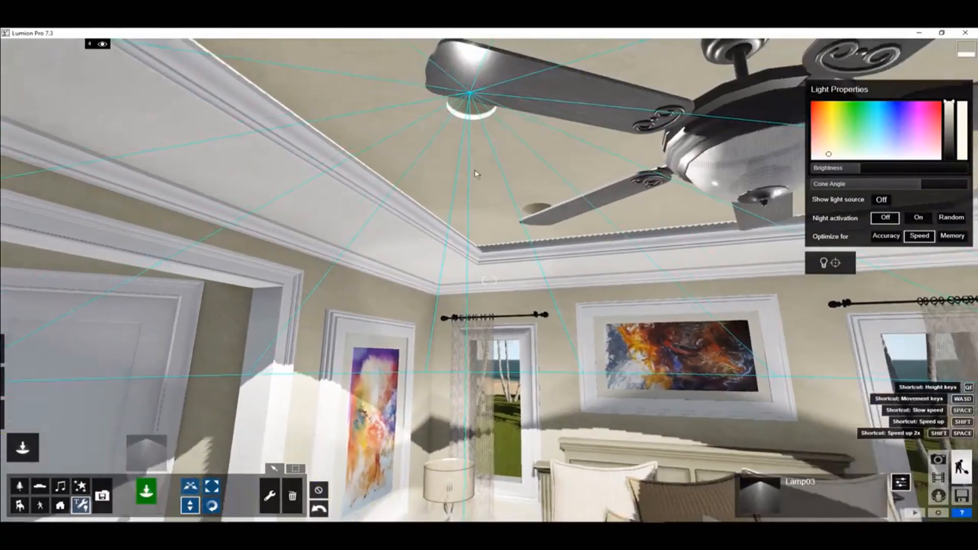
{"action": "left_click_drag", "start_coordinate": [471, 95], "coordinate": [472, 100]}
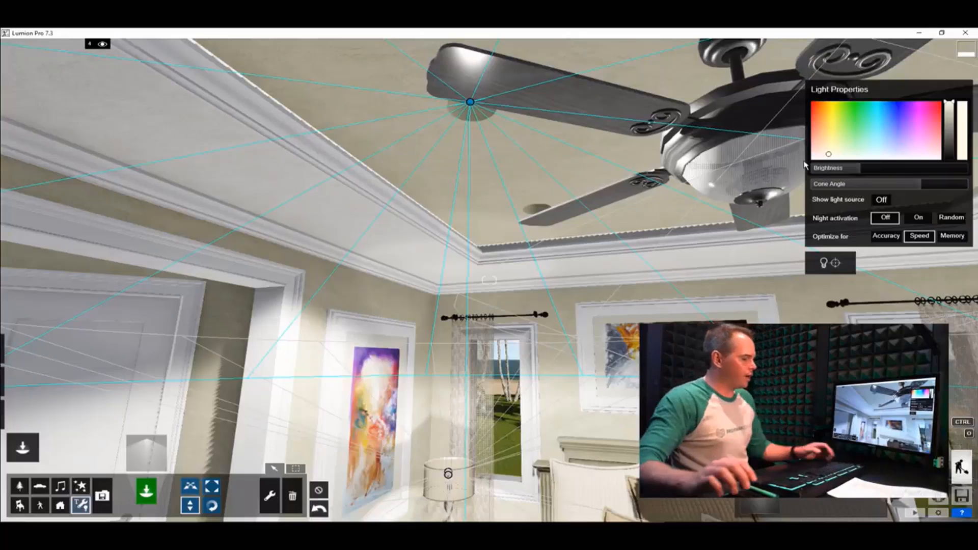
Switch to the SketchUp master suite model and make the CONDOC - Always Off layer visible
{"action": "key", "text": "alt+Tab"}
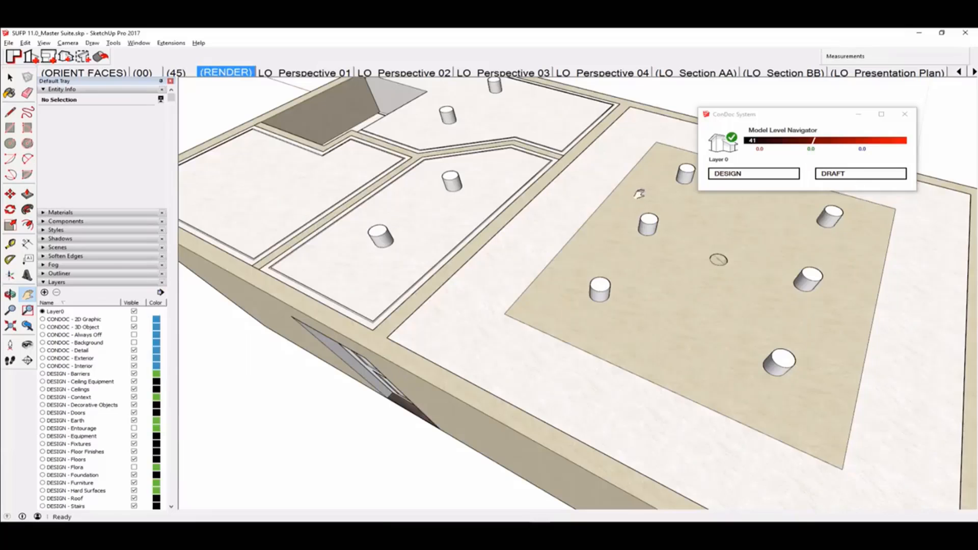
{"action": "scroll", "coordinate": [639, 194], "scroll_direction": "down", "scroll_amount": 4}
{"action": "left_click_drag", "start_coordinate": [639, 193], "coordinate": [540, 249]}
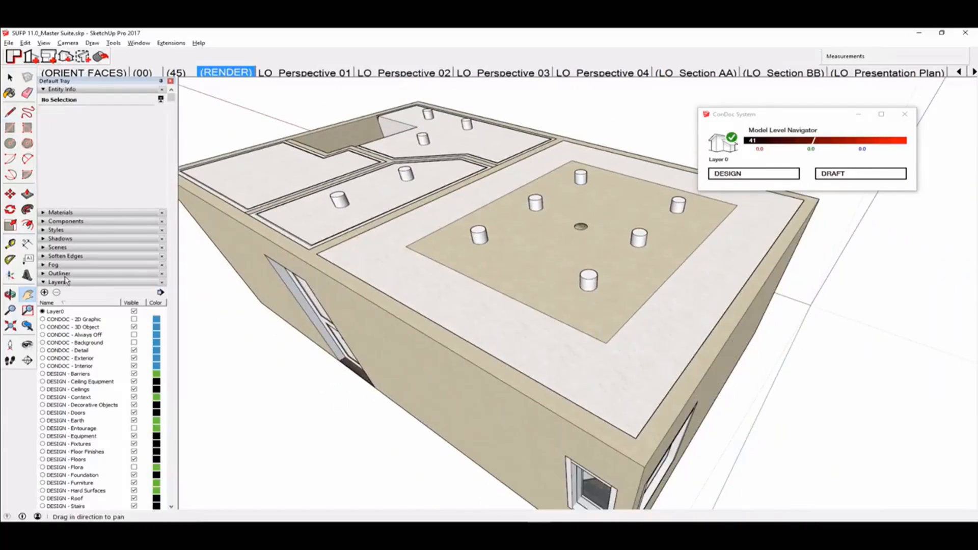
{"action": "left_click", "coordinate": [134, 335]}
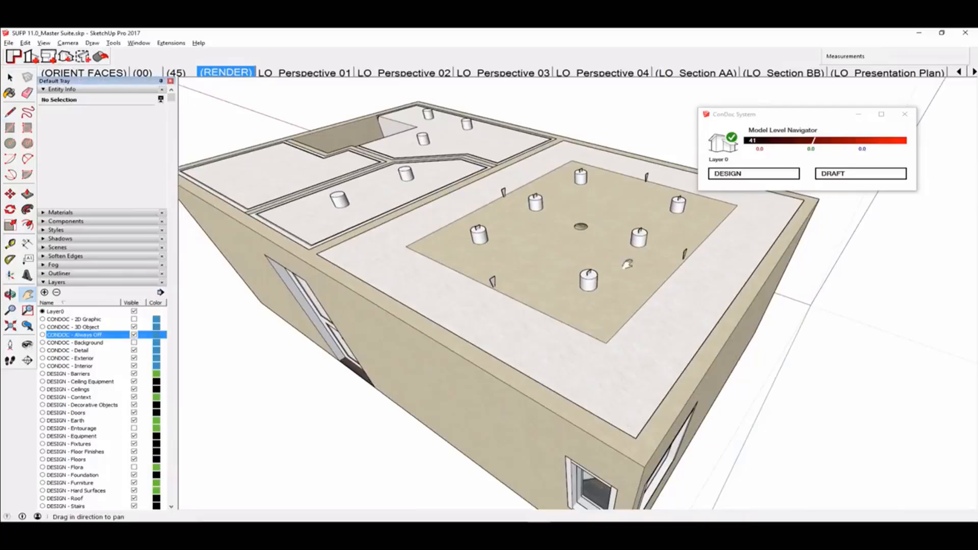
Open the light placeholder component above the ceiling and examine a nested triangular marker and the position of its axes
{"action": "scroll", "coordinate": [627, 262], "scroll_direction": "up", "scroll_amount": 5}
{"action": "middle_click_drag", "start_coordinate": [469, 236], "coordinate": [724, 252]}
{"action": "double_click", "coordinate": [771, 223]}
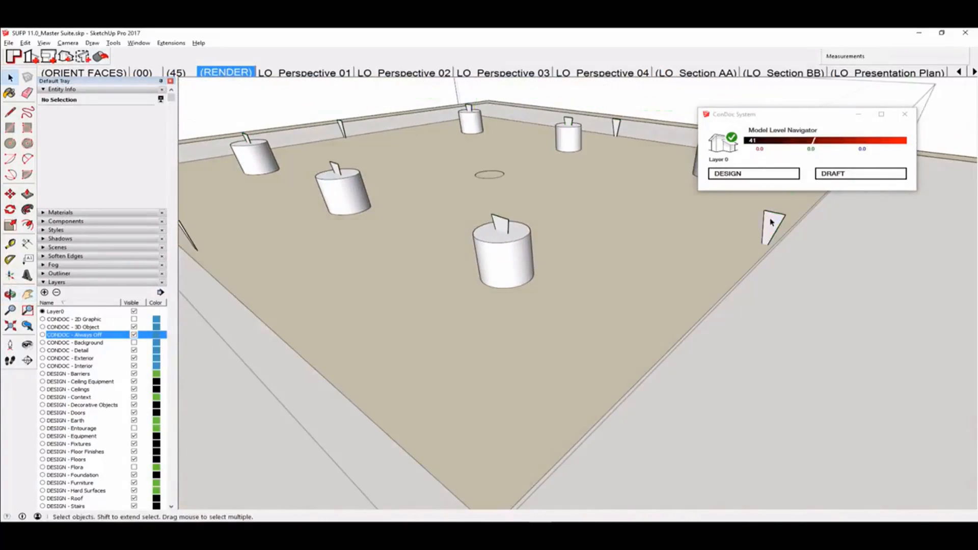
{"action": "left_click", "coordinate": [771, 223]}
{"action": "key", "text": "h"}
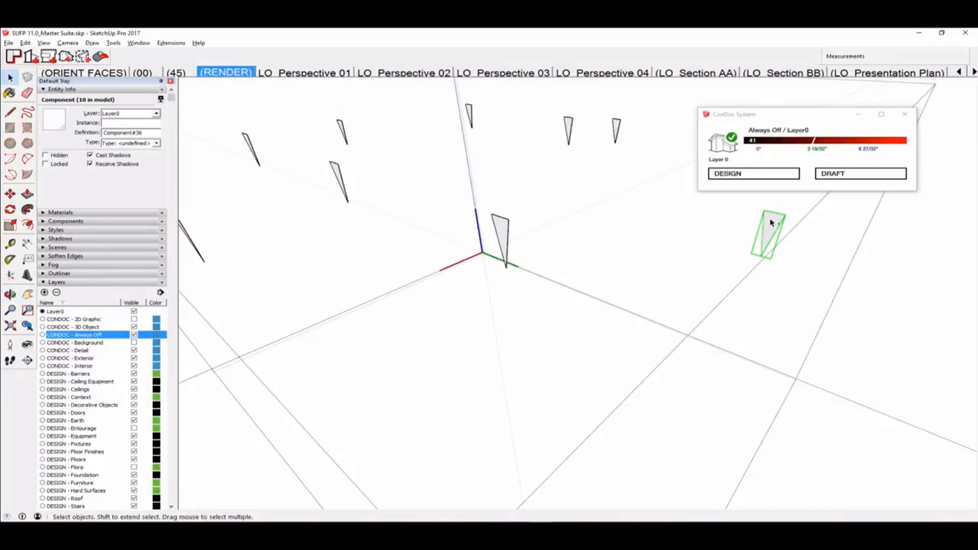
{"action": "left_click", "coordinate": [504, 234]}
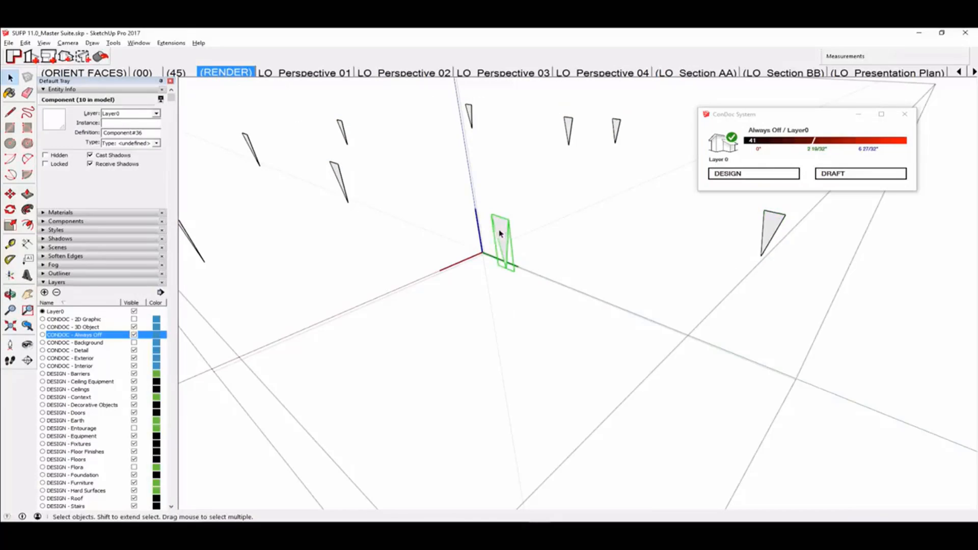
{"action": "double_click", "coordinate": [500, 233]}
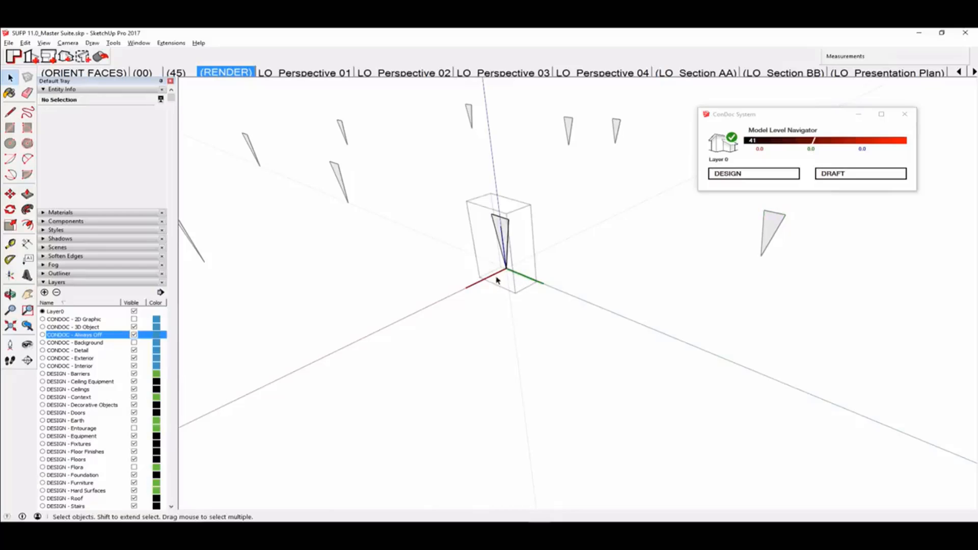
{"action": "key", "text": "Escape"}
{"action": "key", "text": "Escape"}
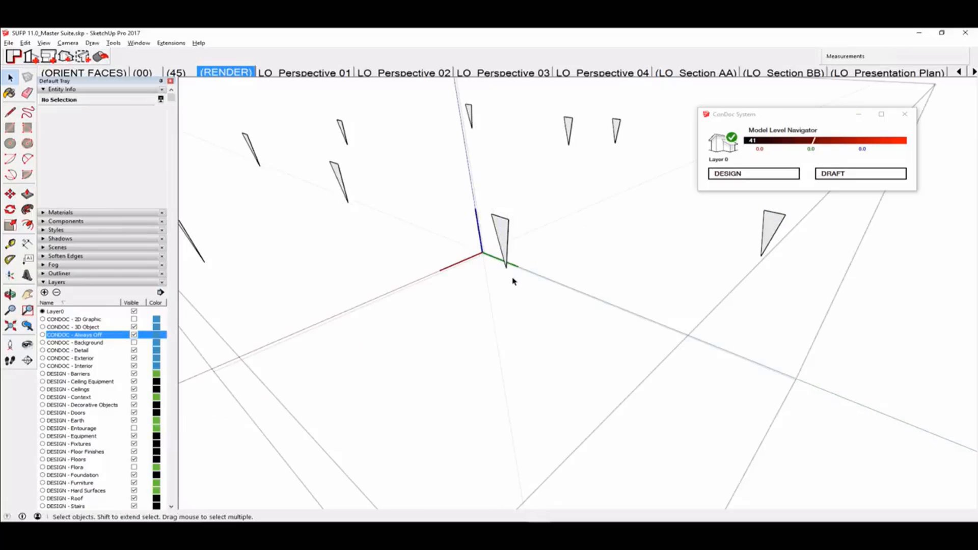
Save the light placeholder component as "BD_ Capturing Lumion Interiors - Master Suite Lights.skp" in the Desktop TEMP folder
{"action": "middle_click_drag", "start_coordinate": [513, 277], "coordinate": [262, 238]}
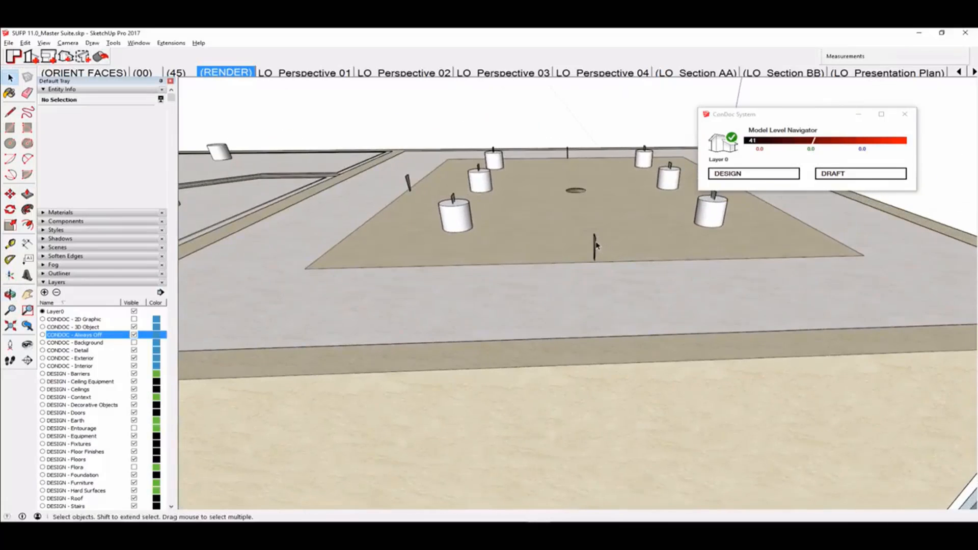
{"action": "left_click", "coordinate": [597, 245]}
{"action": "mouse_move", "coordinate": [596, 245]}
{"action": "middle_mouse_down"}
{"action": "mouse_move", "coordinate": [601, 284]}
{"action": "mouse_move", "coordinate": [428, 284]}
{"action": "mouse_move", "coordinate": [555, 265]}
{"action": "mouse_move", "coordinate": [522, 241]}
{"action": "middle_mouse_up"}
{"action": "right_click", "coordinate": [497, 226]}
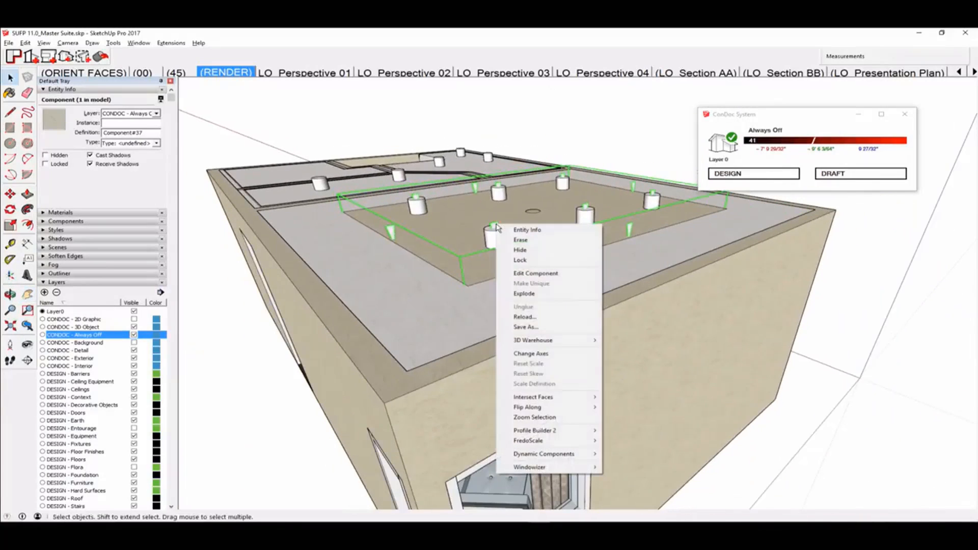
{"action": "left_click", "coordinate": [544, 329]}
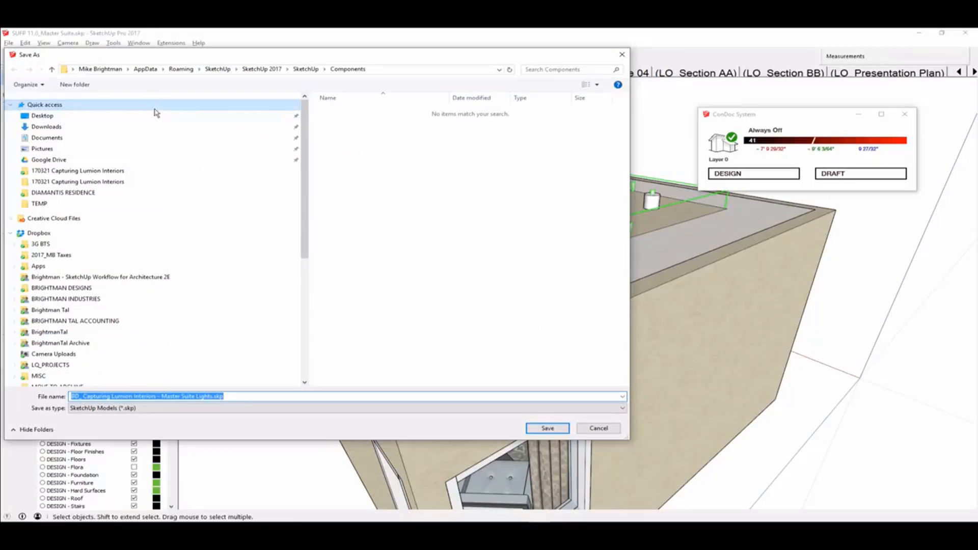
{"action": "left_click", "coordinate": [43, 116]}
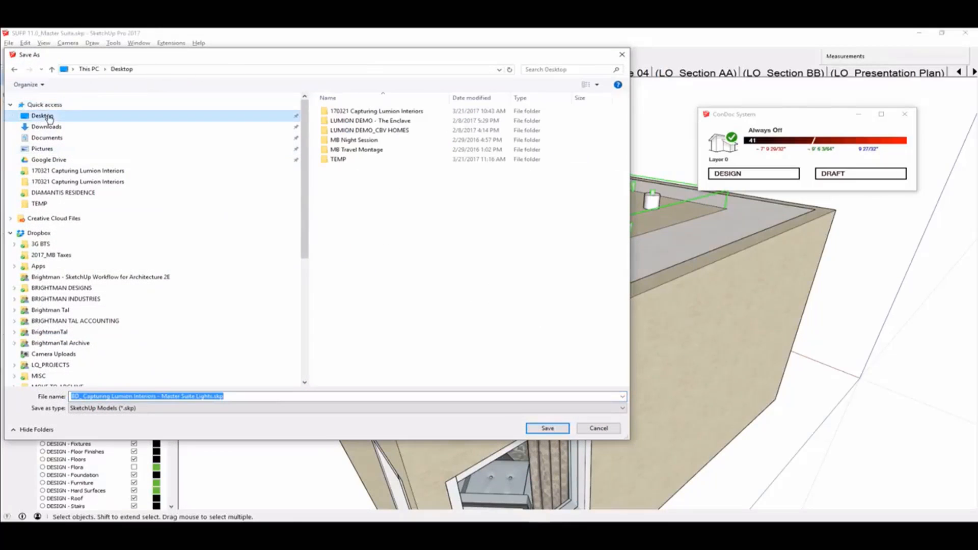
{"action": "double_click", "coordinate": [351, 162]}
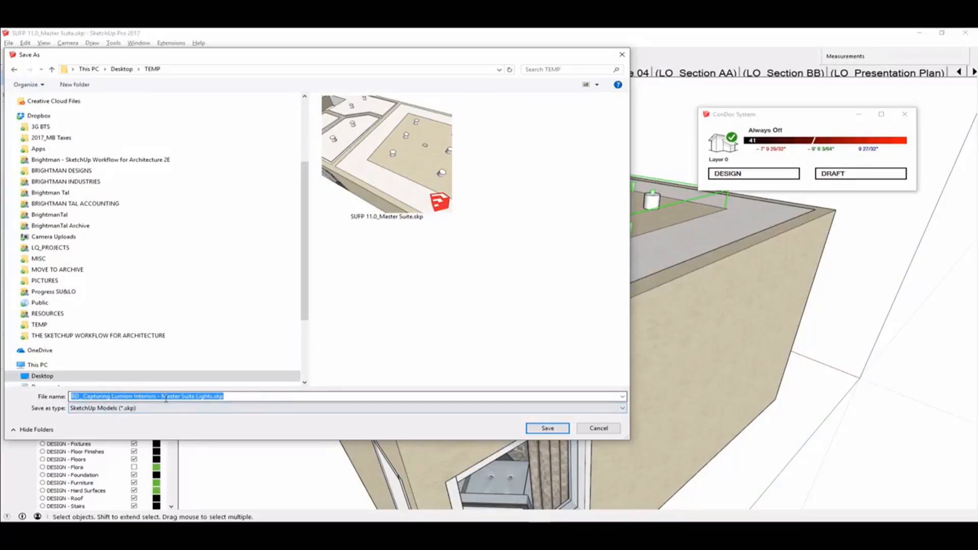
{"action": "left_click", "coordinate": [547, 428]}
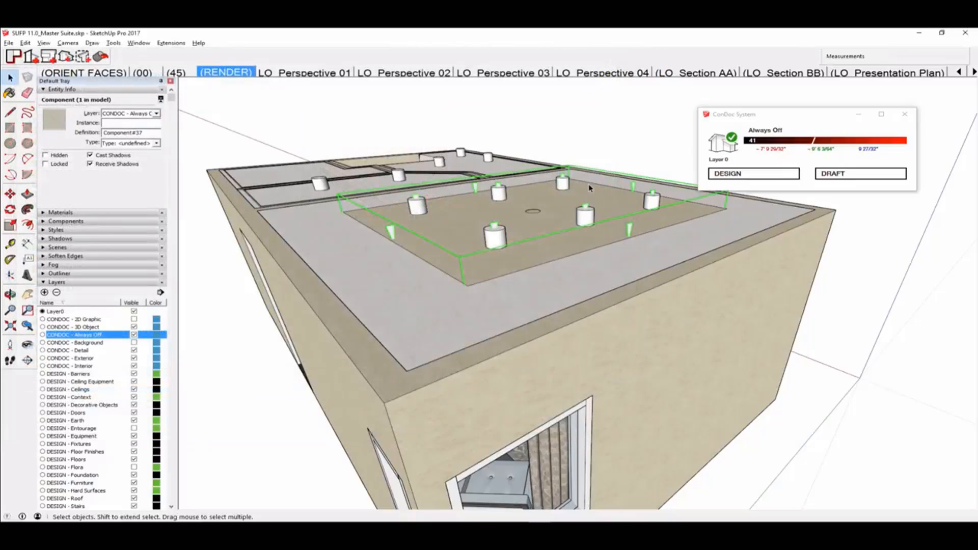
Switch to Lumion, import "BD_ Capturing Lumion Interiors - Master Suite Lights.skp" from the TEMP folder, and place it on the grass beside the house
{"action": "key", "text": "alt+Tab"}
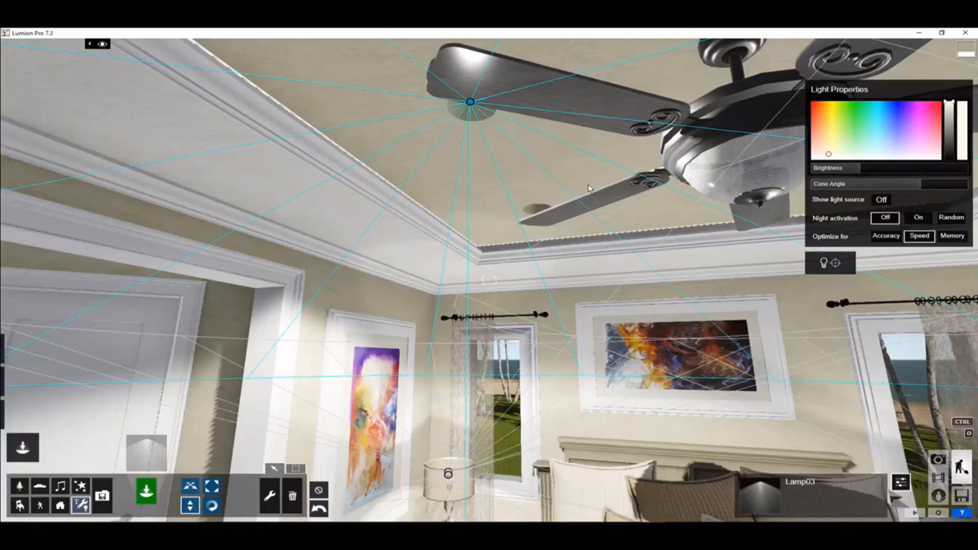
{"action": "key", "text": "s"}
{"action": "right_click_drag", "start_coordinate": [836, 435], "coordinate": [892, 499]}
{"action": "key", "text": "q"}
{"action": "key", "text": "s"}
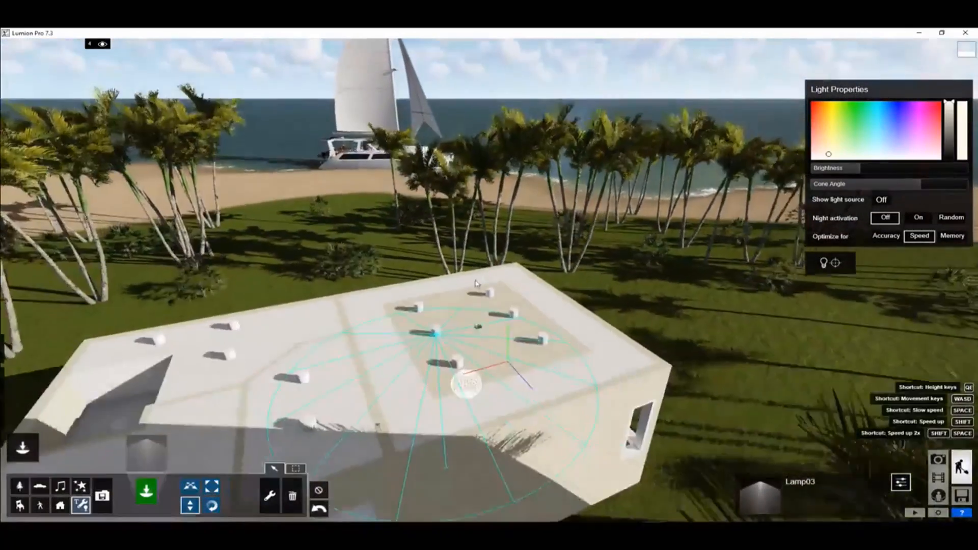
{"action": "left_click", "coordinate": [102, 495]}
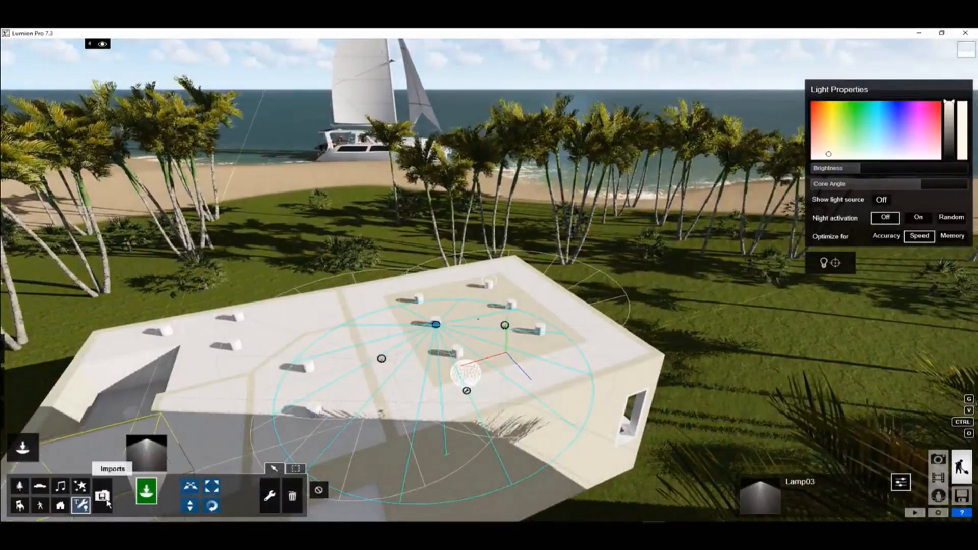
{"action": "left_click", "coordinate": [147, 455]}
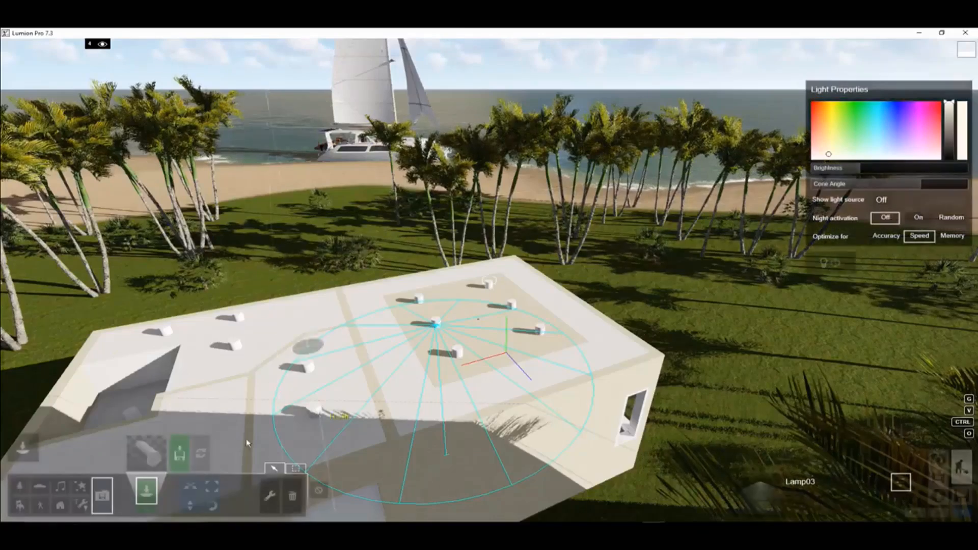
{"action": "left_click", "coordinate": [179, 452]}
{"action": "left_click", "coordinate": [275, 241]}
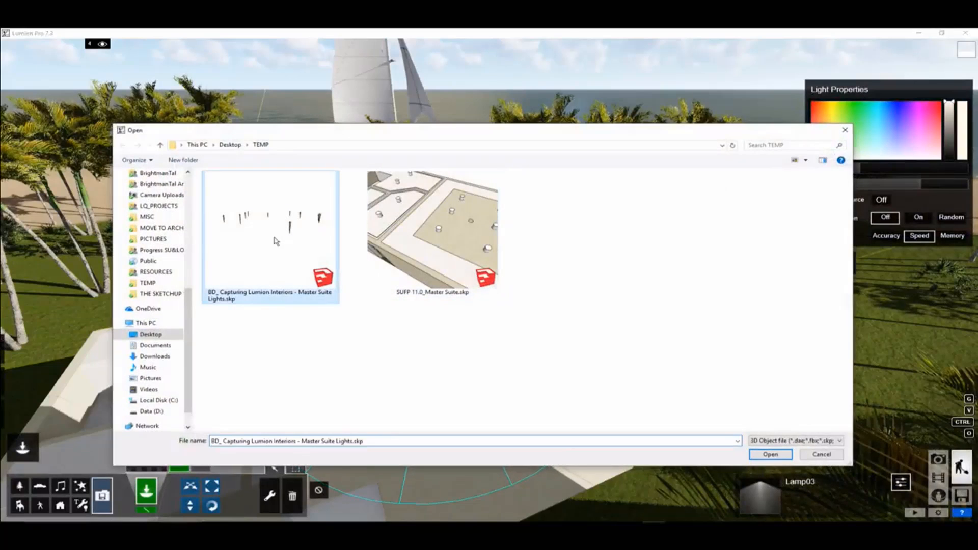
{"action": "left_click", "coordinate": [778, 459]}
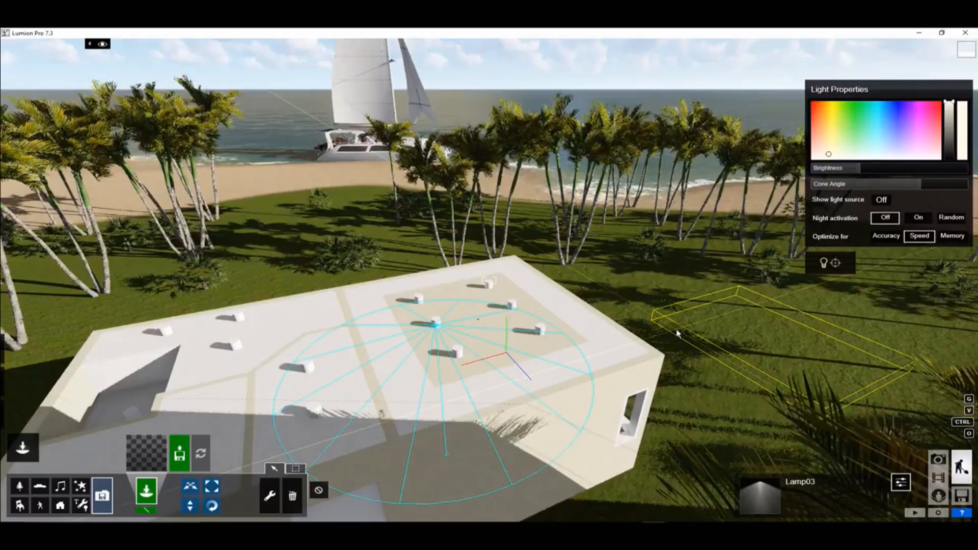
{"action": "left_click", "coordinate": [678, 334]}
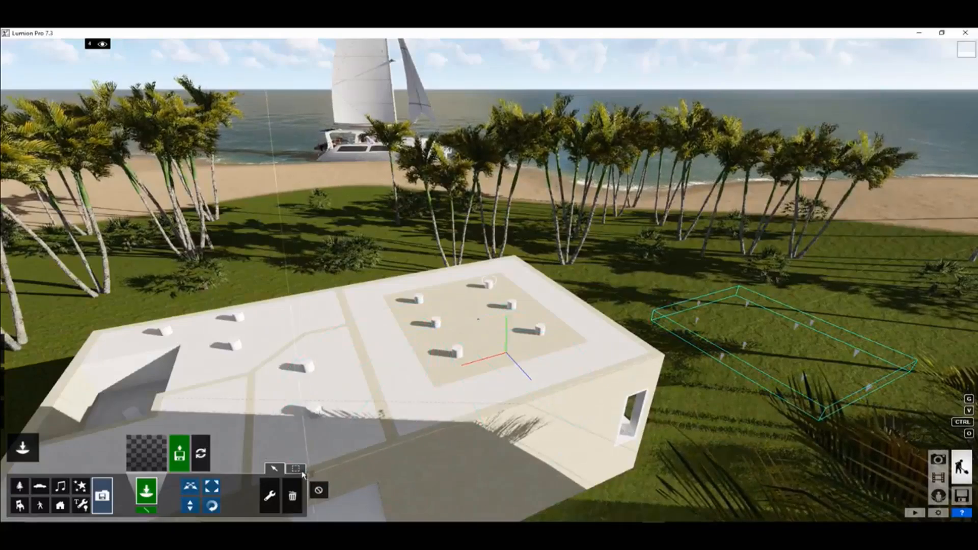
Set the imported placeholder model's position to X 0, Y 5 and Z 0 ft
{"action": "left_click", "coordinate": [274, 468]}
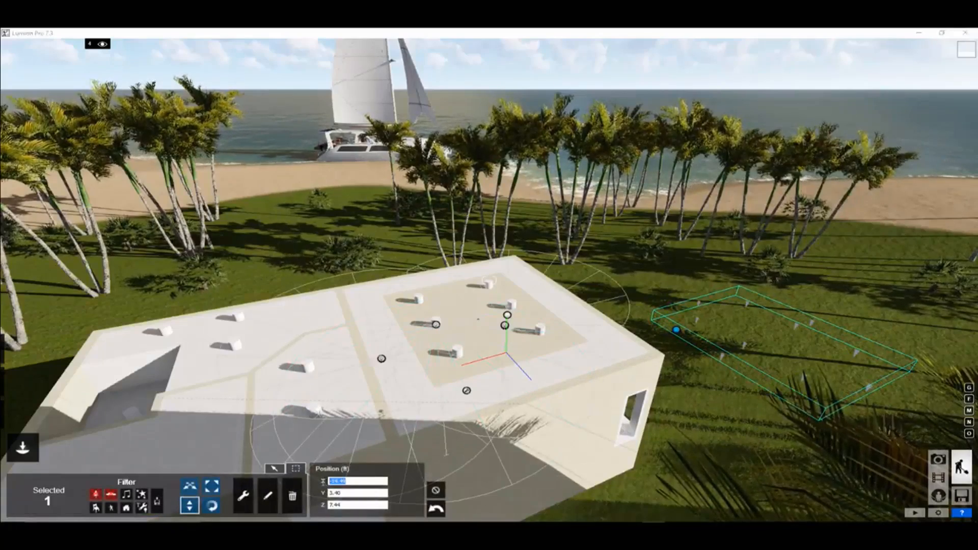
{"action": "type", "text": "0"}
{"action": "left_click", "coordinate": [345, 493]}
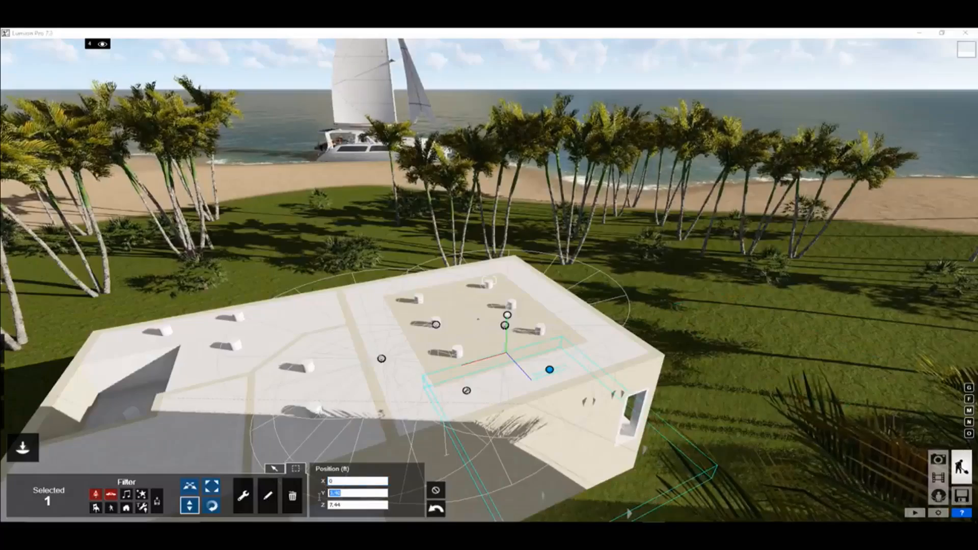
{"action": "type", "text": "5"}
{"action": "left_click", "coordinate": [321, 506]}
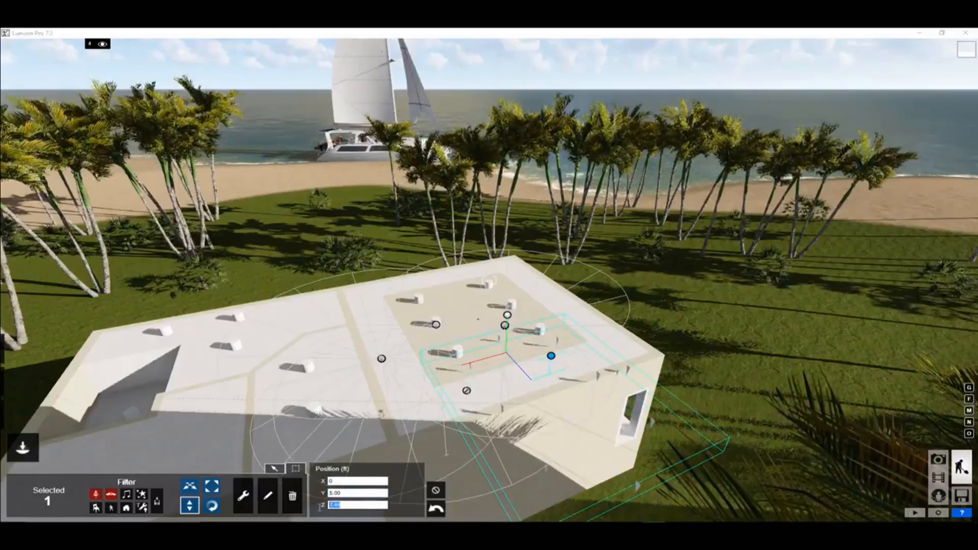
{"action": "type", "text": "0"}
{"action": "key", "text": "Return"}
Examine how the imported light placeholders line up with the recessed cans above the bedroom ceiling
{"action": "key", "text": "w"}
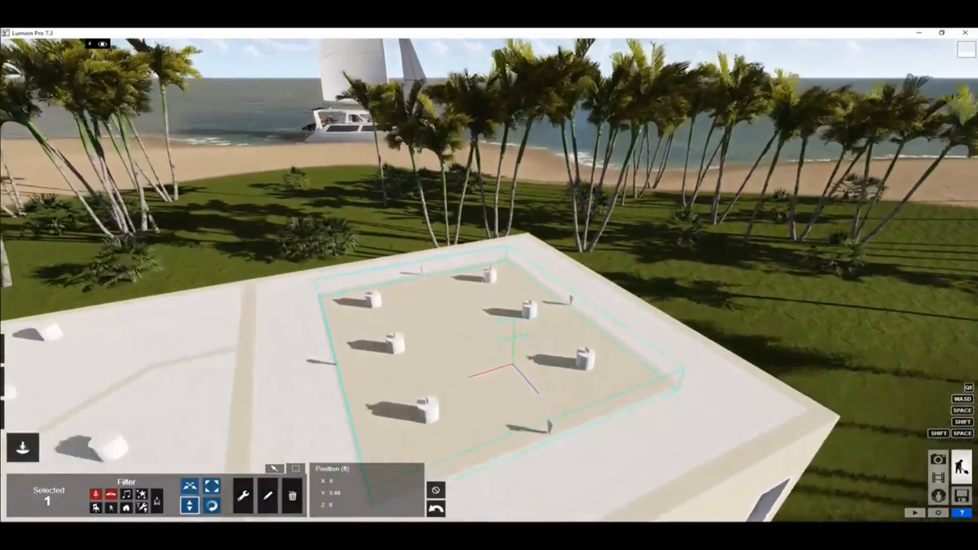
{"action": "key", "text": "w"}
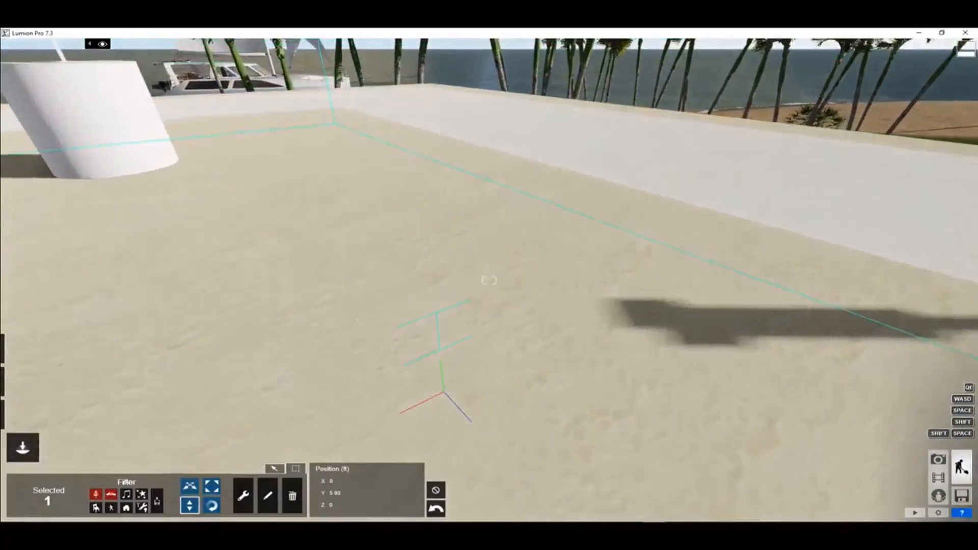
{"action": "key", "text": "s"}
{"action": "key", "text": "w"}
{"action": "key", "text": "s"}
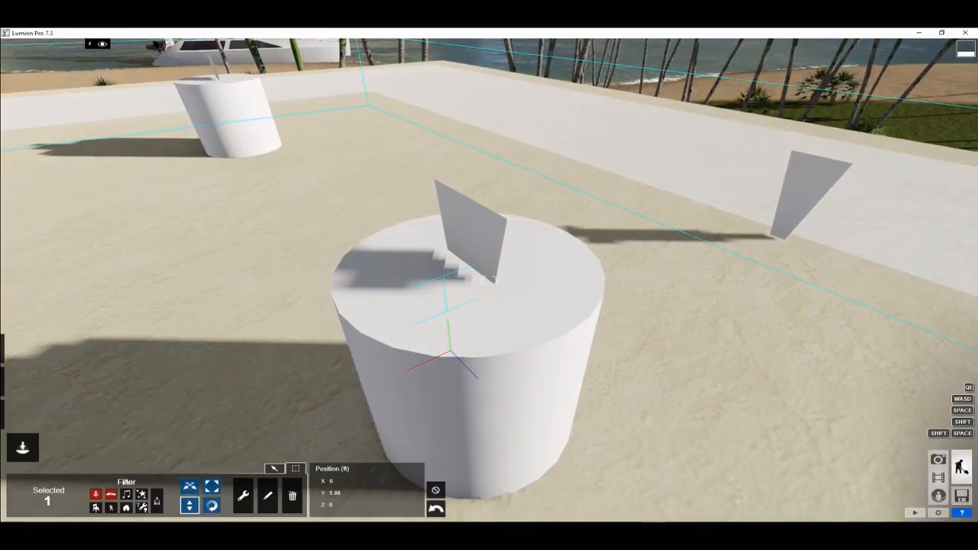
{"action": "key", "text": "d"}
{"action": "key", "text": "d"}
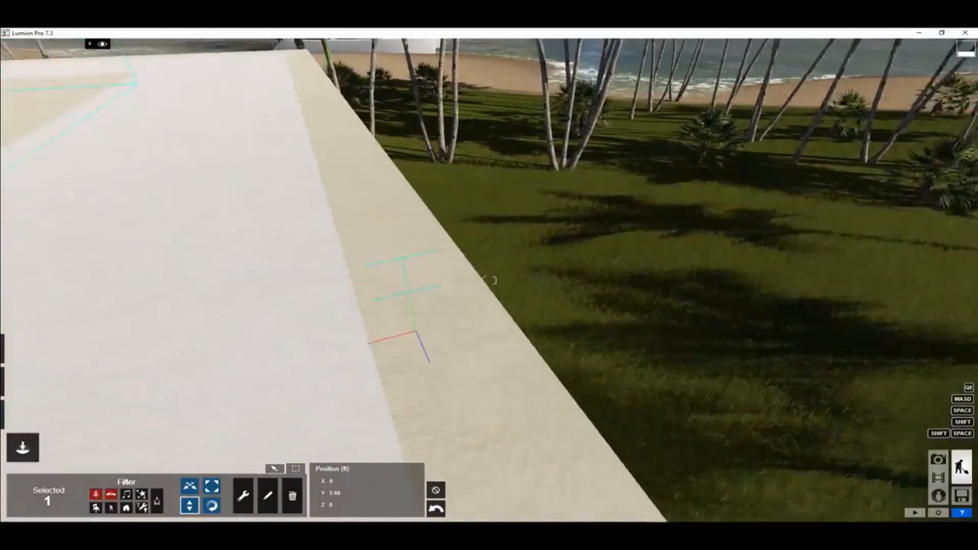
{"action": "key", "text": "s"}
{"action": "key", "text": "w"}
{"action": "right_click_drag", "start_coordinate": [683, 352], "coordinate": [642, 353]}
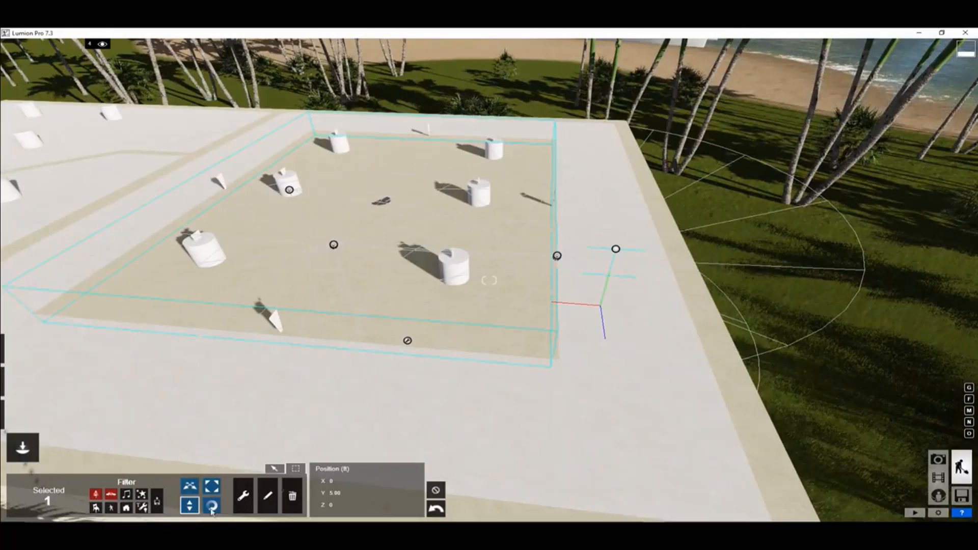
Place the current Lamp03 light on all nodes of the imported placeholder model
{"action": "left_click", "coordinate": [245, 495]}
{"action": "key", "text": "s"}
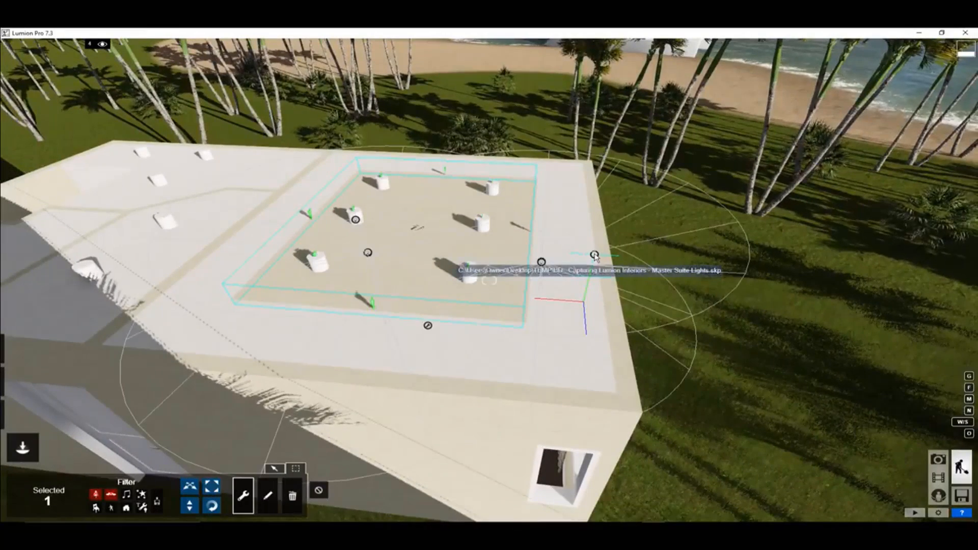
{"action": "left_click", "coordinate": [594, 255]}
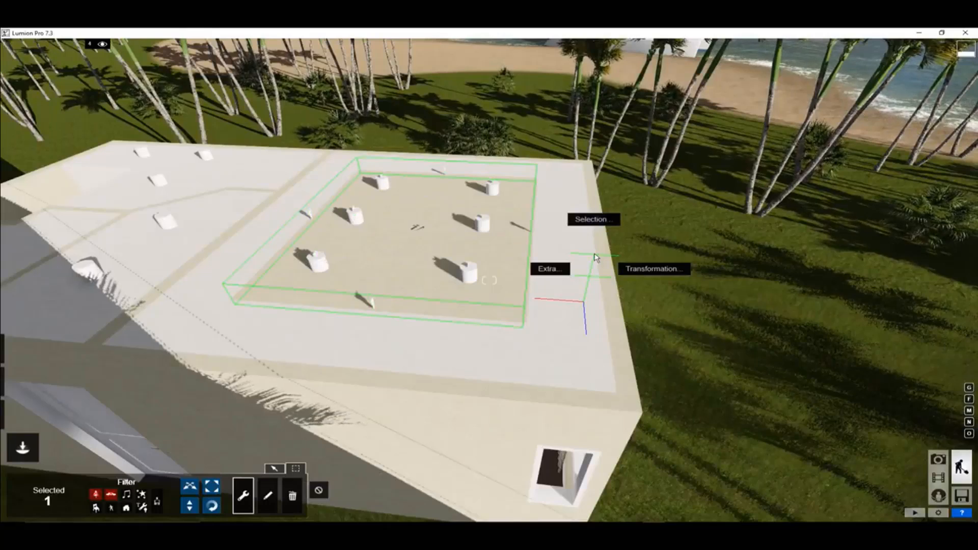
{"action": "left_click", "coordinate": [548, 270]}
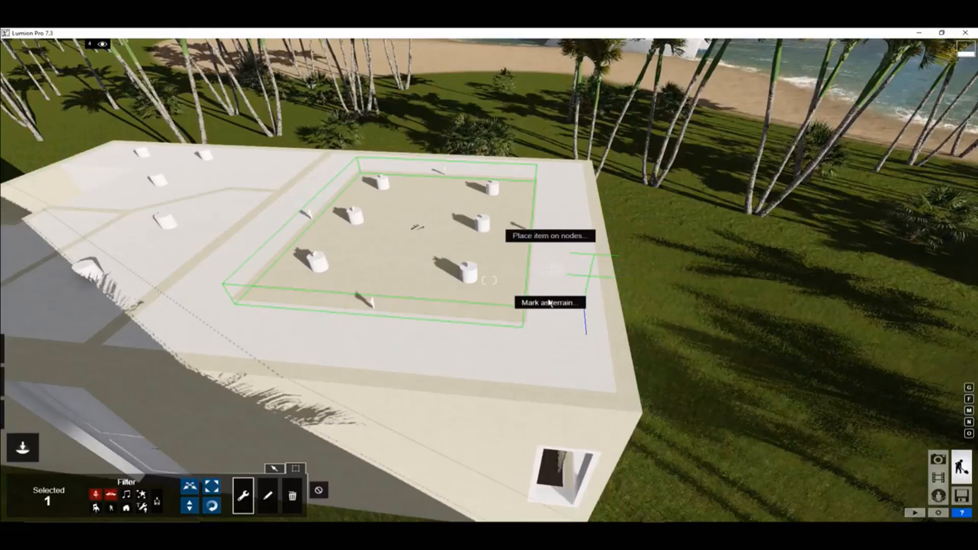
{"action": "left_click", "coordinate": [550, 236]}
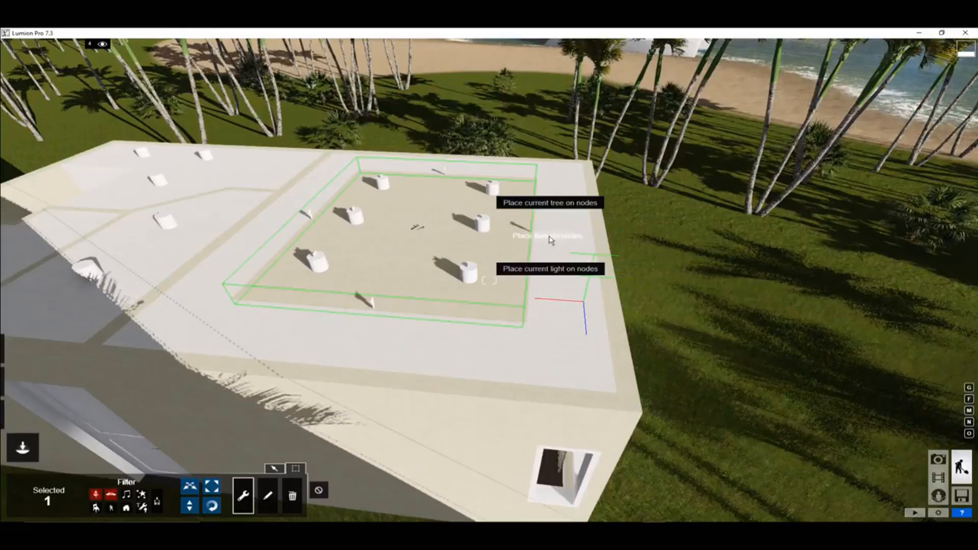
{"action": "left_click", "coordinate": [555, 270]}
Examine the bedroom walls and tray ceiling under the spotlights placed on the nodes
{"action": "key", "text": "s"}
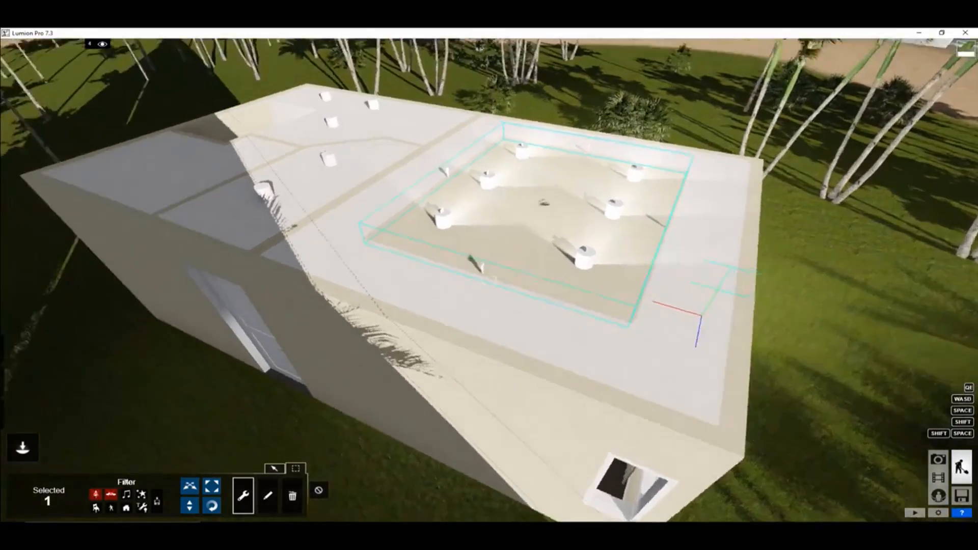
{"action": "key", "text": "w"}
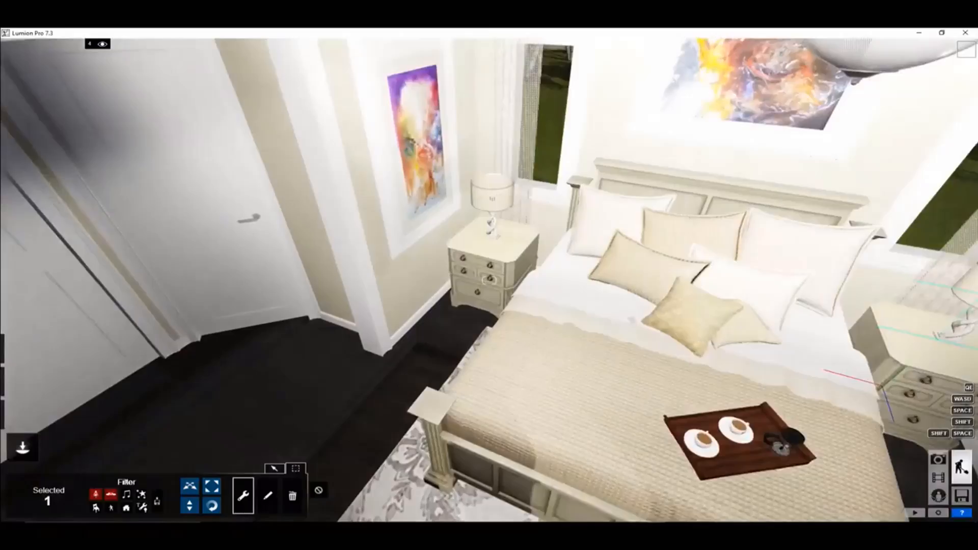
{"action": "key", "text": "w"}
{"action": "right_click_drag", "start_coordinate": [489, 280], "coordinate": [586, 158]}
{"action": "key", "text": "s"}
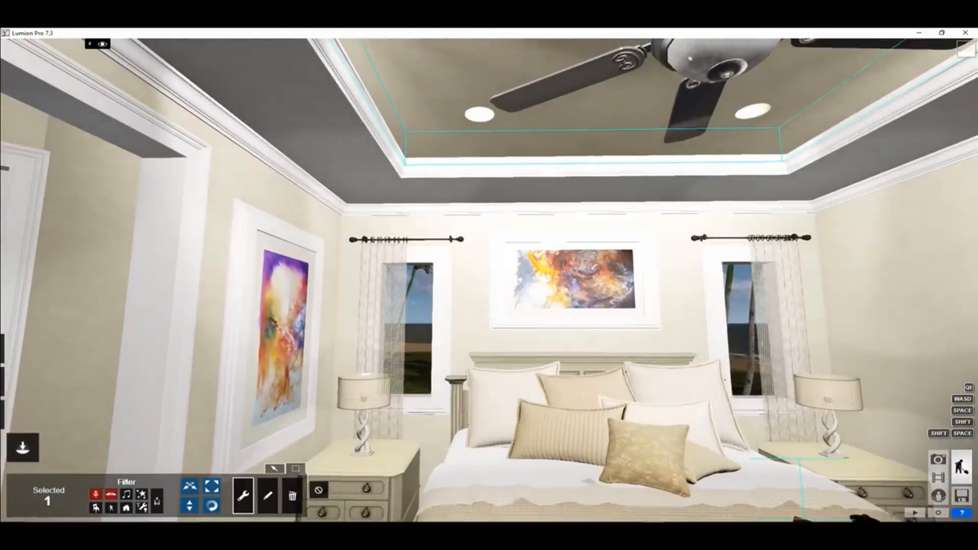
{"action": "key", "text": "s"}
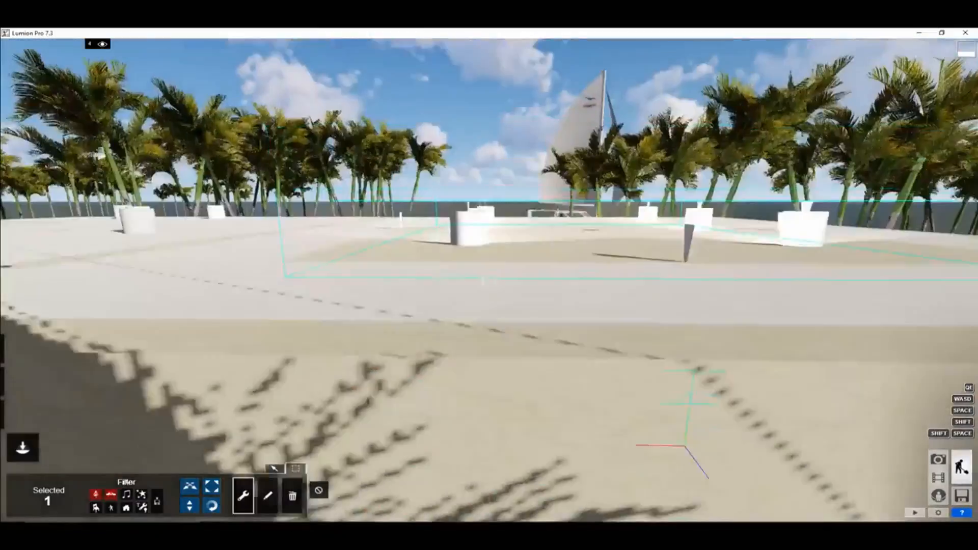
Delete the imported light placeholder model from above the roof, keeping the spotlights
{"action": "key", "text": "q"}
{"action": "right_click_drag", "start_coordinate": [309, 278], "coordinate": [314, 391]}
{"action": "key", "text": "d"}
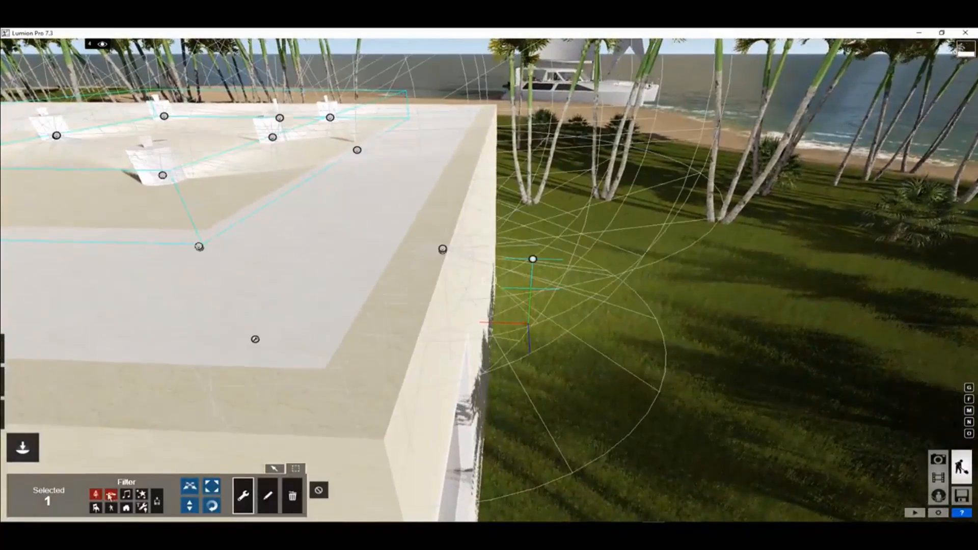
{"action": "left_click", "coordinate": [292, 495]}
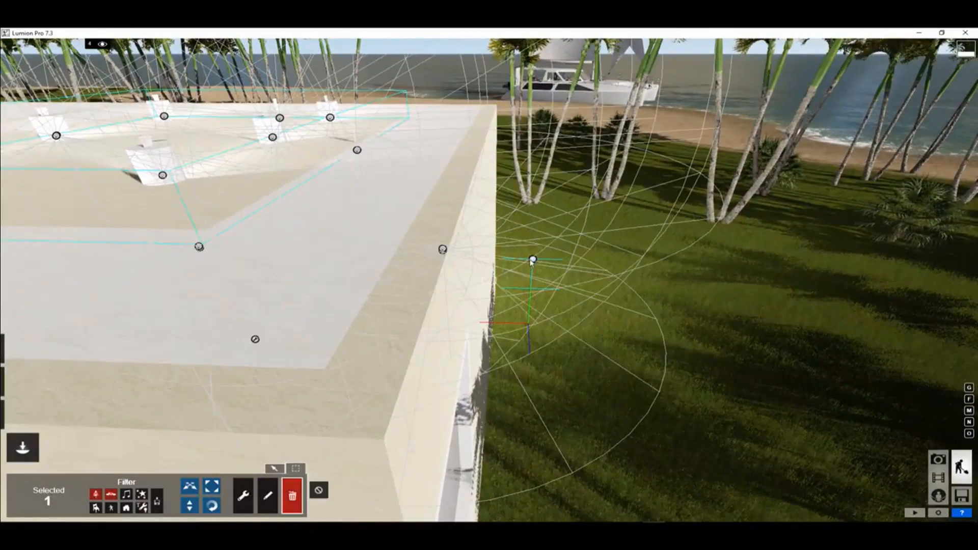
{"action": "left_click", "coordinate": [533, 260]}
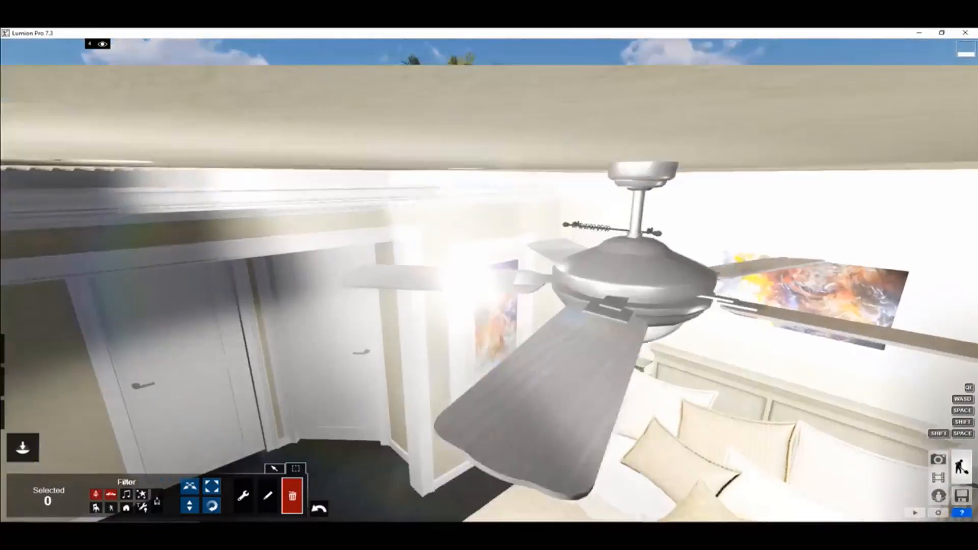
Examine the lit bedroom and the spotlights at the recessed cans around the ceiling fan
{"action": "key", "text": "w"}
{"action": "key", "text": "e"}
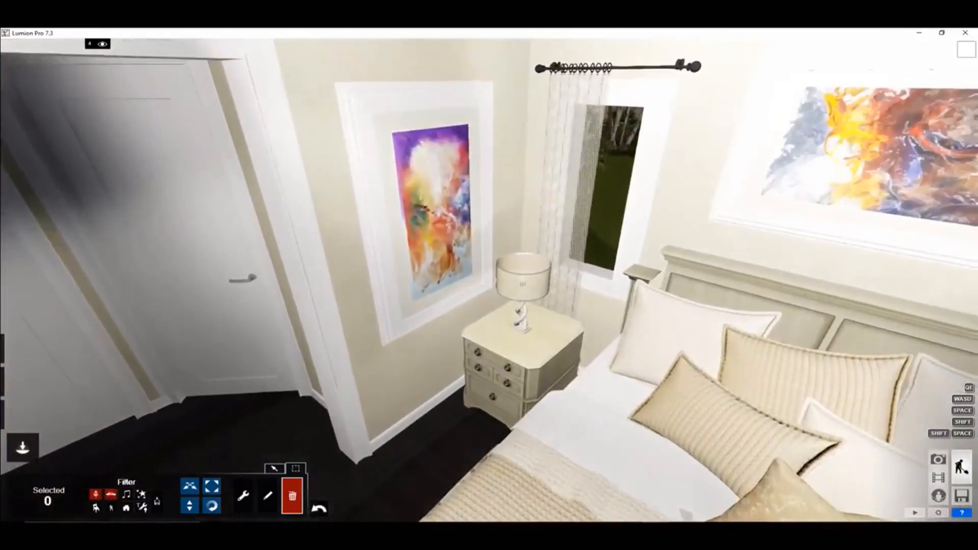
{"action": "right_click_drag", "start_coordinate": [490, 280], "coordinate": [553, 264]}
{"action": "key", "text": "s"}
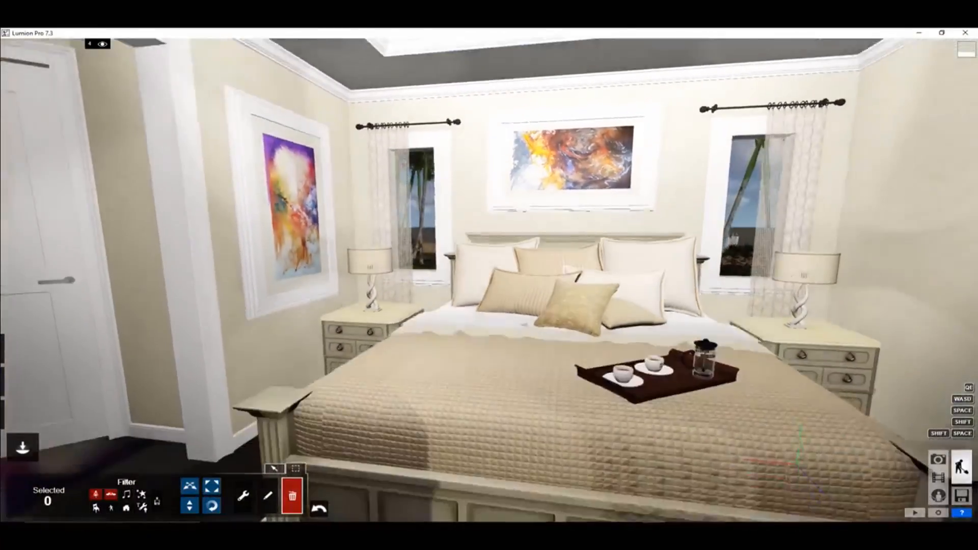
{"action": "key", "text": "e"}
{"action": "right_click_drag", "start_coordinate": [490, 281], "coordinate": [542, 222]}
{"action": "right_click_drag", "start_coordinate": [472, 295], "coordinate": [502, 255]}
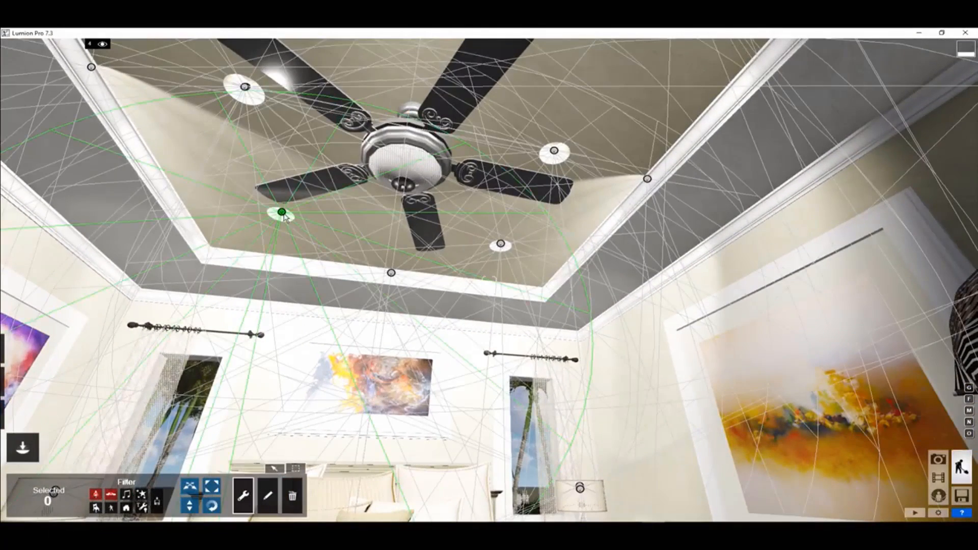
Select all similar spotlights around the tray ceiling and change their orientation so the beams aim down into the room
{"action": "left_click", "coordinate": [283, 214]}
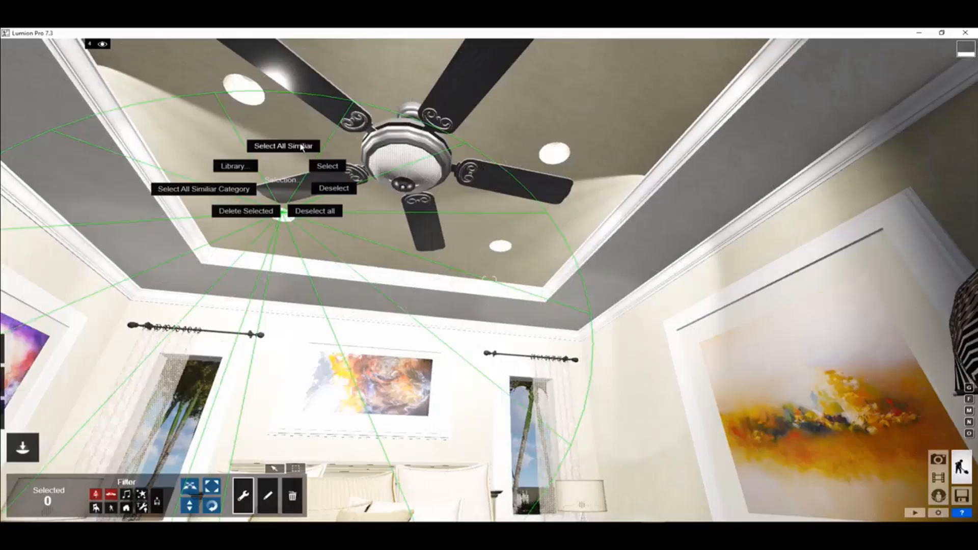
{"action": "left_click", "coordinate": [302, 147]}
{"action": "right_click_drag", "start_coordinate": [334, 149], "coordinate": [337, 183]}
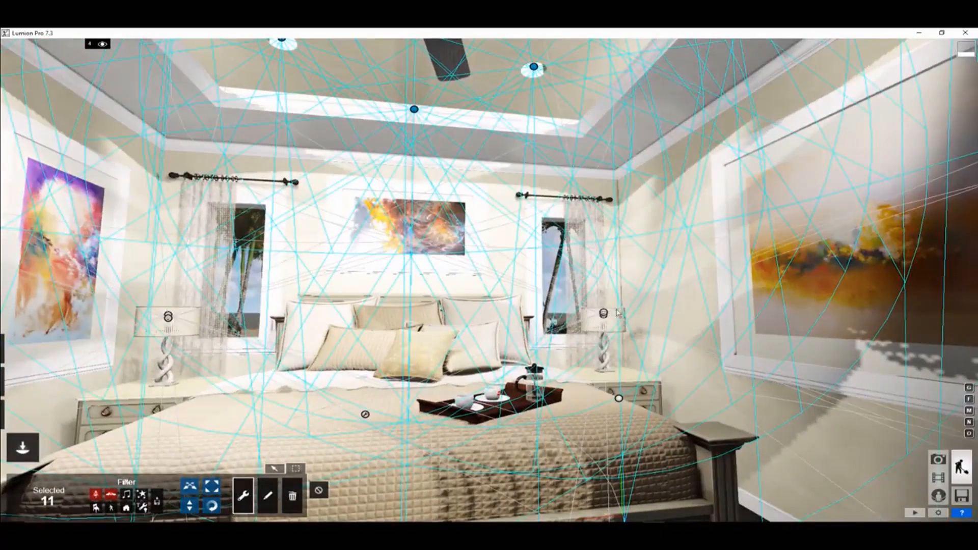
{"action": "key", "text": "s"}
{"action": "right_click_drag", "start_coordinate": [556, 414], "coordinate": [562, 390]}
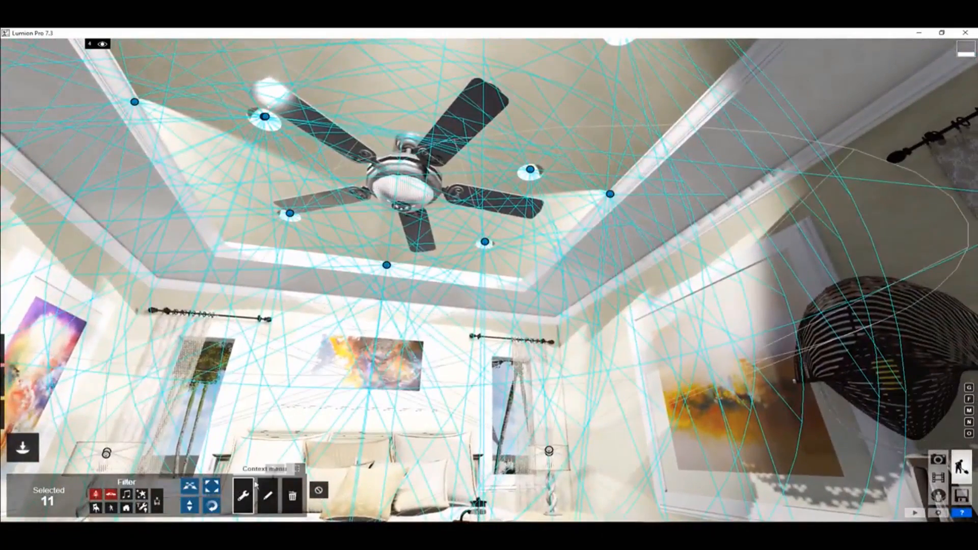
{"action": "left_click", "coordinate": [212, 505]}
{"action": "left_click_drag", "start_coordinate": [370, 494], "coordinate": [392, 495]}
{"action": "right_click_drag", "start_coordinate": [403, 397], "coordinate": [398, 392]}
{"action": "key", "text": "w"}
{"action": "key", "text": "s"}
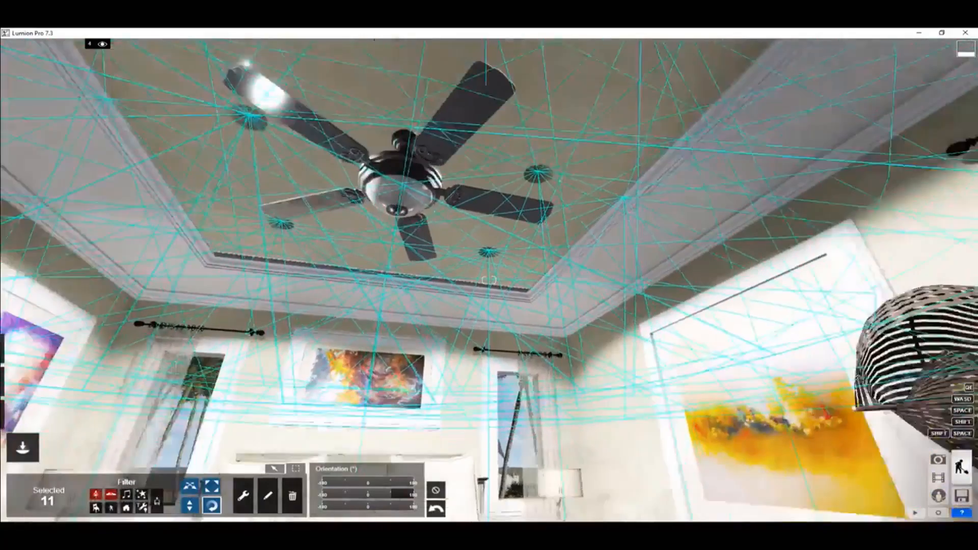
{"action": "key", "text": "s"}
Lower the brightness of the selected Lamp03 spotlights, trying 100 and settling slightly below it
{"action": "left_click", "coordinate": [277, 495]}
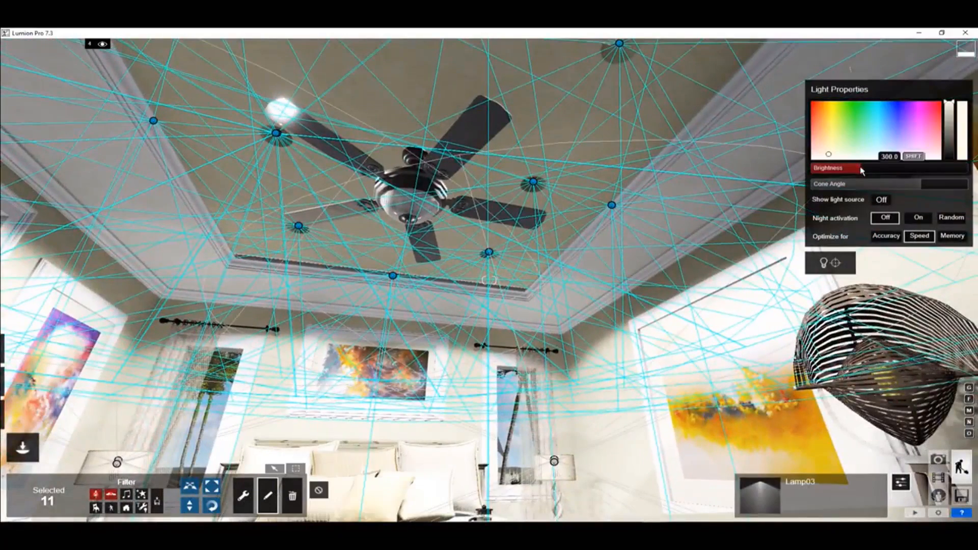
{"action": "right_click_drag", "start_coordinate": [622, 275], "coordinate": [600, 358]}
{"action": "key", "text": "s"}
{"action": "key", "text": "w"}
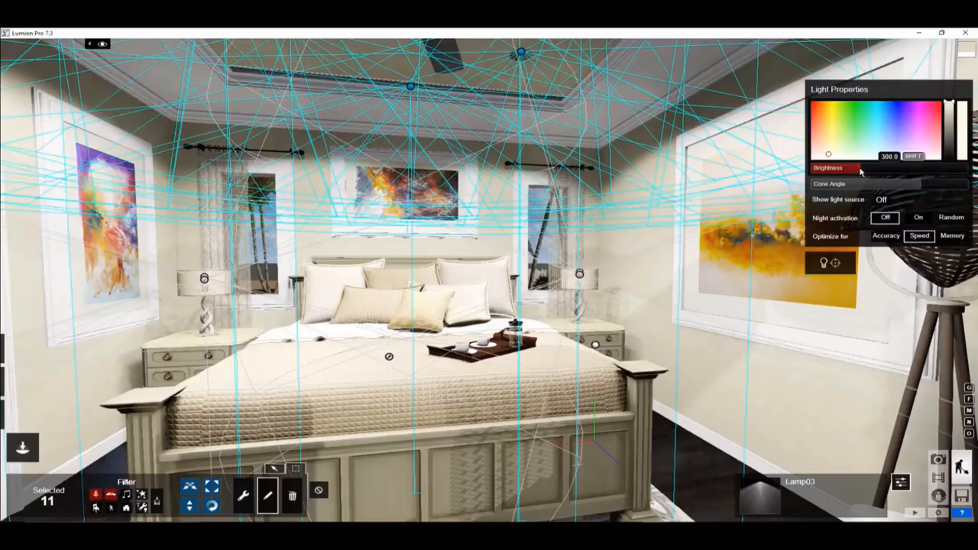
{"action": "left_click_drag", "start_coordinate": [861, 170], "coordinate": [859, 169]}
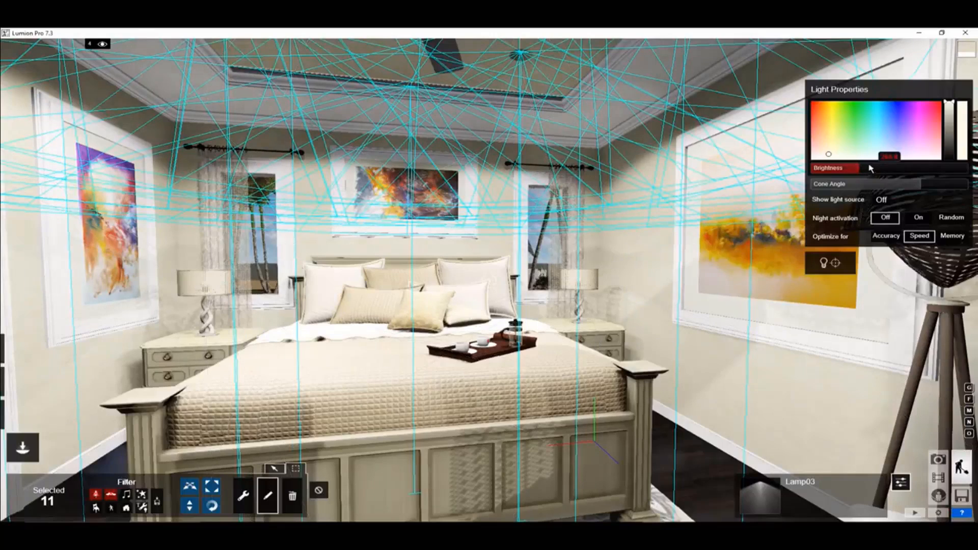
{"action": "key", "text": "BackSpace"}
{"action": "key", "text": "BackSpace"}
{"action": "key", "text": "BackSpace"}
{"action": "key", "text": "BackSpace"}
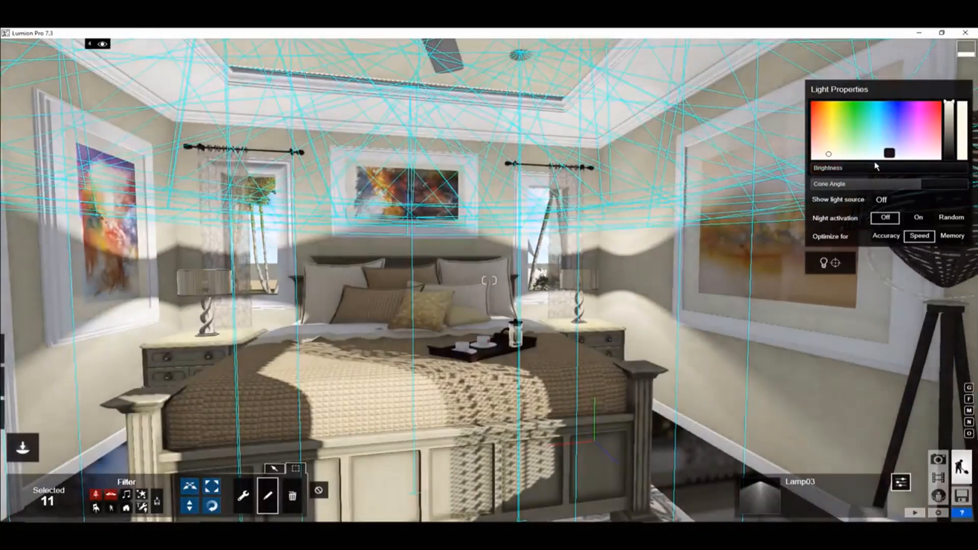
{"action": "type", "text": "100"}
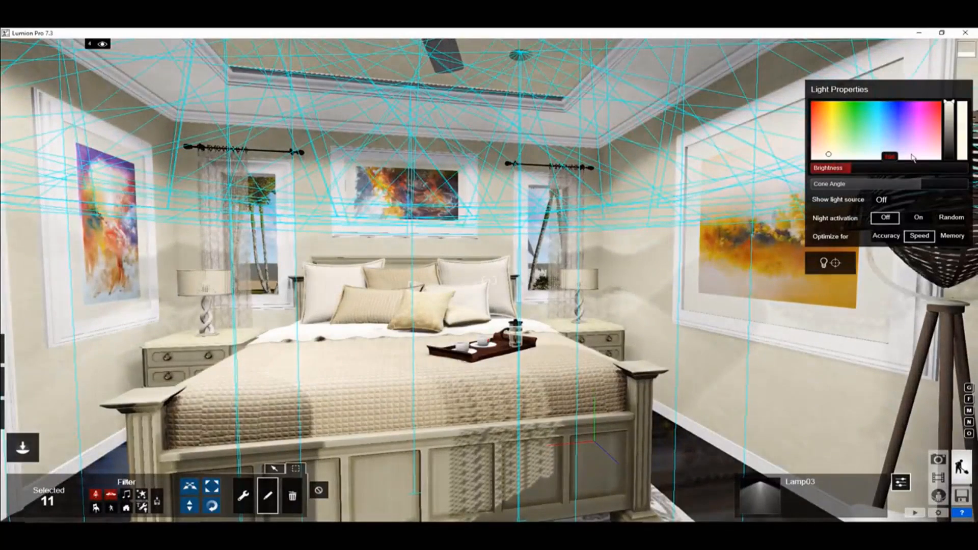
{"action": "key", "text": "Return"}
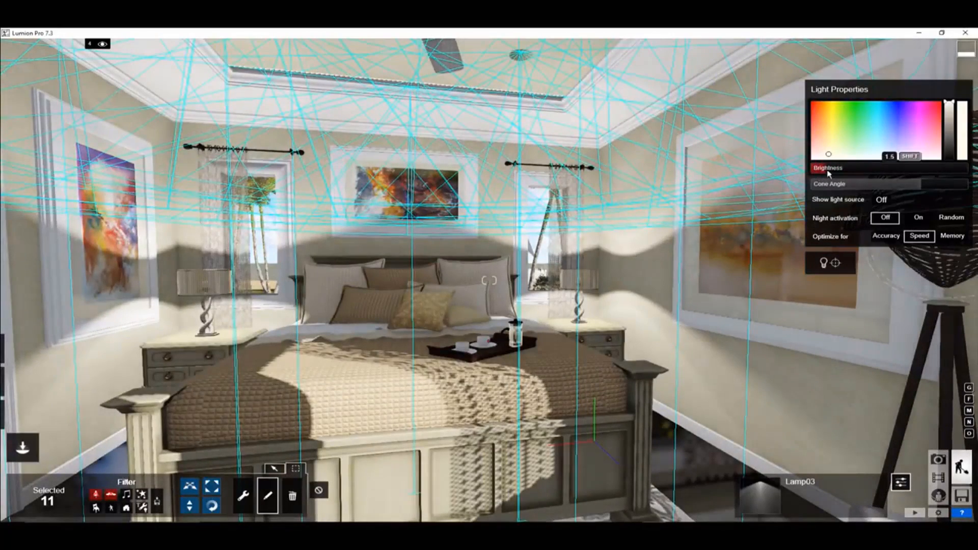
{"action": "left_click_drag", "start_coordinate": [829, 174], "coordinate": [853, 174]}
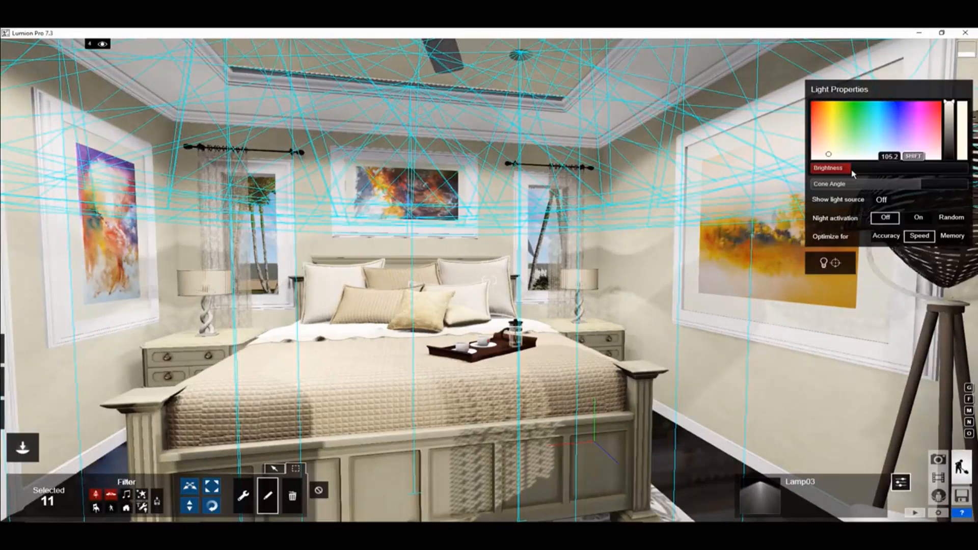
{"action": "mouse_move", "coordinate": [852, 174]}
{"action": "left_mouse_down"}
{"action": "mouse_move", "coordinate": [812, 168]}
{"action": "mouse_move", "coordinate": [848, 168]}
{"action": "left_mouse_up"}
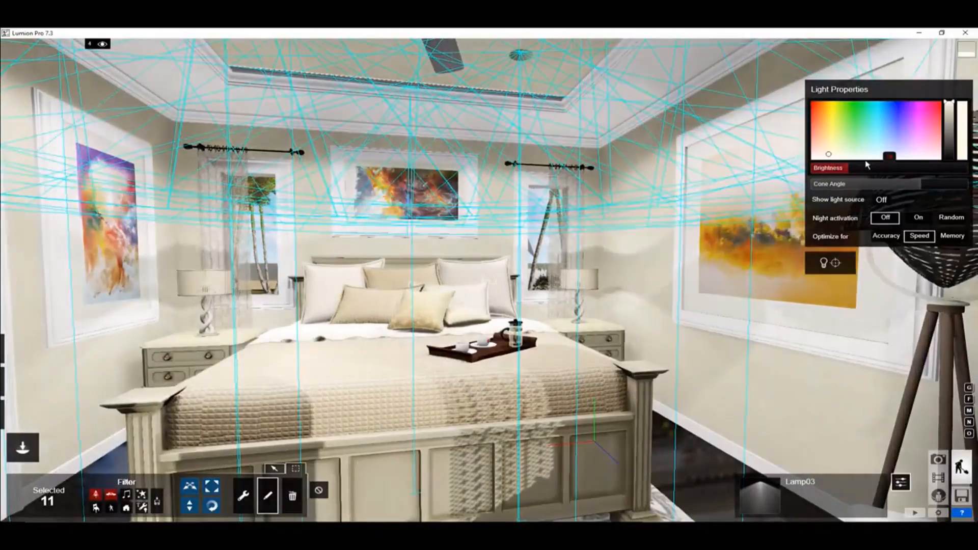
Delete the duplicate spotlight overlapping another in the recessed can between the fan and the tray edge, and clear the selection
{"action": "right_click_drag", "start_coordinate": [543, 291], "coordinate": [420, 77]}
{"action": "key", "text": "w"}
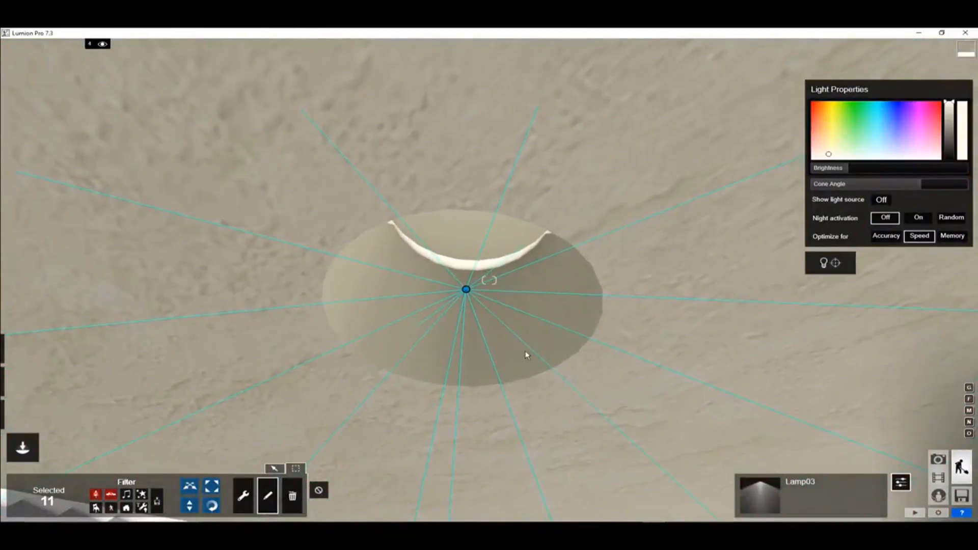
{"action": "right_click_drag", "start_coordinate": [402, 323], "coordinate": [365, 345]}
{"action": "key", "text": "s"}
{"action": "key", "text": "w"}
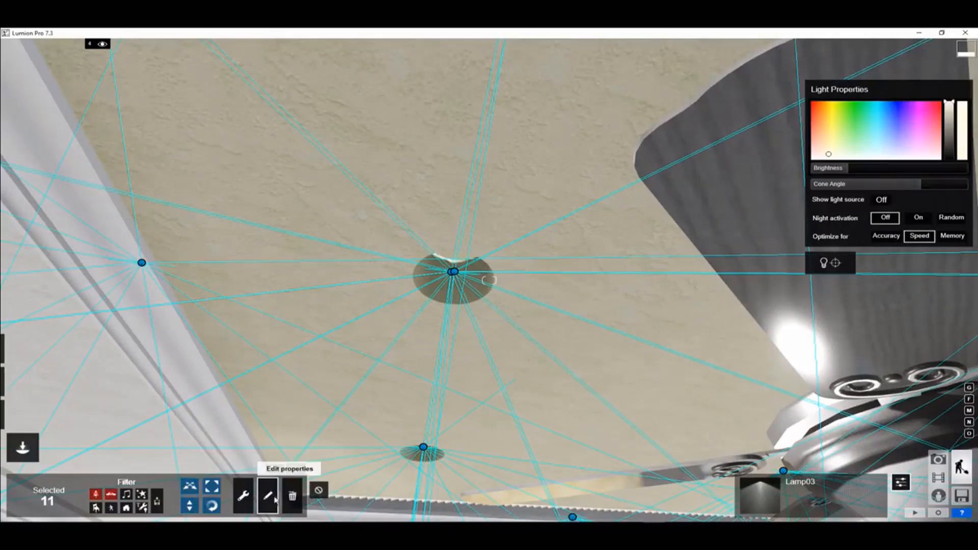
{"action": "left_click", "coordinate": [300, 484]}
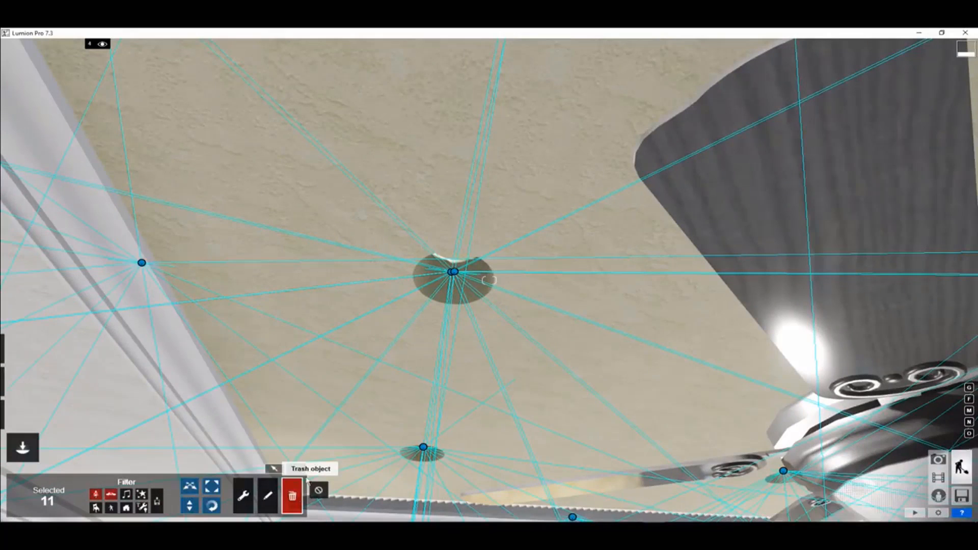
{"action": "left_click", "coordinate": [452, 272]}
{"action": "left_click", "coordinate": [318, 514]}
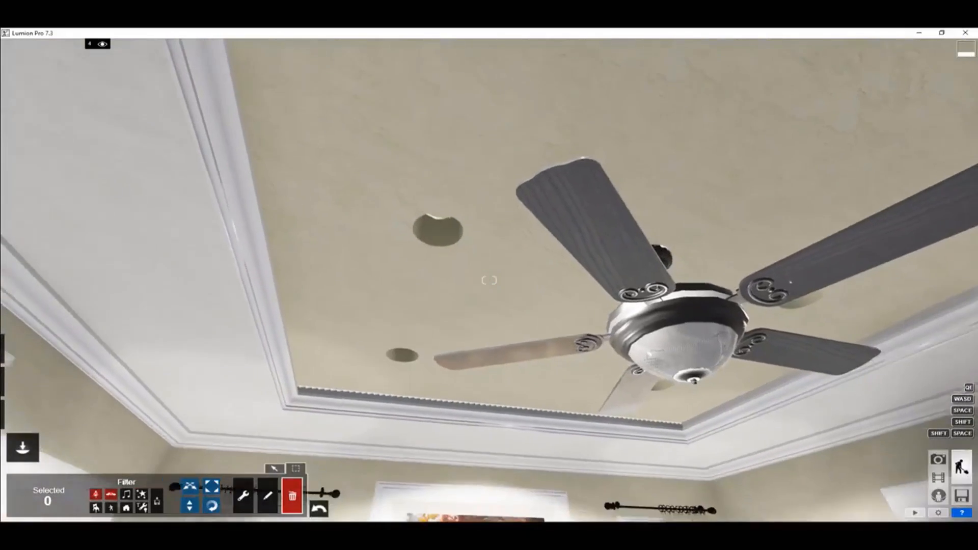
Examine the bedroom walls, bed and tray ceiling under the adjusted spotlights from several viewpoints
{"action": "right_click_drag", "start_coordinate": [385, 186], "coordinate": [399, 210]}
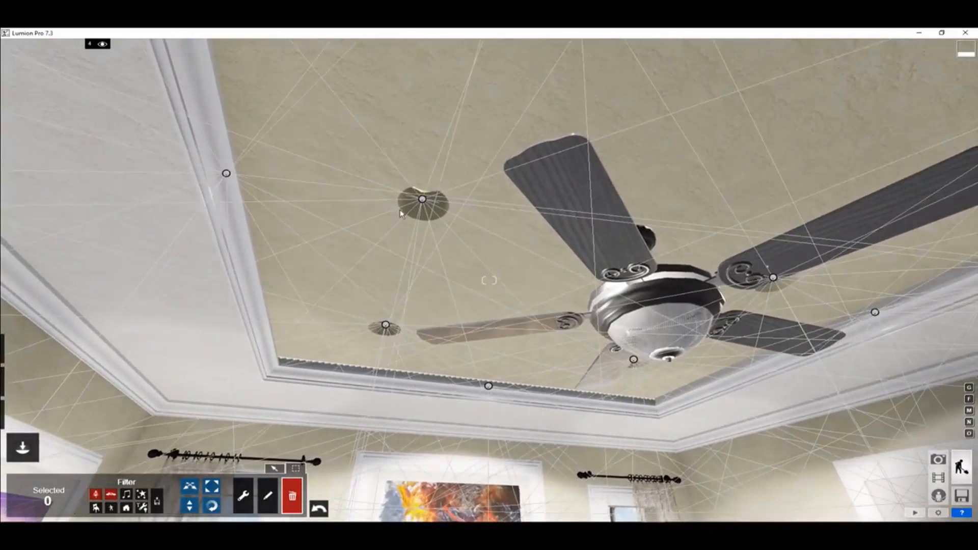
{"action": "key", "text": "s"}
{"action": "mouse_move", "coordinate": [396, 301]}
{"action": "right_mouse_down"}
{"action": "mouse_move", "coordinate": [415, 349]}
{"action": "mouse_move", "coordinate": [438, 339]}
{"action": "mouse_move", "coordinate": [432, 350]}
{"action": "mouse_move", "coordinate": [408, 350]}
{"action": "right_mouse_up"}
{"action": "key", "text": "w"}
{"action": "key", "text": "d"}
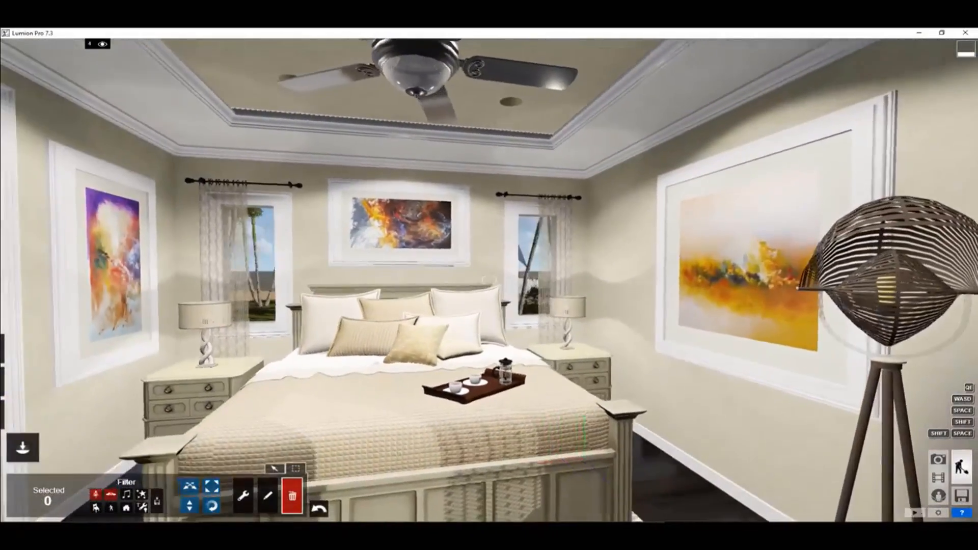
{"action": "key", "text": "d"}
{"action": "right_click_drag", "start_coordinate": [458, 252], "coordinate": [427, 260]}
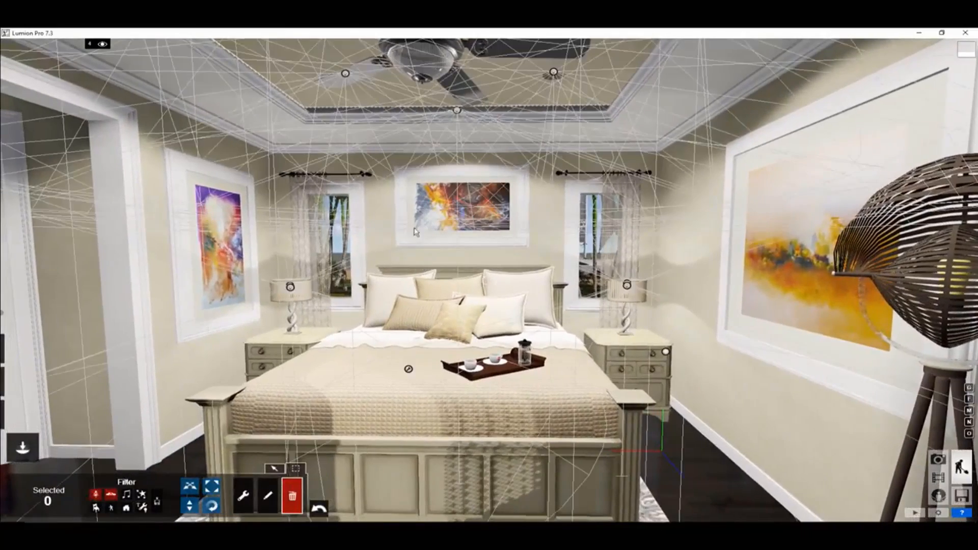
{"action": "right_click_drag", "start_coordinate": [502, 295], "coordinate": [601, 208]}
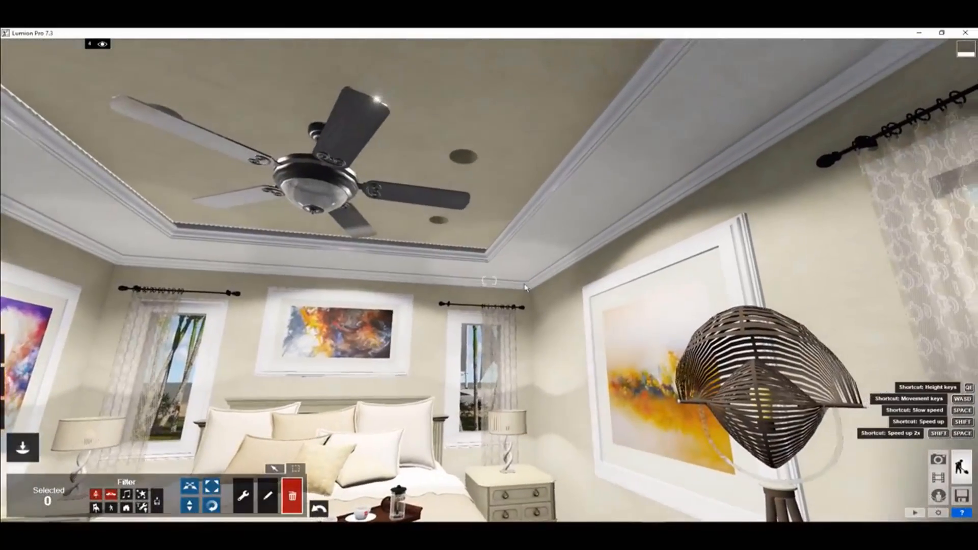
Select the four spotlights located midway along the tray ceiling's edges with the Move tool
{"action": "left_click", "coordinate": [190, 486]}
{"action": "left_click", "coordinate": [551, 179]}
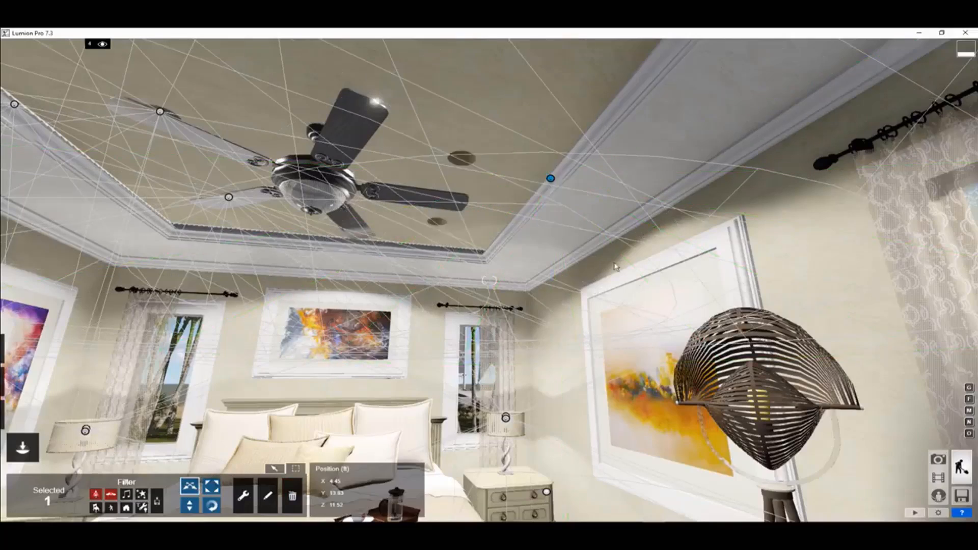
{"action": "right_click_drag", "start_coordinate": [502, 232], "coordinate": [433, 163]}
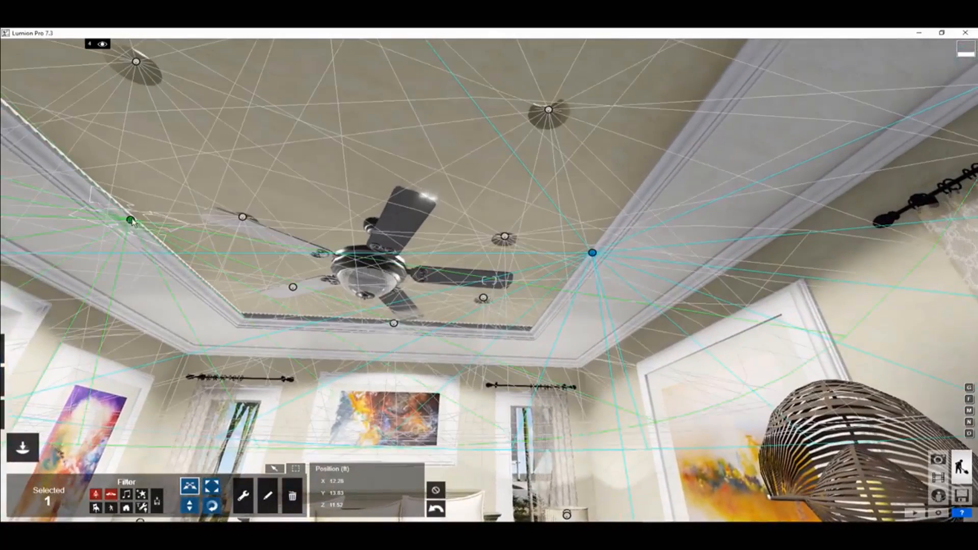
{"action": "left_click", "coordinate": [131, 220], "text": "ctrl"}
{"action": "left_click", "coordinate": [394, 324], "text": "ctrl"}
{"action": "right_click_drag", "start_coordinate": [396, 326], "coordinate": [441, 316]}
{"action": "left_click", "coordinate": [435, 241], "text": "ctrl"}
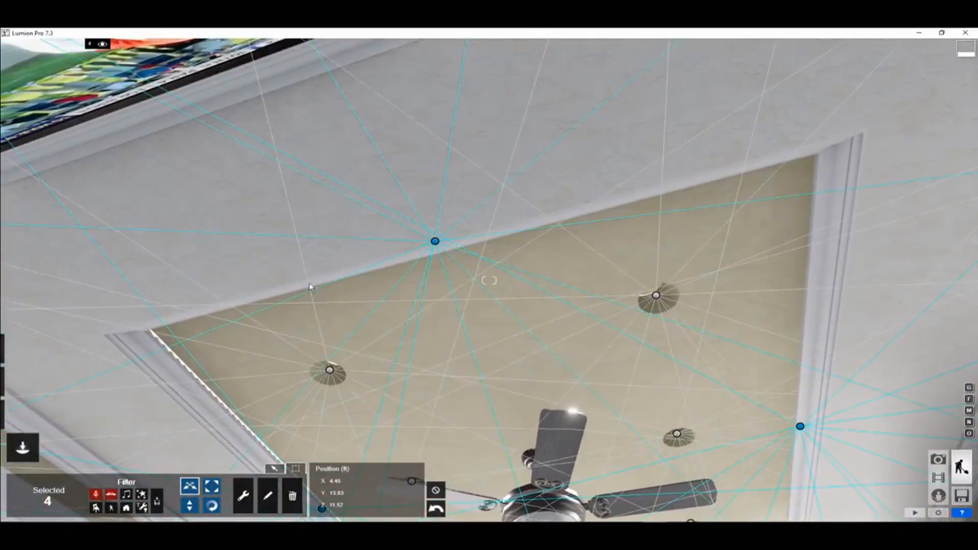
Choose the Line Light from the lights library as the object for placement
{"action": "right_click_drag", "start_coordinate": [309, 287], "coordinate": [351, 246]}
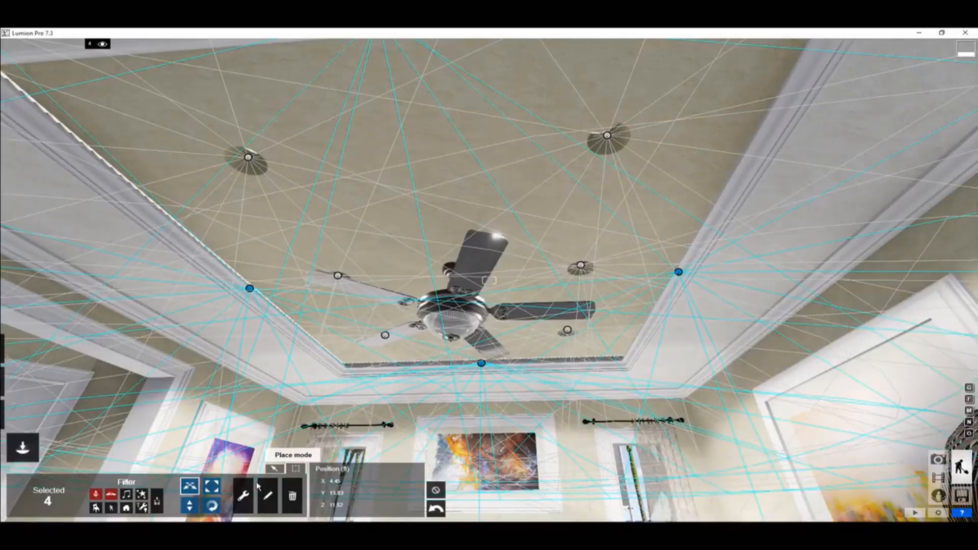
{"action": "left_click", "coordinate": [276, 472]}
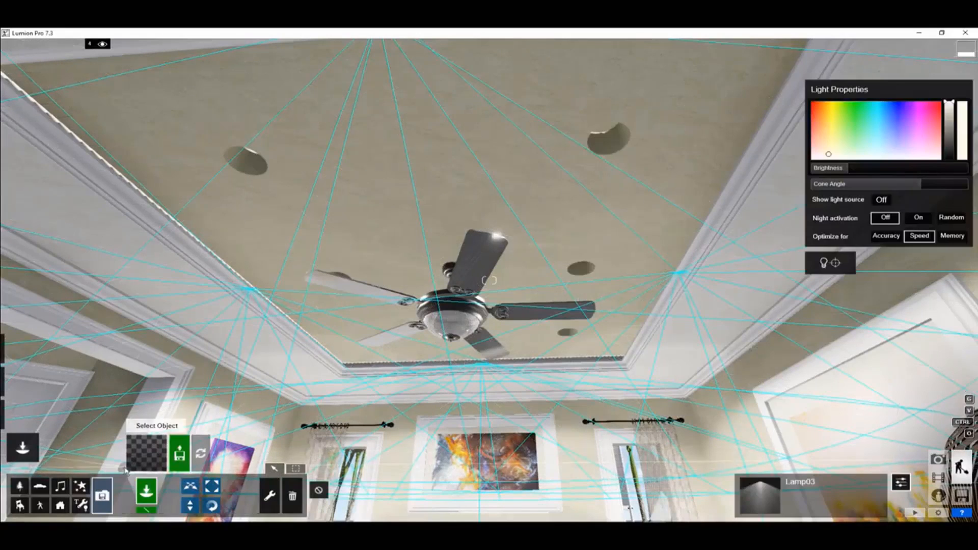
{"action": "left_click", "coordinate": [136, 456]}
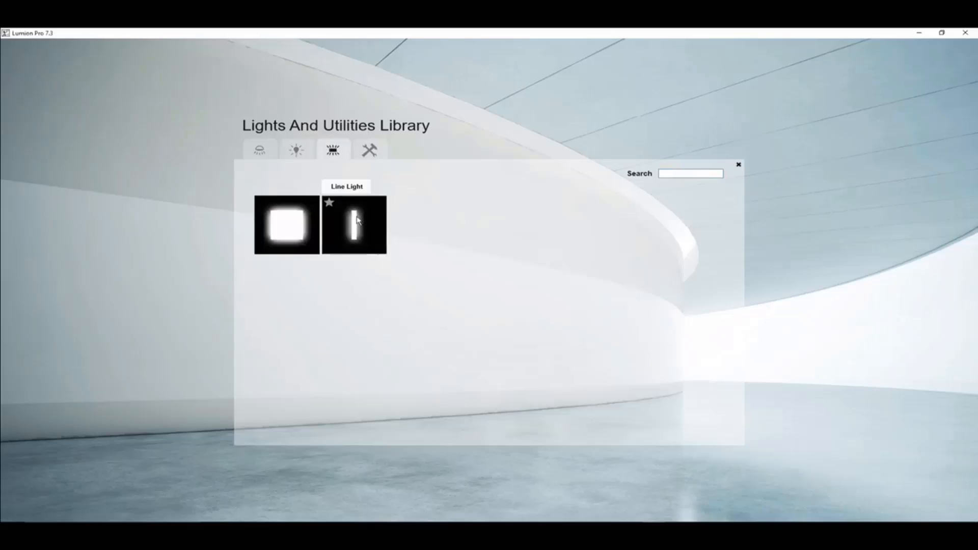
{"action": "left_click", "coordinate": [357, 220]}
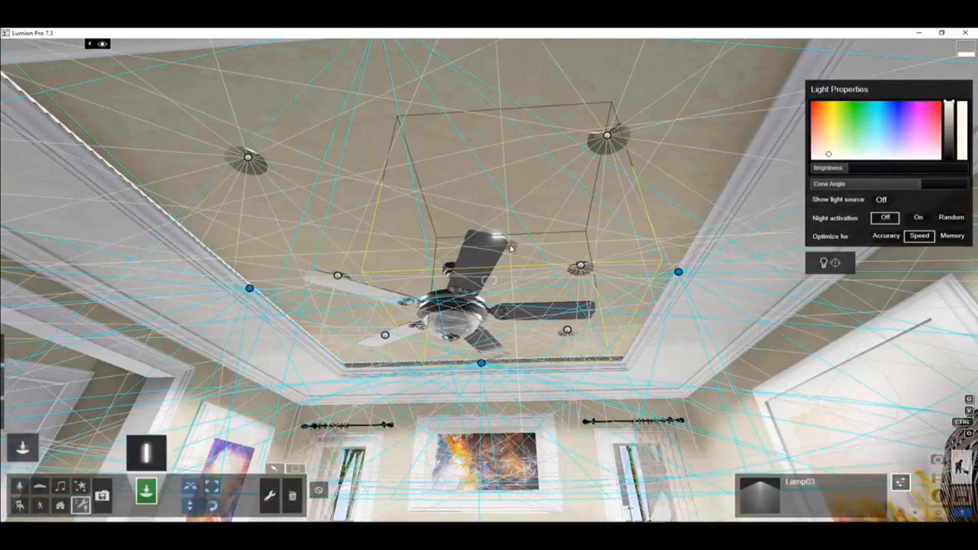
Replace the four selected spotlights along the tray ceiling's edges with the chosen library light
{"action": "left_click", "coordinate": [270, 495]}
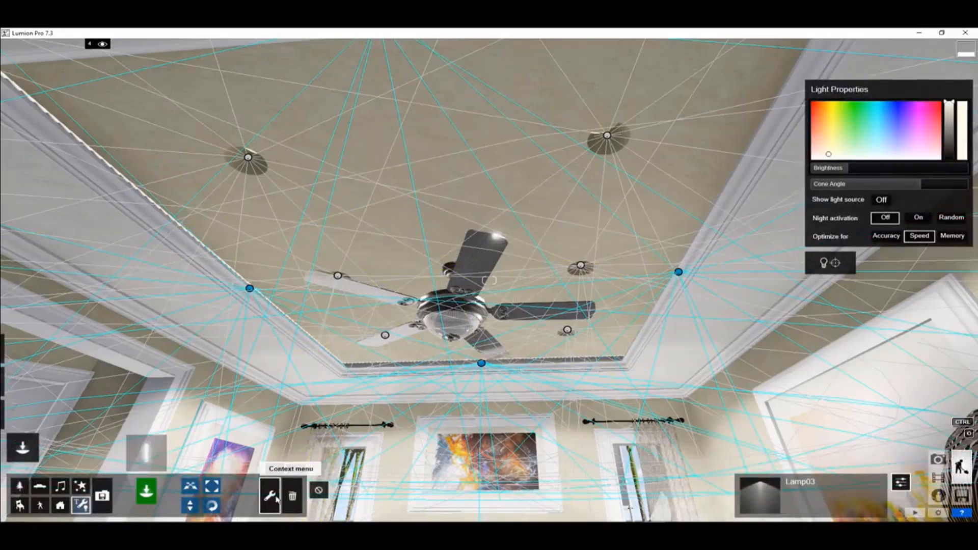
{"action": "left_click", "coordinate": [679, 273]}
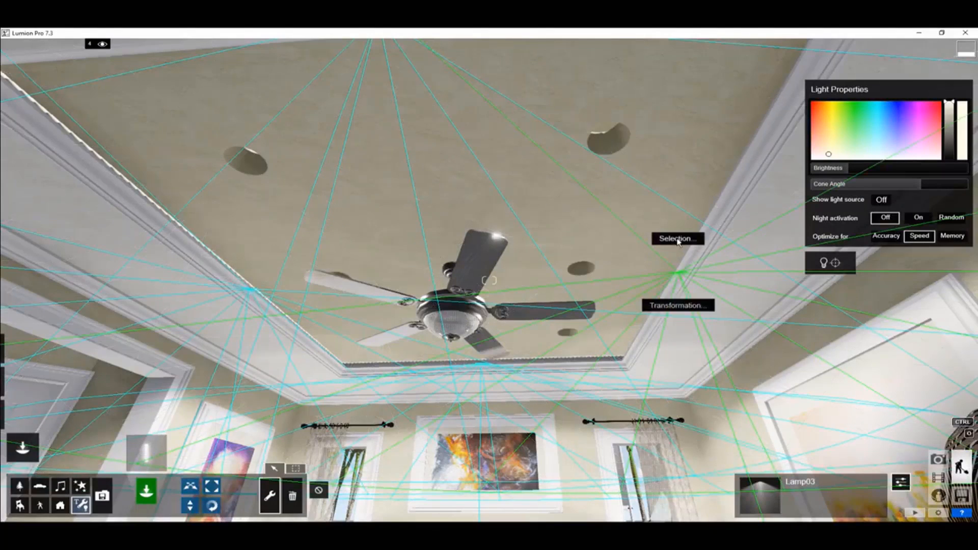
{"action": "left_click", "coordinate": [677, 238]}
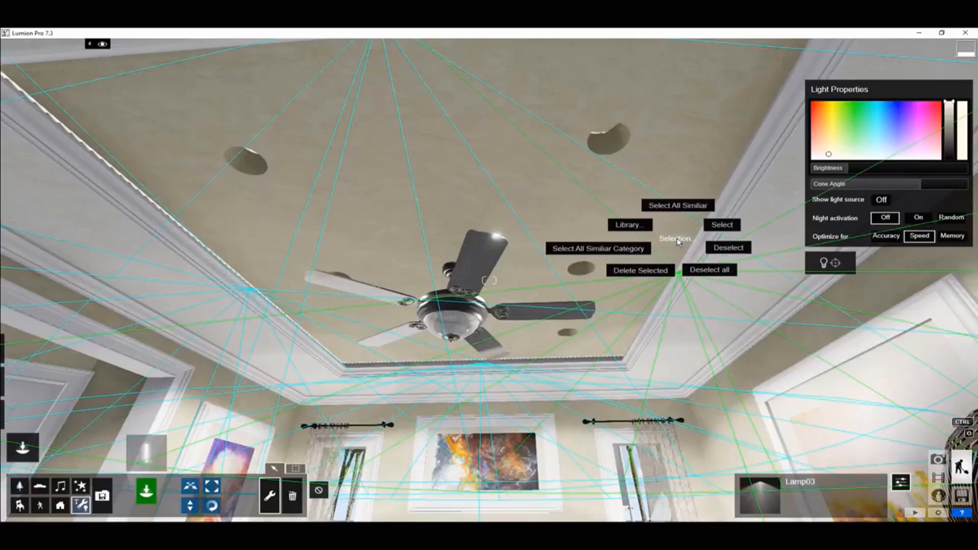
{"action": "left_click", "coordinate": [633, 226]}
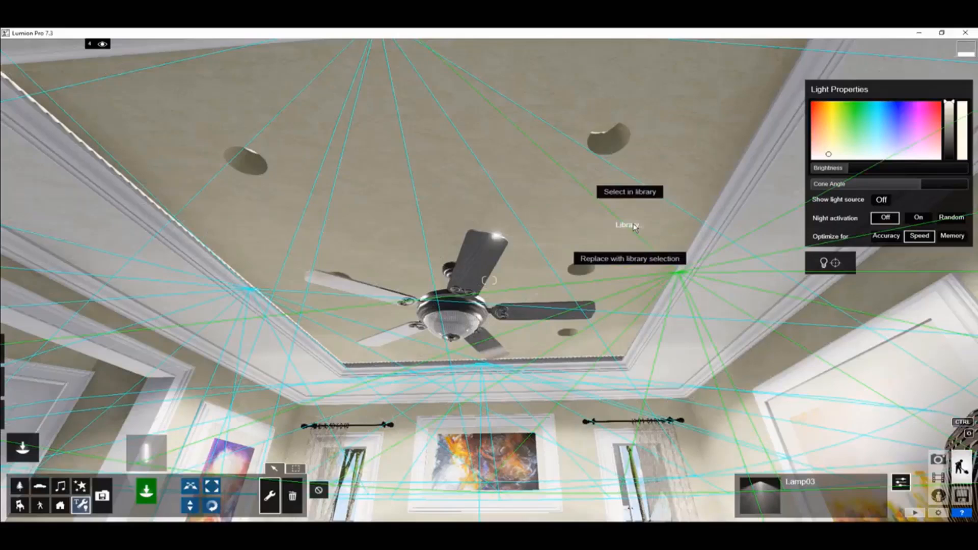
{"action": "left_click", "coordinate": [642, 260]}
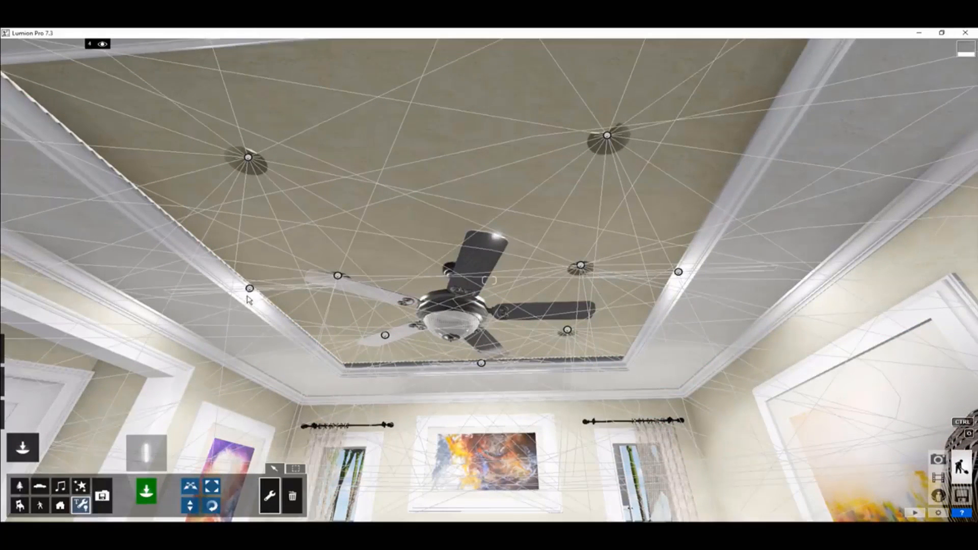
Select all line lights similar to one on the tray ceiling's edge
{"action": "left_click", "coordinate": [250, 291]}
{"action": "left_click", "coordinate": [253, 259]}
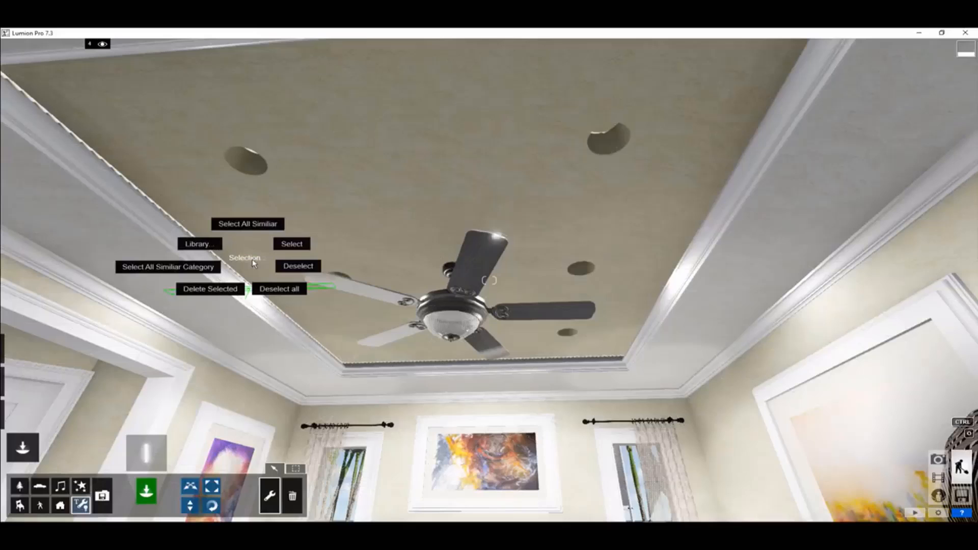
{"action": "left_click", "coordinate": [254, 225]}
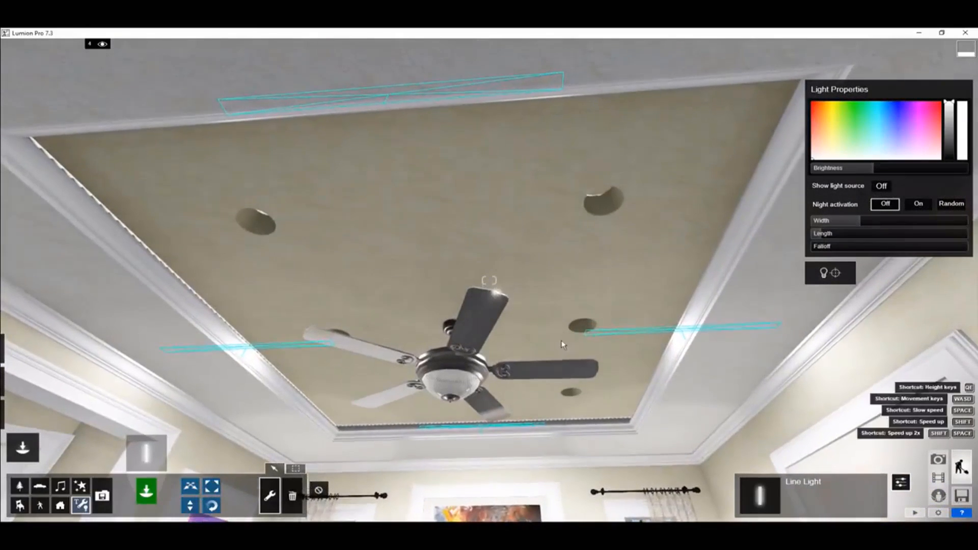
Widen the four selected line lights to about 8.2 ft
{"action": "key", "text": "ctrl"}
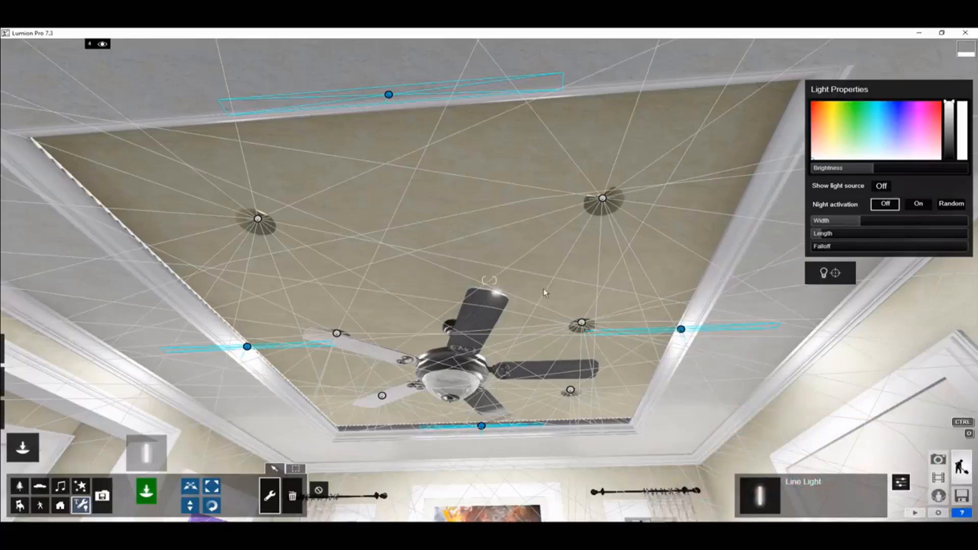
{"action": "left_click", "coordinate": [294, 470]}
{"action": "left_click", "coordinate": [268, 495]}
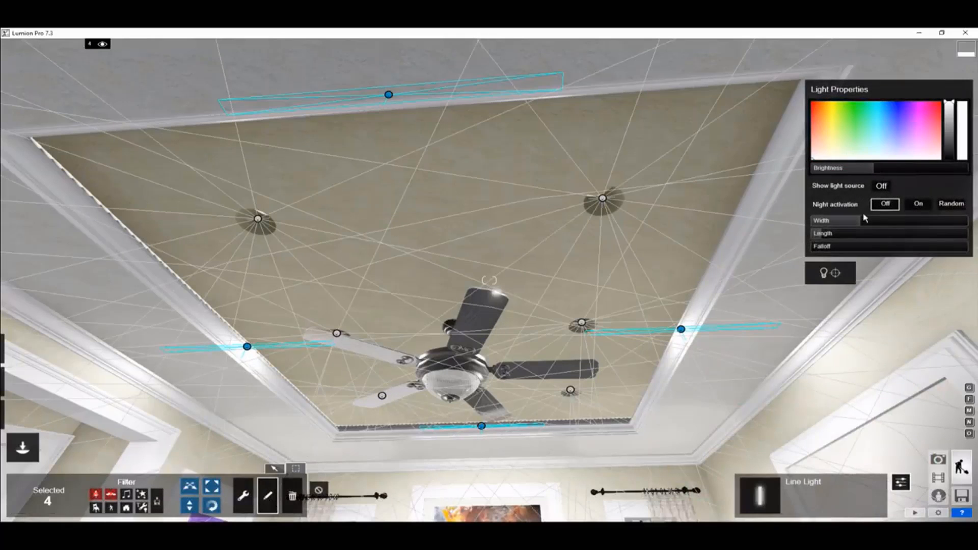
{"action": "left_click_drag", "start_coordinate": [862, 222], "coordinate": [875, 227]}
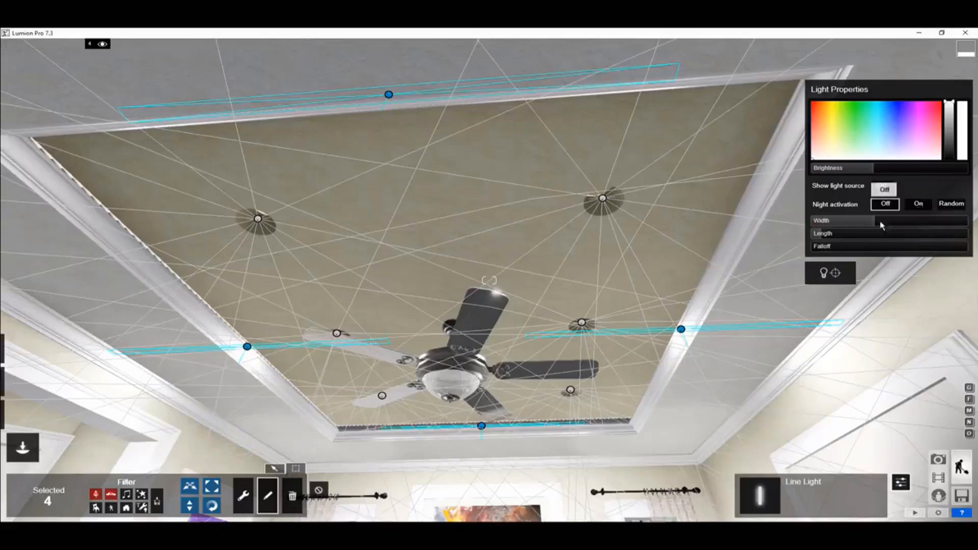
{"action": "left_click_drag", "start_coordinate": [876, 222], "coordinate": [892, 225]}
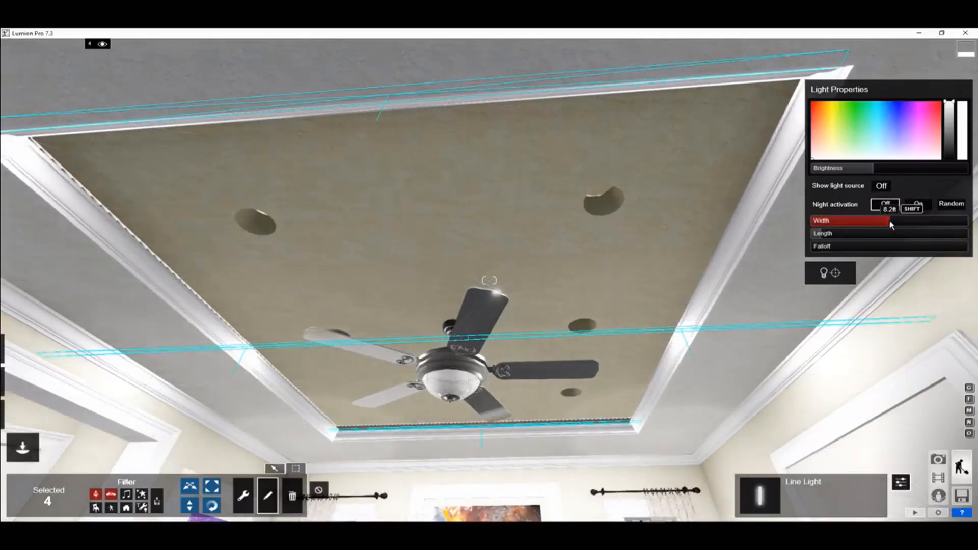
Tilt the four line lights toward the recessed ceiling by setting their pitch to -90°
{"action": "right_click_drag", "start_coordinate": [795, 255], "coordinate": [792, 365]}
{"action": "key", "text": "w"}
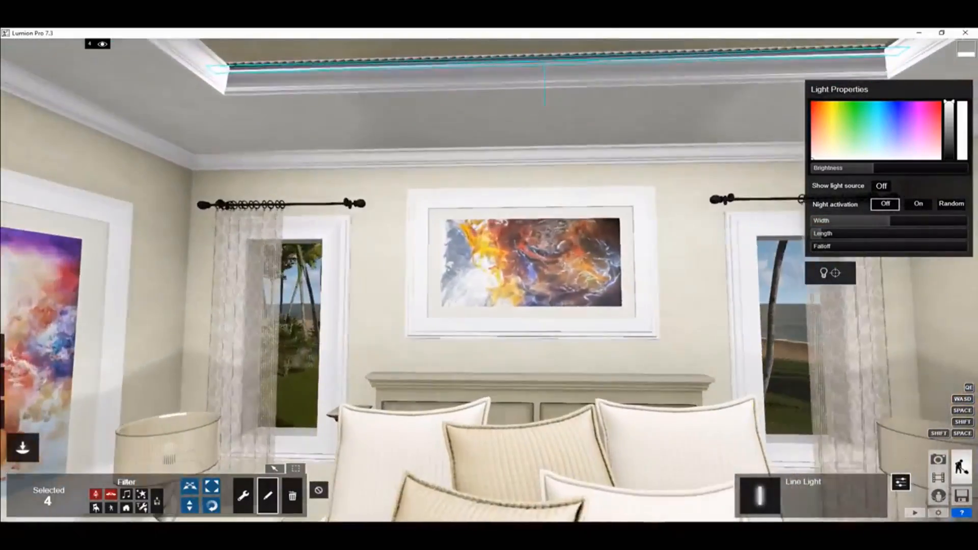
{"action": "right_click_drag", "start_coordinate": [490, 280], "coordinate": [458, 448]}
{"action": "left_click", "coordinate": [212, 505]}
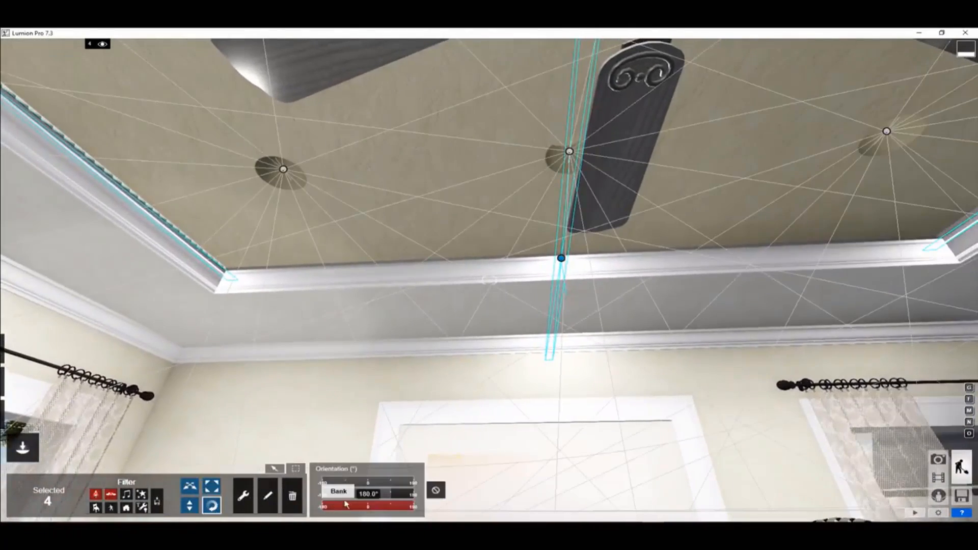
{"action": "left_click_drag", "start_coordinate": [392, 498], "coordinate": [347, 499]}
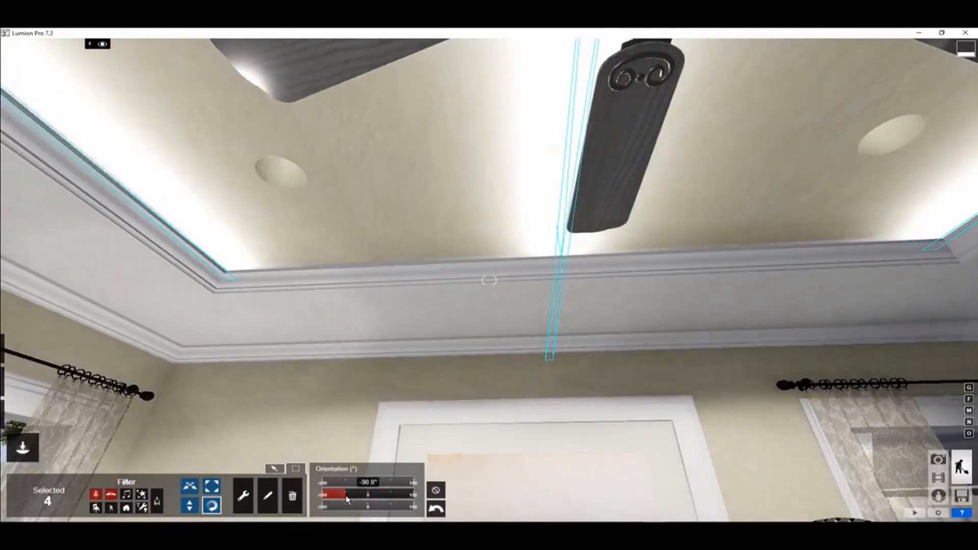
Deselect the two line lights that already follow their ceiling edges and set the heading of the two crossing ones to -90°
{"action": "right_click_drag", "start_coordinate": [367, 445], "coordinate": [396, 381]}
{"action": "key", "text": "s"}
{"action": "right_click_drag", "start_coordinate": [489, 408], "coordinate": [671, 428]}
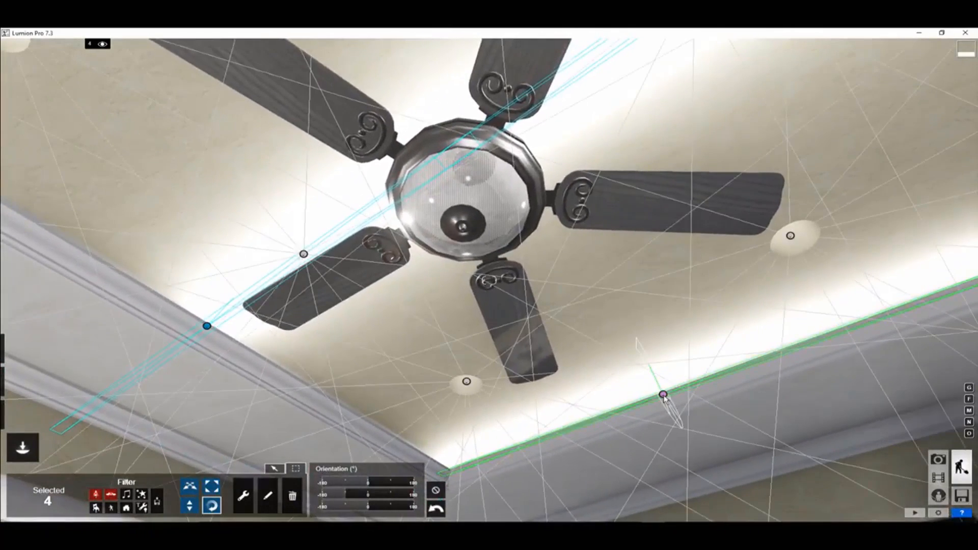
{"action": "right_click_drag", "start_coordinate": [660, 397], "coordinate": [340, 360]}
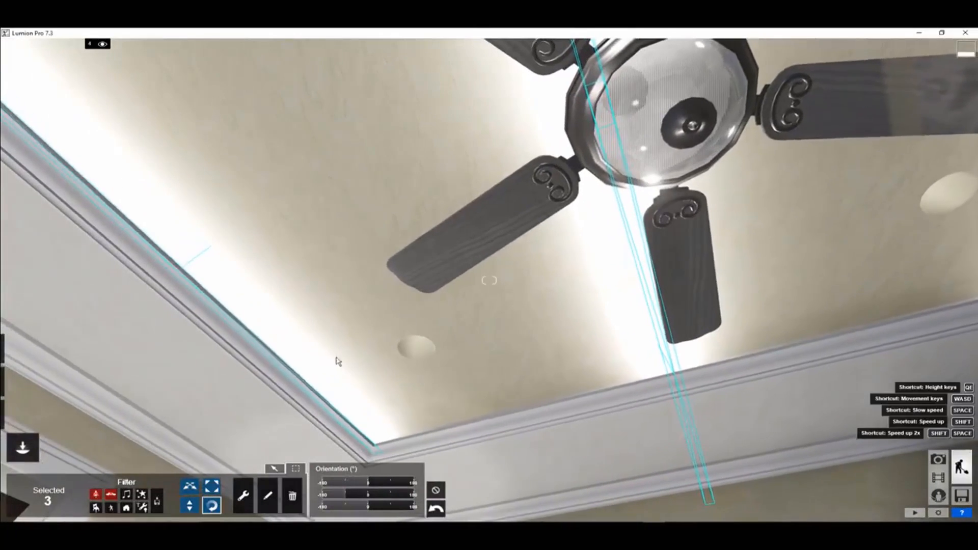
{"action": "left_click", "coordinate": [181, 273], "text": "ctrl"}
{"action": "right_click_drag", "start_coordinate": [262, 395], "coordinate": [395, 449]}
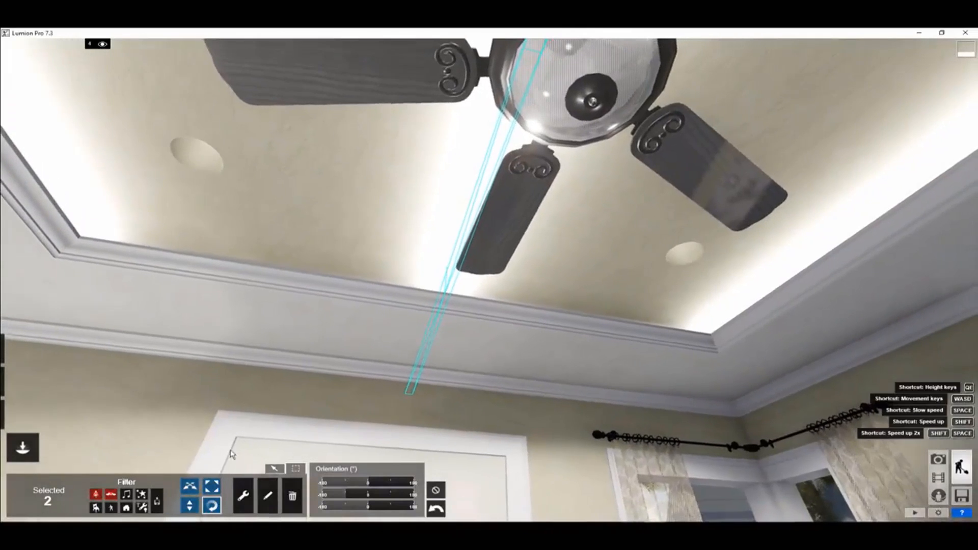
{"action": "left_click_drag", "start_coordinate": [370, 485], "coordinate": [348, 488]}
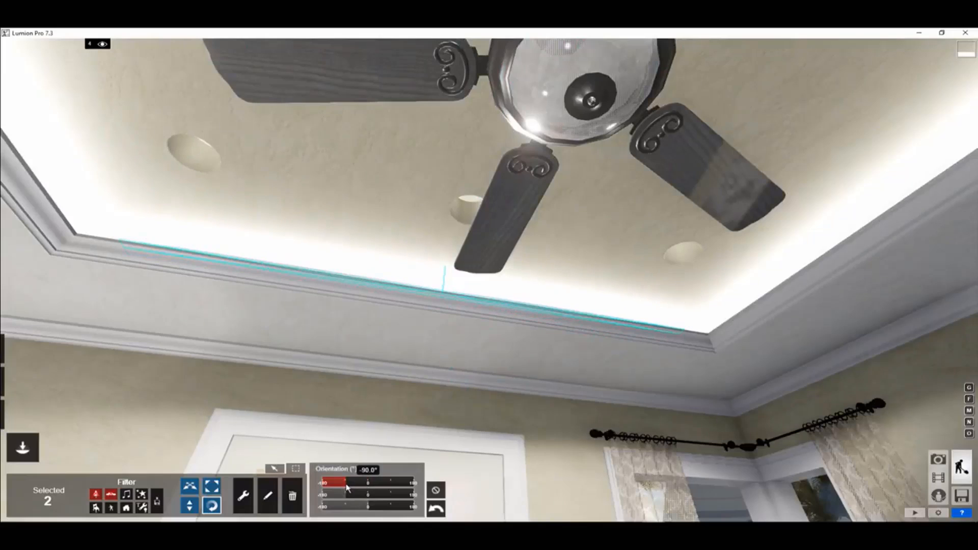
Widen the two rotated line lights until their ends reach the corners of the ceiling recess, checking one corner closely
{"action": "mouse_move", "coordinate": [356, 433]}
{"action": "right_mouse_down"}
{"action": "mouse_move", "coordinate": [328, 438]}
{"action": "mouse_move", "coordinate": [408, 426]}
{"action": "mouse_move", "coordinate": [441, 448]}
{"action": "mouse_move", "coordinate": [376, 446]}
{"action": "right_mouse_up"}
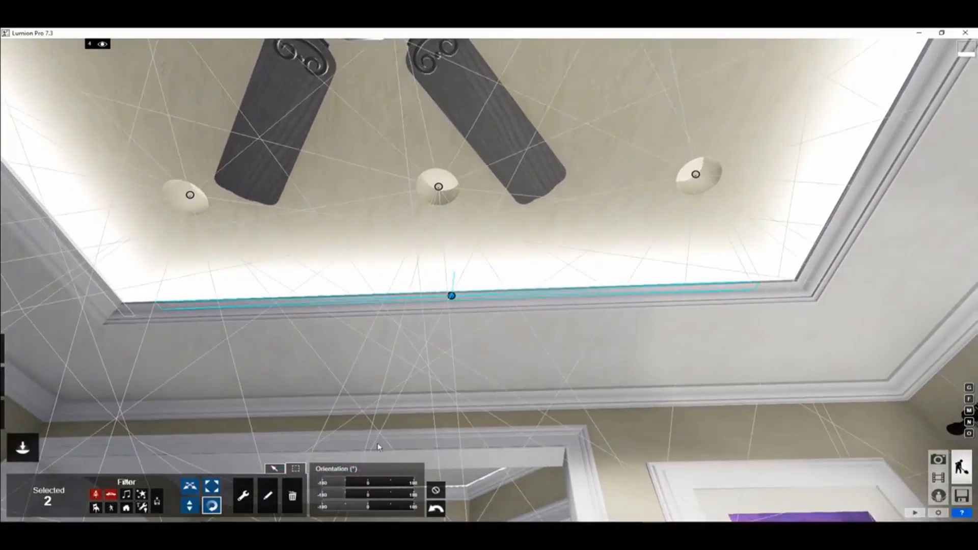
{"action": "left_click", "coordinate": [268, 495]}
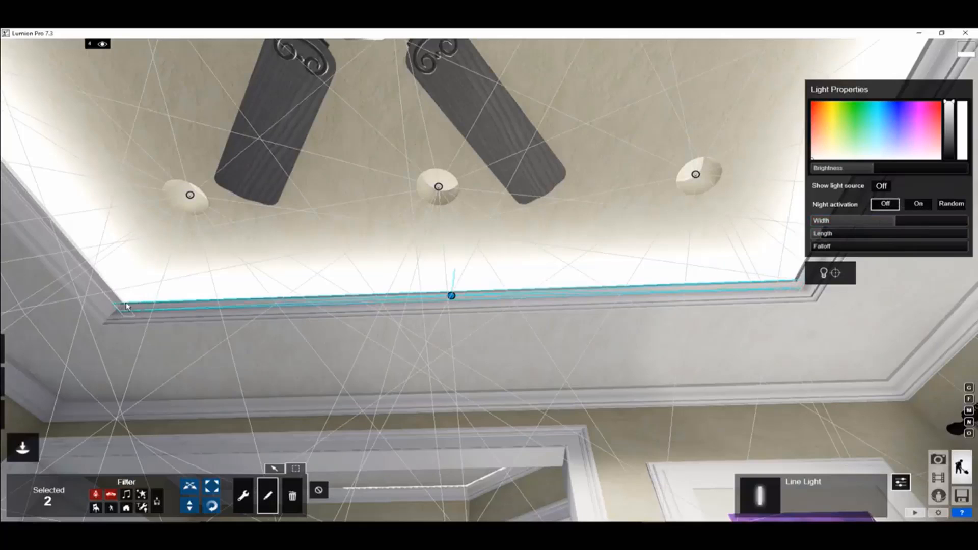
{"action": "left_click", "coordinate": [896, 221]}
{"action": "right_click_drag", "start_coordinate": [122, 312], "coordinate": [490, 281]}
{"action": "key", "text": "w"}
{"action": "key", "text": "s"}
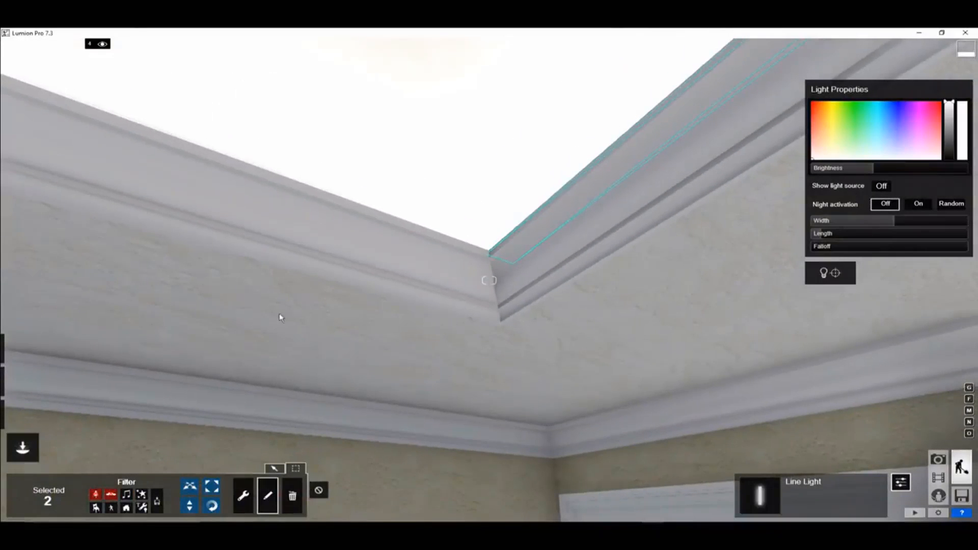
{"action": "right_click_drag", "start_coordinate": [528, 351], "coordinate": [525, 354]}
{"action": "key", "text": "s"}
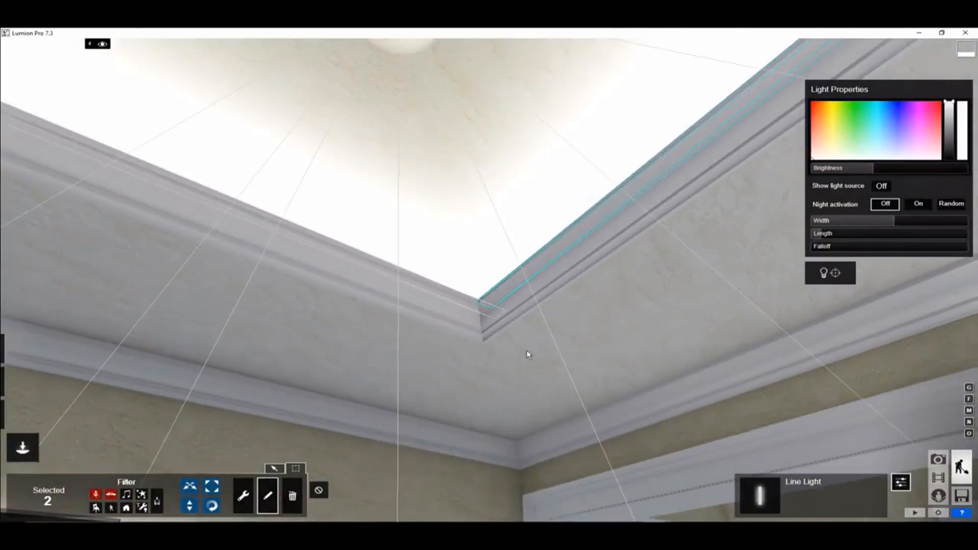
Select all similar line lights again, starting from the unselected one above the headboard wall
{"action": "mouse_move", "coordinate": [492, 311]}
{"action": "right_mouse_down"}
{"action": "mouse_move", "coordinate": [524, 311]}
{"action": "mouse_move", "coordinate": [489, 281]}
{"action": "mouse_move", "coordinate": [437, 330]}
{"action": "right_mouse_up"}
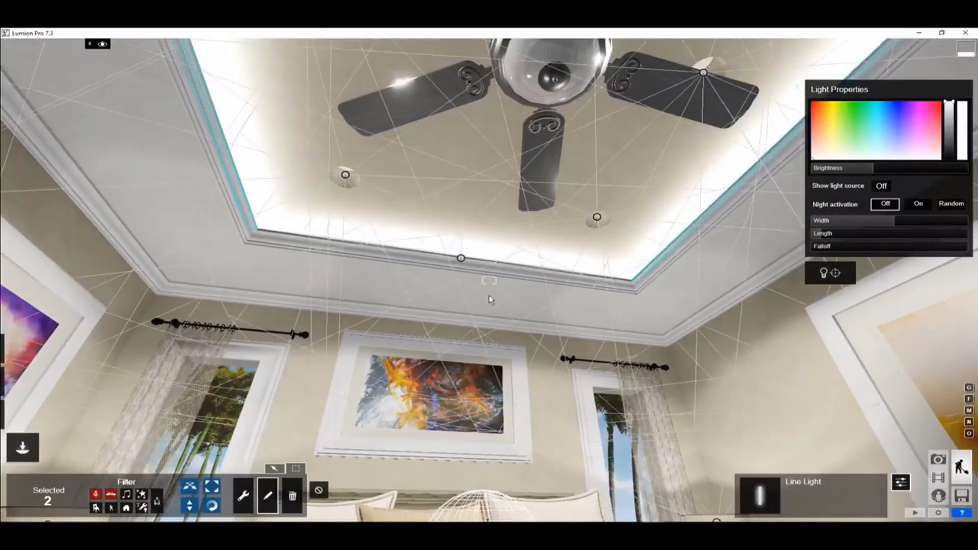
{"action": "left_click", "coordinate": [243, 495]}
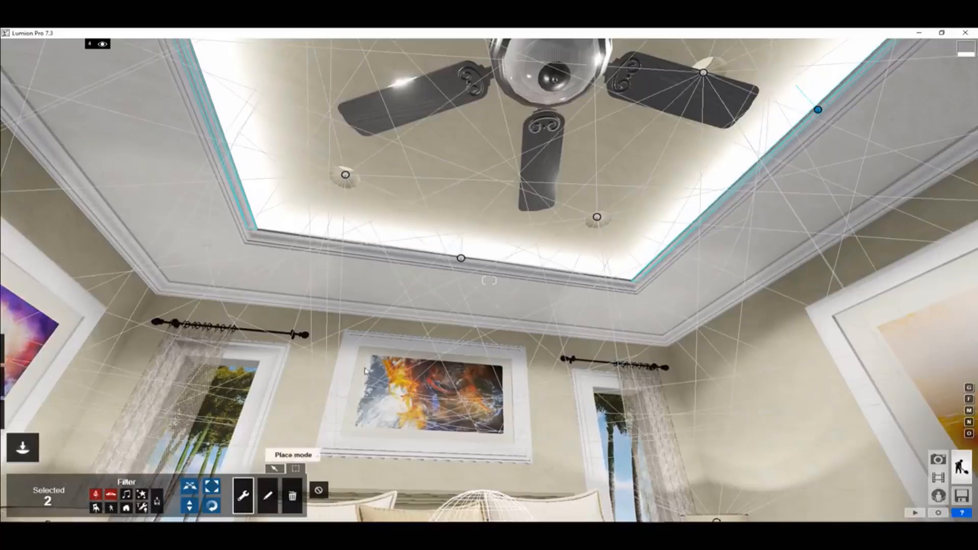
{"action": "left_click", "coordinate": [461, 261]}
{"action": "left_click", "coordinate": [458, 225]}
{"action": "left_click", "coordinate": [462, 193]}
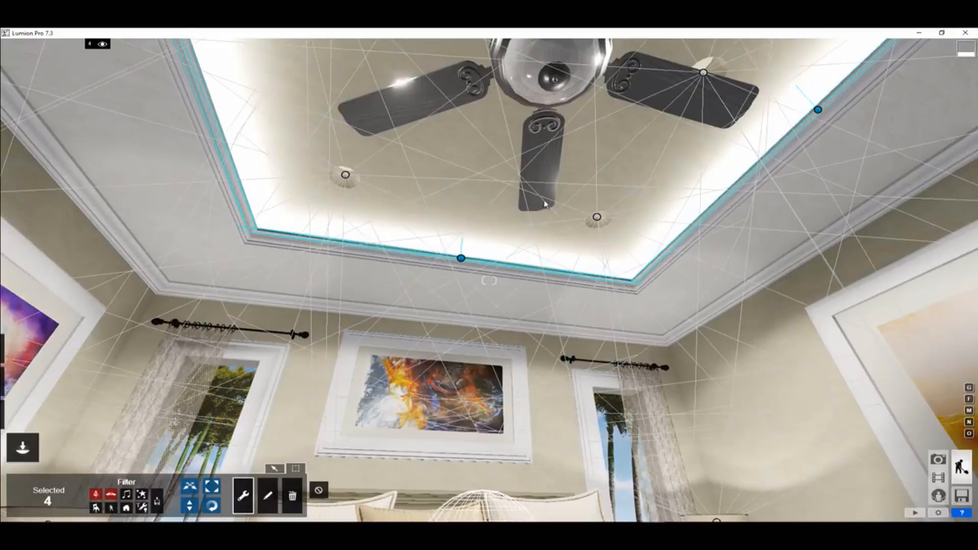
Lower the brightness of all four line lights to give the ceiling recess a softer glow
{"action": "right_click_drag", "start_coordinate": [560, 321], "coordinate": [569, 363]}
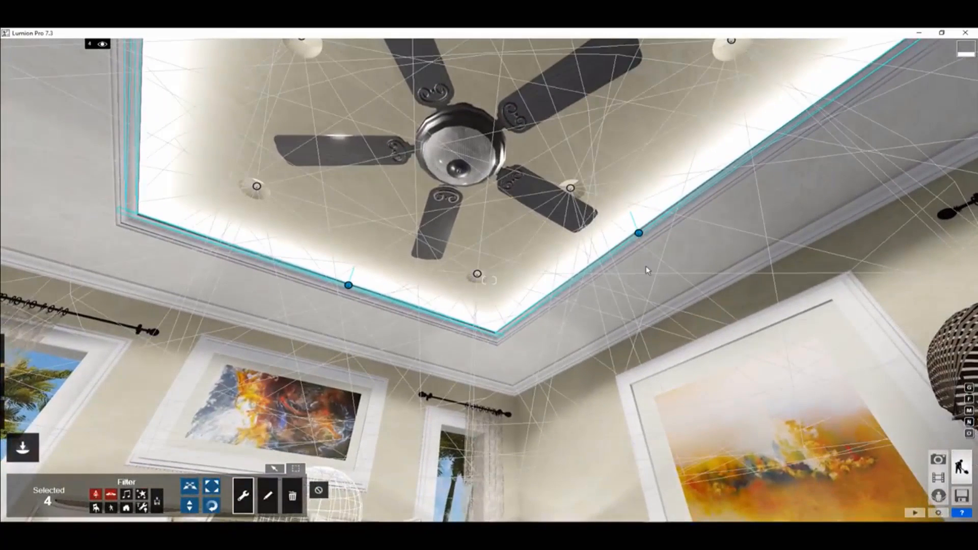
{"action": "left_click", "coordinate": [268, 496]}
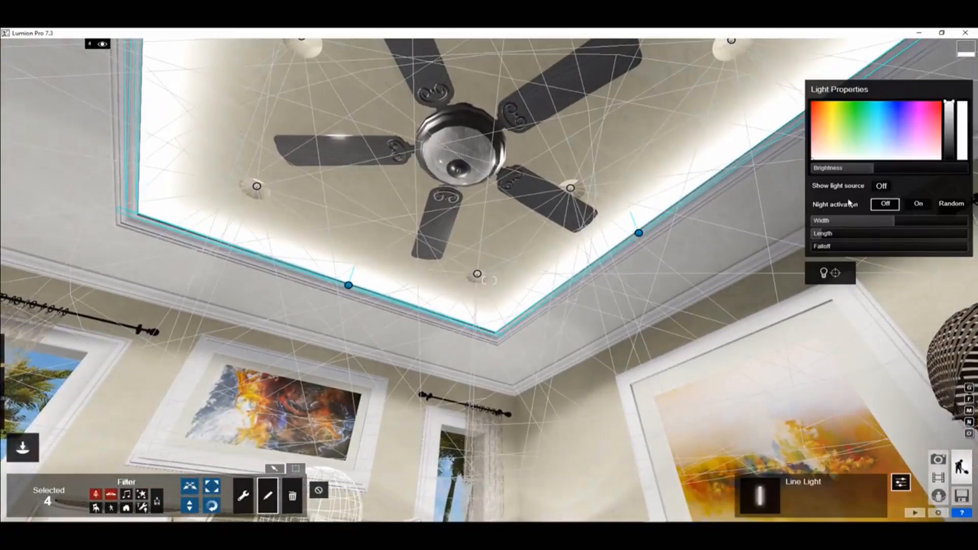
{"action": "mouse_move", "coordinate": [874, 172]}
{"action": "mouse_move", "coordinate": [875, 173]}
{"action": "left_mouse_down"}
{"action": "mouse_move", "coordinate": [819, 175]}
{"action": "mouse_move", "coordinate": [857, 178]}
{"action": "left_mouse_up"}
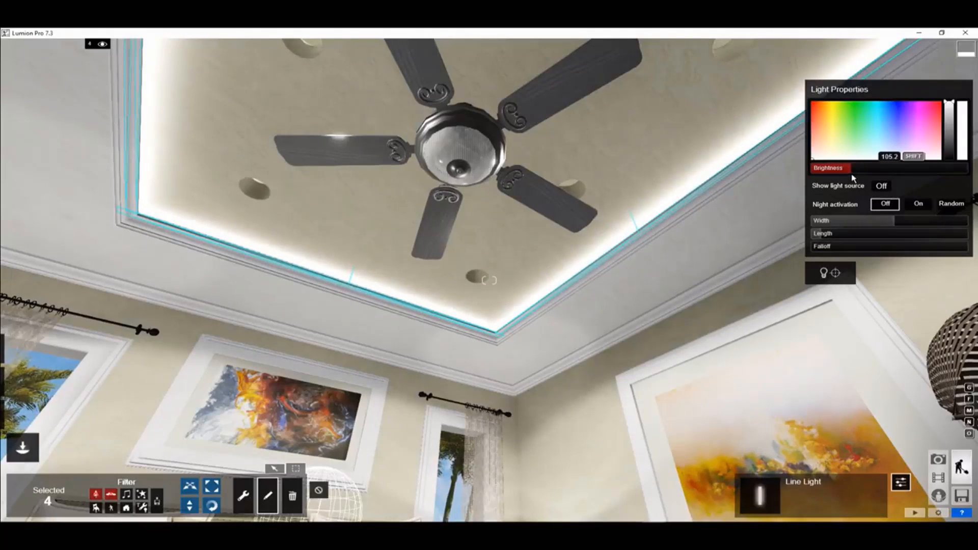
{"action": "left_click_drag", "start_coordinate": [854, 178], "coordinate": [850, 178]}
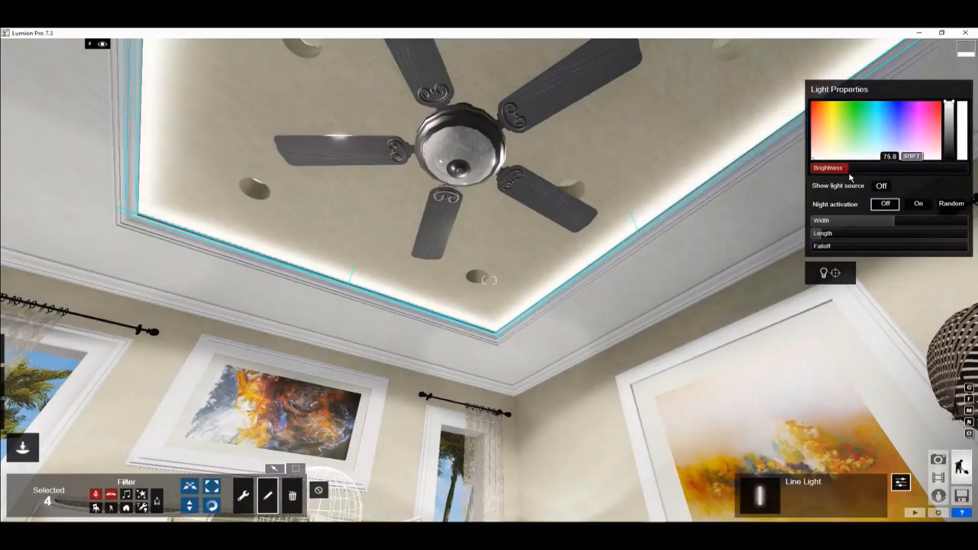
{"action": "left_click_drag", "start_coordinate": [852, 178], "coordinate": [853, 177]}
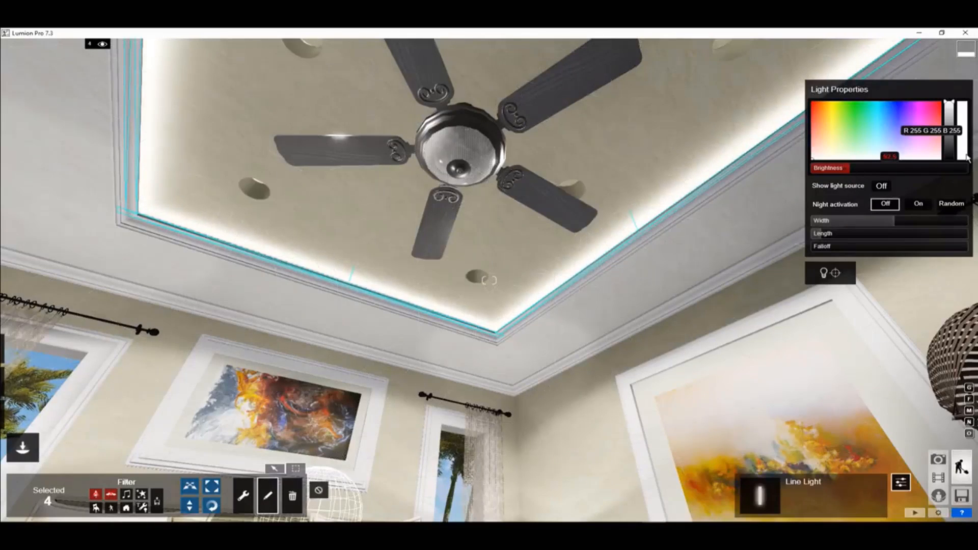
{"action": "type", "text": "080"}
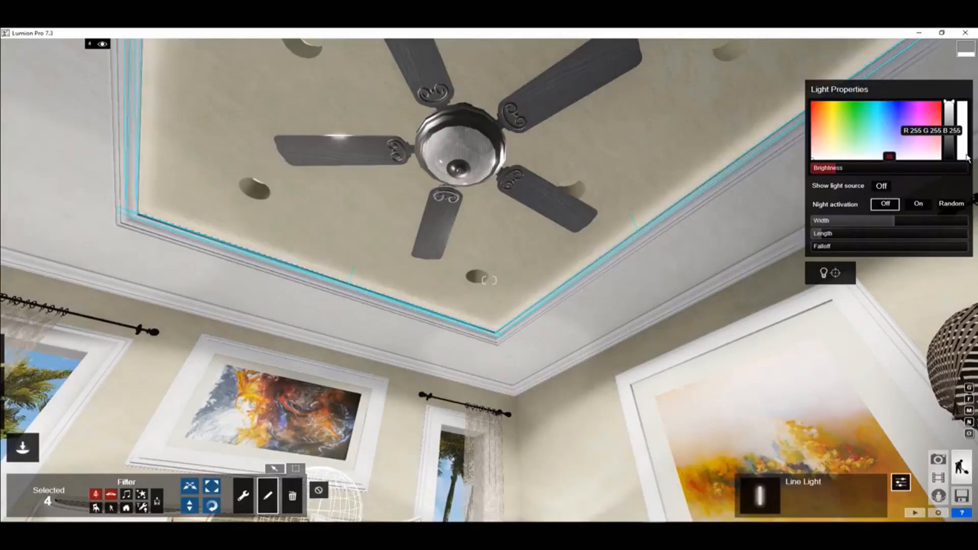
Check the cove glow from across the room and deselect the four line lights
{"action": "type", "text": "s"}
{"action": "mouse_move", "coordinate": [664, 277]}
{"action": "right_mouse_down"}
{"action": "mouse_move", "coordinate": [661, 395]}
{"action": "mouse_move", "coordinate": [617, 412]}
{"action": "mouse_move", "coordinate": [655, 413]}
{"action": "mouse_move", "coordinate": [655, 395]}
{"action": "mouse_move", "coordinate": [614, 362]}
{"action": "mouse_move", "coordinate": [612, 341]}
{"action": "mouse_move", "coordinate": [642, 265]}
{"action": "mouse_move", "coordinate": [670, 263]}
{"action": "mouse_move", "coordinate": [708, 283]}
{"action": "mouse_move", "coordinate": [680, 299]}
{"action": "mouse_move", "coordinate": [662, 277]}
{"action": "right_mouse_up"}
{"action": "key", "text": "w"}
{"action": "key", "text": "q"}
{"action": "key", "text": "s"}
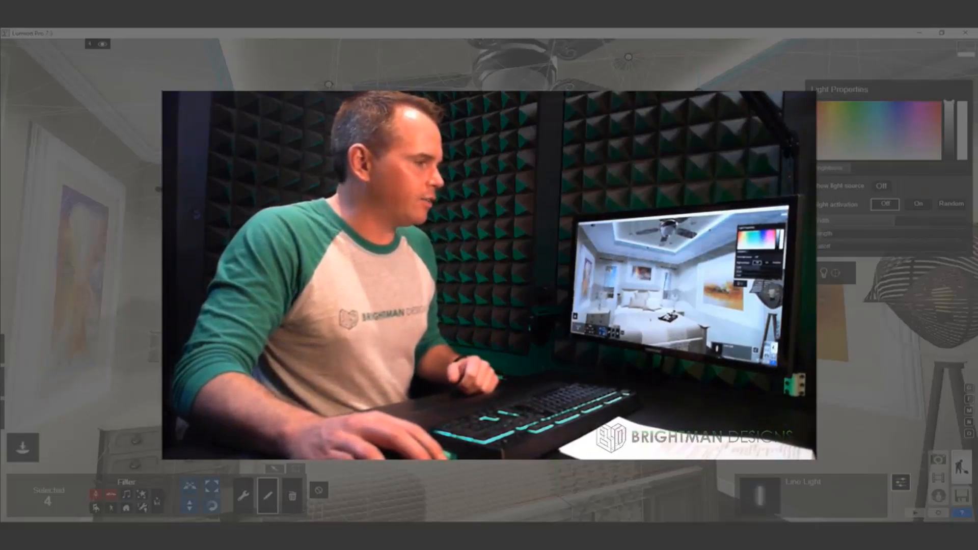
{"action": "right_click_drag", "start_coordinate": [489, 275], "coordinate": [438, 305]}
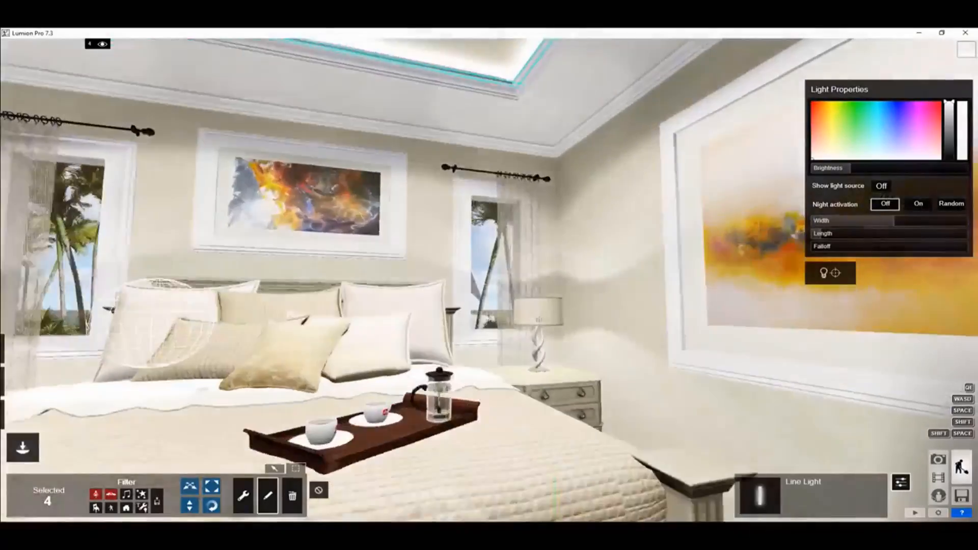
{"action": "key", "text": "w"}
{"action": "right_click_drag", "start_coordinate": [620, 271], "coordinate": [372, 456]}
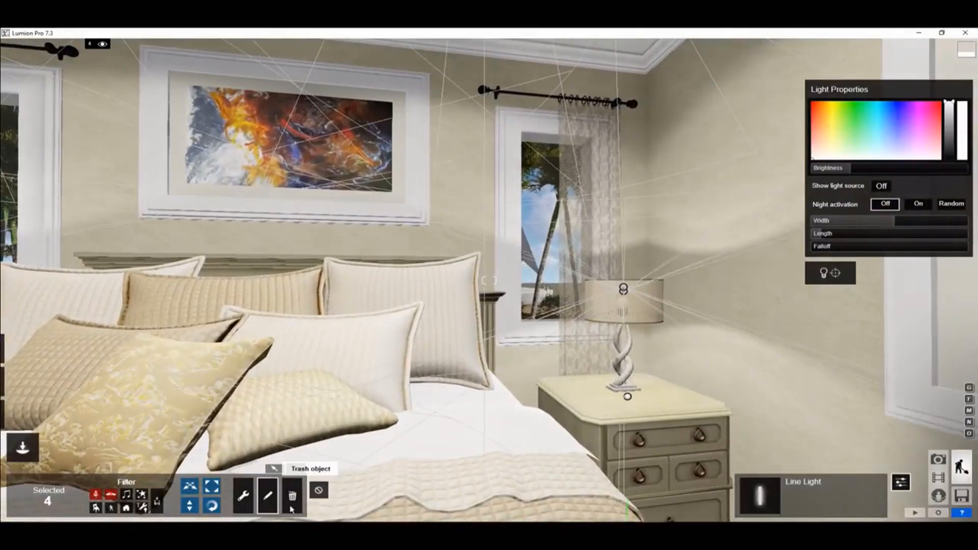
{"action": "left_click", "coordinate": [294, 470]}
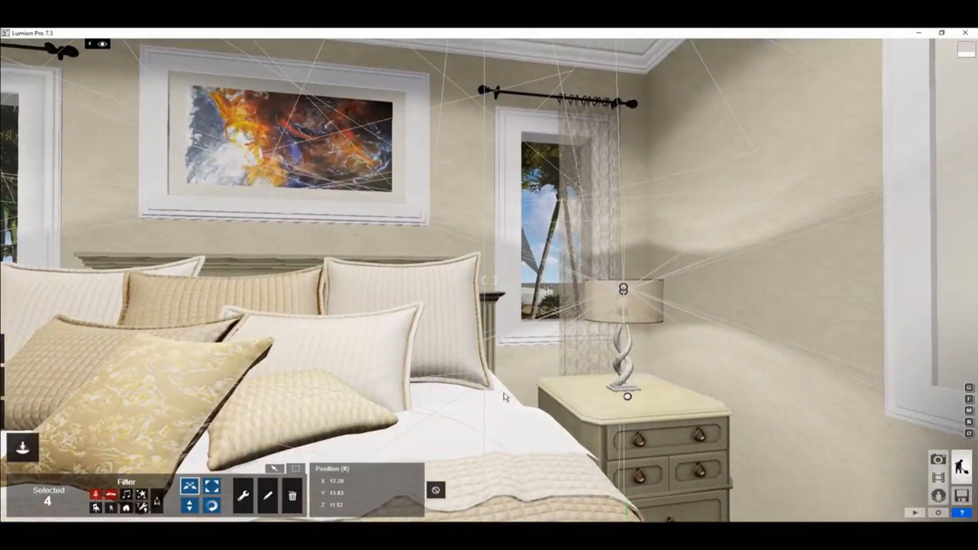
{"action": "left_click", "coordinate": [435, 490]}
Select one spotlight in each of the two bedside lamps and copy both straight up to just above the lampshades
{"action": "right_click_drag", "start_coordinate": [692, 389], "coordinate": [382, 487]}
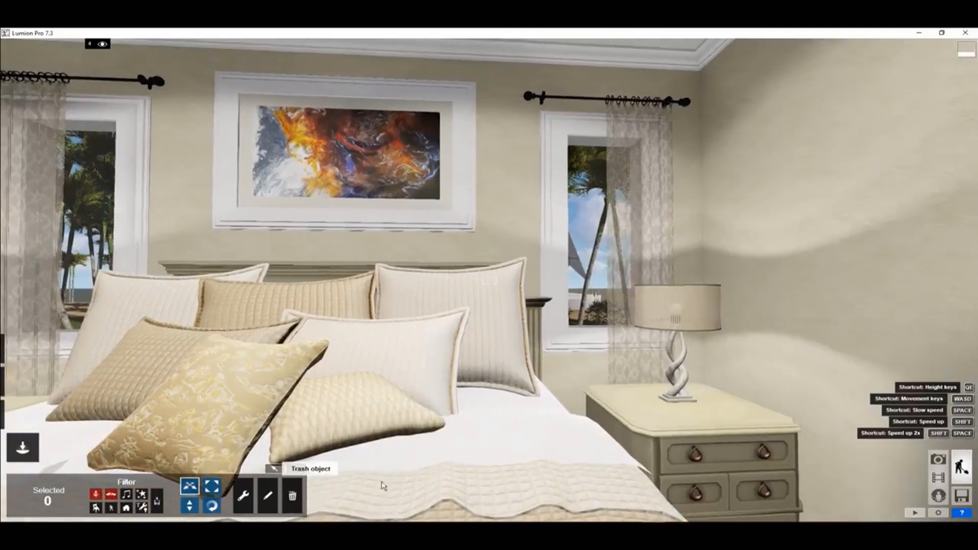
{"action": "key", "text": "s"}
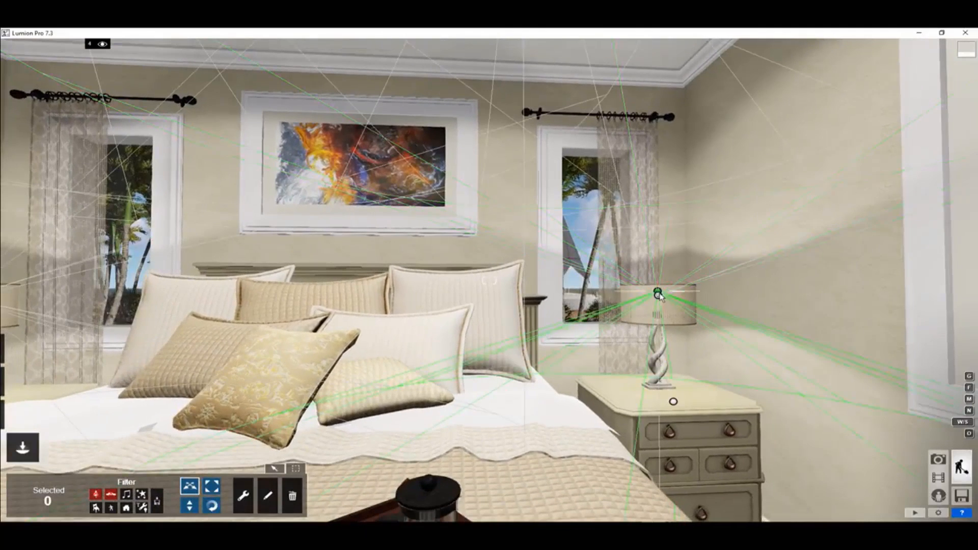
{"action": "left_click", "coordinate": [659, 294]}
{"action": "right_click_drag", "start_coordinate": [438, 408], "coordinate": [228, 383]}
{"action": "left_click", "coordinate": [172, 309], "text": "ctrl"}
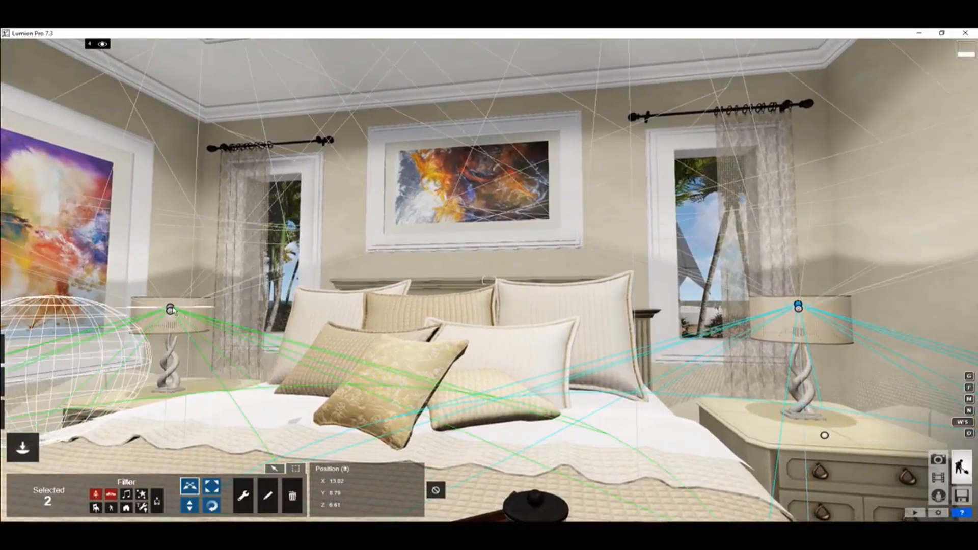
{"action": "left_click", "coordinate": [190, 506]}
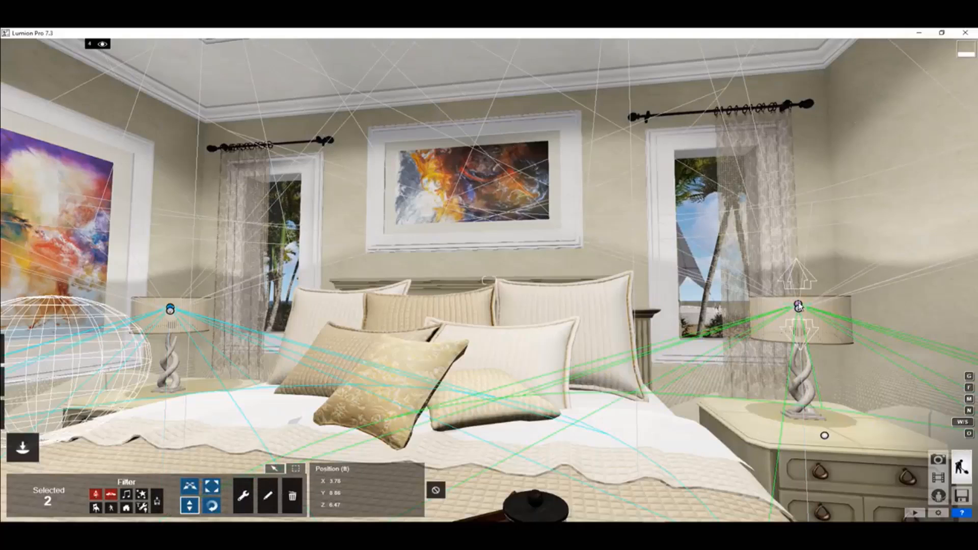
{"action": "left_click_drag", "start_coordinate": [798, 306], "coordinate": [796, 251]}
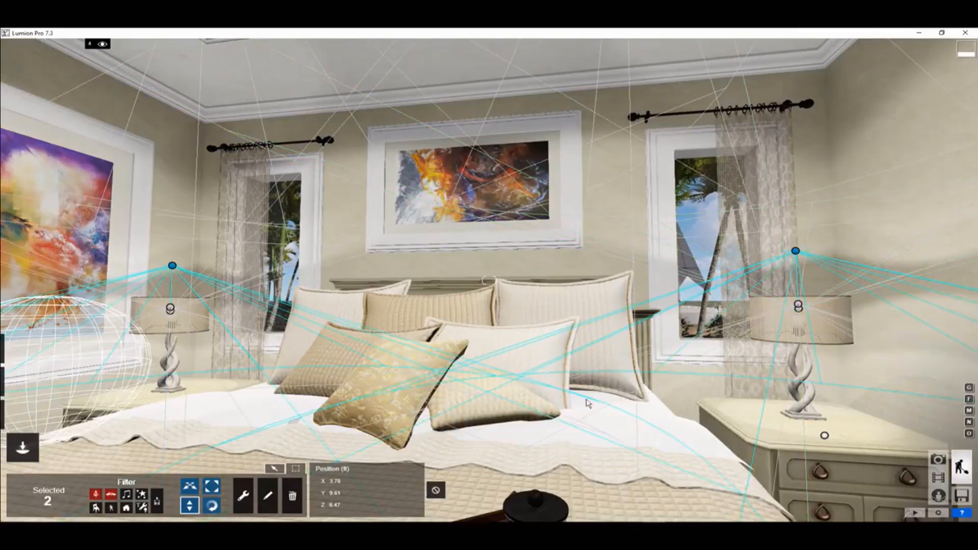
Choose the white Omni Light from the Lights And Utilities Library as the current library object
{"action": "left_click", "coordinate": [275, 467]}
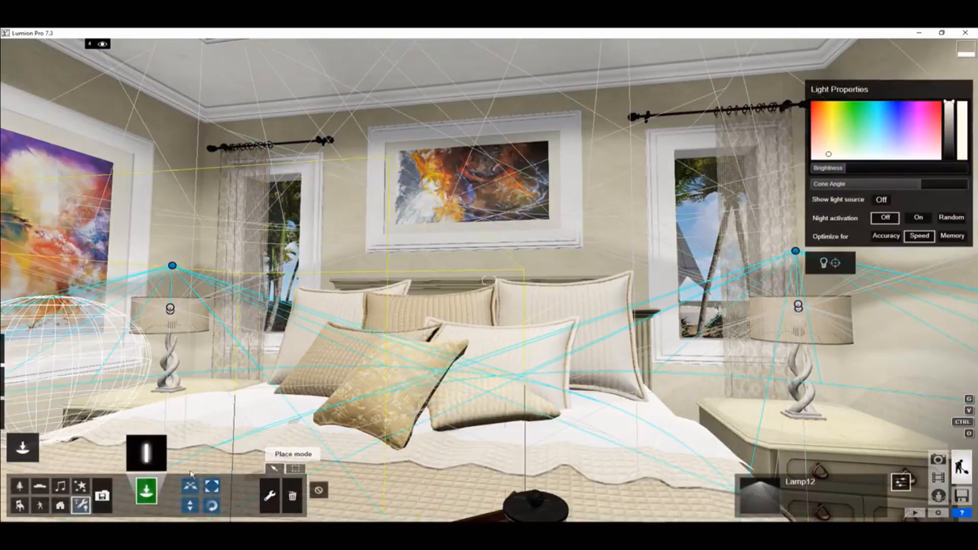
{"action": "left_click", "coordinate": [146, 452]}
{"action": "left_click", "coordinate": [260, 152]}
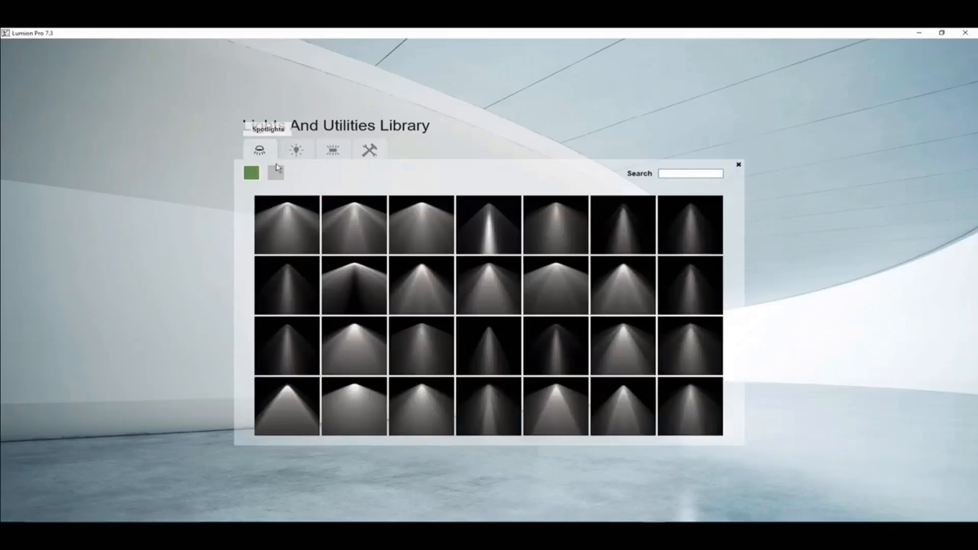
{"action": "left_click", "coordinate": [296, 150]}
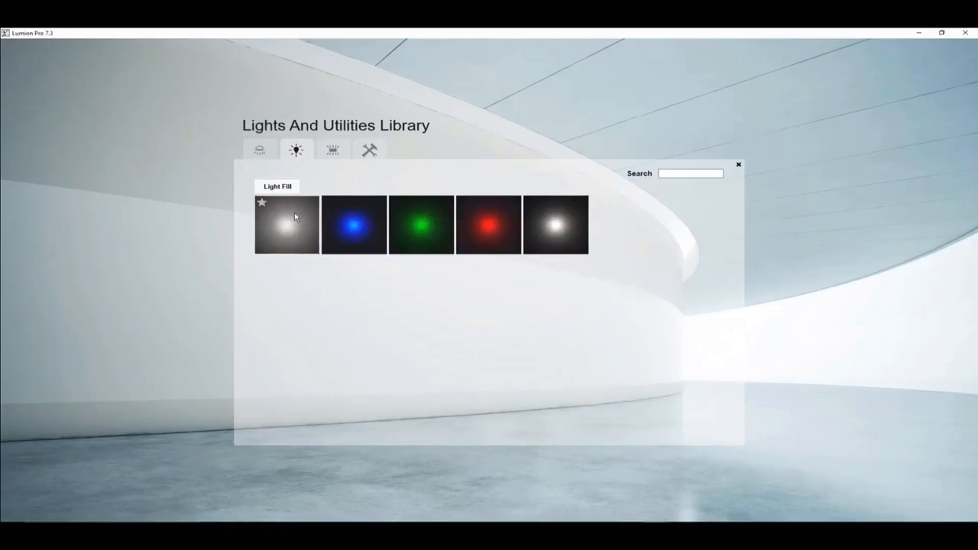
{"action": "left_click", "coordinate": [556, 224]}
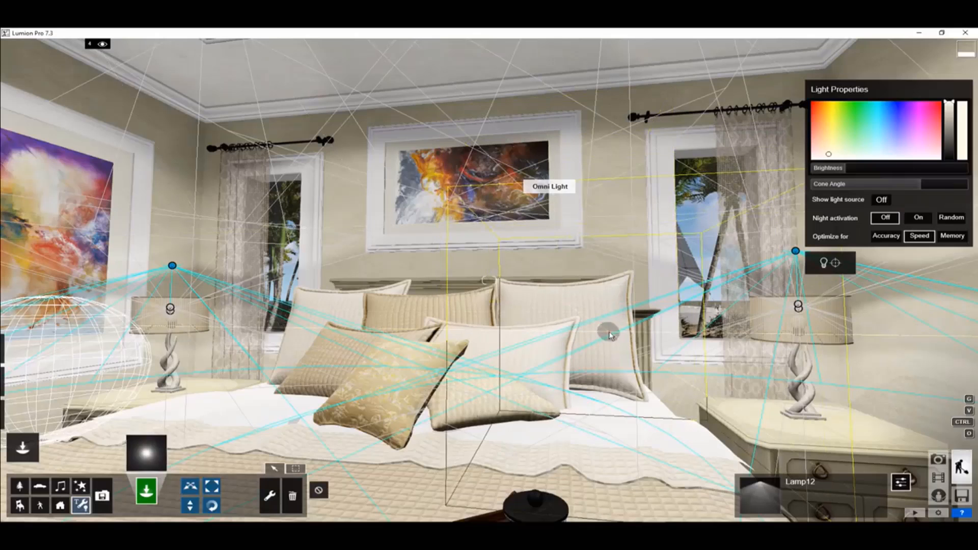
Replace the two copied spotlights above the bedside lamps with the library's Omni Light
{"action": "left_click", "coordinate": [271, 497]}
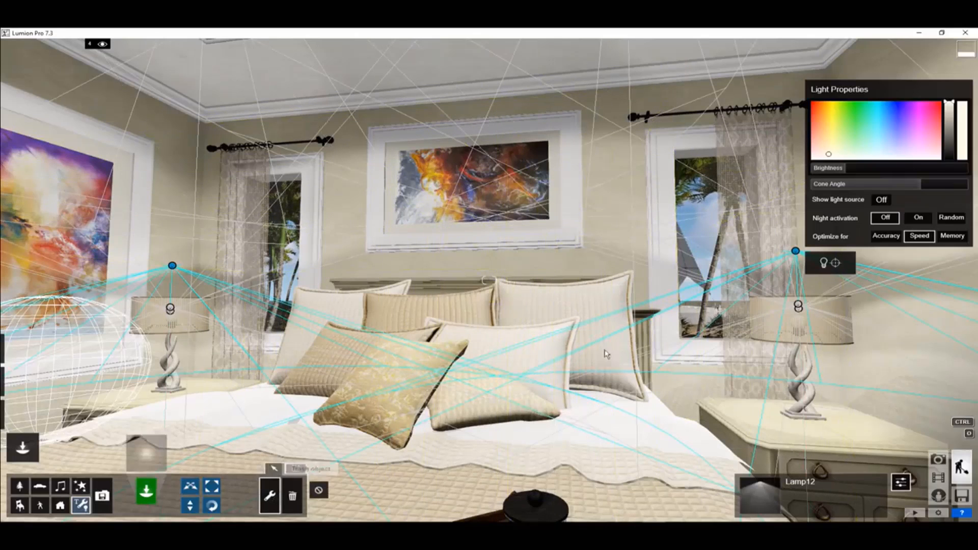
{"action": "left_click", "coordinate": [796, 251]}
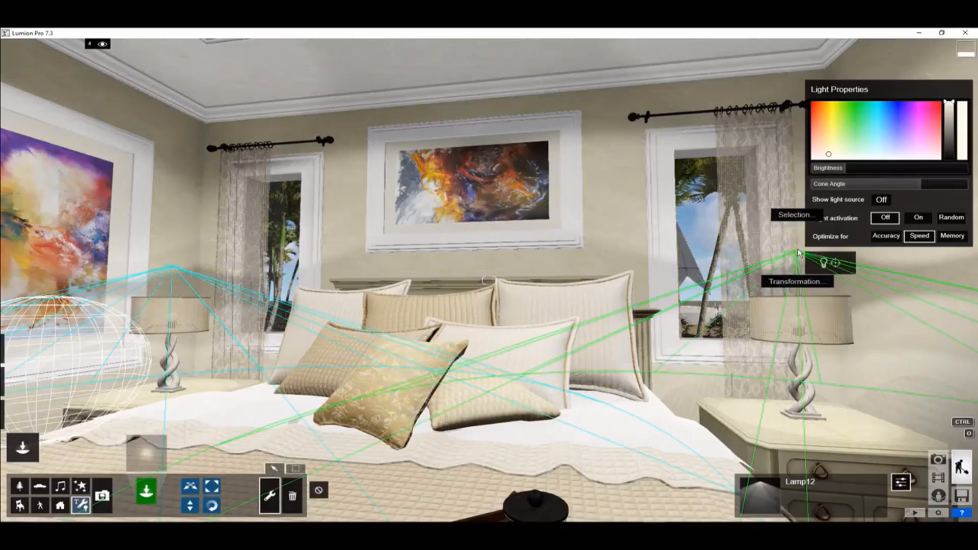
{"action": "left_click", "coordinate": [793, 218]}
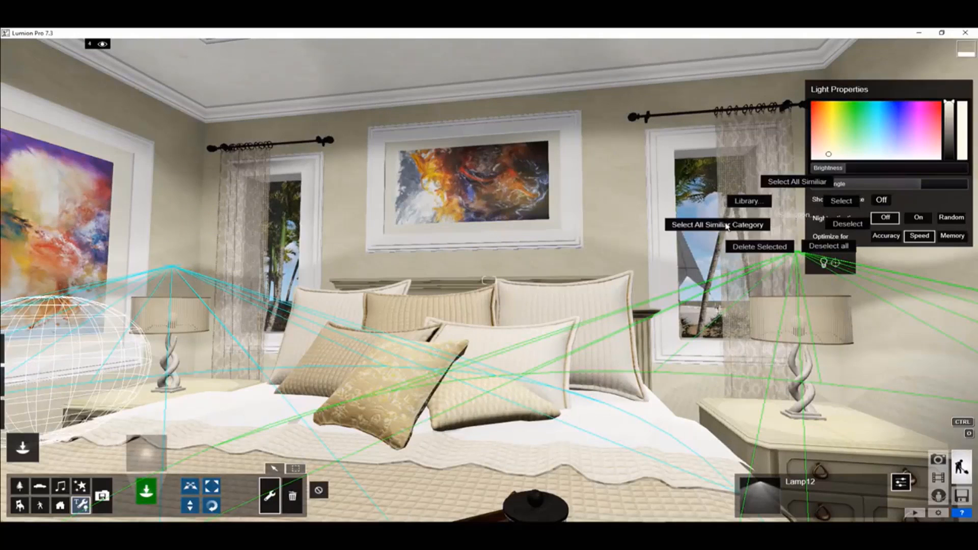
{"action": "left_click", "coordinate": [747, 201]}
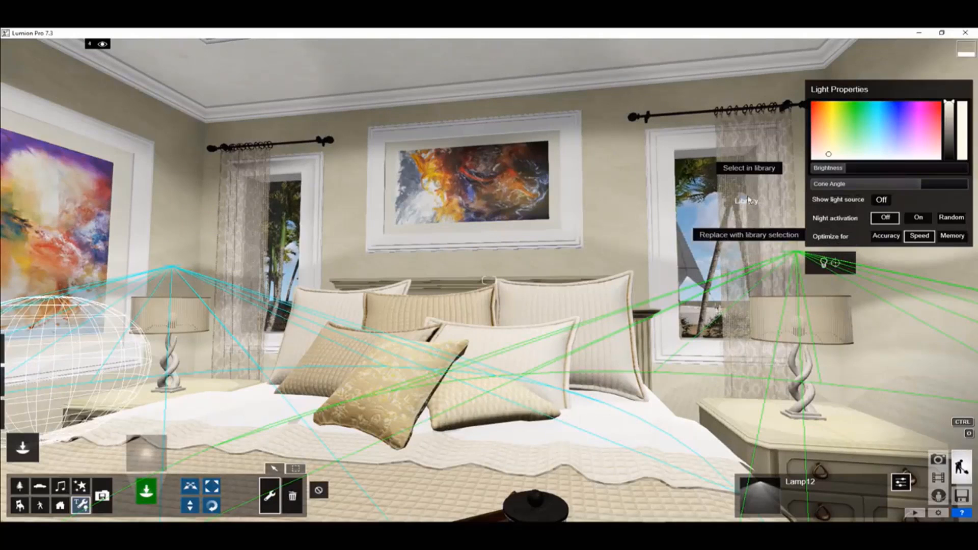
{"action": "left_click", "coordinate": [749, 236]}
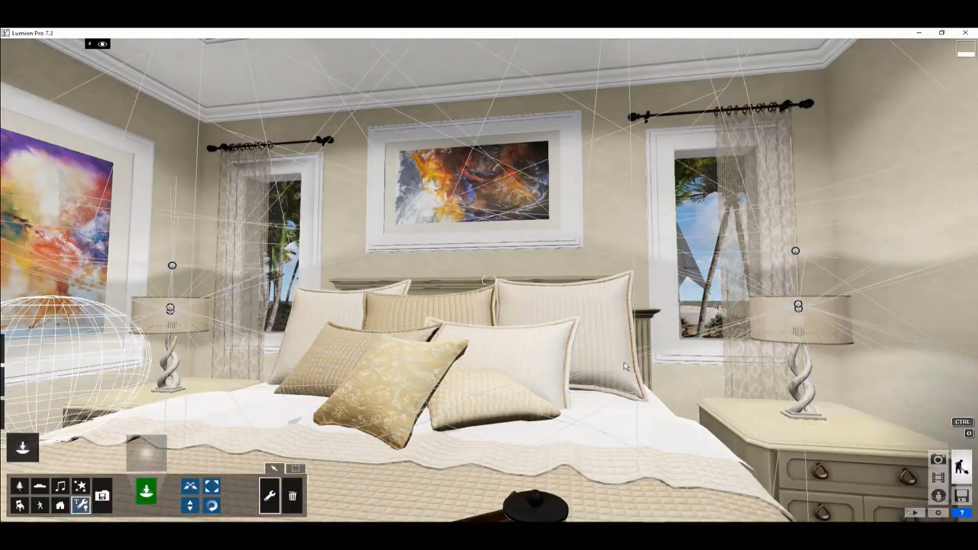
Select both omni lights above the bedside lamps and lower them slightly toward the lampshades
{"action": "left_click", "coordinate": [190, 487]}
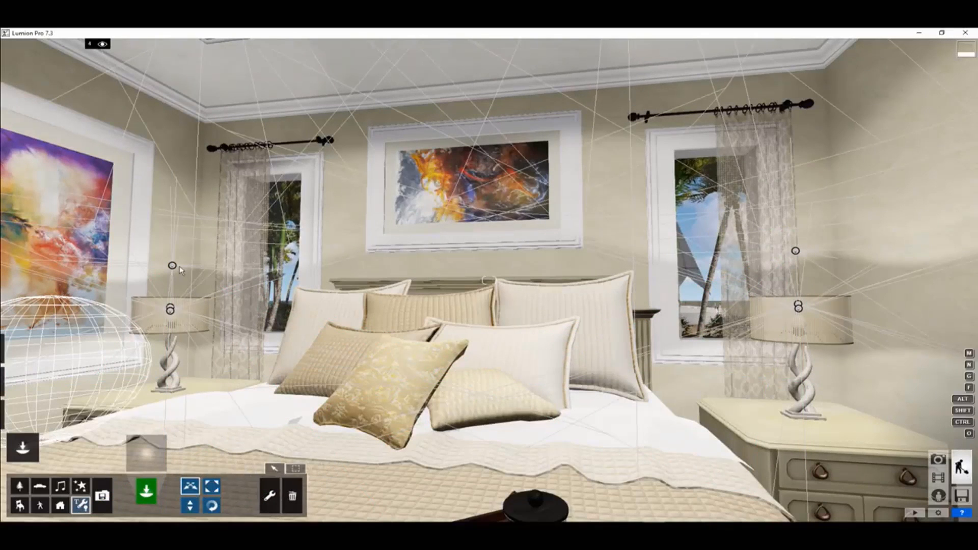
{"action": "left_click", "coordinate": [173, 265]}
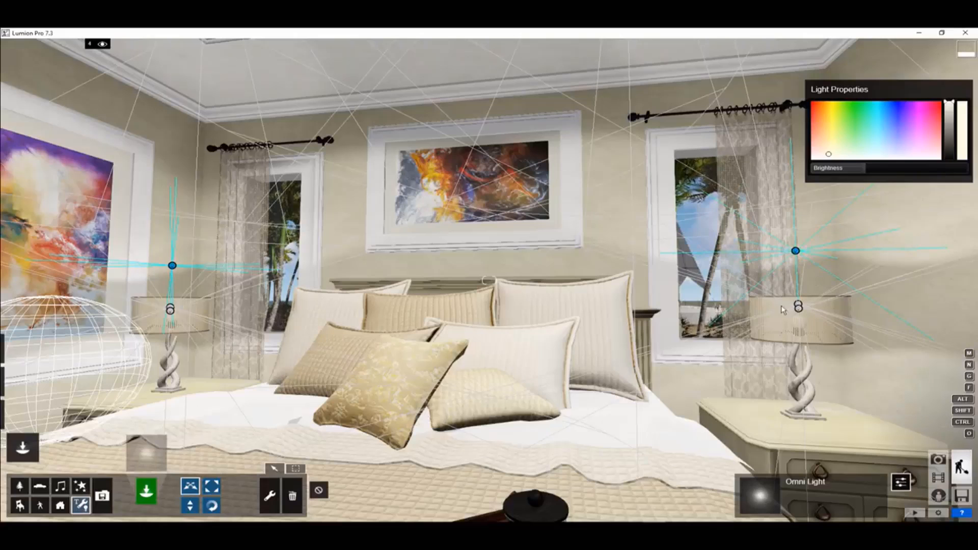
{"action": "key", "text": "s"}
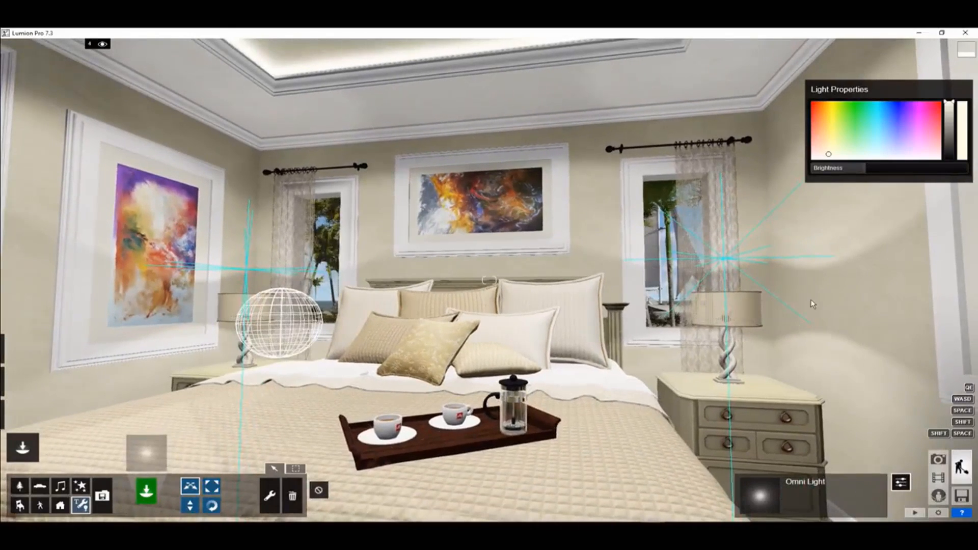
{"action": "left_click", "coordinate": [189, 506]}
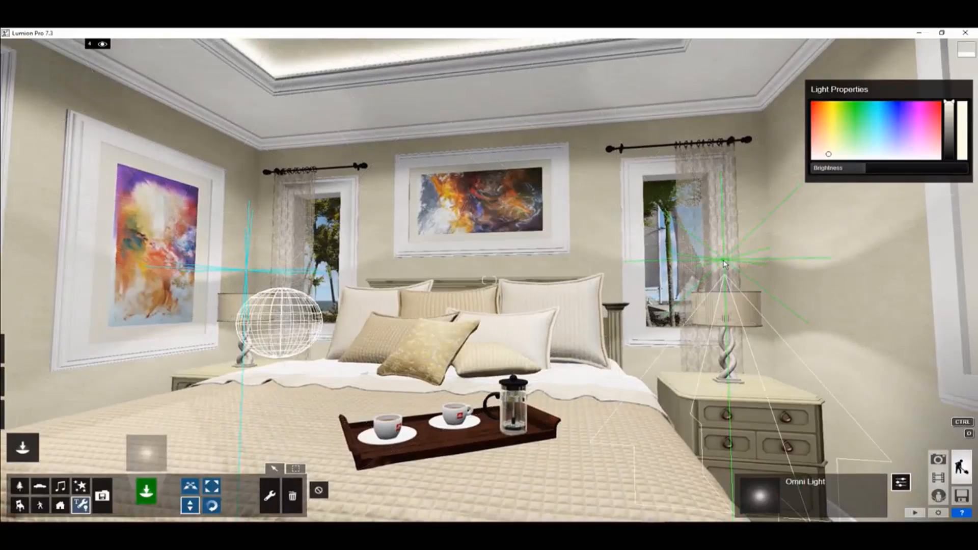
{"action": "left_click_drag", "start_coordinate": [725, 261], "coordinate": [725, 269]}
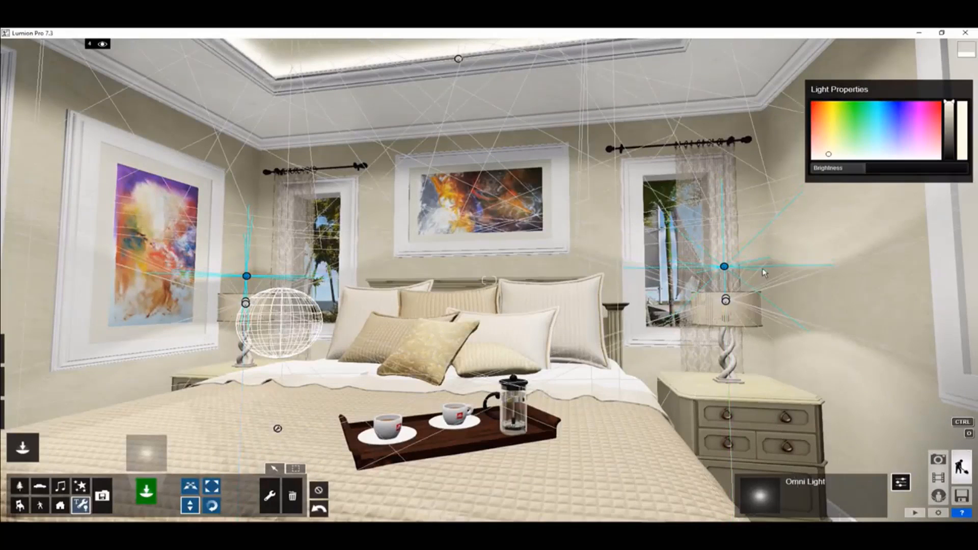
Try different brightness levels for the two omni lights and set their brightness to 1000
{"action": "left_click_drag", "start_coordinate": [864, 172], "coordinate": [798, 189]}
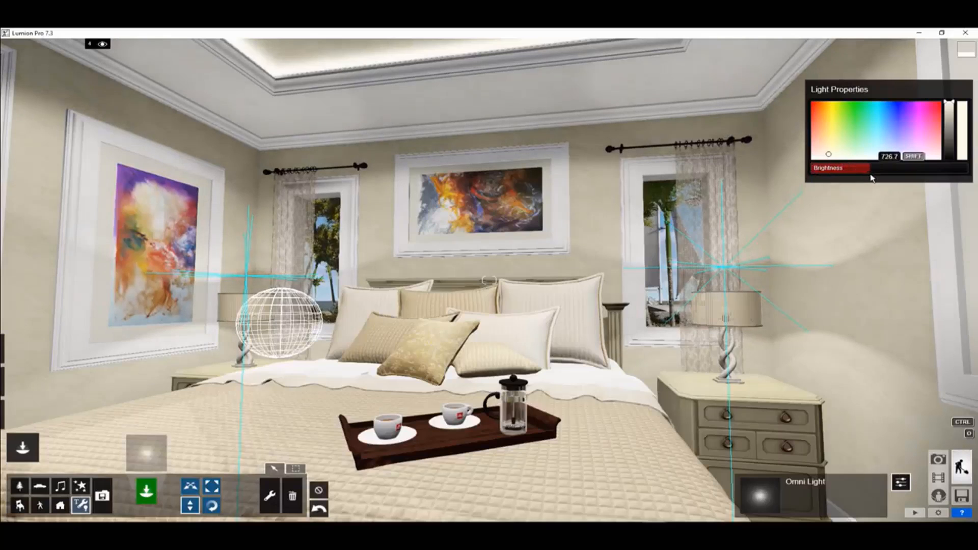
{"action": "mouse_move", "coordinate": [871, 178]}
{"action": "left_mouse_down"}
{"action": "mouse_move", "coordinate": [886, 178]}
{"action": "mouse_move", "coordinate": [855, 178]}
{"action": "left_mouse_up"}
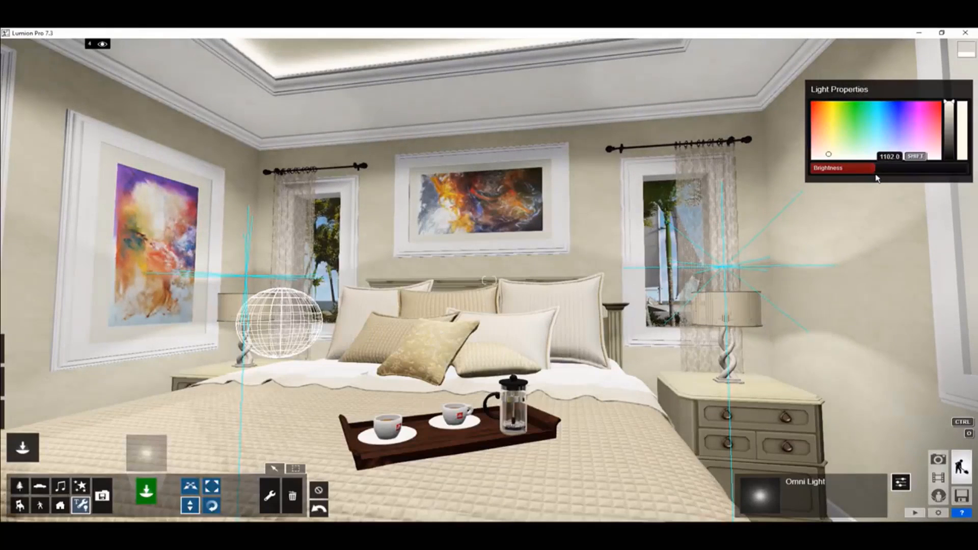
{"action": "left_click_drag", "start_coordinate": [876, 177], "coordinate": [878, 174]}
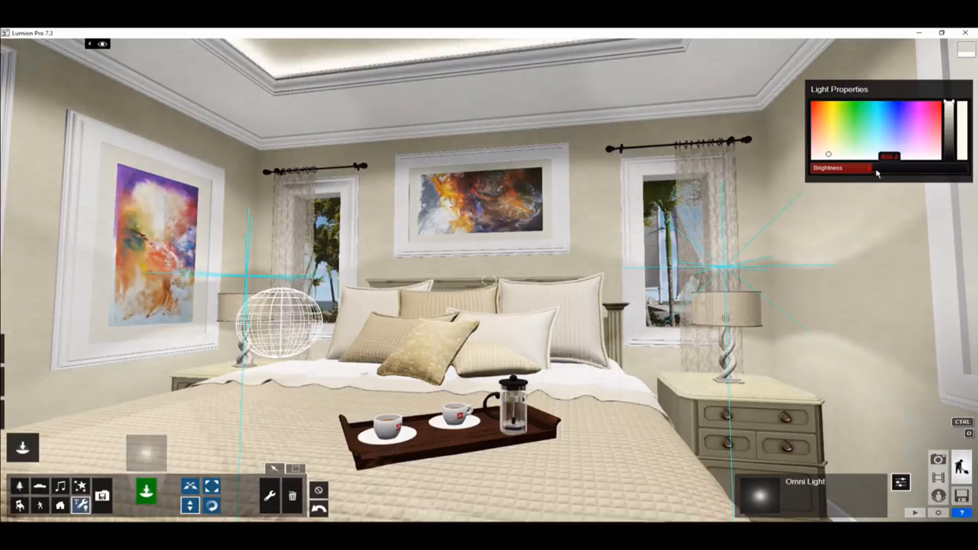
{"action": "left_click_drag", "start_coordinate": [966, 176], "coordinate": [967, 176]}
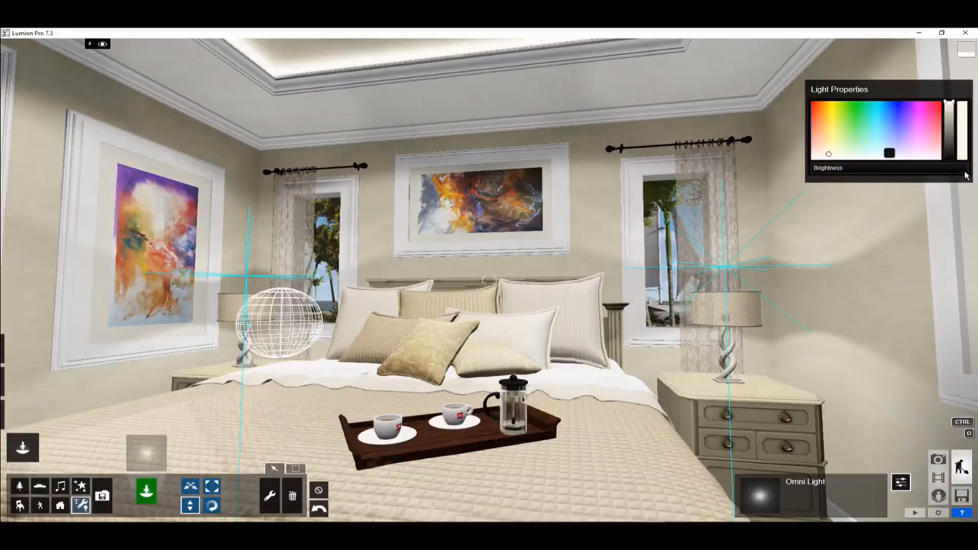
{"action": "type", "text": "1000"}
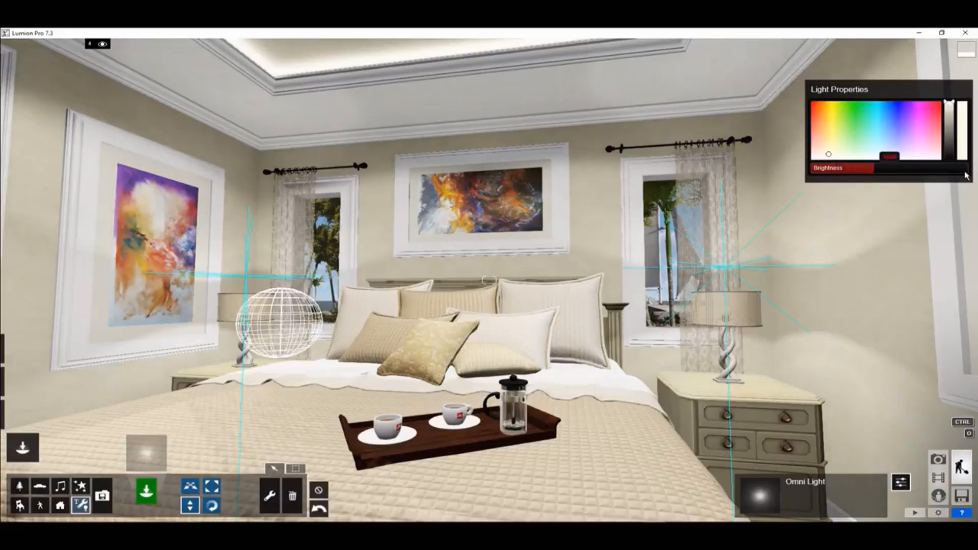
{"action": "key", "text": "Return"}
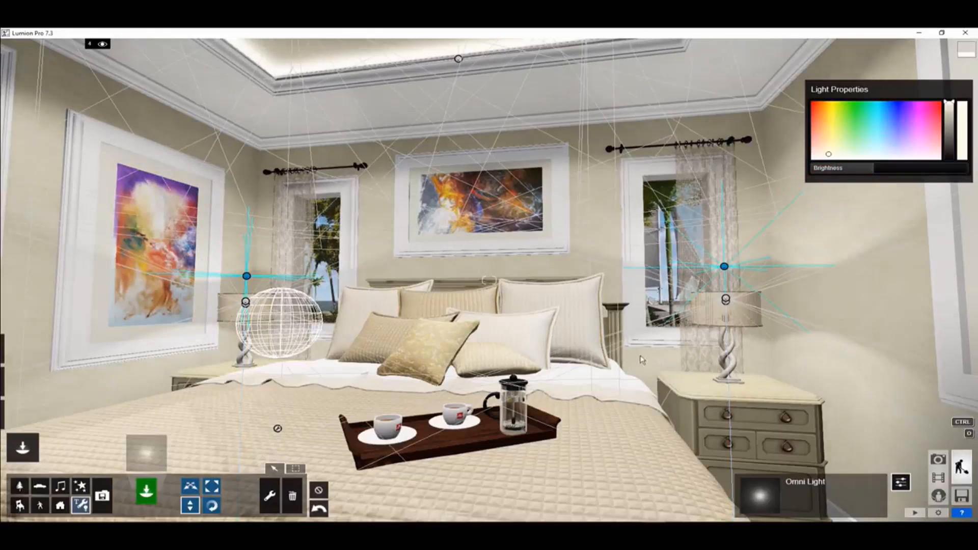
Examine the omni lights' effect on the walls around the bed from several angles and close up at one bedside lamp
{"action": "right_click_drag", "start_coordinate": [642, 361], "coordinate": [623, 374]}
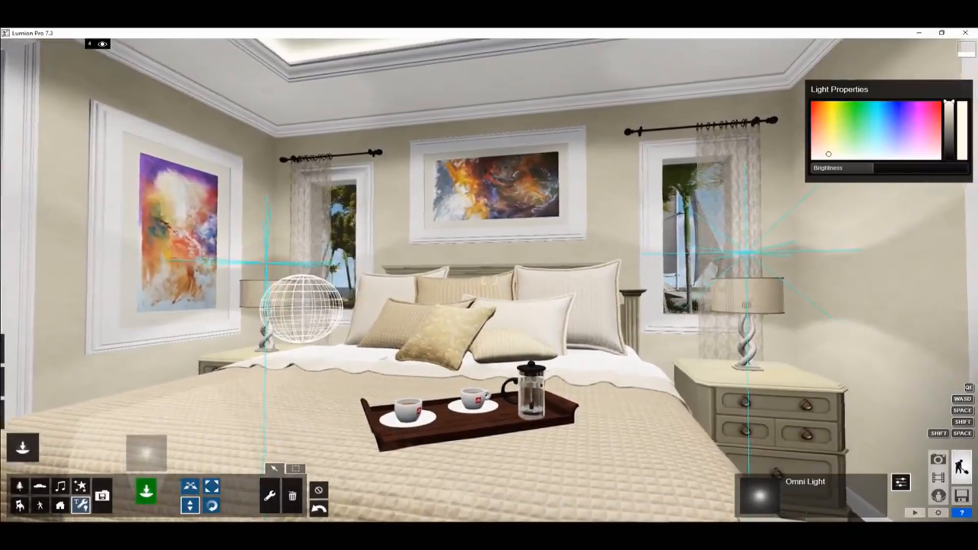
{"action": "key", "text": "a"}
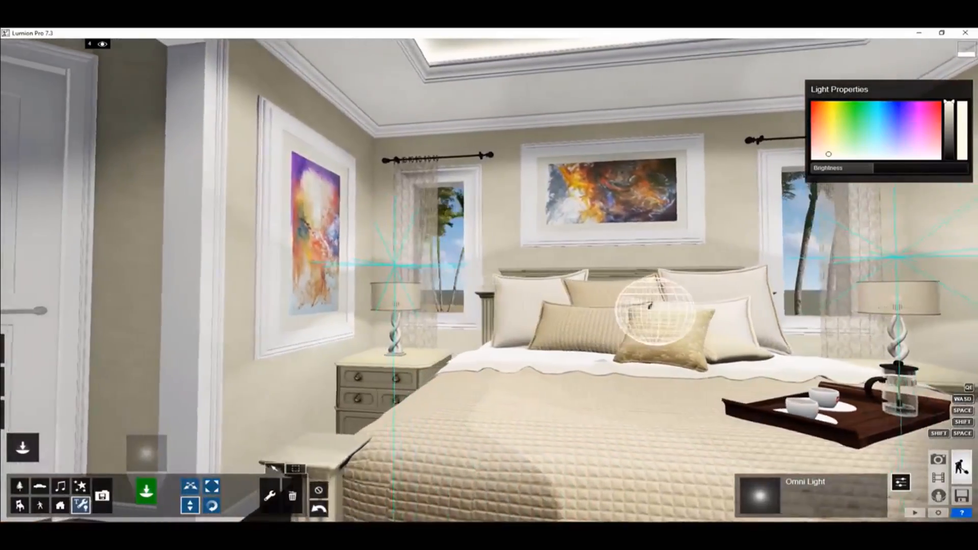
{"action": "key", "text": "s"}
{"action": "right_click_drag", "start_coordinate": [623, 373], "coordinate": [668, 360]}
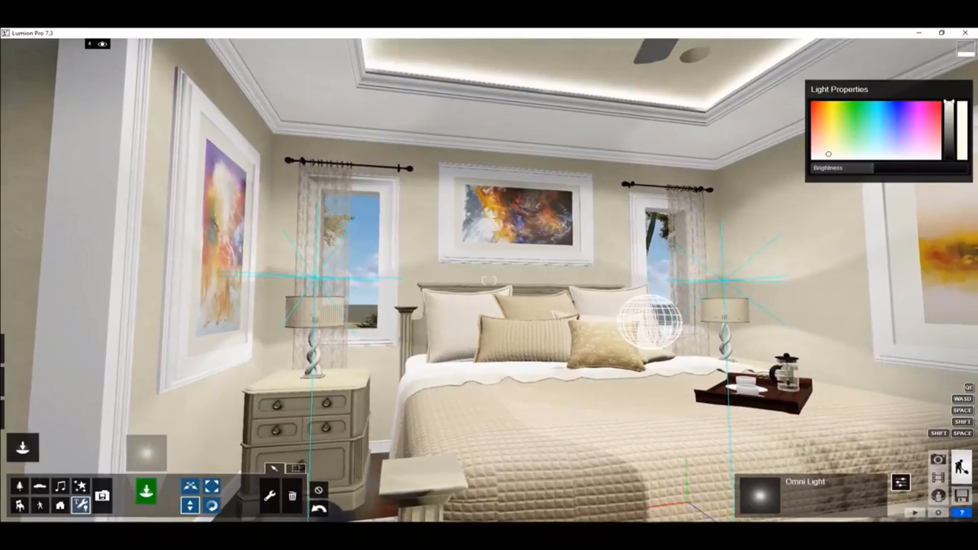
{"action": "key", "text": "q"}
{"action": "right_click_drag", "start_coordinate": [632, 306], "coordinate": [645, 326]}
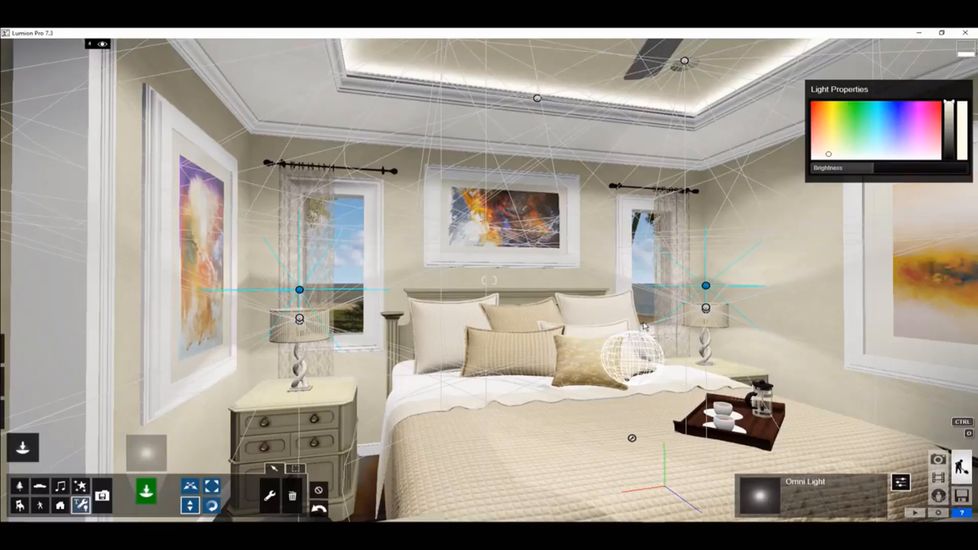
{"action": "right_click_drag", "start_coordinate": [458, 255], "coordinate": [356, 245]}
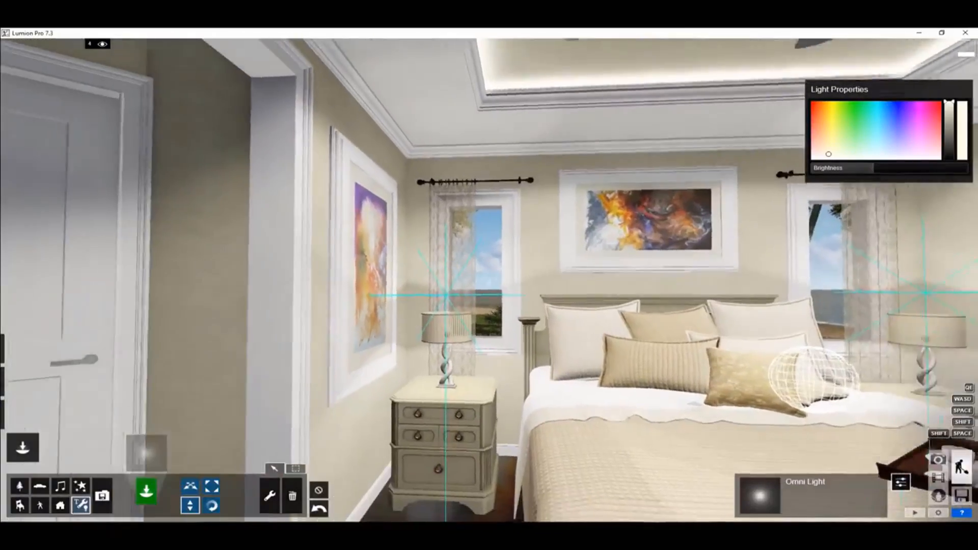
{"action": "key", "text": "w"}
{"action": "right_click_drag", "start_coordinate": [489, 281], "coordinate": [462, 306]}
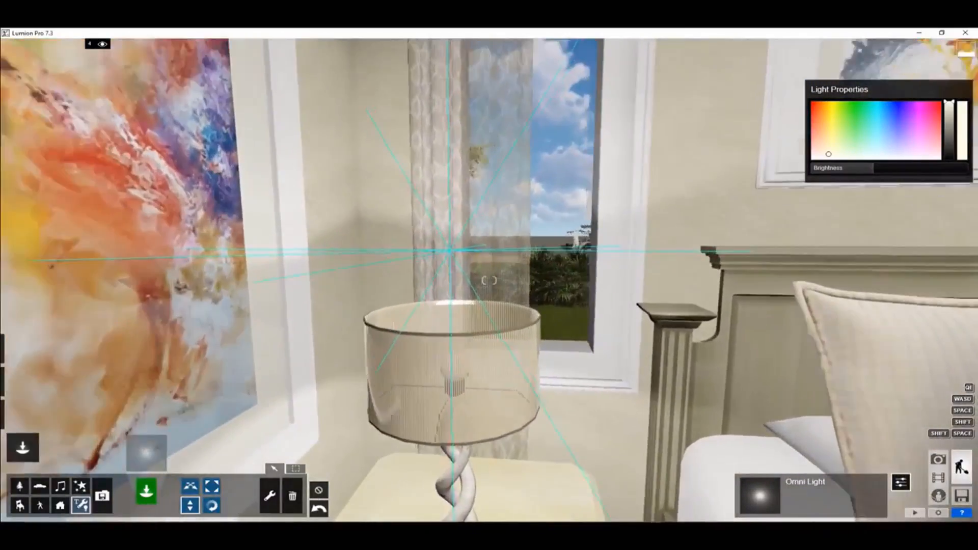
Give the bedside lamp's bulb a Standard material and set its emissive to about 10
{"action": "right_click_drag", "start_coordinate": [693, 305], "coordinate": [703, 406]}
{"action": "key", "text": "q"}
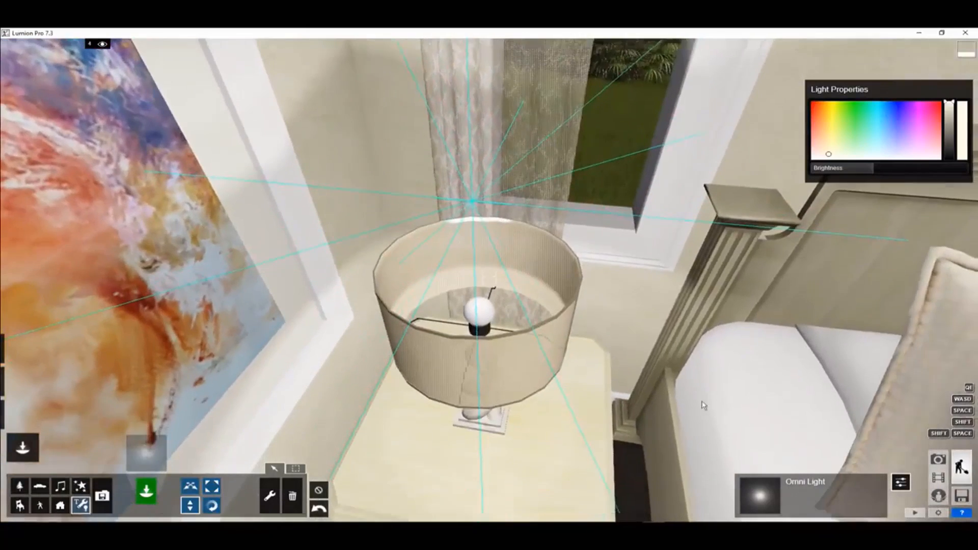
{"action": "mouse_move", "coordinate": [23, 417]}
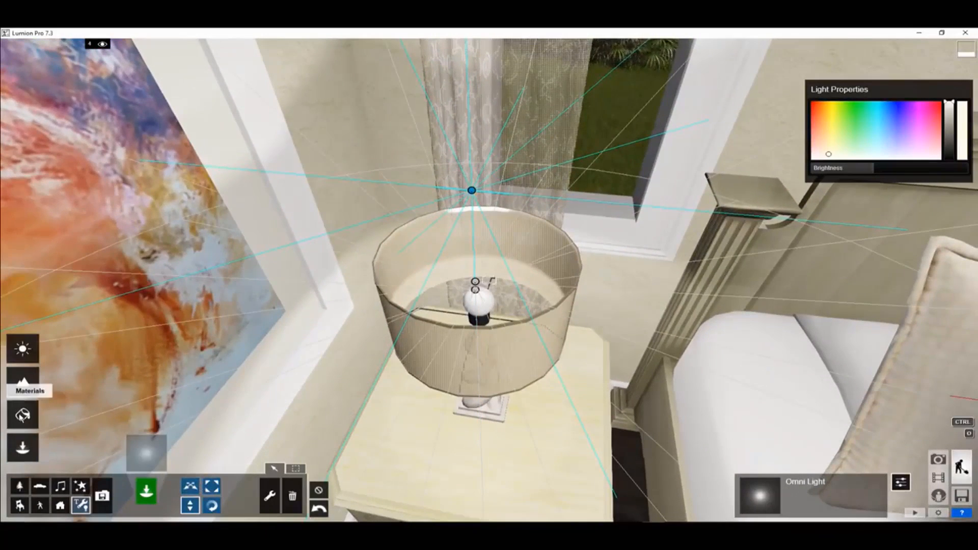
{"action": "left_click", "coordinate": [22, 381]}
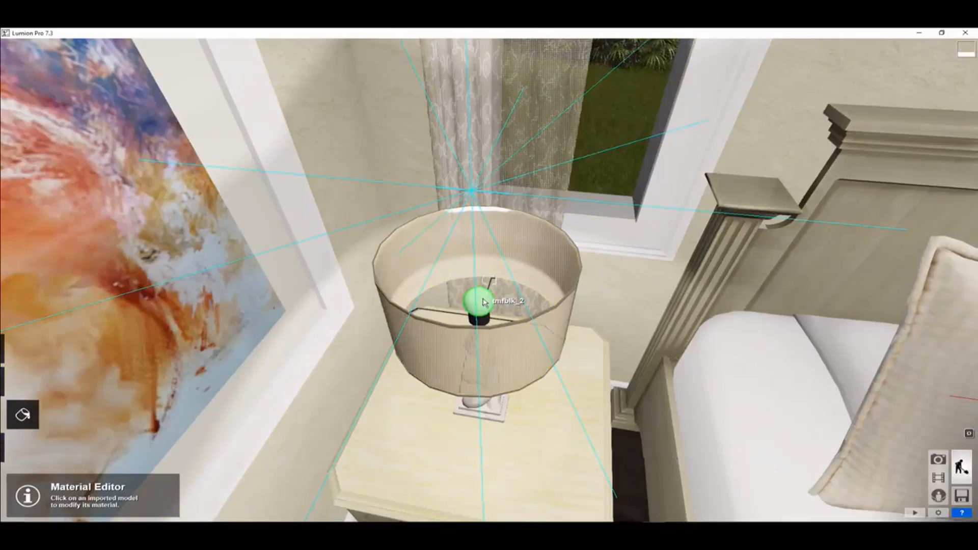
{"action": "left_click", "coordinate": [484, 302]}
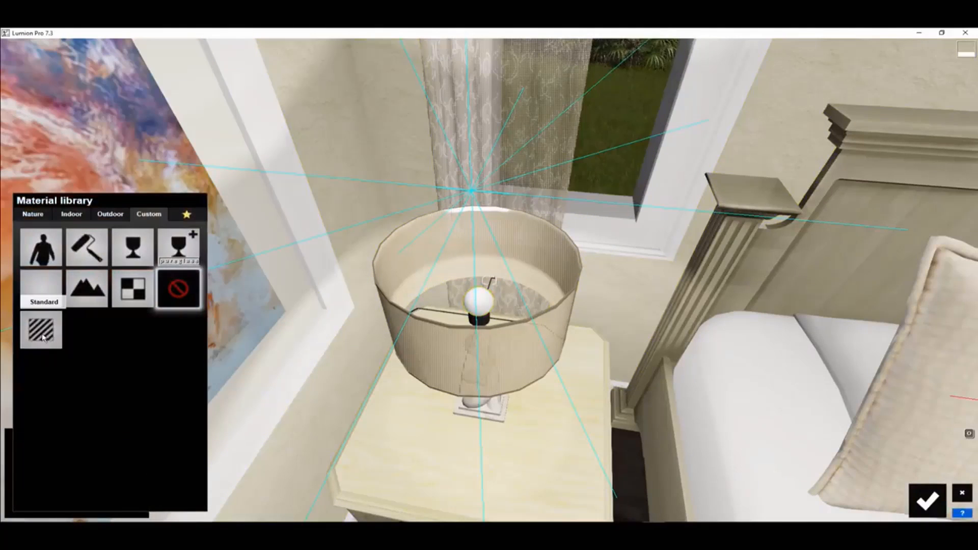
{"action": "left_click", "coordinate": [41, 334]}
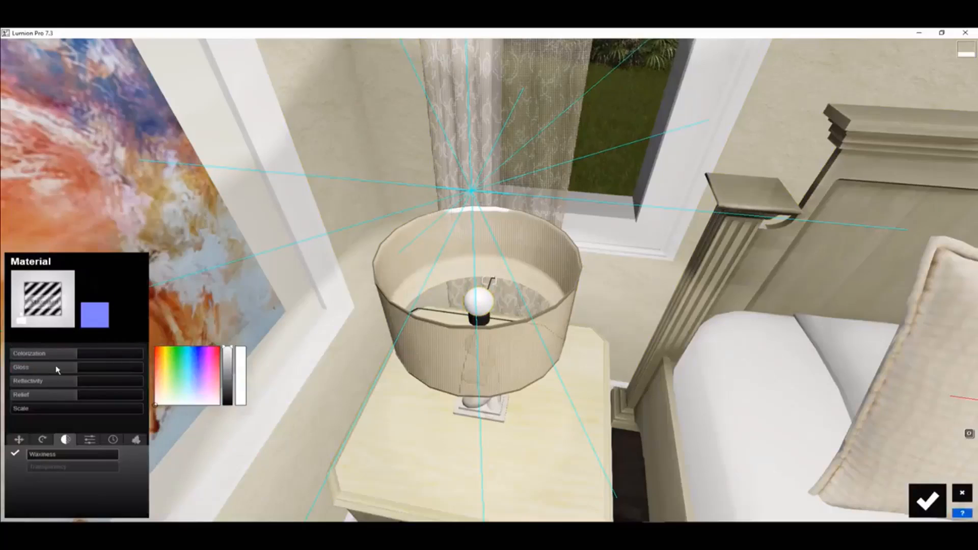
{"action": "left_click", "coordinate": [90, 438]}
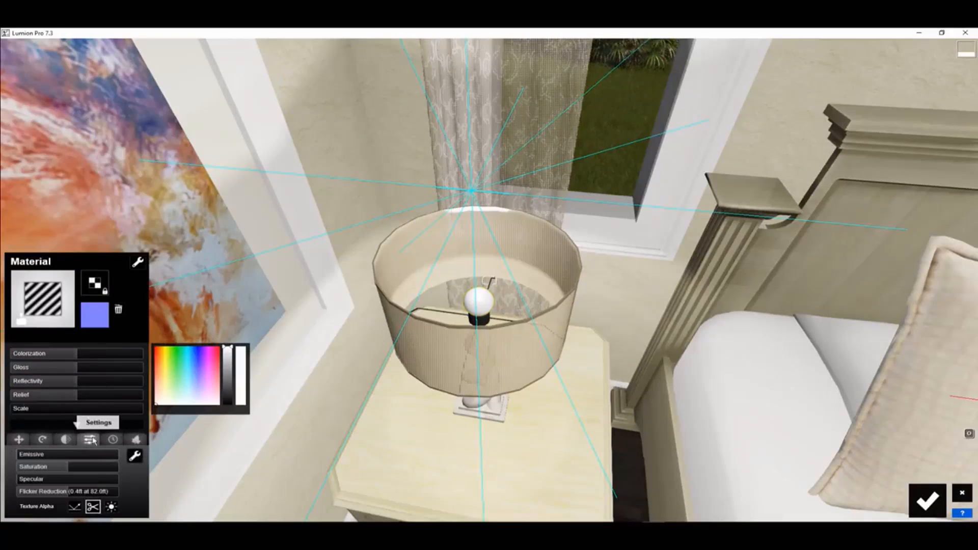
{"action": "left_click_drag", "start_coordinate": [65, 455], "coordinate": [109, 472]}
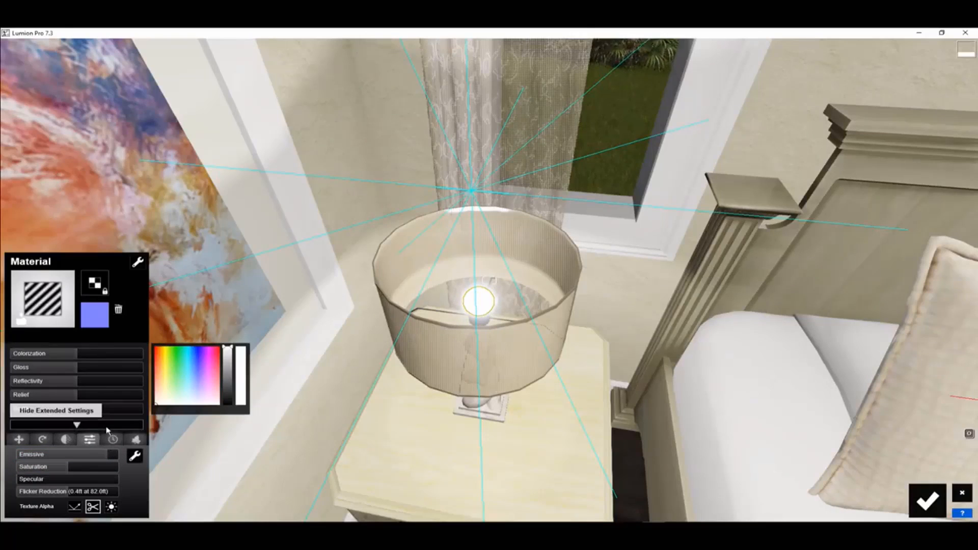
{"action": "left_click_drag", "start_coordinate": [94, 456], "coordinate": [100, 463]}
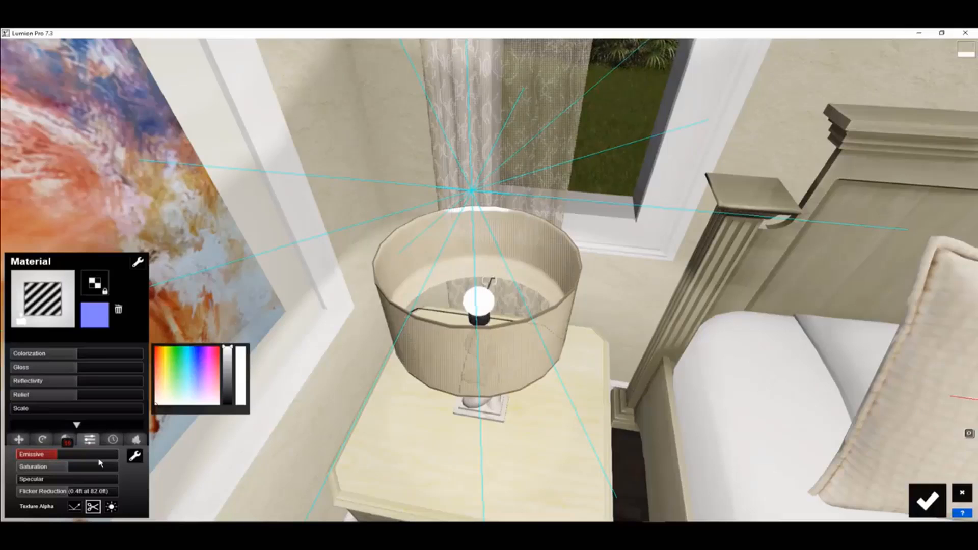
Raise the emissive of the bedside lampshade's material slightly so the shade glows softly
{"action": "right_click_drag", "start_coordinate": [572, 380], "coordinate": [511, 301]}
{"action": "key", "text": "e"}
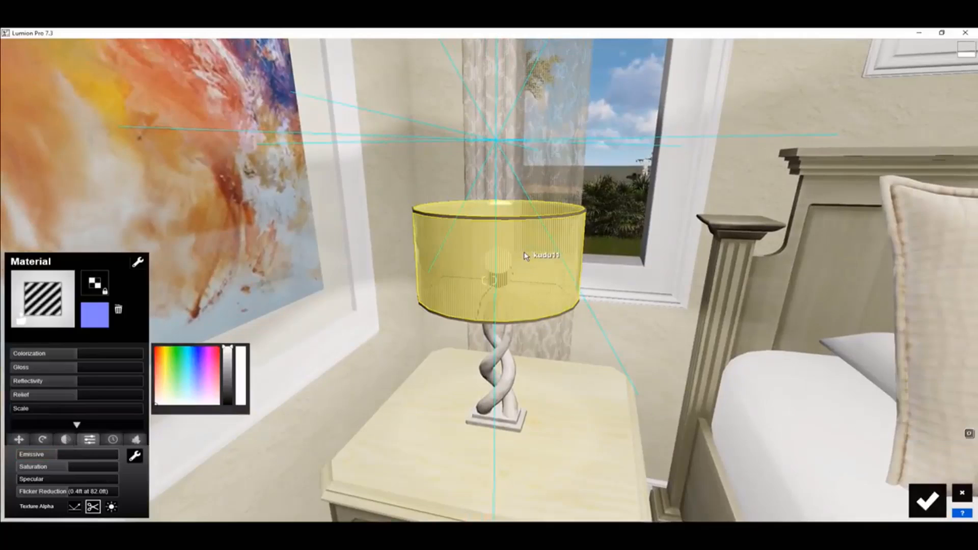
{"action": "left_click", "coordinate": [523, 256]}
{"action": "left_click_drag", "start_coordinate": [50, 372], "coordinate": [8, 386]}
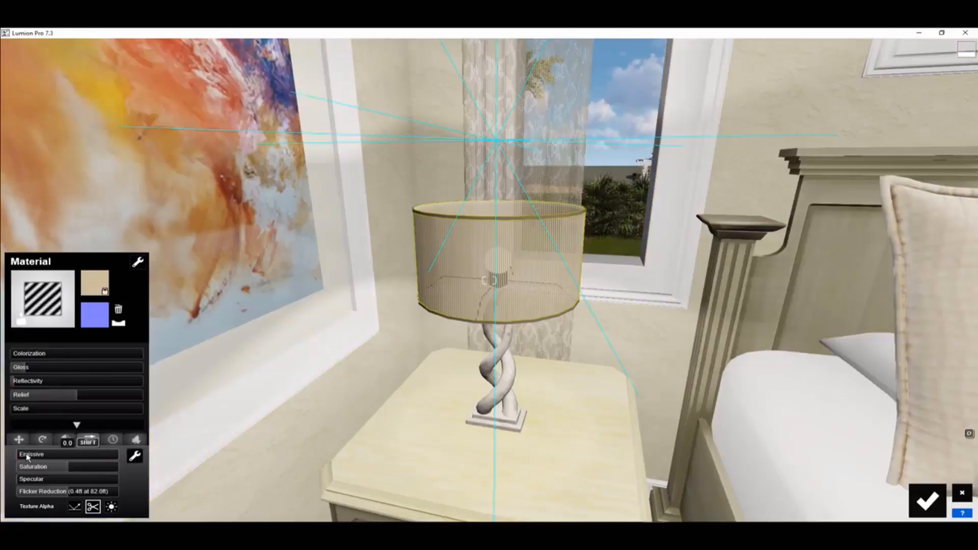
{"action": "mouse_move", "coordinate": [35, 455]}
{"action": "left_mouse_down"}
{"action": "mouse_move", "coordinate": [53, 456]}
{"action": "mouse_move", "coordinate": [35, 458]}
{"action": "left_mouse_up"}
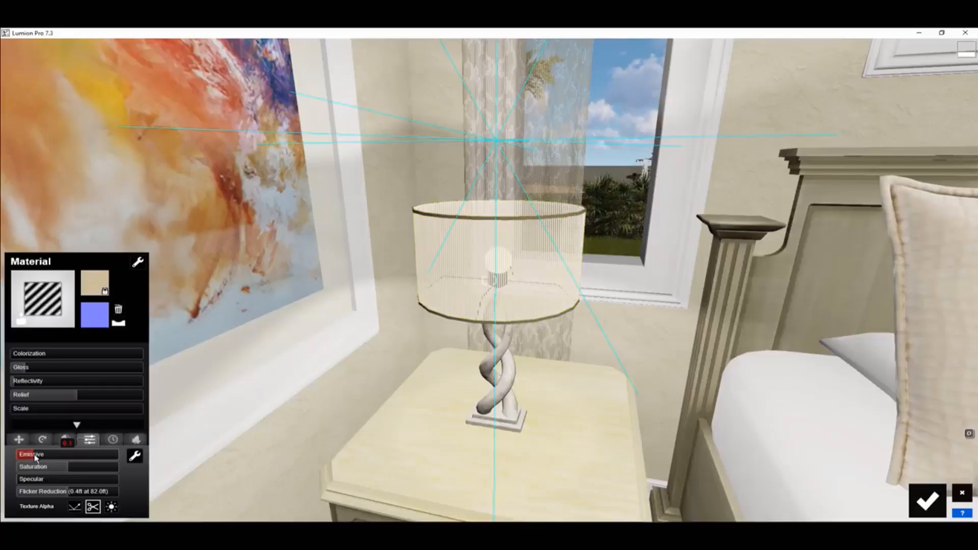
{"action": "left_click_drag", "start_coordinate": [36, 458], "coordinate": [35, 457]}
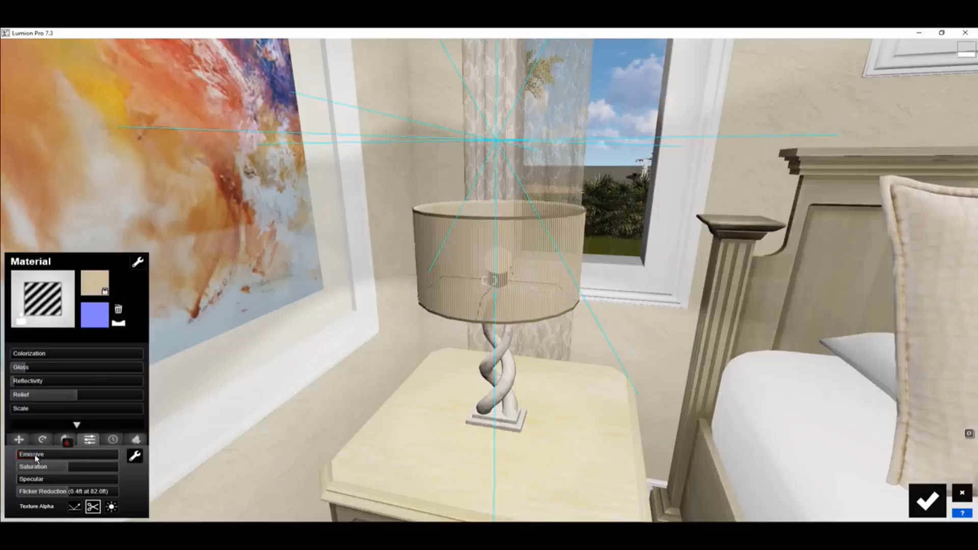
{"action": "left_click", "coordinate": [35, 458]}
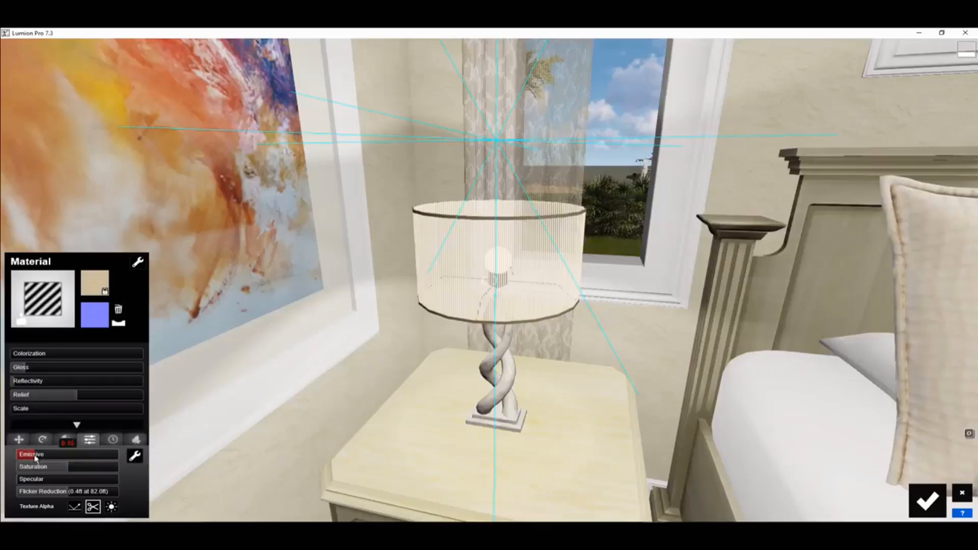
Save the material changes made to the bedside lamp's bulb and shade
{"action": "key", "text": "s"}
{"action": "mouse_move", "coordinate": [489, 280]}
{"action": "right_mouse_down"}
{"action": "mouse_move", "coordinate": [405, 338]}
{"action": "mouse_move", "coordinate": [286, 321]}
{"action": "mouse_move", "coordinate": [423, 418]}
{"action": "mouse_move", "coordinate": [429, 405]}
{"action": "mouse_move", "coordinate": [510, 387]}
{"action": "mouse_move", "coordinate": [586, 346]}
{"action": "mouse_move", "coordinate": [611, 306]}
{"action": "mouse_move", "coordinate": [611, 229]}
{"action": "mouse_move", "coordinate": [657, 179]}
{"action": "right_mouse_up"}
{"action": "key", "text": "s"}
{"action": "key", "text": "s"}
{"action": "key", "text": "w"}
{"action": "key", "text": "w"}
{"action": "right_click_drag", "start_coordinate": [525, 494], "coordinate": [539, 465]}
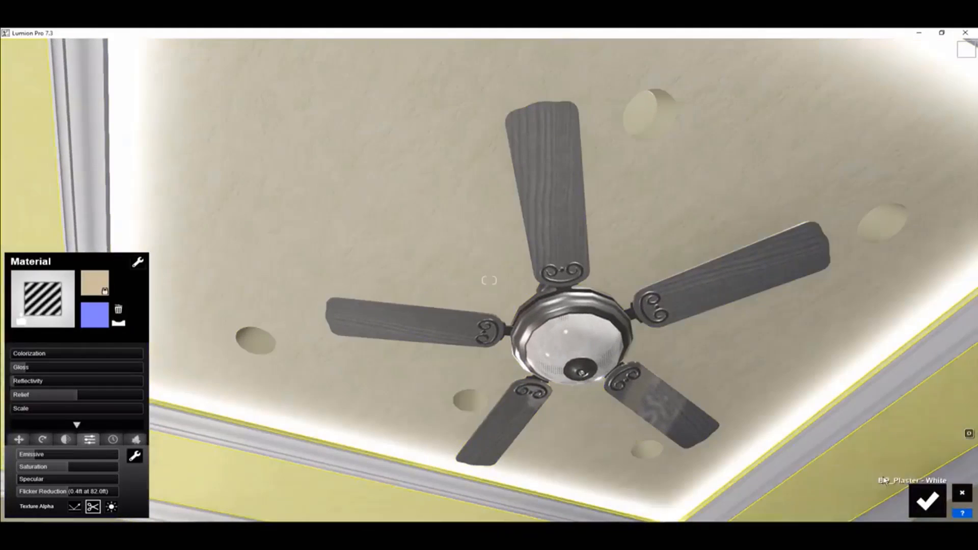
{"action": "left_click", "coordinate": [929, 501]}
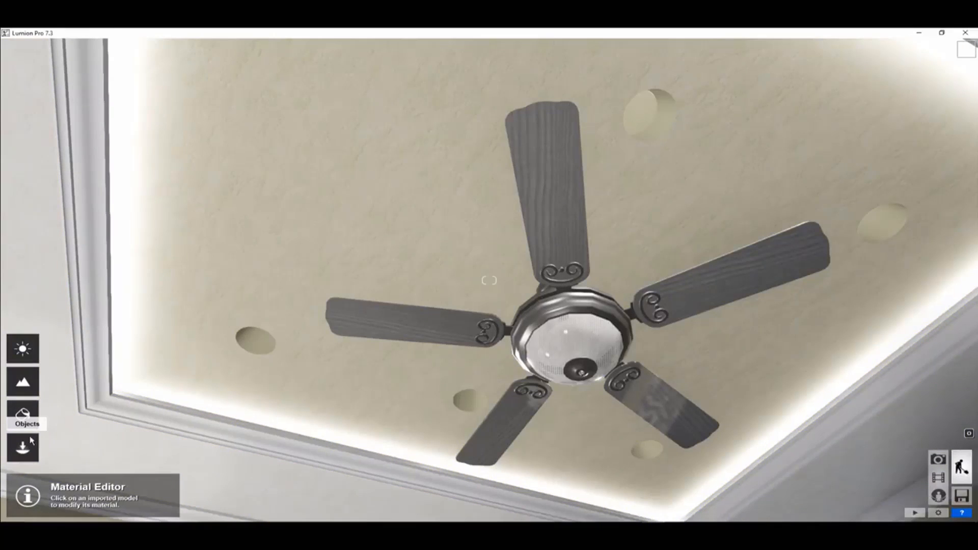
Return to editing placed lights and clear the combined selection of ceiling spotlights and bedside omni lights
{"action": "left_click", "coordinate": [31, 441]}
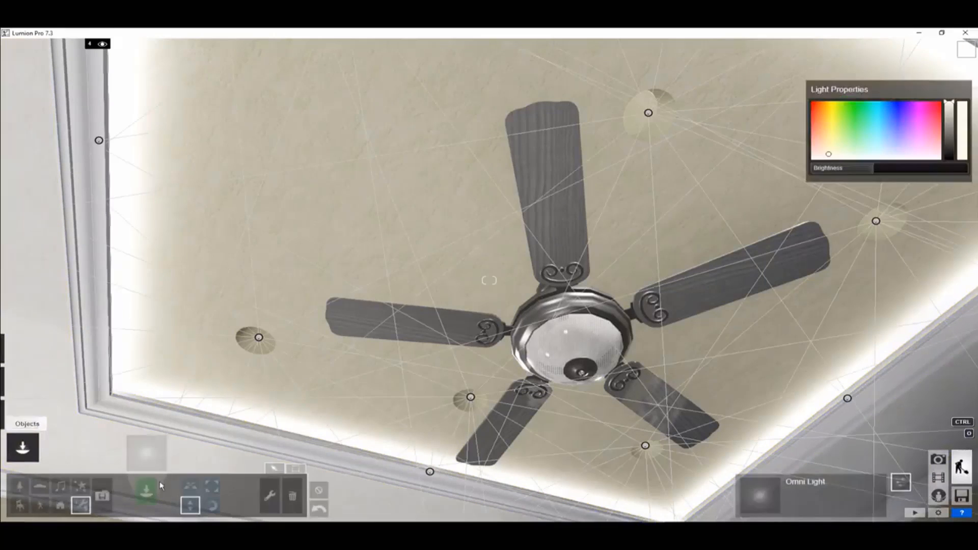
{"action": "left_click", "coordinate": [297, 469]}
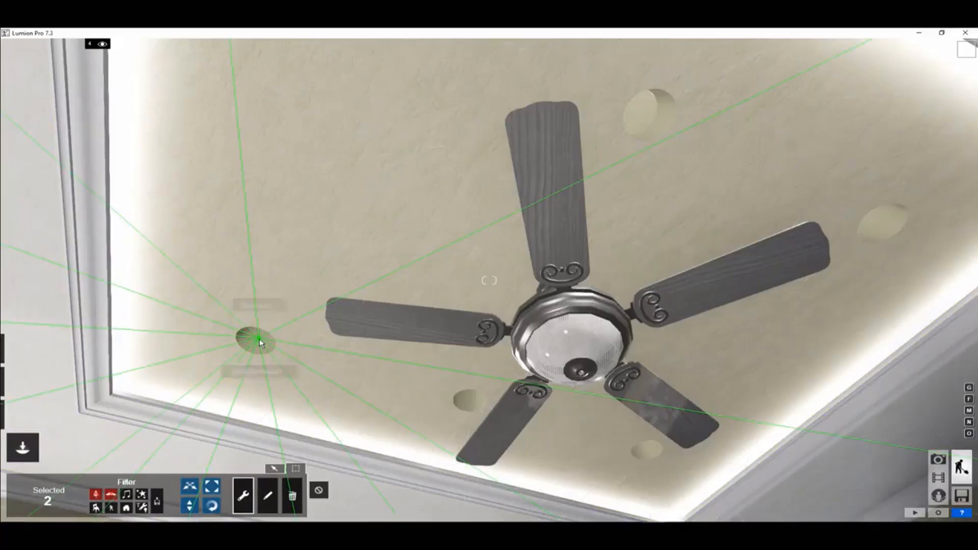
{"action": "left_click", "coordinate": [260, 305]}
{"action": "left_click", "coordinate": [268, 275]}
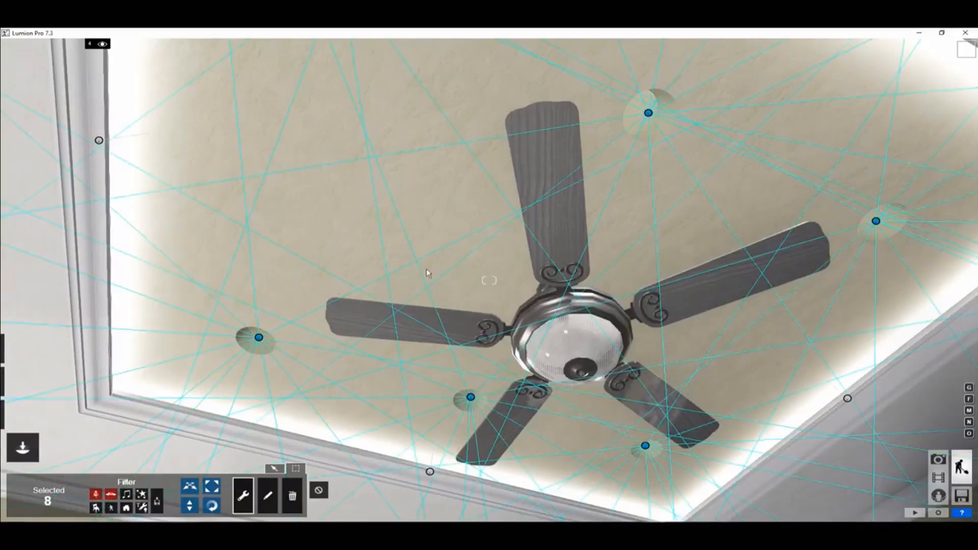
{"action": "right_click_drag", "start_coordinate": [506, 227], "coordinate": [451, 364]}
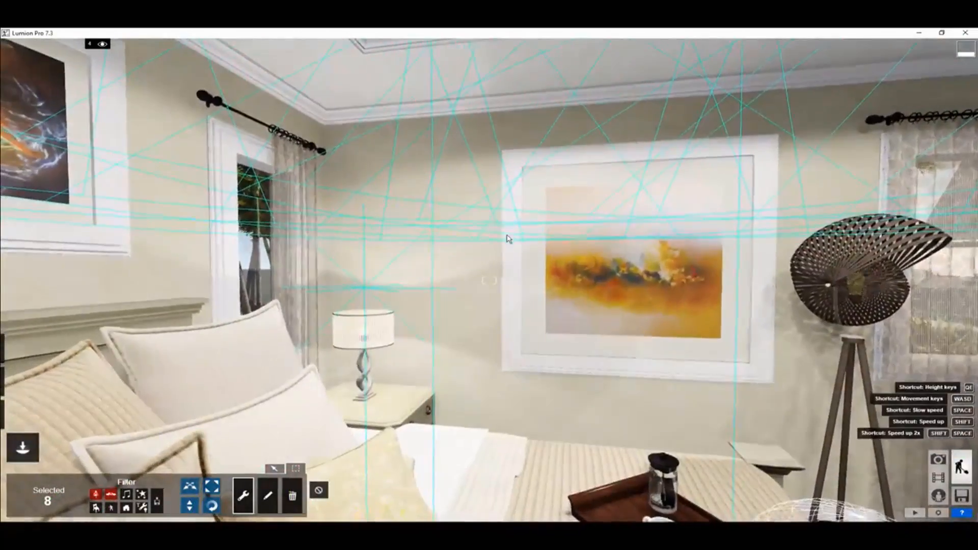
{"action": "left_click", "coordinate": [320, 491]}
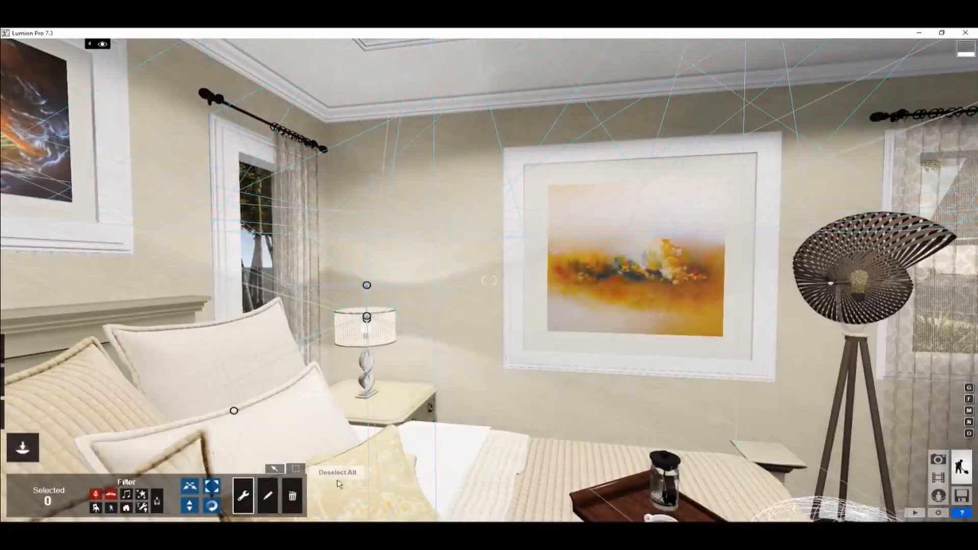
Select only the matching recessed ceiling spotlights around the fan, turn on their visible light source, and deselect them
{"action": "right_click_drag", "start_coordinate": [490, 326], "coordinate": [512, 222]}
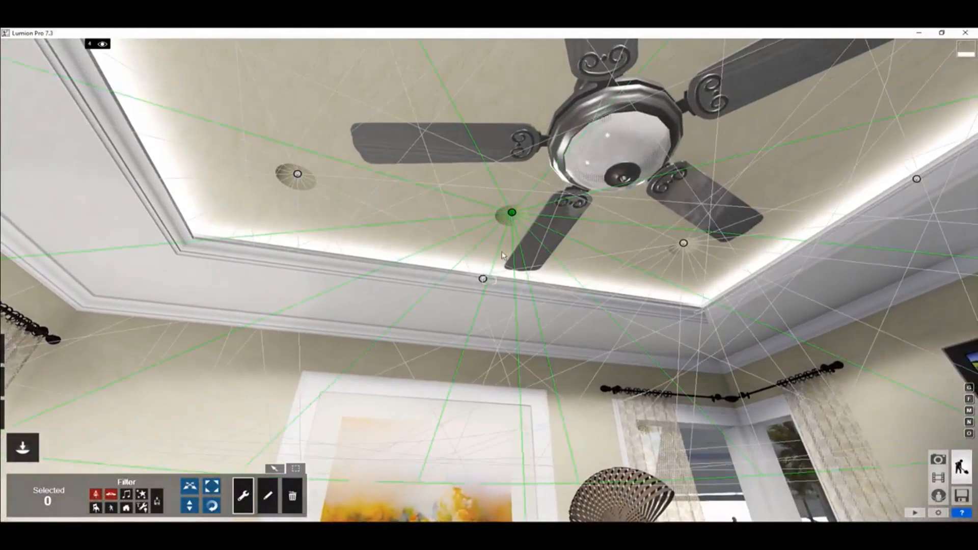
{"action": "left_click", "coordinate": [512, 213]}
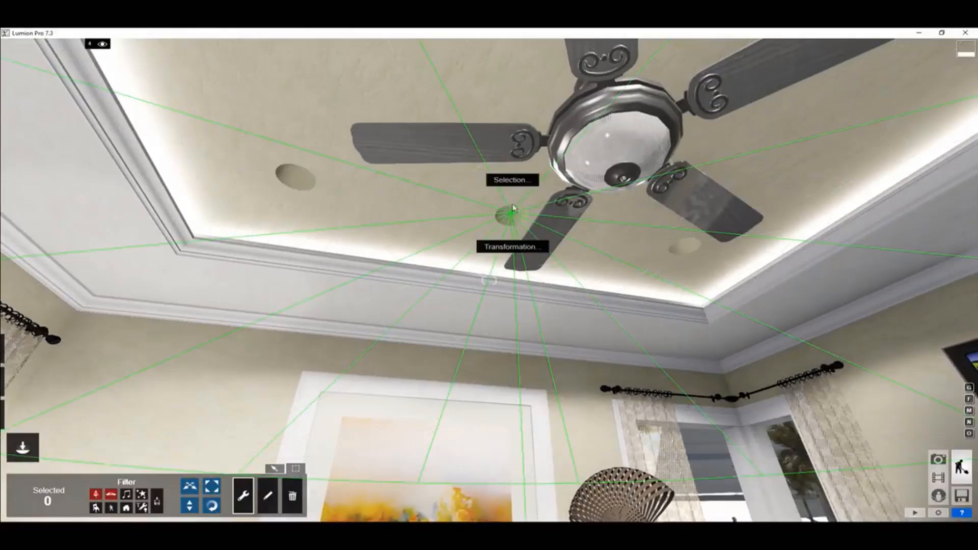
{"action": "left_click", "coordinate": [510, 181]}
{"action": "left_click", "coordinate": [513, 147]}
{"action": "right_click_drag", "start_coordinate": [513, 149], "coordinate": [547, 250]}
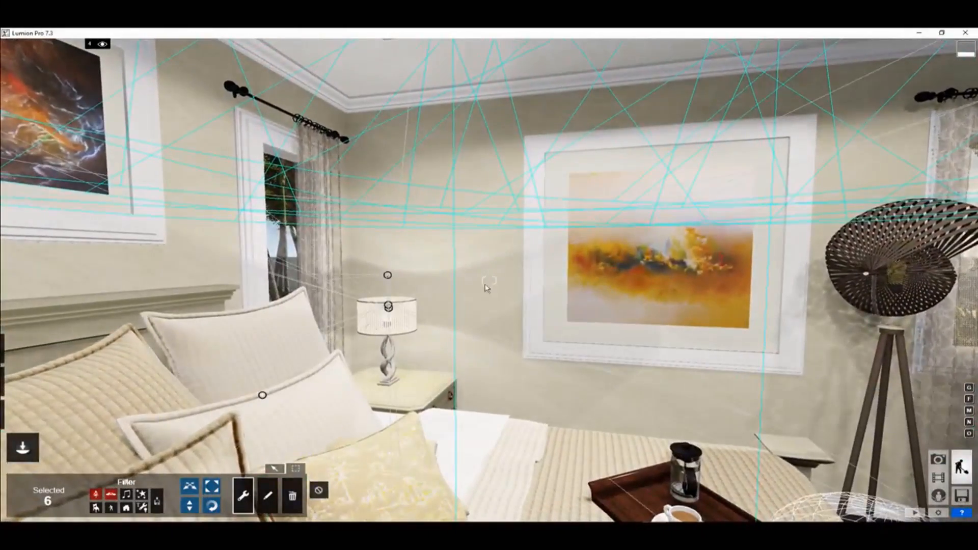
{"action": "mouse_move", "coordinate": [487, 288]}
{"action": "right_mouse_down"}
{"action": "mouse_move", "coordinate": [554, 218]}
{"action": "mouse_move", "coordinate": [560, 224]}
{"action": "mouse_move", "coordinate": [330, 403]}
{"action": "mouse_move", "coordinate": [376, 519]}
{"action": "mouse_move", "coordinate": [354, 494]}
{"action": "right_mouse_up"}
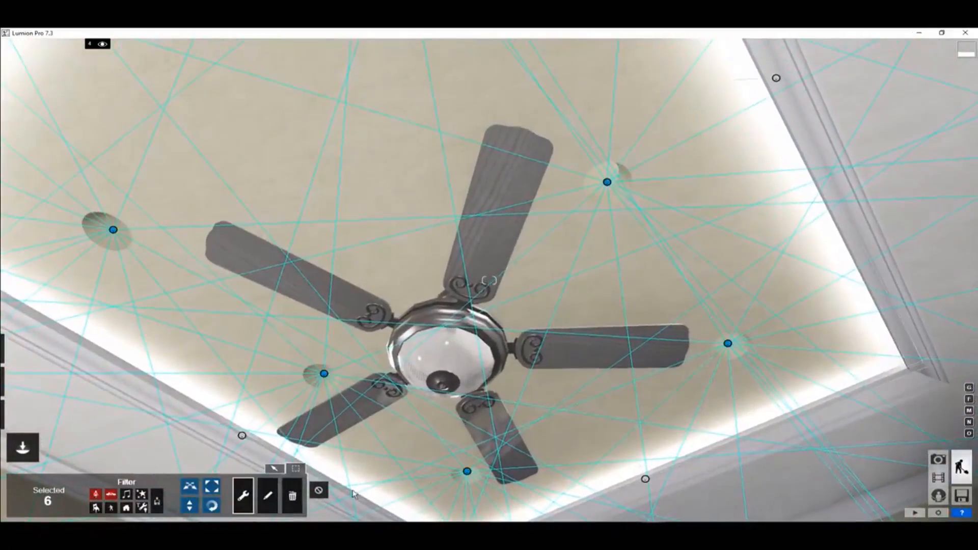
{"action": "left_click", "coordinate": [270, 496]}
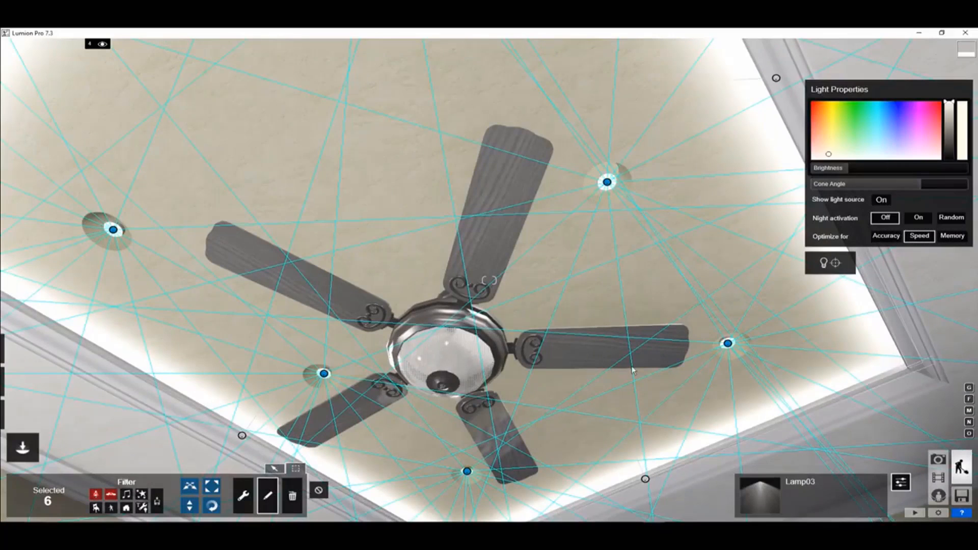
{"action": "left_click", "coordinate": [320, 492]}
Assign a Standard material to the recessed trim around the ceiling spotlights
{"action": "right_click_drag", "start_coordinate": [322, 471], "coordinate": [316, 502]}
{"action": "left_click", "coordinate": [22, 414]}
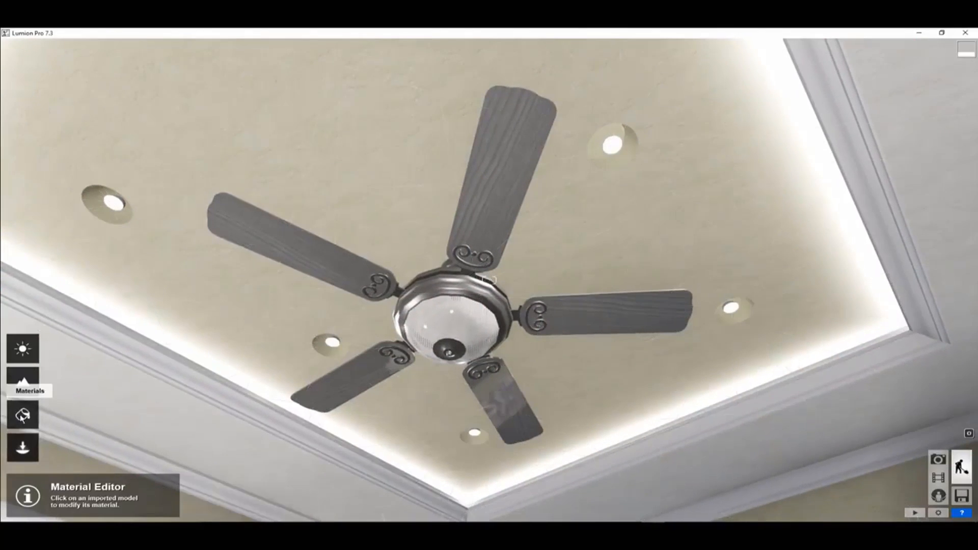
{"action": "right_click_drag", "start_coordinate": [180, 380], "coordinate": [265, 331]}
{"action": "key", "text": "w"}
{"action": "key", "text": "w"}
{"action": "right_click_drag", "start_coordinate": [489, 280], "coordinate": [491, 315]}
{"action": "key", "text": "s"}
{"action": "mouse_move", "coordinate": [489, 280]}
{"action": "right_mouse_down"}
{"action": "mouse_move", "coordinate": [489, 260]}
{"action": "mouse_move", "coordinate": [490, 275]}
{"action": "right_mouse_up"}
{"action": "key", "text": "w"}
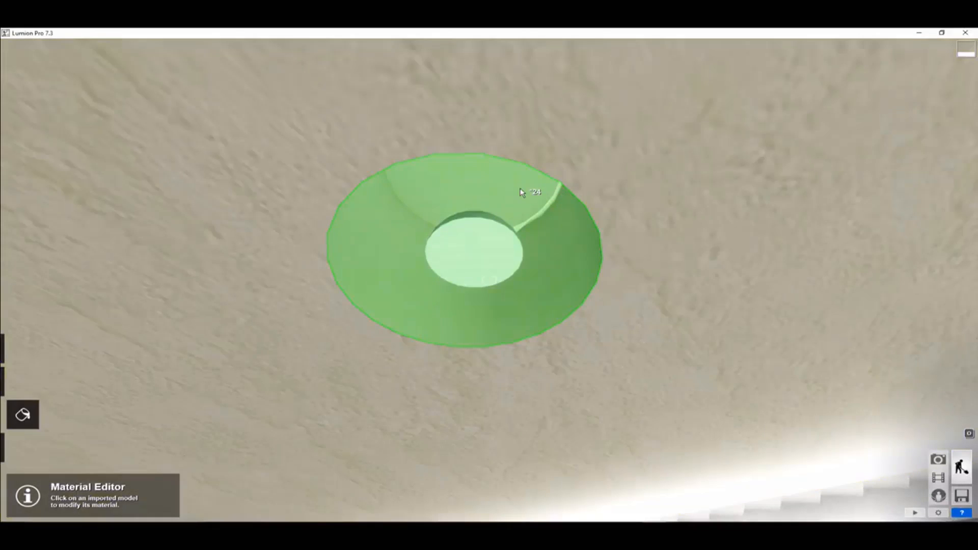
{"action": "left_click", "coordinate": [522, 192]}
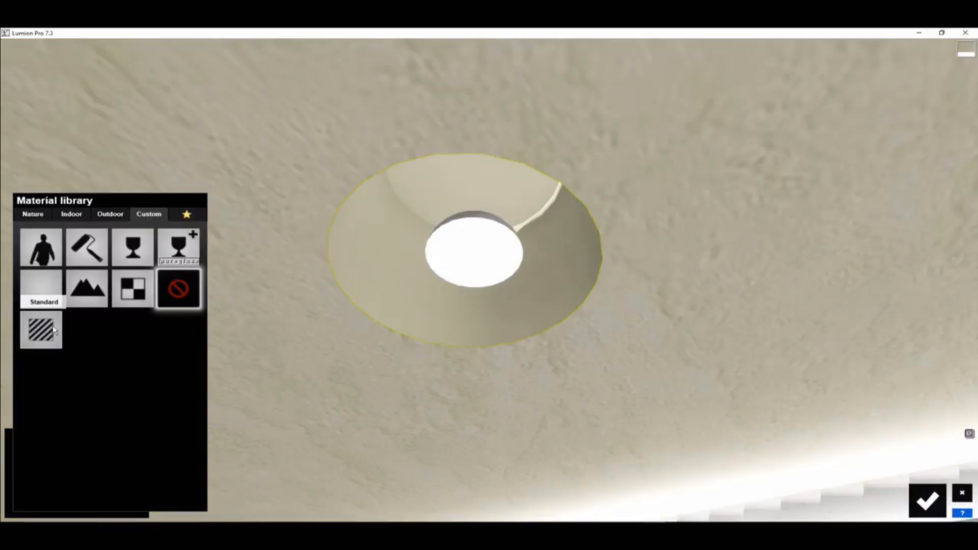
{"action": "left_click", "coordinate": [41, 330]}
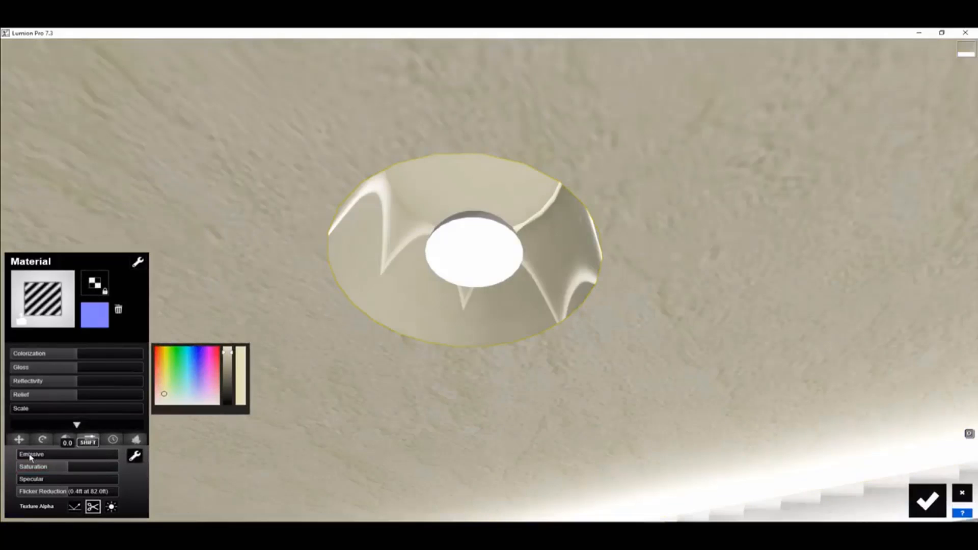
Try an emissive of 1000 on the recessed spotlight trims, compare the glow across the ceiling, and reduce it to about 10
{"action": "left_click_drag", "start_coordinate": [29, 457], "coordinate": [122, 460]}
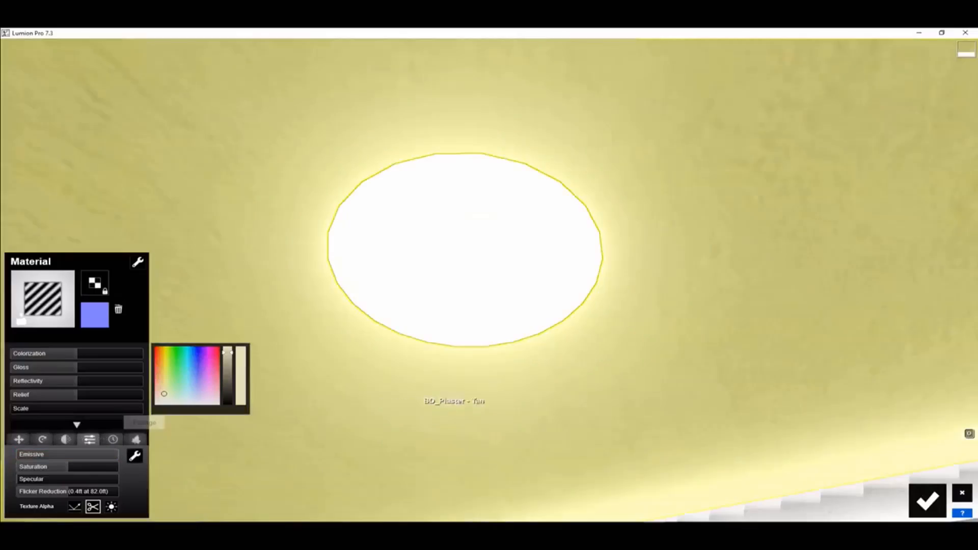
{"action": "key", "text": "s"}
{"action": "right_click_drag", "start_coordinate": [458, 378], "coordinate": [489, 433]}
{"action": "key", "text": "s"}
{"action": "mouse_move", "coordinate": [489, 281]}
{"action": "right_mouse_down"}
{"action": "mouse_move", "coordinate": [403, 283]}
{"action": "mouse_move", "coordinate": [443, 272]}
{"action": "mouse_move", "coordinate": [346, 304]}
{"action": "mouse_move", "coordinate": [494, 280]}
{"action": "mouse_move", "coordinate": [397, 285]}
{"action": "mouse_move", "coordinate": [445, 279]}
{"action": "right_mouse_up"}
{"action": "key", "text": "d"}
{"action": "key", "text": "d"}
{"action": "key", "text": "d"}
{"action": "key", "text": "d"}
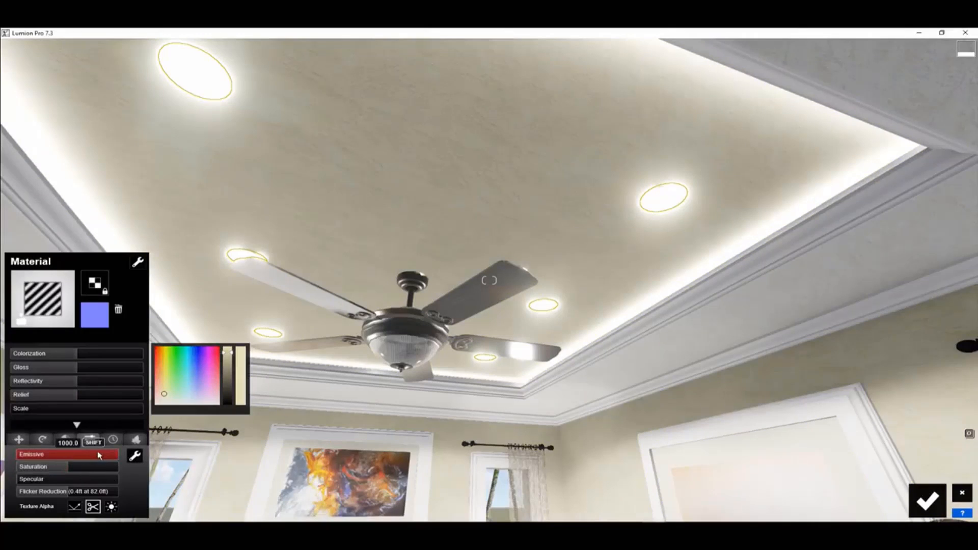
{"action": "left_click_drag", "start_coordinate": [99, 455], "coordinate": [72, 460]}
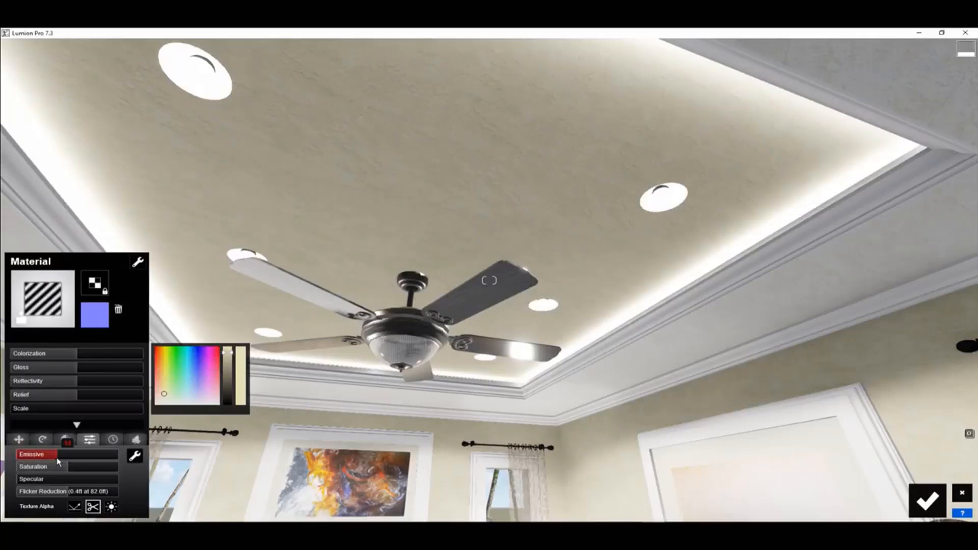
Set the emissive of the bulb material inside the tripod floor lamp to about 10
{"action": "mouse_move", "coordinate": [304, 294]}
{"action": "right_mouse_down"}
{"action": "mouse_move", "coordinate": [256, 353]}
{"action": "mouse_move", "coordinate": [300, 330]}
{"action": "mouse_move", "coordinate": [319, 285]}
{"action": "mouse_move", "coordinate": [330, 312]}
{"action": "right_mouse_up"}
{"action": "key", "text": "a"}
{"action": "key", "text": "e"}
{"action": "right_click_drag", "start_coordinate": [553, 222], "coordinate": [570, 258]}
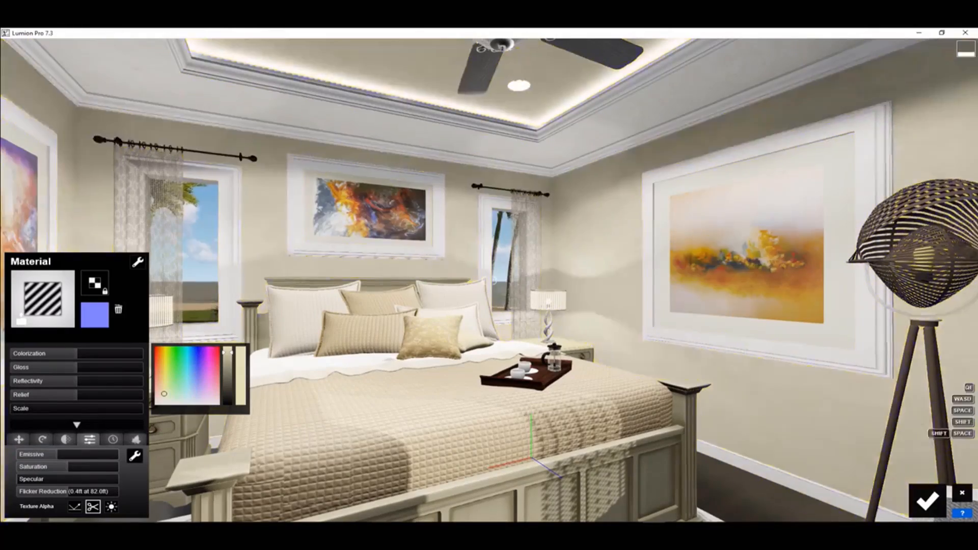
{"action": "mouse_move", "coordinate": [626, 290]}
{"action": "right_mouse_down"}
{"action": "mouse_move", "coordinate": [722, 280]}
{"action": "mouse_move", "coordinate": [525, 289]}
{"action": "right_mouse_up"}
{"action": "key", "text": "w"}
{"action": "left_click", "coordinate": [525, 290]}
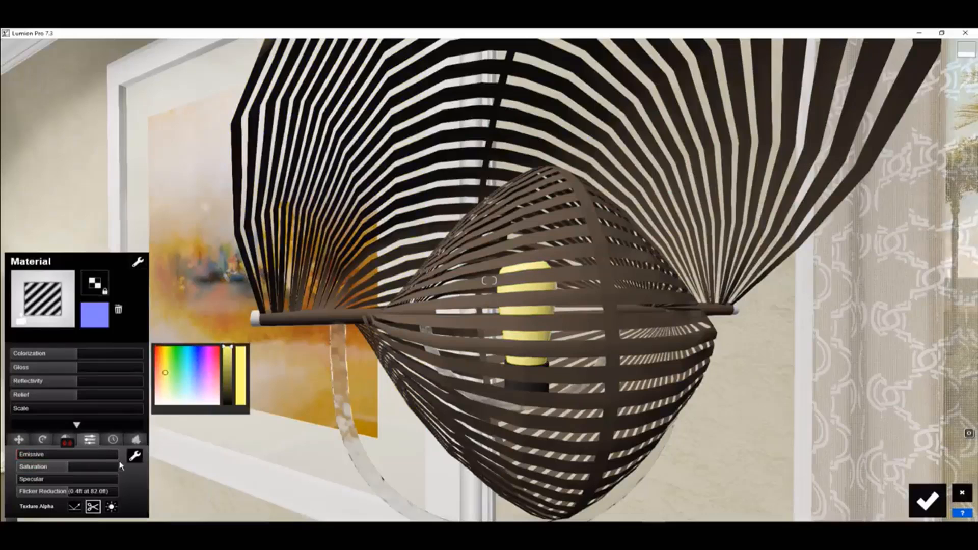
{"action": "left_click_drag", "start_coordinate": [18, 455], "coordinate": [58, 454]}
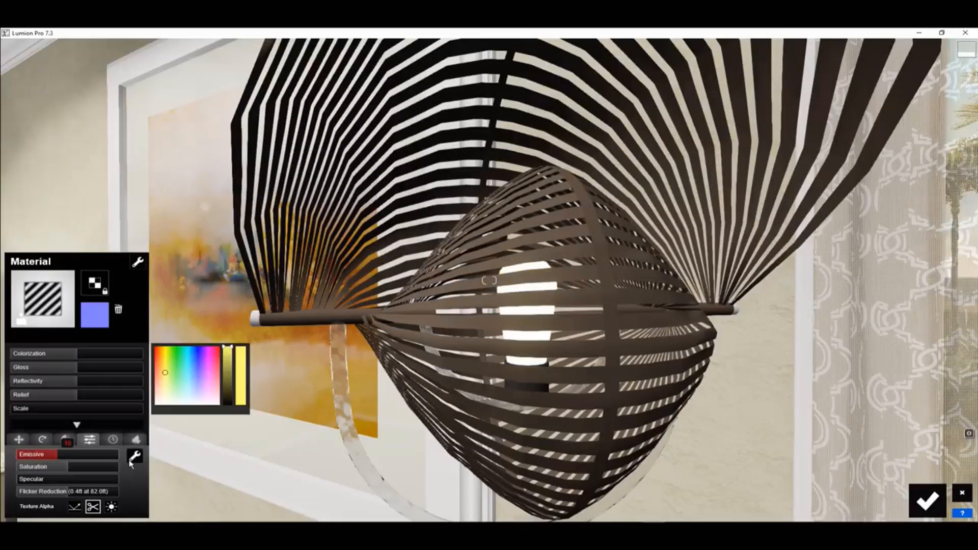
Save the bulb material and place a Lamp02 spotlight inside the woven head of the tripod floor lamp
{"action": "scroll", "coordinate": [489, 315], "scroll_direction": "down", "scroll_amount": 3}
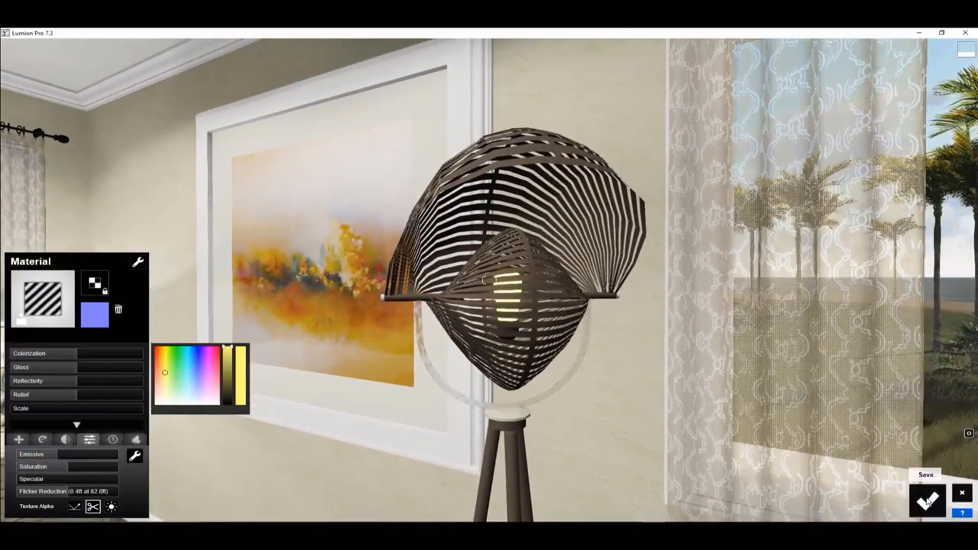
{"action": "left_click", "coordinate": [927, 502]}
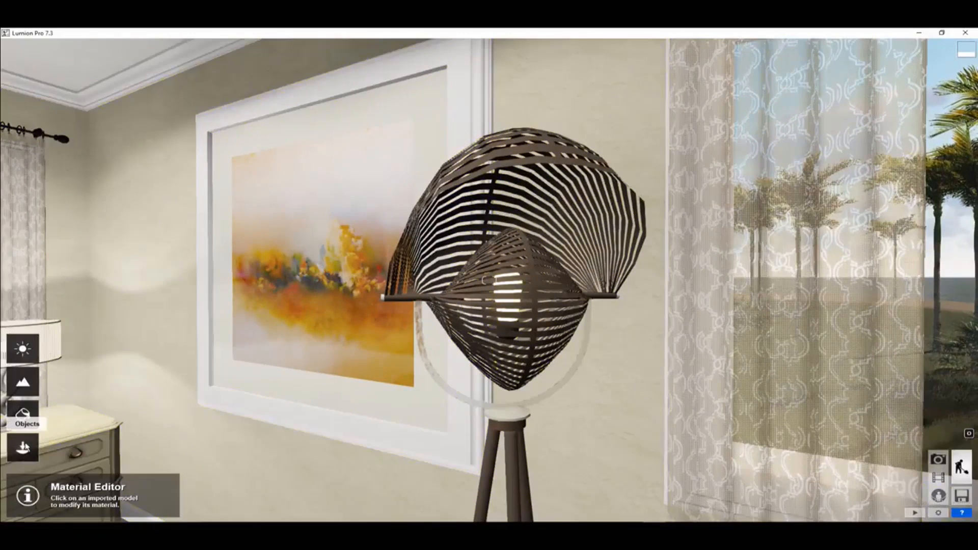
{"action": "left_click", "coordinate": [22, 414]}
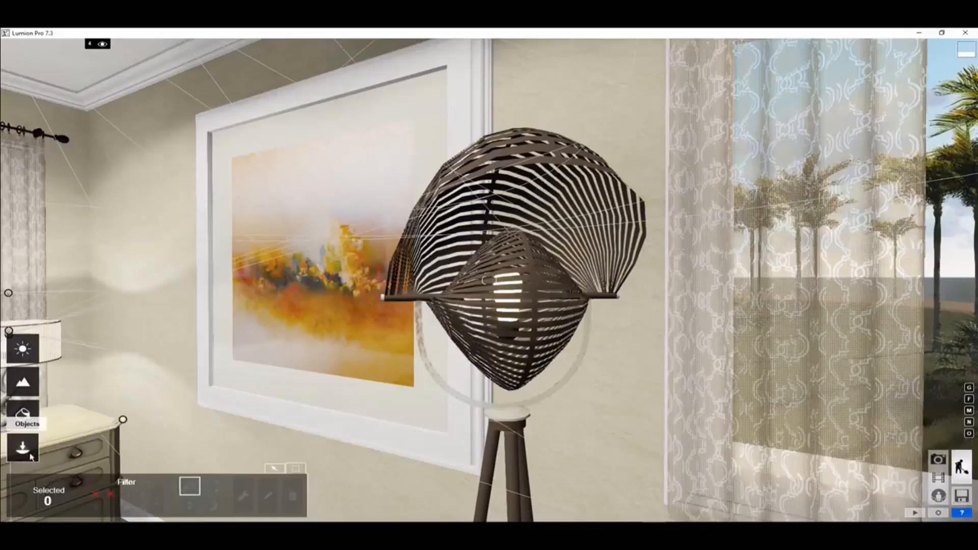
{"action": "left_click", "coordinate": [274, 469]}
{"action": "left_click", "coordinate": [150, 455]}
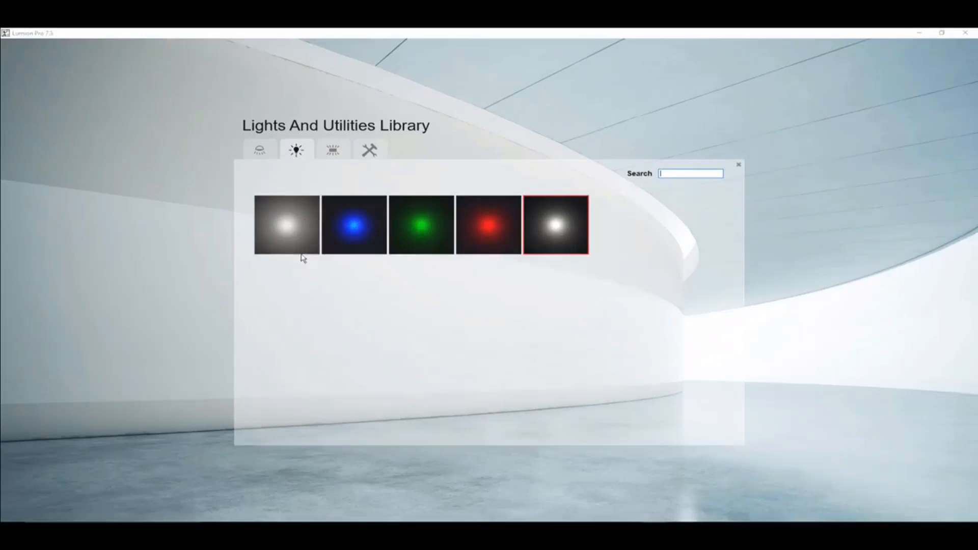
{"action": "left_click", "coordinate": [260, 150]}
{"action": "left_click", "coordinate": [335, 219]}
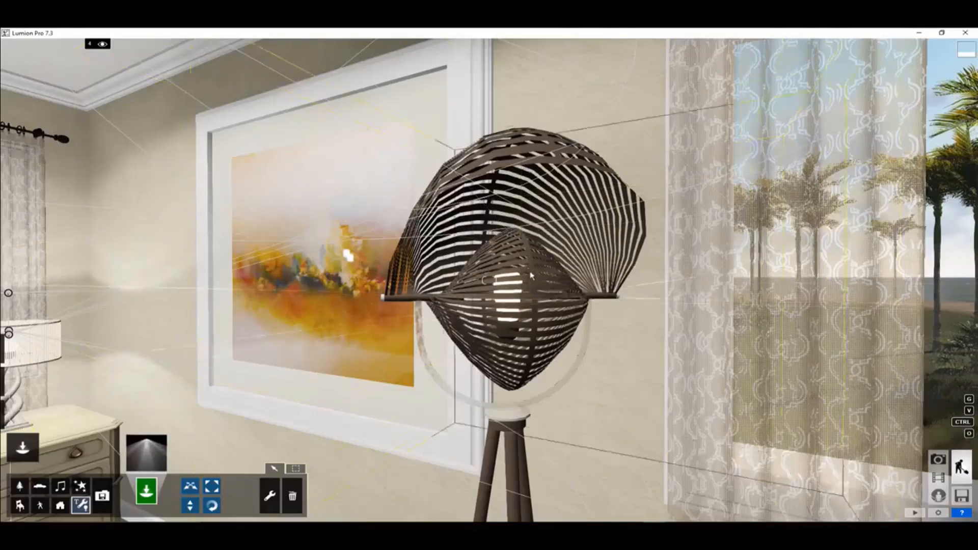
{"action": "left_click", "coordinate": [512, 409]}
{"action": "left_click_drag", "start_coordinate": [512, 409], "coordinate": [512, 397]}
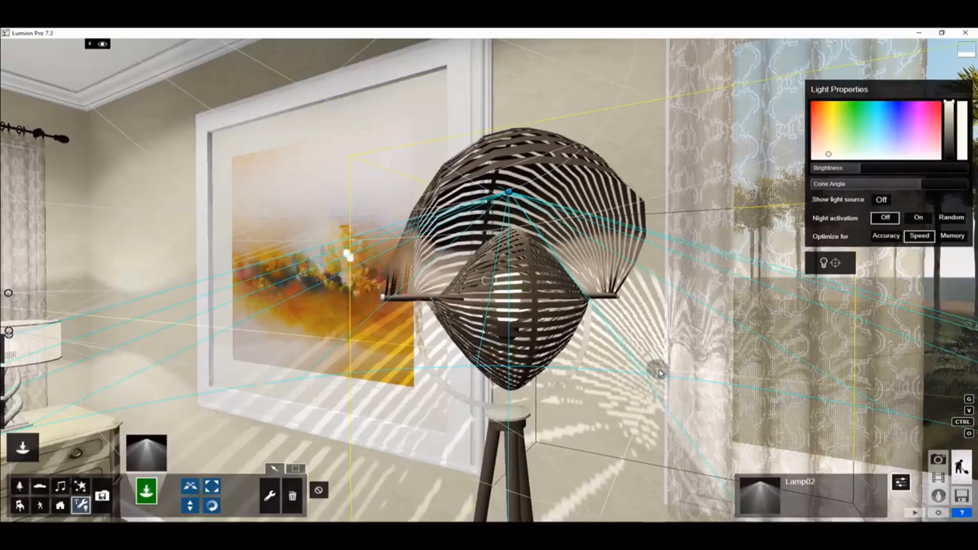
Copy the floor lamp's spotlight vertically, aim the copy up at the ceiling, and lower it to the original light's height
{"action": "key", "text": "s"}
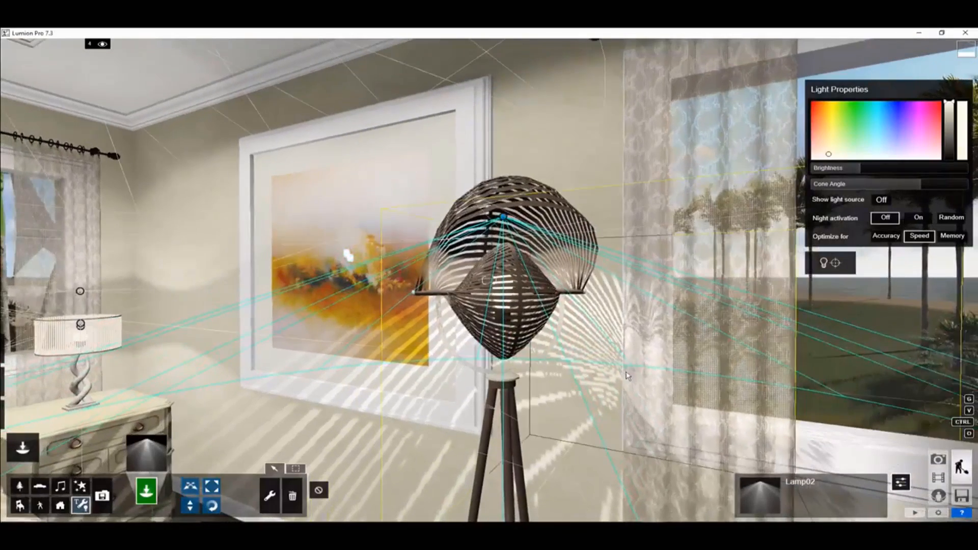
{"action": "left_click", "coordinate": [190, 504]}
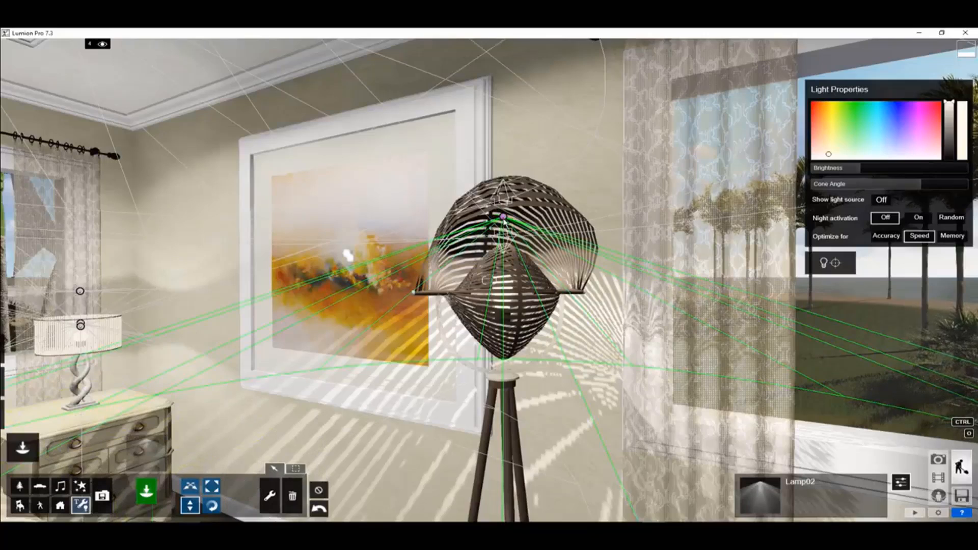
{"action": "left_click_drag", "start_coordinate": [503, 218], "coordinate": [535, 265]}
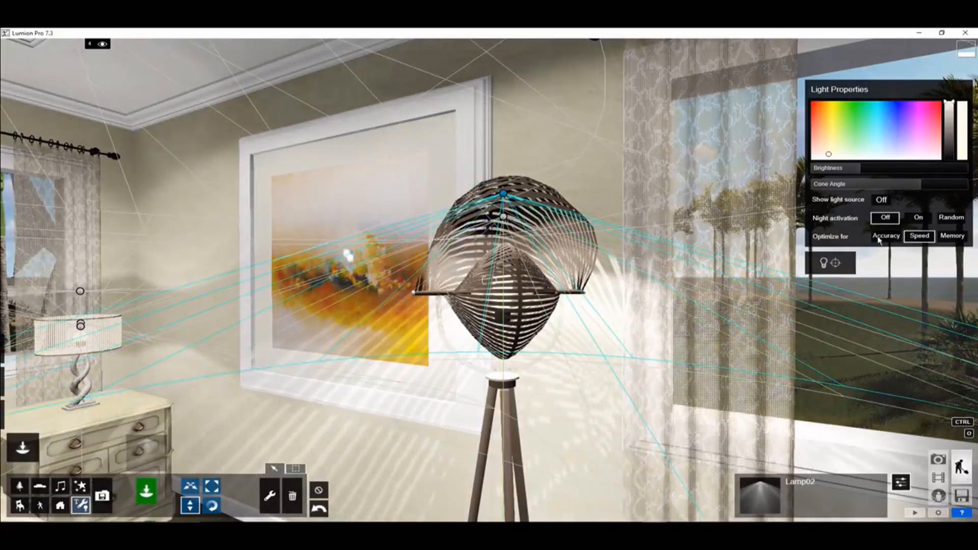
{"action": "left_click", "coordinate": [835, 263]}
{"action": "left_click", "coordinate": [528, 64]}
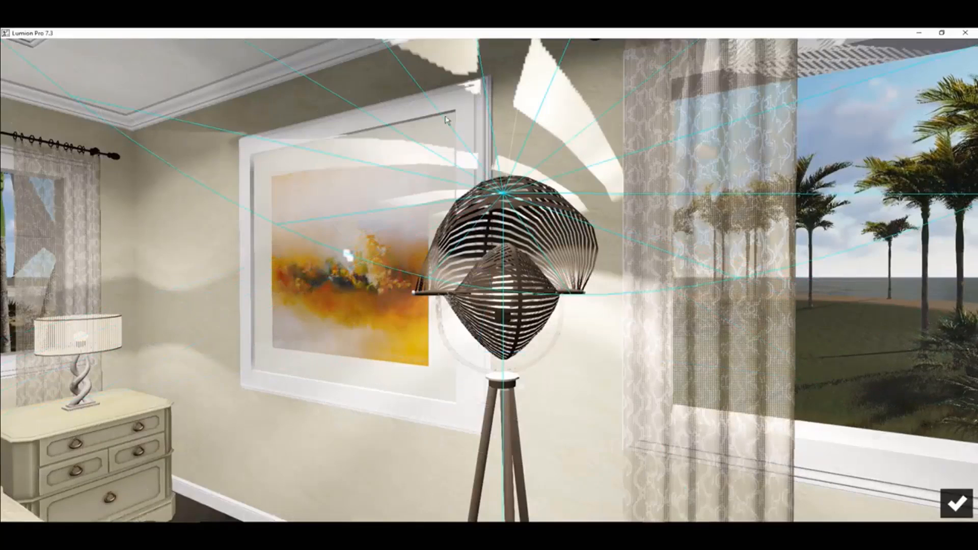
{"action": "left_click", "coordinate": [957, 504]}
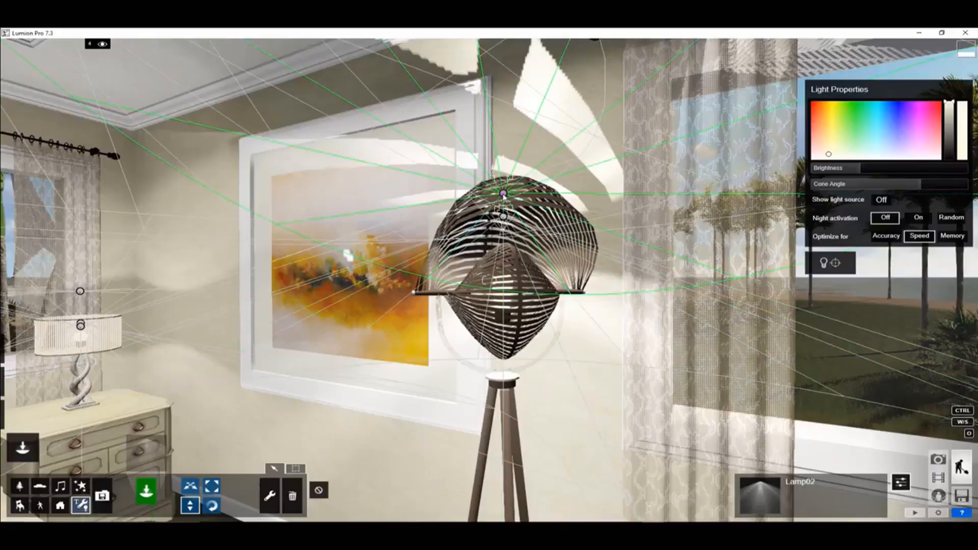
{"action": "left_click_drag", "start_coordinate": [504, 195], "coordinate": [506, 201]}
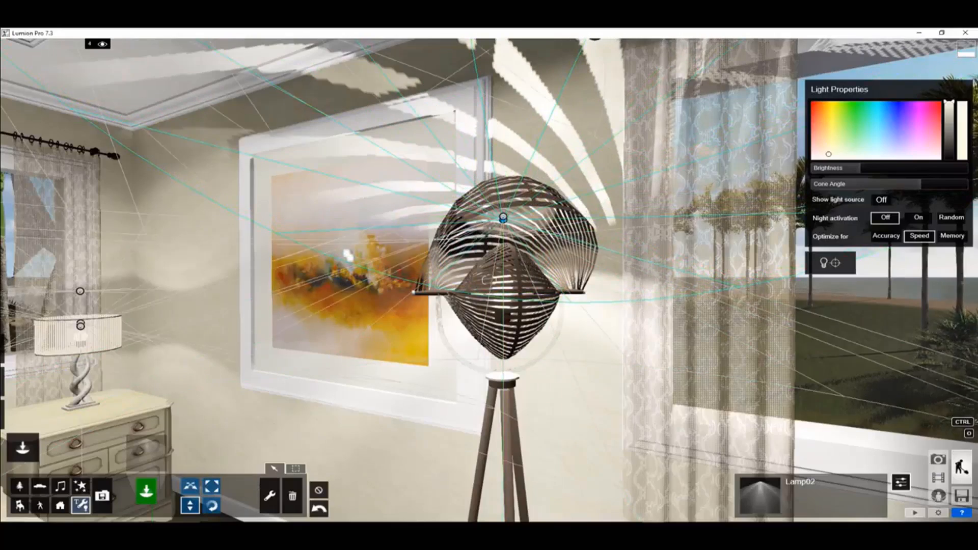
Examine the floor lamp's light and shadow patterns across the bed area, walls and ceiling, around to the wall-mounted TV
{"action": "key", "text": "s"}
{"action": "right_click_drag", "start_coordinate": [503, 218], "coordinate": [443, 270]}
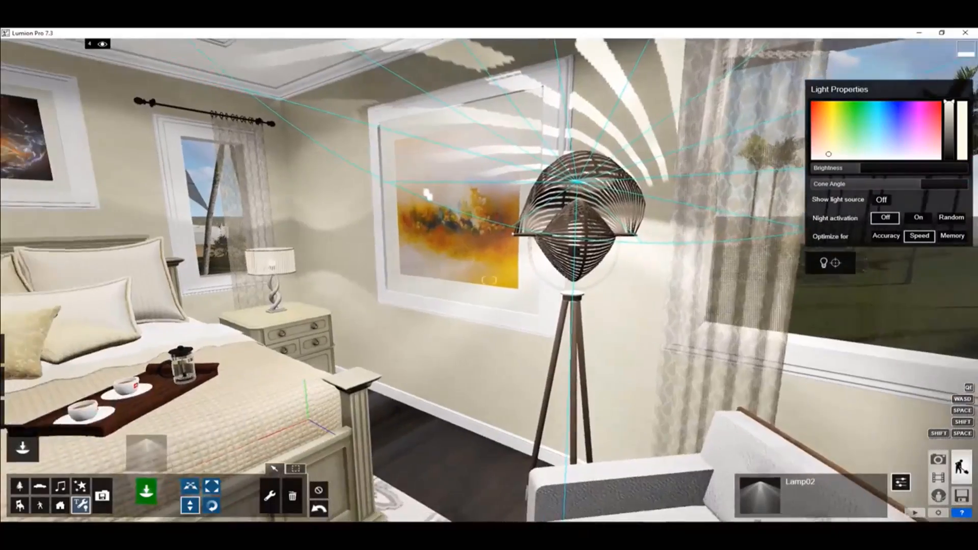
{"action": "key", "text": "s"}
{"action": "mouse_move", "coordinate": [427, 195]}
{"action": "right_mouse_down"}
{"action": "mouse_move", "coordinate": [437, 197]}
{"action": "mouse_move", "coordinate": [426, 183]}
{"action": "right_mouse_up"}
{"action": "key", "text": "w"}
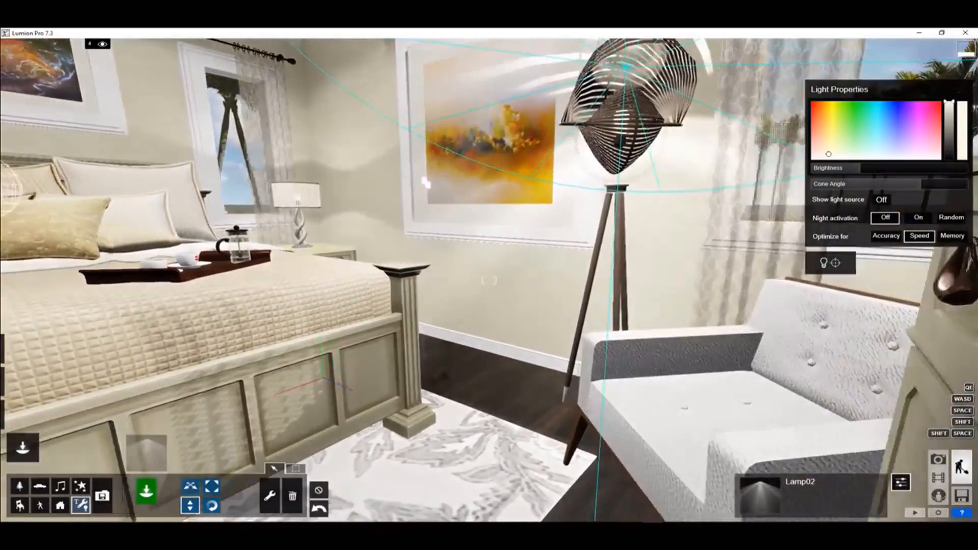
{"action": "key", "text": "s"}
{"action": "right_click_drag", "start_coordinate": [489, 281], "coordinate": [489, 335]}
{"action": "key", "text": "w"}
{"action": "key", "text": "s"}
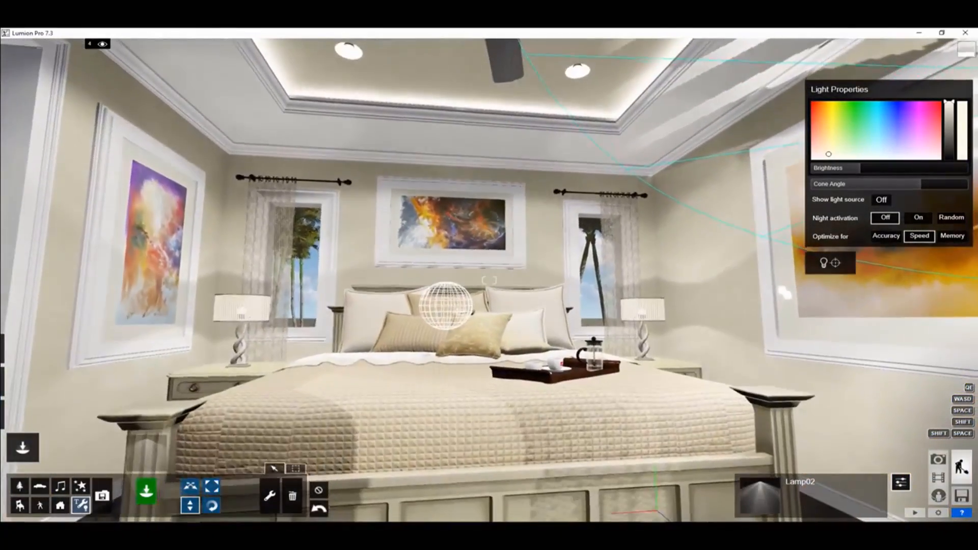
{"action": "right_click_drag", "start_coordinate": [490, 280], "coordinate": [483, 254]}
{"action": "key", "text": "s"}
{"action": "key", "text": "w"}
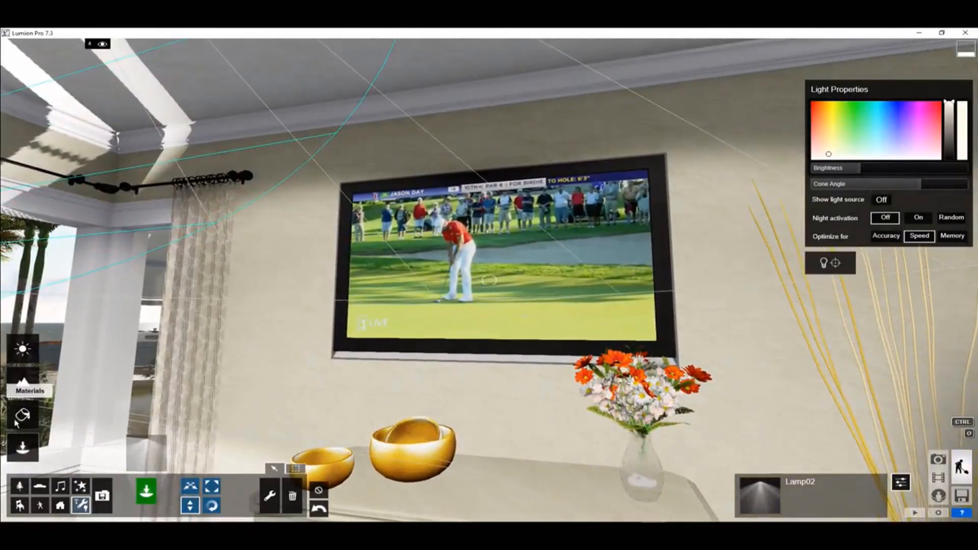
Assign a Standard material to the TV screen, give it a low emissive that keeps the golf picture readable, and save it
{"action": "left_click", "coordinate": [16, 422]}
{"action": "left_click", "coordinate": [528, 216]}
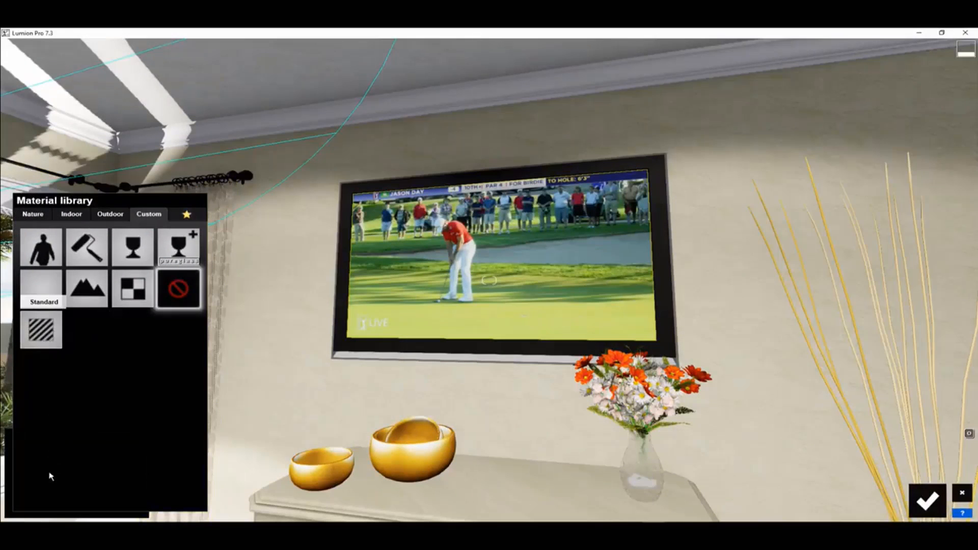
{"action": "left_click", "coordinate": [42, 331]}
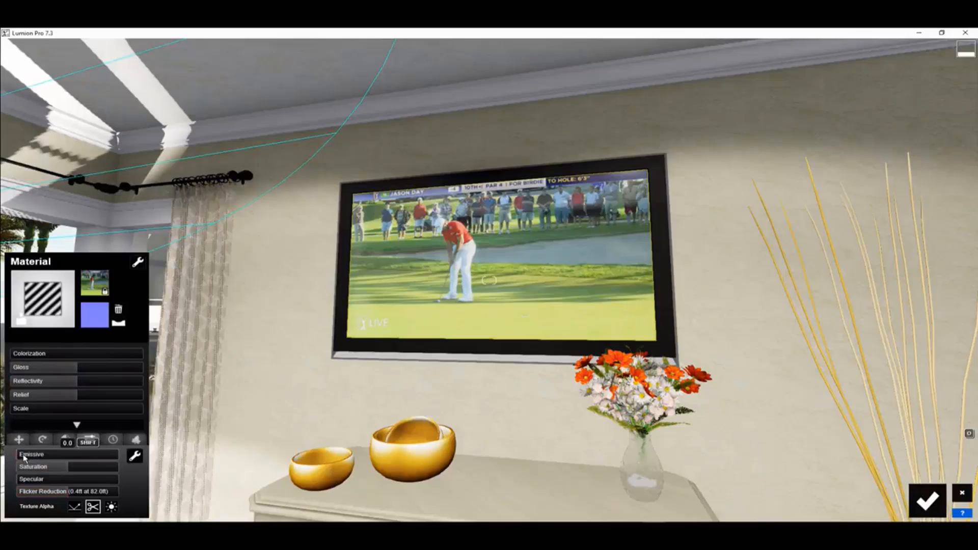
{"action": "left_click_drag", "start_coordinate": [24, 458], "coordinate": [53, 464]}
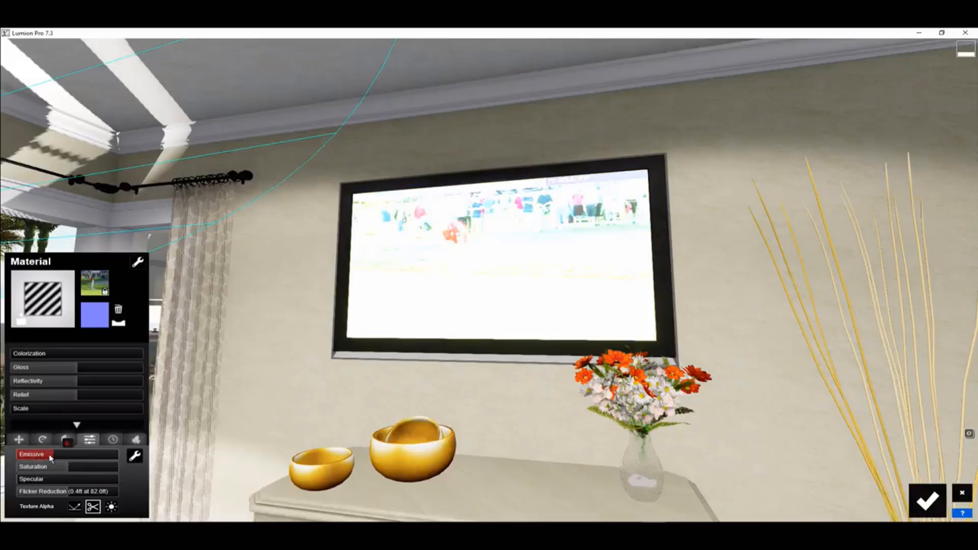
{"action": "double_click", "coordinate": [49, 459]}
{"action": "left_click", "coordinate": [50, 459]}
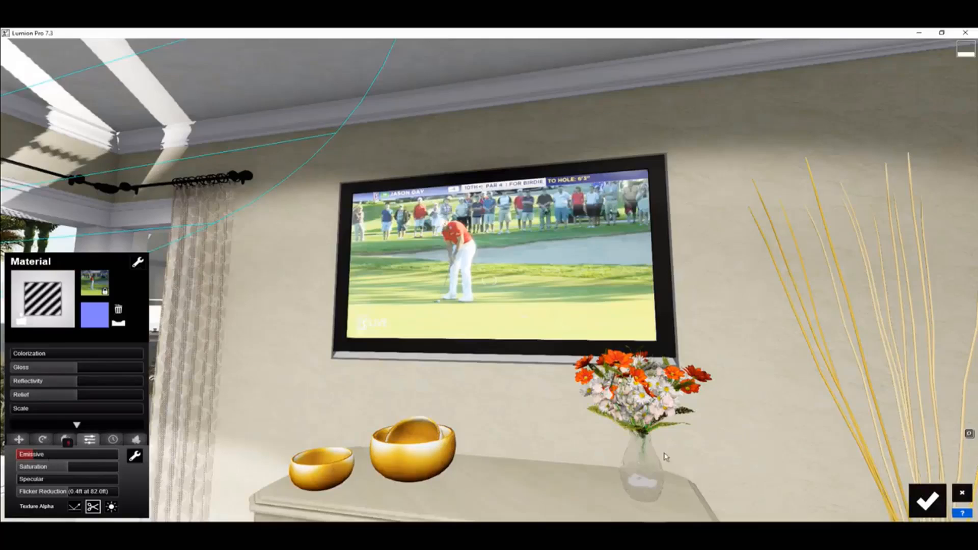
{"action": "right_click_drag", "start_coordinate": [891, 418], "coordinate": [866, 474]}
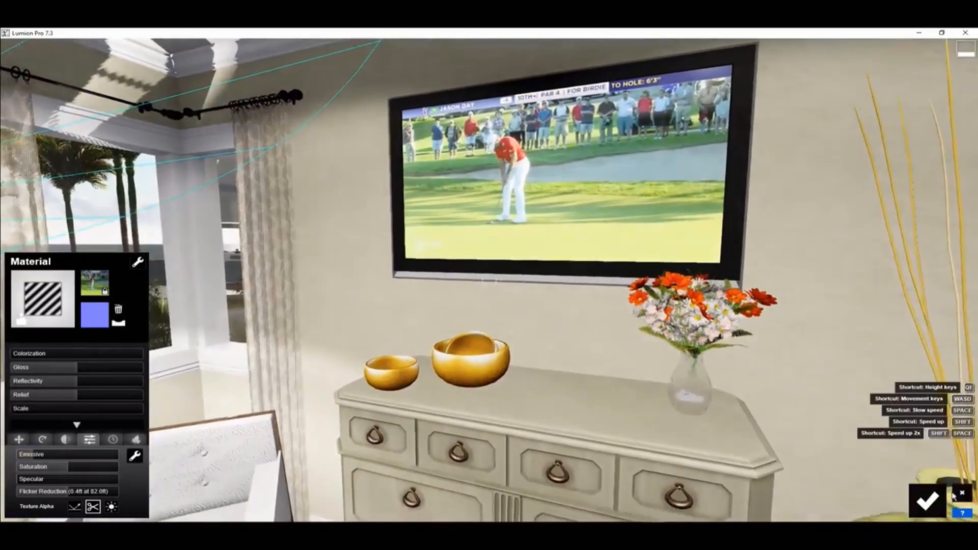
{"action": "left_click", "coordinate": [928, 501]}
Enter Photo mode with the camera facing the bed, tripod floor lamp and armchair from the dresser side
{"action": "right_click_drag", "start_coordinate": [504, 358], "coordinate": [632, 378]}
{"action": "key", "text": "d"}
{"action": "key", "text": "s"}
{"action": "key", "text": "d"}
{"action": "right_click_drag", "start_coordinate": [489, 280], "coordinate": [498, 338]}
{"action": "key", "text": "s"}
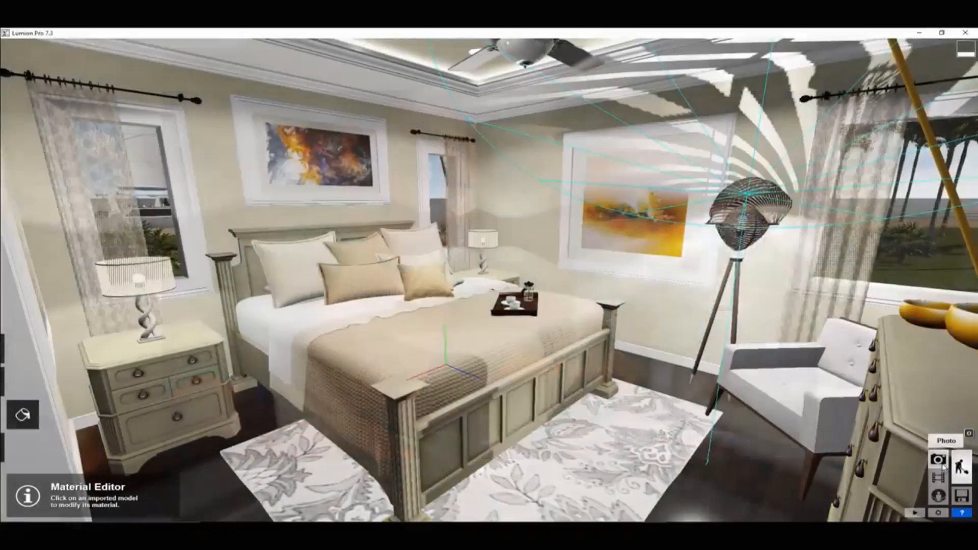
{"action": "left_click", "coordinate": [942, 465]}
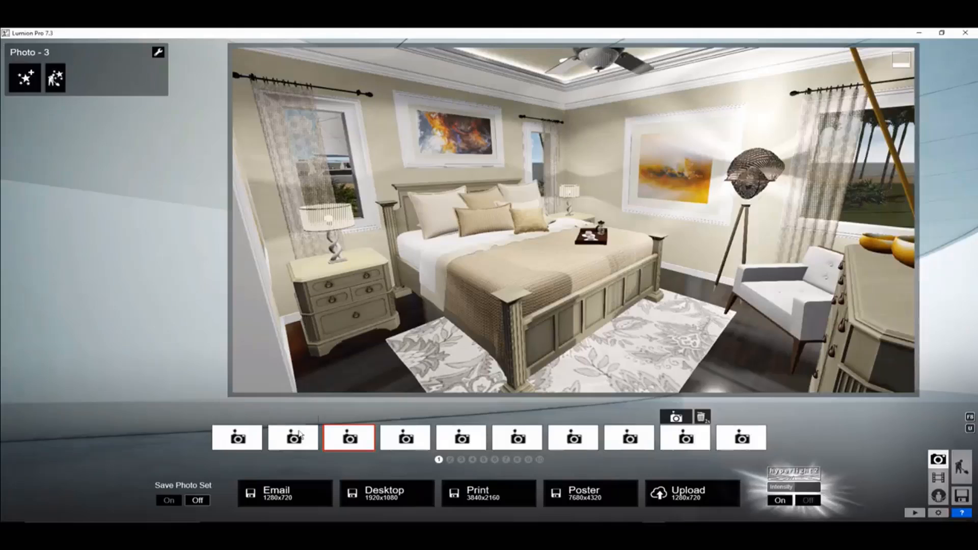
Frame the bed, ceiling fan, cove lighting and floor lamp in one shot and store it in the first photo slot
{"action": "right_click_drag", "start_coordinate": [583, 272], "coordinate": [563, 211]}
{"action": "key", "text": "e"}
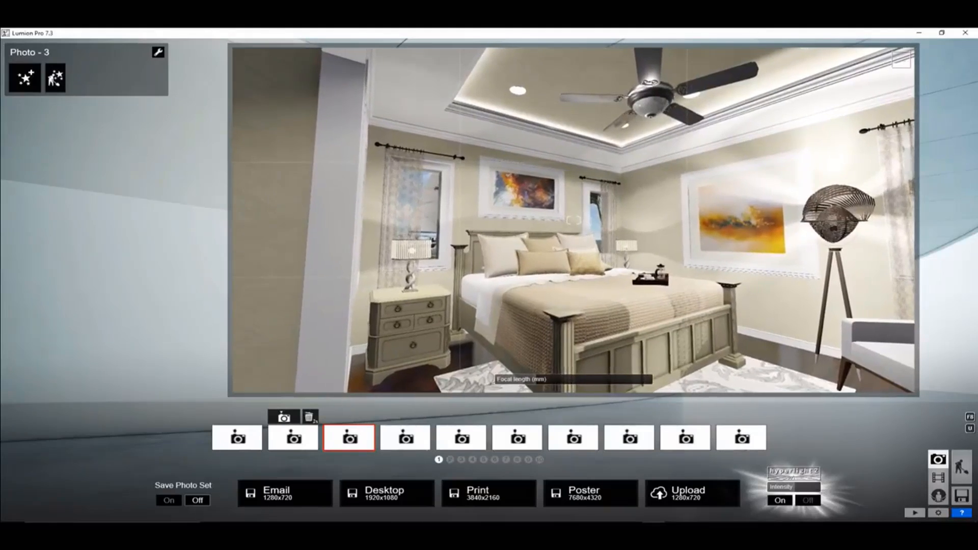
{"action": "key", "text": "d"}
{"action": "key", "text": "w"}
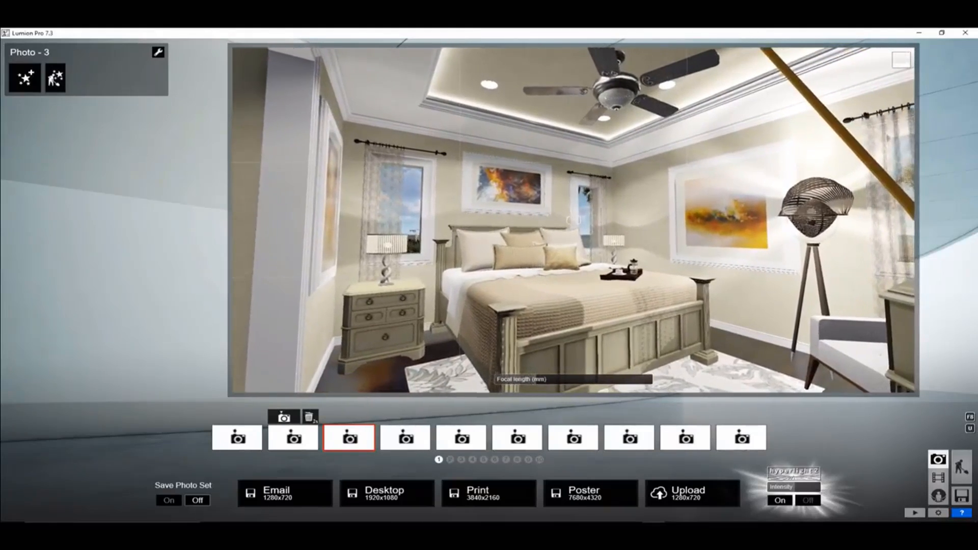
{"action": "right_click_drag", "start_coordinate": [570, 220], "coordinate": [581, 212]}
{"action": "key", "text": "w"}
{"action": "key", "text": "s"}
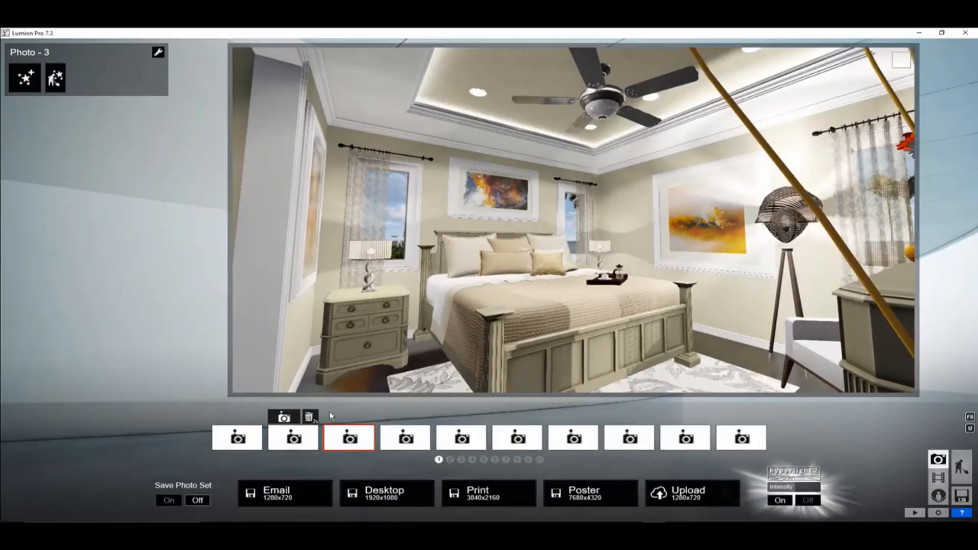
{"action": "left_click", "coordinate": [228, 417]}
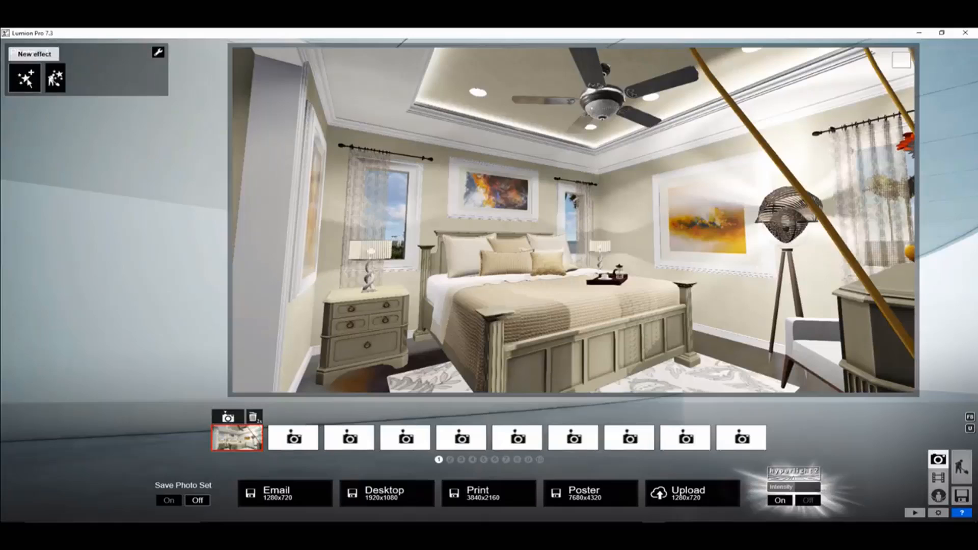
Add a Sun effect to the photo, set the sun heading to about 0.5 and raise the sun height slightly
{"action": "left_click", "coordinate": [26, 80]}
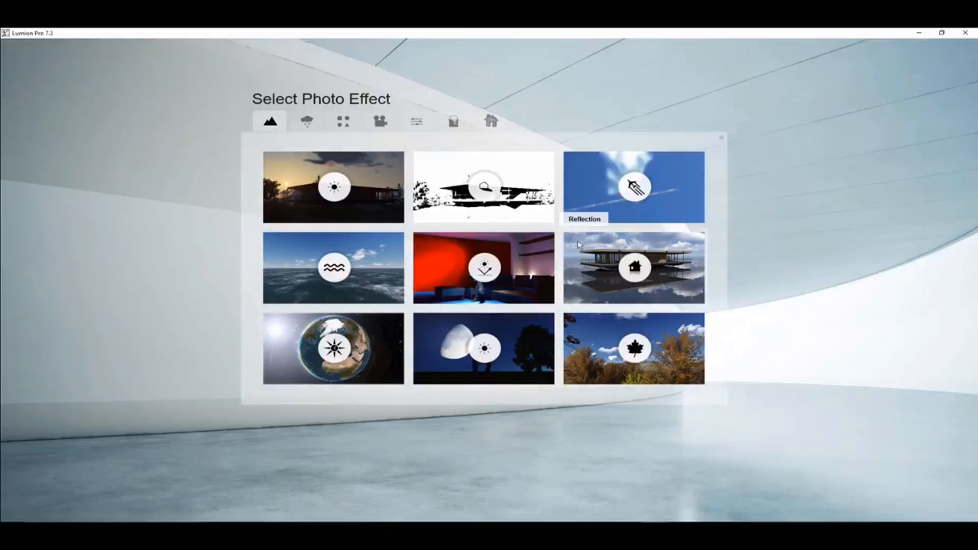
{"action": "left_click", "coordinate": [365, 186]}
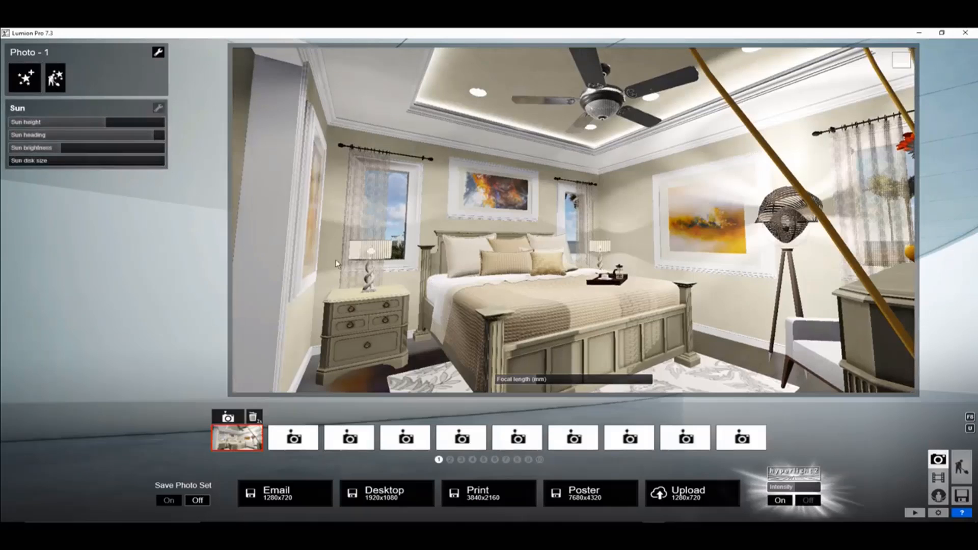
{"action": "left_click_drag", "start_coordinate": [154, 135], "coordinate": [126, 150]}
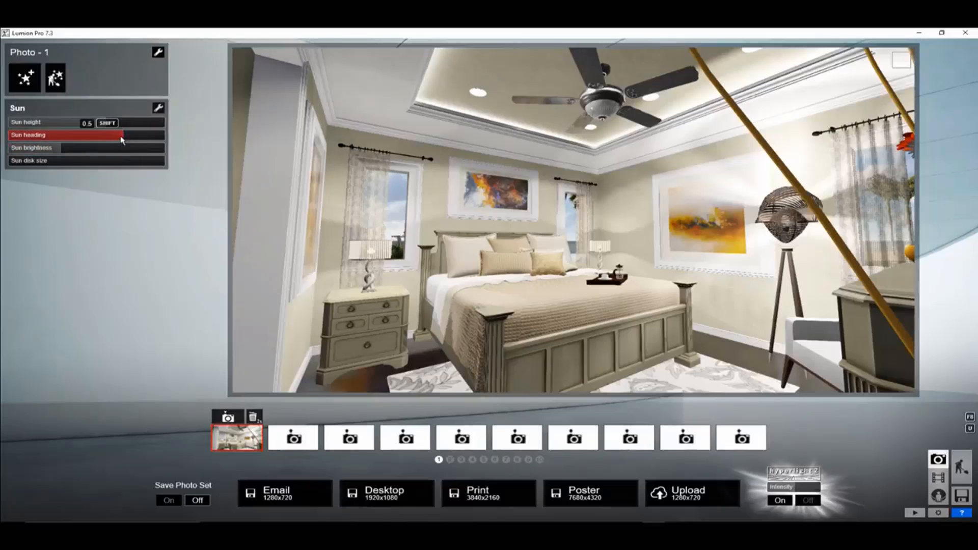
{"action": "left_click_drag", "start_coordinate": [105, 124], "coordinate": [117, 127]}
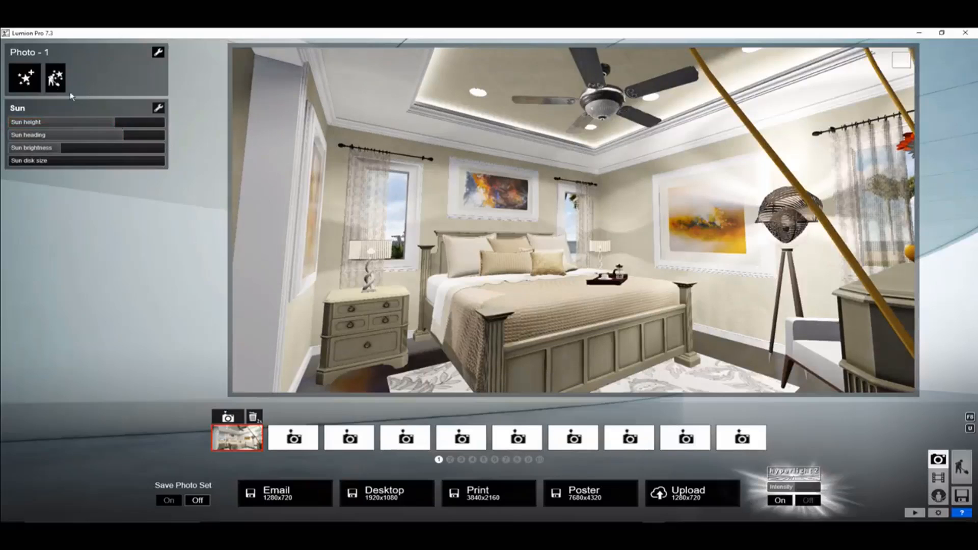
Add a Shadow effect to the photo and set its omnishadow to the maximum
{"action": "left_click", "coordinate": [32, 80]}
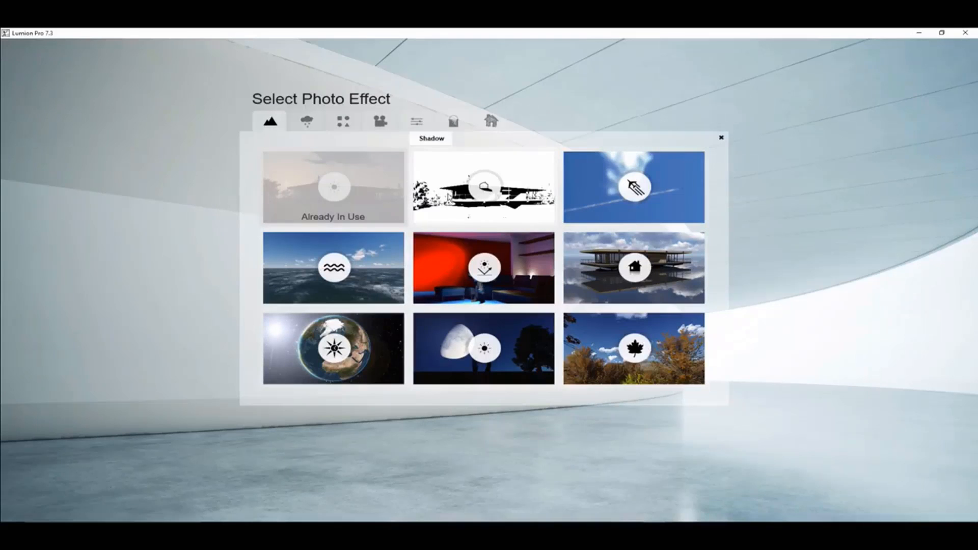
{"action": "left_click", "coordinate": [457, 219]}
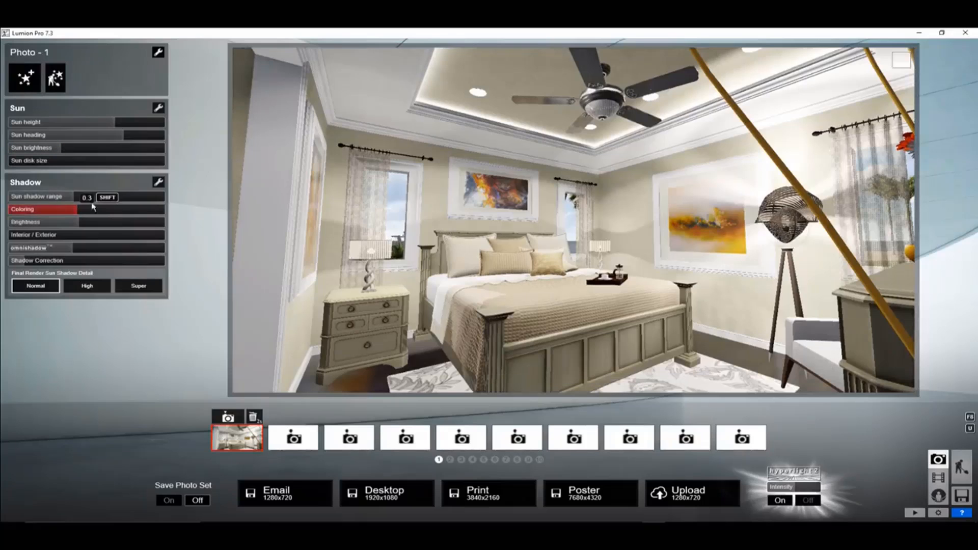
{"action": "left_click_drag", "start_coordinate": [75, 251], "coordinate": [183, 260]}
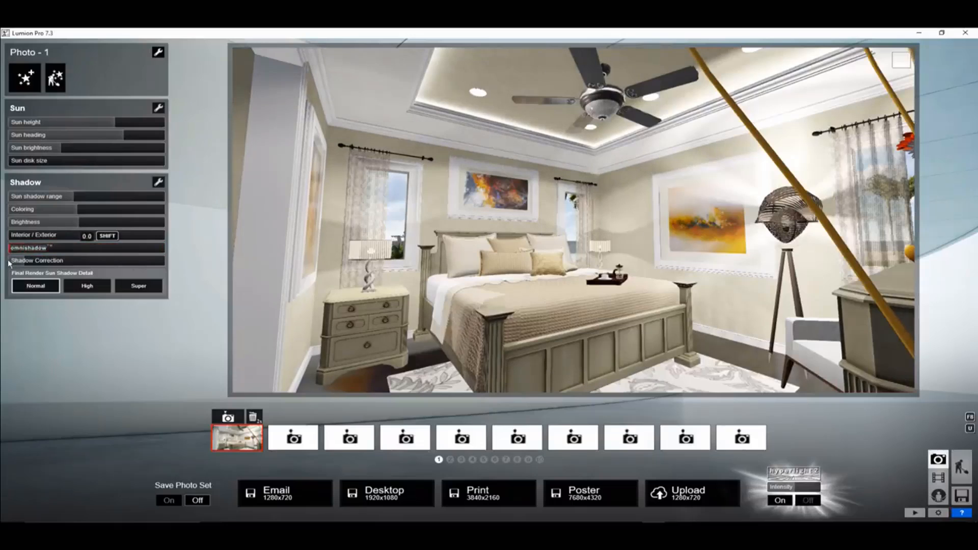
{"action": "mouse_move", "coordinate": [163, 251]}
{"action": "left_mouse_down"}
{"action": "mouse_move", "coordinate": [45, 270]}
{"action": "mouse_move", "coordinate": [9, 256]}
{"action": "mouse_move", "coordinate": [127, 252]}
{"action": "mouse_move", "coordinate": [92, 253]}
{"action": "mouse_move", "coordinate": [175, 264]}
{"action": "mouse_move", "coordinate": [84, 249]}
{"action": "mouse_move", "coordinate": [171, 255]}
{"action": "left_mouse_up"}
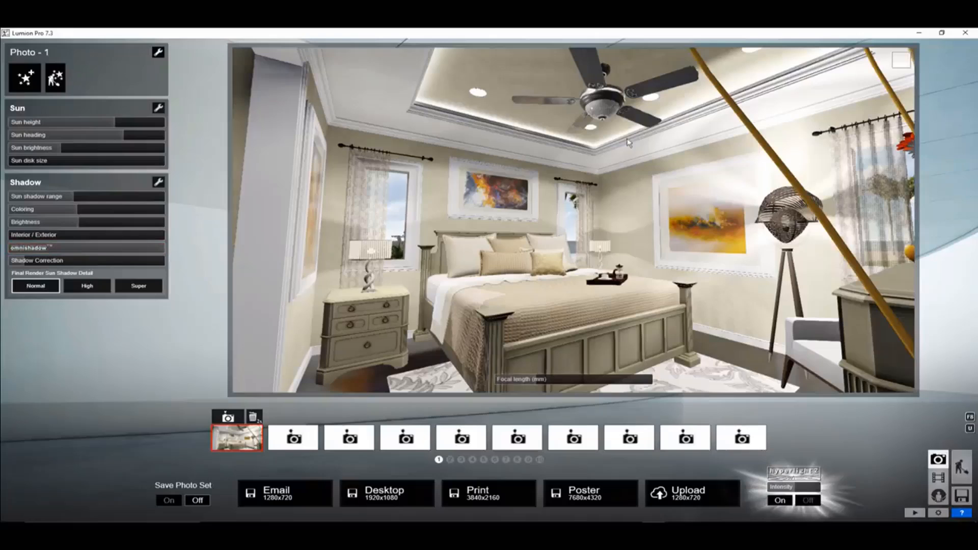
Set the Shadow effect's final render sun shadow detail to Super and add a Reflection effect to the photo
{"action": "left_click", "coordinate": [137, 286]}
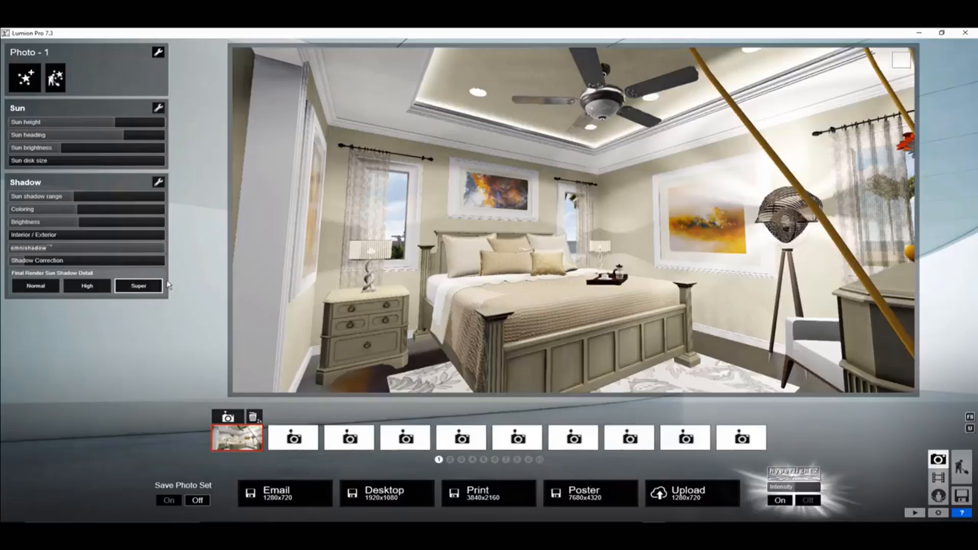
{"action": "left_click", "coordinate": [24, 78]}
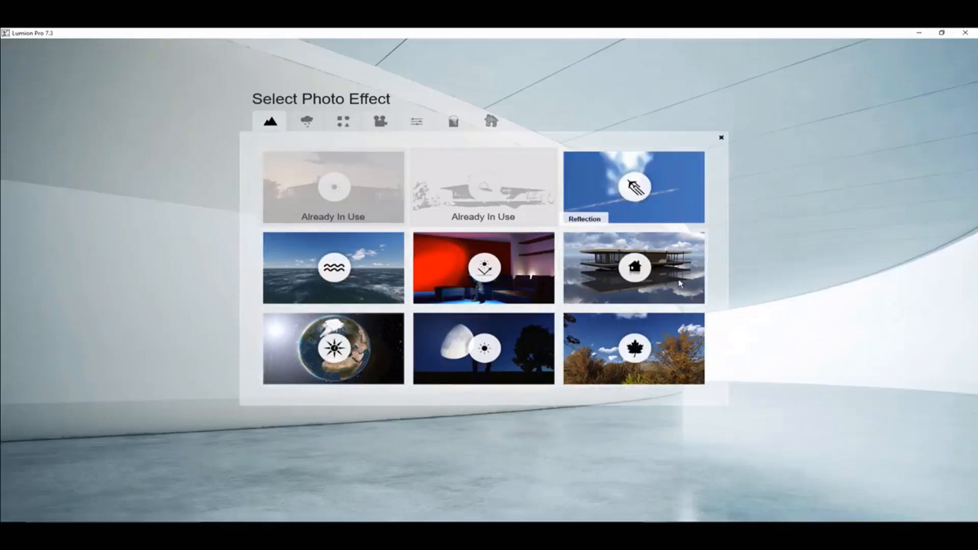
{"action": "left_click", "coordinate": [658, 265]}
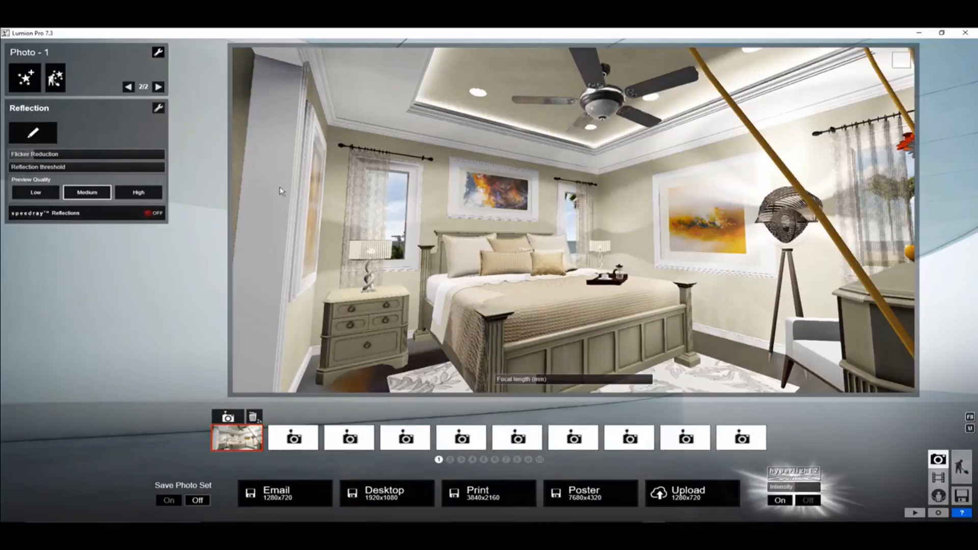
Add reflection planes for the dark floor and the glass of the framed picture on the wall near the doors
{"action": "left_click", "coordinate": [44, 136]}
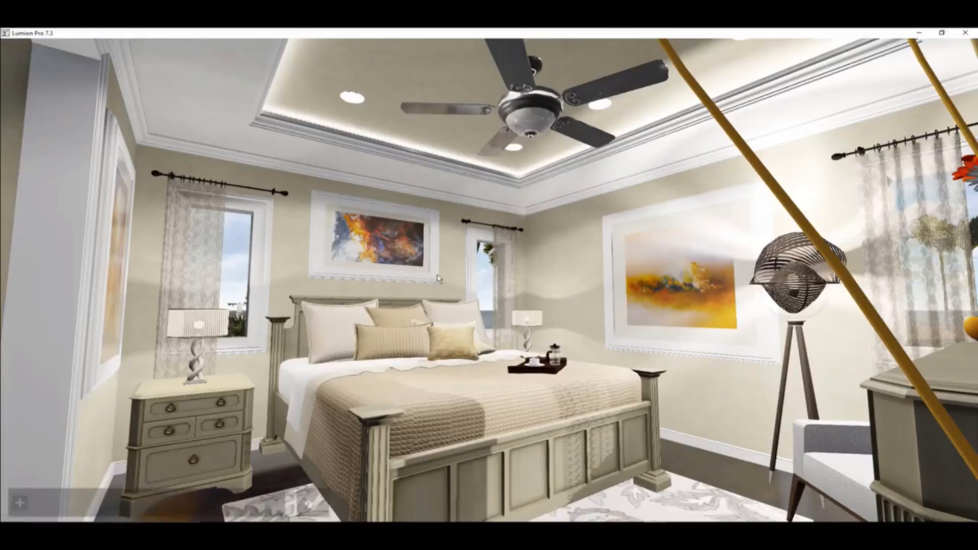
{"action": "mouse_move", "coordinate": [436, 275]}
{"action": "right_mouse_down"}
{"action": "mouse_move", "coordinate": [427, 323]}
{"action": "mouse_move", "coordinate": [357, 316]}
{"action": "mouse_move", "coordinate": [296, 341]}
{"action": "right_mouse_up"}
{"action": "key", "text": "d"}
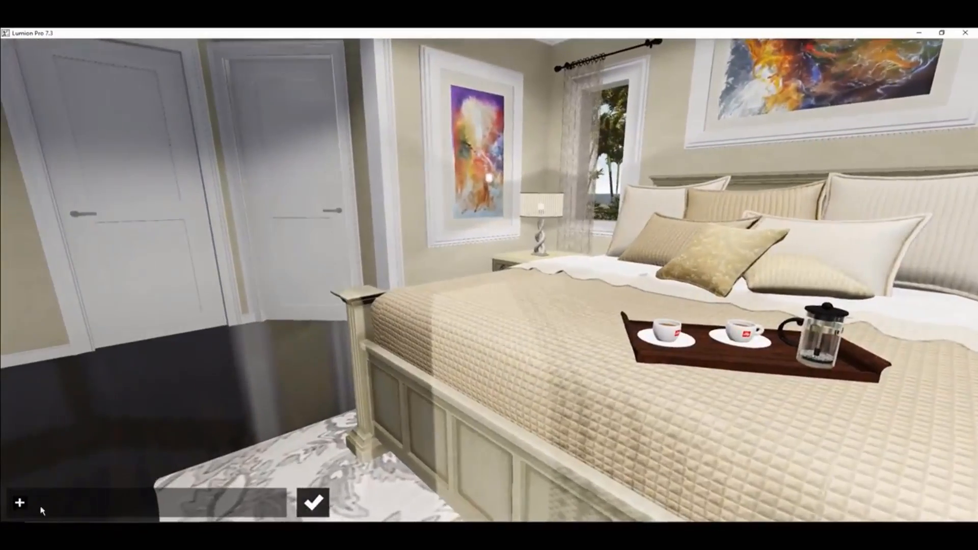
{"action": "left_click", "coordinate": [19, 503]}
{"action": "left_click", "coordinate": [248, 393]}
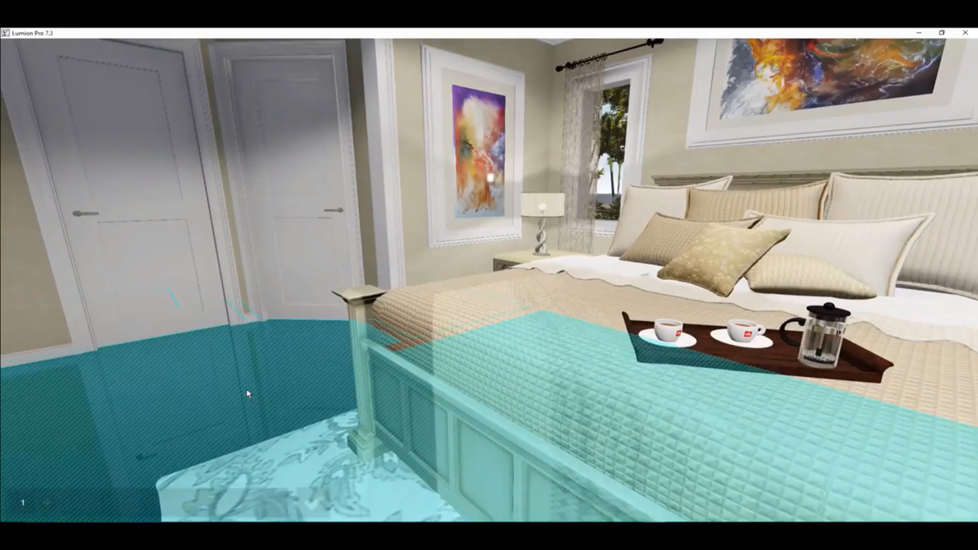
{"action": "left_click", "coordinate": [47, 504]}
{"action": "left_click", "coordinate": [350, 292]}
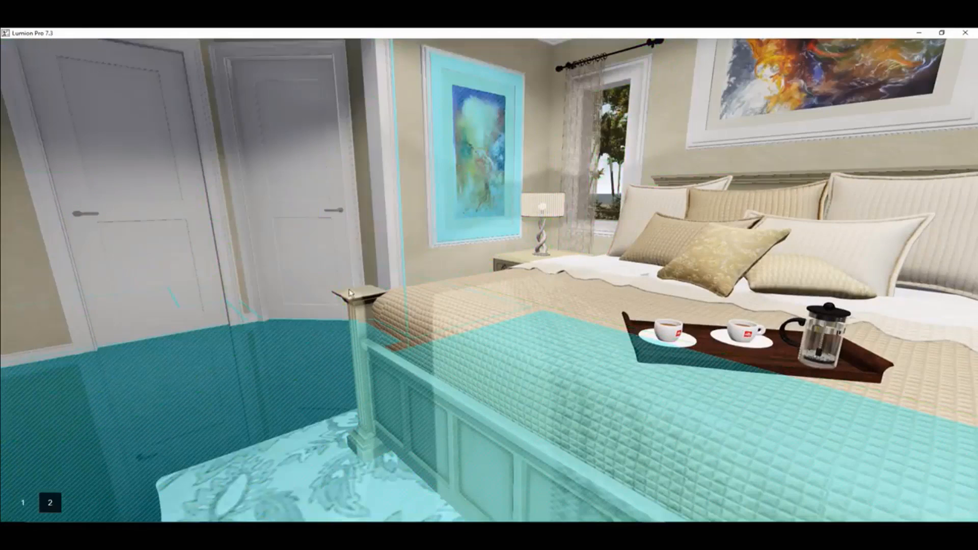
Add reflection planes for the window glass behind the bed and the framed picture above the headboard
{"action": "left_click", "coordinate": [75, 503]}
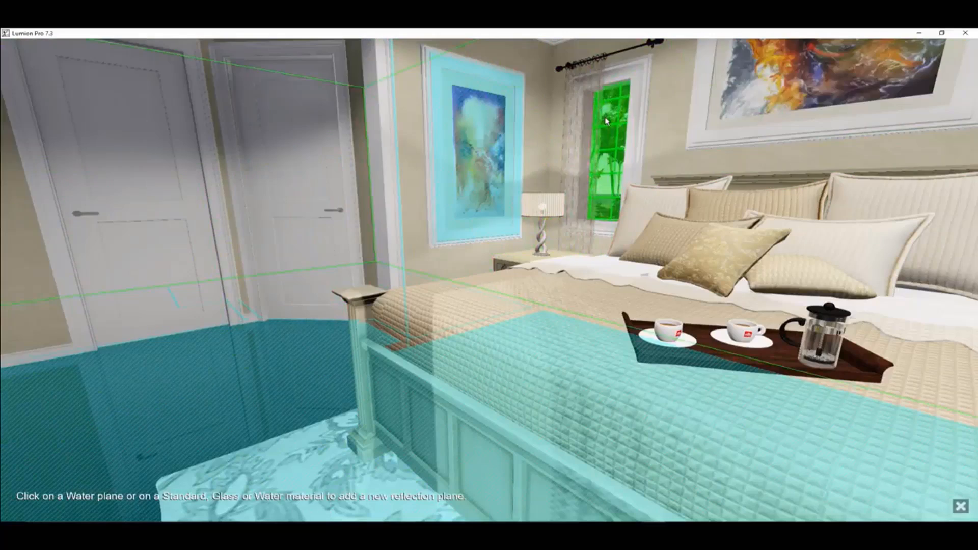
{"action": "left_click", "coordinate": [606, 122]}
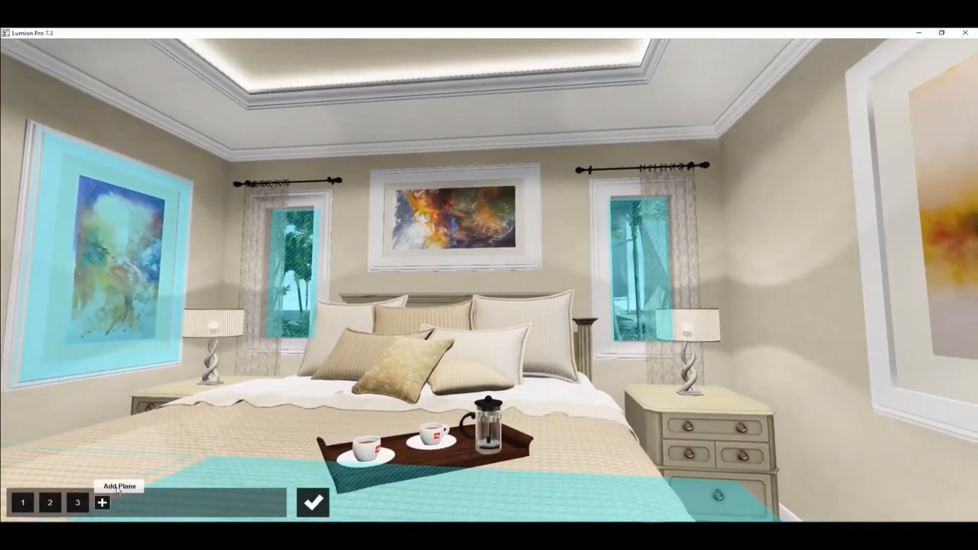
{"action": "left_click", "coordinate": [103, 502]}
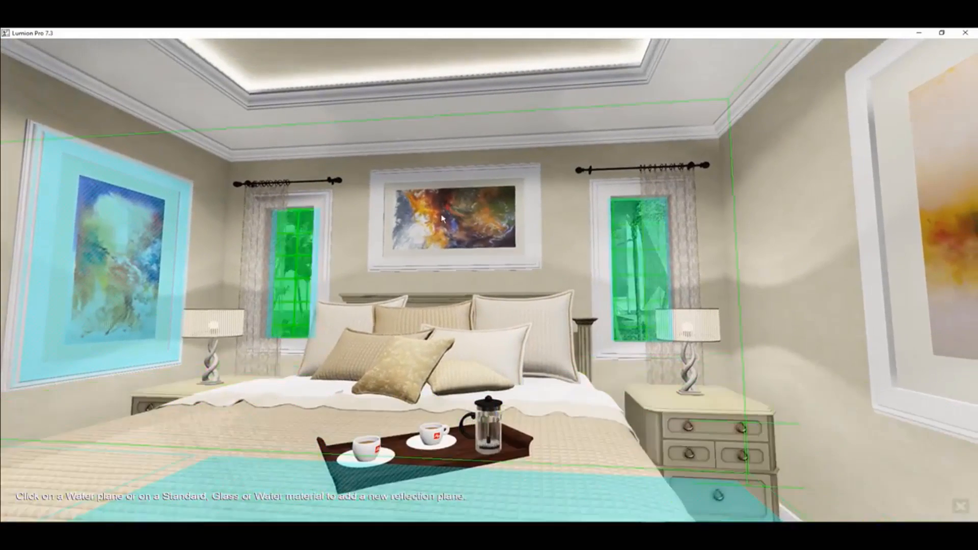
{"action": "left_click", "coordinate": [441, 214]}
Add reflection planes for the large yellow-orange framed picture and the window behind the tripod floor lamp
{"action": "right_click_drag", "start_coordinate": [489, 275], "coordinate": [612, 341]}
{"action": "key", "text": "a"}
{"action": "right_click_drag", "start_coordinate": [193, 296], "coordinate": [278, 306]}
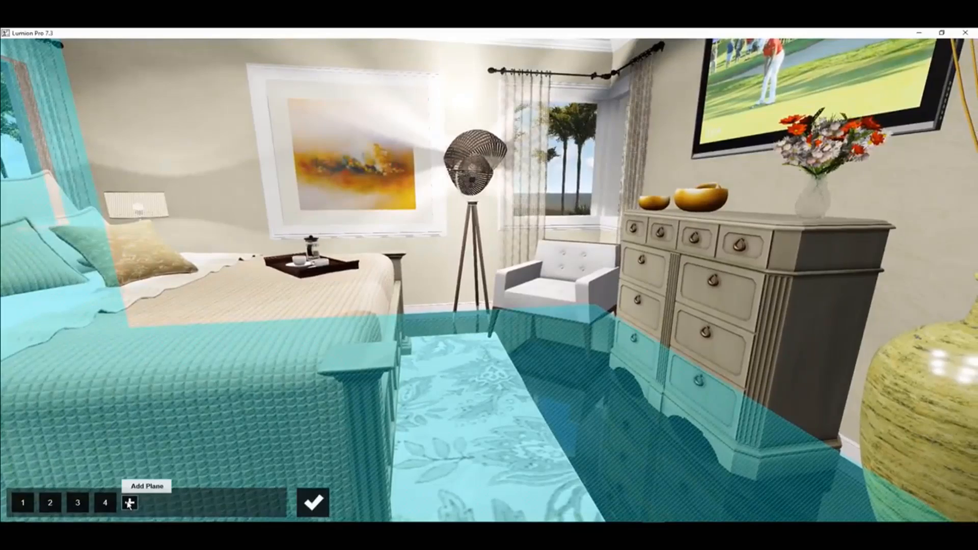
{"action": "left_click", "coordinate": [129, 503]}
{"action": "left_click", "coordinate": [371, 183]}
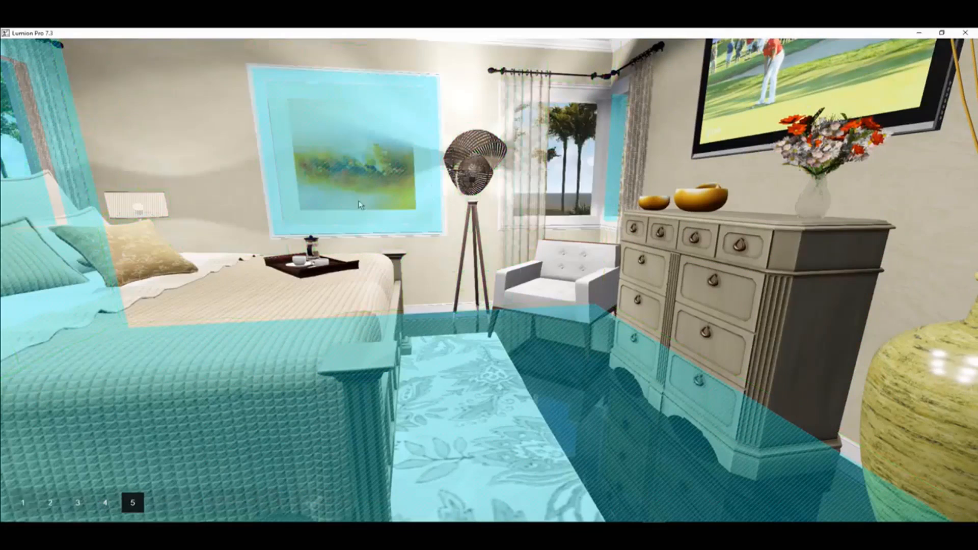
{"action": "left_click", "coordinate": [157, 503]}
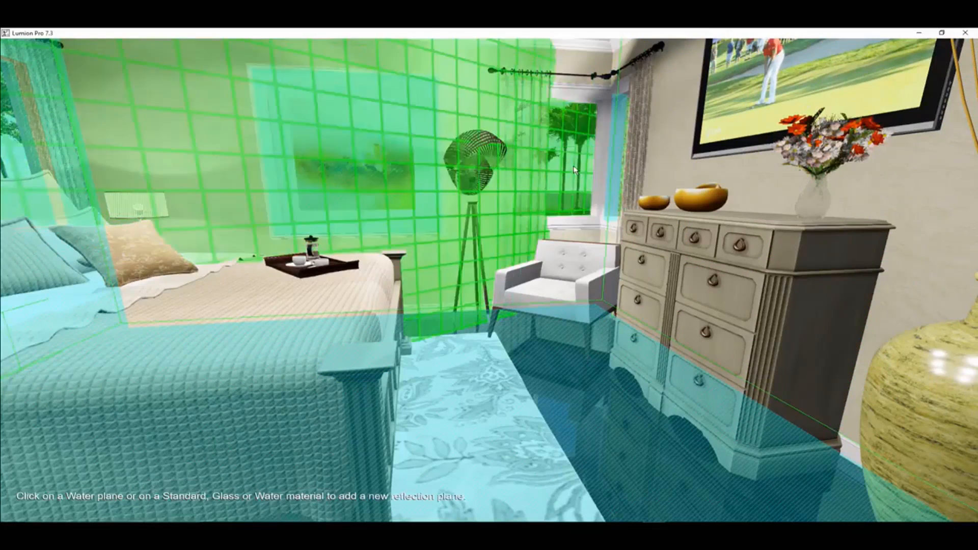
{"action": "left_click", "coordinate": [576, 170]}
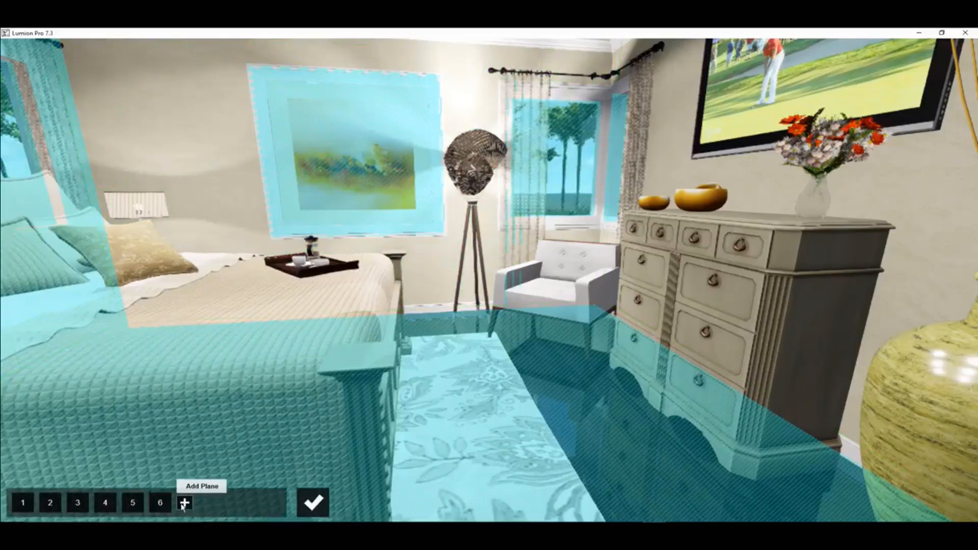
Add reflection planes for the TV above the dresser and the narrow window beside it, and accept the set of planes
{"action": "left_click", "coordinate": [184, 503]}
{"action": "left_click", "coordinate": [805, 102]}
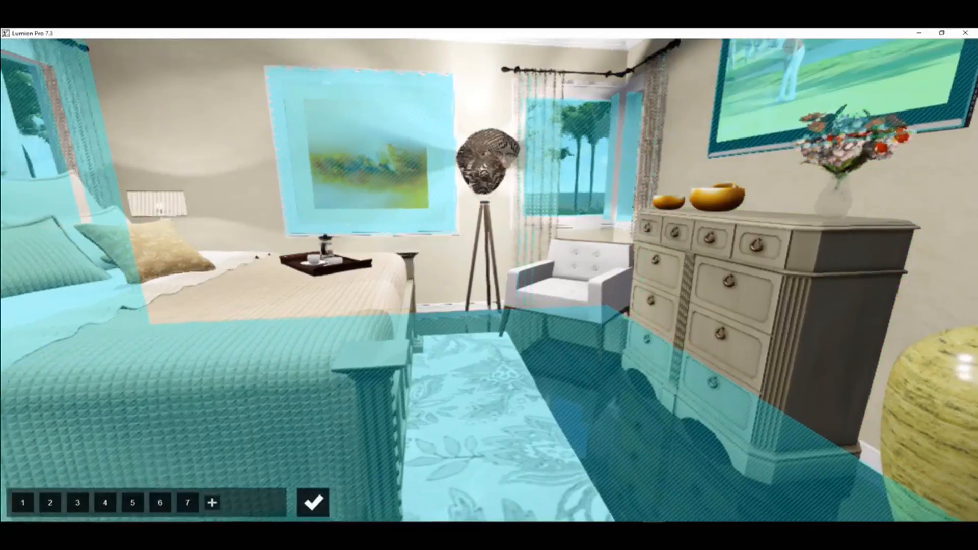
{"action": "key", "text": "a"}
{"action": "right_click_drag", "start_coordinate": [490, 275], "coordinate": [724, 276]}
{"action": "key", "text": "a"}
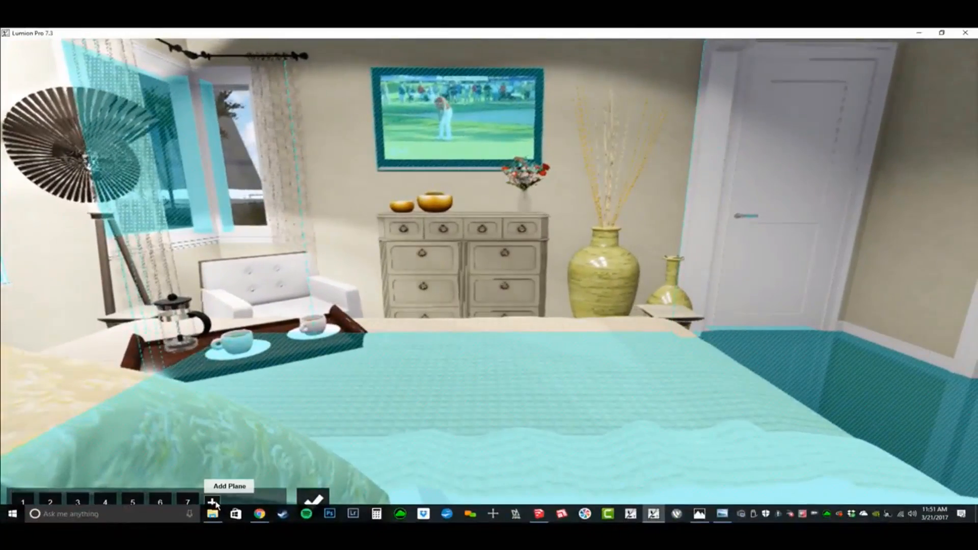
{"action": "left_click", "coordinate": [216, 504]}
{"action": "left_click", "coordinate": [243, 170]}
{"action": "key", "text": "a"}
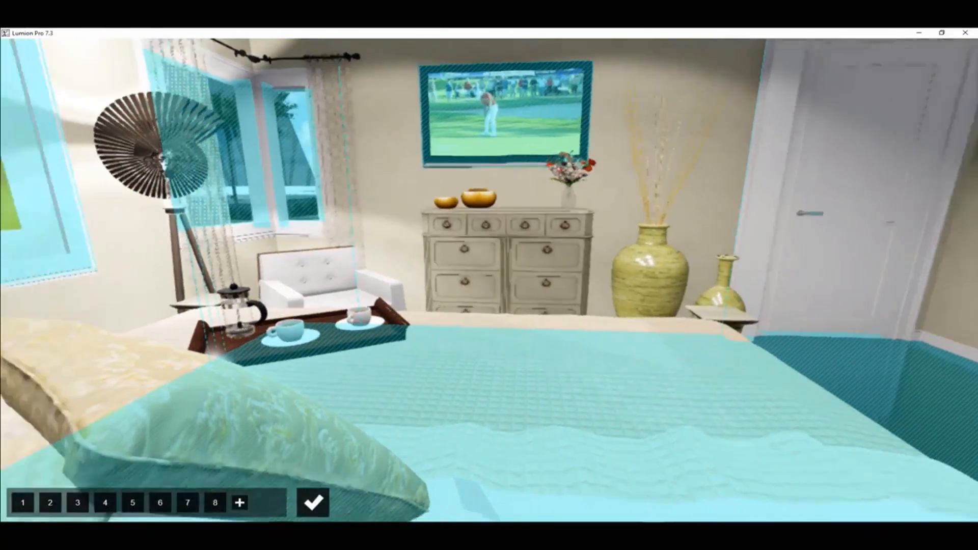
{"action": "key", "text": "d"}
{"action": "right_click_drag", "start_coordinate": [489, 275], "coordinate": [87, 276]}
{"action": "key", "text": "d"}
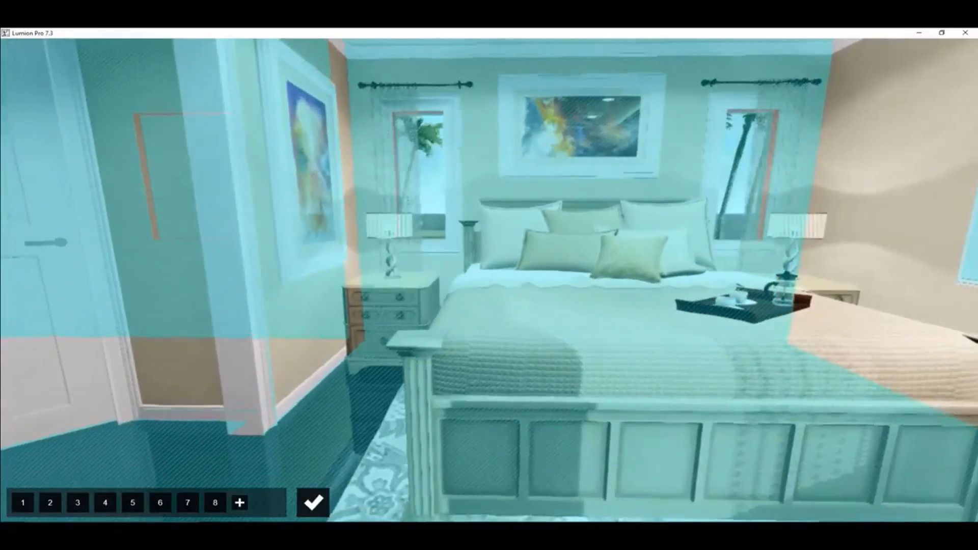
{"action": "left_click", "coordinate": [313, 505]}
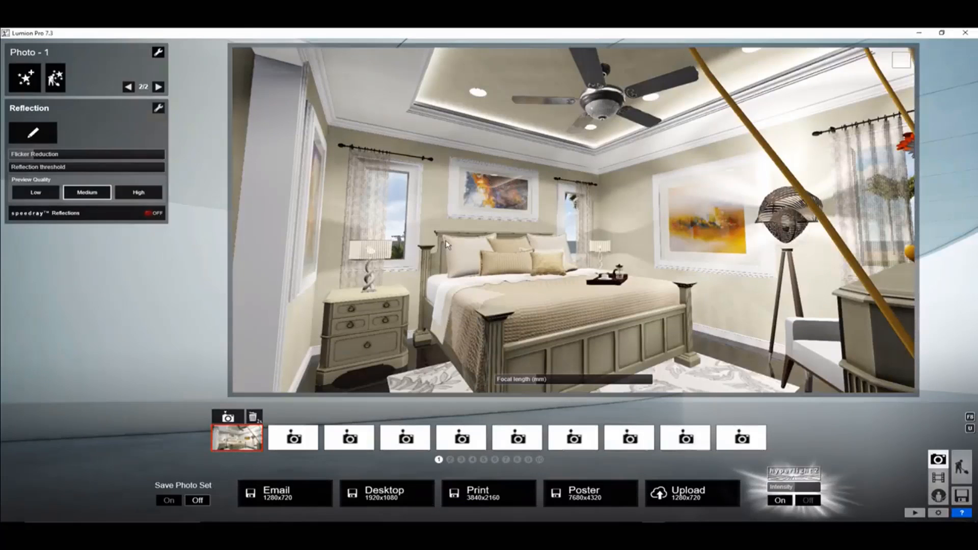
Store a slightly lower camera view in the first photo slot and turn on Speedray reflections with Medium preview quality
{"action": "key", "text": "e"}
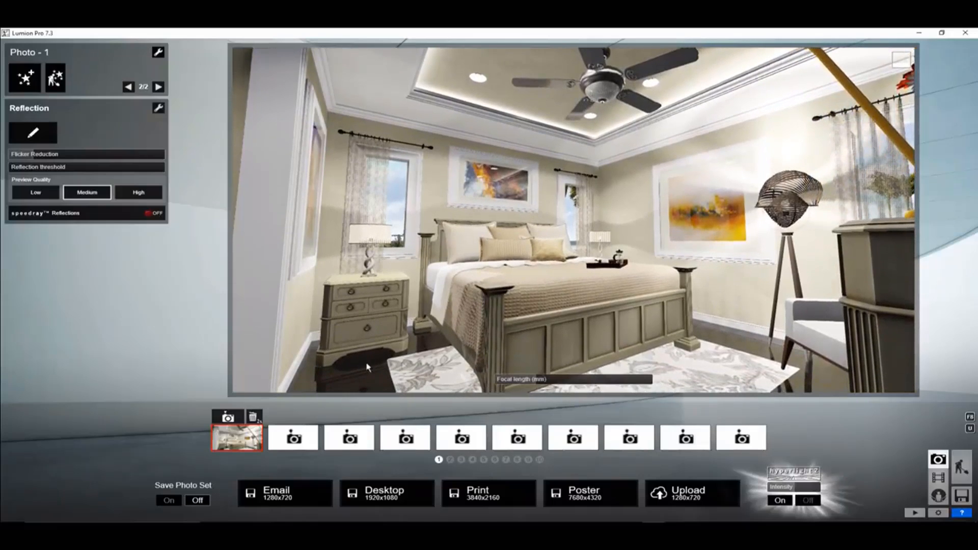
{"action": "left_click", "coordinate": [228, 417]}
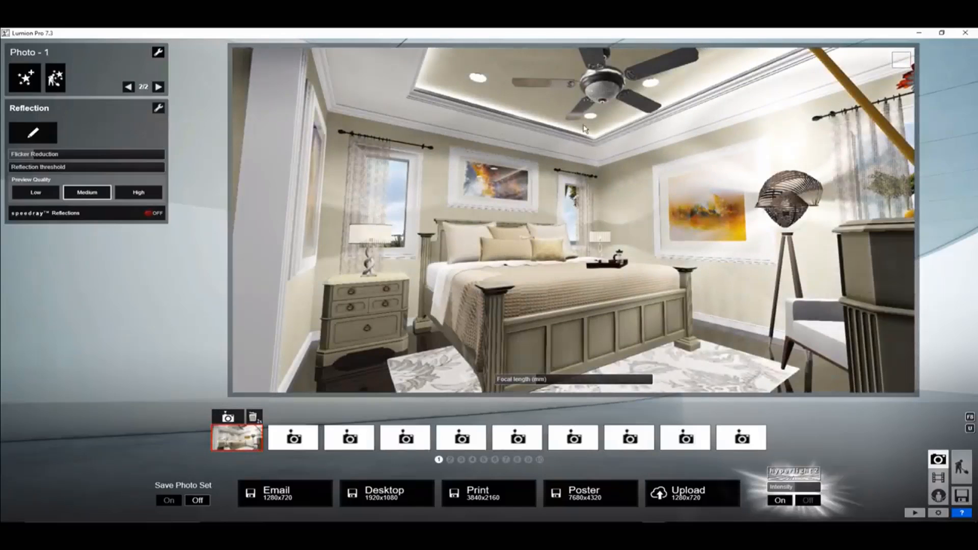
{"action": "left_click", "coordinate": [85, 219]}
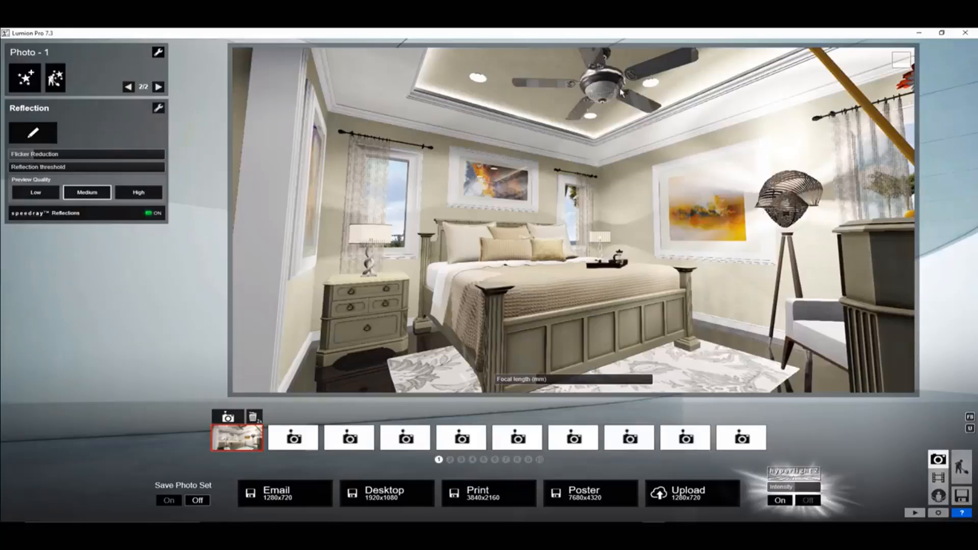
{"action": "left_click", "coordinate": [119, 214]}
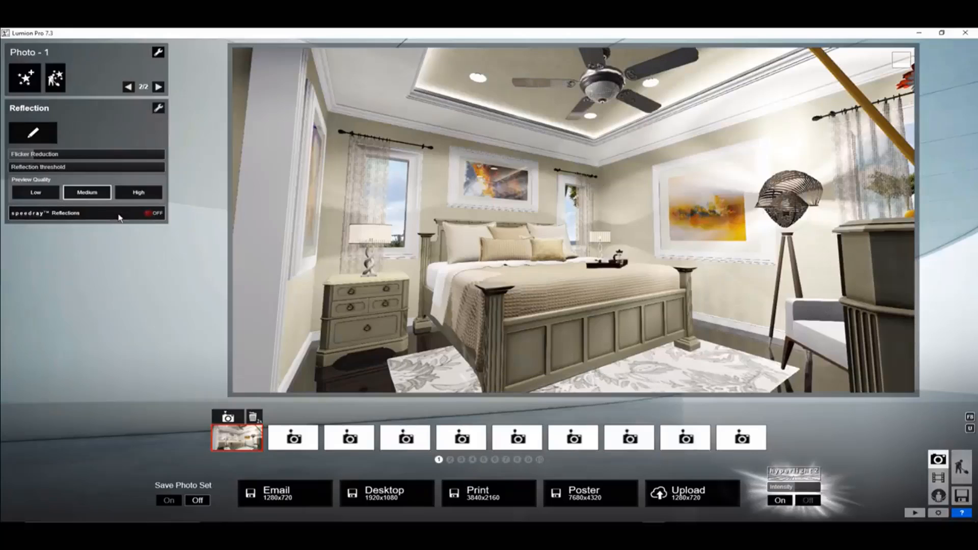
{"action": "left_click", "coordinate": [119, 216]}
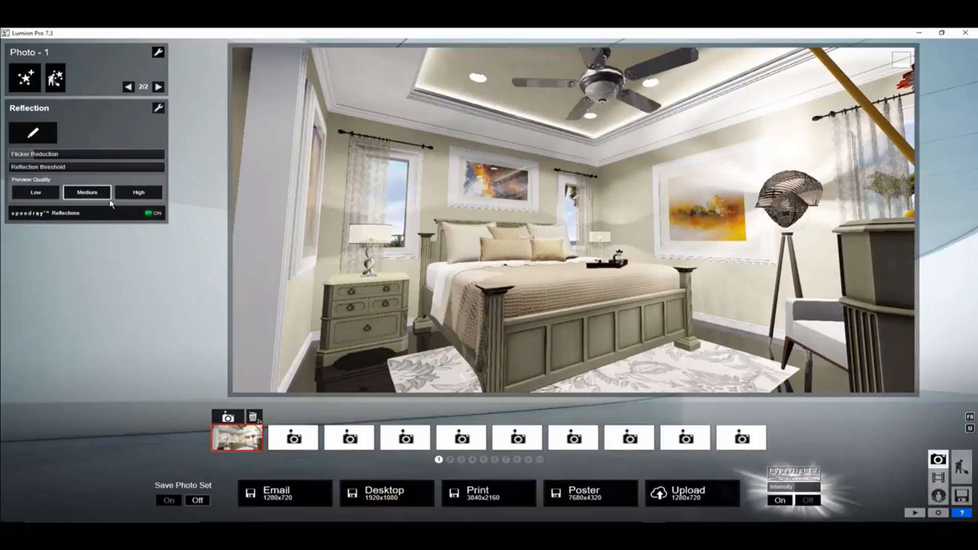
{"action": "left_click", "coordinate": [36, 194]}
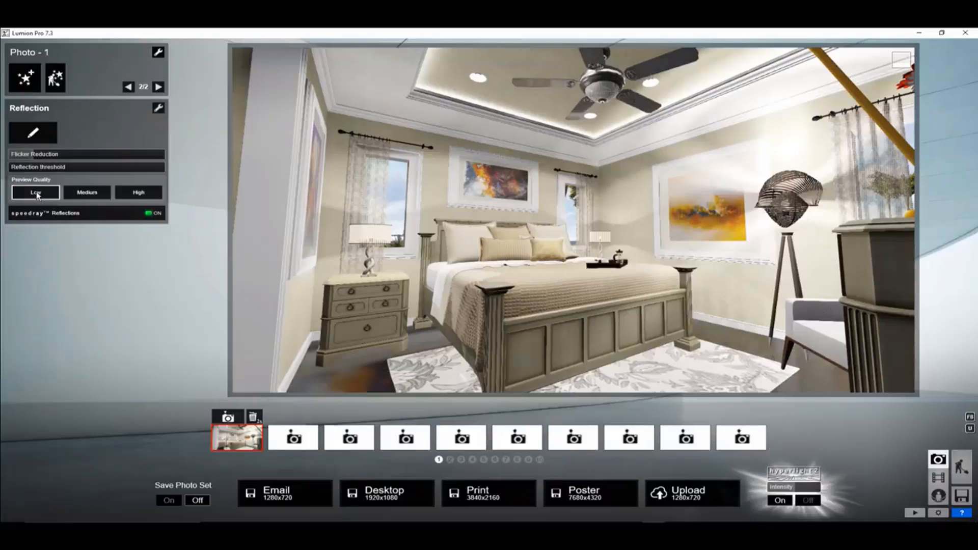
{"action": "left_click", "coordinate": [83, 192]}
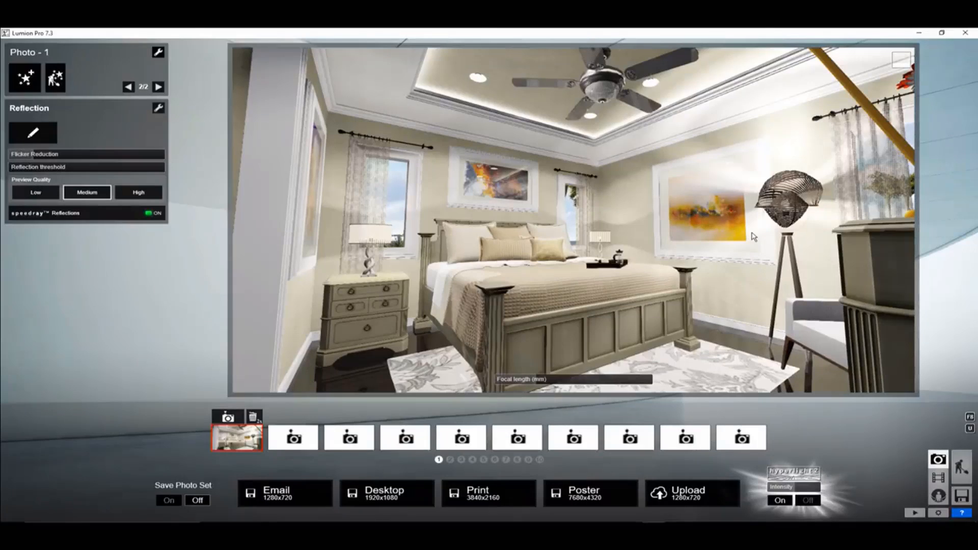
Add a Global Illumination effect to the photo and open its light selection
{"action": "left_click", "coordinate": [25, 78]}
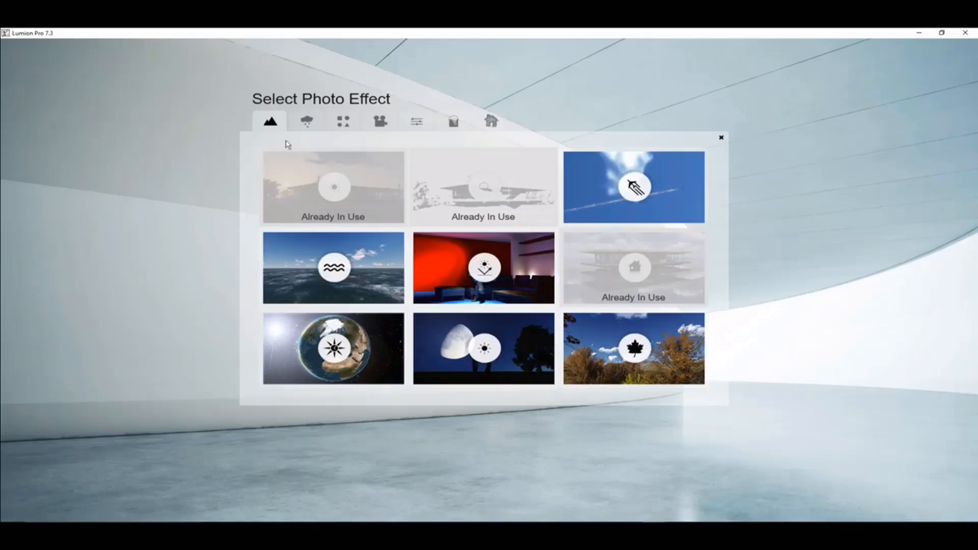
{"action": "left_click", "coordinate": [506, 273]}
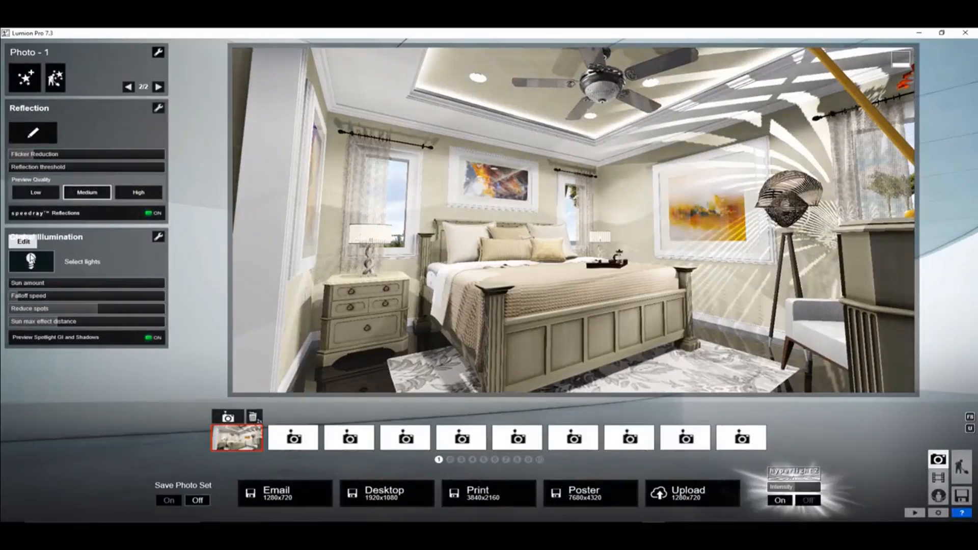
{"action": "left_click", "coordinate": [31, 261]}
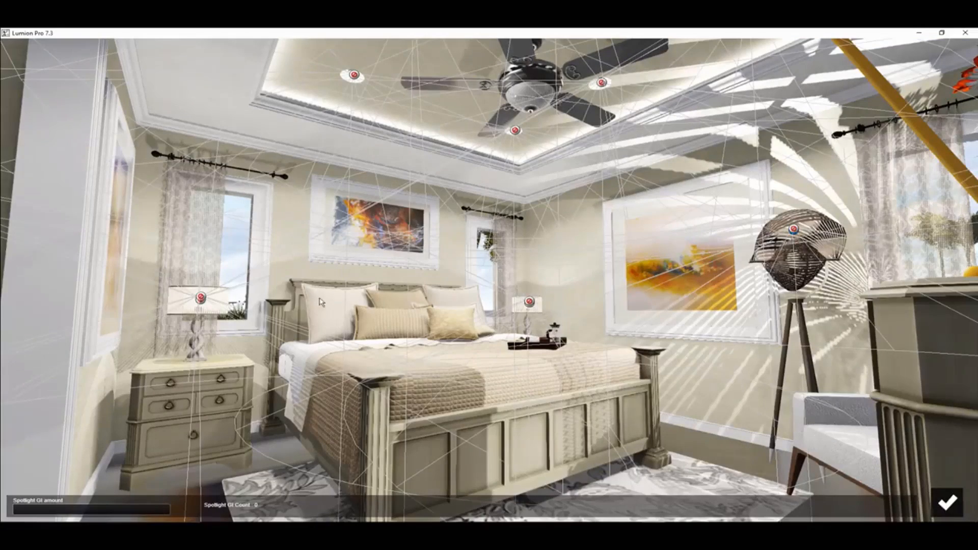
Enable spotlight Global Illumination for the lights in the two bedside table lamps
{"action": "right_click_drag", "start_coordinate": [383, 134], "coordinate": [390, 120]}
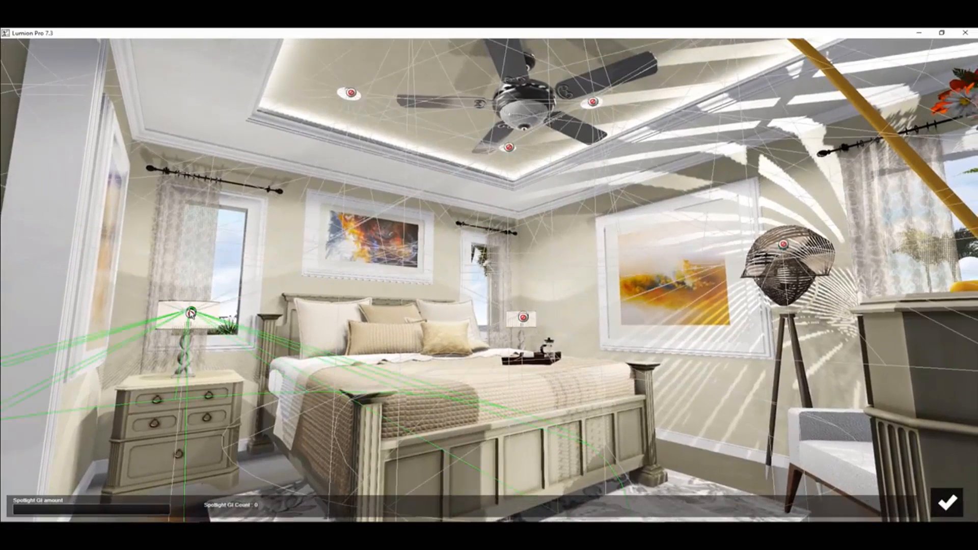
{"action": "left_click", "coordinate": [191, 313]}
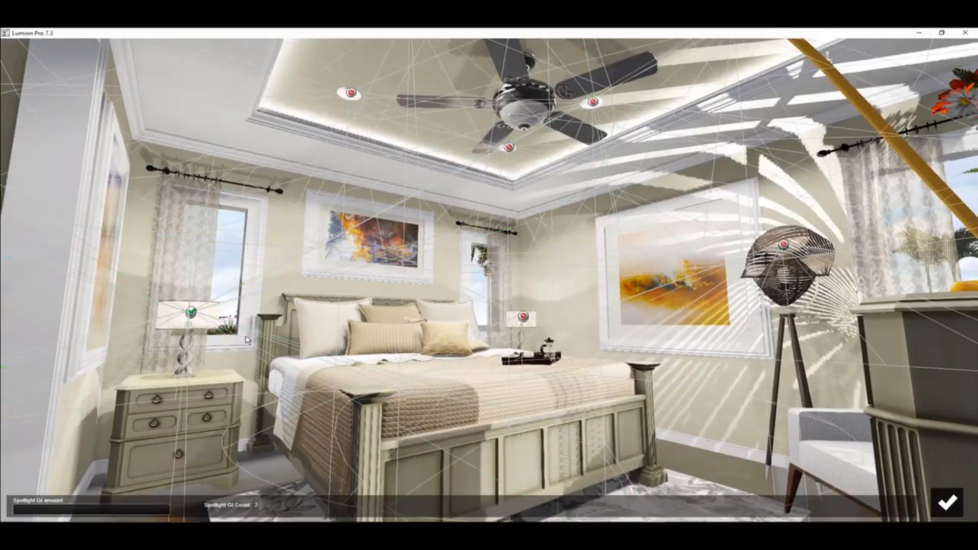
{"action": "left_click", "coordinate": [524, 318]}
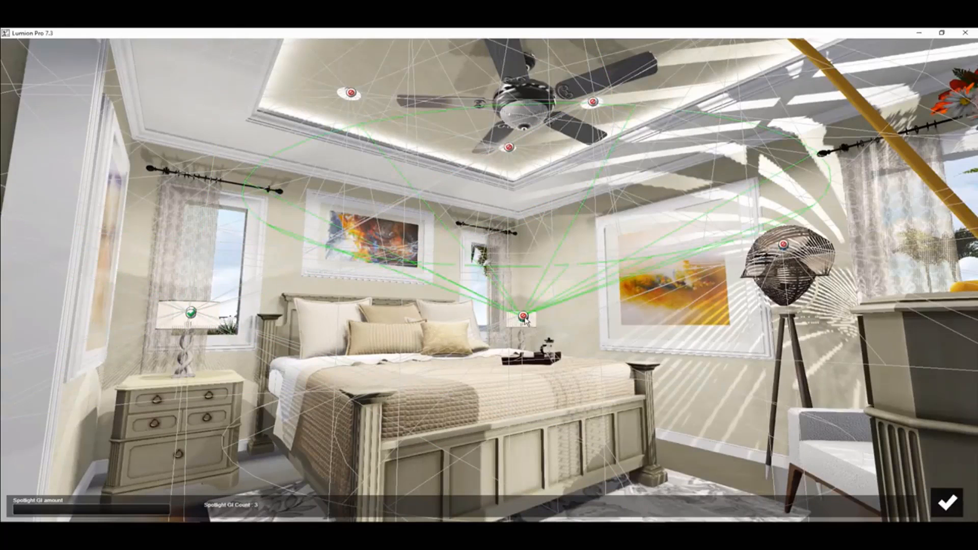
{"action": "left_click", "coordinate": [523, 317]}
{"action": "left_click", "coordinate": [524, 317]}
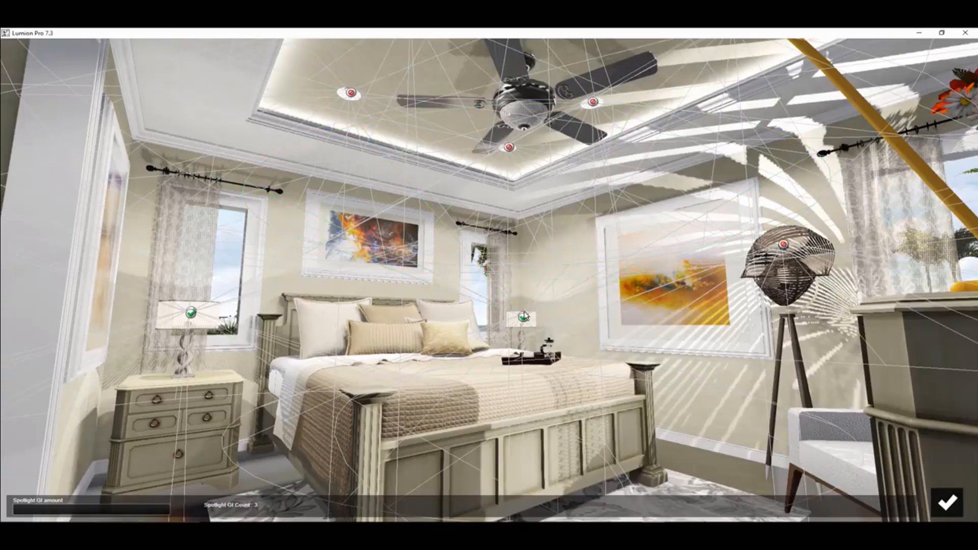
{"action": "left_click", "coordinate": [525, 317]}
{"action": "right_click_drag", "start_coordinate": [530, 318], "coordinate": [528, 328]}
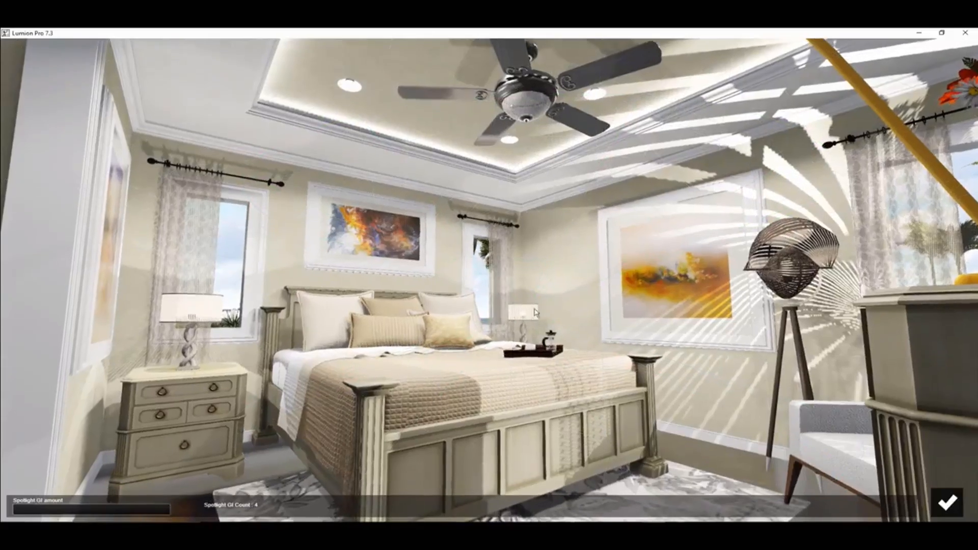
Enable spotlight Global Illumination for all the recessed lights in the tray ceiling around the fan
{"action": "left_click", "coordinate": [352, 84]}
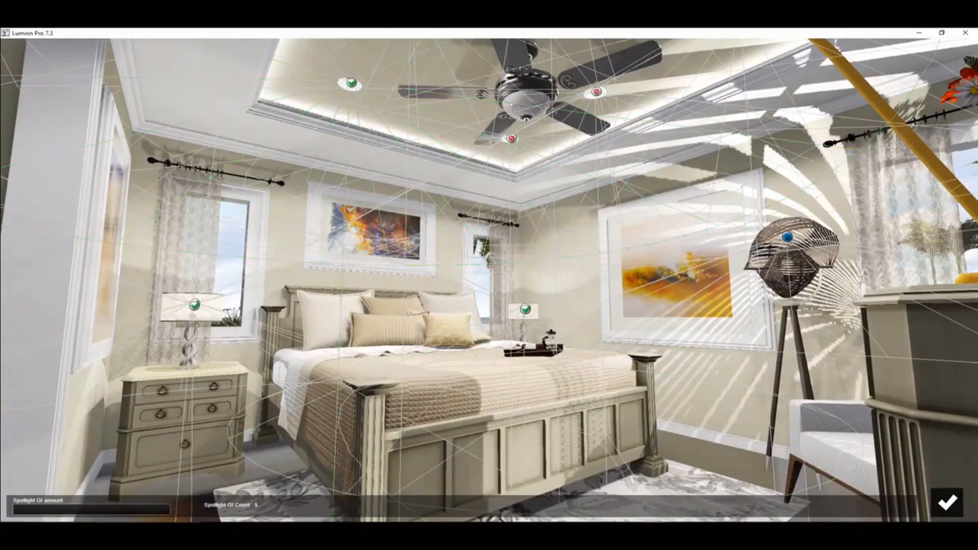
{"action": "right_click_drag", "start_coordinate": [352, 85], "coordinate": [331, 239]}
{"action": "left_click", "coordinate": [315, 209]}
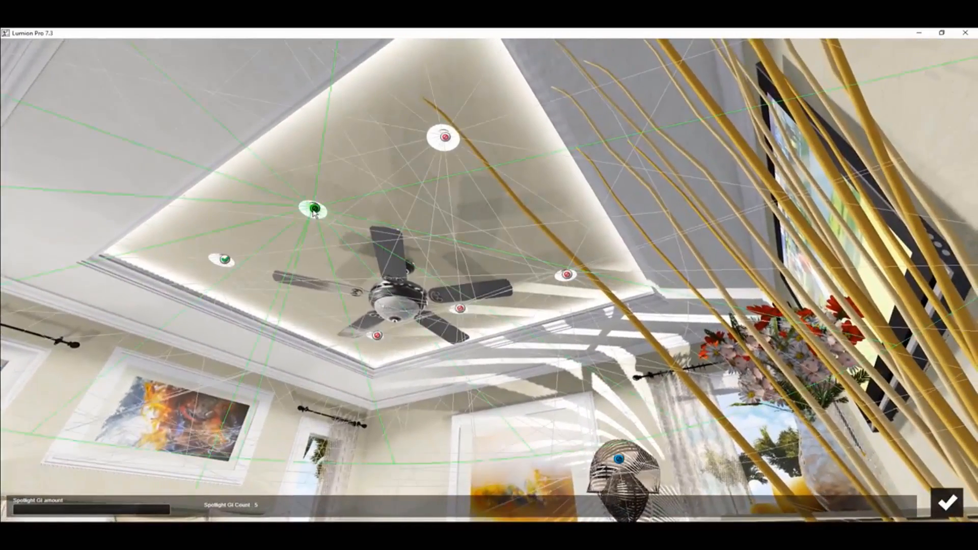
{"action": "left_click", "coordinate": [444, 138]}
{"action": "left_click", "coordinate": [567, 274]}
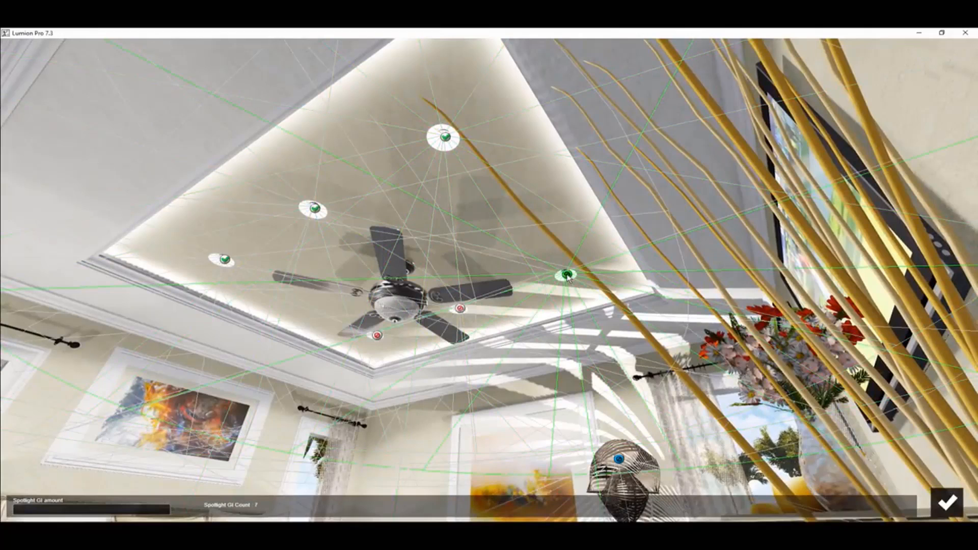
{"action": "left_click", "coordinate": [461, 308]}
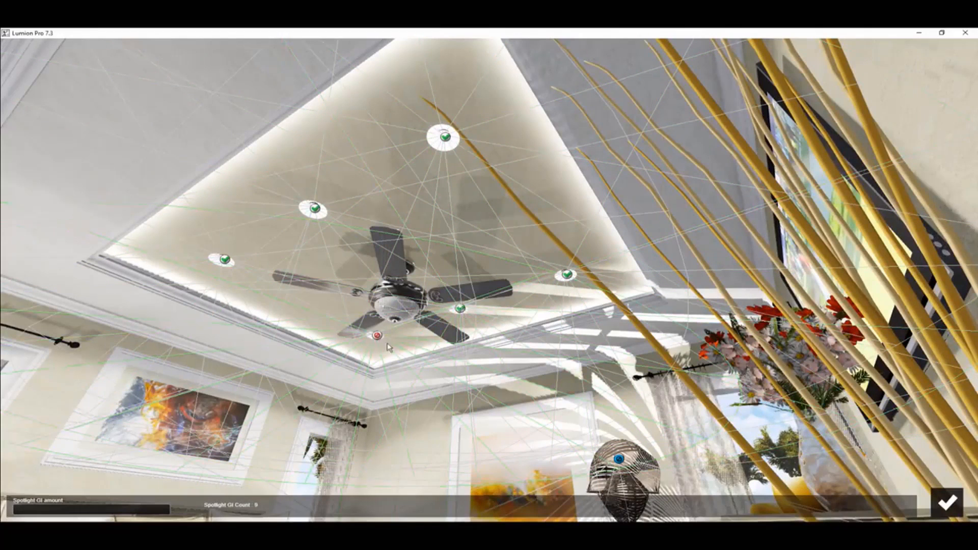
{"action": "right_click_drag", "start_coordinate": [442, 273], "coordinate": [612, 346]}
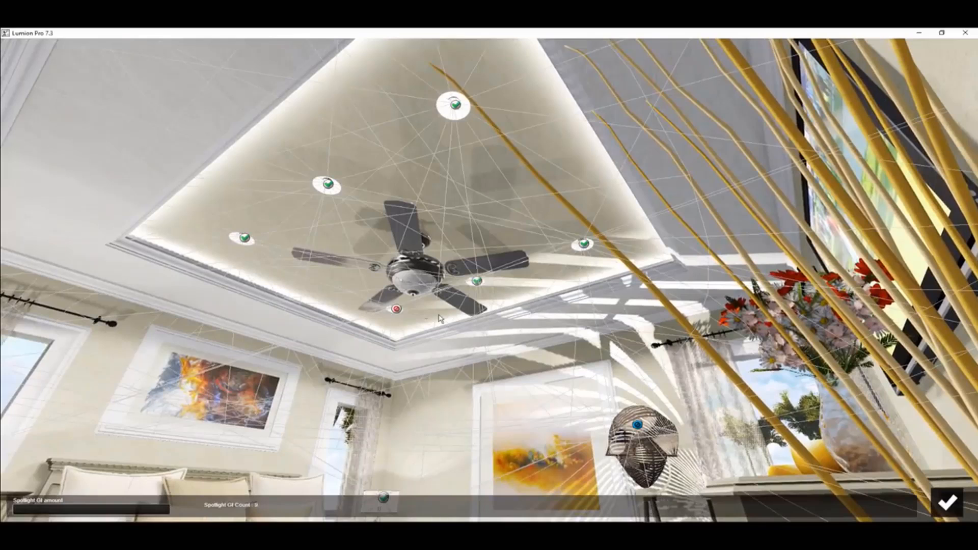
{"action": "left_click", "coordinate": [397, 309]}
Enable spotlight Global Illumination for the tripod floor lamp's light and accept the light selection
{"action": "left_click", "coordinate": [638, 426]}
{"action": "right_click_drag", "start_coordinate": [638, 426], "coordinate": [657, 458]}
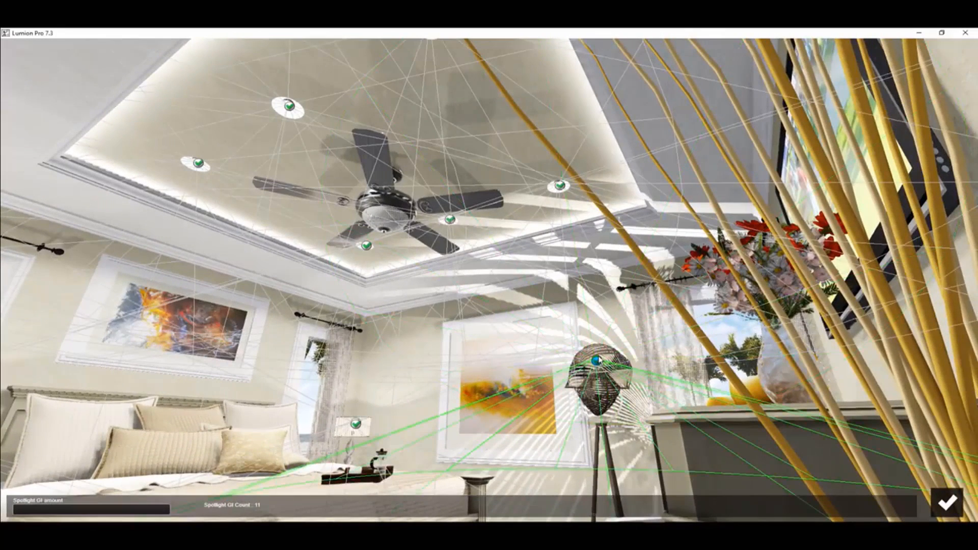
{"action": "right_click_drag", "start_coordinate": [602, 402], "coordinate": [305, 386]}
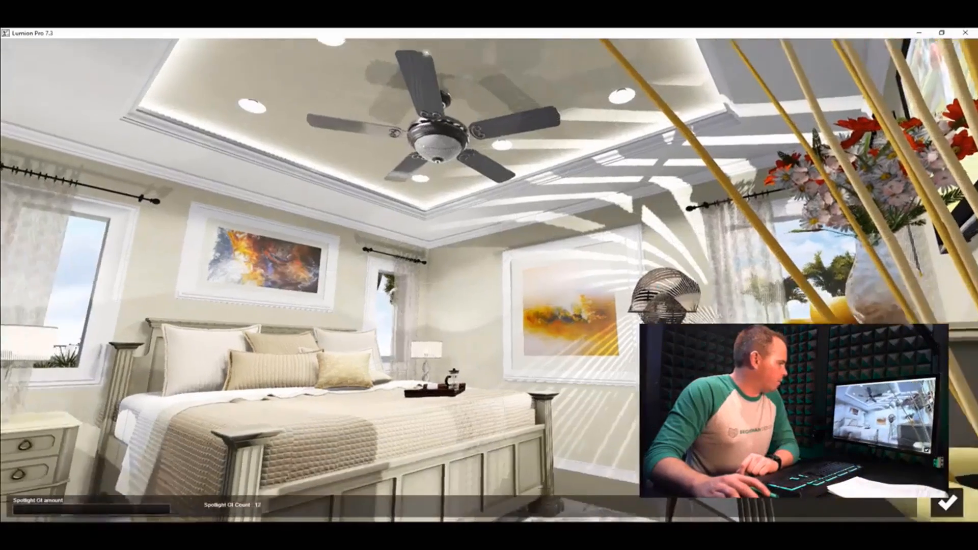
{"action": "right_click_drag", "start_coordinate": [489, 275], "coordinate": [463, 304]}
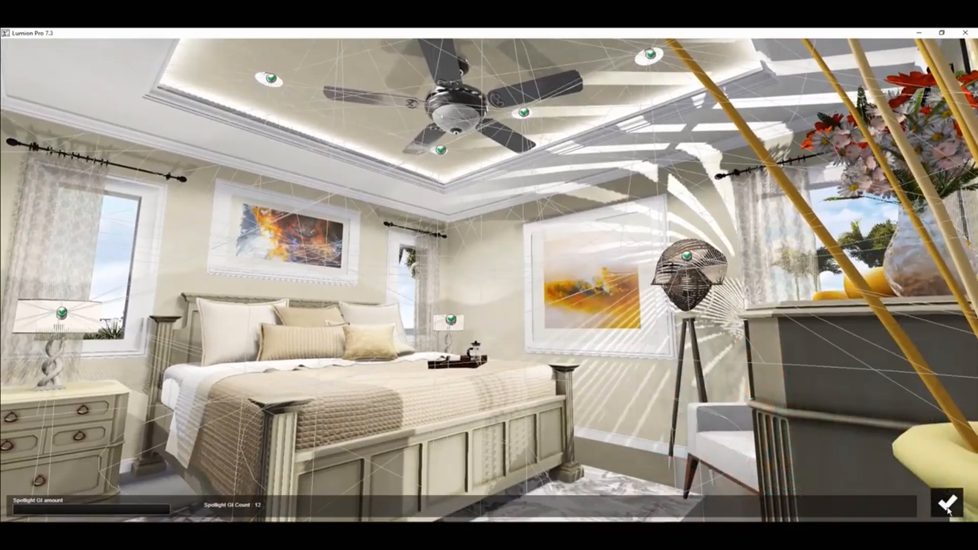
{"action": "left_click", "coordinate": [947, 503]}
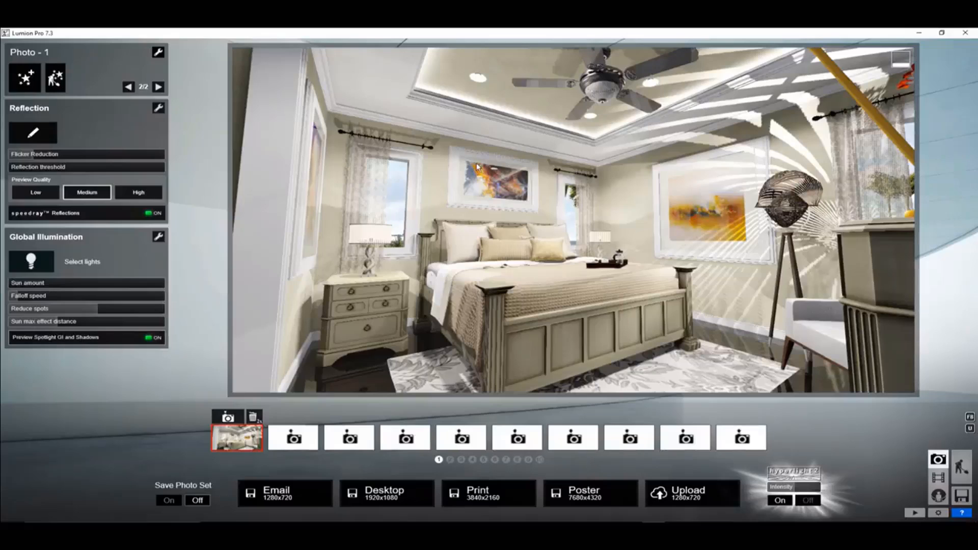
Add an Exposure effect to the photo and lower the exposure to a little over a third of its range
{"action": "left_click", "coordinate": [24, 77]}
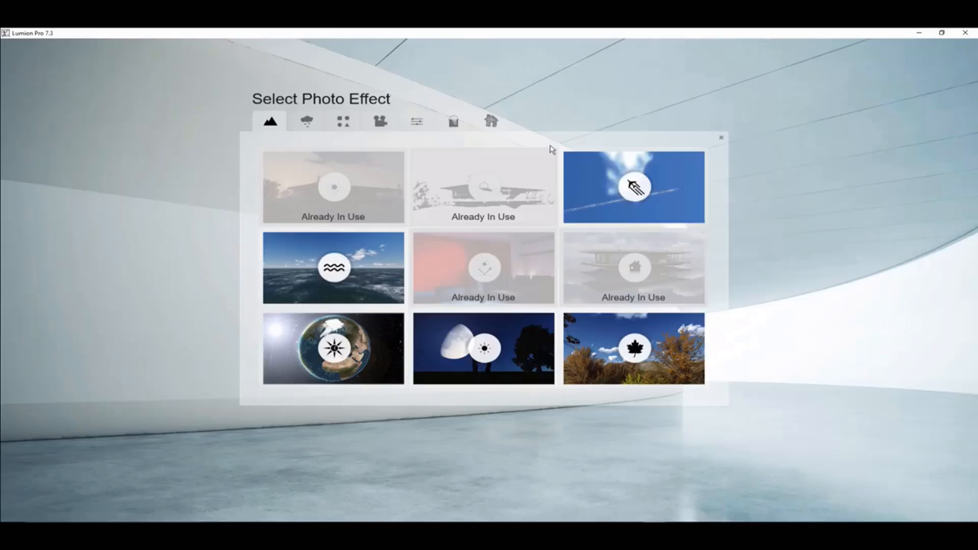
{"action": "left_click", "coordinate": [387, 124]}
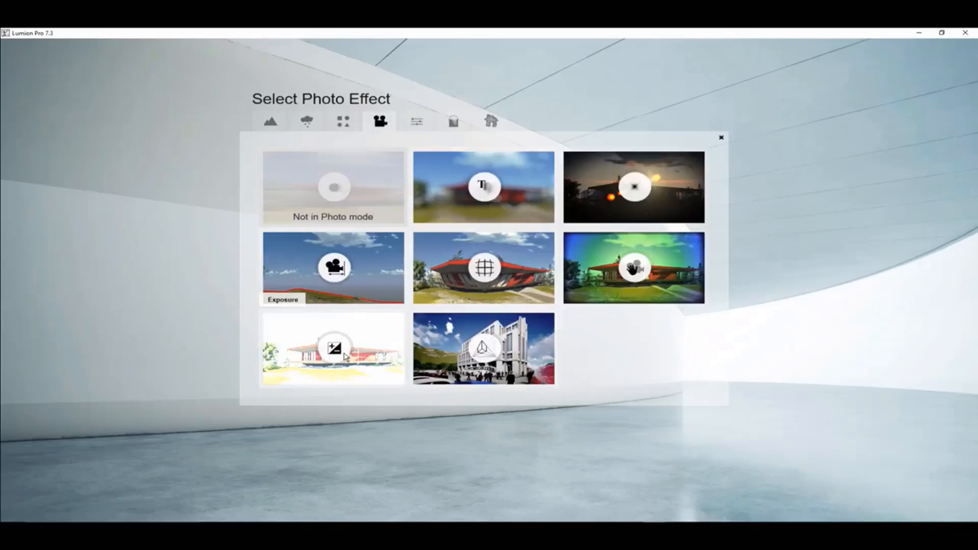
{"action": "left_click", "coordinate": [641, 242]}
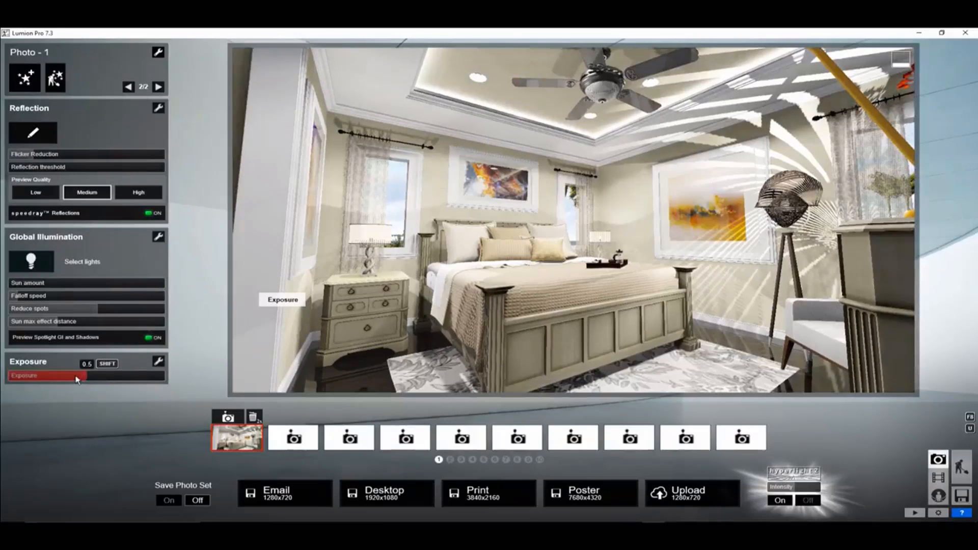
{"action": "left_click_drag", "start_coordinate": [78, 379], "coordinate": [66, 380]}
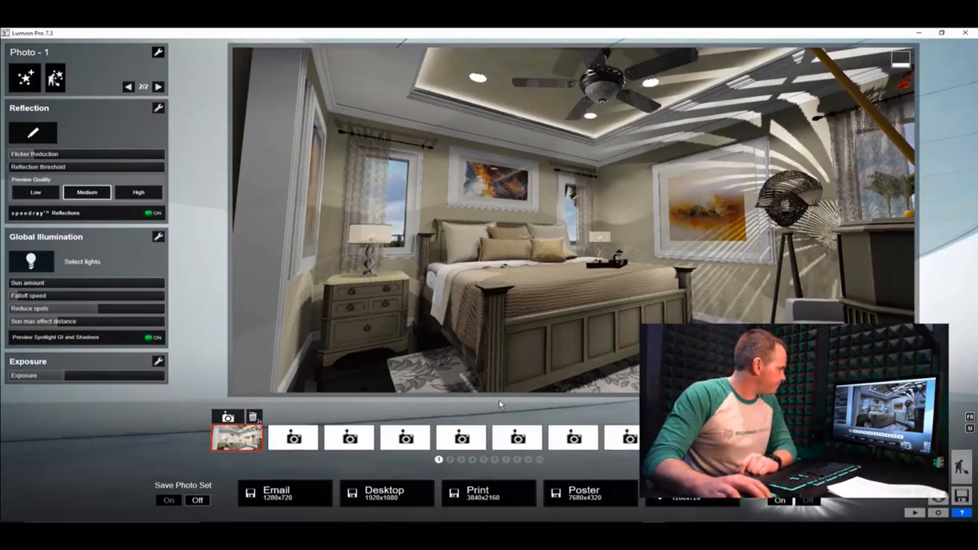
Render the photo at Desktop size, 1920x1080, as JPG file 1.1 in the TEMP folder on the desktop
{"action": "left_click", "coordinate": [411, 497]}
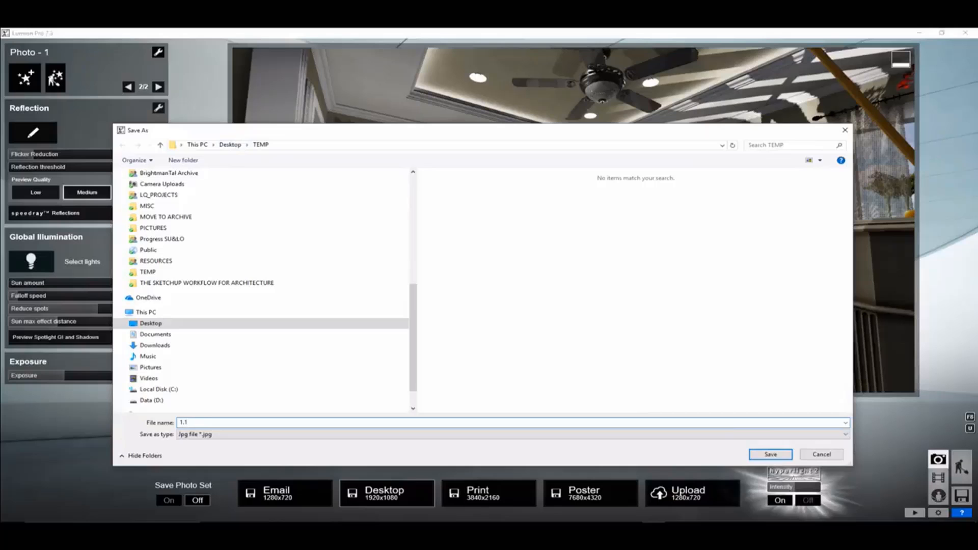
{"action": "key", "text": "Return"}
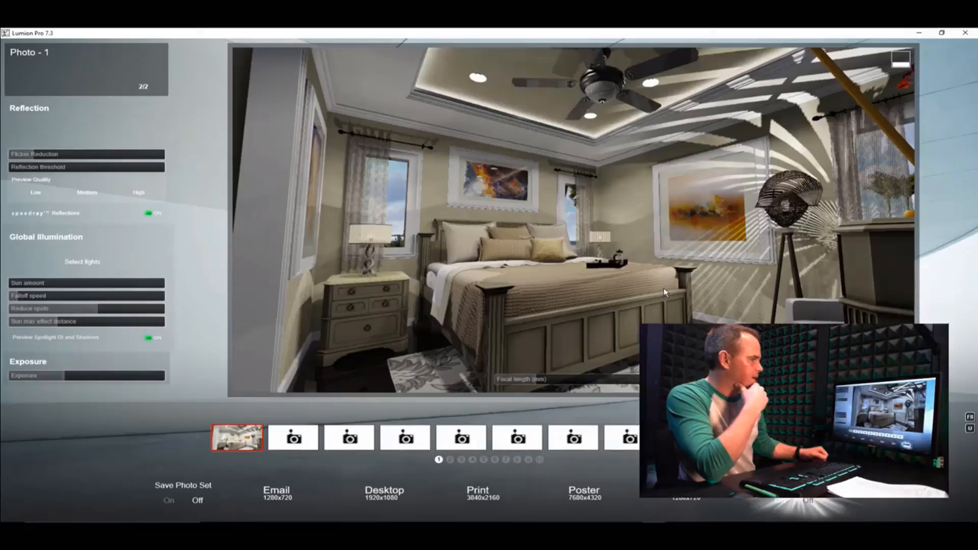
Switch to File Explorer, open 1.1.jpg from the desktop's TEMP folder to check the rendered bedroom, and close the image
{"action": "key", "text": "alt+Tab"}
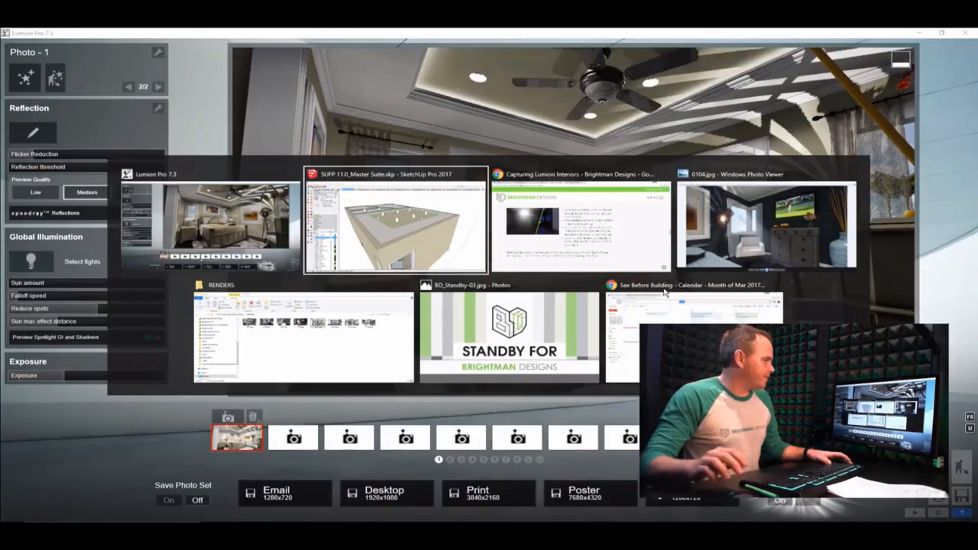
{"action": "key", "text": "alt+Tab"}
{"action": "key", "text": "alt+Tab"}
{"action": "key", "text": "alt+Tab"}
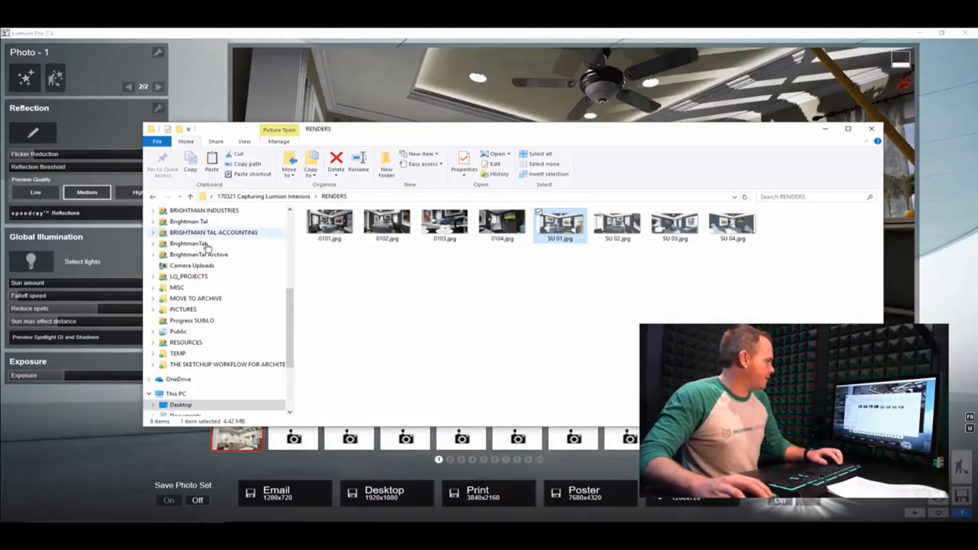
{"action": "left_click", "coordinate": [181, 405]}
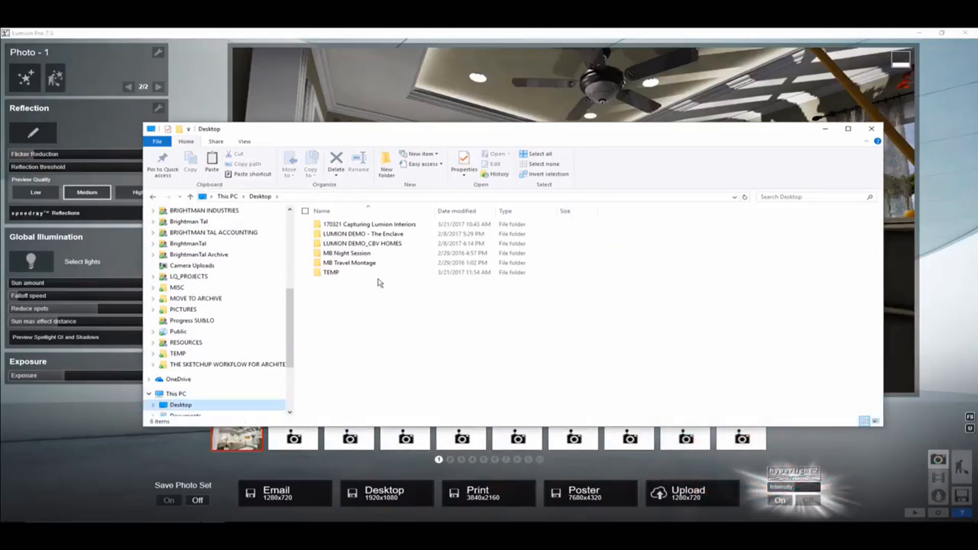
{"action": "double_click", "coordinate": [357, 272]}
{"action": "double_click", "coordinate": [356, 225]}
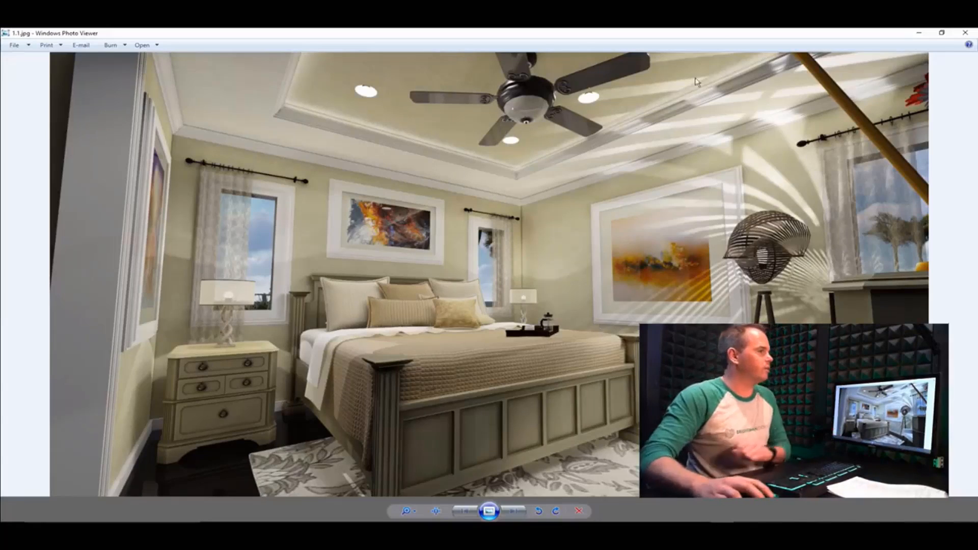
{"action": "left_click", "coordinate": [965, 33]}
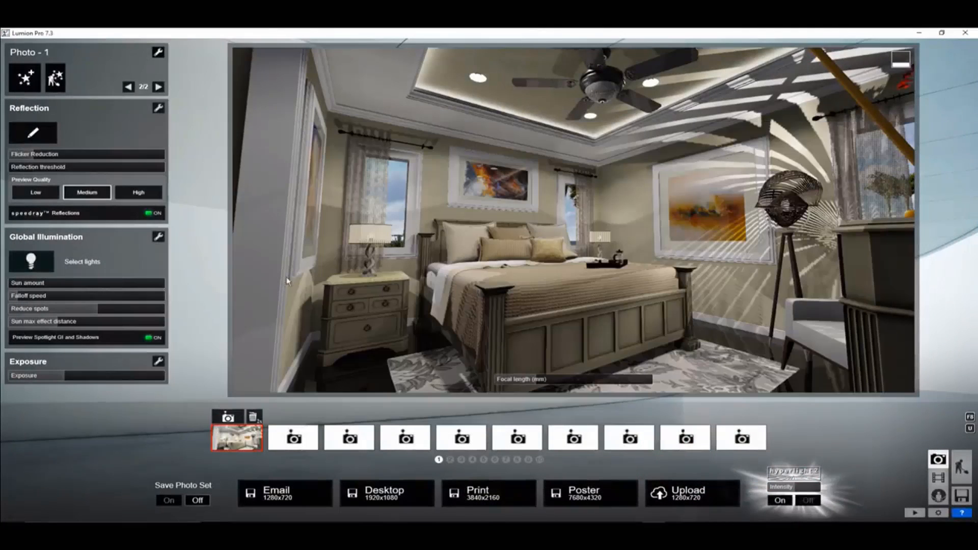
Add a Lens flare effect to the photo
{"action": "left_click", "coordinate": [26, 79]}
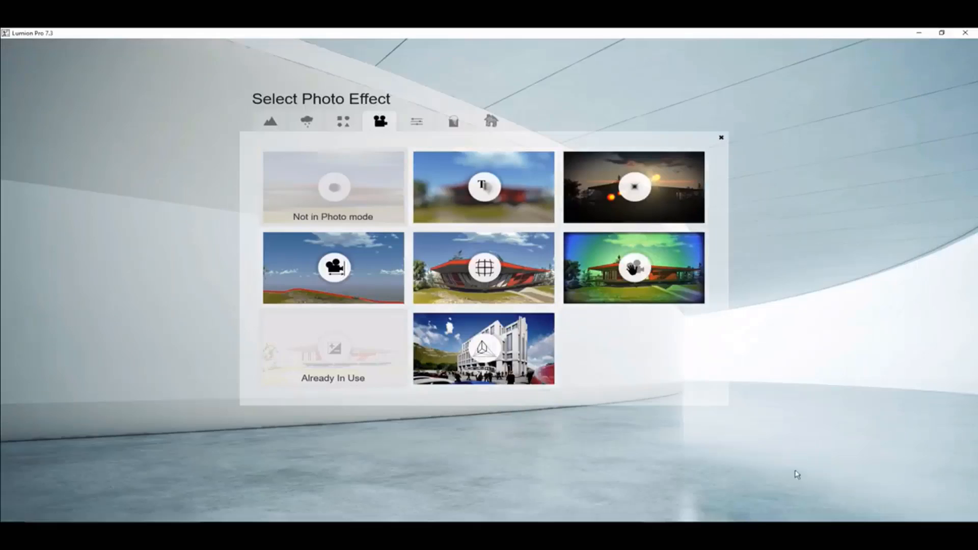
{"action": "left_click", "coordinate": [601, 179]}
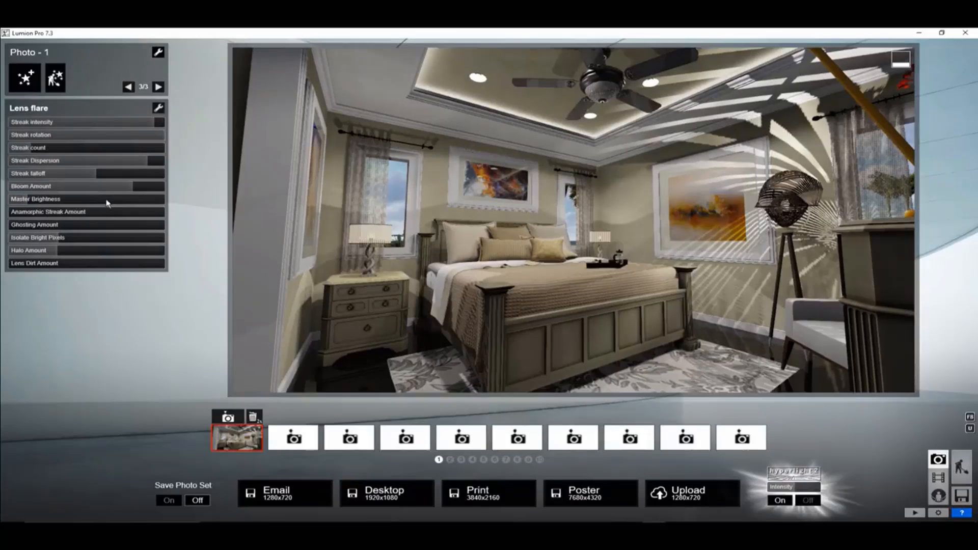
Set the Reflection preview quality to Low and turn off Preview Spotlight GI and Shadows
{"action": "left_click", "coordinate": [128, 88]}
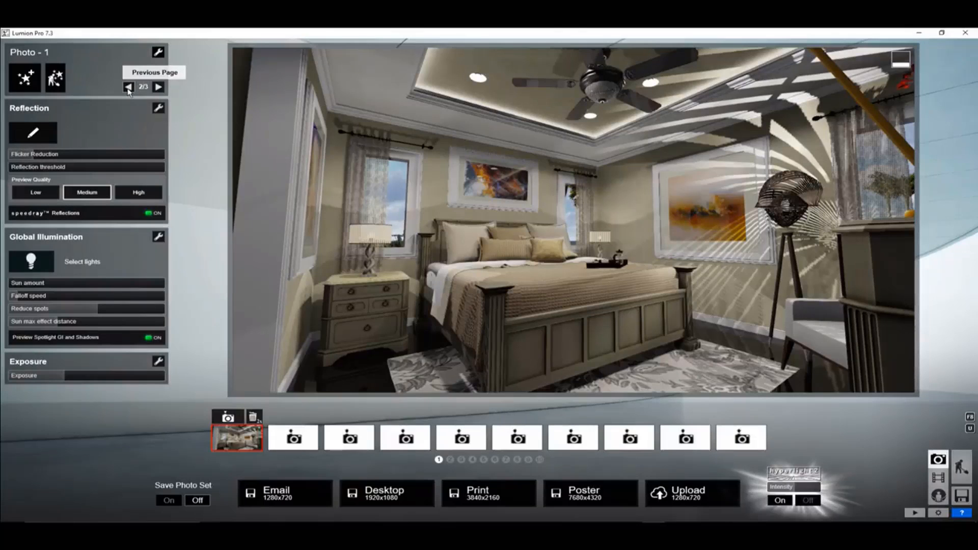
{"action": "left_click", "coordinate": [46, 194]}
{"action": "left_click", "coordinate": [107, 337]}
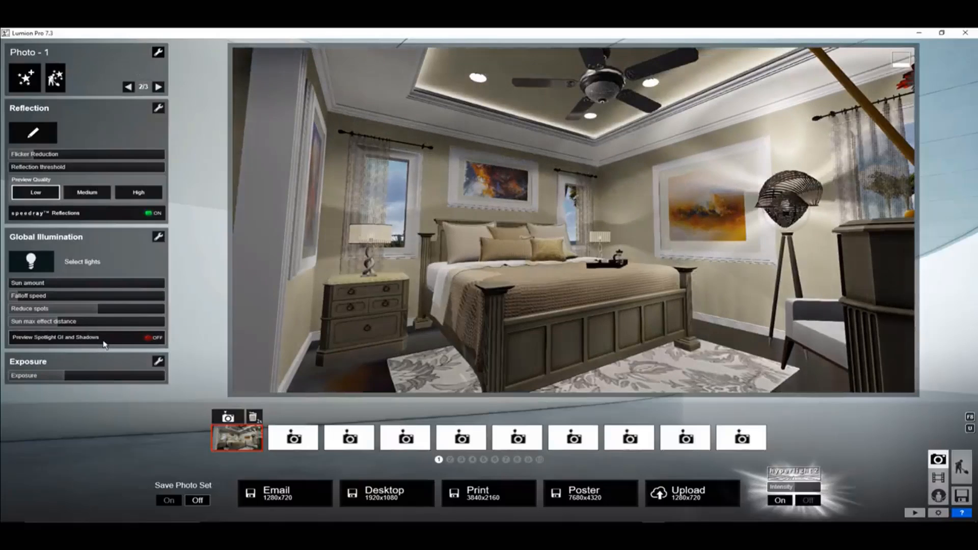
Raise the lens flare's Master Brightness to about nine tenths of its range and reduce Bloom Amount to under half
{"action": "left_click", "coordinate": [159, 86]}
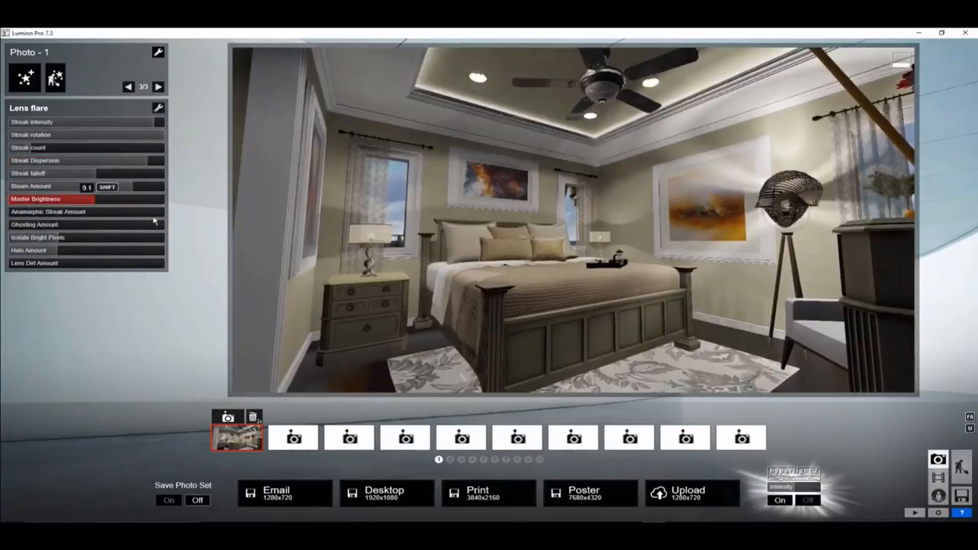
{"action": "left_click_drag", "start_coordinate": [153, 219], "coordinate": [61, 198]}
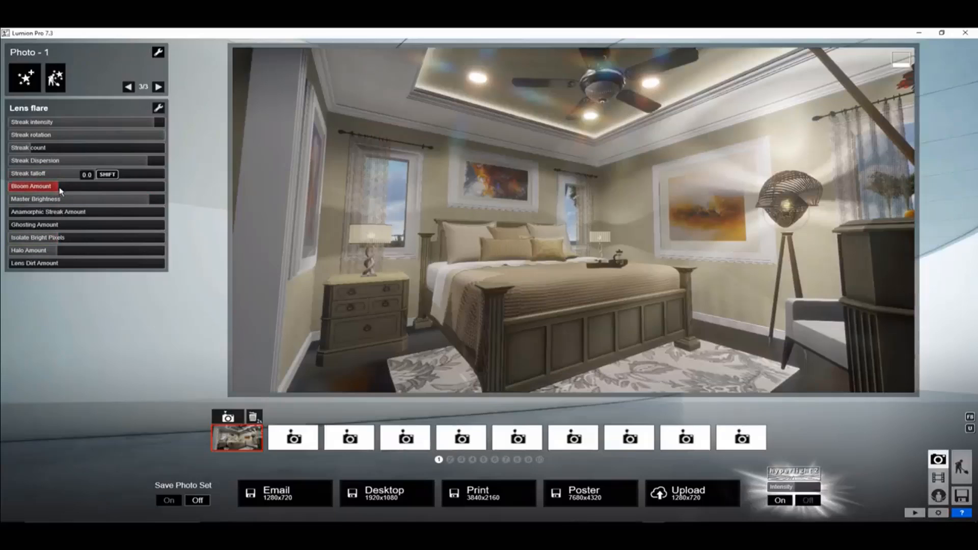
{"action": "left_click_drag", "start_coordinate": [64, 190], "coordinate": [71, 193]}
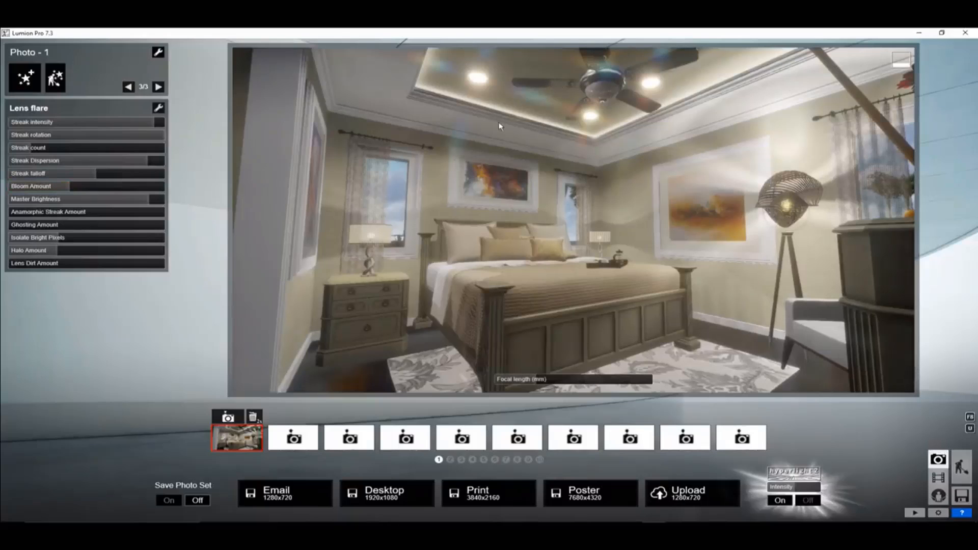
Raise the lens flare's Streak count to about a third, lower Streak rotation to about 80 percent, and reduce Bloom Amount to under a third
{"action": "left_click_drag", "start_coordinate": [39, 149], "coordinate": [70, 155]}
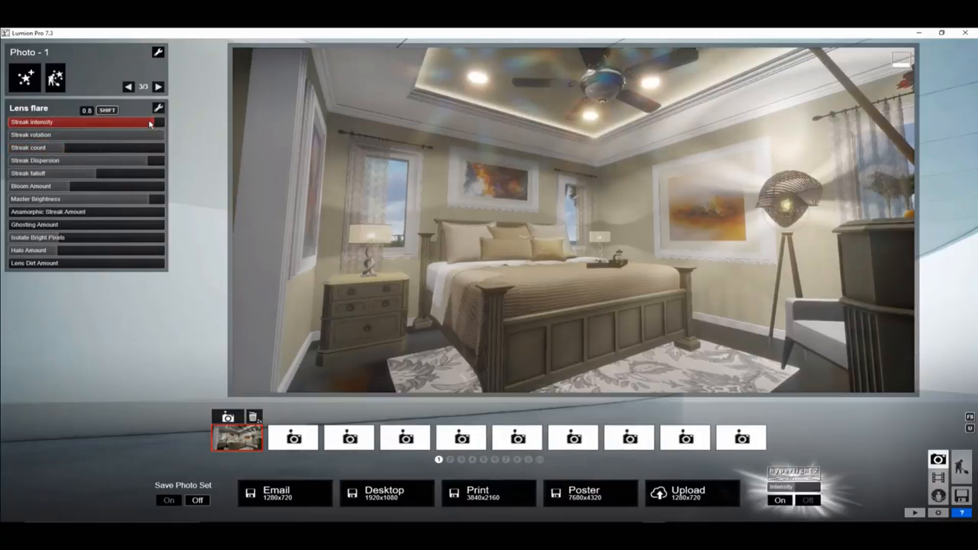
{"action": "left_click_drag", "start_coordinate": [66, 136], "coordinate": [134, 137]}
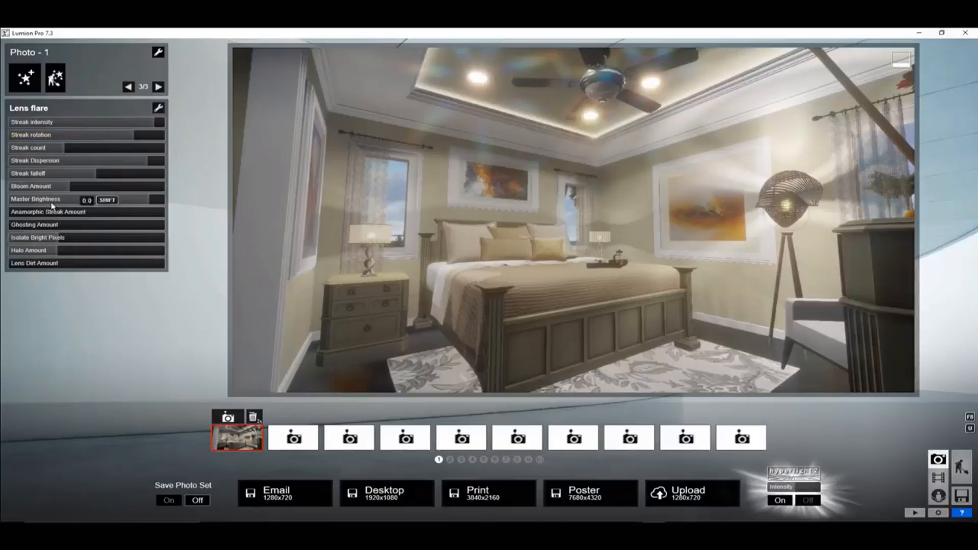
{"action": "left_click_drag", "start_coordinate": [64, 189], "coordinate": [57, 190]}
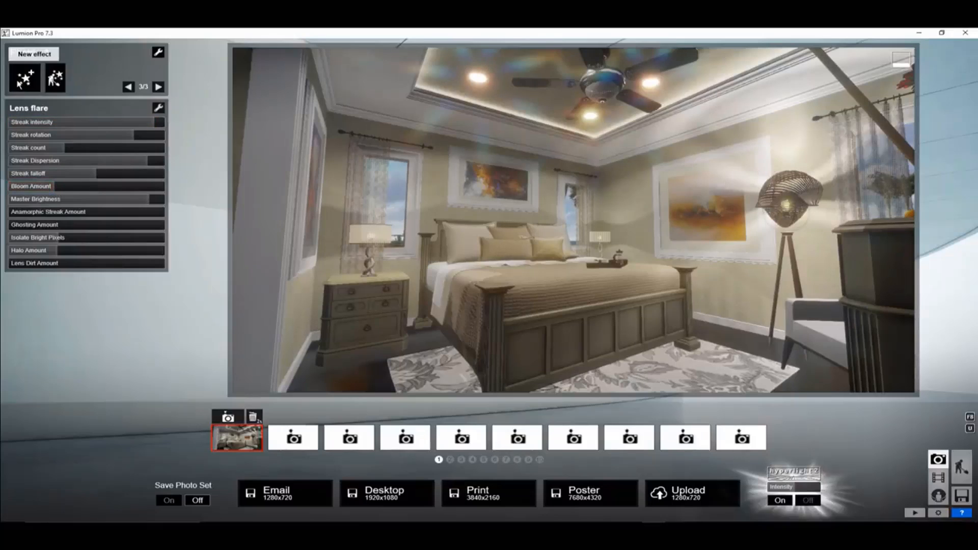
Add a Volumetric Sunlight effect to the photo and raise its Brightness to about four fifths of its range
{"action": "left_click", "coordinate": [25, 78]}
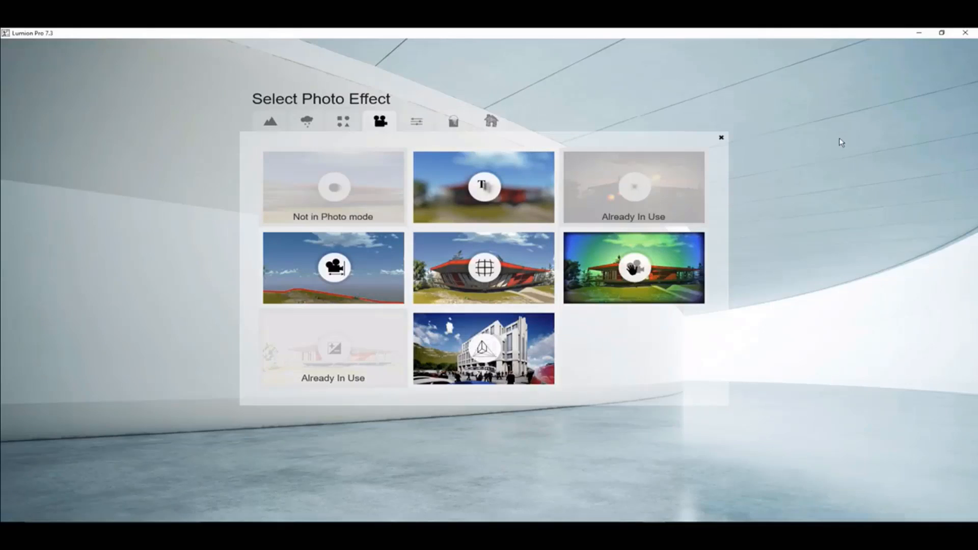
{"action": "left_click", "coordinate": [307, 121]}
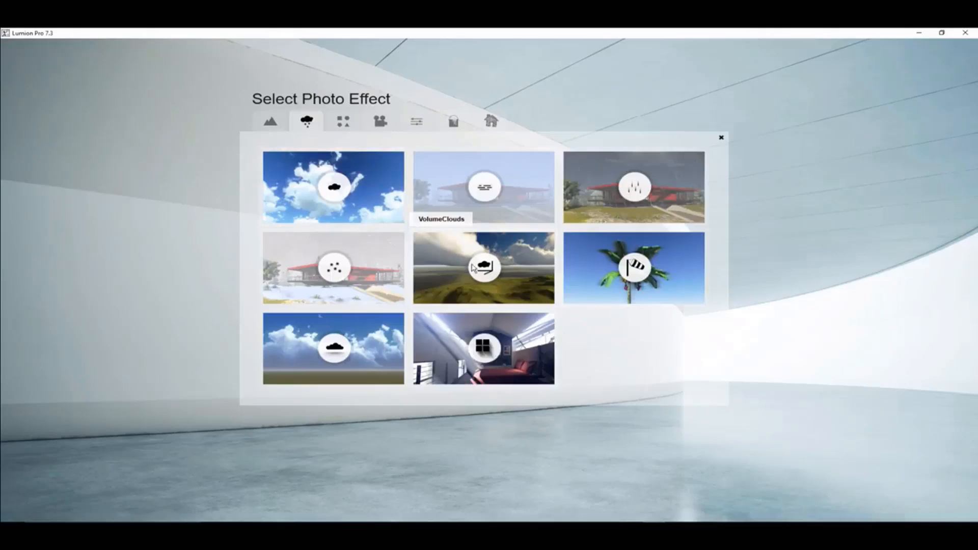
{"action": "left_click", "coordinate": [488, 343]}
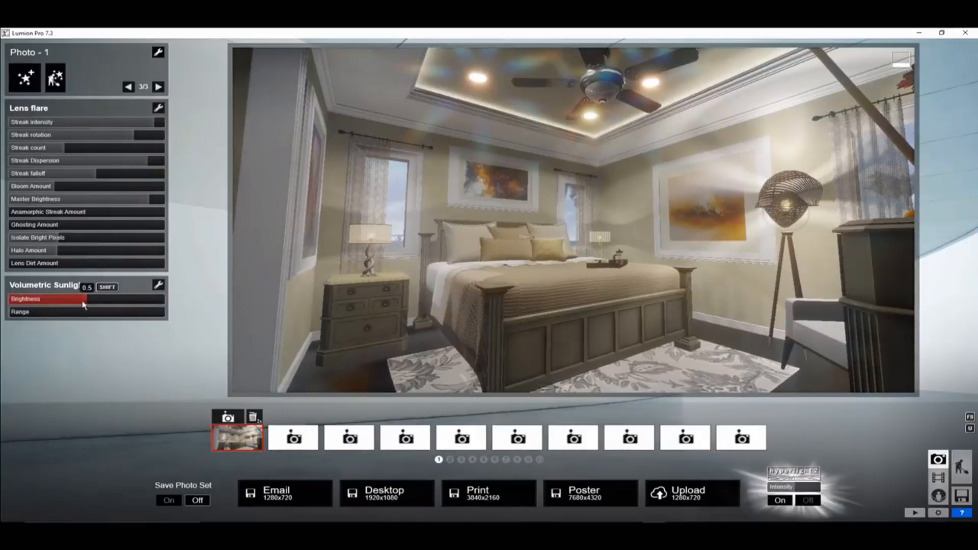
{"action": "left_click_drag", "start_coordinate": [88, 305], "coordinate": [45, 314]}
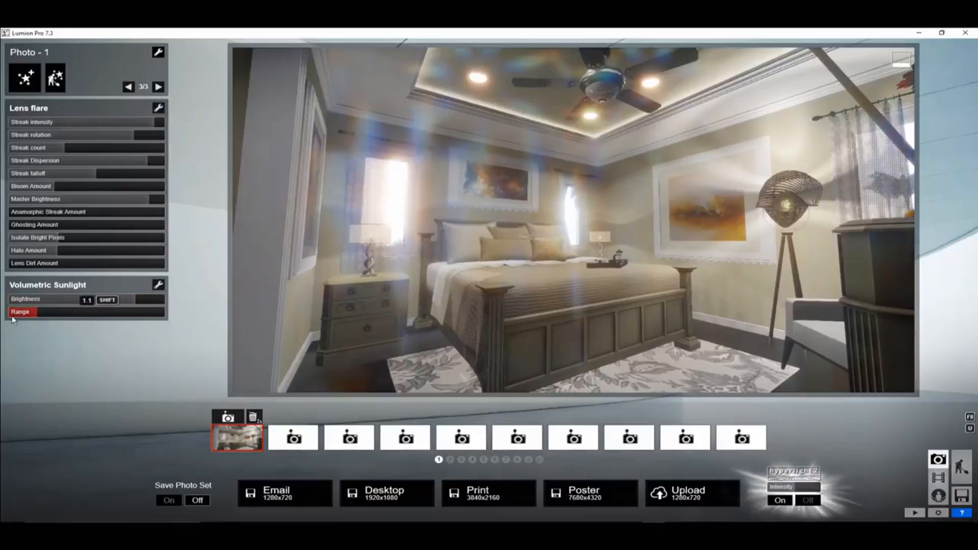
Turn on Preview Spotlight GI and Shadows in the Global Illumination effect
{"action": "left_click", "coordinate": [128, 87]}
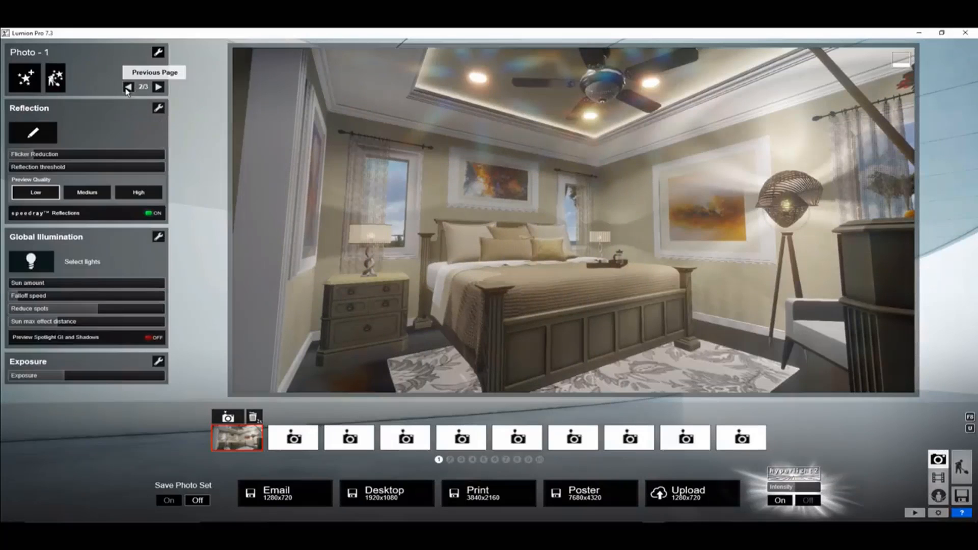
{"action": "left_click", "coordinate": [96, 336]}
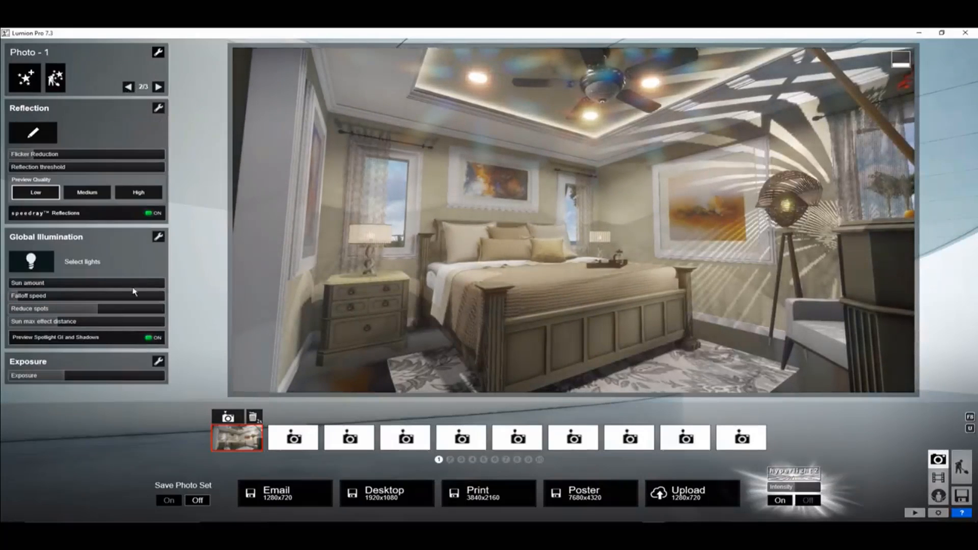
{"action": "left_click", "coordinate": [158, 88]}
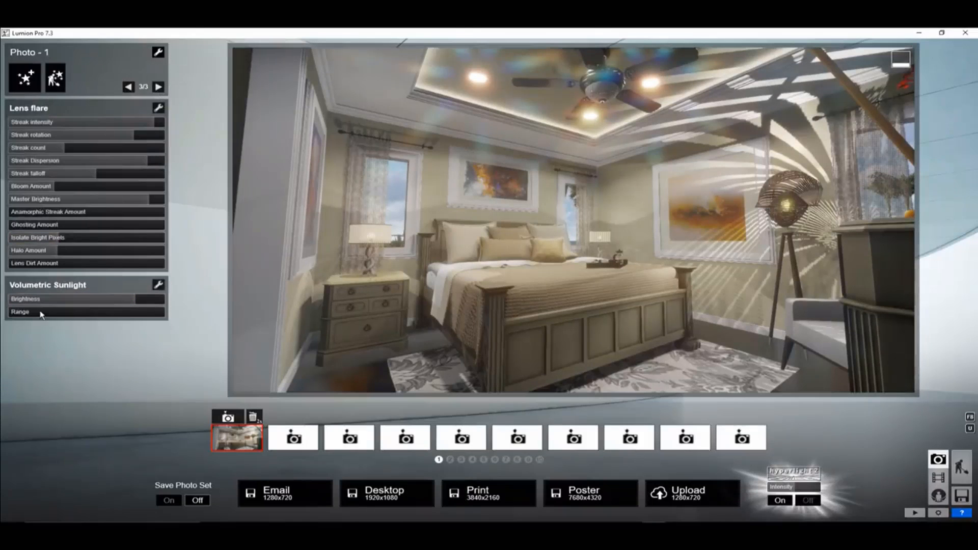
Lower the Volumetric Sunlight Brightness to about 0.4 and set its Range close to the minimum
{"action": "left_click_drag", "start_coordinate": [107, 302], "coordinate": [21, 314]}
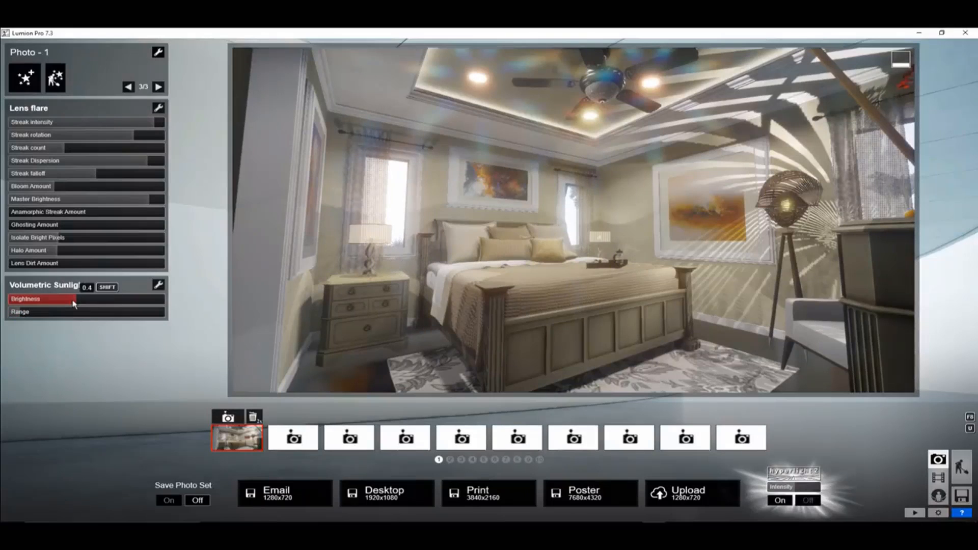
{"action": "mouse_move", "coordinate": [74, 301]}
{"action": "left_mouse_down"}
{"action": "mouse_move", "coordinate": [40, 307]}
{"action": "mouse_move", "coordinate": [79, 310]}
{"action": "left_mouse_up"}
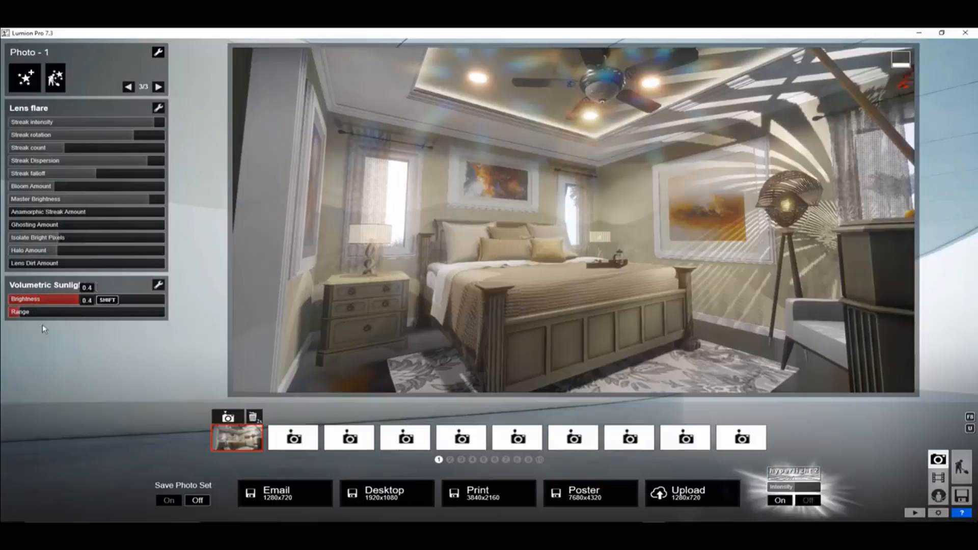
{"action": "left_click_drag", "start_coordinate": [21, 315], "coordinate": [4, 317]}
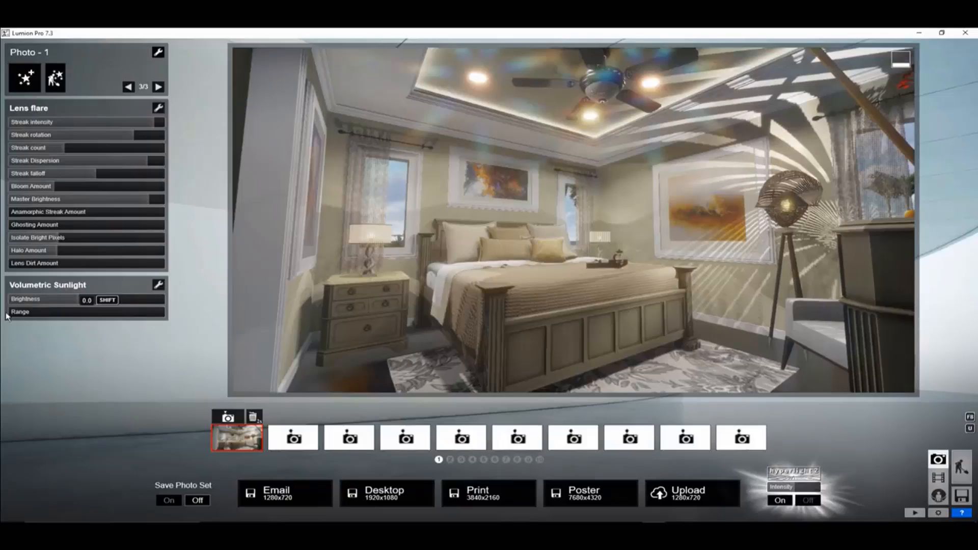
{"action": "left_click_drag", "start_coordinate": [7, 316], "coordinate": [36, 321]}
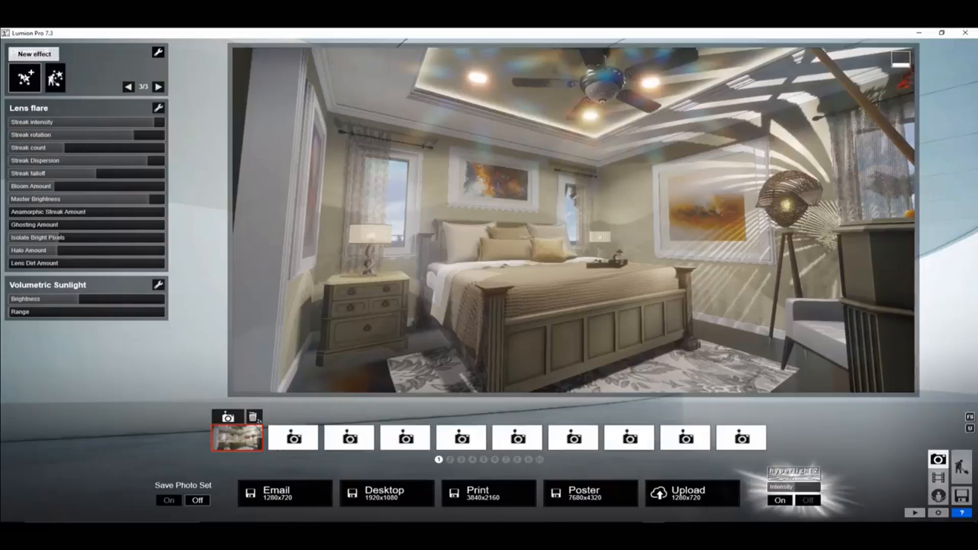
Add a 2-Point Perspective effect to the photo and turn on Two Point Perspective
{"action": "left_click", "coordinate": [26, 77]}
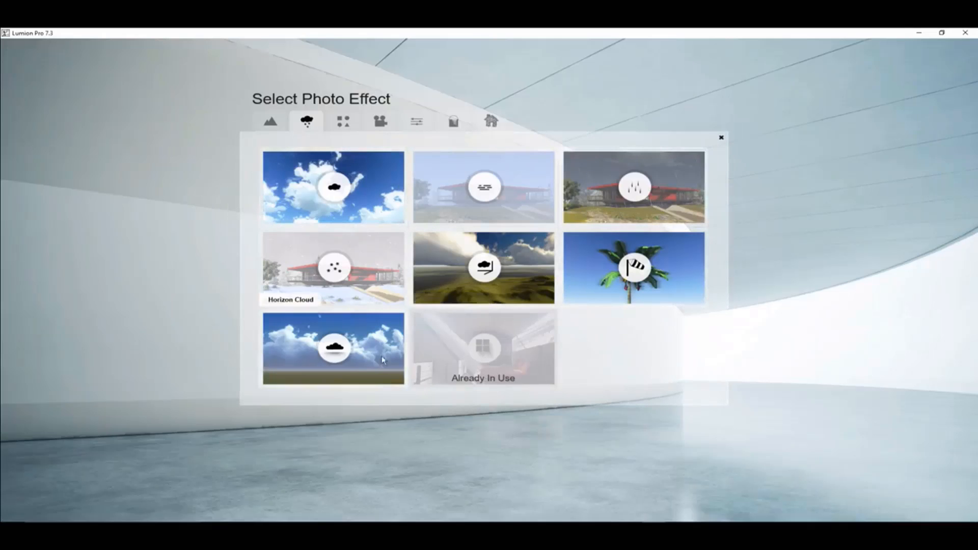
{"action": "left_click", "coordinate": [382, 123]}
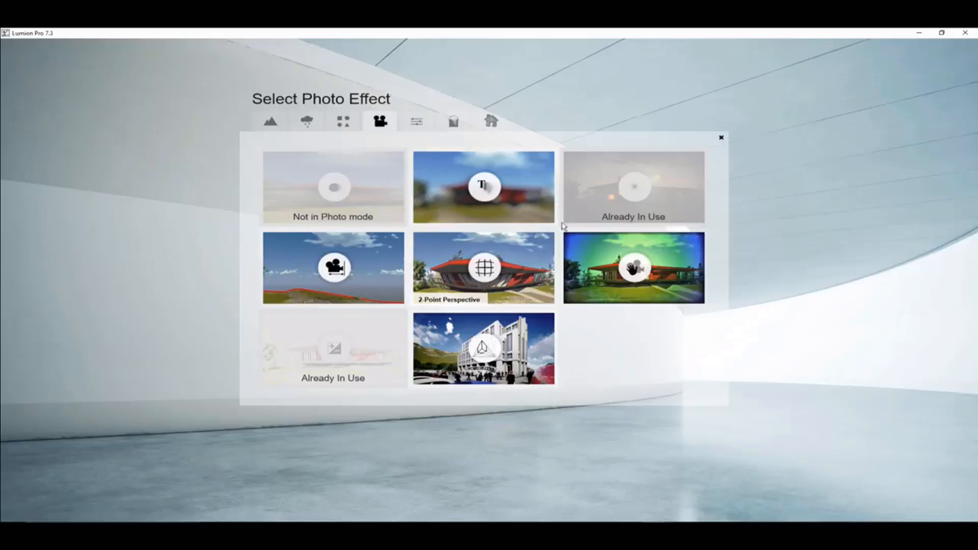
{"action": "left_click", "coordinate": [484, 269]}
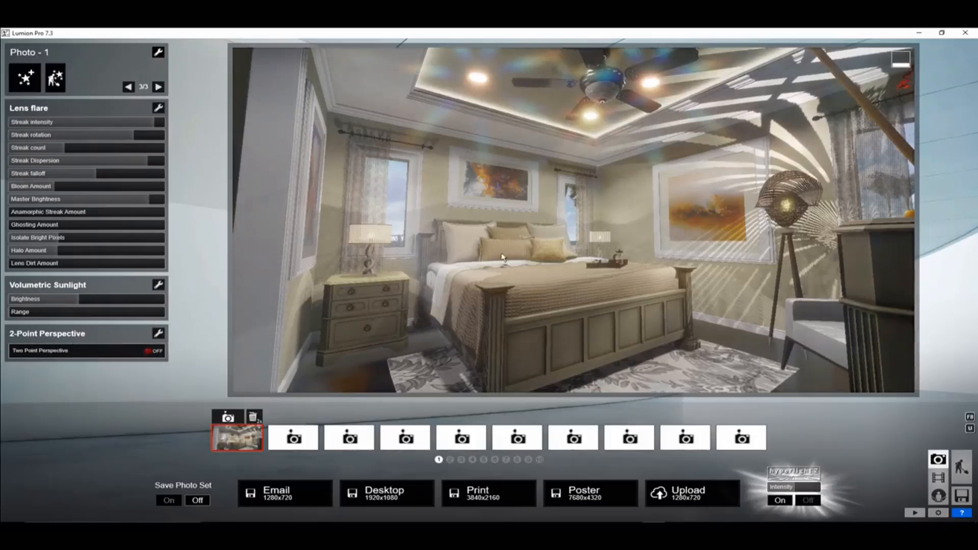
{"action": "left_click", "coordinate": [55, 351]}
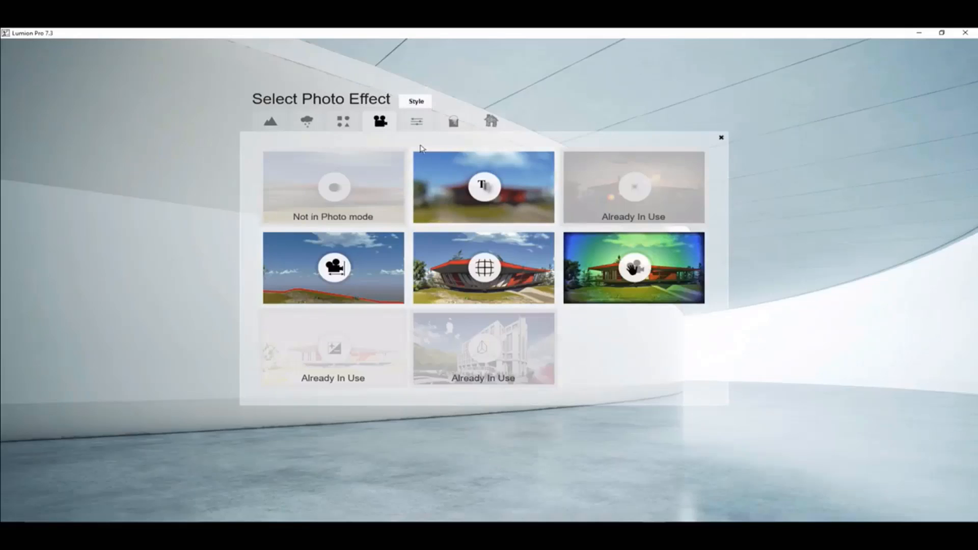
Add a Depth of Field effect with Auto focus aimed at the bed pillows and raise its Amount to about half
{"action": "left_click", "coordinate": [585, 265]}
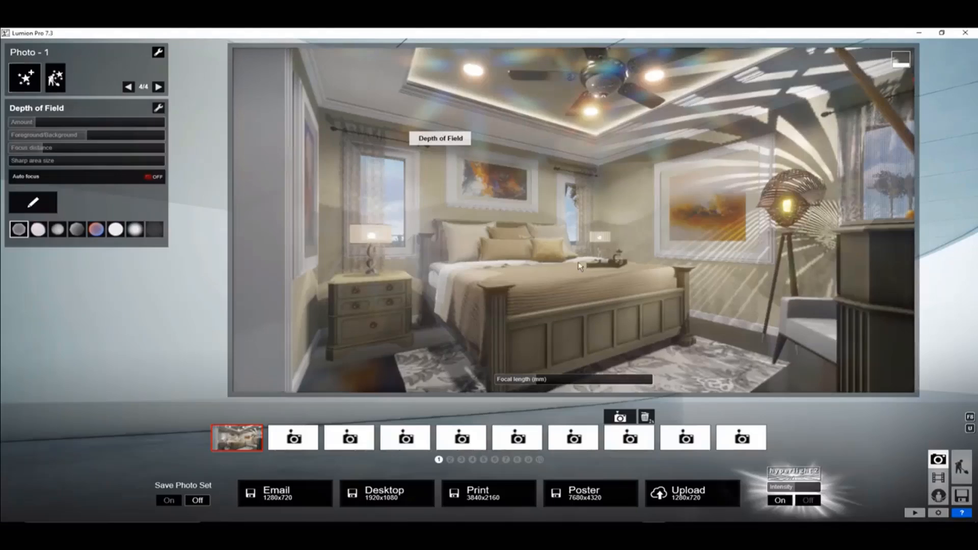
{"action": "left_click", "coordinate": [46, 178]}
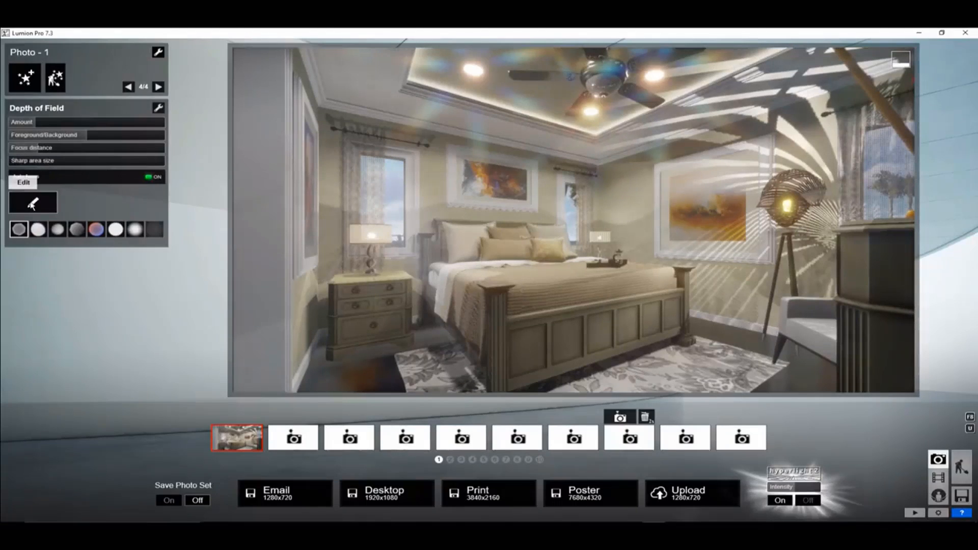
{"action": "left_click", "coordinate": [33, 204]}
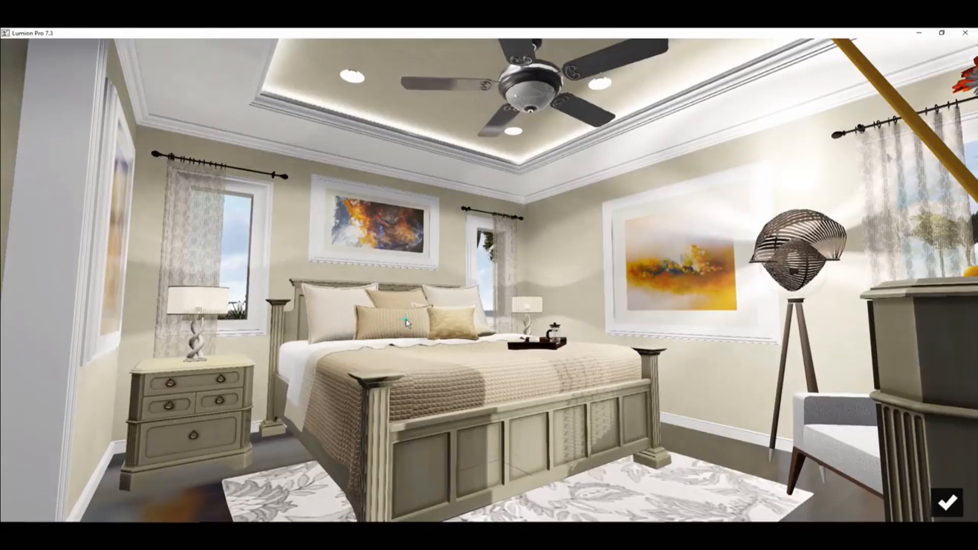
{"action": "left_click", "coordinate": [951, 504]}
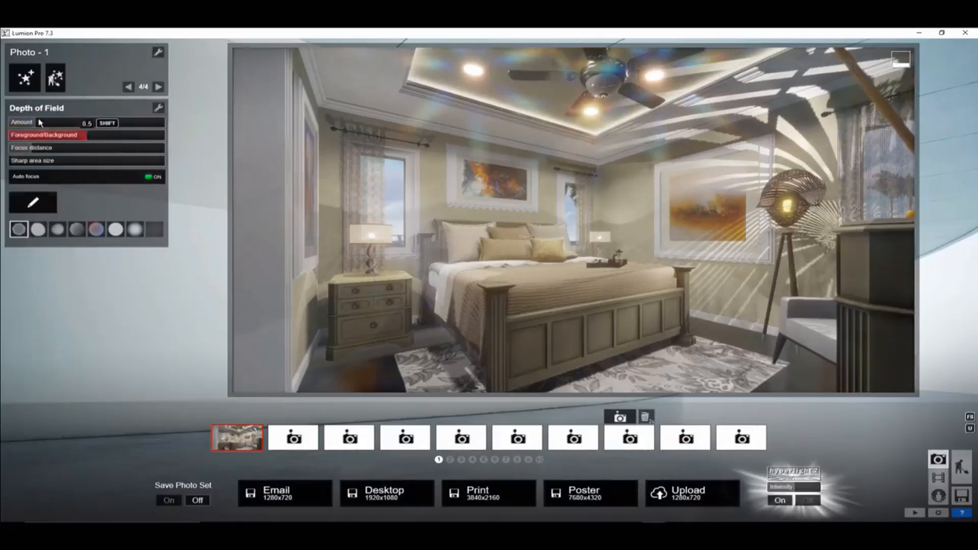
{"action": "left_click_drag", "start_coordinate": [39, 123], "coordinate": [88, 148]}
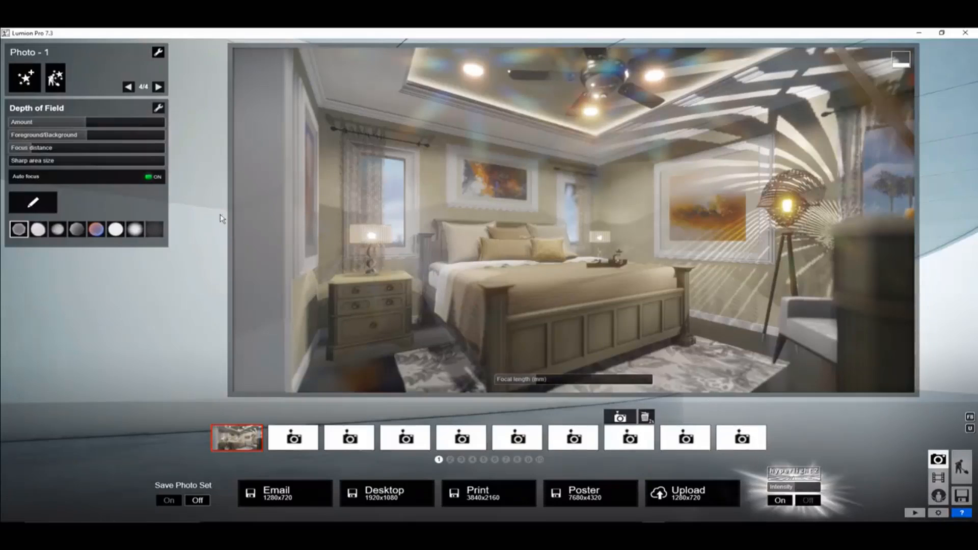
Add a Bloom effect to the photo and reduce its Amount to about a quarter of its range
{"action": "left_click", "coordinate": [26, 77]}
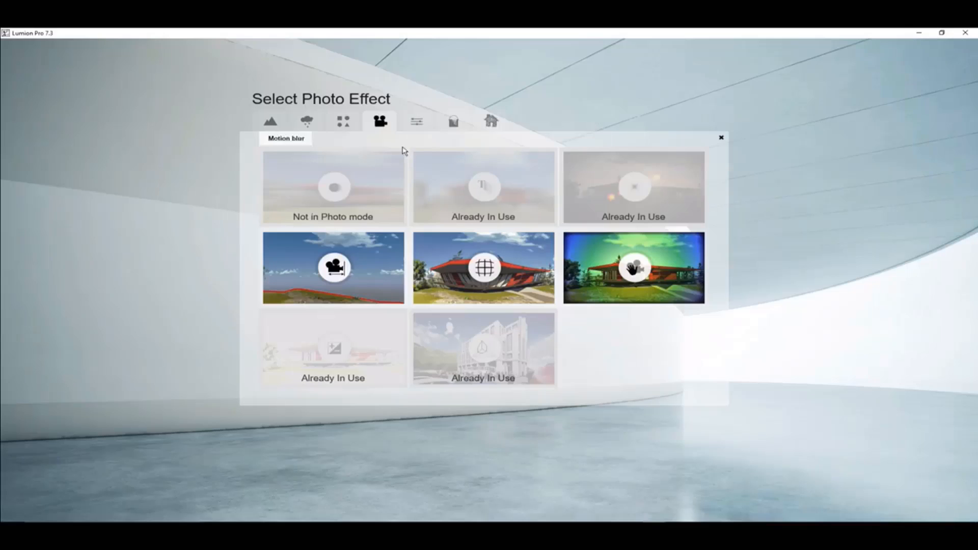
{"action": "left_click", "coordinate": [426, 127]}
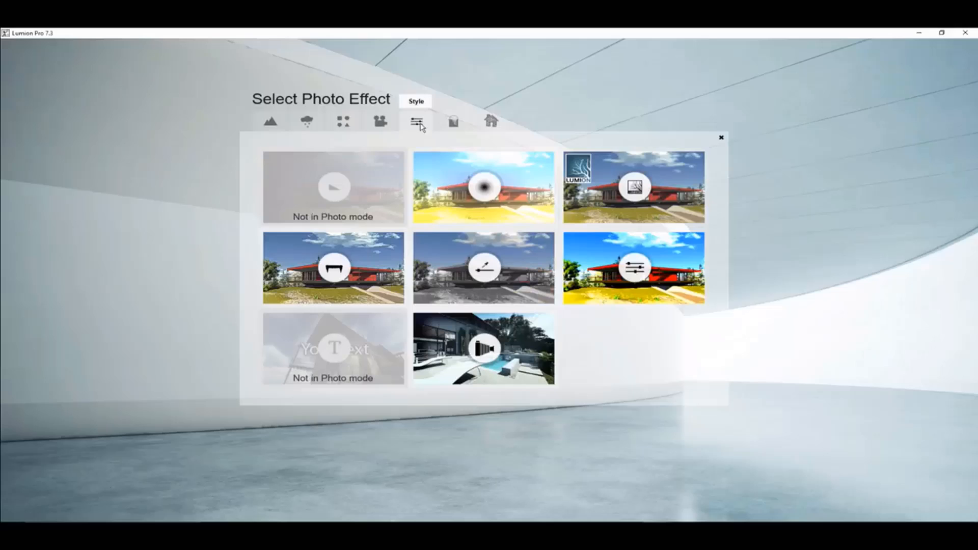
{"action": "left_click", "coordinate": [461, 186]}
{"action": "left_click_drag", "start_coordinate": [79, 277], "coordinate": [56, 284]}
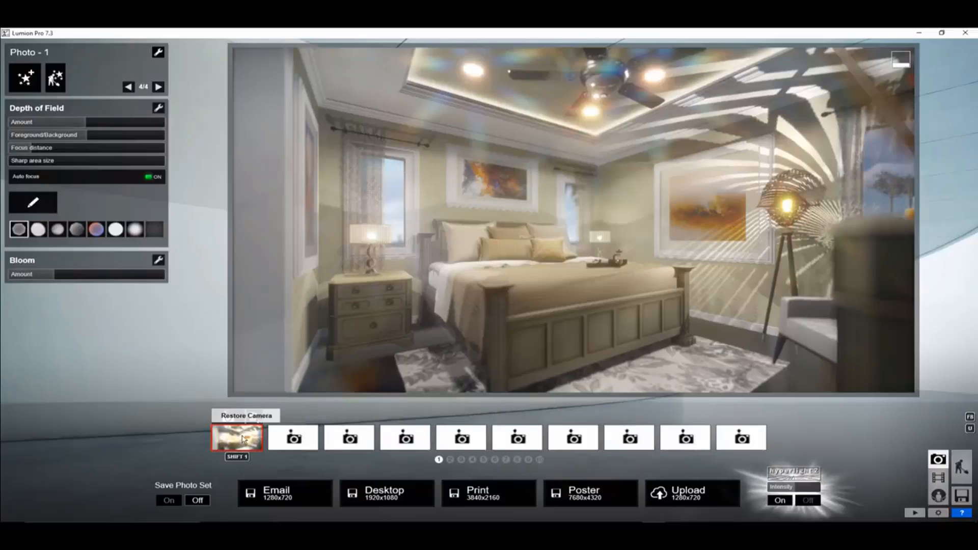
{"action": "left_click_drag", "start_coordinate": [113, 275], "coordinate": [99, 275]}
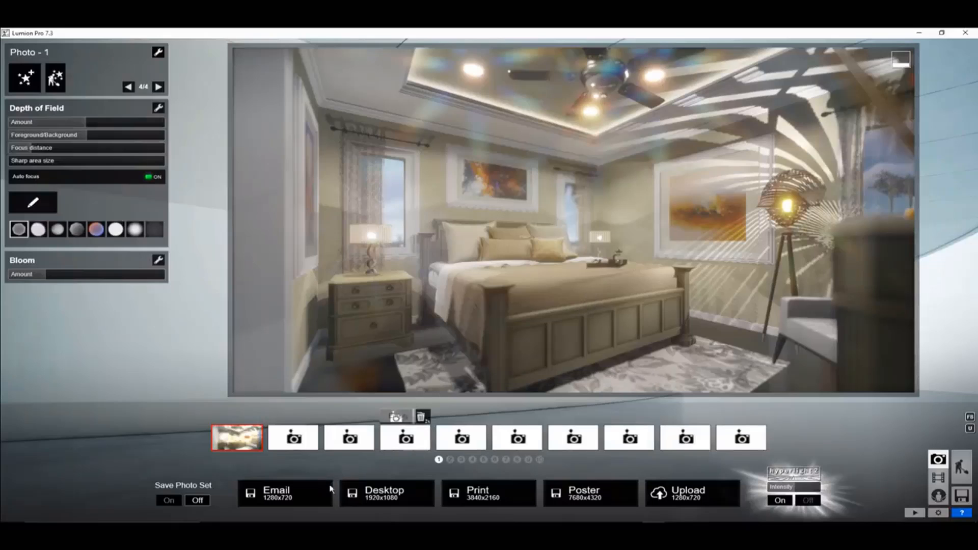
Render the photo at Desktop size (1920x1080) and save it as the JPG file 1.2
{"action": "left_click", "coordinate": [399, 493]}
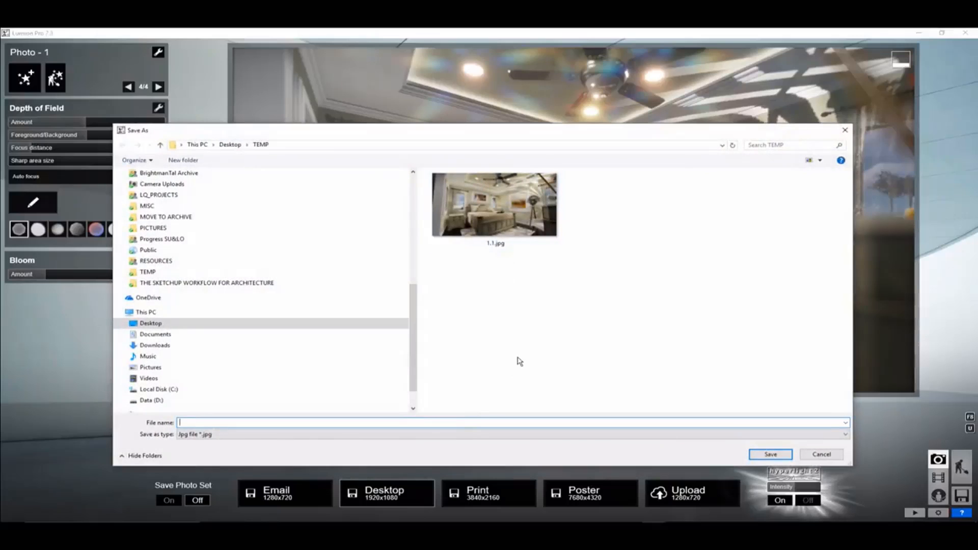
{"action": "type", "text": "1.2"}
{"action": "key", "text": "Return"}
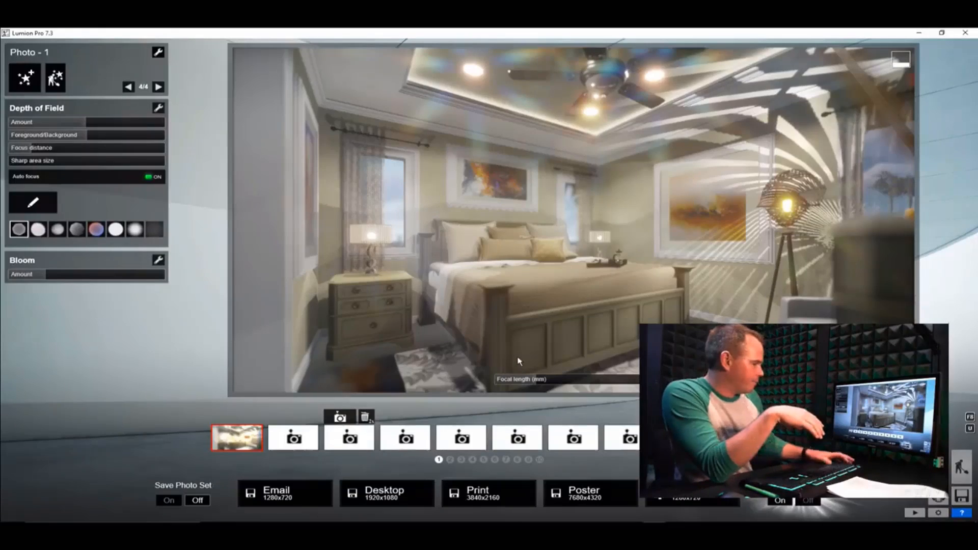
Switch to Windows Photo Viewer to review the rendered image 1.2.jpg, and return to the photo effects in Lumion
{"action": "key", "text": "alt+Tab"}
{"action": "key", "text": "Right"}
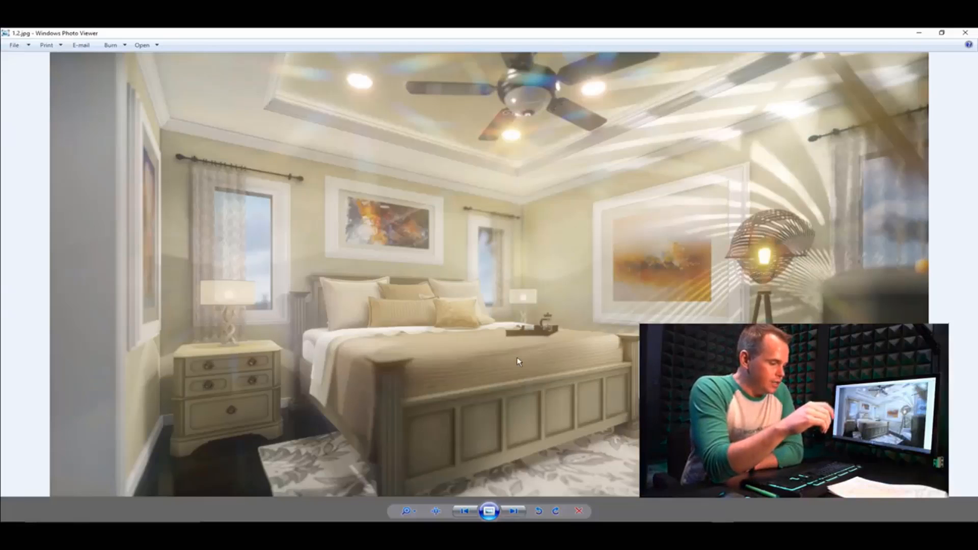
{"action": "left_click", "coordinate": [966, 33]}
{"action": "left_click", "coordinate": [363, 104]}
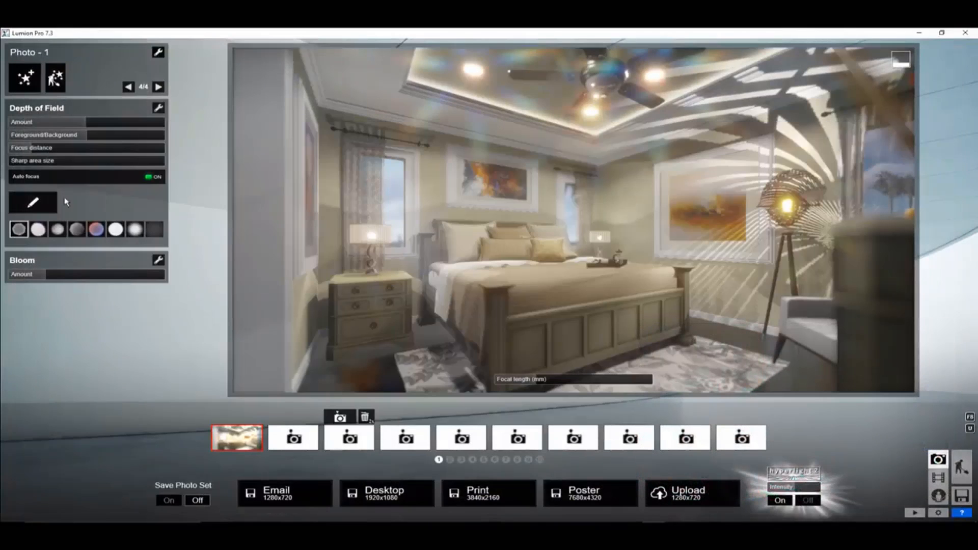
Add a Noise effect with Intensity slightly below half and Size at about four fifths of its range
{"action": "left_click", "coordinate": [33, 86]}
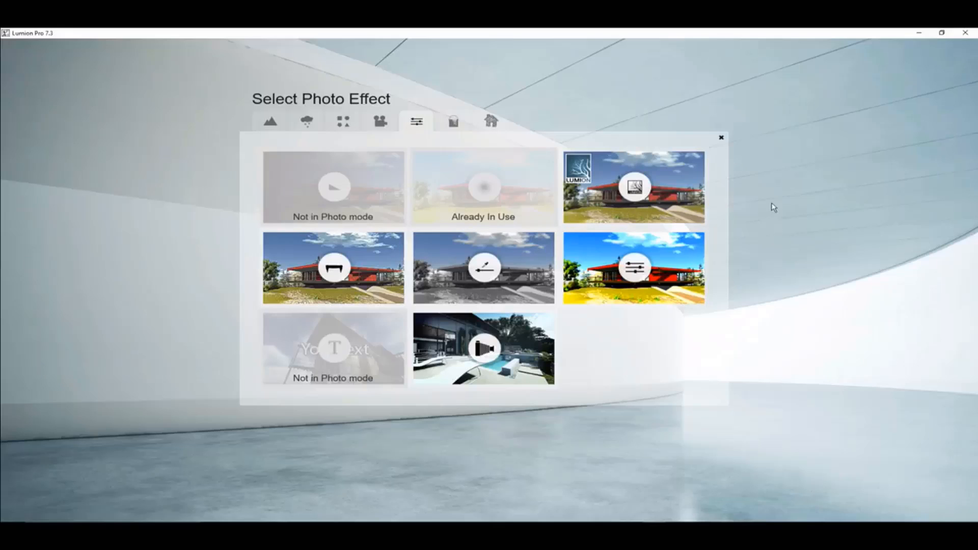
{"action": "left_click", "coordinate": [454, 121]}
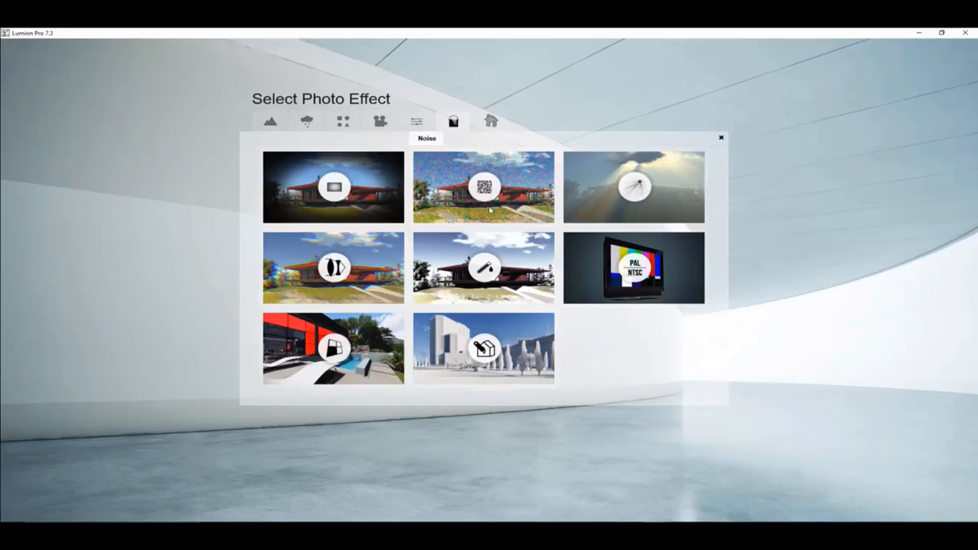
{"action": "left_click", "coordinate": [484, 170]}
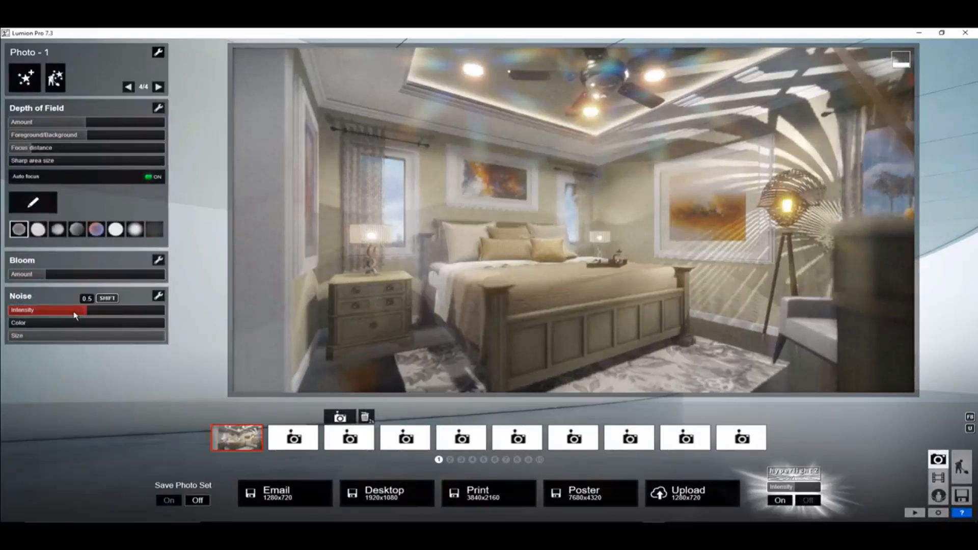
{"action": "mouse_move", "coordinate": [75, 315]}
{"action": "left_mouse_down"}
{"action": "mouse_move", "coordinate": [41, 318]}
{"action": "mouse_move", "coordinate": [180, 332]}
{"action": "mouse_move", "coordinate": [82, 318]}
{"action": "left_mouse_up"}
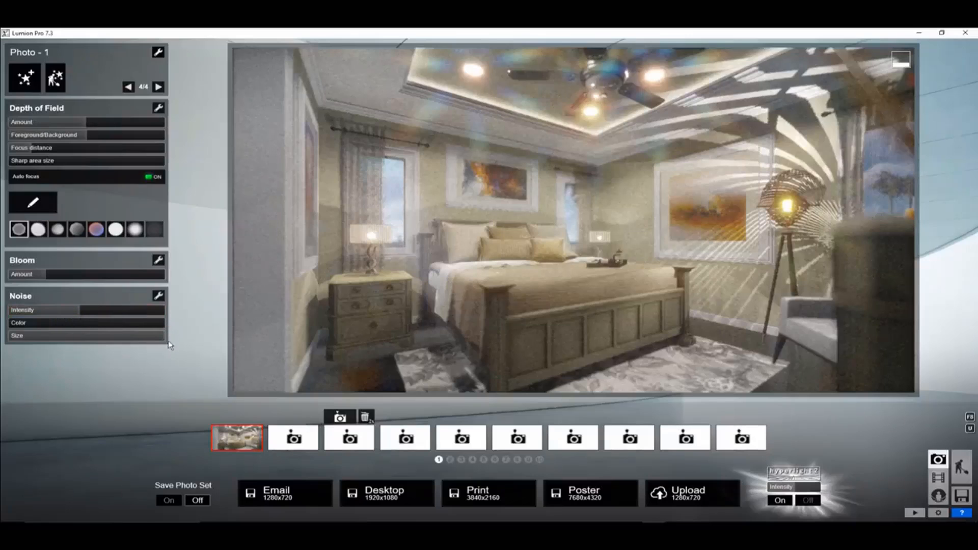
{"action": "mouse_move", "coordinate": [153, 336]}
{"action": "left_mouse_down"}
{"action": "mouse_move", "coordinate": [22, 341]}
{"action": "mouse_move", "coordinate": [141, 349]}
{"action": "left_mouse_up"}
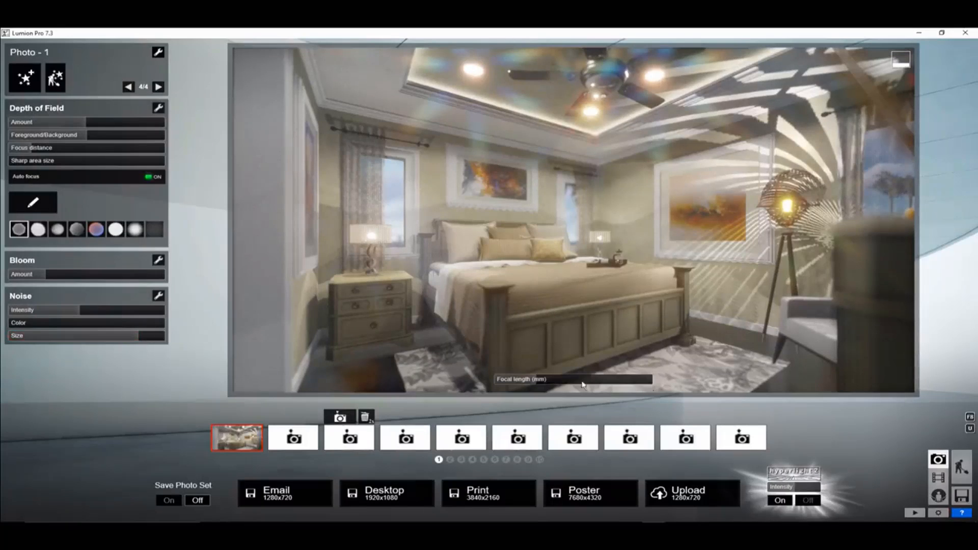
Add a Sharpness effect to the photo
{"action": "left_click", "coordinate": [25, 78]}
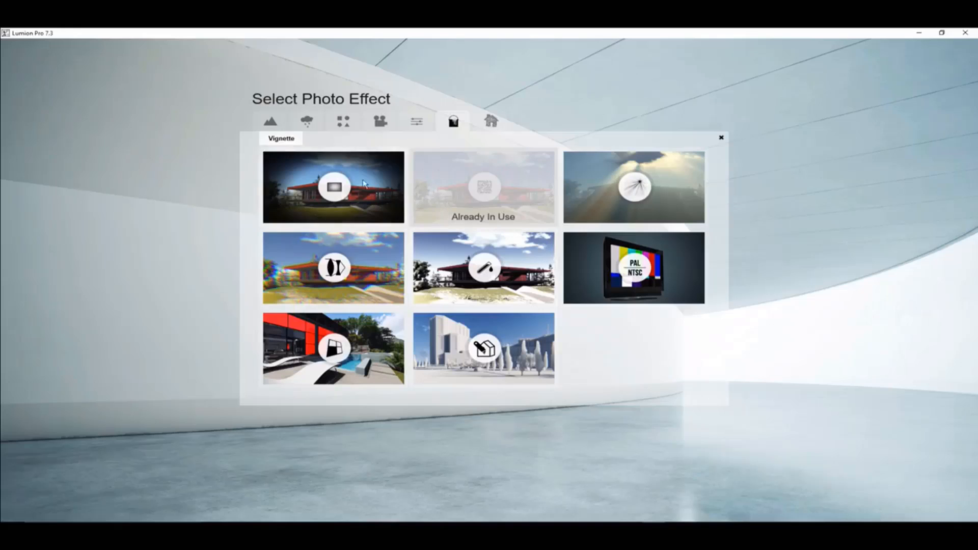
{"action": "left_click", "coordinate": [417, 121]}
{"action": "left_click", "coordinate": [365, 276]}
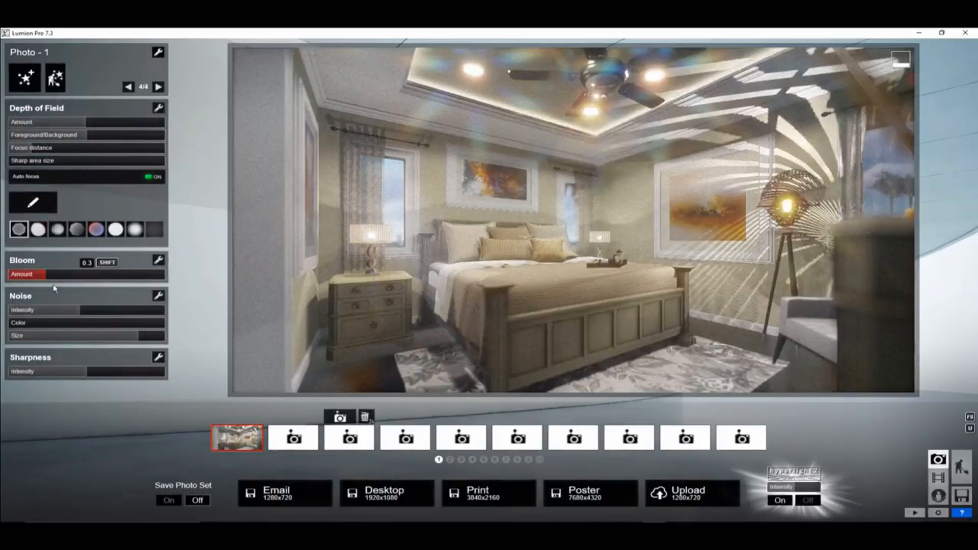
Set the Sharpness effect's Intensity to 0.3
{"action": "left_click_drag", "start_coordinate": [85, 377], "coordinate": [34, 386]}
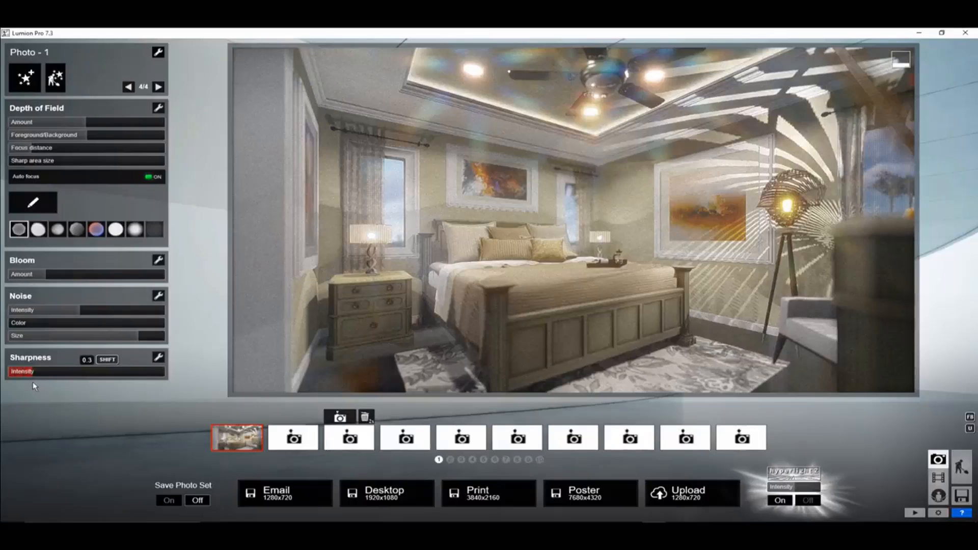
{"action": "mouse_move", "coordinate": [397, 285]}
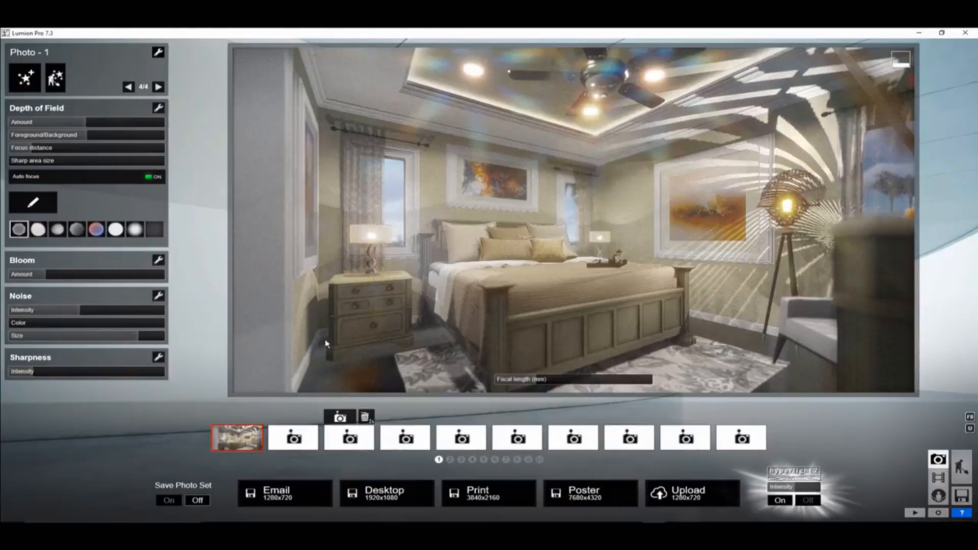
Add a Selective saturation effect to the photo with Saturation slightly above a quarter of its range
{"action": "left_click", "coordinate": [32, 84]}
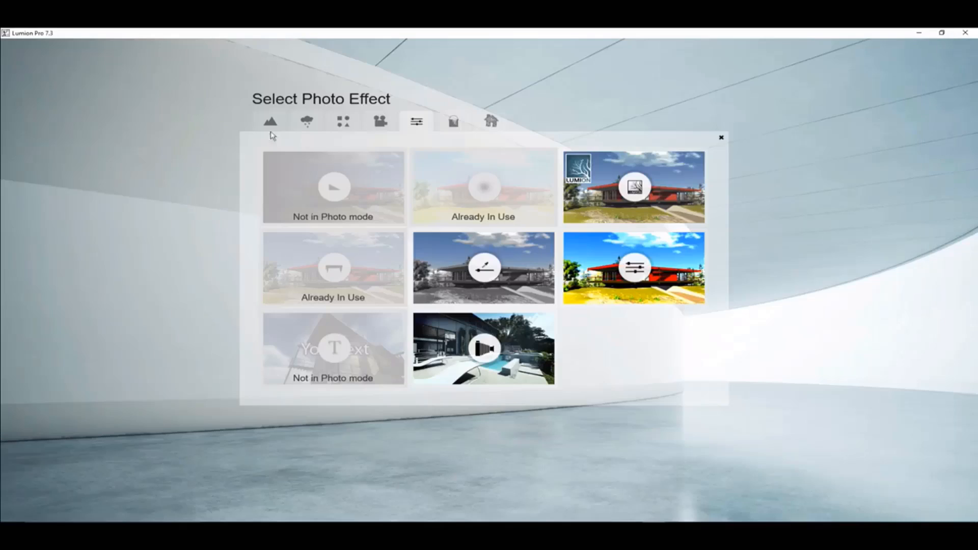
{"action": "left_click", "coordinate": [519, 271]}
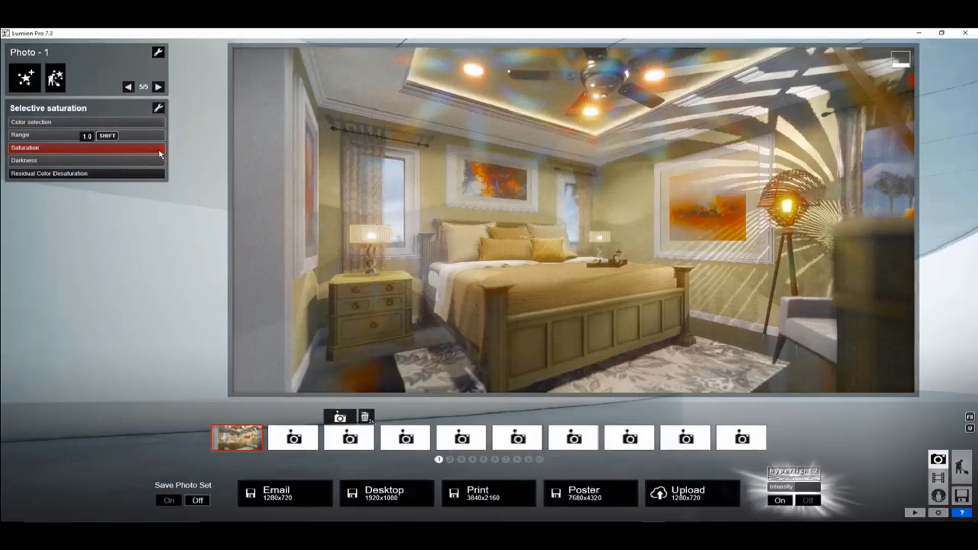
{"action": "left_click_drag", "start_coordinate": [158, 150], "coordinate": [42, 161]}
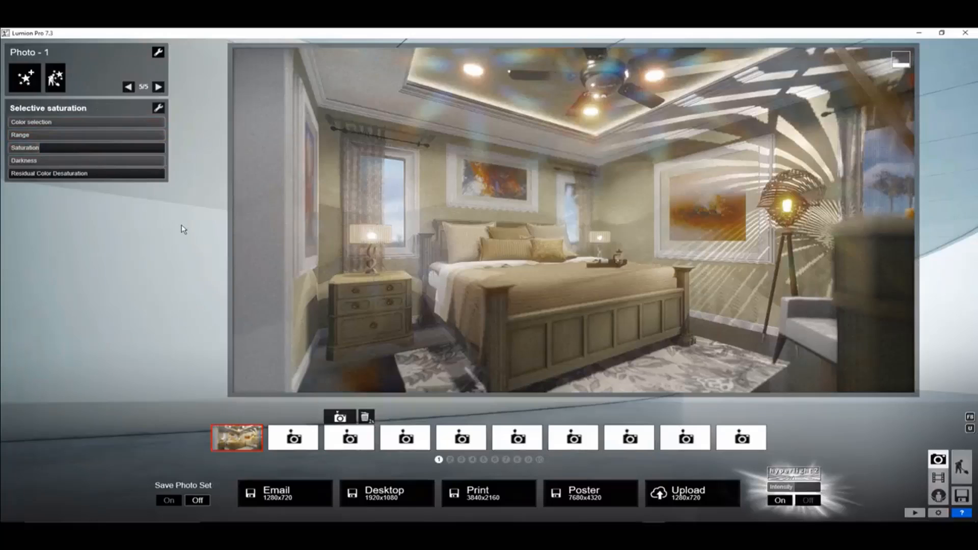
{"action": "left_click_drag", "start_coordinate": [37, 149], "coordinate": [548, 196]}
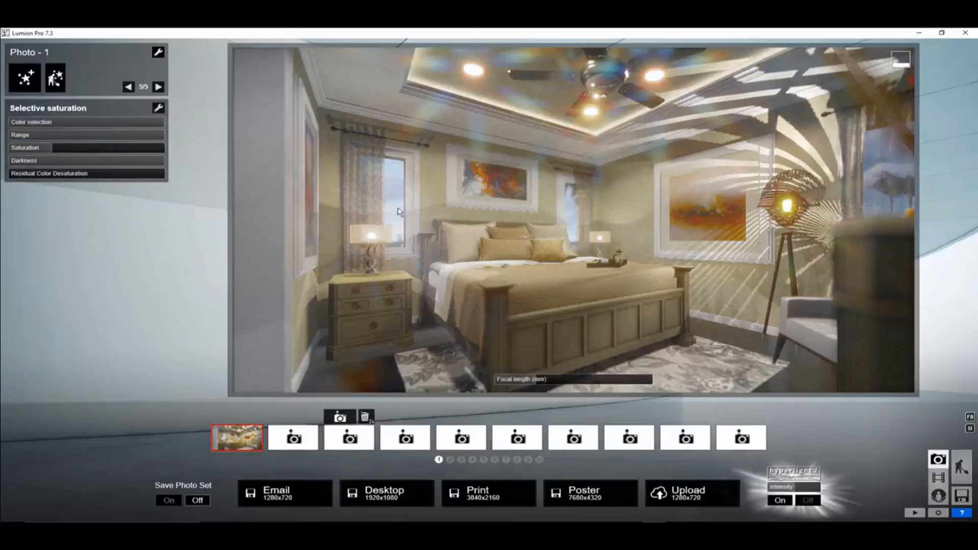
Add a Color correction effect to the photo and lower the Exposure effect to about a quarter of its range
{"action": "left_click", "coordinate": [26, 84]}
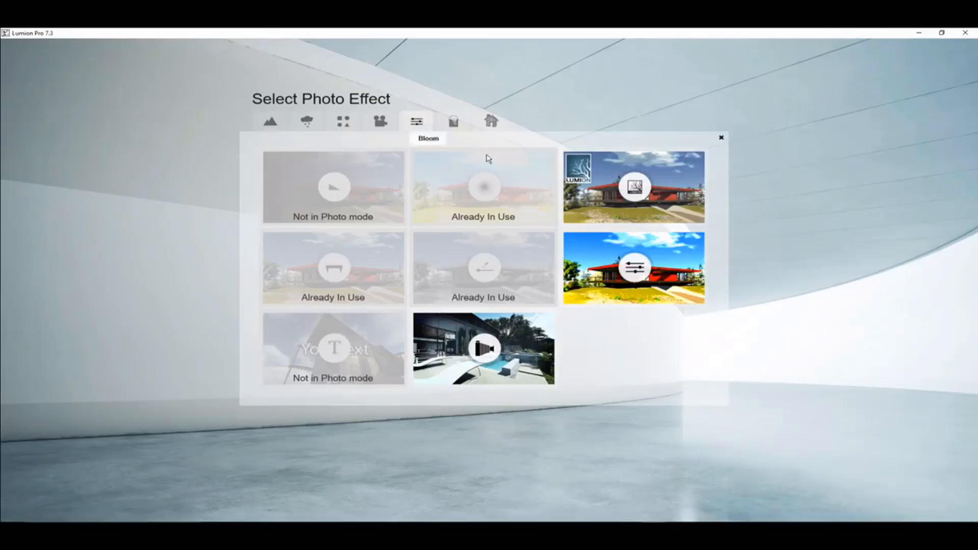
{"action": "left_click", "coordinate": [641, 260]}
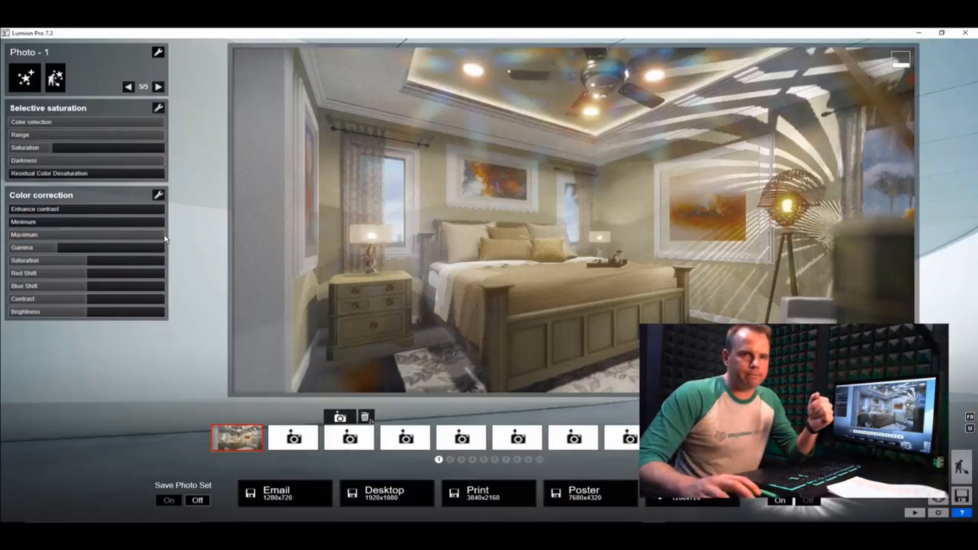
{"action": "left_click", "coordinate": [128, 87]}
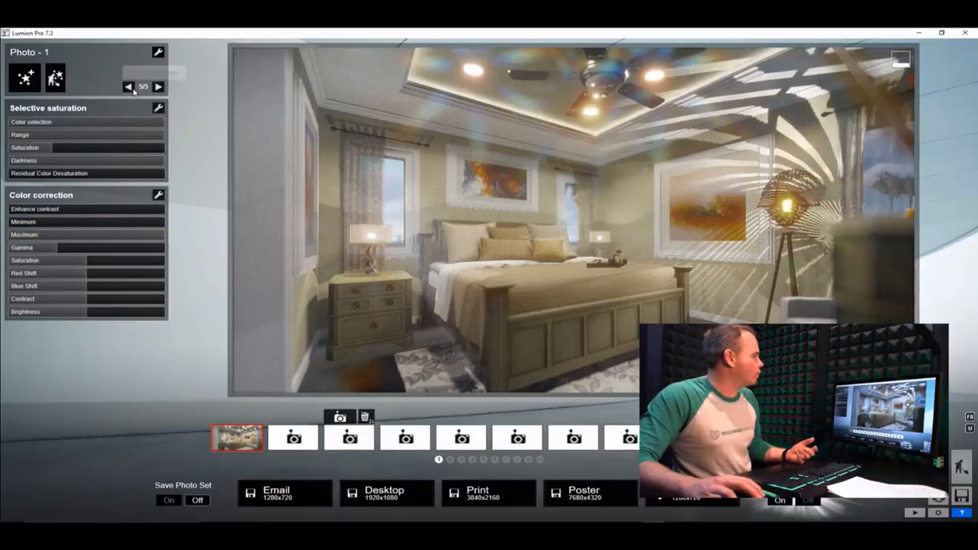
{"action": "left_click", "coordinate": [130, 88]}
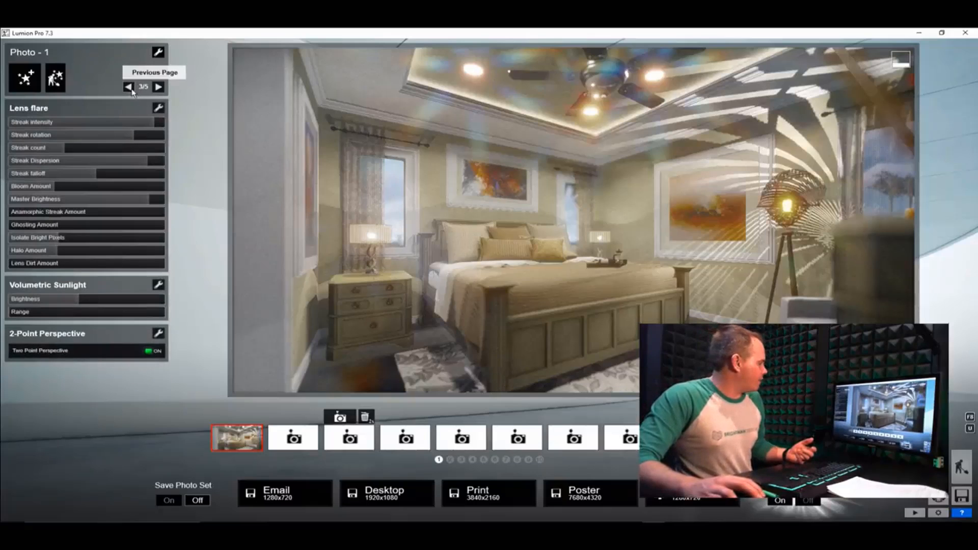
{"action": "left_click", "coordinate": [129, 87]}
{"action": "left_click_drag", "start_coordinate": [64, 381], "coordinate": [51, 381]}
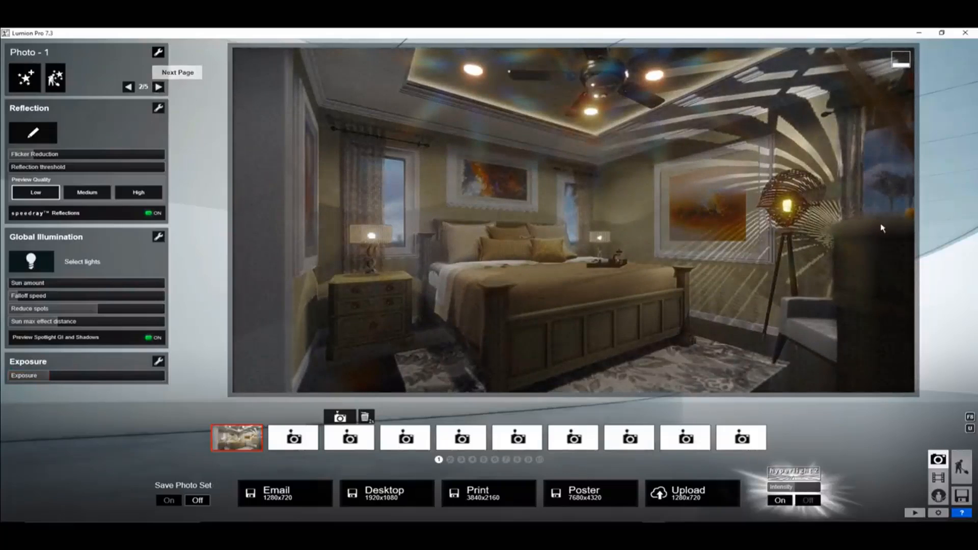
Reduce the Color correction effect's Maximum to slightly above four fifths of its range
{"action": "left_click", "coordinate": [158, 87]}
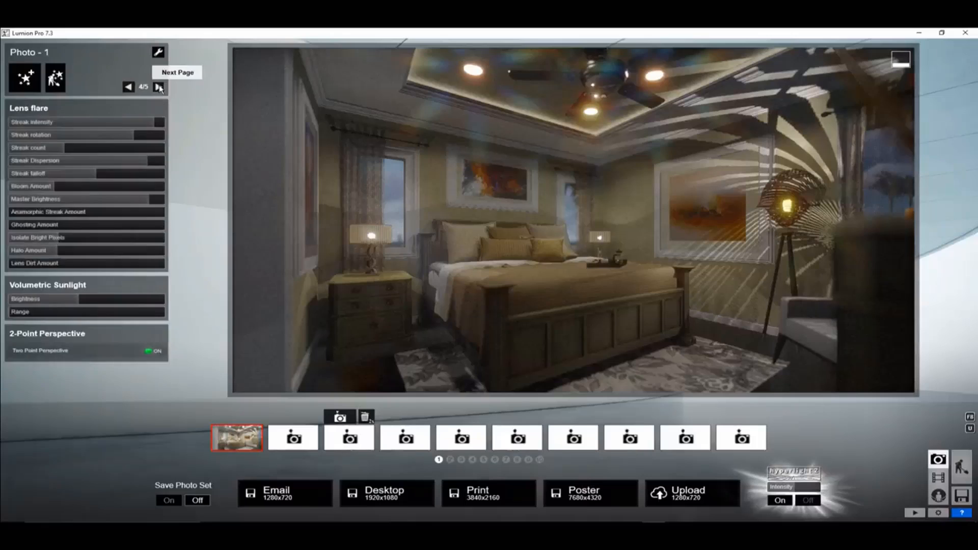
{"action": "left_click", "coordinate": [158, 87]}
{"action": "left_click", "coordinate": [159, 87]}
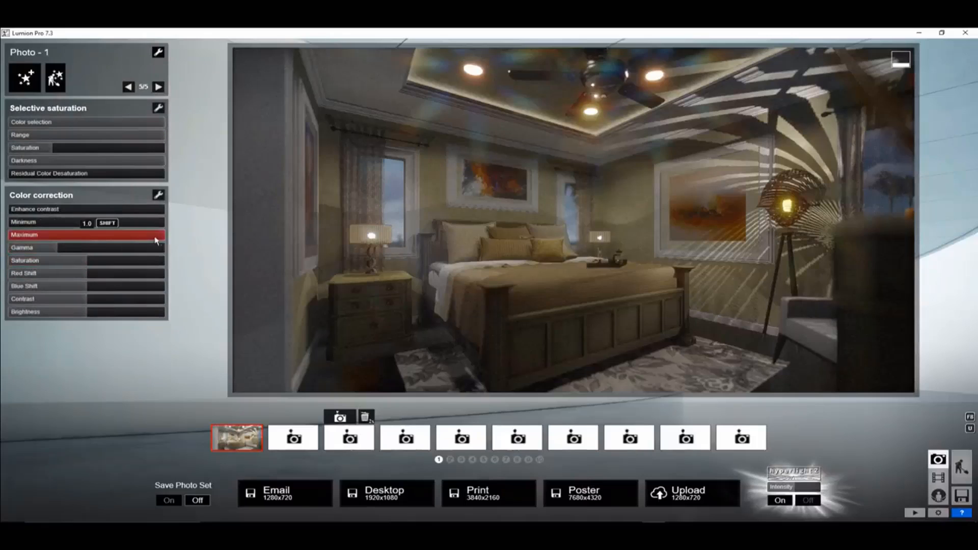
{"action": "left_click_drag", "start_coordinate": [163, 241], "coordinate": [138, 246]}
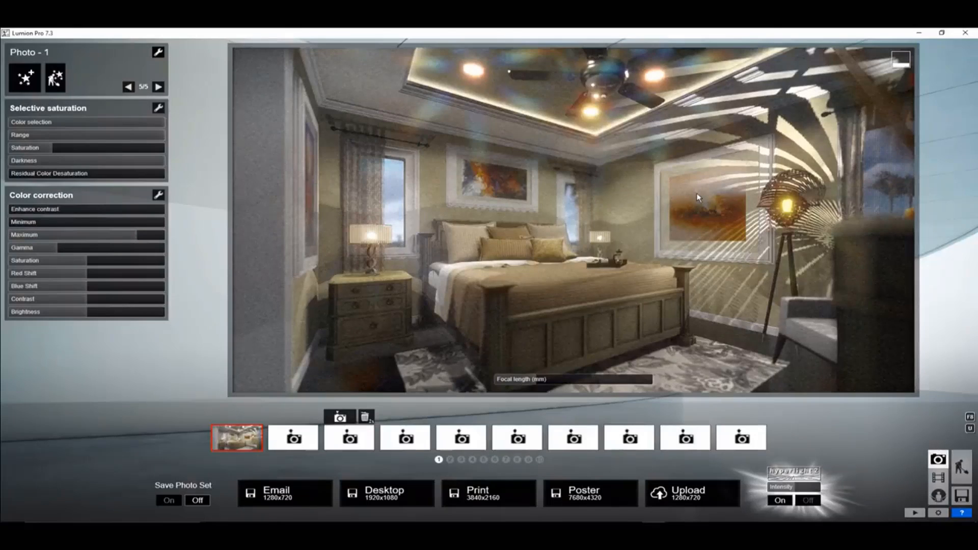
{"action": "left_click_drag", "start_coordinate": [132, 241], "coordinate": [141, 266]}
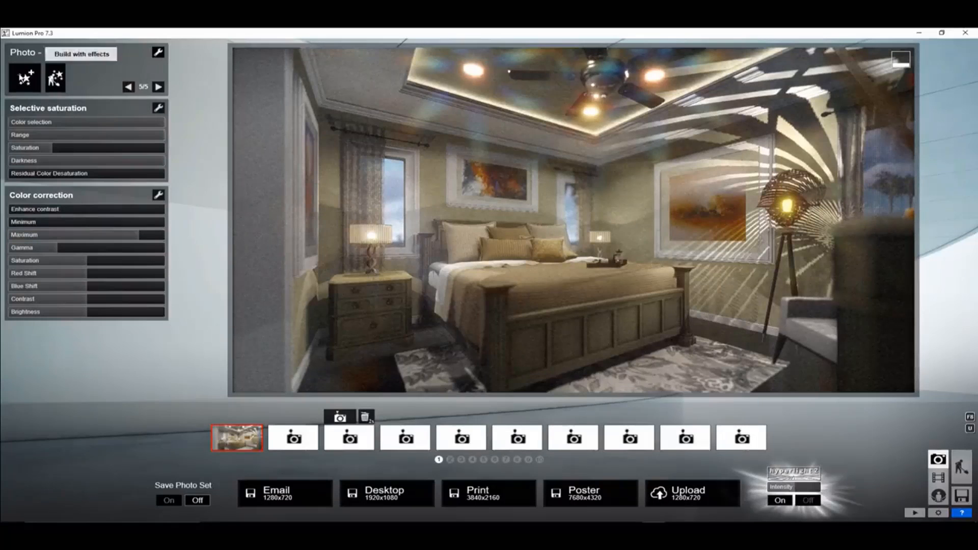
Add an Analog Color Lab effect with Style 1.1 and Amount at about 15 percent of its range
{"action": "left_click", "coordinate": [25, 78]}
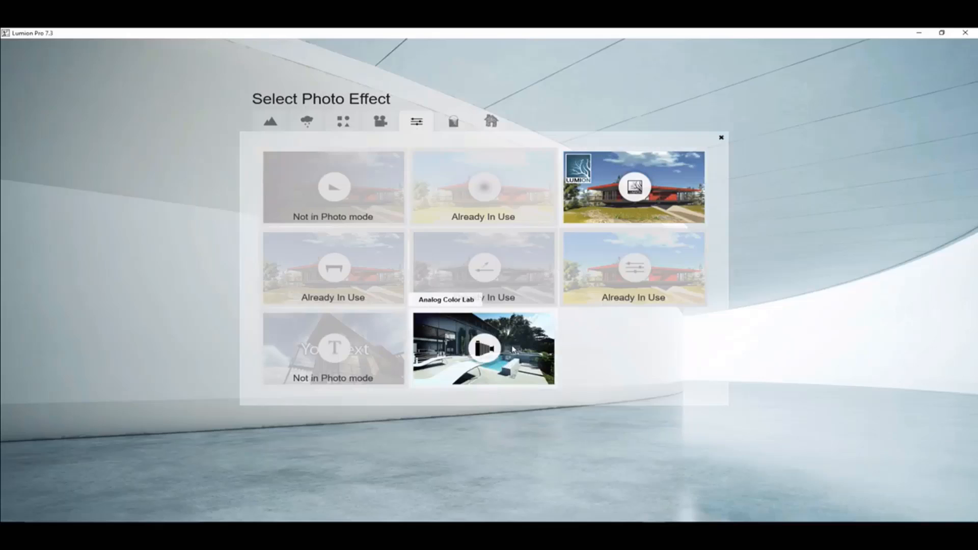
{"action": "left_click", "coordinate": [484, 349]}
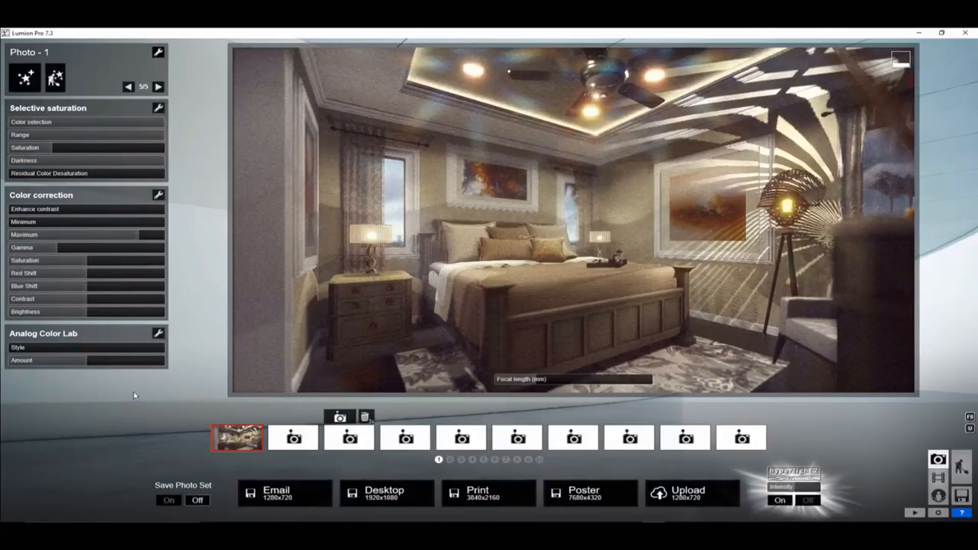
{"action": "left_click_drag", "start_coordinate": [101, 364], "coordinate": [162, 372]}
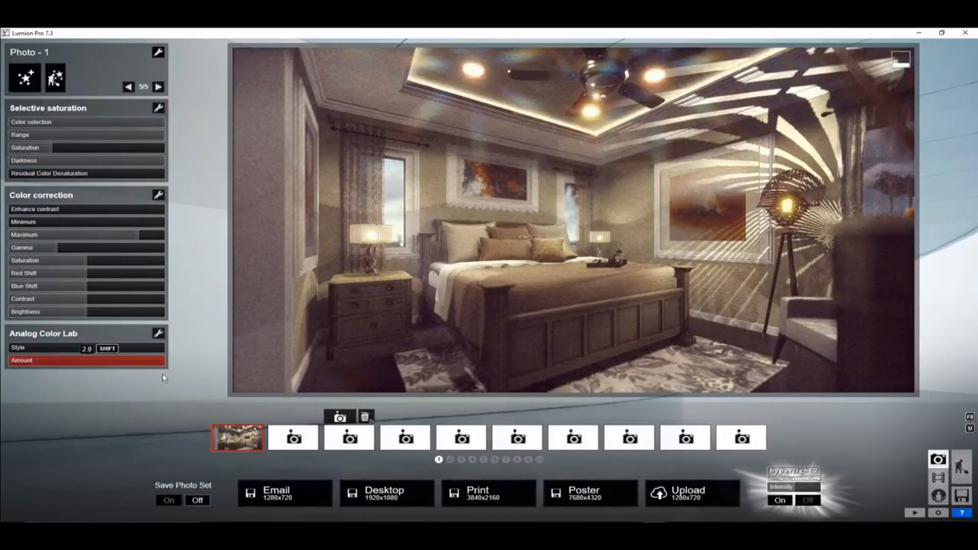
{"action": "left_click_drag", "start_coordinate": [16, 351], "coordinate": [94, 356]}
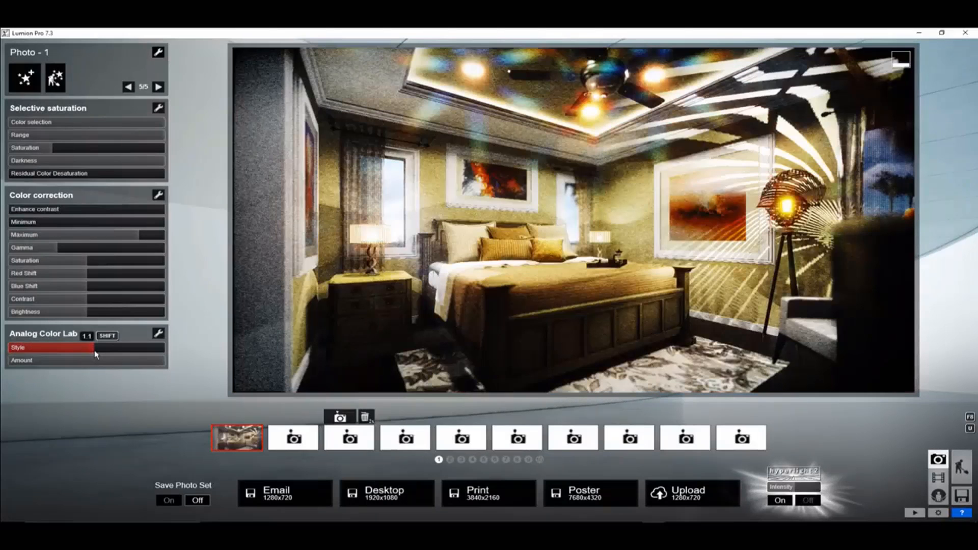
{"action": "left_click_drag", "start_coordinate": [153, 363], "coordinate": [34, 372]}
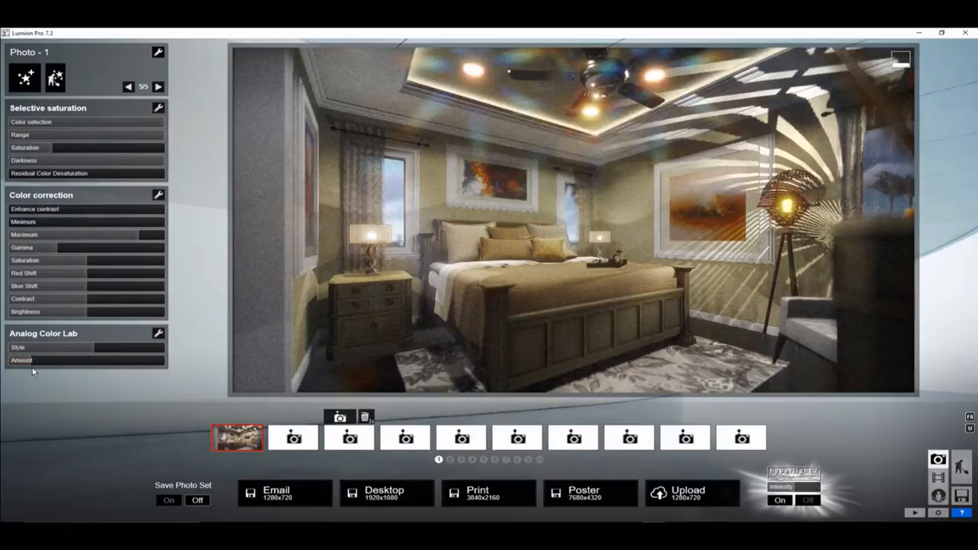
{"action": "mouse_move", "coordinate": [37, 366]}
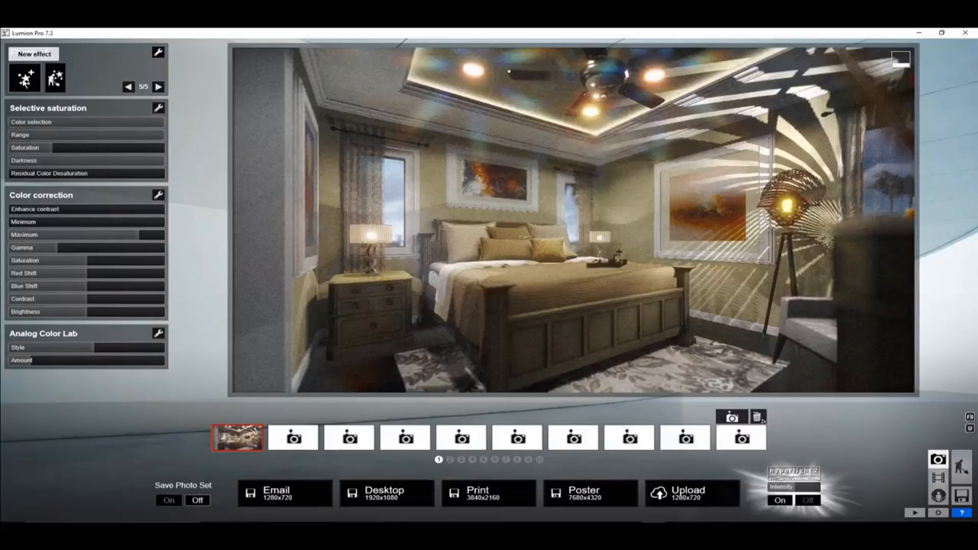
Add an Overlay image effect with the Brightman Designs logo from the 170321 Capturing Lumion Interiors folder, and set Fade to about half
{"action": "left_click", "coordinate": [25, 82]}
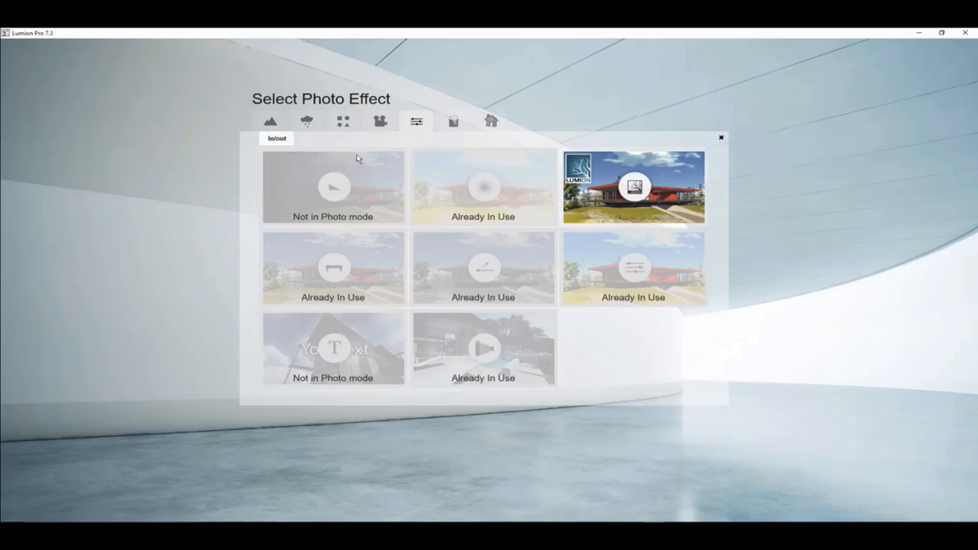
{"action": "left_click", "coordinate": [644, 171]}
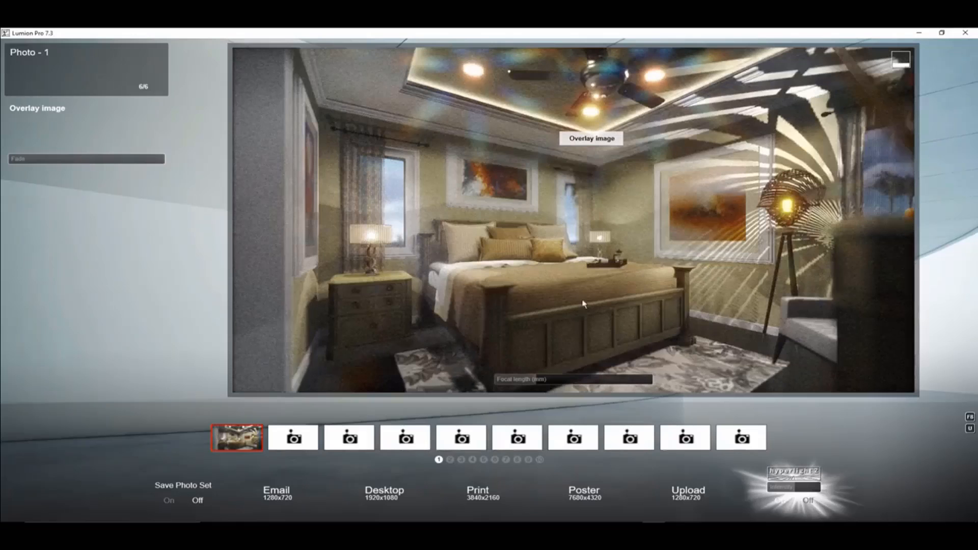
{"action": "left_click", "coordinate": [49, 135]}
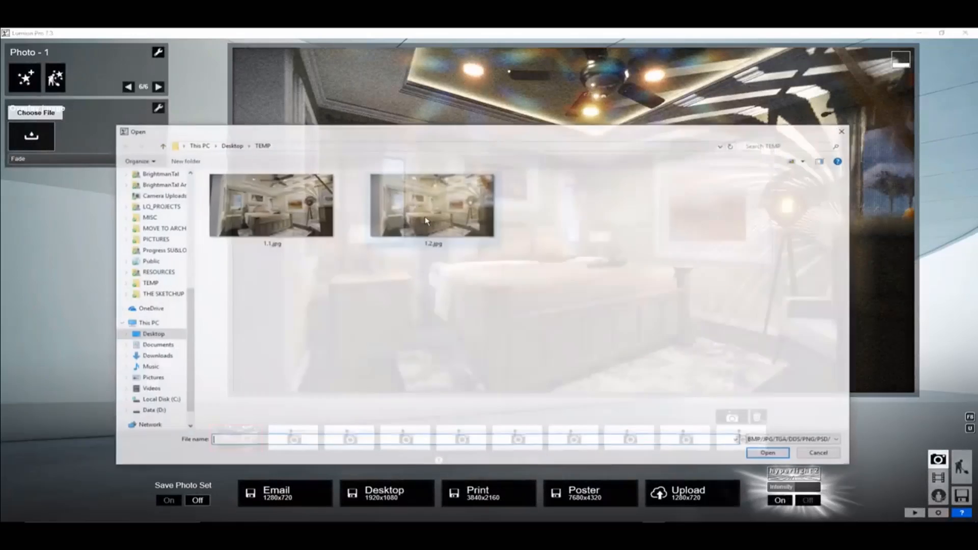
{"action": "left_click", "coordinate": [221, 146]}
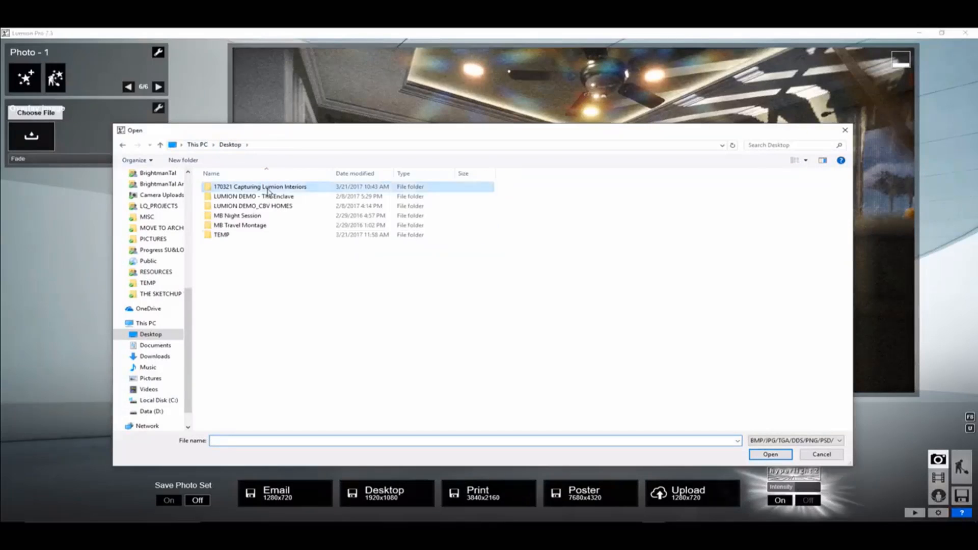
{"action": "double_click", "coordinate": [263, 188]}
{"action": "double_click", "coordinate": [297, 216]}
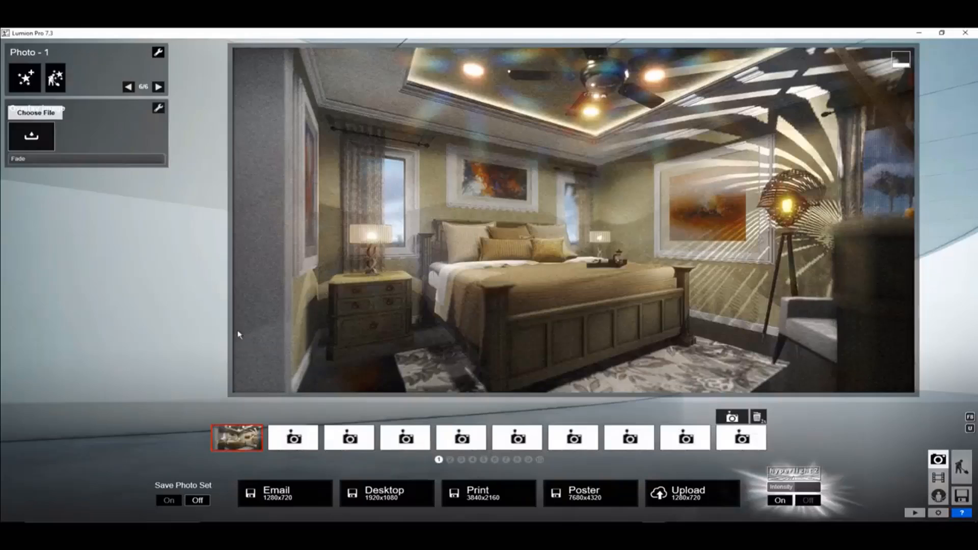
{"action": "left_click_drag", "start_coordinate": [105, 161], "coordinate": [71, 163]}
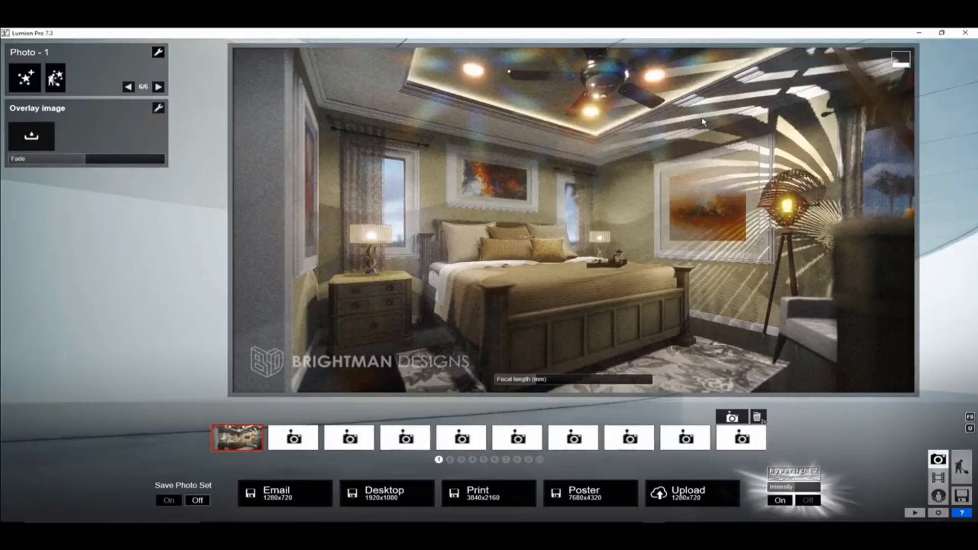
Render the photo at Desktop size (1920x1080) and save it as the JPG file 1.3
{"action": "left_click", "coordinate": [406, 501]}
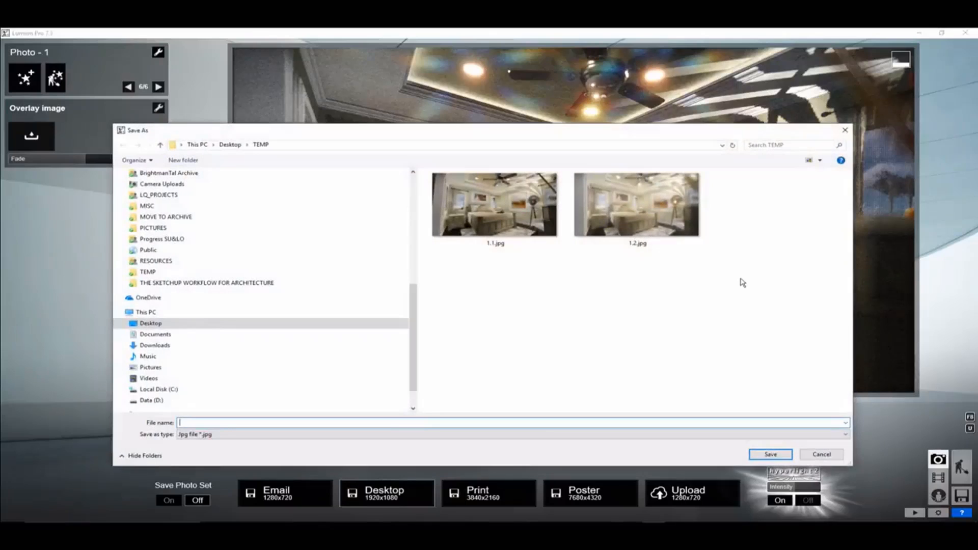
{"action": "type", "text": "1.3"}
{"action": "key", "text": "Return"}
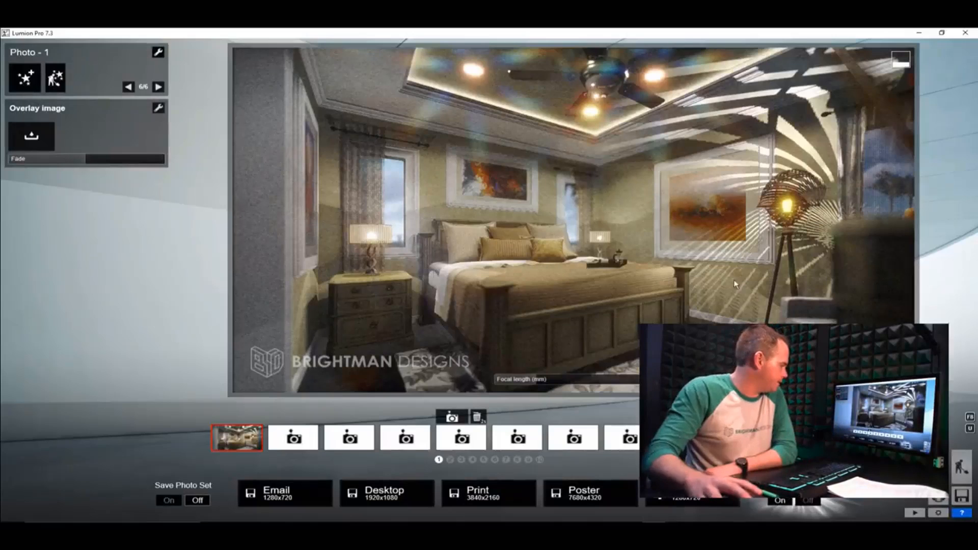
Switch to Windows Photo Viewer to compare the renders 1.1.jpg, 1.2.jpg and 1.3.jpg, and return to the photo effects in Lumion
{"action": "left_click", "coordinate": [214, 515]}
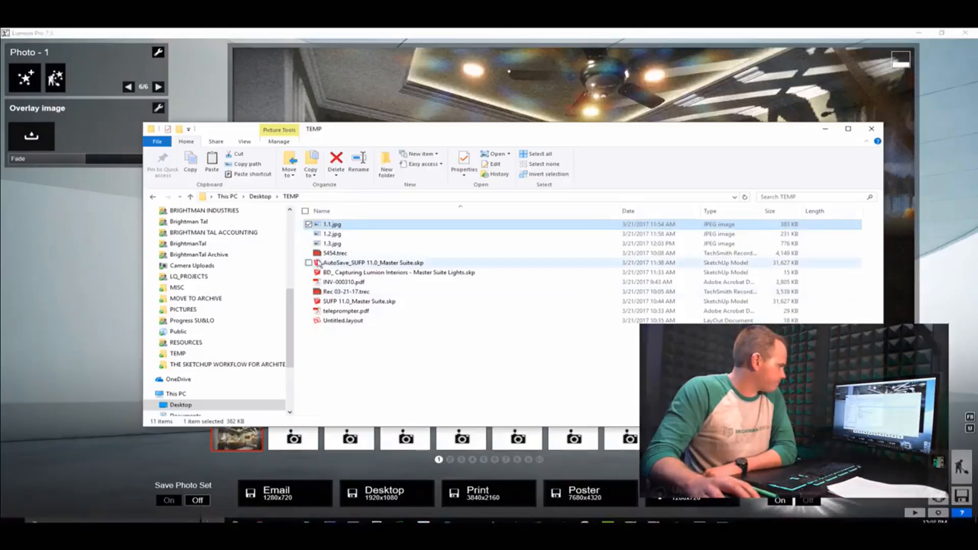
{"action": "double_click", "coordinate": [334, 225]}
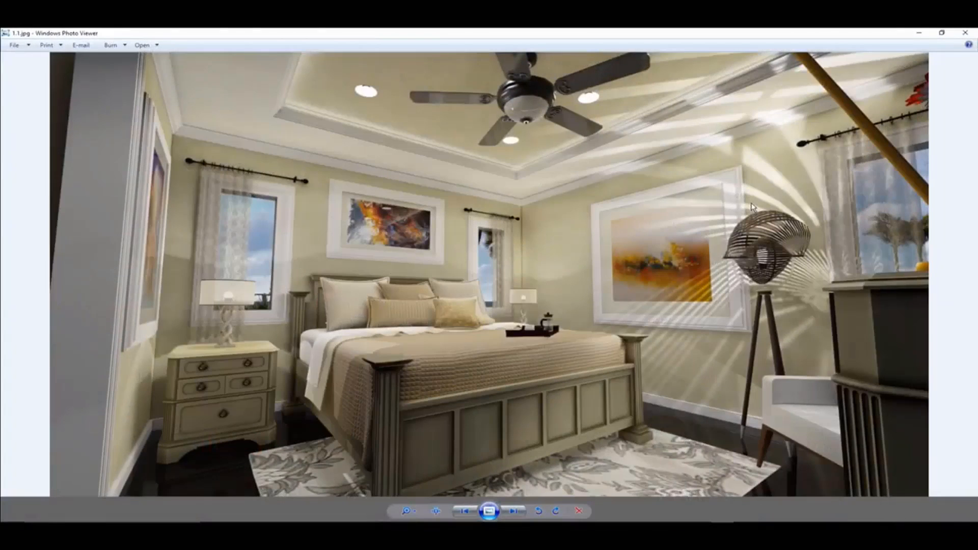
{"action": "key", "text": "Right"}
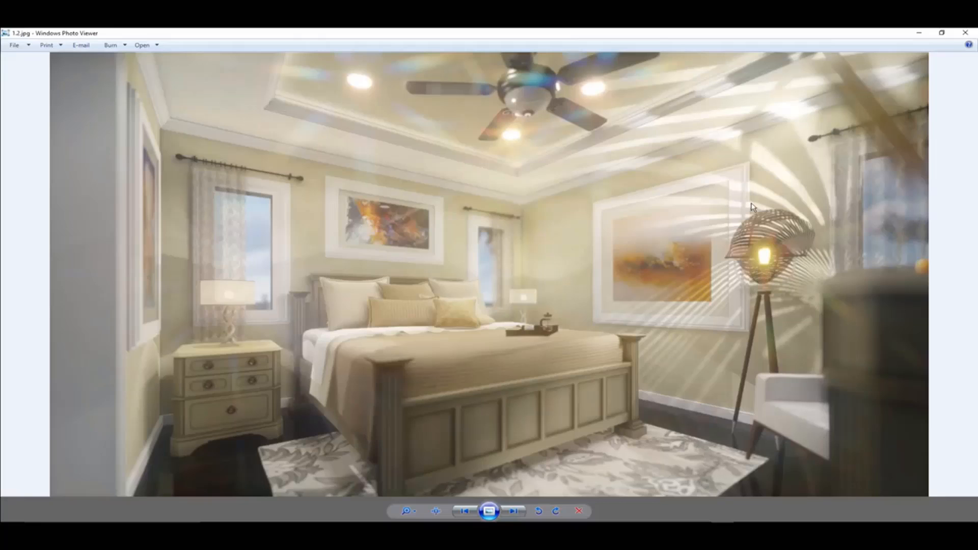
{"action": "key", "text": "Right"}
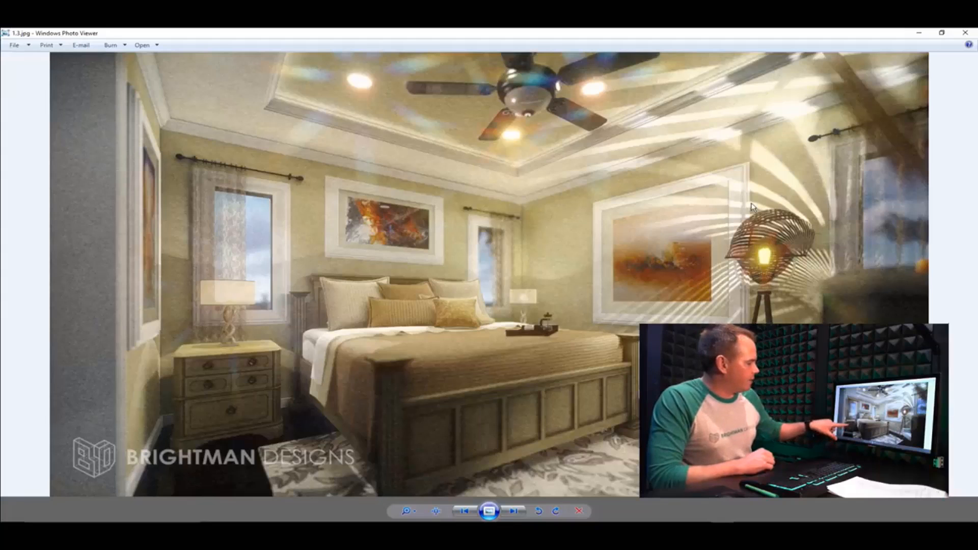
{"action": "left_click", "coordinate": [965, 33]}
{"action": "left_click", "coordinate": [879, 122]}
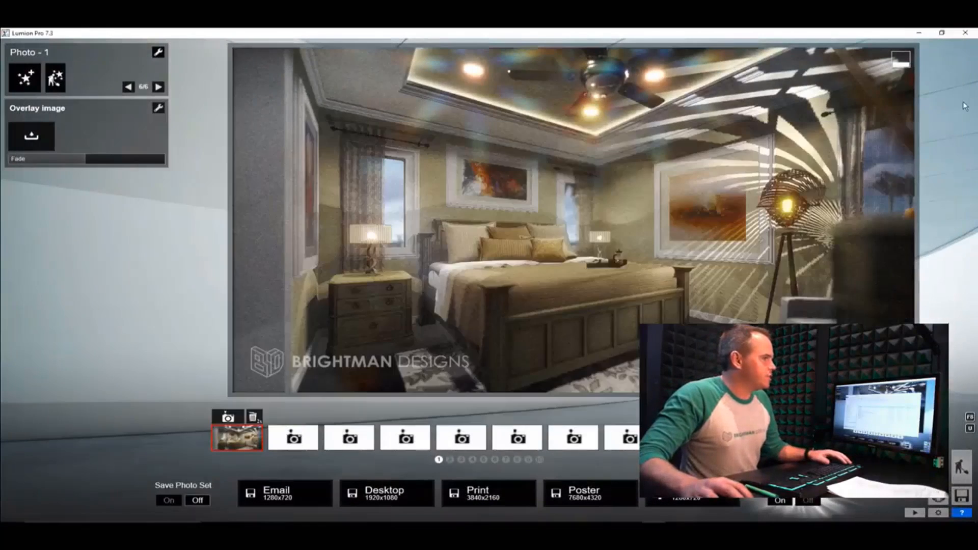
Return to build mode and place five Light Fill lights low in the room, by the nightstand and around the foot of the bed
{"action": "left_click", "coordinate": [962, 467]}
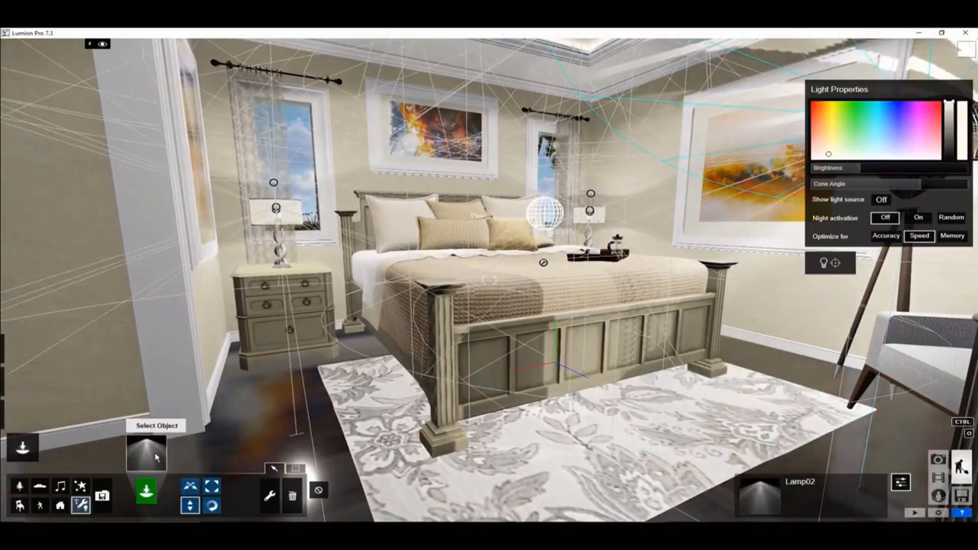
{"action": "left_click", "coordinate": [157, 458]}
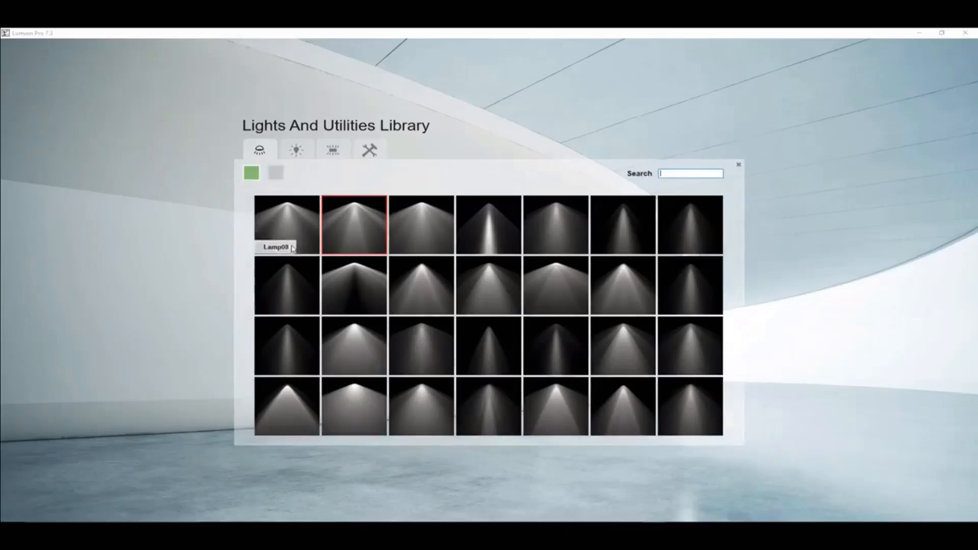
{"action": "left_click", "coordinate": [296, 150]}
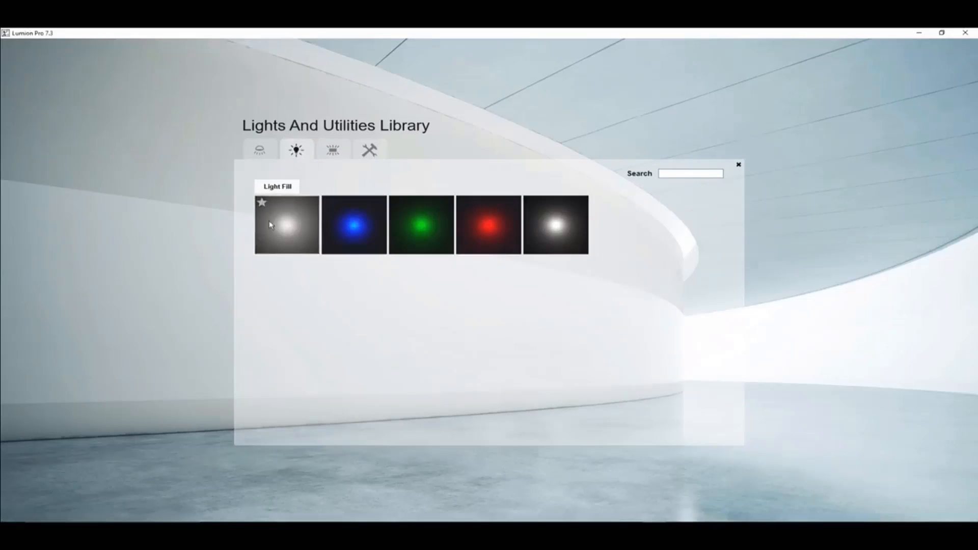
{"action": "left_click", "coordinate": [289, 229]}
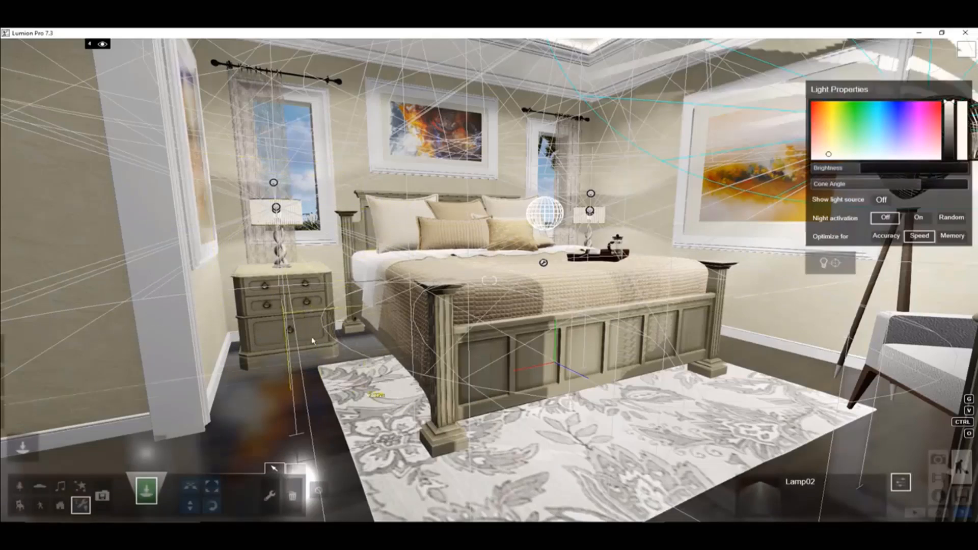
{"action": "left_click", "coordinate": [392, 316]}
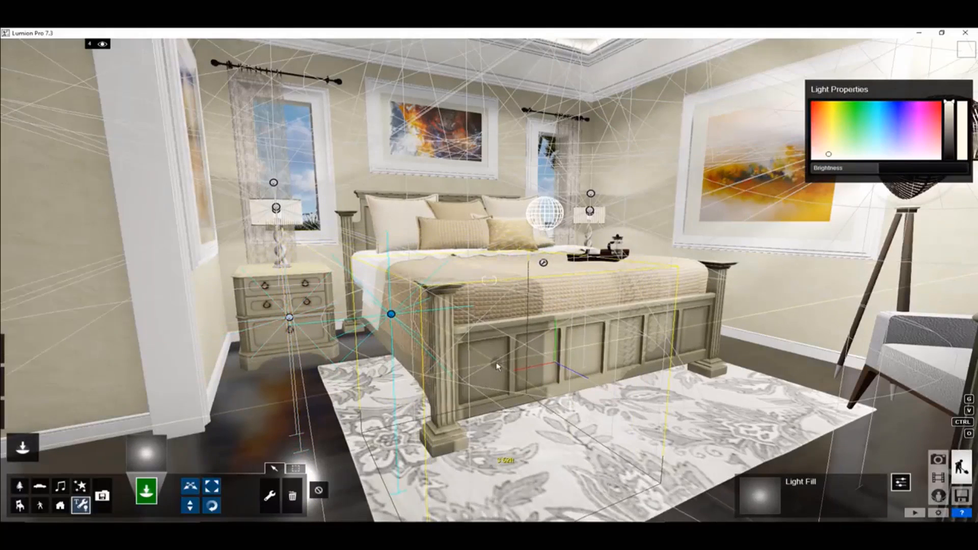
{"action": "left_click", "coordinate": [496, 363]}
{"action": "left_click", "coordinate": [590, 352]}
{"action": "left_click", "coordinate": [688, 332]}
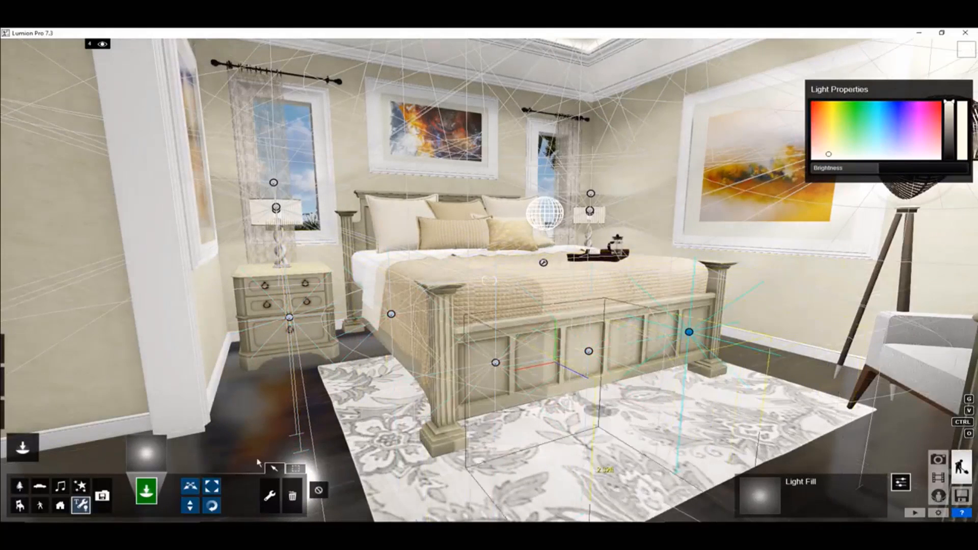
Select all the Light Fill lights together and lower their brightness to about a third of its range
{"action": "left_click", "coordinate": [270, 495]}
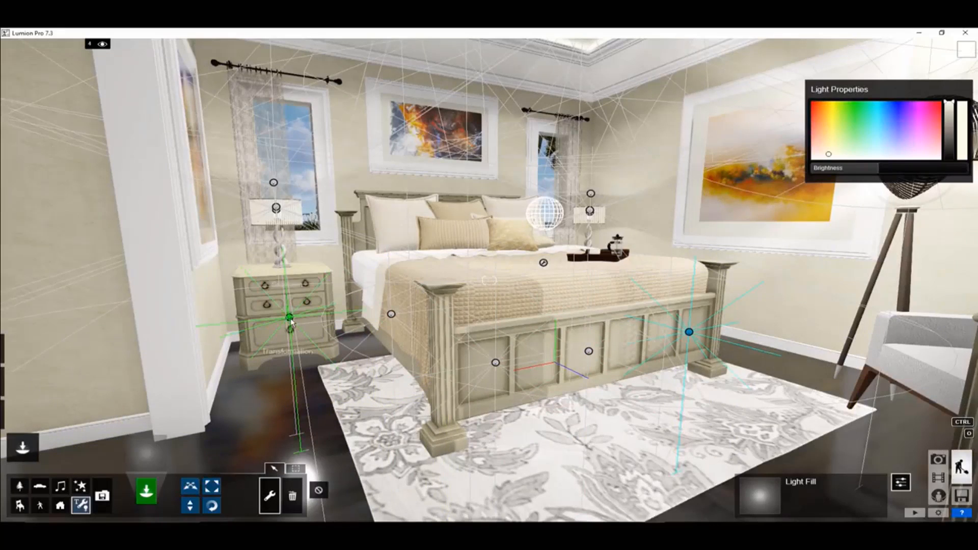
{"action": "left_click", "coordinate": [291, 331]}
{"action": "left_click", "coordinate": [320, 492]}
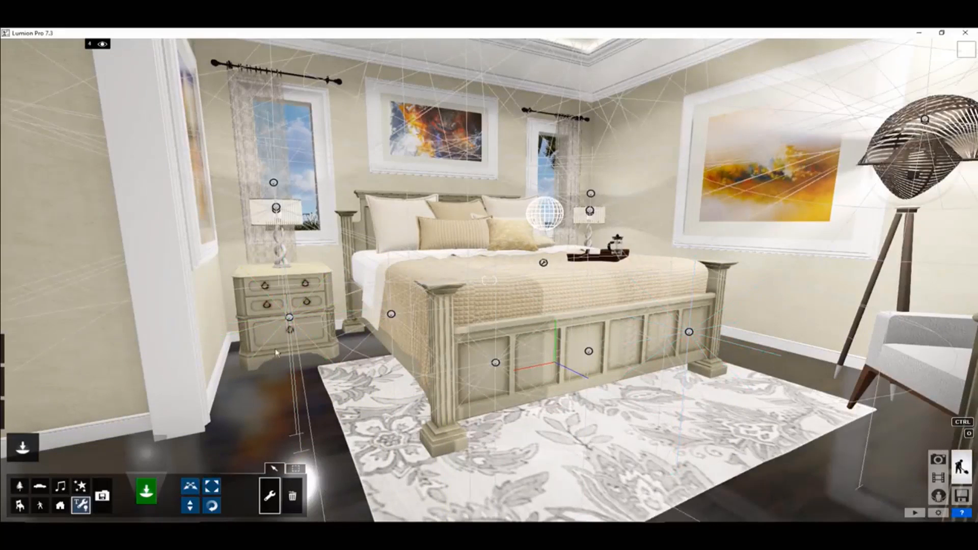
{"action": "left_click", "coordinate": [291, 331]}
{"action": "left_click", "coordinate": [298, 287]}
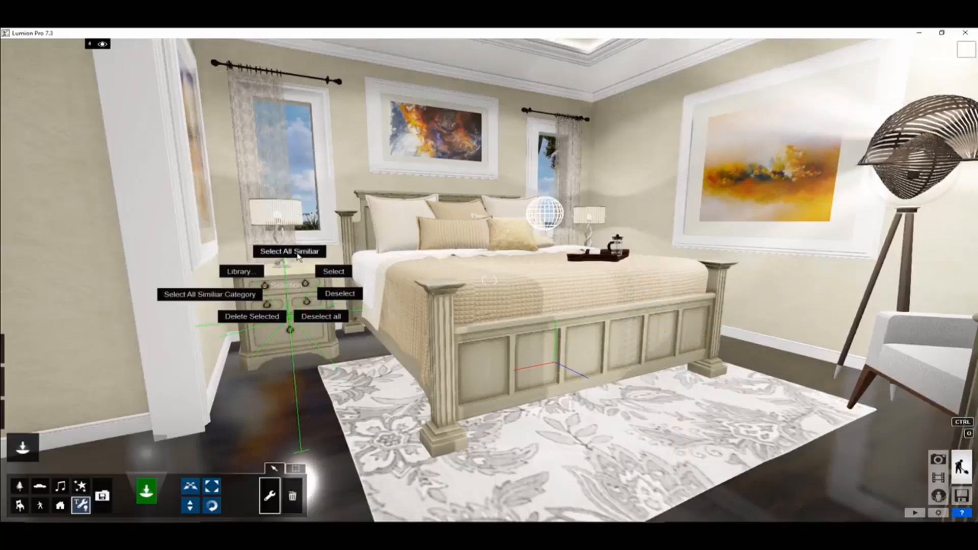
{"action": "left_click", "coordinate": [298, 260]}
{"action": "right_click_drag", "start_coordinate": [434, 433], "coordinate": [446, 397]}
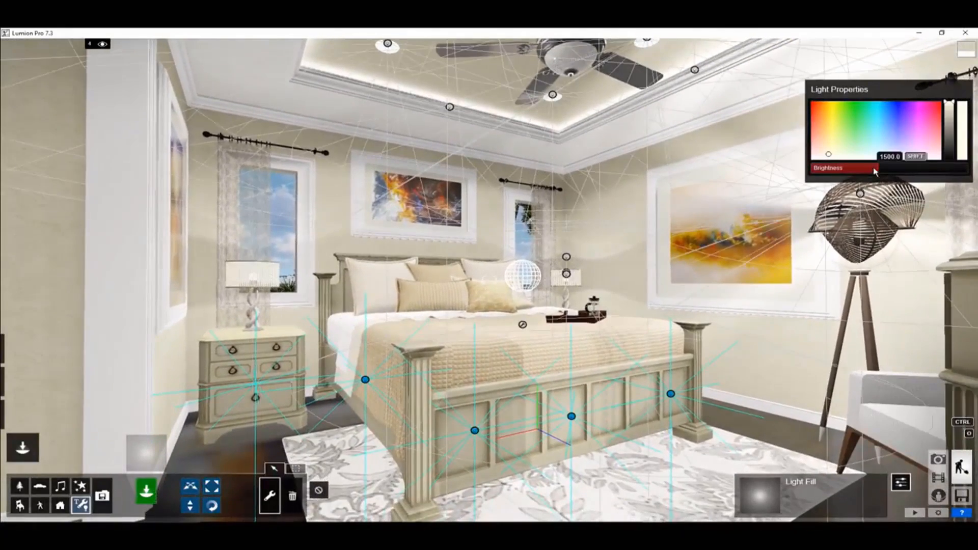
{"action": "left_click_drag", "start_coordinate": [878, 172], "coordinate": [892, 157]}
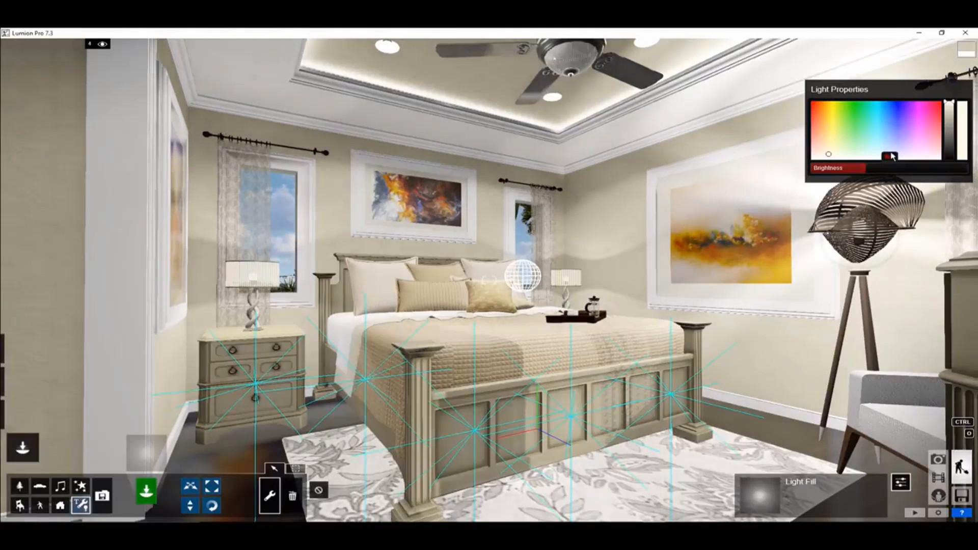
Return to the saved photo view, render it at Desktop size (1920x1080) and save it as the JPG file 1.4
{"action": "left_click", "coordinate": [938, 460]}
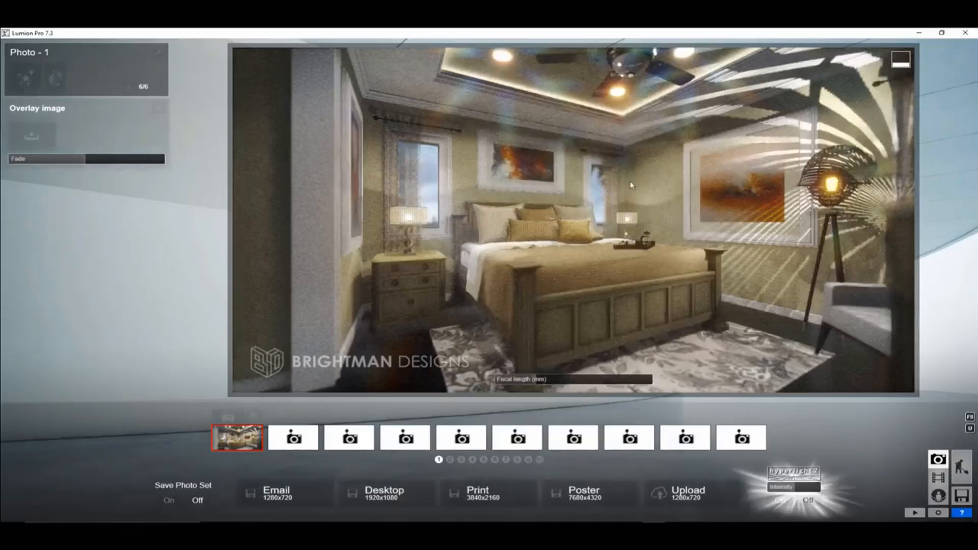
{"action": "left_click", "coordinate": [237, 438]}
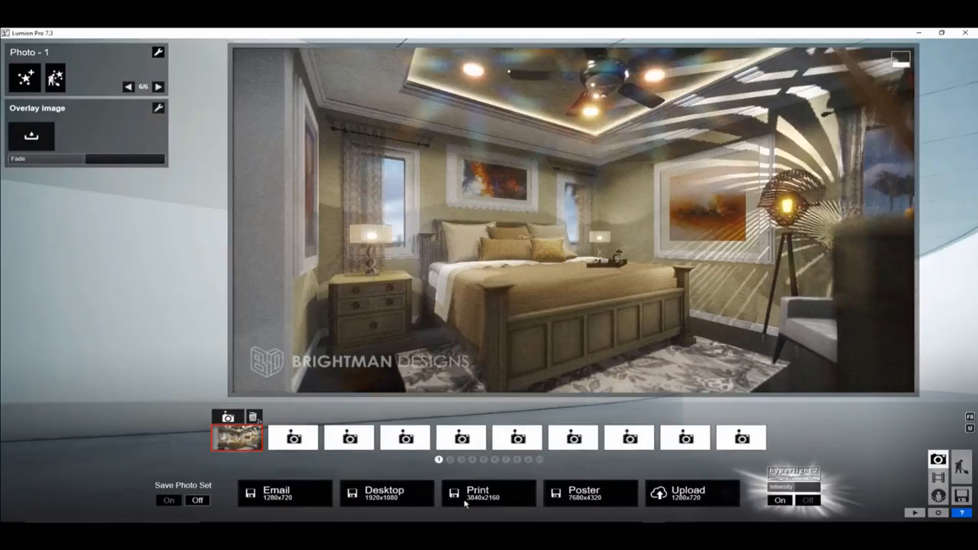
{"action": "left_click", "coordinate": [405, 500]}
{"action": "type", "text": "1.4"}
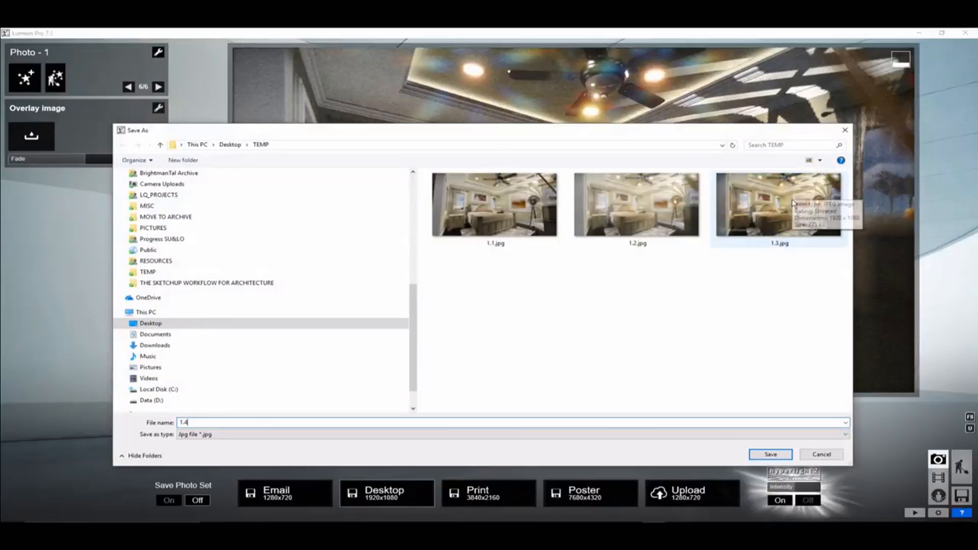
{"action": "key", "text": "Return"}
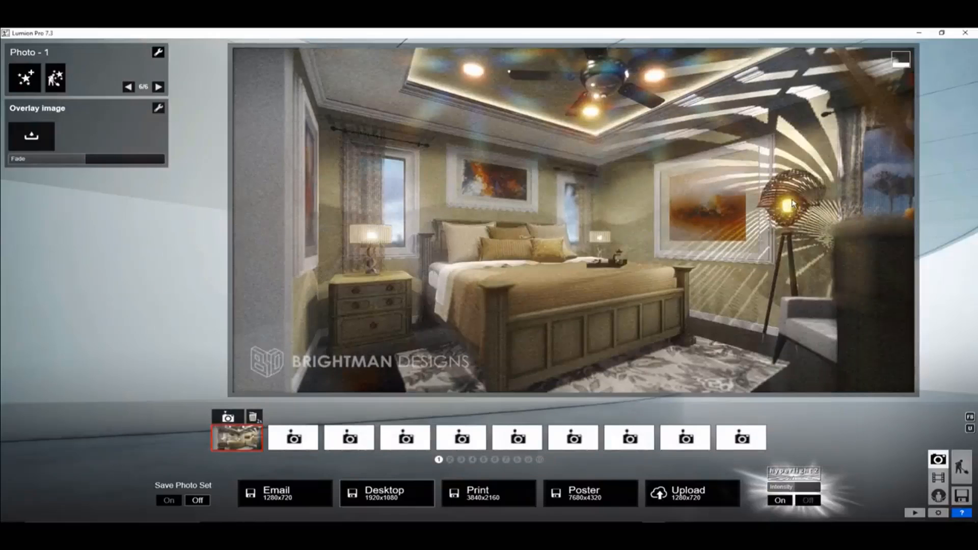
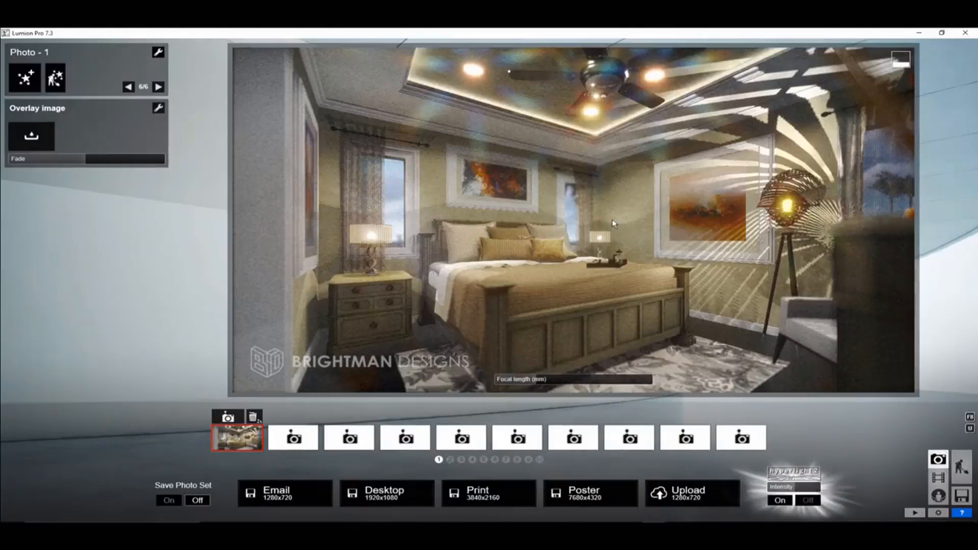
Switch to SketchUp and recolour the bedroom walls' BD_Plaster - Tan material with a dark blue sampled from the artwork above the bed
{"action": "key", "text": "alt+Tab"}
{"action": "key", "text": "alt+Tab"}
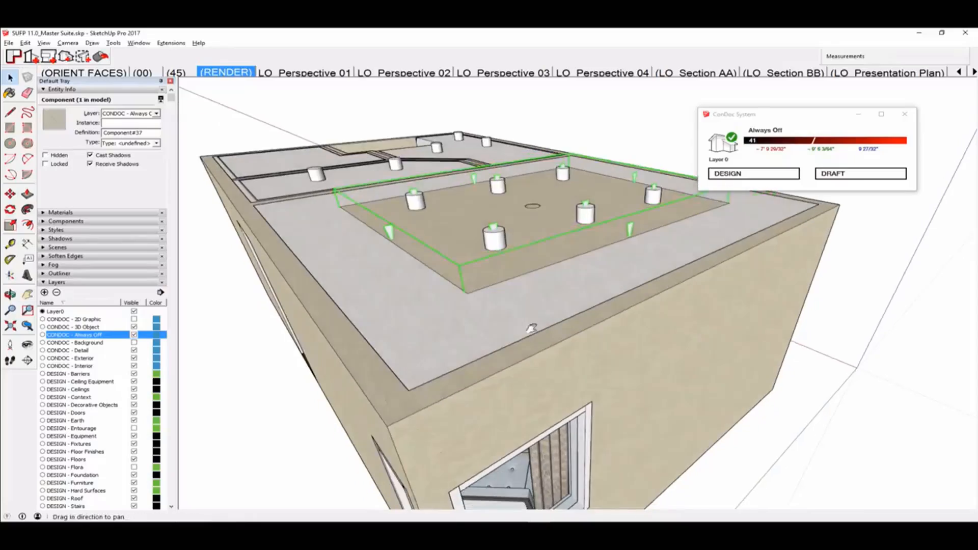
{"action": "mouse_move", "coordinate": [531, 329]}
{"action": "middle_mouse_down"}
{"action": "mouse_move", "coordinate": [642, 277]}
{"action": "mouse_move", "coordinate": [630, 308]}
{"action": "middle_mouse_up"}
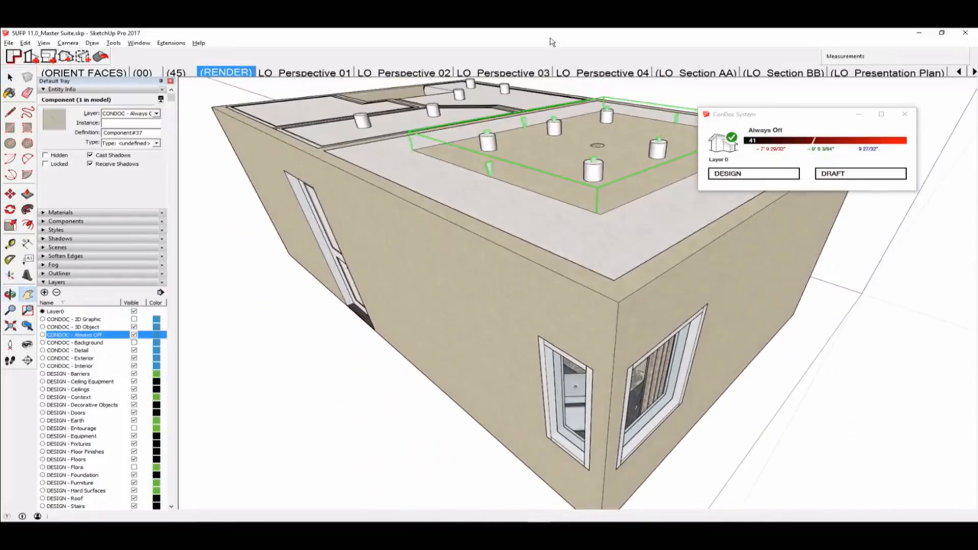
{"action": "scroll", "coordinate": [572, 143], "scroll_direction": "up", "scroll_amount": 8}
{"action": "middle_click_drag", "start_coordinate": [570, 194], "coordinate": [695, 99]}
{"action": "scroll", "coordinate": [651, 308], "scroll_direction": "up", "scroll_amount": 8}
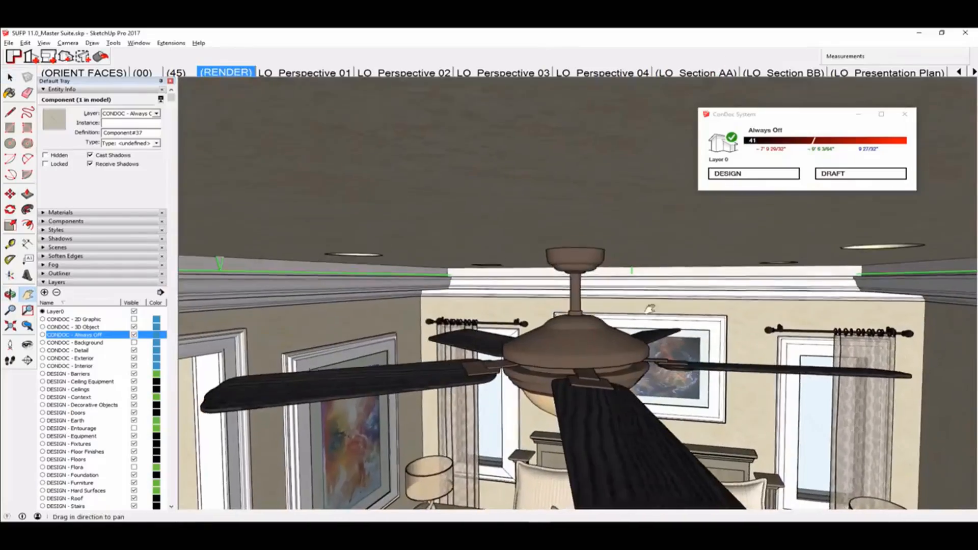
{"action": "mouse_move", "coordinate": [594, 273]}
{"action": "middle_mouse_down"}
{"action": "mouse_move", "coordinate": [603, 315]}
{"action": "mouse_move", "coordinate": [595, 330]}
{"action": "middle_mouse_up"}
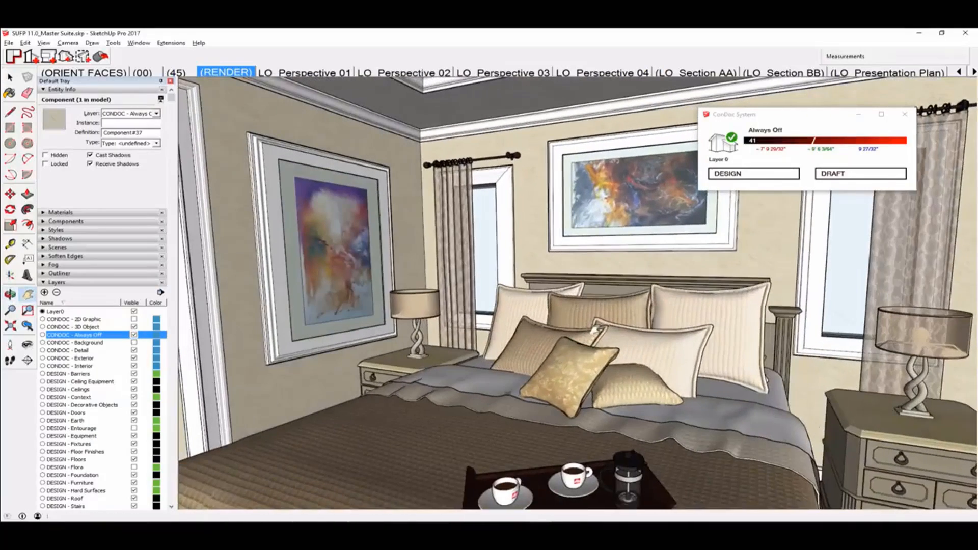
{"action": "key", "text": "b"}
{"action": "key", "text": "alt"}
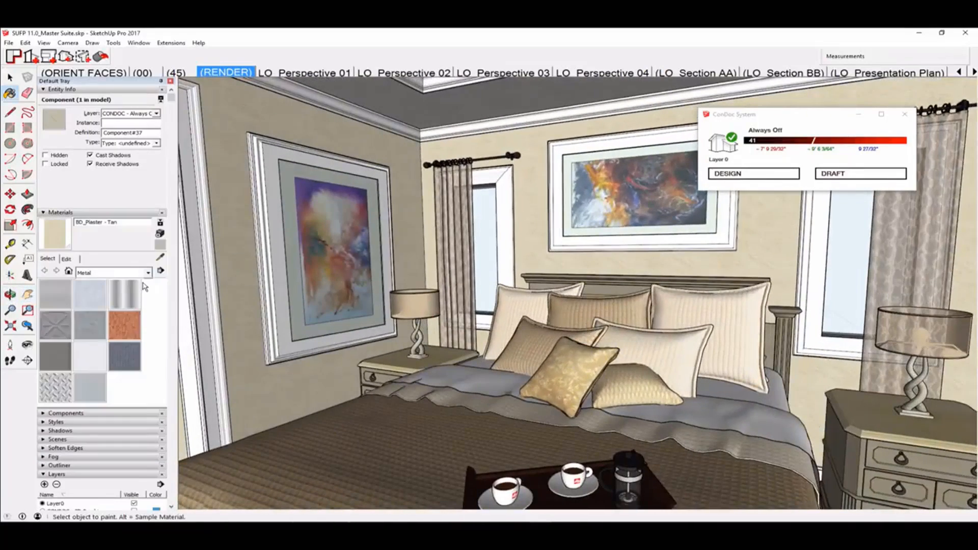
{"action": "left_click", "coordinate": [75, 261]}
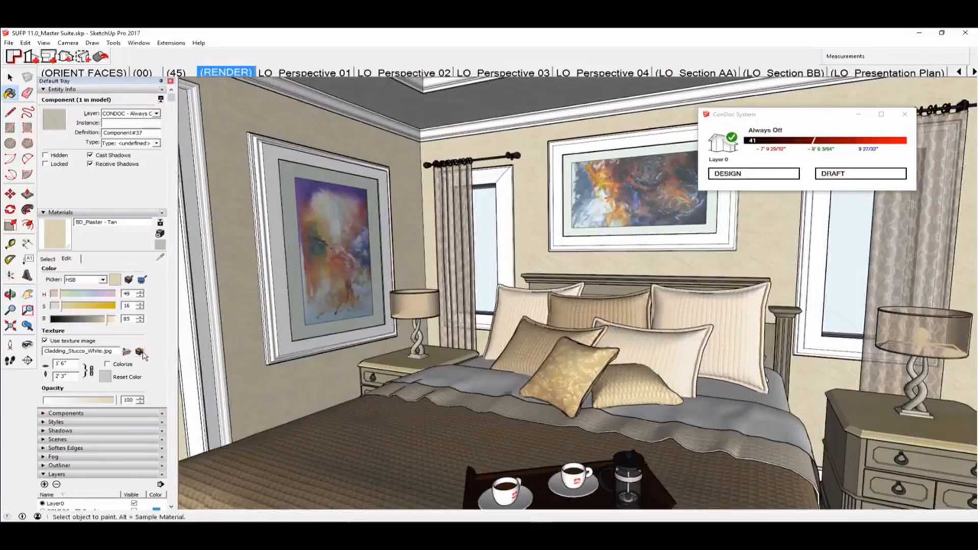
{"action": "left_click", "coordinate": [143, 280]}
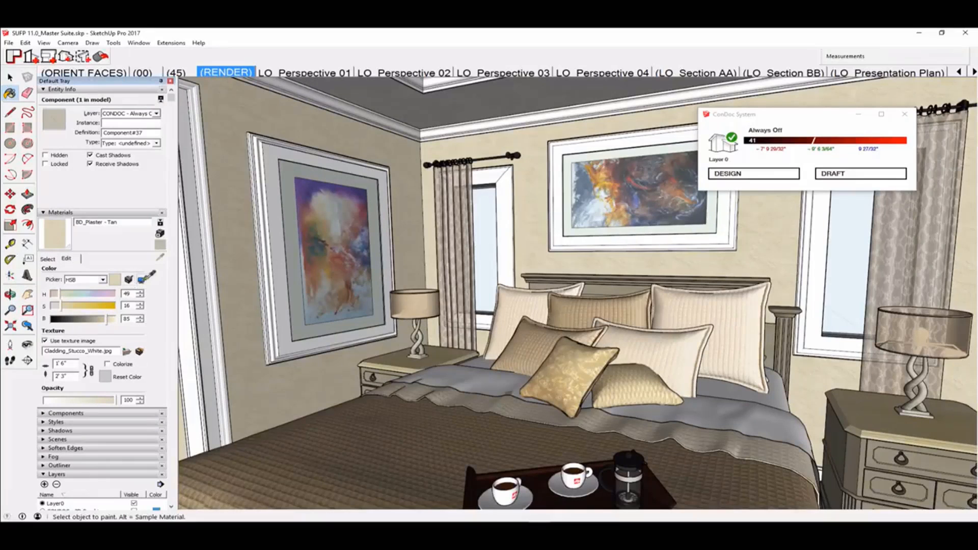
{"action": "left_click", "coordinate": [704, 217]}
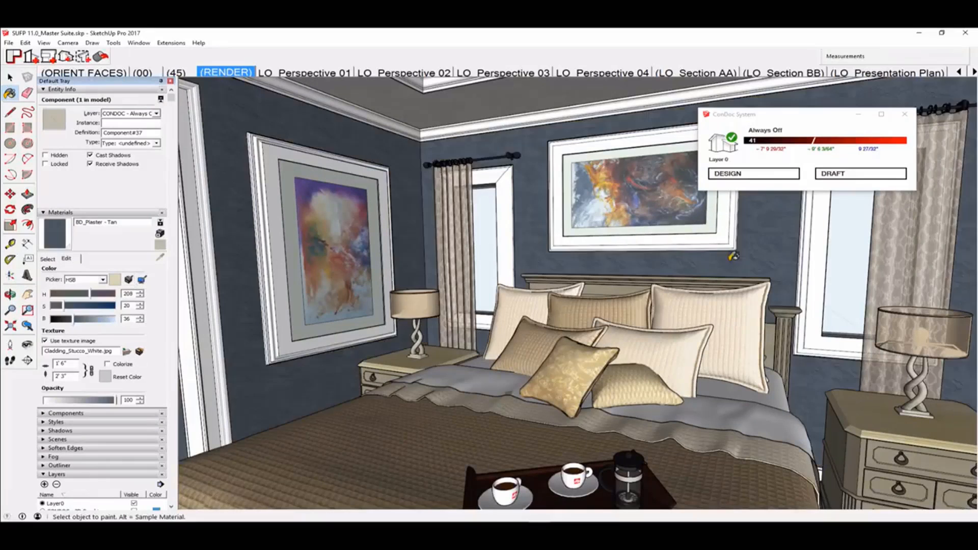
Recolour the Pillow_04_B material of the cream pillow in the front row with a slate blue sampled from the artwork above the bed
{"action": "mouse_move", "coordinate": [784, 309]}
{"action": "middle_mouse_down"}
{"action": "mouse_move", "coordinate": [663, 354]}
{"action": "mouse_move", "coordinate": [677, 307]}
{"action": "middle_mouse_up"}
{"action": "scroll", "coordinate": [679, 304], "scroll_direction": "down", "scroll_amount": 2}
{"action": "left_click", "coordinate": [676, 307], "text": "alt"}
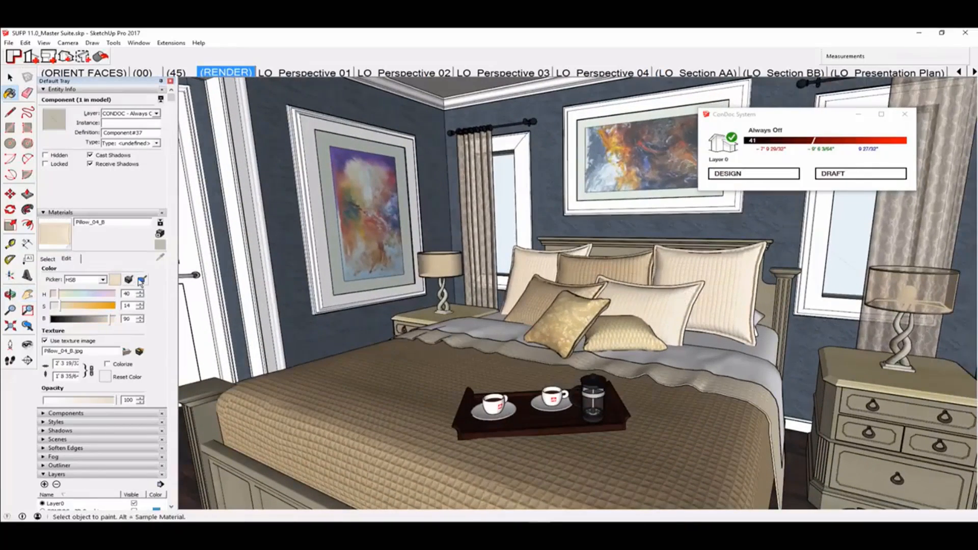
{"action": "left_click", "coordinate": [142, 281]}
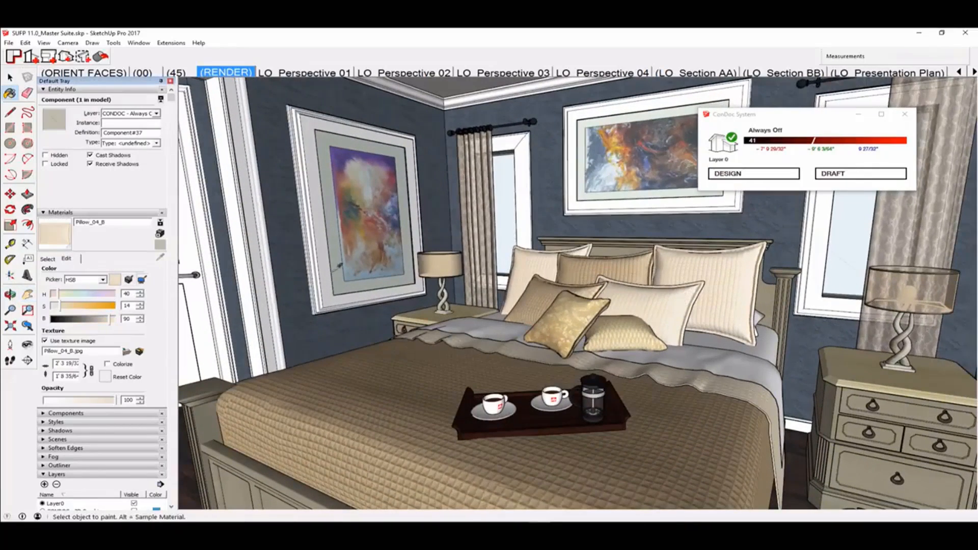
{"action": "left_click", "coordinate": [657, 184]}
Recolour the Pillow_05 material of the tan middle back pillow with a blue sampled from the artwork above the bed
{"action": "middle_click_drag", "start_coordinate": [656, 265], "coordinate": [632, 266]}
{"action": "left_click", "coordinate": [623, 269], "text": "alt"}
{"action": "left_click", "coordinate": [142, 280]}
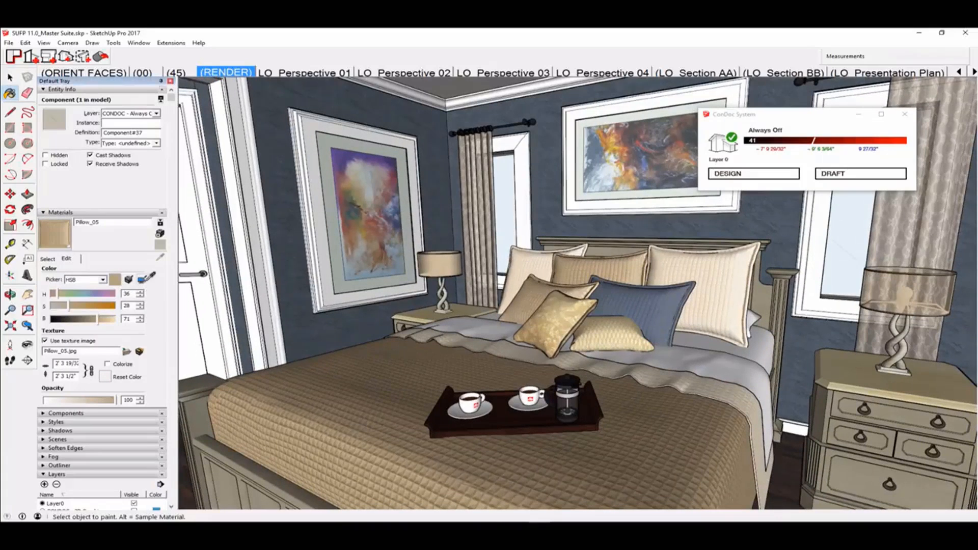
{"action": "left_click", "coordinate": [595, 146]}
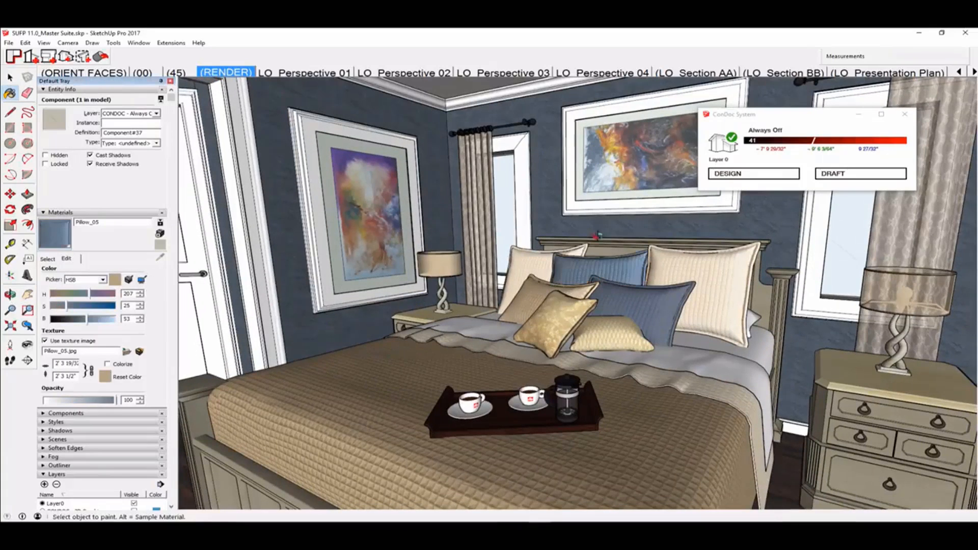
Recolour the Pillow_05_B material of the two outer cream back pillows with a light blue sampled from the artwork above the bed
{"action": "middle_click_drag", "start_coordinate": [602, 269], "coordinate": [596, 262]}
{"action": "left_click", "coordinate": [596, 262], "text": "alt"}
{"action": "left_click", "coordinate": [143, 280]}
{"action": "left_click", "coordinate": [513, 277], "text": "alt"}
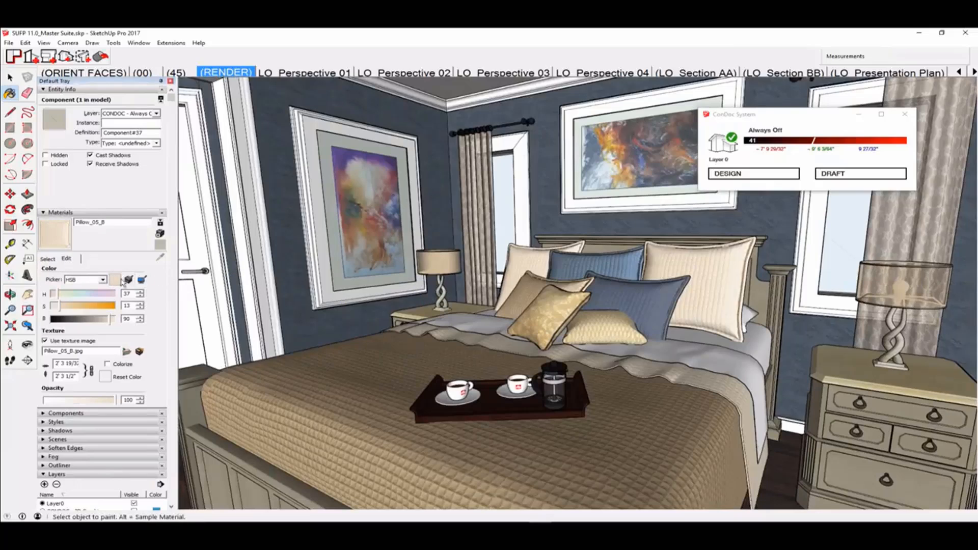
{"action": "left_click", "coordinate": [143, 280]}
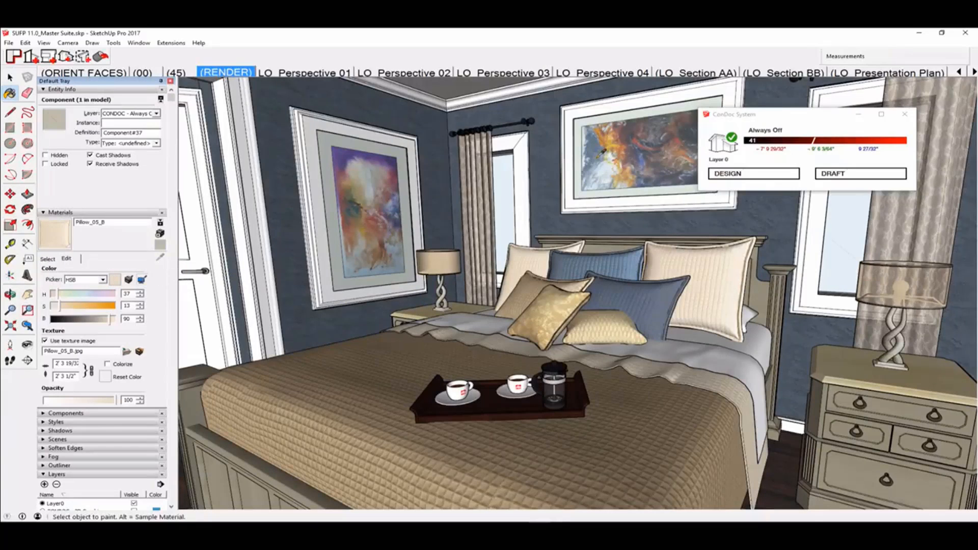
{"action": "left_click", "coordinate": [600, 156]}
Recolour the gold front pillow's Image5 material dark blue and the tan pillow's Pillow_04 material violet-blue, sampling both colours from the artwork above the bed
{"action": "left_click", "coordinate": [580, 304], "text": "alt"}
{"action": "left_click", "coordinate": [143, 280]}
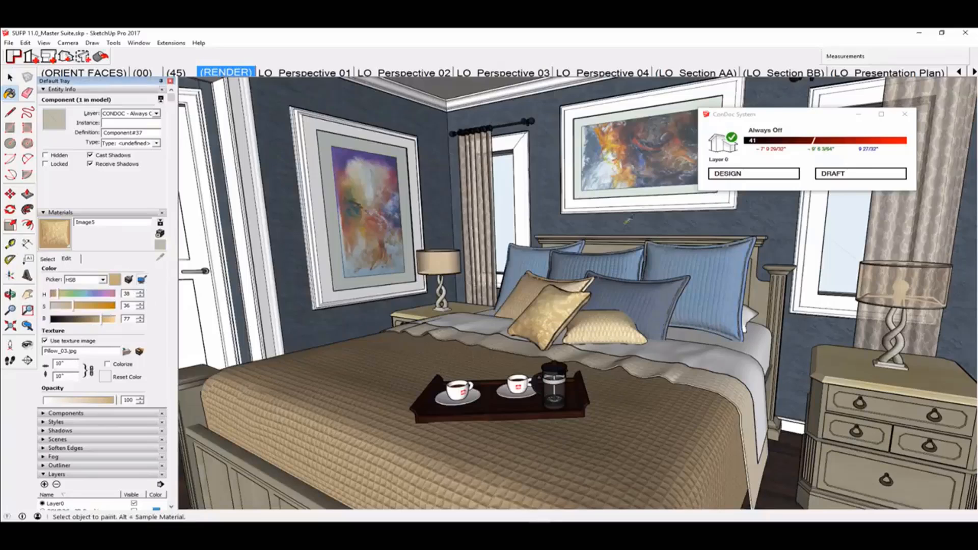
{"action": "left_click", "coordinate": [694, 175]}
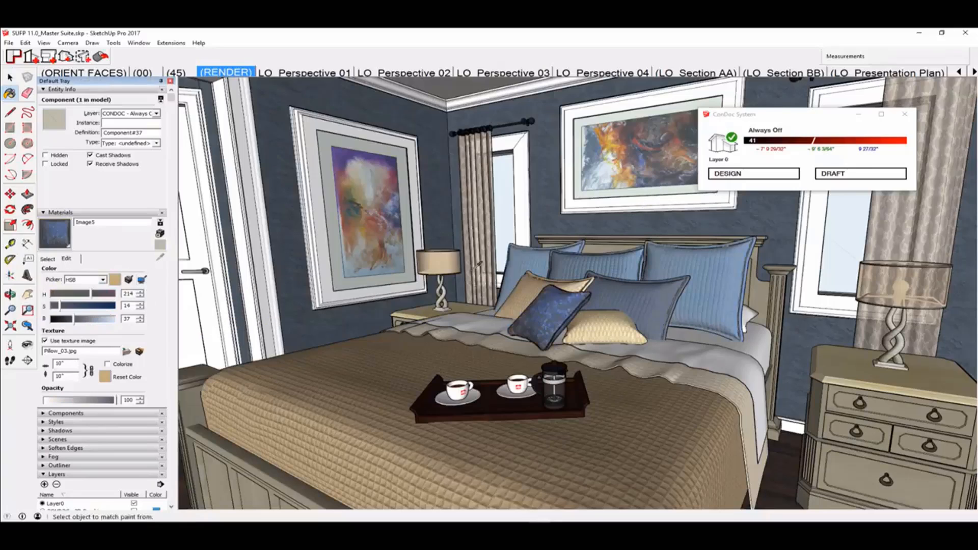
{"action": "left_click", "coordinate": [515, 299], "text": "alt"}
{"action": "left_click", "coordinate": [144, 280]}
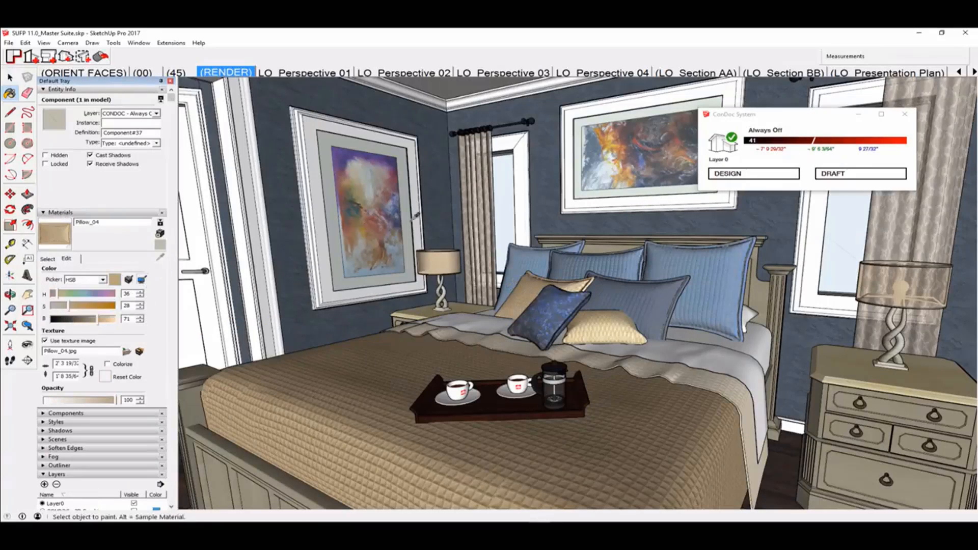
{"action": "left_click", "coordinate": [649, 163]}
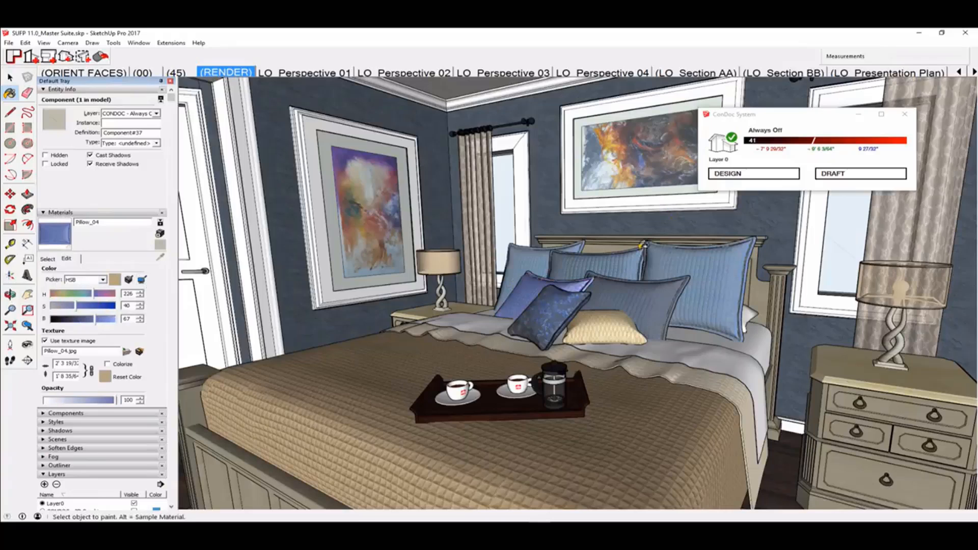
Recolour the small yellow front pillow's Pillow_Texture_02 material with a dark blue sampled from the artwork above the bed
{"action": "left_click", "coordinate": [602, 328], "text": "alt"}
{"action": "left_click", "coordinate": [143, 282]}
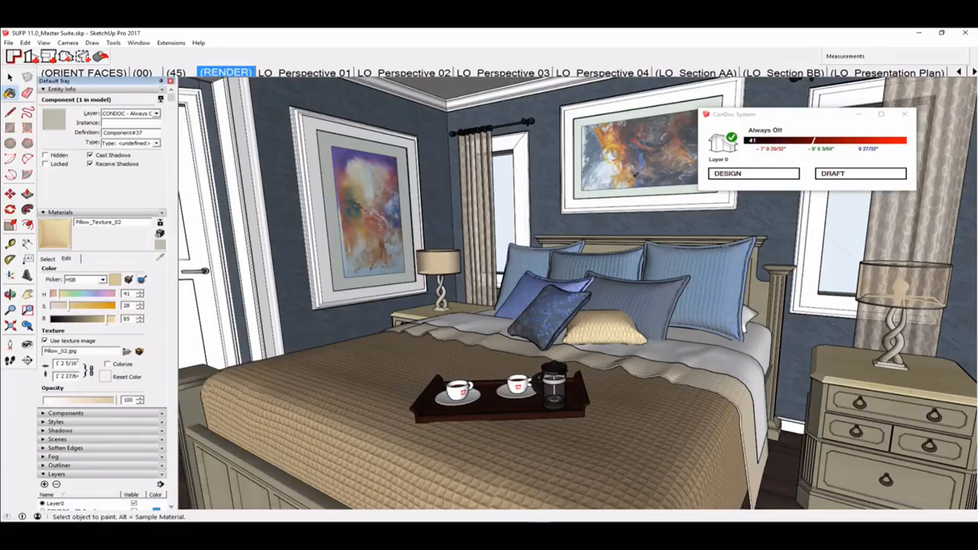
{"action": "left_click", "coordinate": [666, 175]}
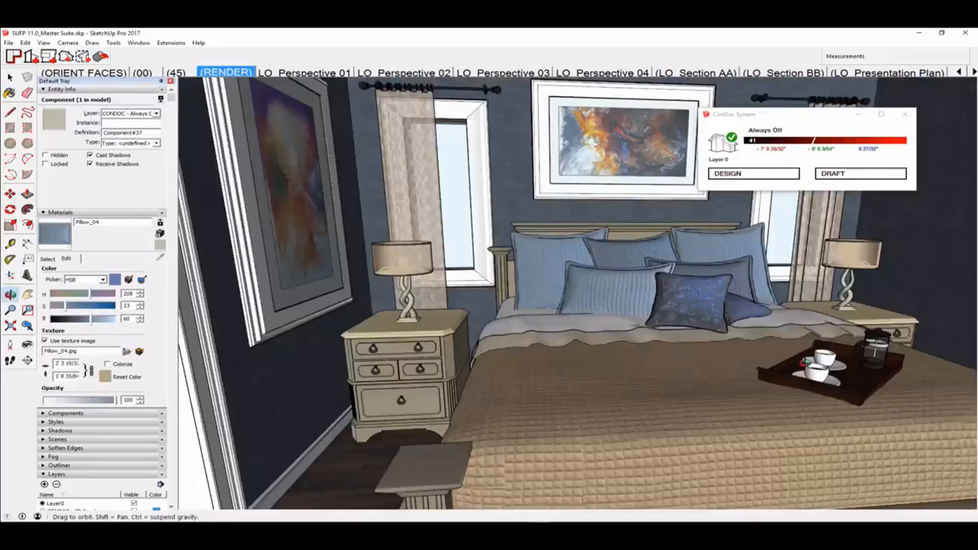
Recolour the quilted bed cover's Material33 with a blue sampled from the front pillow
{"action": "middle_click_drag", "start_coordinate": [611, 321], "coordinate": [555, 316]}
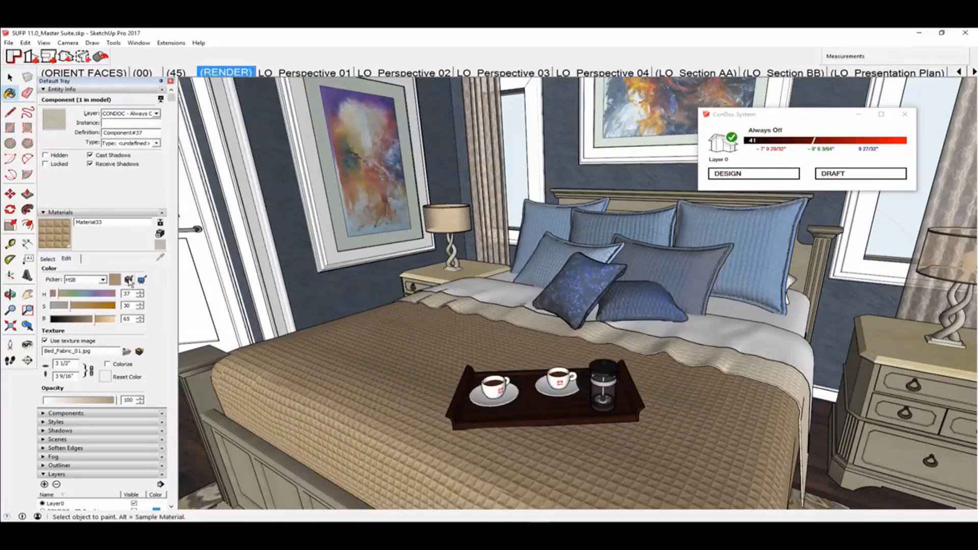
{"action": "left_click", "coordinate": [129, 281]}
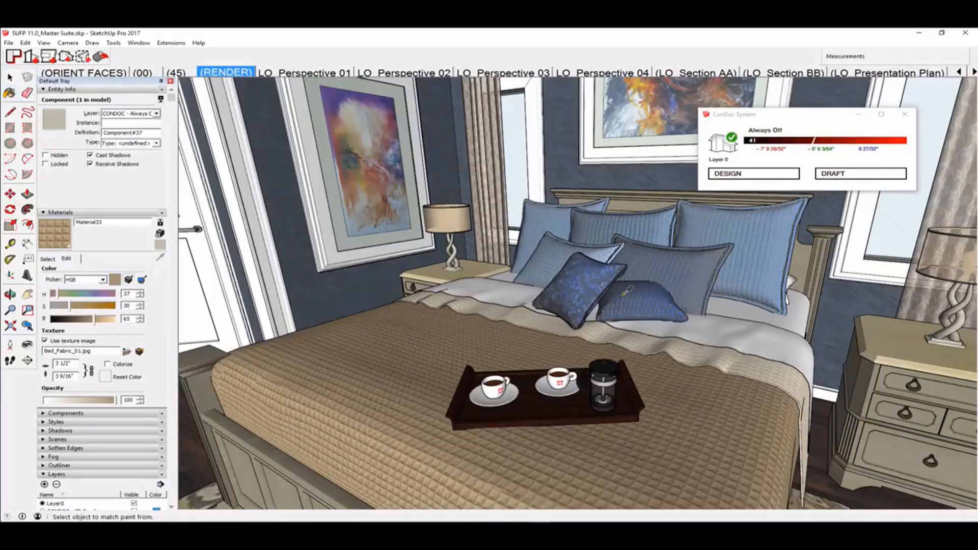
{"action": "left_click", "coordinate": [625, 293]}
Turn the bed and nightstand wood, Material35, into a darker grey with saturation 4 and brightness 41
{"action": "middle_click_drag", "start_coordinate": [676, 369], "coordinate": [856, 364]}
{"action": "mouse_move", "coordinate": [457, 378]}
{"action": "middle_mouse_down"}
{"action": "mouse_move", "coordinate": [541, 347]}
{"action": "mouse_move", "coordinate": [449, 327]}
{"action": "middle_mouse_up"}
{"action": "key", "text": "b"}
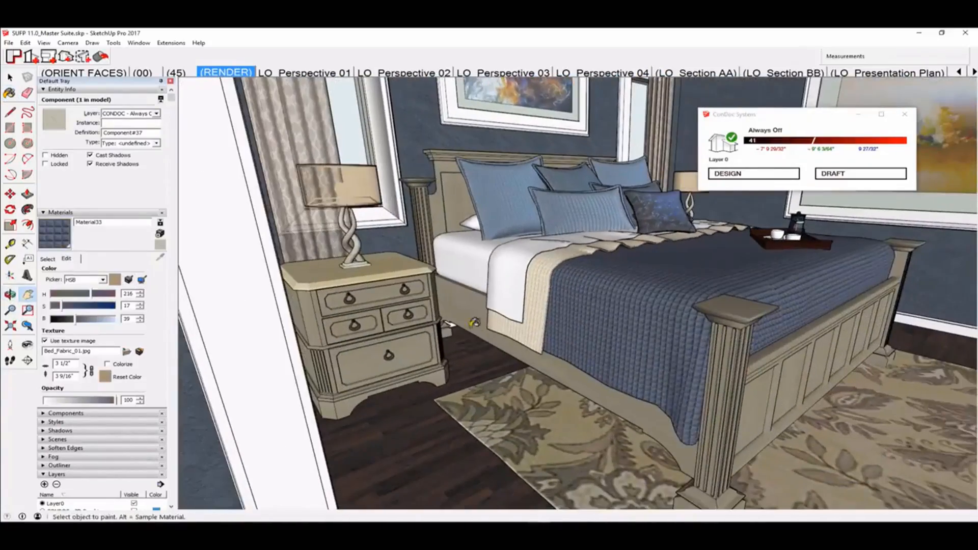
{"action": "left_click", "coordinate": [448, 327], "text": "alt"}
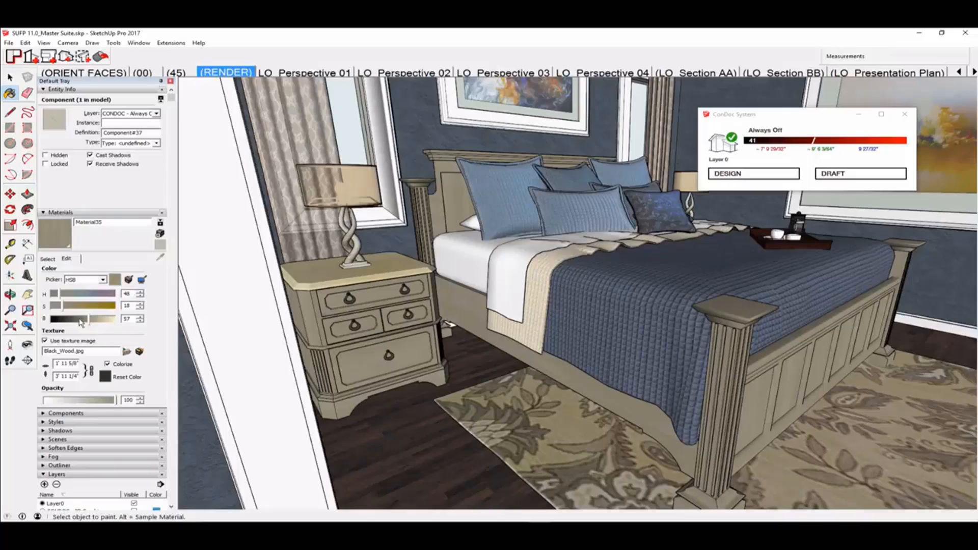
{"action": "left_click_drag", "start_coordinate": [65, 306], "coordinate": [79, 324]}
Narrow the wide doorway by extending the end face of the wall beside the tall painting 1' 6" into the opening with Push/Pull
{"action": "mouse_move", "coordinate": [632, 355]}
{"action": "middle_mouse_down"}
{"action": "mouse_move", "coordinate": [473, 357]}
{"action": "mouse_move", "coordinate": [635, 377]}
{"action": "mouse_move", "coordinate": [466, 378]}
{"action": "mouse_move", "coordinate": [510, 449]}
{"action": "mouse_move", "coordinate": [414, 310]}
{"action": "mouse_move", "coordinate": [421, 275]}
{"action": "mouse_move", "coordinate": [437, 366]}
{"action": "middle_mouse_up"}
{"action": "key", "text": "space"}
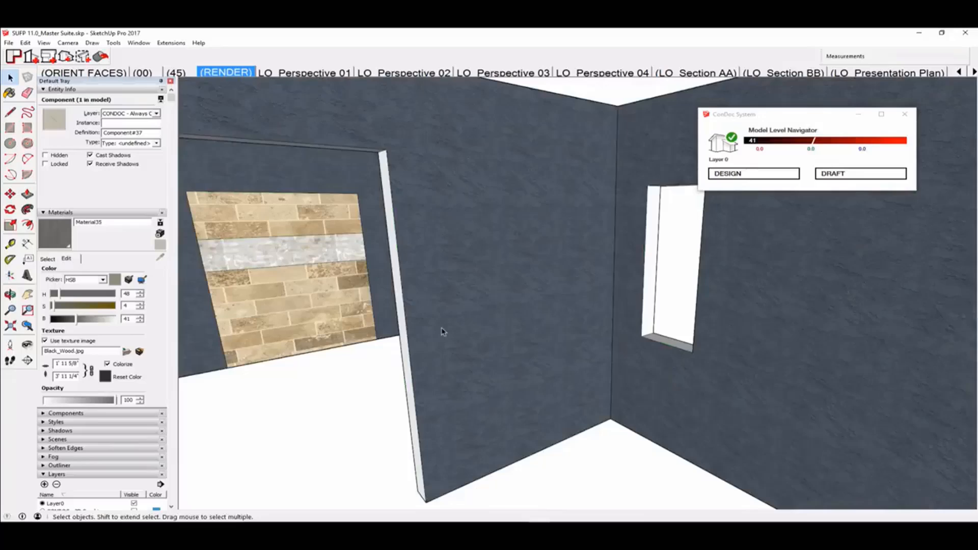
{"action": "key", "text": "ctrl+a"}
{"action": "key", "text": "h"}
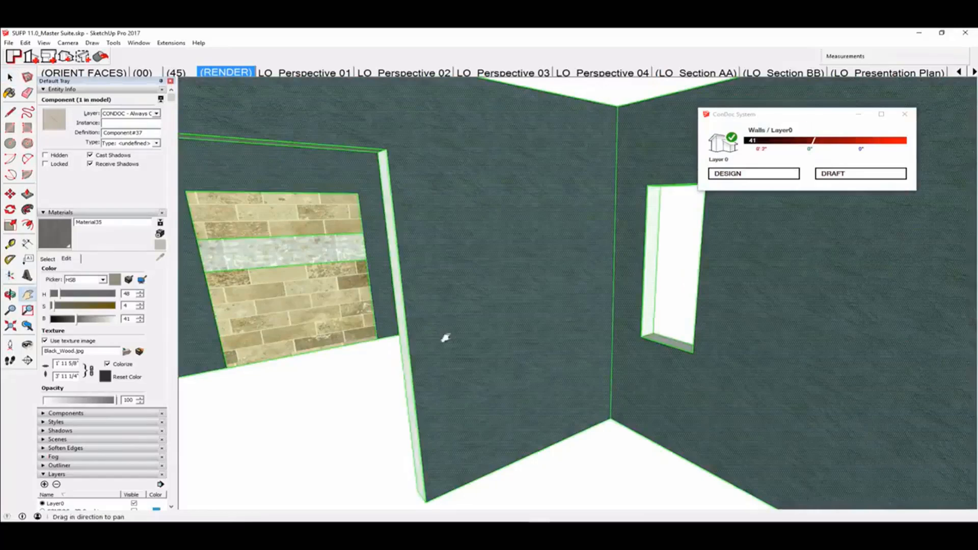
{"action": "left_click_drag", "start_coordinate": [444, 337], "coordinate": [515, 350]}
{"action": "key", "text": "p"}
{"action": "left_click", "coordinate": [467, 345]}
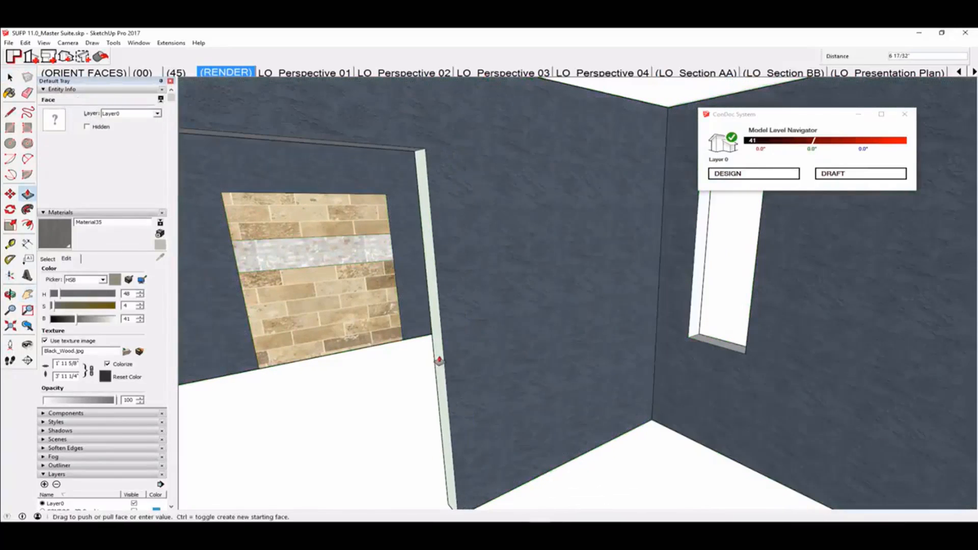
{"action": "left_click", "coordinate": [439, 360]}
{"action": "type", "text": "1' 6"}
{"action": "key", "text": "Return"}
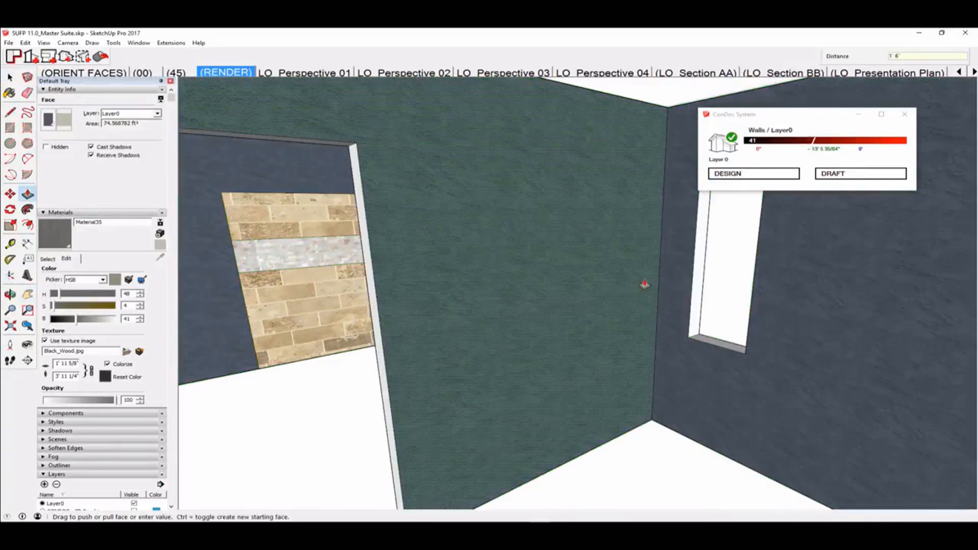
{"action": "key", "text": "space"}
{"action": "key", "text": "Escape"}
{"action": "key", "text": "h"}
{"action": "key", "text": "space"}
{"action": "key", "text": "Escape"}
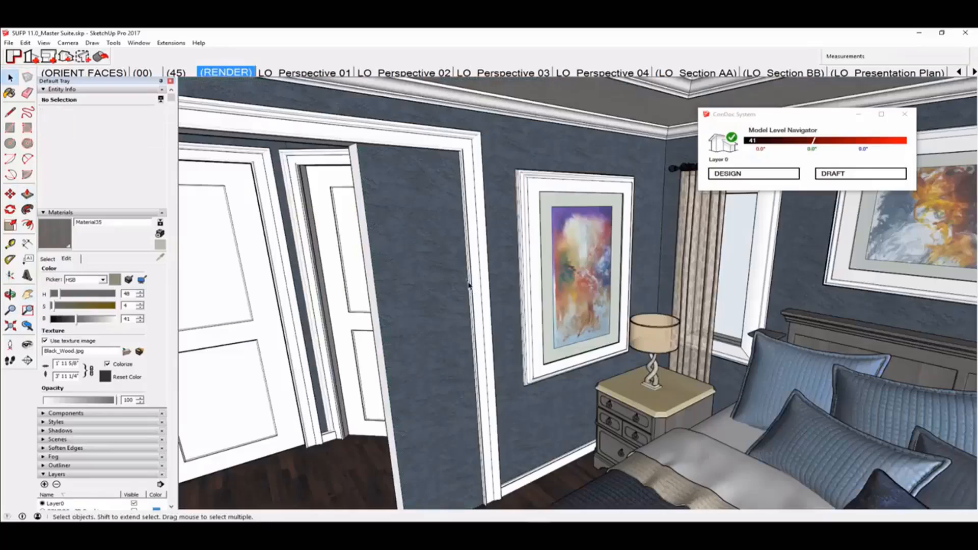
Move the vertical leg of the wide doorway's casing sideways to the end of the extended wall
{"action": "double_click", "coordinate": [479, 244]}
{"action": "scroll", "coordinate": [479, 244], "scroll_direction": "up", "scroll_amount": 5}
{"action": "triple_click", "coordinate": [482, 245]}
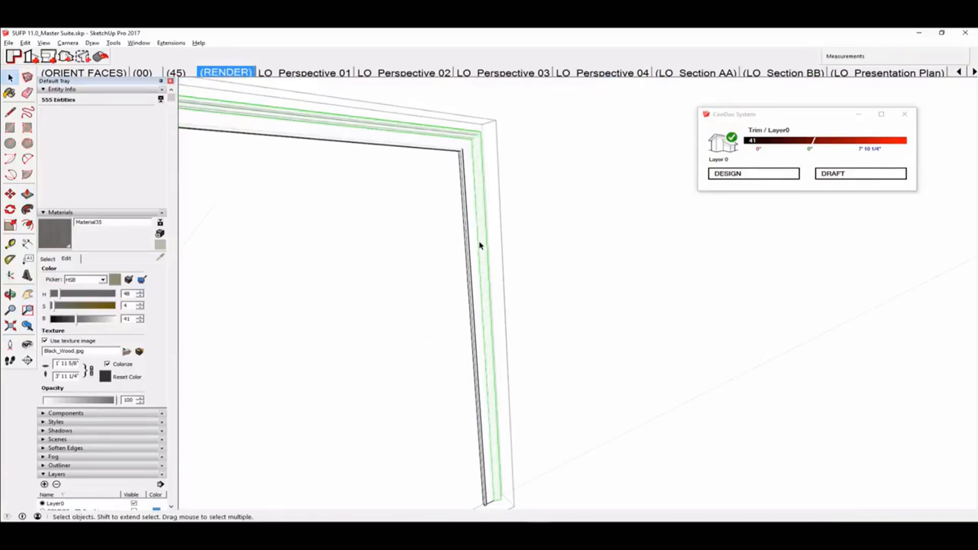
{"action": "middle_click_drag", "start_coordinate": [482, 245], "coordinate": [492, 224], "text": "shift"}
{"action": "scroll", "coordinate": [487, 209], "scroll_direction": "down", "scroll_amount": 2}
{"action": "left_click_drag", "start_coordinate": [458, 122], "coordinate": [647, 504]}
{"action": "key", "text": "m"}
{"action": "left_click", "coordinate": [632, 434]}
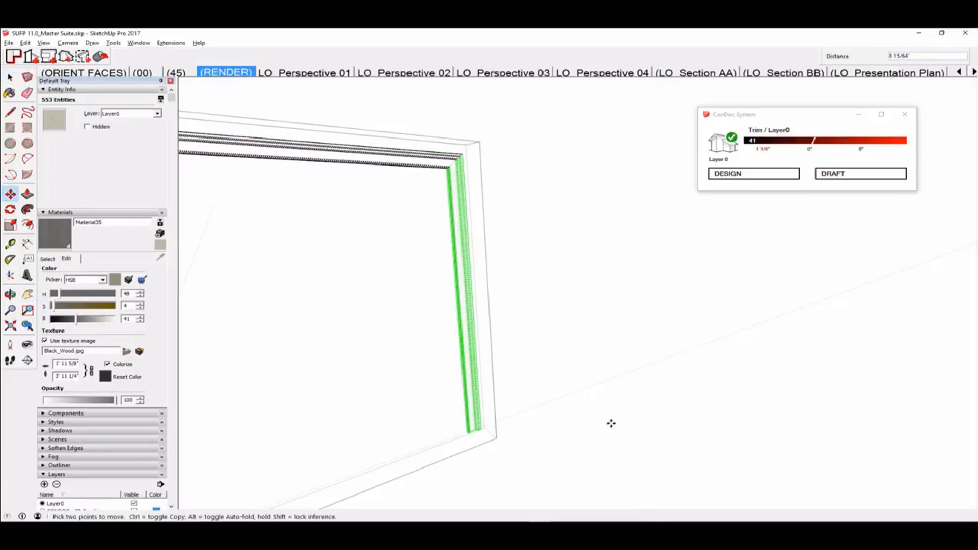
{"action": "left_click", "coordinate": [612, 424]}
{"action": "key", "text": "space"}
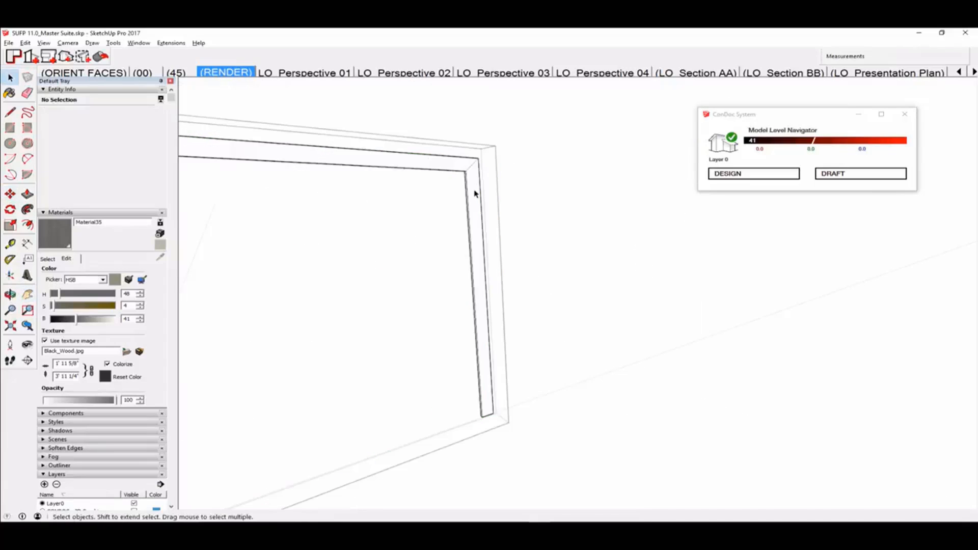
Move the vertical side of the doorway's inner jamb to line up with the relocated casing leg
{"action": "left_click_drag", "start_coordinate": [440, 125], "coordinate": [622, 480]}
{"action": "key", "text": "m"}
{"action": "left_click", "coordinate": [636, 445]}
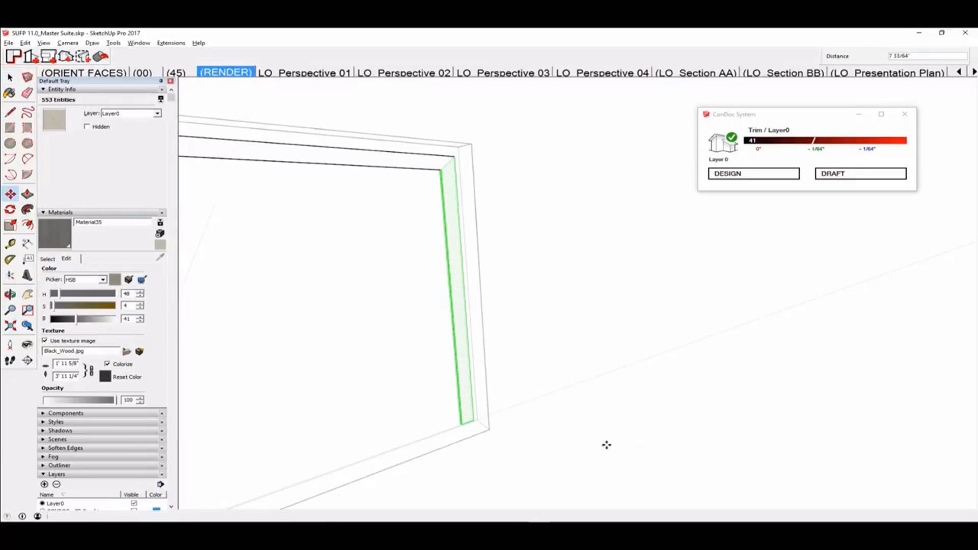
{"action": "left_click", "coordinate": [598, 434]}
{"action": "key", "text": "space"}
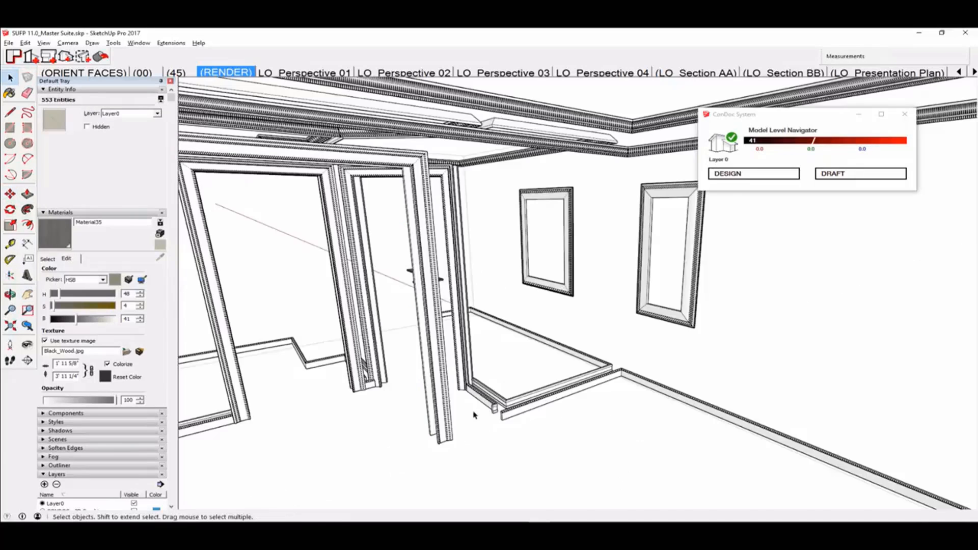
Extend the baseboard's end face toward the narrowed doorway with Push/Pull, repeating the wall's 1' 6" distance
{"action": "scroll", "coordinate": [474, 415], "scroll_direction": "up", "scroll_amount": 8}
{"action": "left_click", "coordinate": [498, 421]}
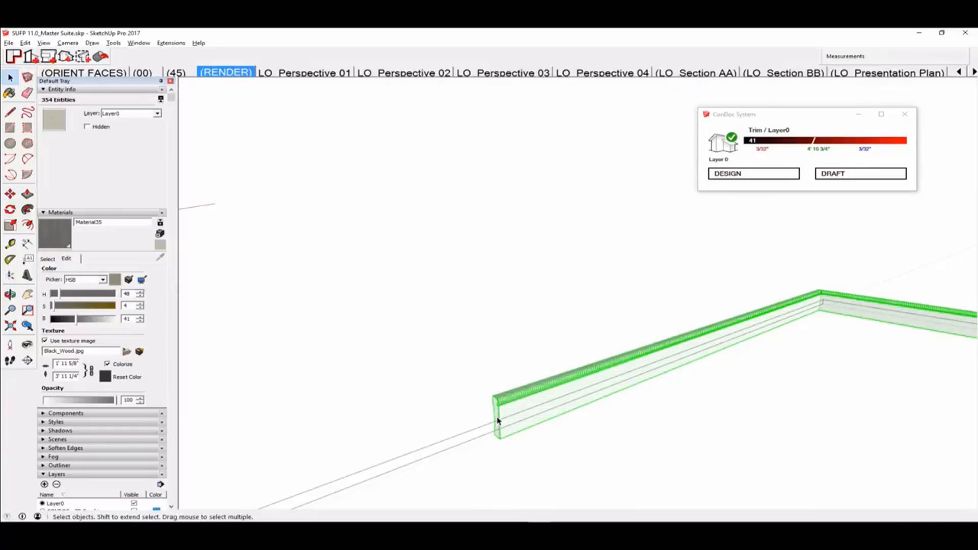
{"action": "key", "text": "p"}
{"action": "double_click", "coordinate": [497, 412]}
{"action": "key", "text": "space"}
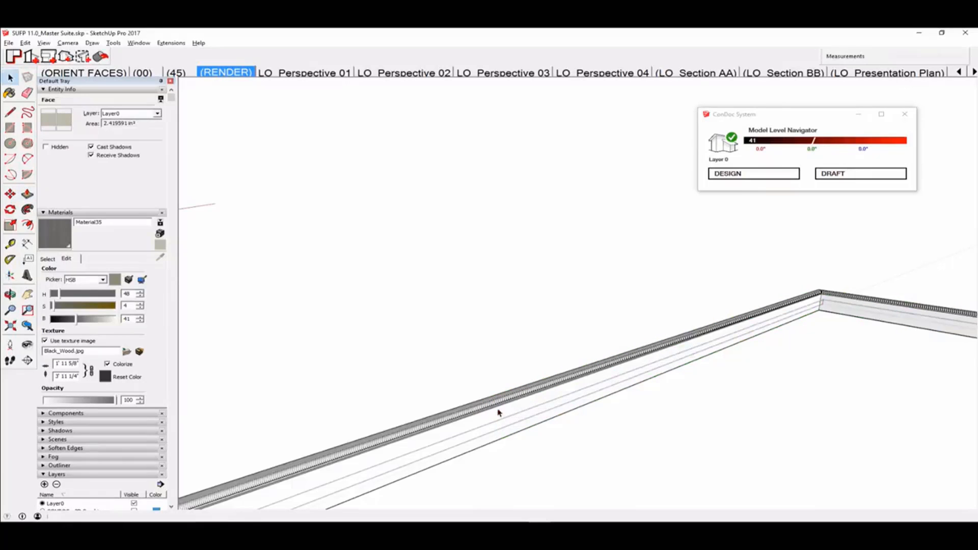
Push/pull the end face of the trim piece, finish editing the trim group, and return to a walk view of the bedroom
{"action": "triple_click", "coordinate": [467, 395]}
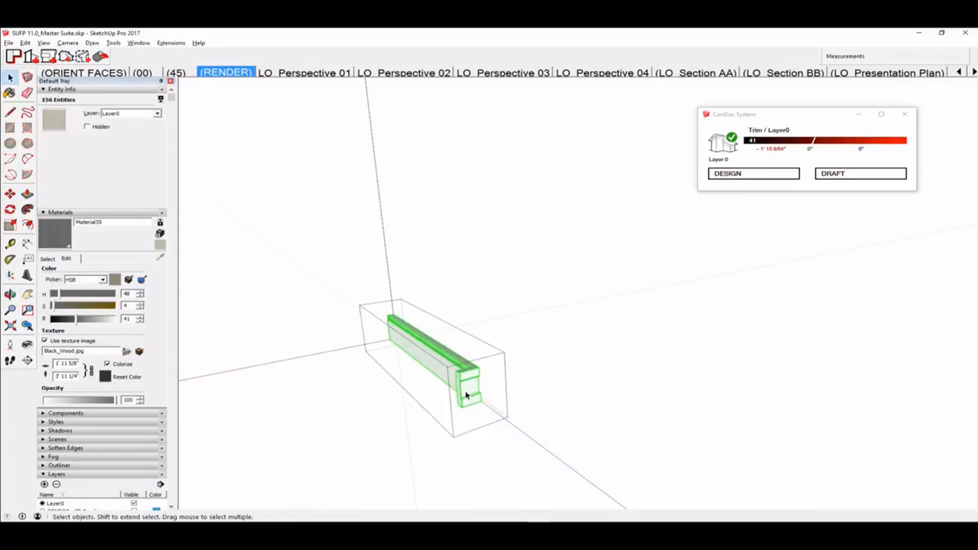
{"action": "key", "text": "p"}
{"action": "double_click", "coordinate": [466, 395]}
{"action": "scroll", "coordinate": [466, 395], "scroll_direction": "down", "scroll_amount": 3}
{"action": "mouse_move", "coordinate": [466, 396]}
{"action": "middle_mouse_down", "text": "shift"}
{"action": "mouse_move", "coordinate": [486, 374]}
{"action": "mouse_move", "coordinate": [646, 403]}
{"action": "mouse_move", "coordinate": [687, 391]}
{"action": "mouse_move", "coordinate": [744, 404]}
{"action": "mouse_move", "coordinate": [657, 305]}
{"action": "mouse_move", "coordinate": [675, 375]}
{"action": "mouse_move", "coordinate": [457, 357]}
{"action": "mouse_move", "coordinate": [635, 317]}
{"action": "middle_mouse_up", "text": "shift"}
{"action": "key", "text": "space"}
{"action": "key", "text": "Escape"}
{"action": "key", "text": "Escape"}
{"action": "key", "text": "w"}
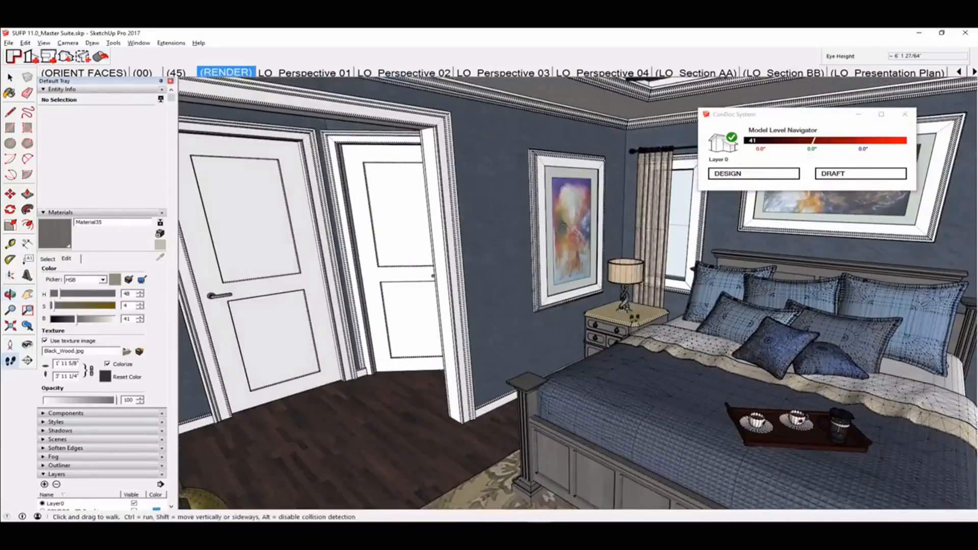
Sample the curtain's "grey" material and match its colour to the blue pillow on the bed
{"action": "mouse_move", "coordinate": [721, 330]}
{"action": "middle_mouse_down"}
{"action": "mouse_move", "coordinate": [734, 365]}
{"action": "mouse_move", "coordinate": [703, 358]}
{"action": "middle_mouse_up"}
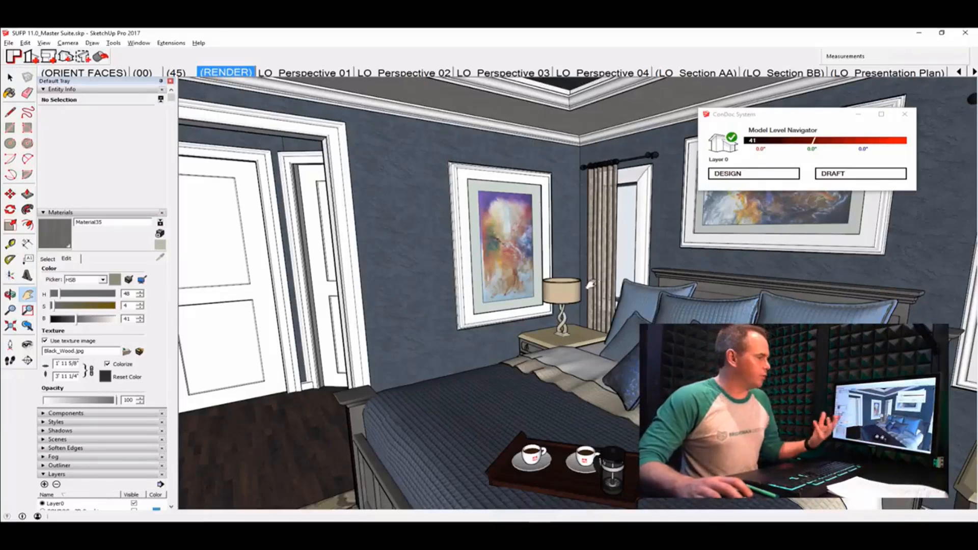
{"action": "scroll", "coordinate": [591, 283], "scroll_direction": "up", "scroll_amount": 5}
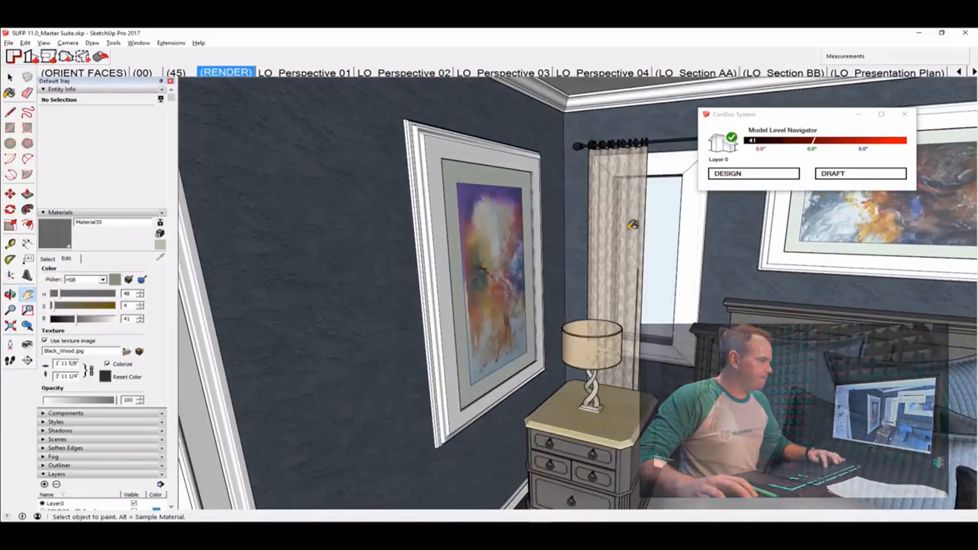
{"action": "left_click", "coordinate": [633, 224], "text": "alt"}
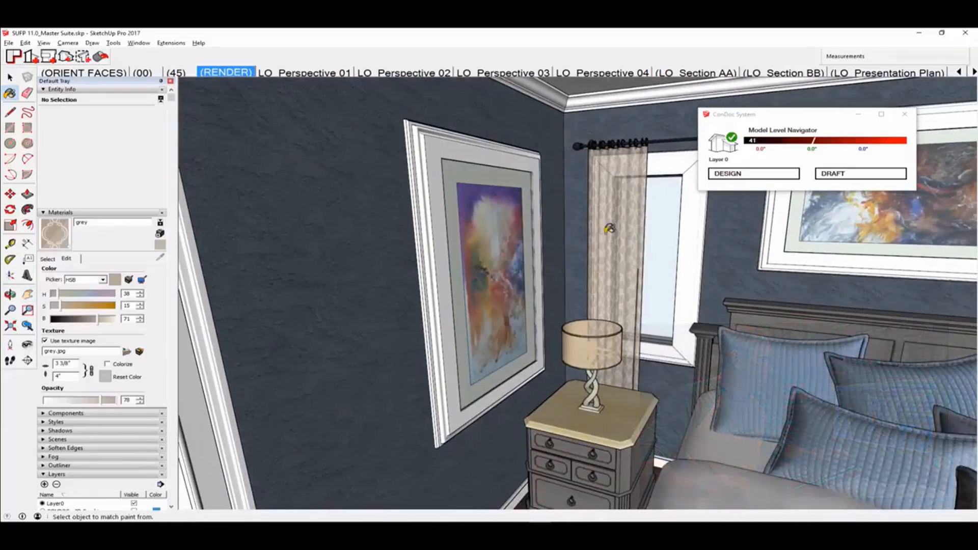
{"action": "left_click", "coordinate": [141, 281]}
{"action": "left_click", "coordinate": [791, 370]}
Sample the nightstand top's wood material and match its colour to the grey drawer fronts
{"action": "mouse_move", "coordinate": [754, 434]}
{"action": "middle_mouse_down"}
{"action": "mouse_move", "coordinate": [641, 336]}
{"action": "mouse_move", "coordinate": [515, 357]}
{"action": "middle_mouse_up"}
{"action": "scroll", "coordinate": [430, 382], "scroll_direction": "up", "scroll_amount": 4}
{"action": "middle_click_drag", "start_coordinate": [431, 382], "coordinate": [500, 366], "text": "shift"}
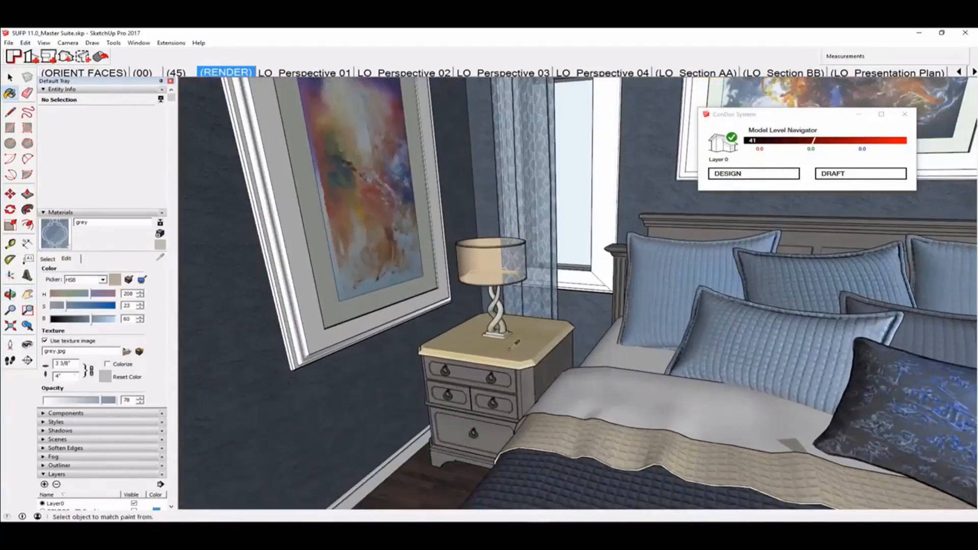
{"action": "left_click", "coordinate": [509, 350]}
{"action": "left_click", "coordinate": [129, 280]}
{"action": "left_click", "coordinate": [472, 428]}
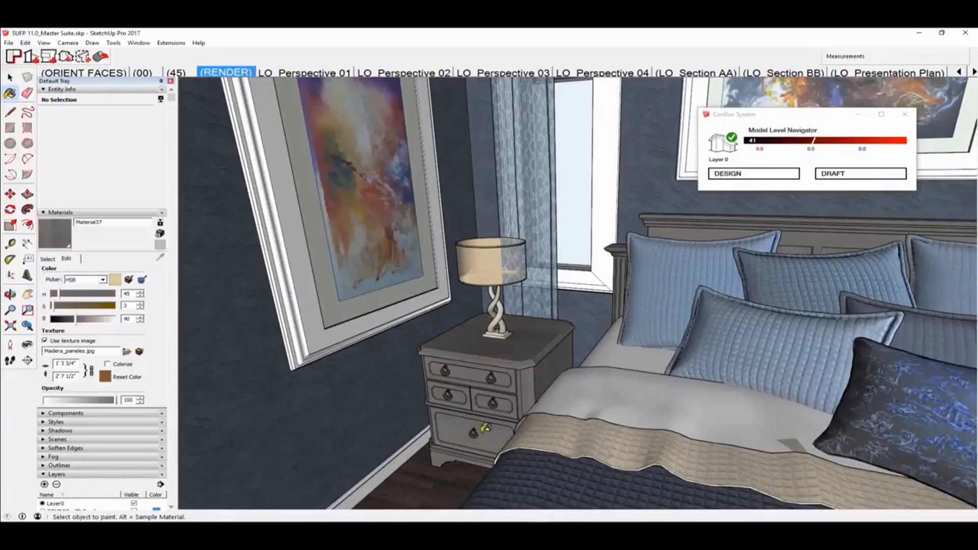
Move the yellow abstract painting about 1' 2 1/2" along its wall toward the headboard
{"action": "mouse_move", "coordinate": [472, 428]}
{"action": "middle_mouse_down"}
{"action": "mouse_move", "coordinate": [352, 408]}
{"action": "mouse_move", "coordinate": [446, 343]}
{"action": "middle_mouse_up"}
{"action": "left_click_drag", "start_coordinate": [614, 323], "coordinate": [544, 323]}
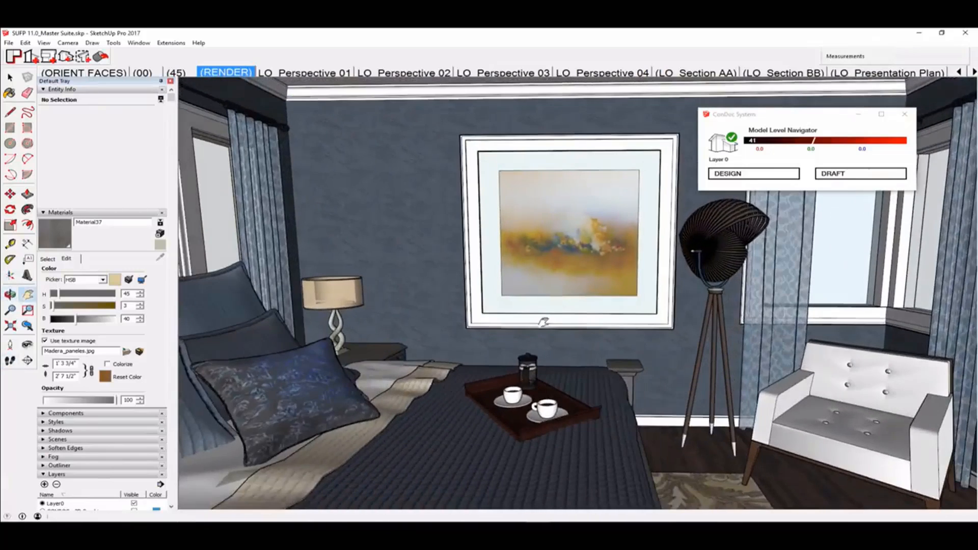
{"action": "key", "text": "space"}
{"action": "left_click", "coordinate": [556, 297]}
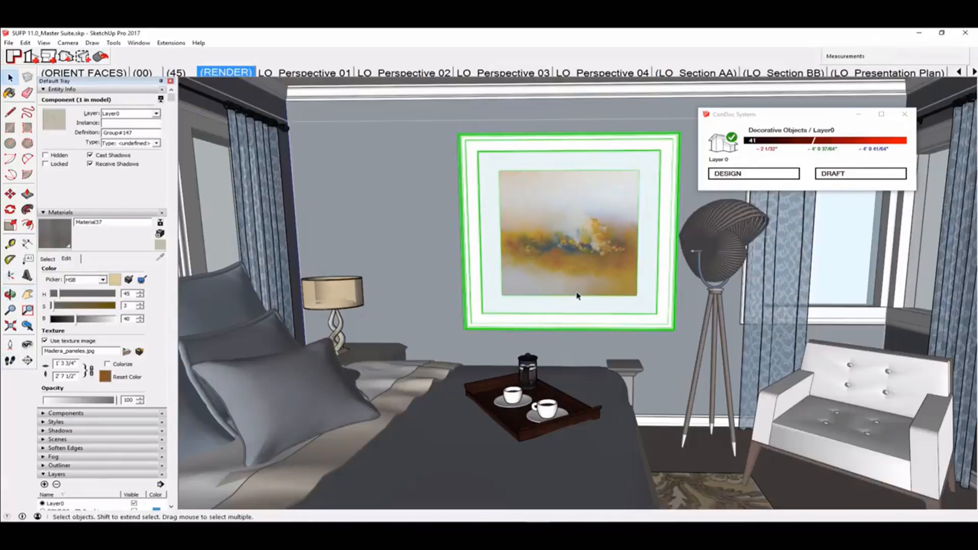
{"action": "key", "text": "m"}
{"action": "left_click_drag", "start_coordinate": [578, 287], "coordinate": [527, 290]}
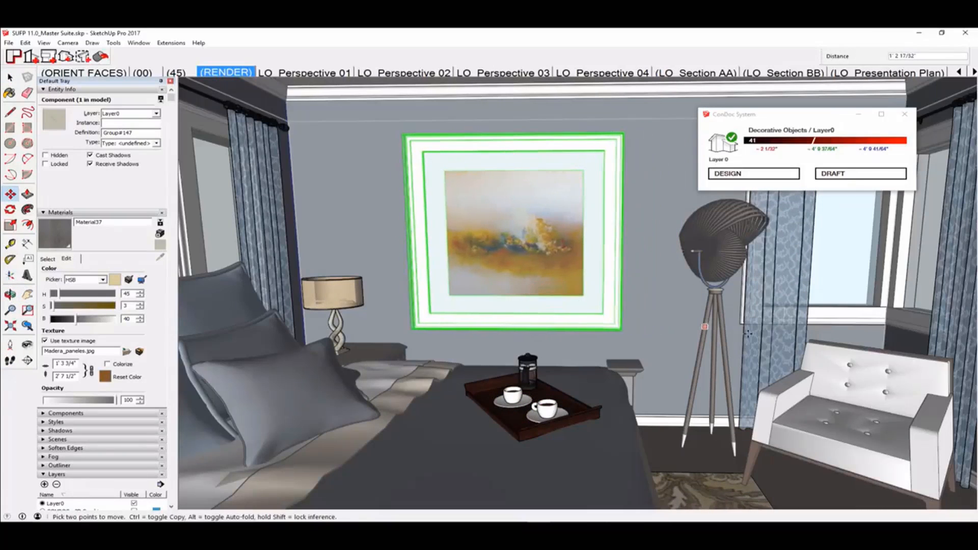
Move the multicoloured painting beside the doorway along its wall
{"action": "middle_click_drag", "start_coordinate": [706, 326], "coordinate": [495, 280]}
{"action": "left_click_drag", "start_coordinate": [494, 280], "coordinate": [428, 282]}
{"action": "middle_click_drag", "start_coordinate": [452, 345], "coordinate": [774, 379]}
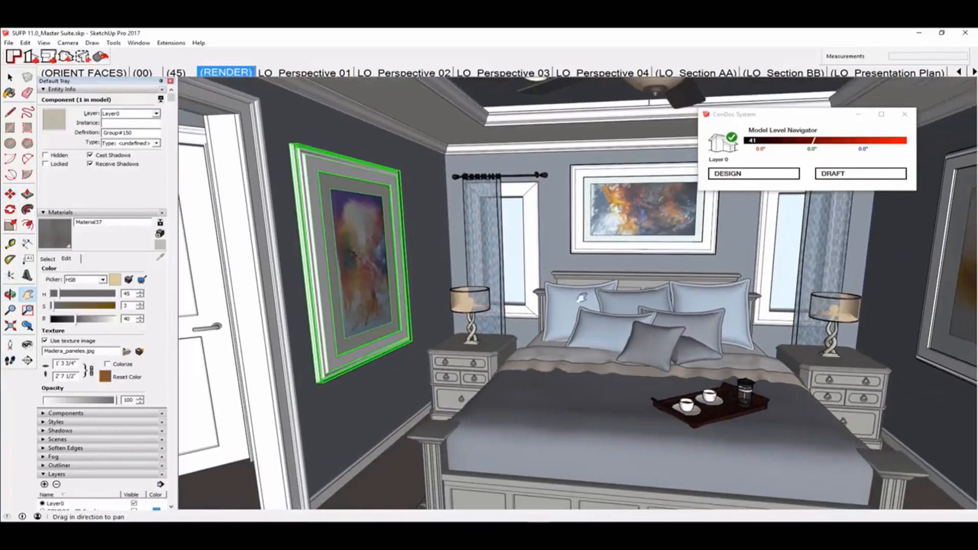
Save the SketchUp model and switch to Lumion
{"action": "left_click", "coordinate": [9, 43]}
{"action": "mouse_move", "coordinate": [25, 43]}
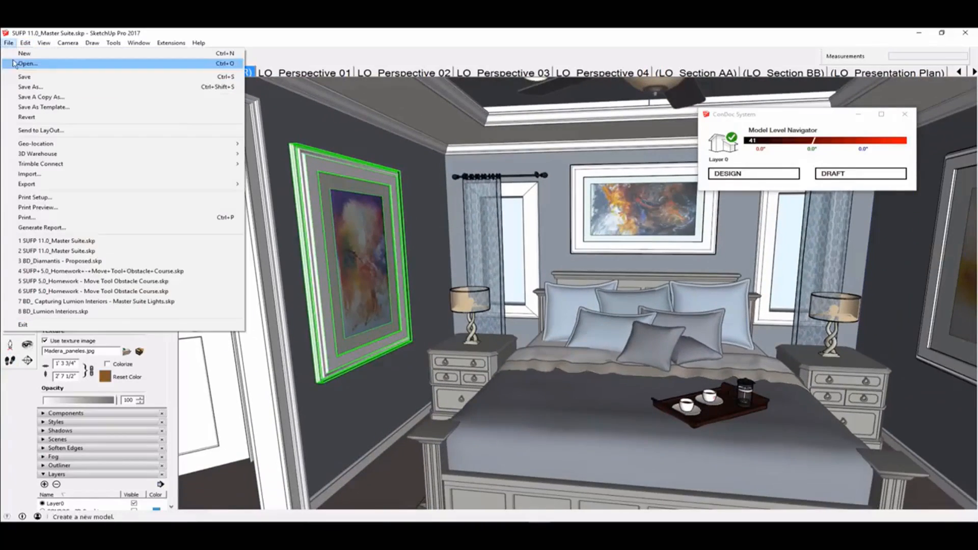
{"action": "left_click", "coordinate": [23, 77]}
{"action": "key", "text": "alt+Tab"}
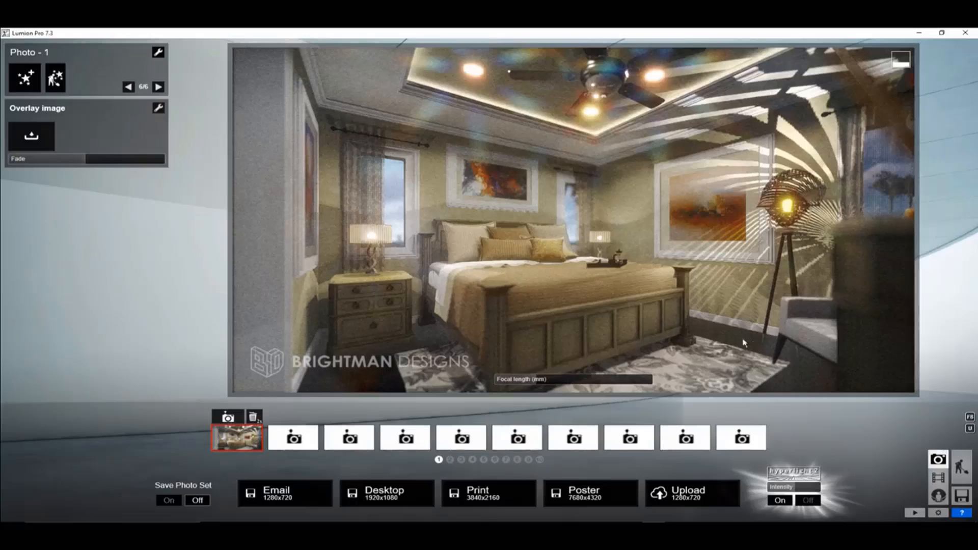
In build mode, edit the wall plaster material, reload the bedroom model with its blue and grey finishes, and accept the changes
{"action": "left_click", "coordinate": [961, 468]}
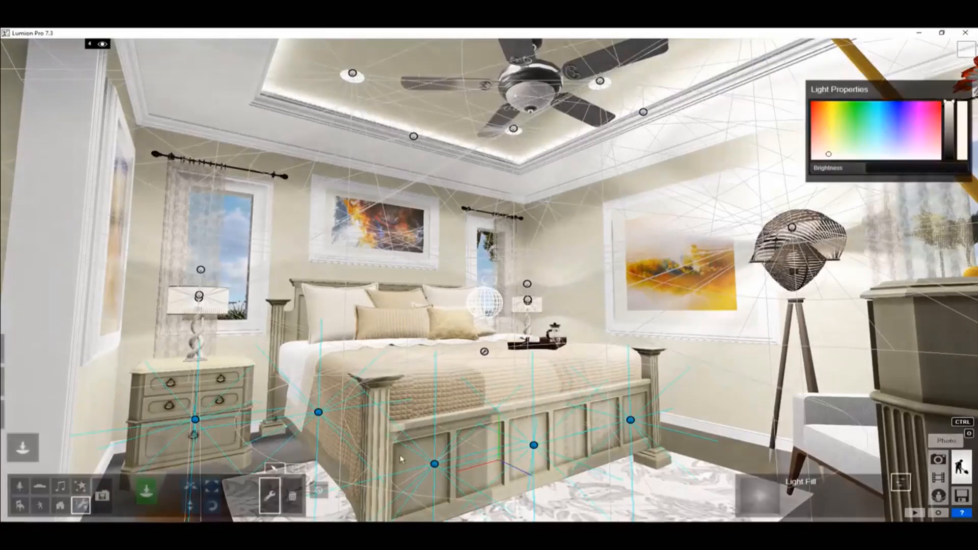
{"action": "left_click", "coordinate": [22, 414]}
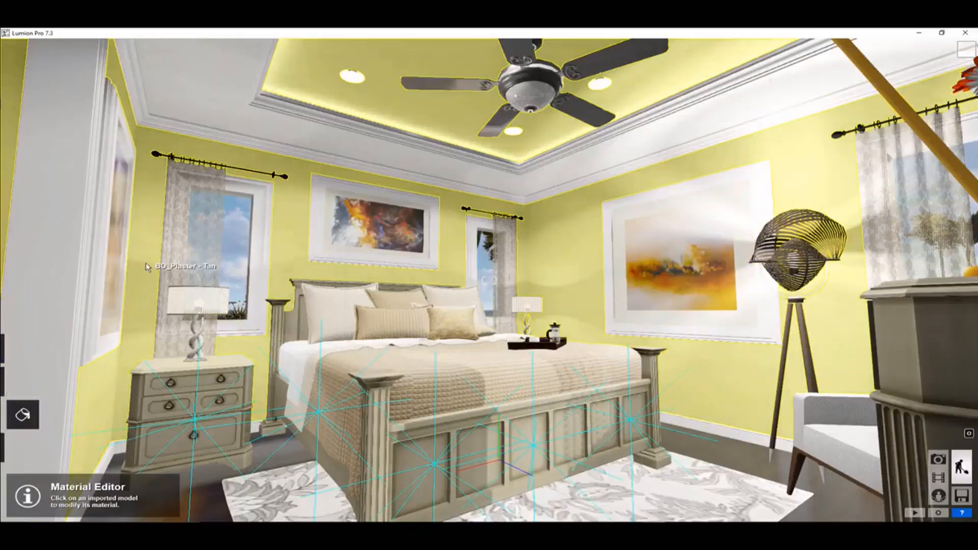
{"action": "left_click", "coordinate": [120, 301]}
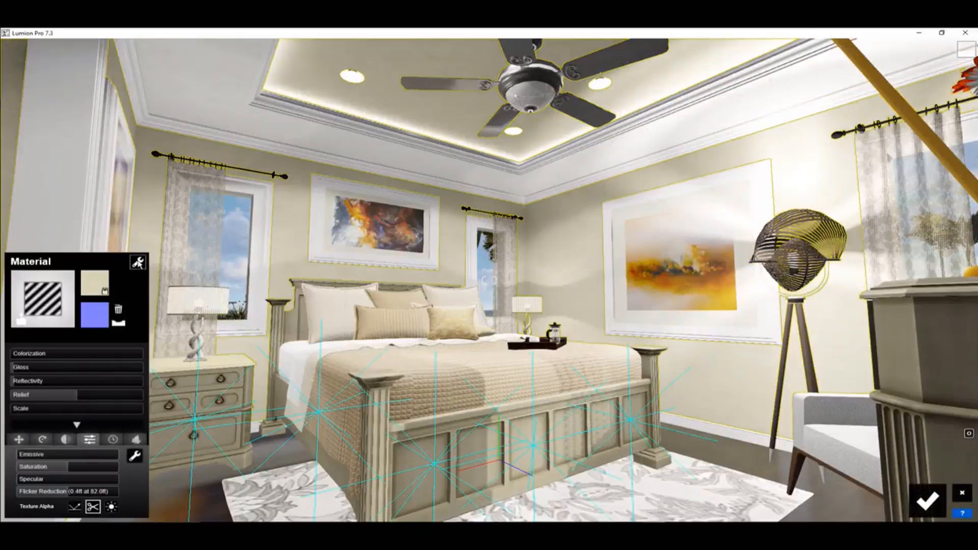
{"action": "left_click", "coordinate": [138, 263]}
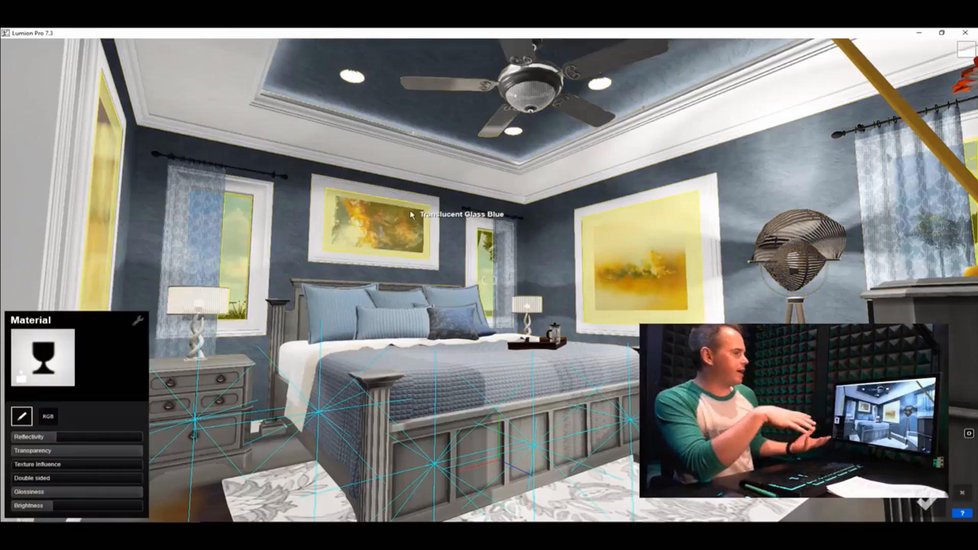
{"action": "left_click", "coordinate": [928, 504]}
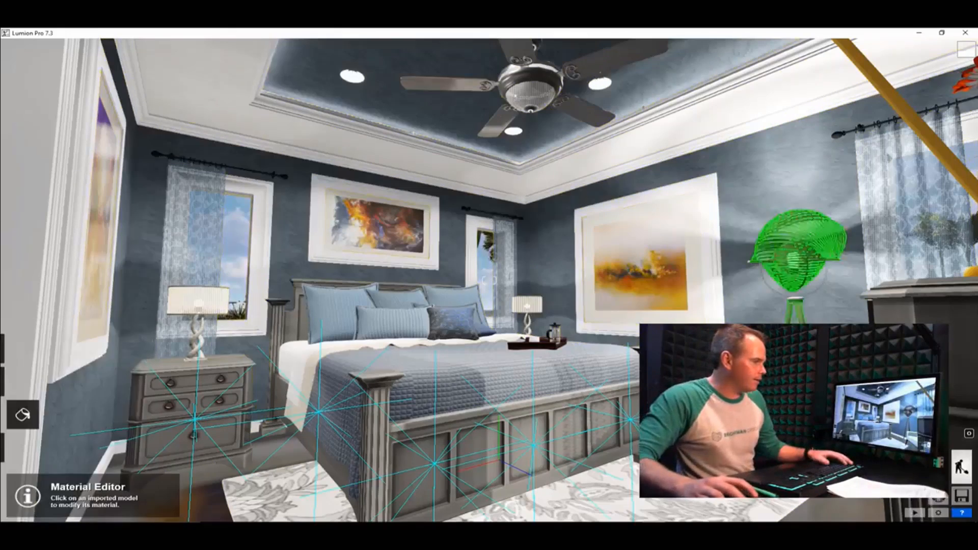
Examine the updated bedroom across the bed toward the floor lamp, dresser and television wall
{"action": "right_click_drag", "start_coordinate": [798, 254], "coordinate": [489, 280]}
{"action": "key", "text": "d"}
{"action": "key", "text": "s"}
{"action": "key", "text": "s"}
{"action": "key", "text": "a"}
{"action": "key", "text": "a"}
{"action": "key", "text": "a"}
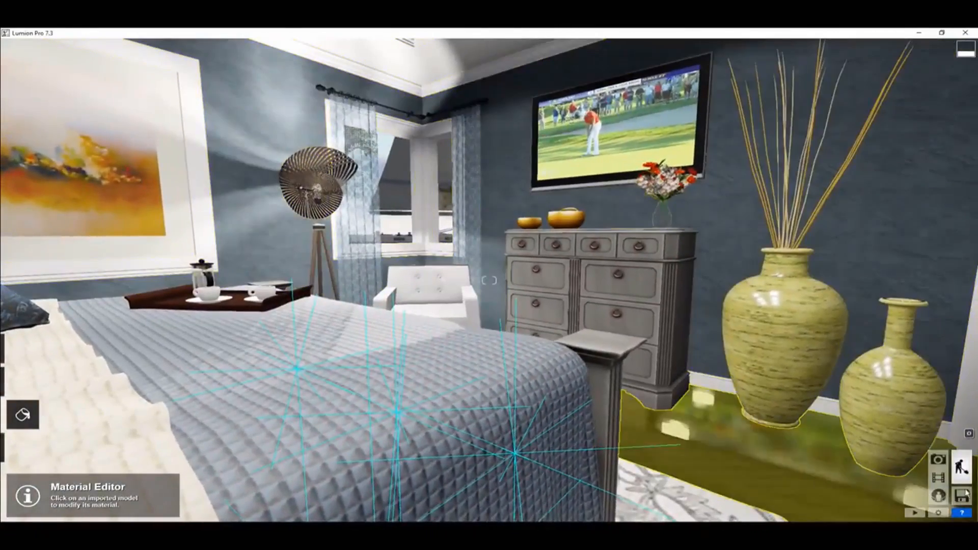
Switch to Photo mode, recall the first saved photo's camera view, and turn the camera toward the doorway
{"action": "left_click", "coordinate": [939, 459]}
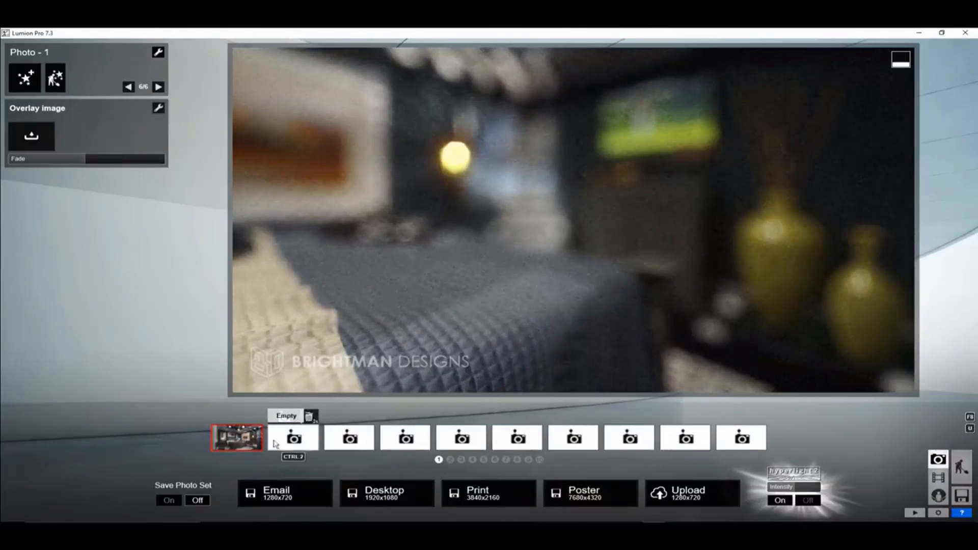
{"action": "left_click", "coordinate": [237, 438]}
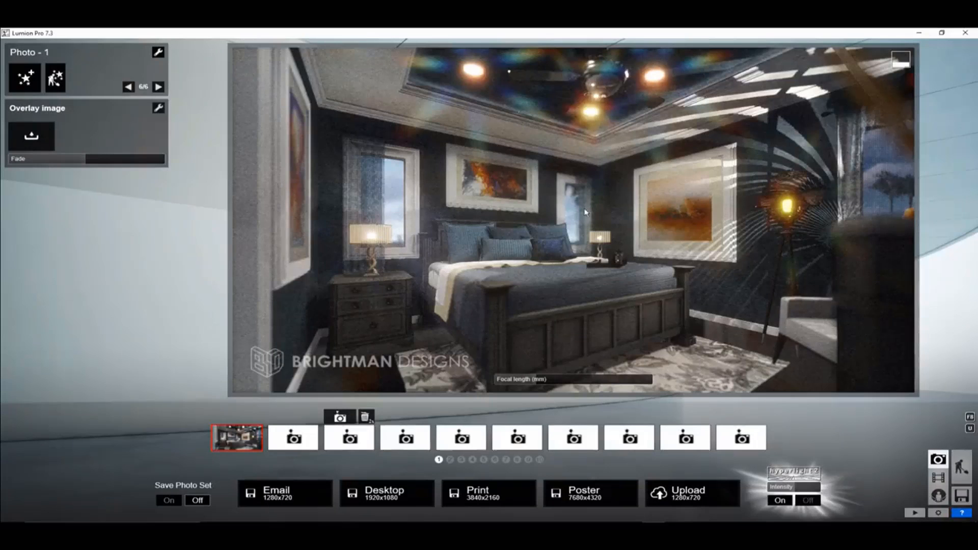
{"action": "right_click_drag", "start_coordinate": [553, 328], "coordinate": [449, 363]}
Save the first photo's effects as "BD_PhotoReal Interior" in the TEMP folder
{"action": "left_click", "coordinate": [164, 51]}
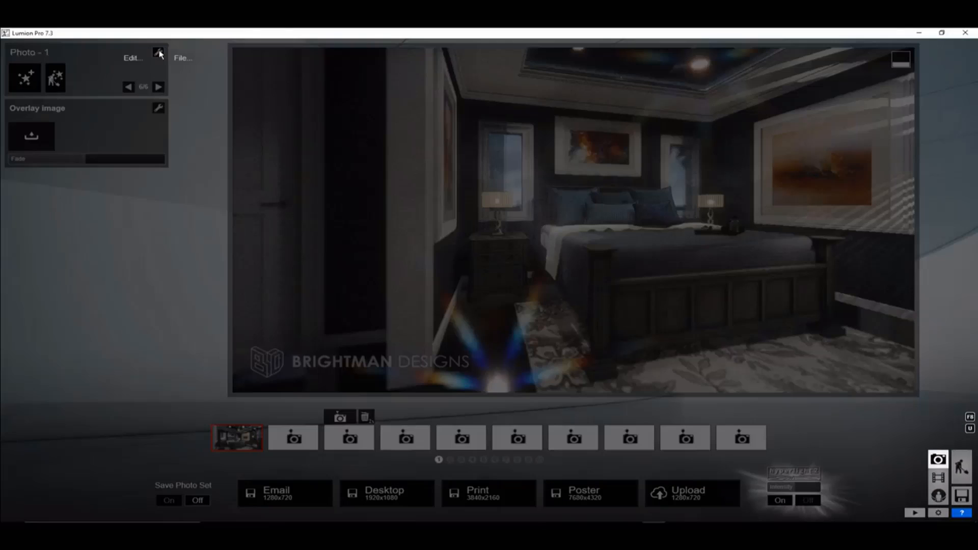
{"action": "left_click", "coordinate": [215, 69]}
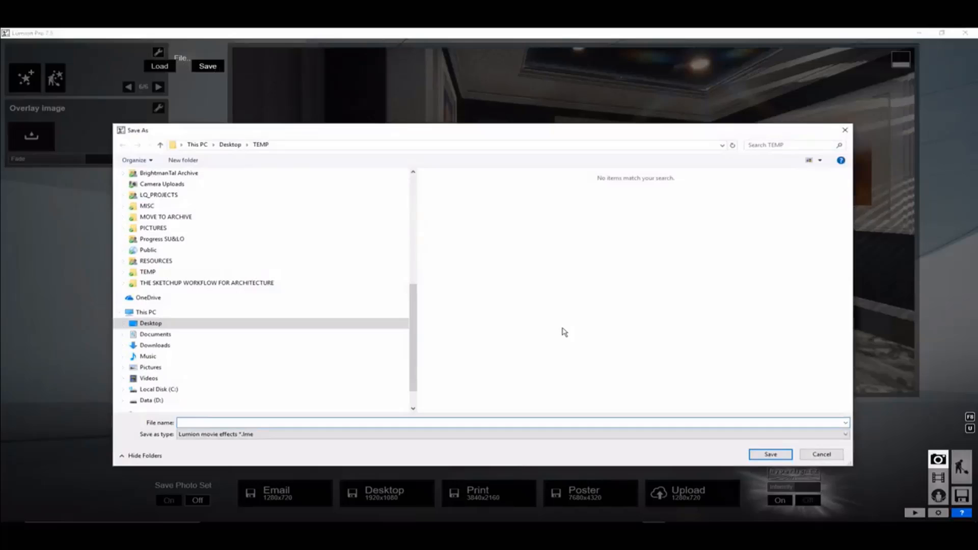
{"action": "type", "text": "BD"}
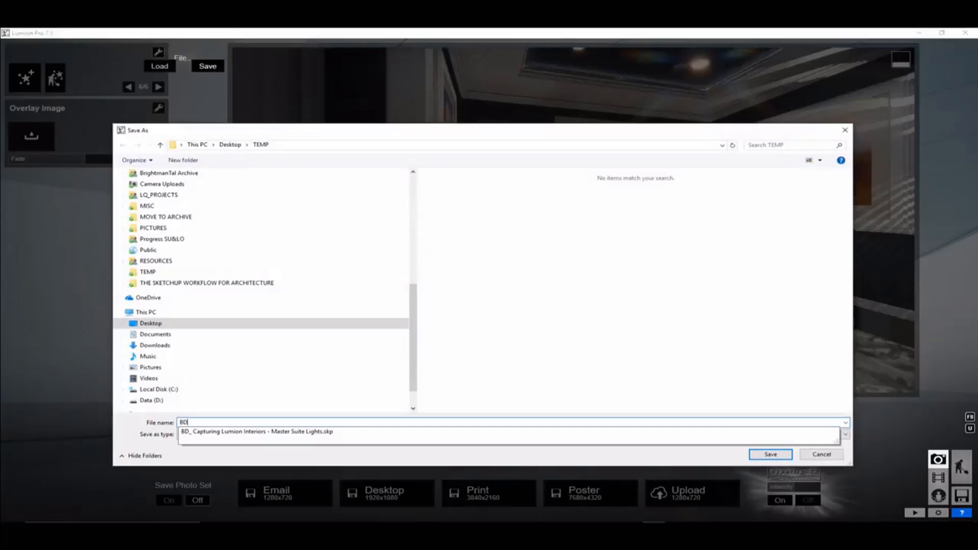
{"action": "type", "text": "_PhotoReal Inte"}
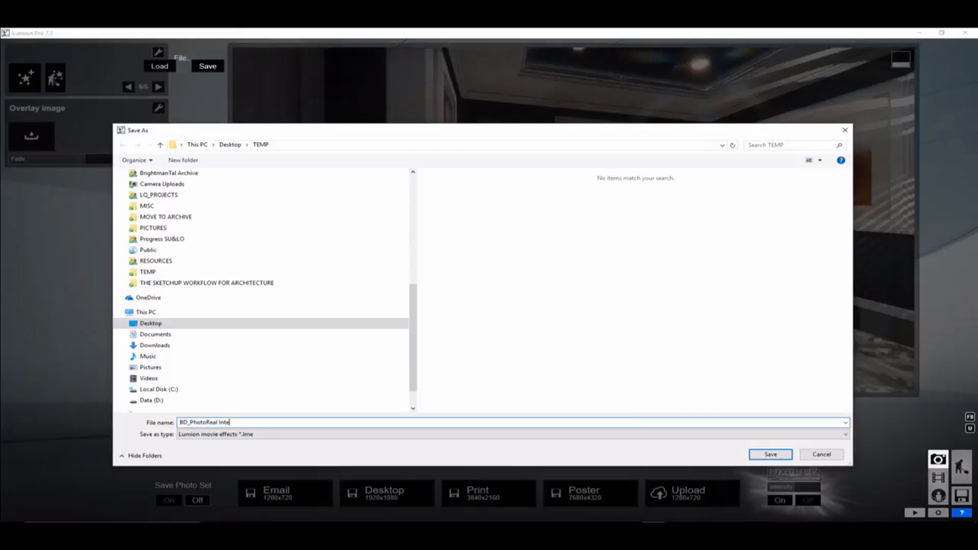
{"action": "type", "text": "rior"}
{"action": "key", "text": "Return"}
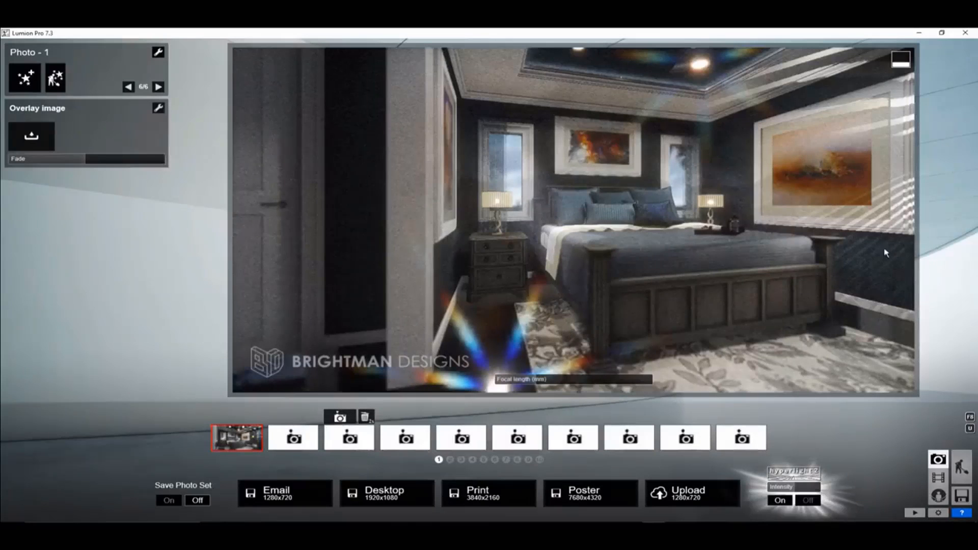
Reframe the camera on the bed from the floor lamp's corner and select the second photo slot
{"action": "key", "text": "d"}
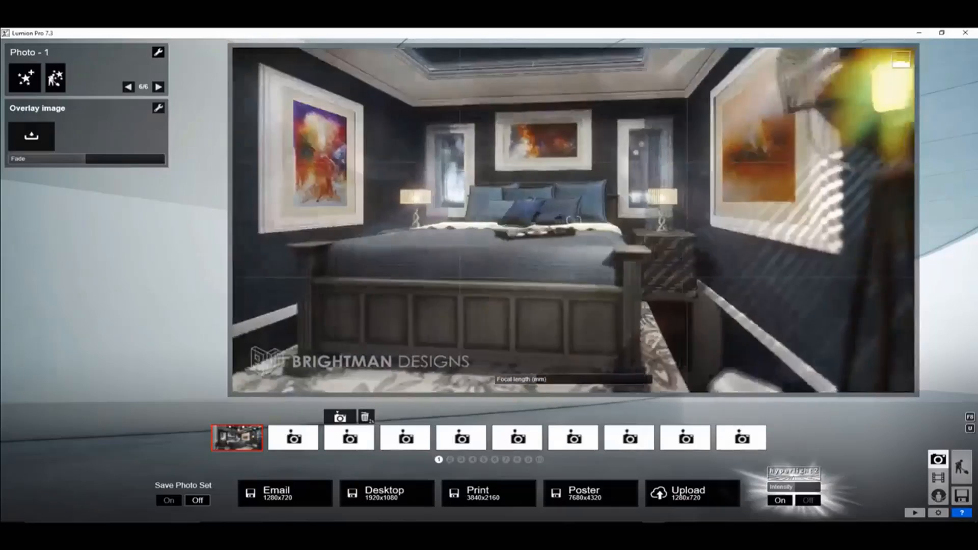
{"action": "key", "text": "a"}
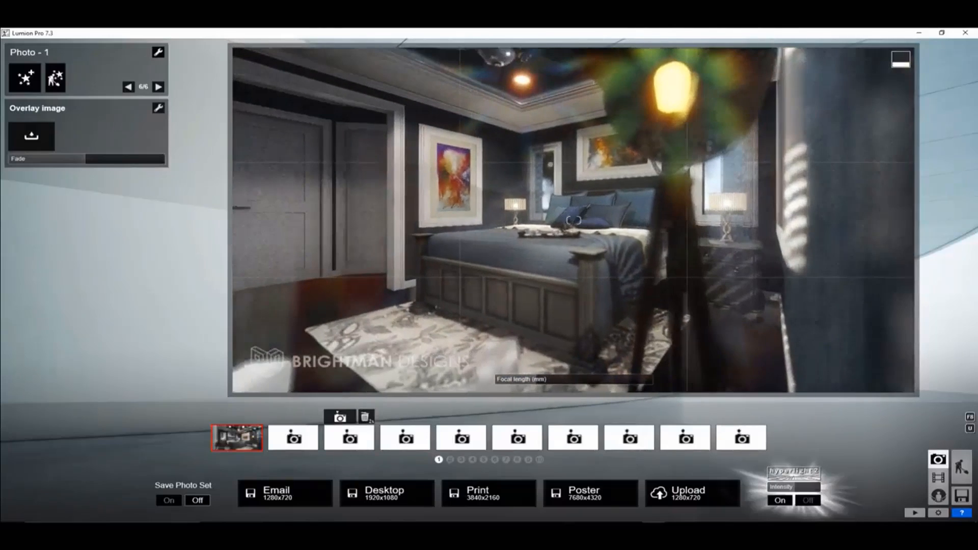
{"action": "key", "text": "a"}
{"action": "key", "text": "d"}
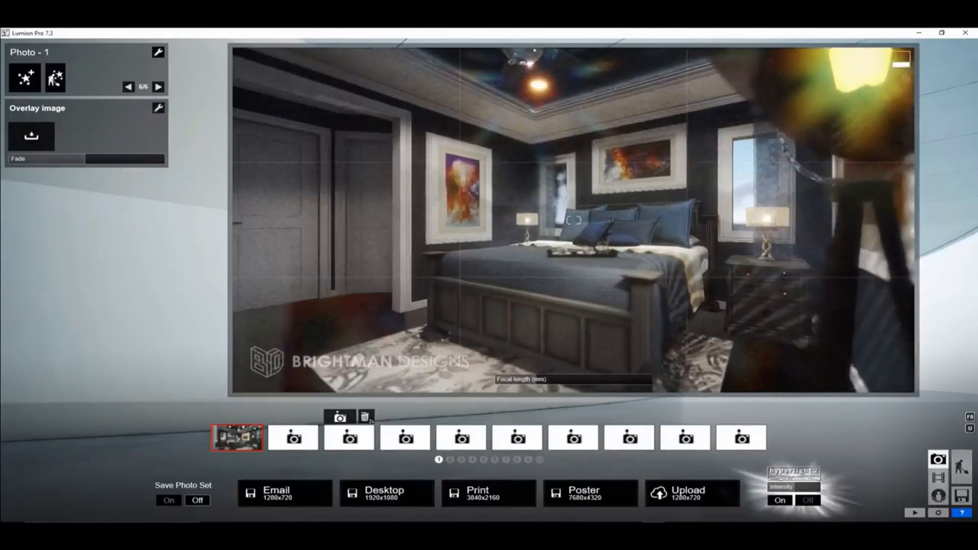
{"action": "left_click", "coordinate": [296, 439]}
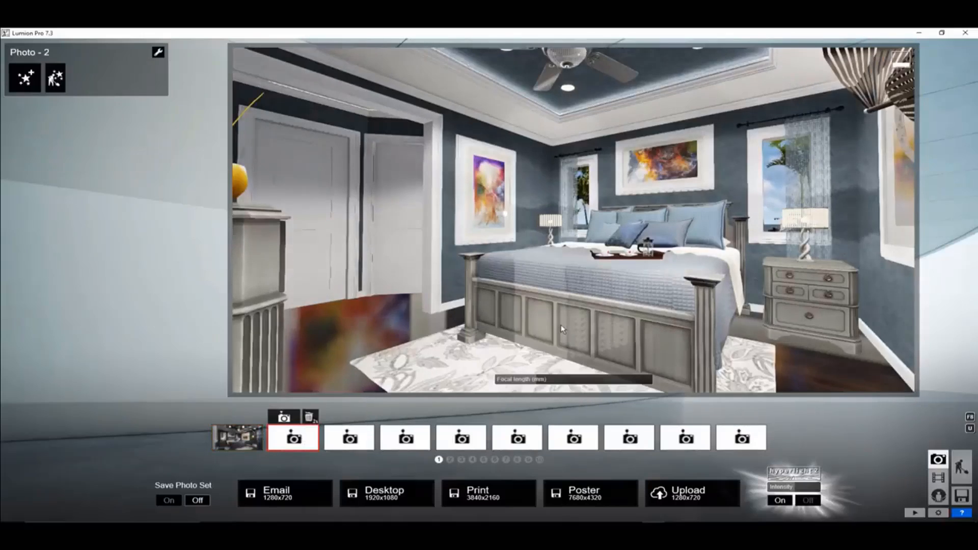
Load the effects file "BD_PhotoReal Interior.lme" into the second photo and look around the bedroom with it
{"action": "left_click", "coordinate": [159, 53]}
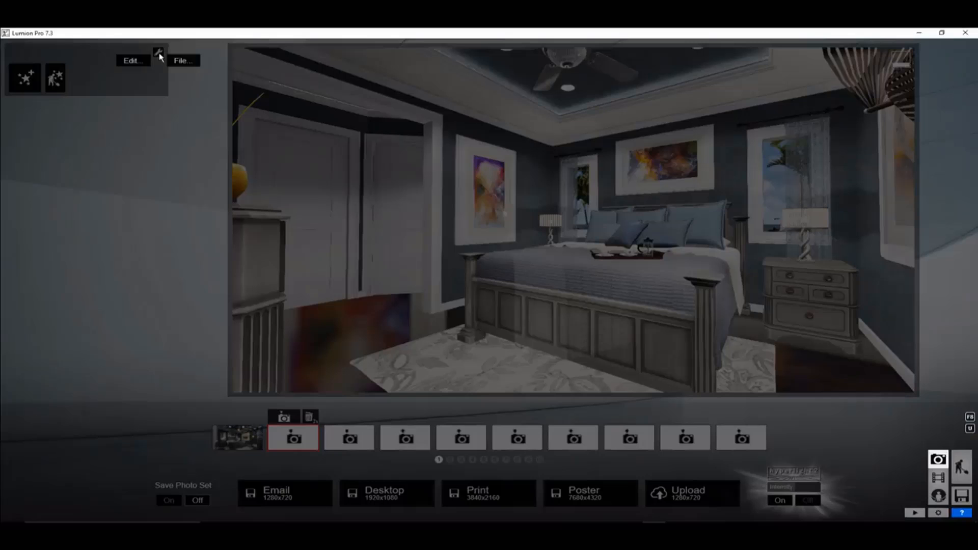
{"action": "left_click", "coordinate": [182, 61]}
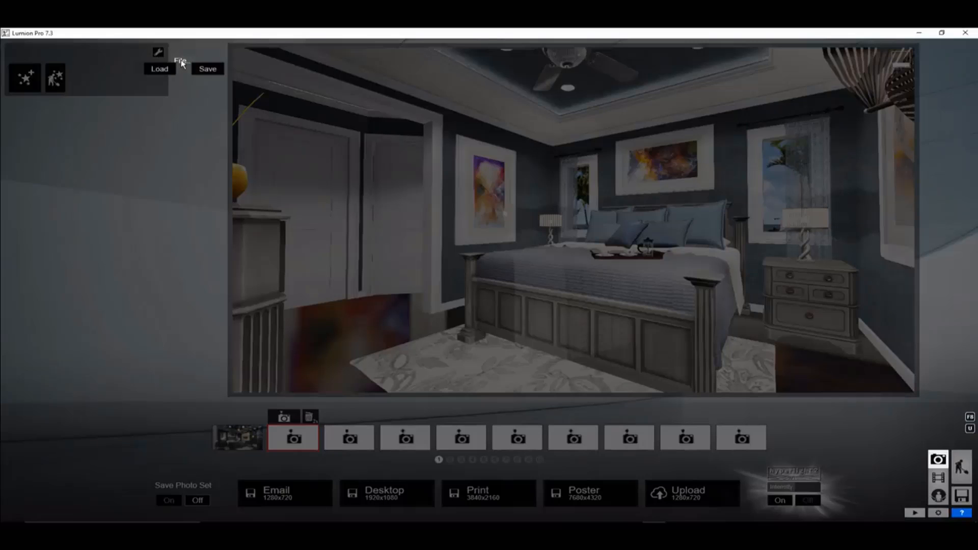
{"action": "left_click", "coordinate": [162, 69]}
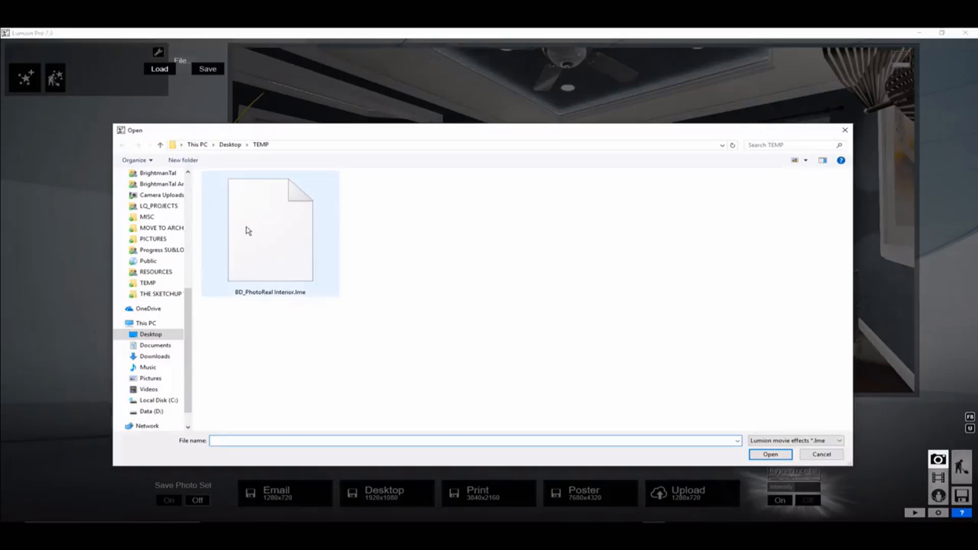
{"action": "double_click", "coordinate": [248, 231]}
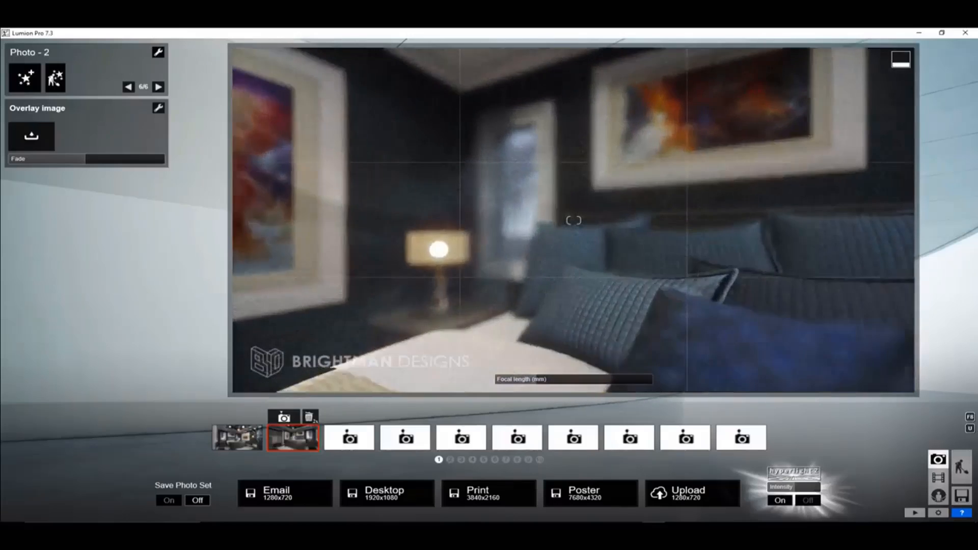
{"action": "right_click_drag", "start_coordinate": [459, 229], "coordinate": [601, 232]}
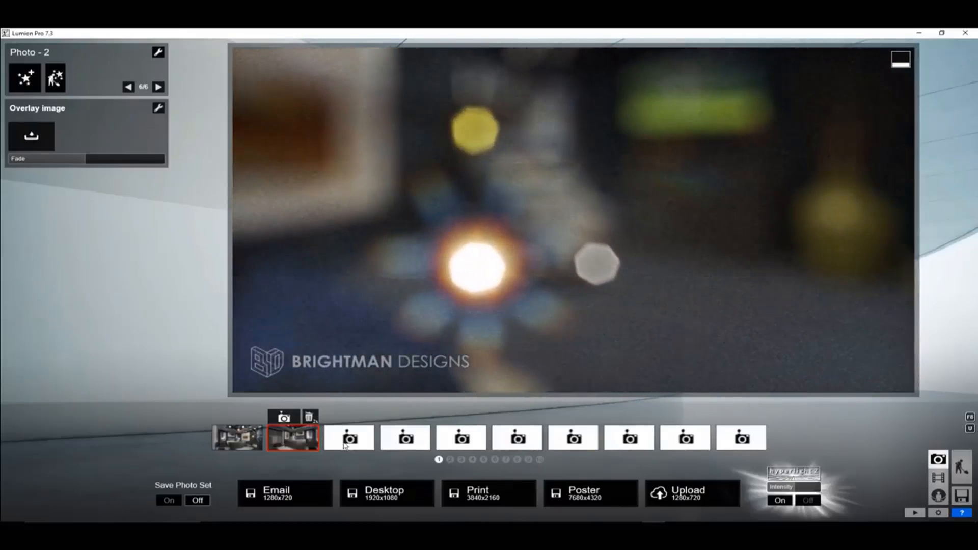
Select the third photo slot and reframe the camera across the bed toward the armchair, dresser, TV and tall yellow vase
{"action": "left_click", "coordinate": [349, 439]}
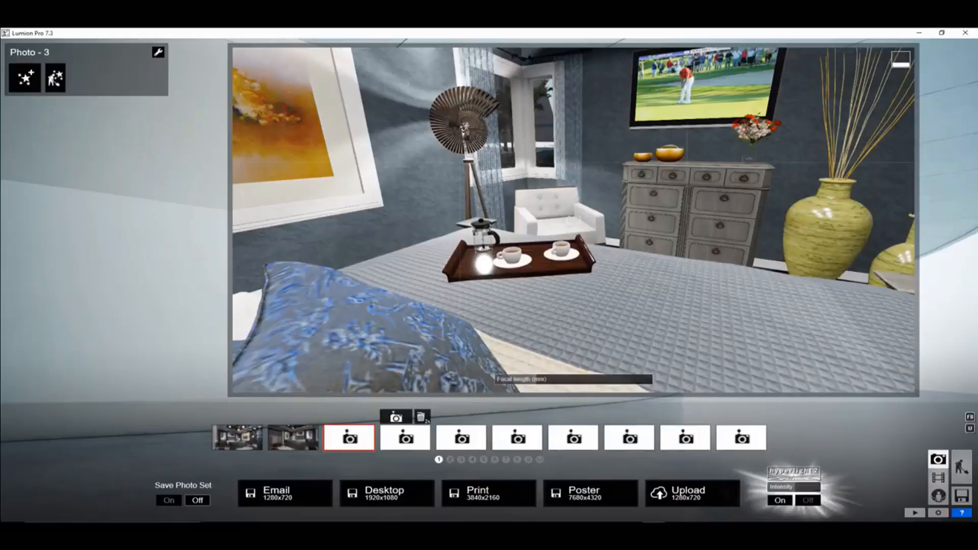
{"action": "key", "text": "d"}
{"action": "mouse_move", "coordinate": [472, 336]}
{"action": "right_mouse_down"}
{"action": "mouse_move", "coordinate": [477, 328]}
{"action": "mouse_move", "coordinate": [463, 318]}
{"action": "mouse_move", "coordinate": [420, 300]}
{"action": "mouse_move", "coordinate": [433, 298]}
{"action": "right_mouse_up"}
{"action": "key", "text": "e"}
{"action": "key", "text": "a"}
{"action": "key", "text": "a"}
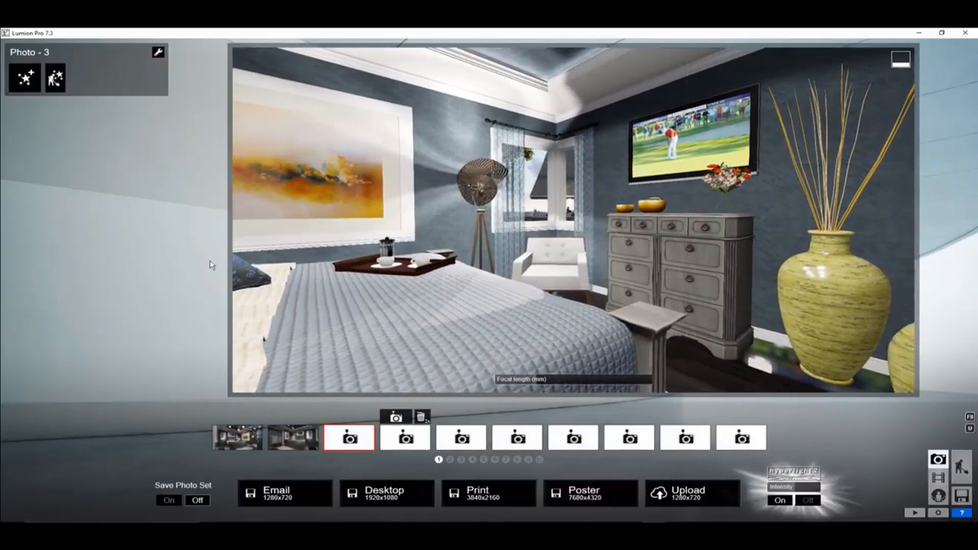
Load the saved "BD_PhotoReal Interior" effects file into the third photo
{"action": "left_click", "coordinate": [158, 53]}
{"action": "left_click", "coordinate": [184, 59]}
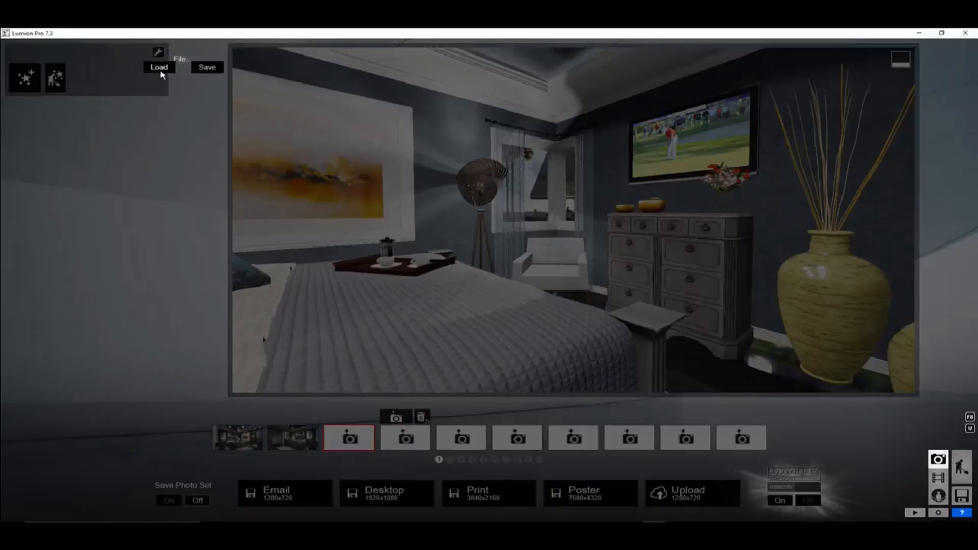
{"action": "left_click", "coordinate": [159, 65]}
{"action": "double_click", "coordinate": [299, 261]}
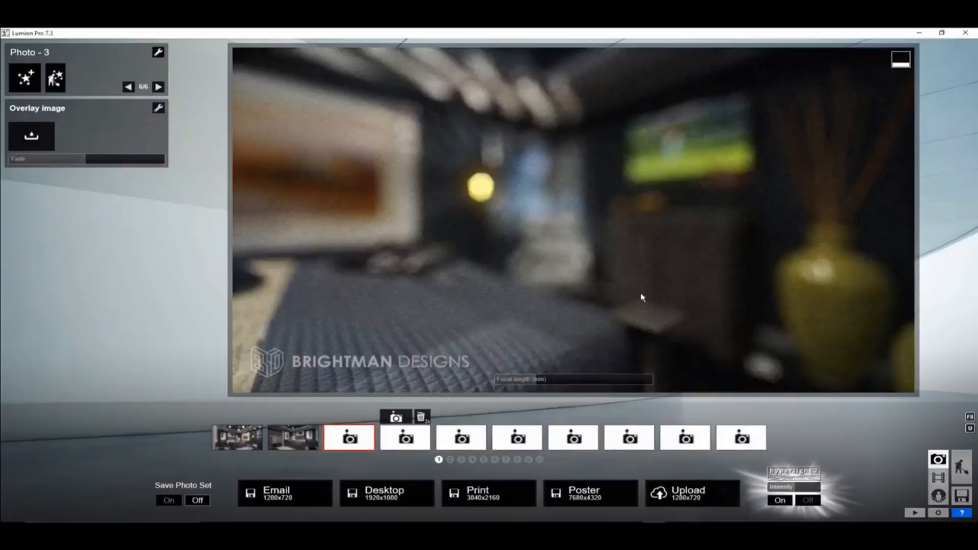
Set the Depth of Field focus on the tall vase's reeds and store the camera view in the third photo slot
{"action": "left_click", "coordinate": [128, 87]}
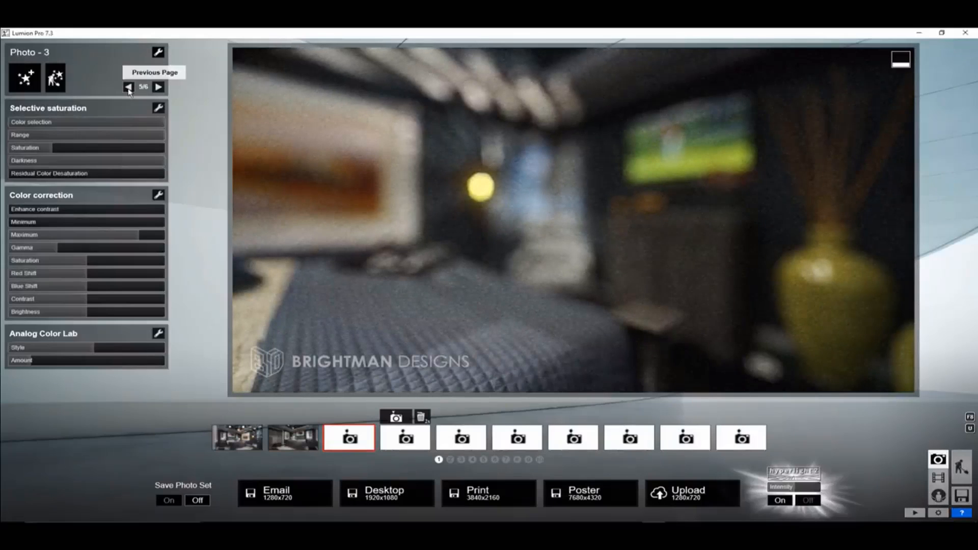
{"action": "left_click", "coordinate": [128, 89]}
{"action": "left_click", "coordinate": [29, 199]}
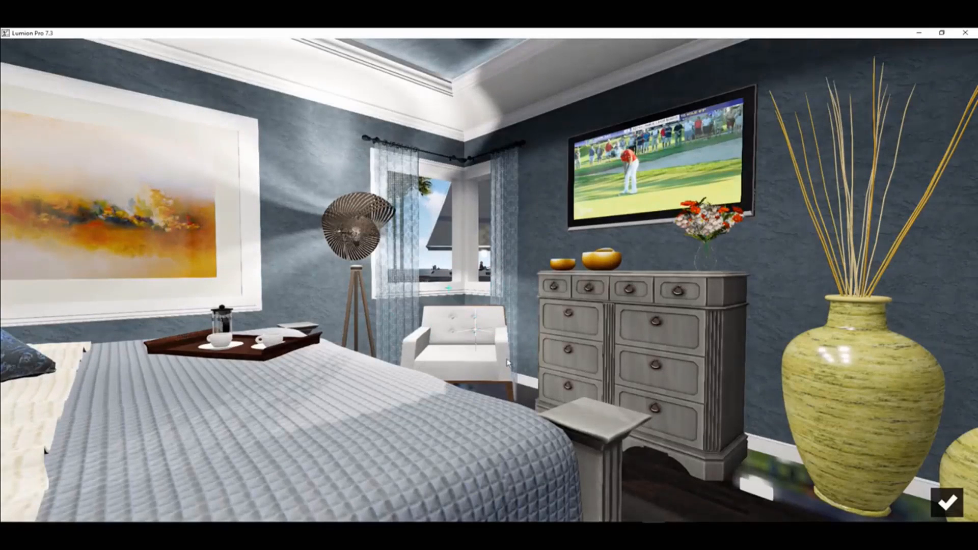
{"action": "left_click", "coordinate": [870, 187]}
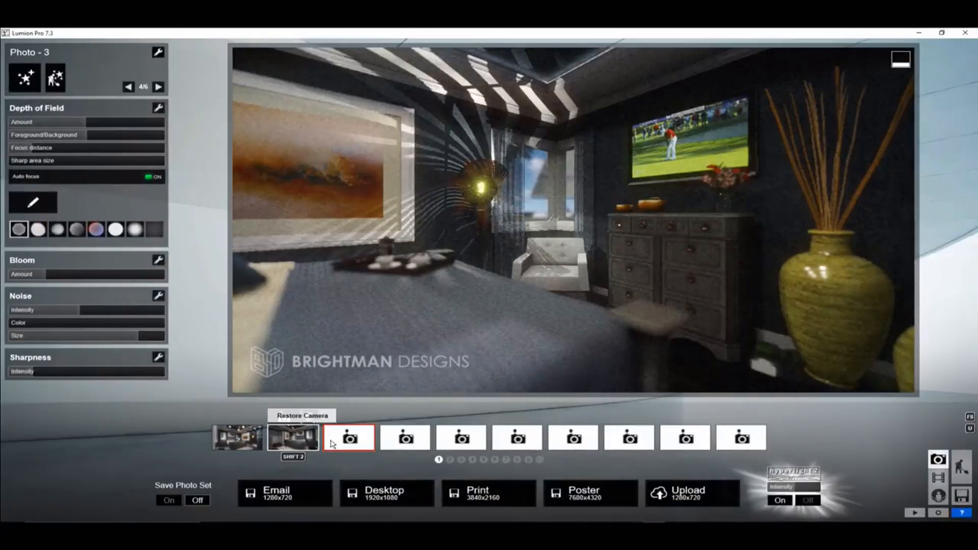
{"action": "left_click", "coordinate": [340, 417]}
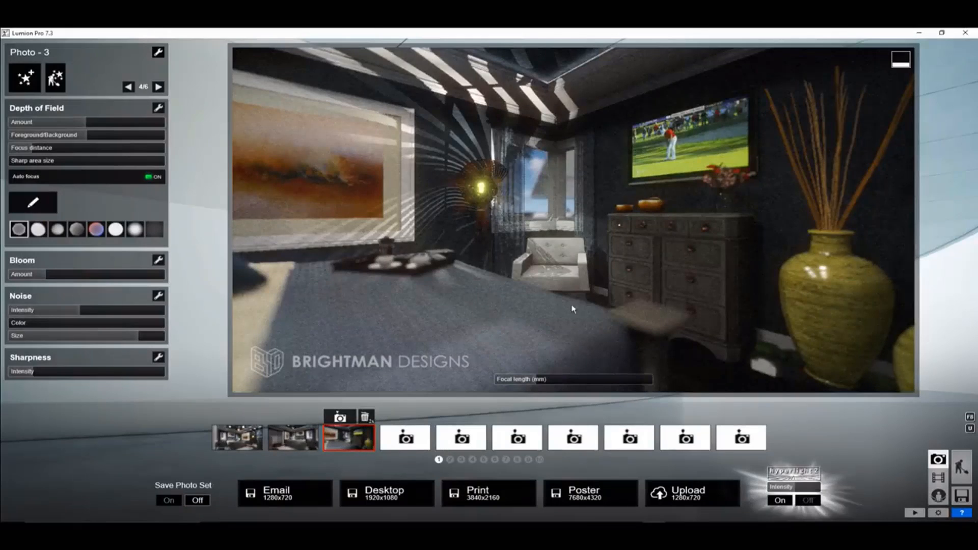
Check the first two photos, turn on Save Photo Set, and start rendering the set at Desktop size, 1920x1080
{"action": "left_click", "coordinate": [239, 438]}
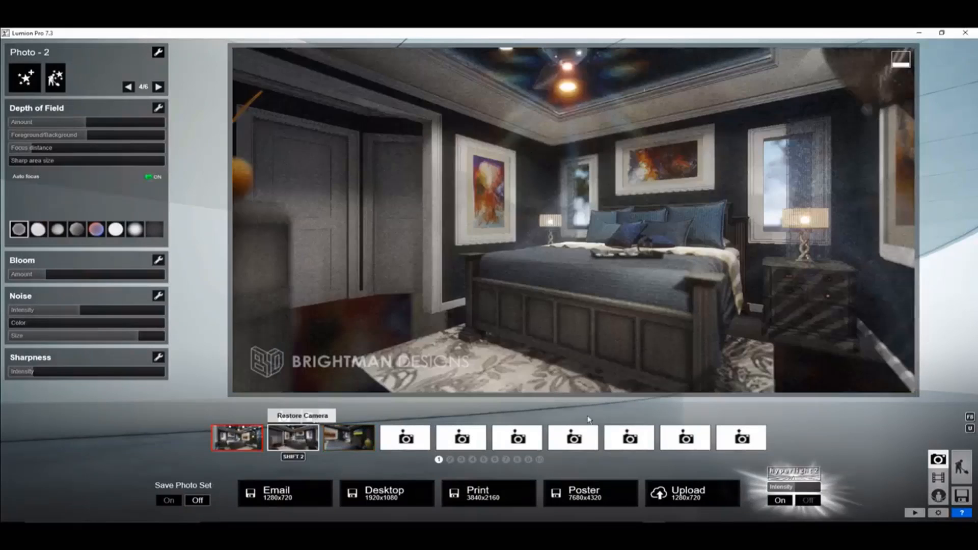
{"action": "left_click", "coordinate": [293, 438]}
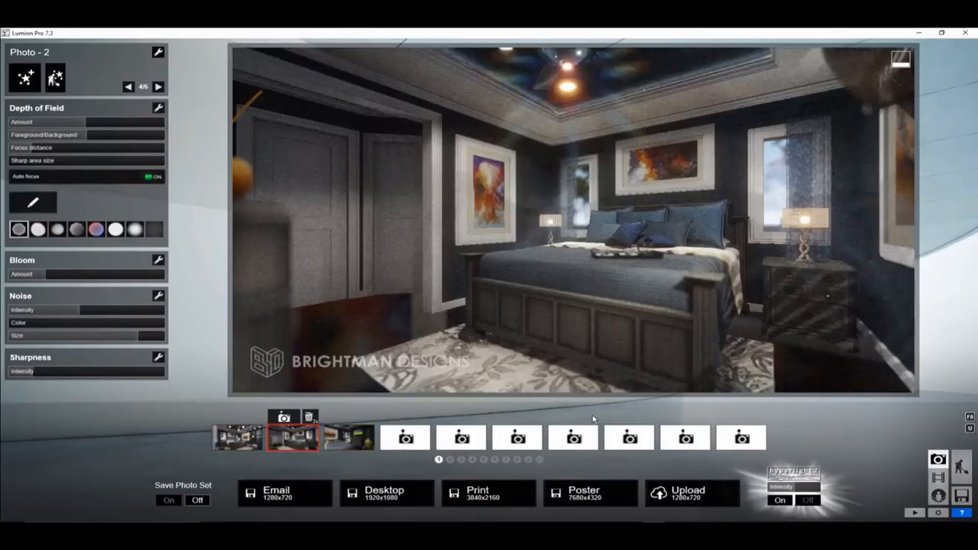
{"action": "left_click", "coordinate": [172, 502]}
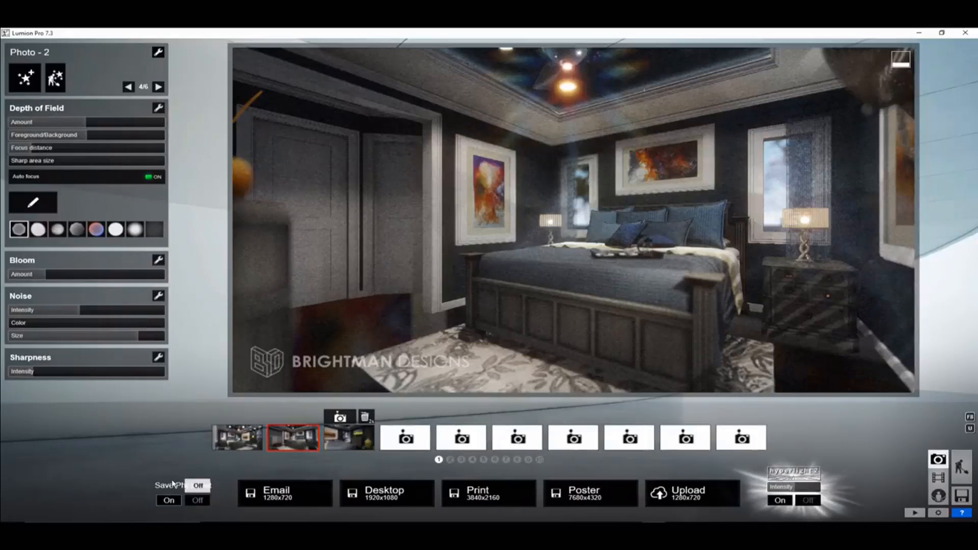
{"action": "left_click", "coordinate": [389, 497]}
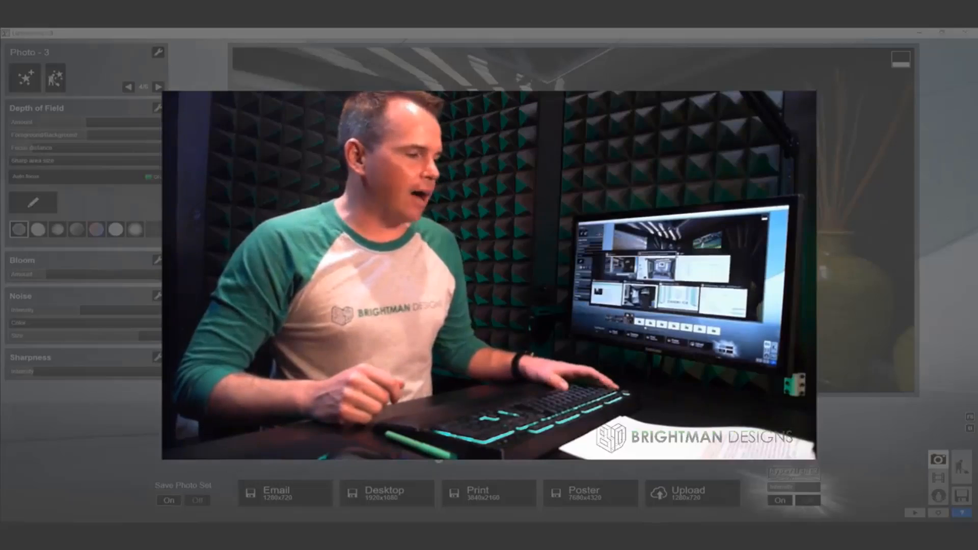
Switch to the Capturing Lumion Interiors article in Chrome and reduce the page zoom to 80%
{"action": "key", "text": "alt+Tab"}
{"action": "key", "text": "alt+Tab"}
{"action": "key", "text": "alt+Tab"}
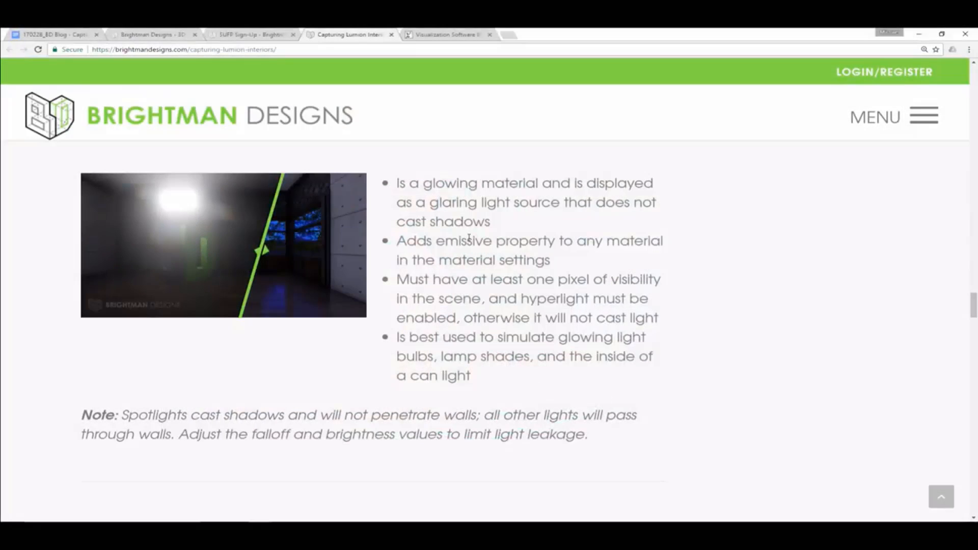
{"action": "left_click", "coordinate": [969, 50]}
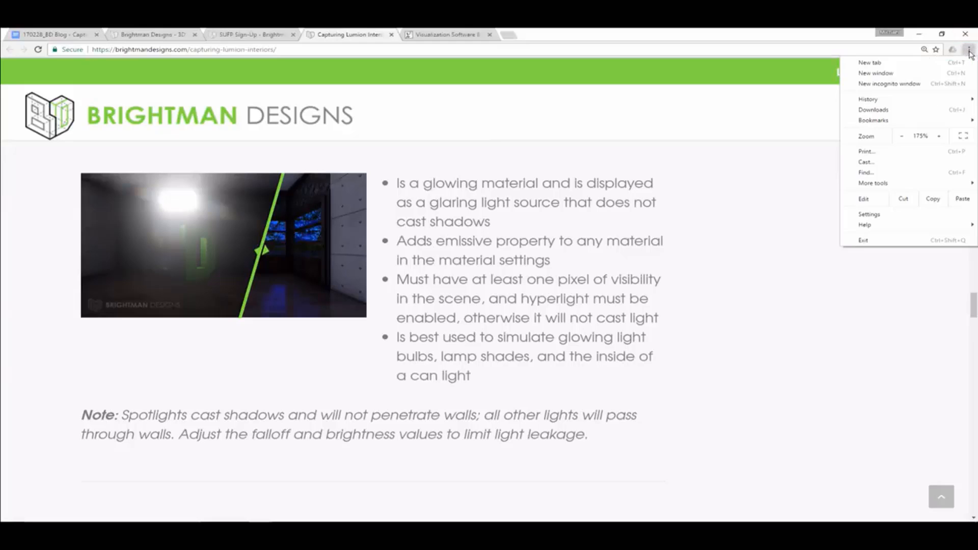
{"action": "left_click", "coordinate": [902, 136]}
{"action": "left_click", "coordinate": [901, 136]}
{"action": "left_click", "coordinate": [901, 136]}
{"action": "left_click", "coordinate": [902, 136]}
{"action": "left_click", "coordinate": [901, 136]}
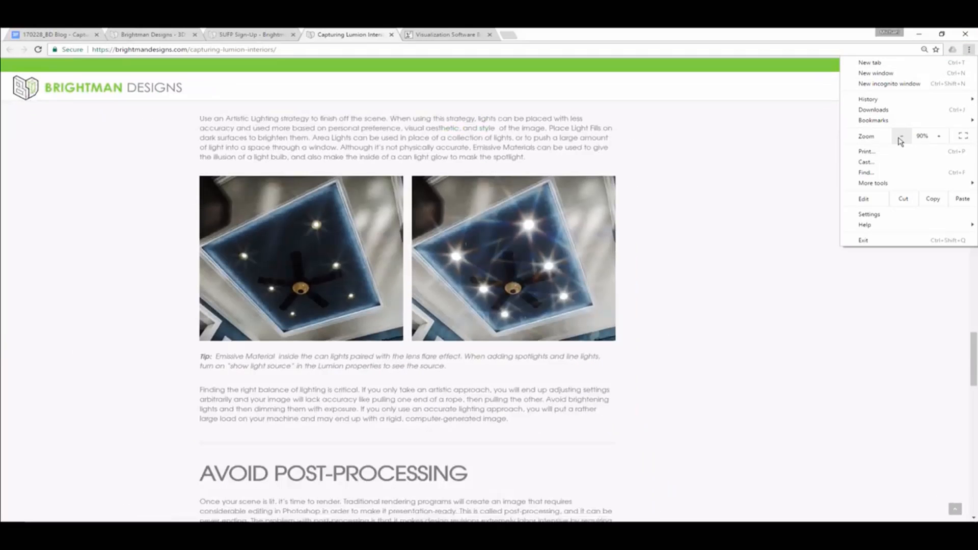
{"action": "left_click", "coordinate": [901, 136]}
{"action": "left_click", "coordinate": [716, 321]}
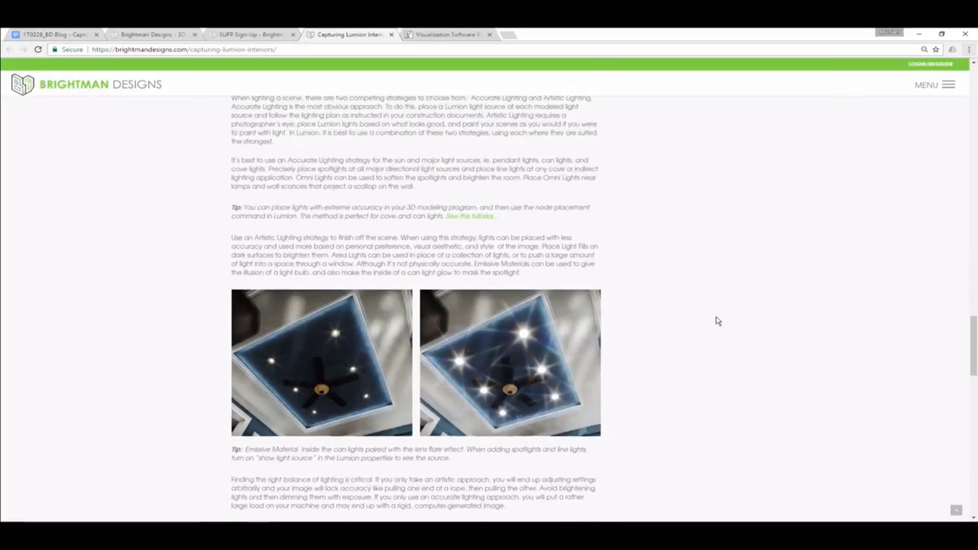
Move back through the light source descriptions and enlarge the article's page zoom slightly
{"action": "scroll", "coordinate": [718, 321], "scroll_direction": "up", "scroll_amount": 10}
{"action": "scroll", "coordinate": [720, 321], "scroll_direction": "up", "scroll_amount": 10}
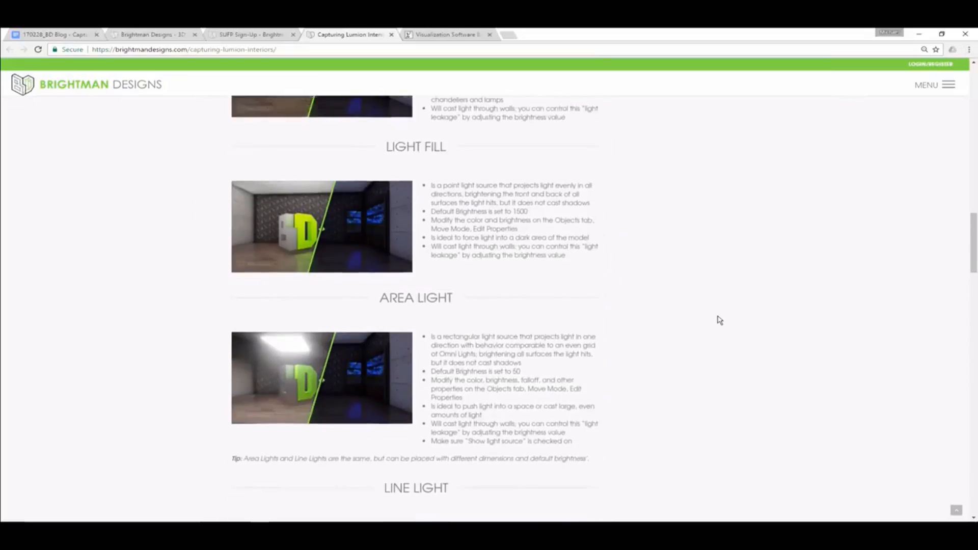
{"action": "left_click", "coordinate": [969, 49]}
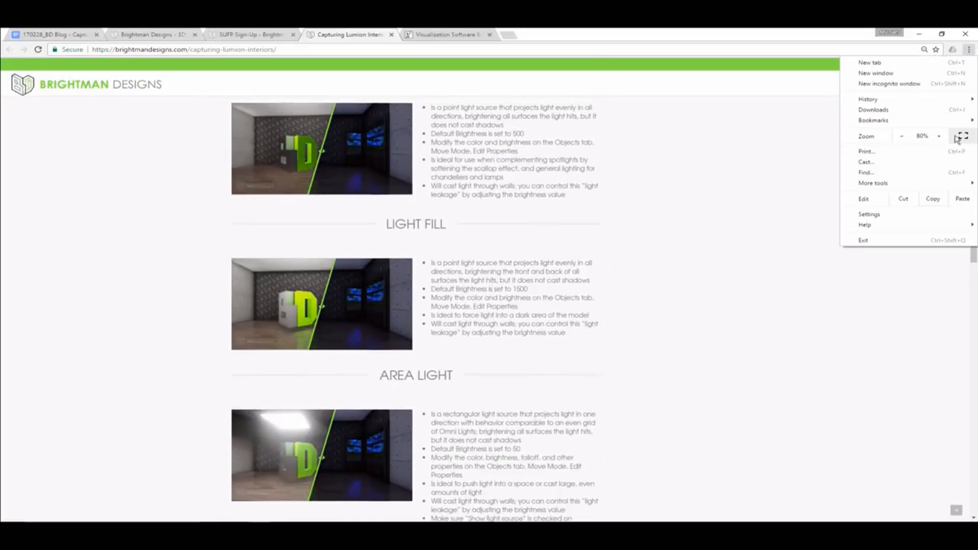
{"action": "left_click", "coordinate": [940, 136]}
{"action": "left_click", "coordinate": [940, 136]}
{"action": "left_click", "coordinate": [939, 136]}
{"action": "left_click", "coordinate": [649, 262]}
Open the SketchUp for Professionals sign-up page from the link in the article's introduction
{"action": "scroll", "coordinate": [658, 269], "scroll_direction": "up", "scroll_amount": 15}
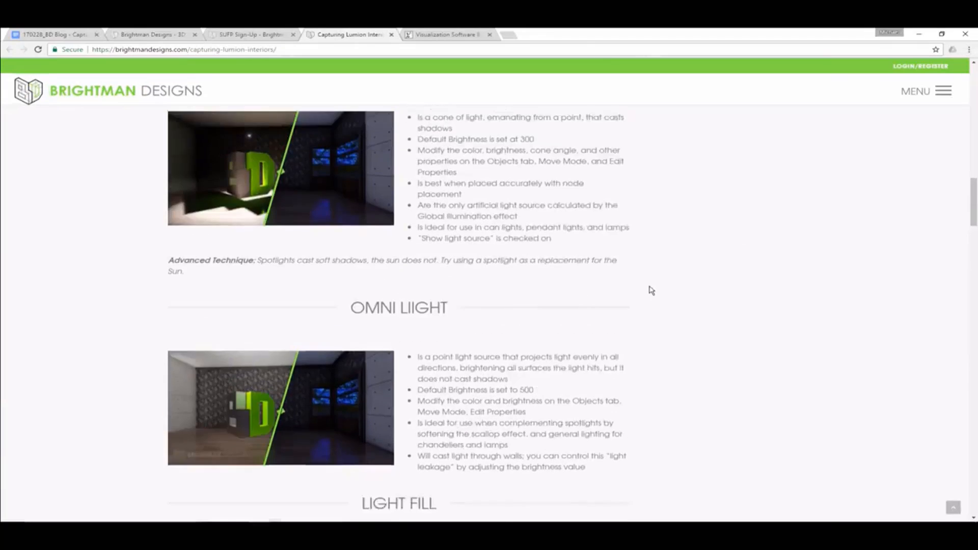
{"action": "scroll", "coordinate": [670, 277], "scroll_direction": "up", "scroll_amount": 4}
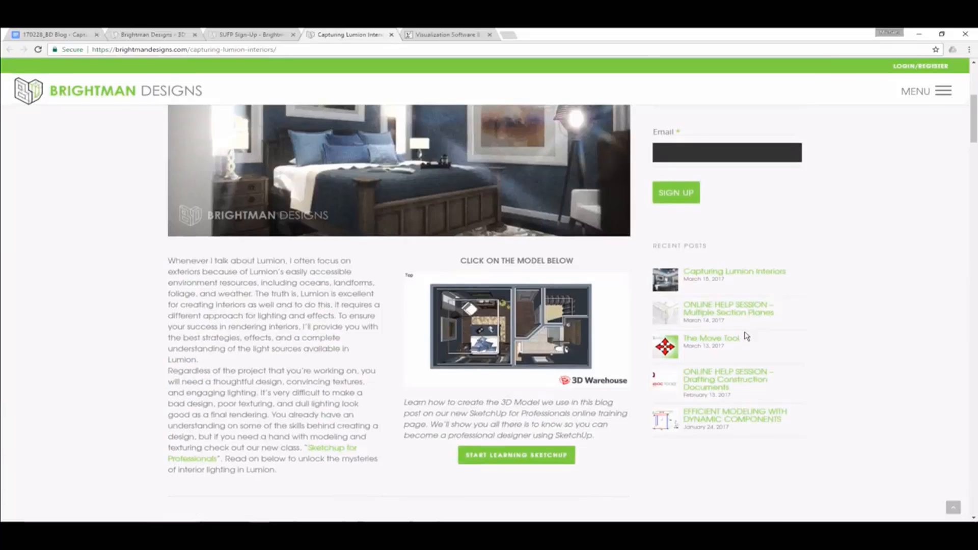
{"action": "left_click", "coordinate": [517, 455]}
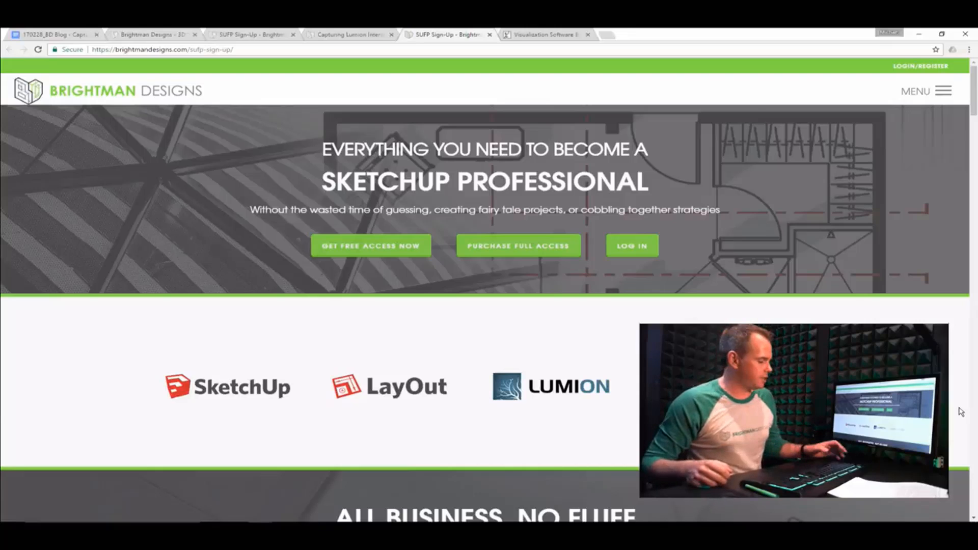
{"action": "key", "text": "alt+Tab"}
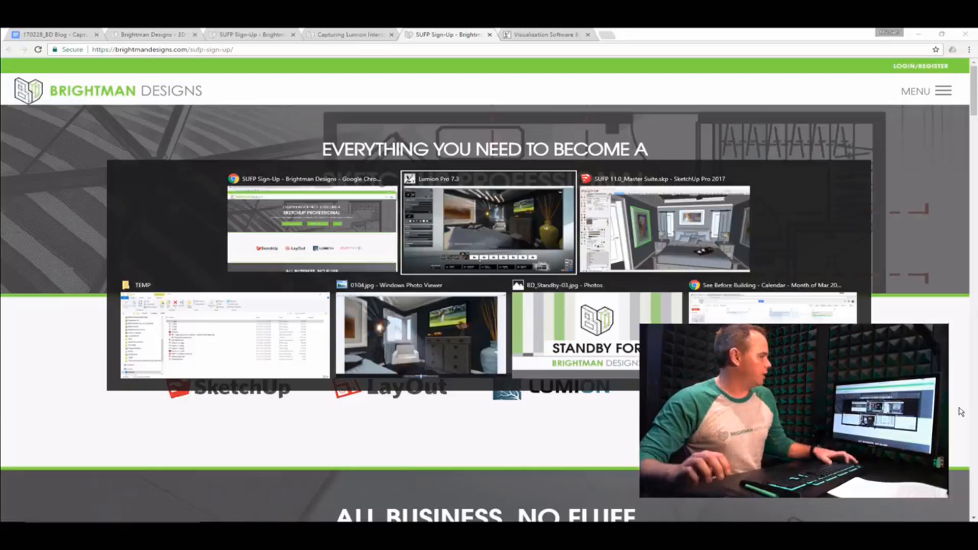
{"action": "key", "text": "alt+Tab"}
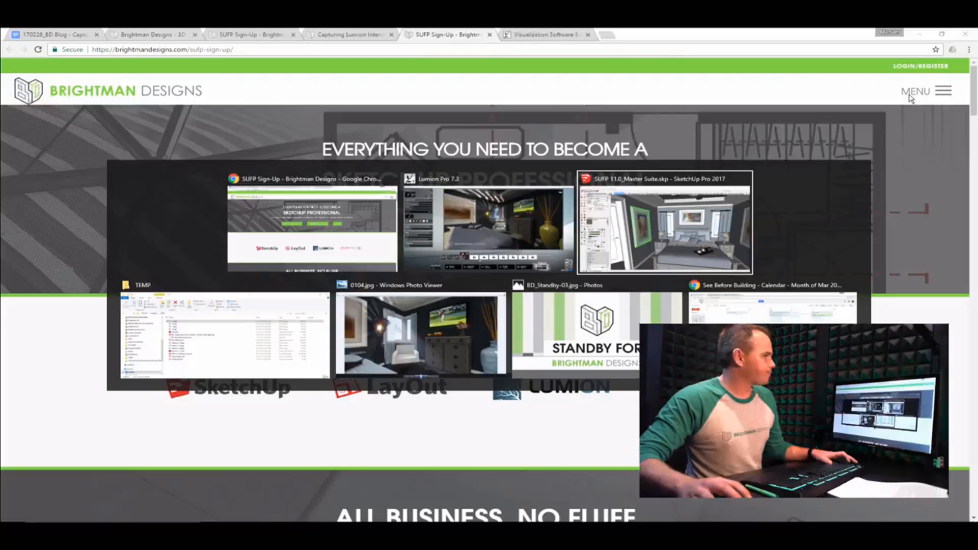
{"action": "key", "text": "Escape"}
Go to the website's Events page and open the Capturing Lumion Interiors live event
{"action": "left_click", "coordinate": [943, 90]}
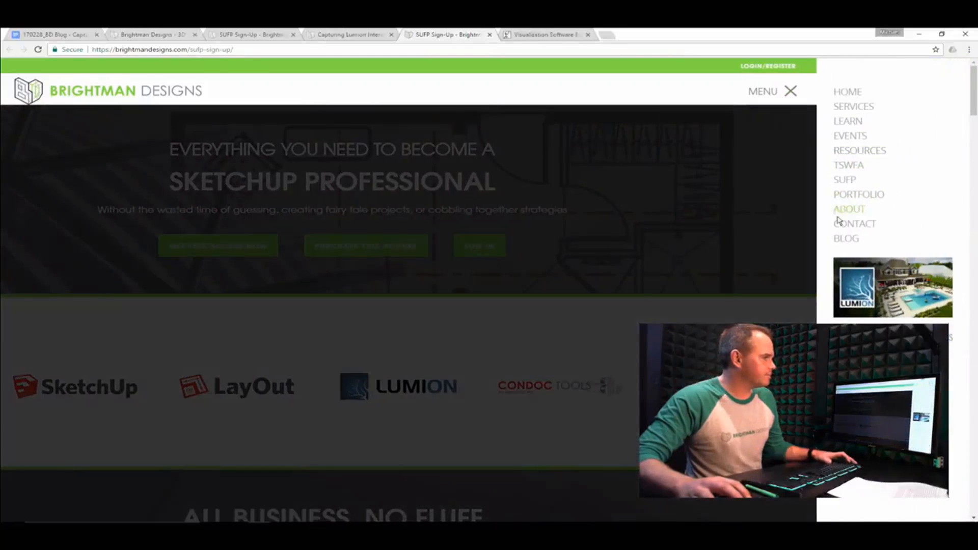
{"action": "left_click", "coordinate": [860, 135]}
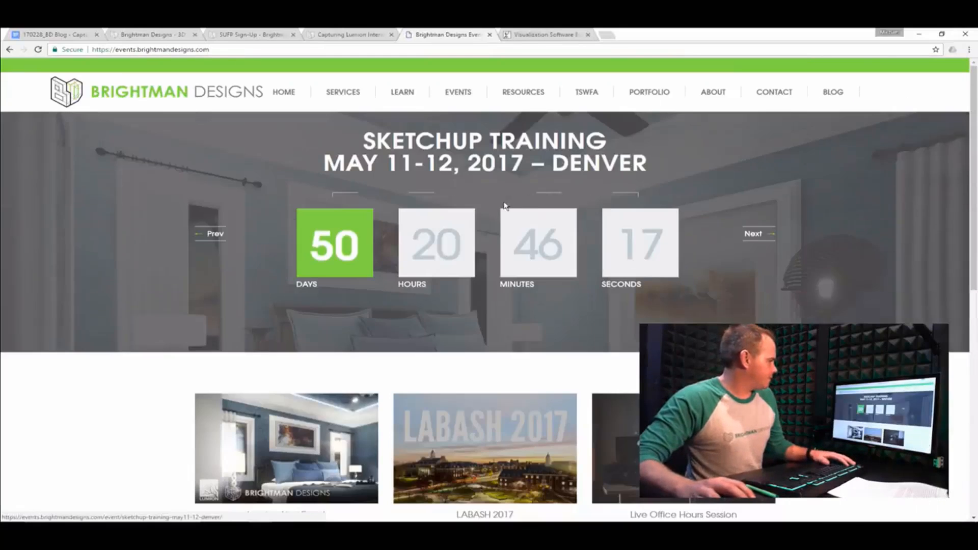
{"action": "scroll", "coordinate": [397, 327], "scroll_direction": "down", "scroll_amount": 1}
{"action": "left_click", "coordinate": [306, 408]}
Find the event page's live chat and highlight text in the question asking for the lighting blog link
{"action": "scroll", "coordinate": [798, 250], "scroll_direction": "down", "scroll_amount": 12}
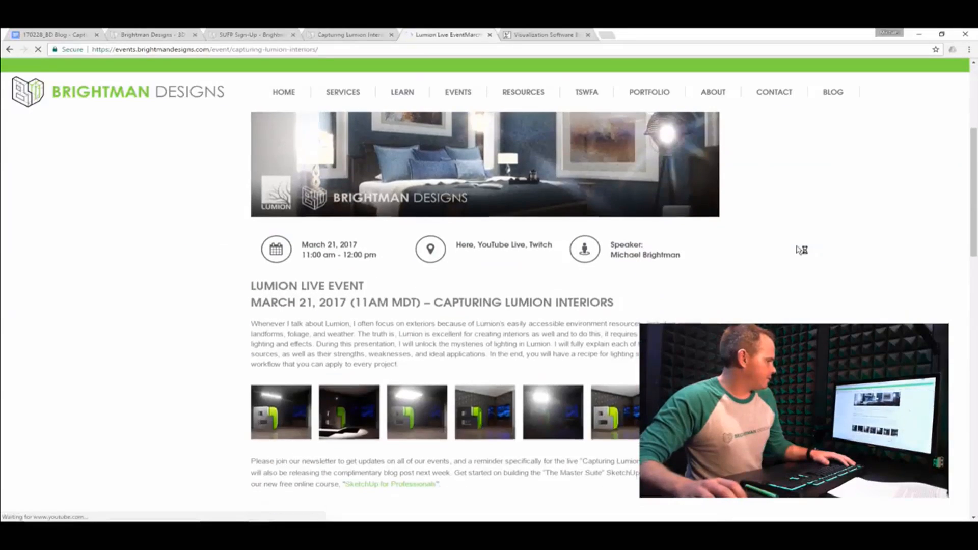
{"action": "scroll", "coordinate": [804, 251], "scroll_direction": "down", "scroll_amount": 5}
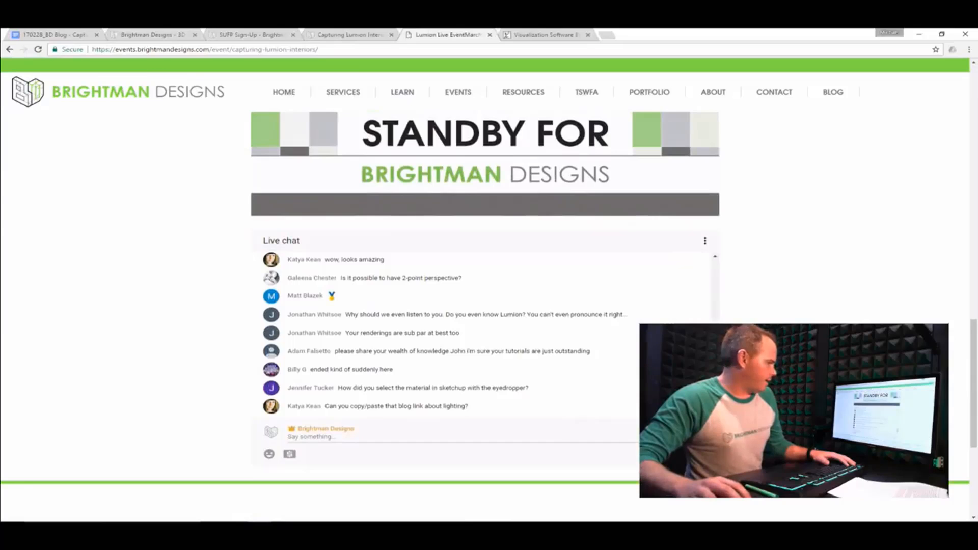
{"action": "left_click_drag", "start_coordinate": [716, 390], "coordinate": [739, 374]}
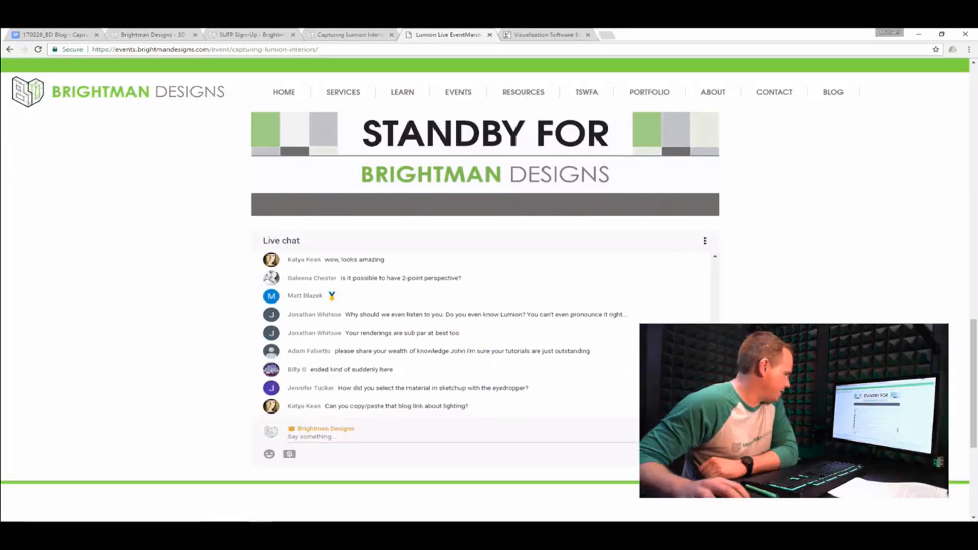
{"action": "scroll", "coordinate": [407, 405], "scroll_direction": "down", "scroll_amount": 2}
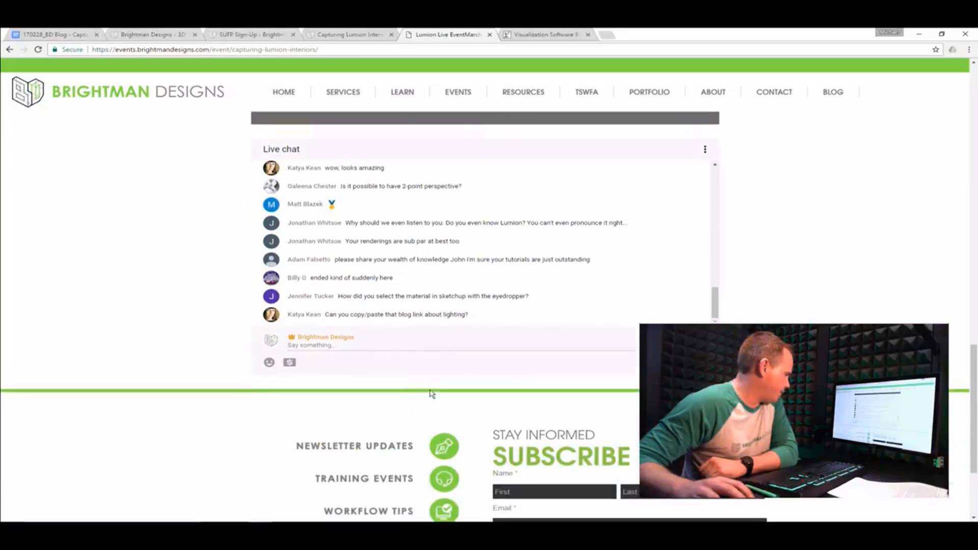
{"action": "triple_click", "coordinate": [443, 317]}
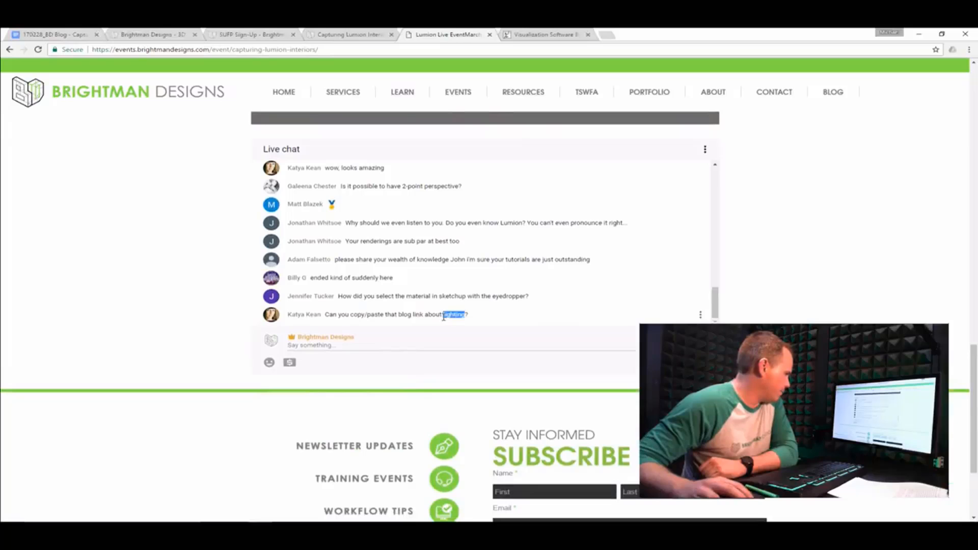
Copy the web address of the Capturing Lumion Interiors article
{"action": "left_click", "coordinate": [357, 34]}
{"action": "left_click", "coordinate": [329, 51]}
{"action": "key", "text": "ctrl+c"}
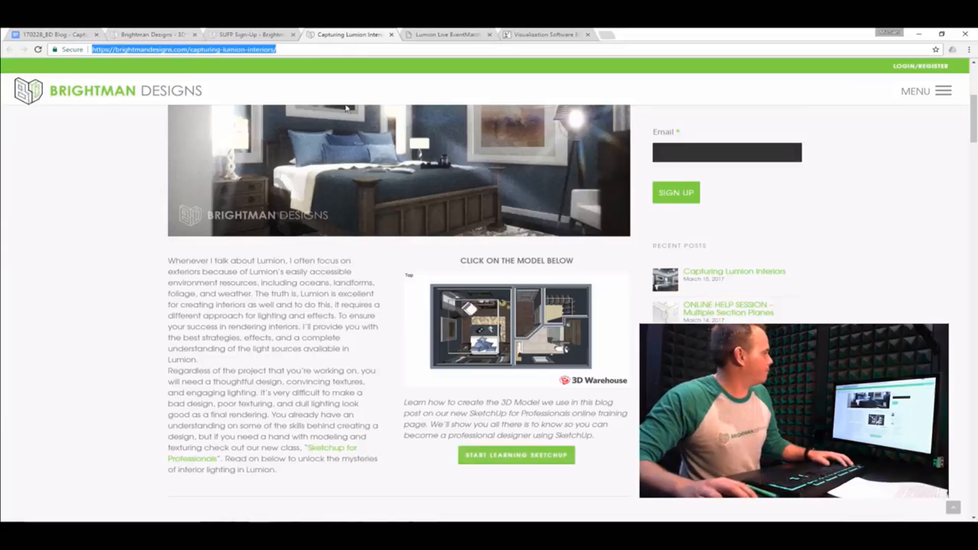
Look through the open Brightman Designs home, course sign-up and Capturing Lumion Interiors pages, down to the article's light source descriptions
{"action": "scroll", "coordinate": [502, 316], "scroll_direction": "down", "scroll_amount": 5}
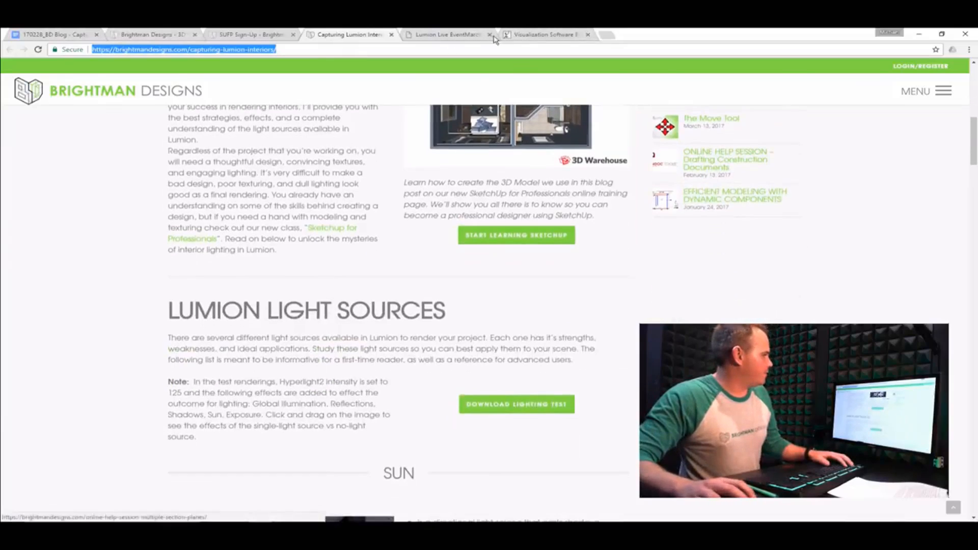
{"action": "left_click", "coordinate": [537, 34]}
{"action": "left_click", "coordinate": [244, 34]}
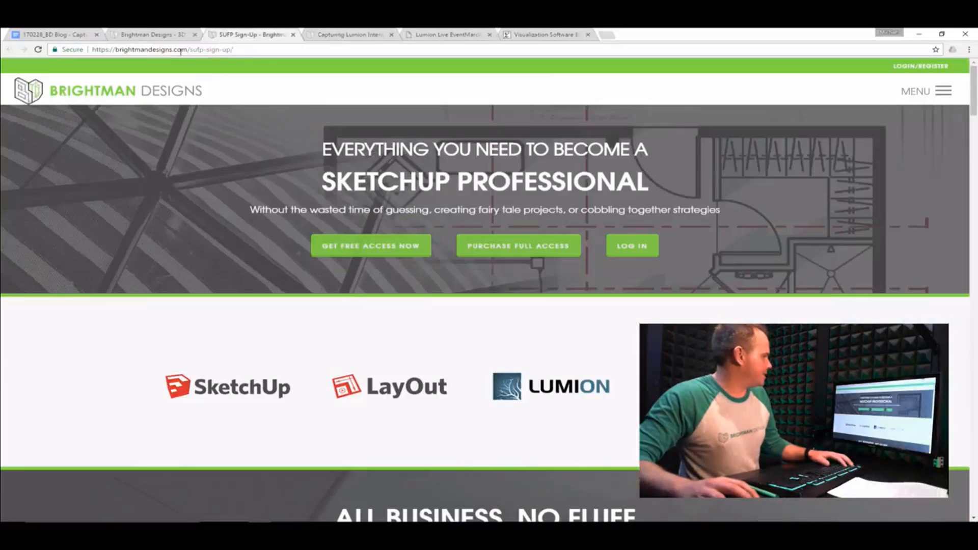
{"action": "left_click", "coordinate": [153, 34]}
{"action": "scroll", "coordinate": [496, 289], "scroll_direction": "down", "scroll_amount": 5}
{"action": "scroll", "coordinate": [495, 289], "scroll_direction": "down", "scroll_amount": 5}
{"action": "left_click", "coordinate": [250, 34]}
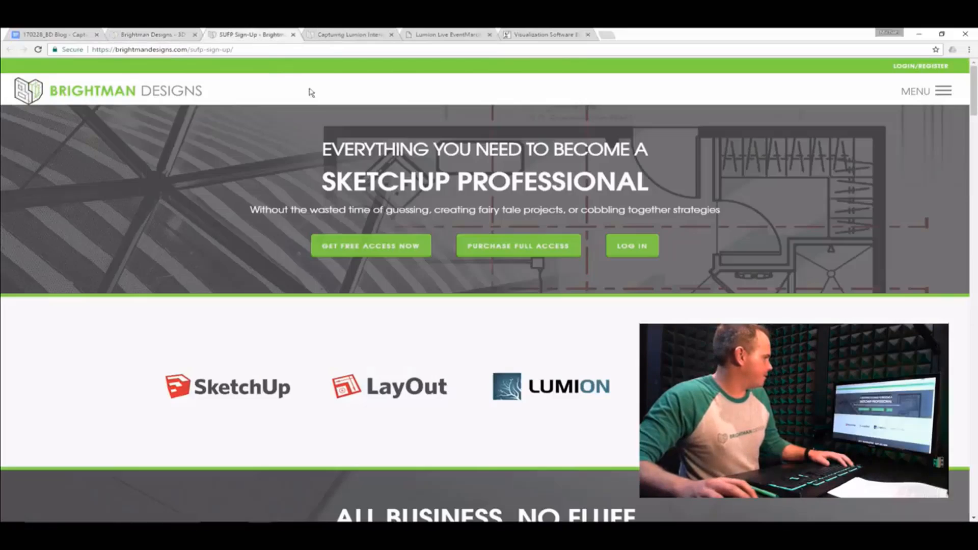
{"action": "left_click", "coordinate": [351, 35]}
{"action": "scroll", "coordinate": [472, 255], "scroll_direction": "down", "scroll_amount": 4}
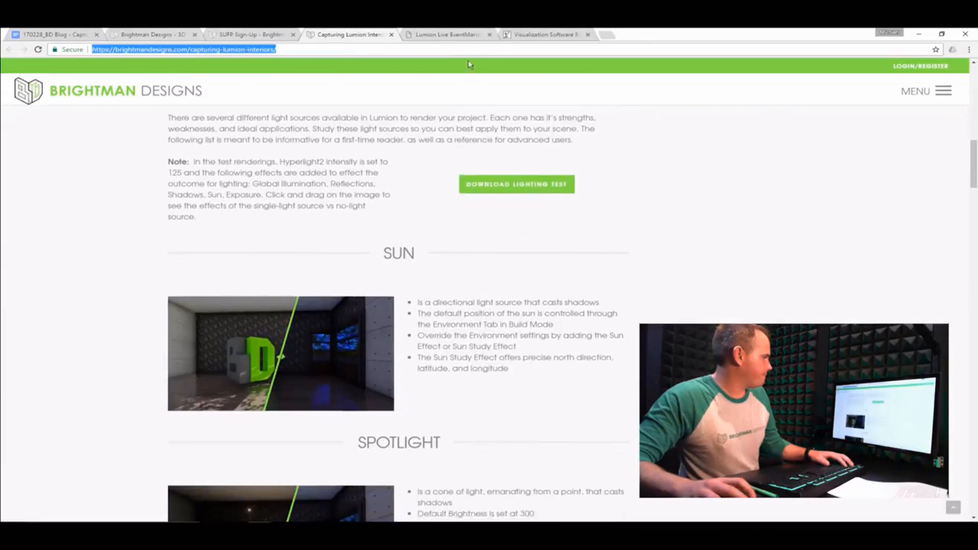
{"action": "left_click", "coordinate": [466, 35]}
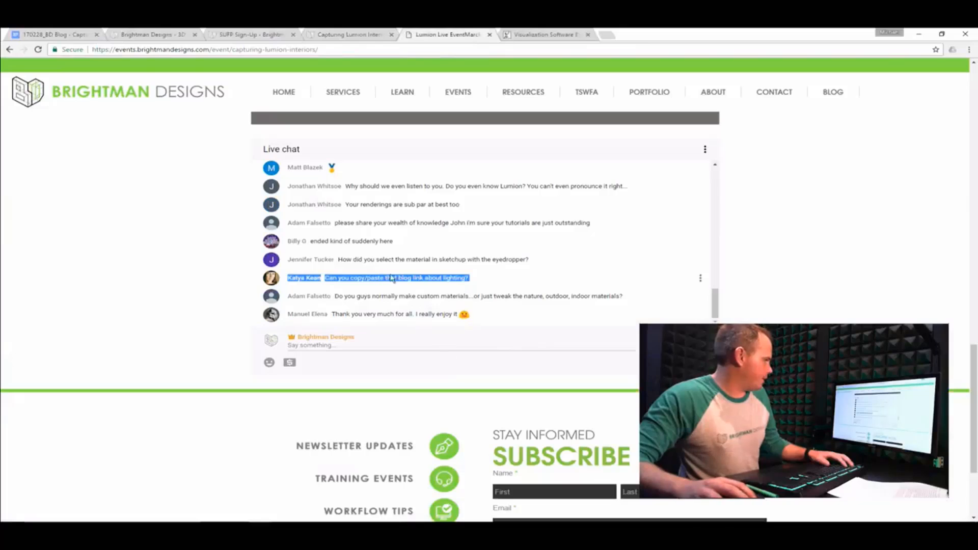
{"action": "left_click", "coordinate": [360, 344]}
{"action": "key", "text": "ctrl+v"}
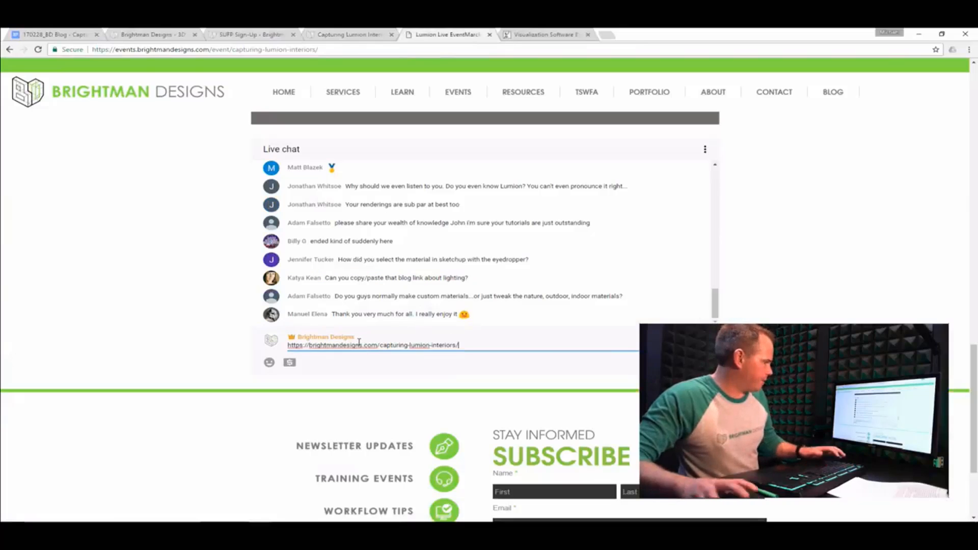
{"action": "key", "text": "Return"}
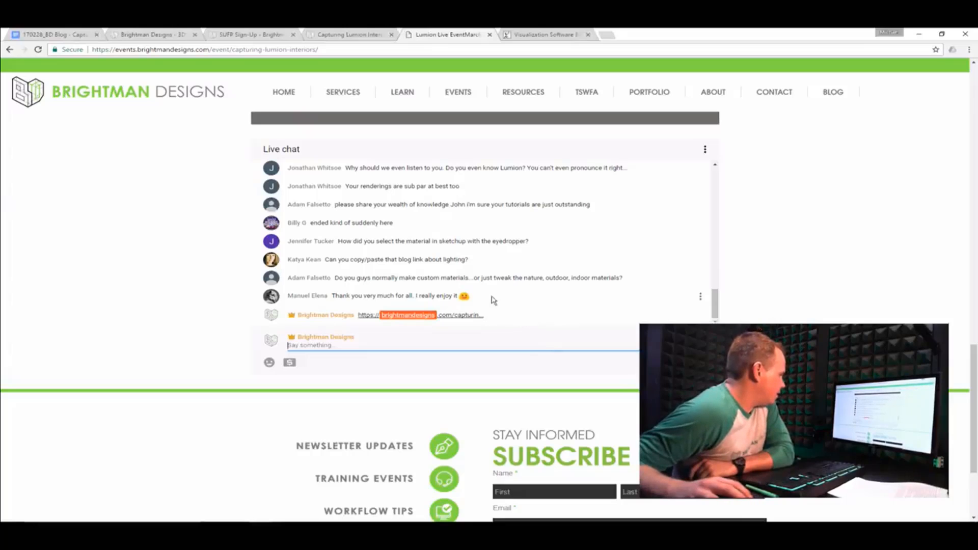
Highlight the live-chat question about making custom materials or tweaking the nature, outdoor and indoor ones
{"action": "triple_click", "coordinate": [469, 279]}
{"action": "left_click", "coordinate": [585, 293]}
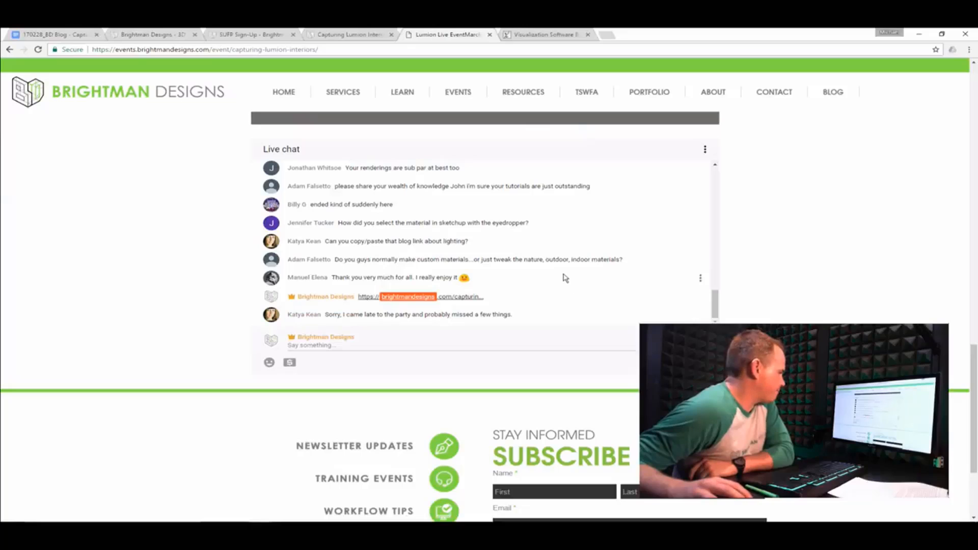
{"action": "triple_click", "coordinate": [565, 260]}
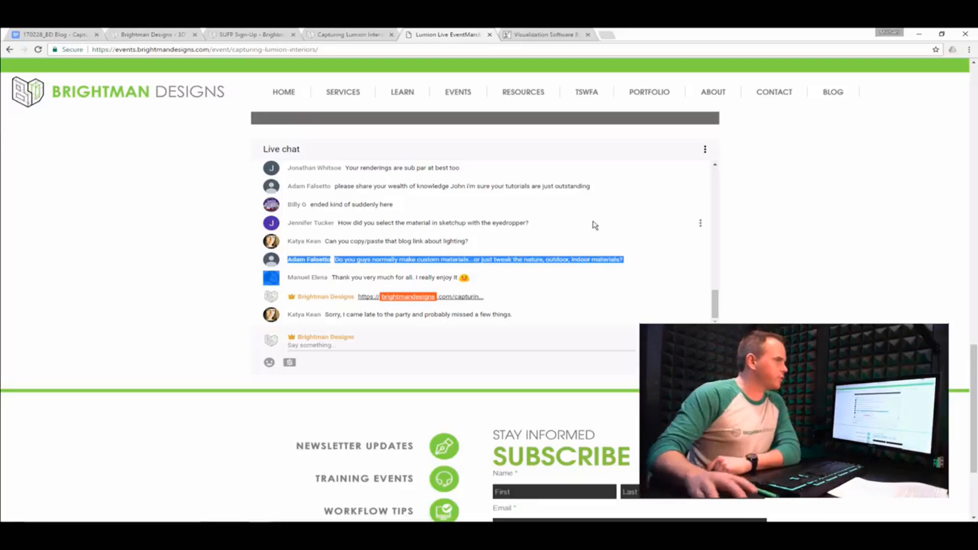
Open sketchuptextureclub.com in a new browser tab and look through its home page down to the latest textures and news
{"action": "left_click", "coordinate": [609, 35]}
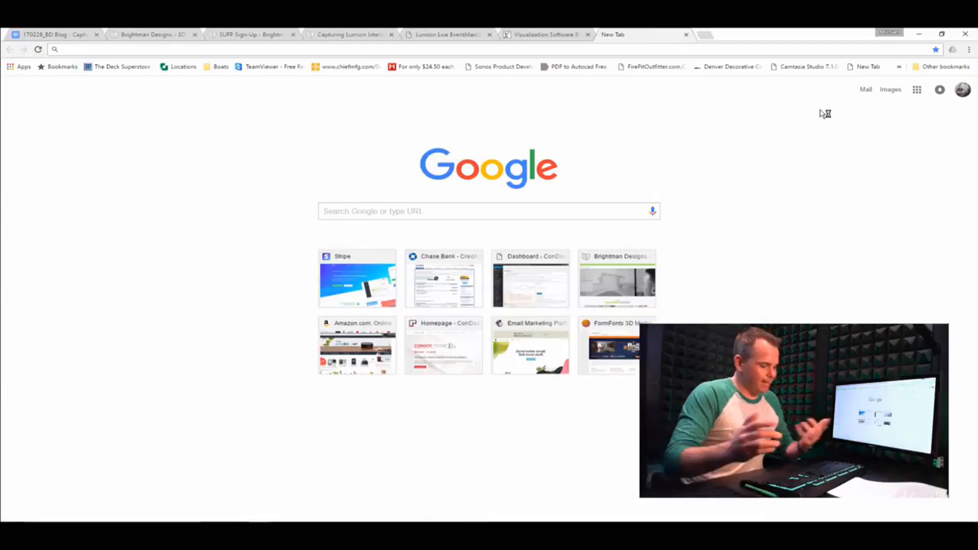
{"action": "type", "text": "sketchuptextureclub.com"}
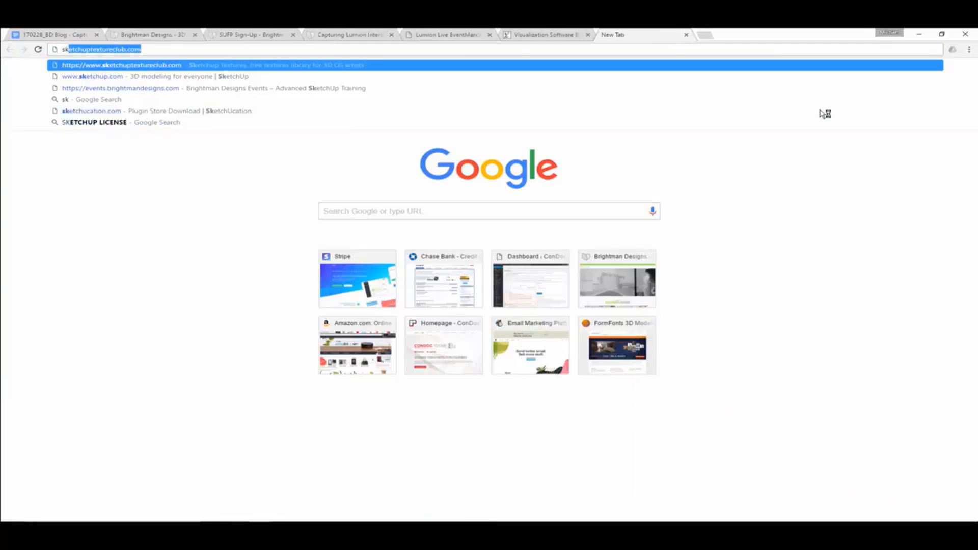
{"action": "key", "text": "Return"}
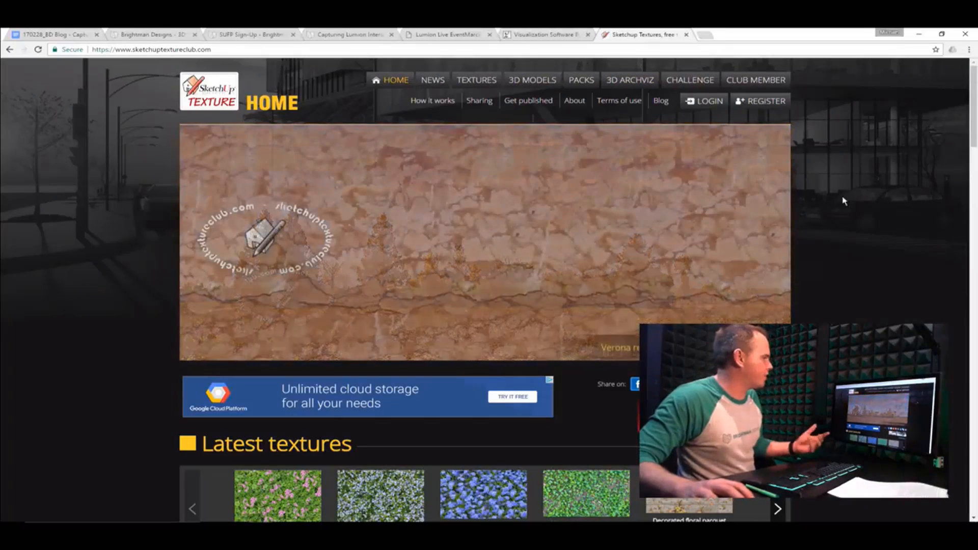
{"action": "scroll", "coordinate": [757, 236], "scroll_direction": "down", "scroll_amount": 1}
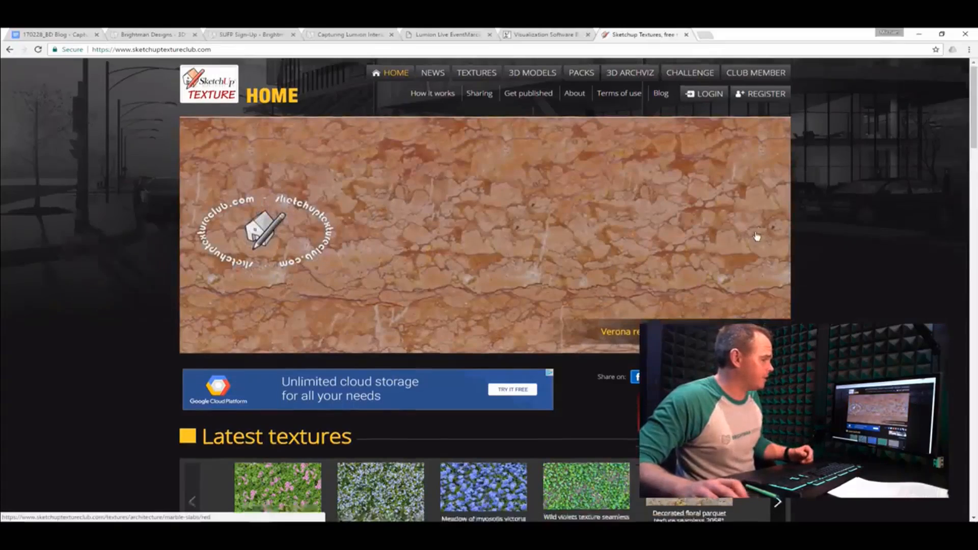
{"action": "scroll", "coordinate": [758, 236], "scroll_direction": "down", "scroll_amount": 10}
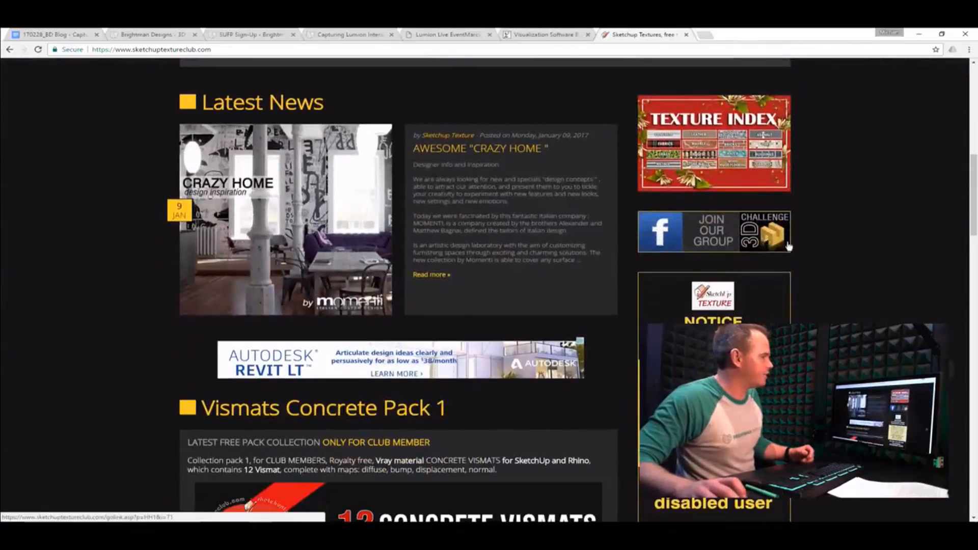
{"action": "scroll", "coordinate": [876, 288], "scroll_direction": "up", "scroll_amount": 4}
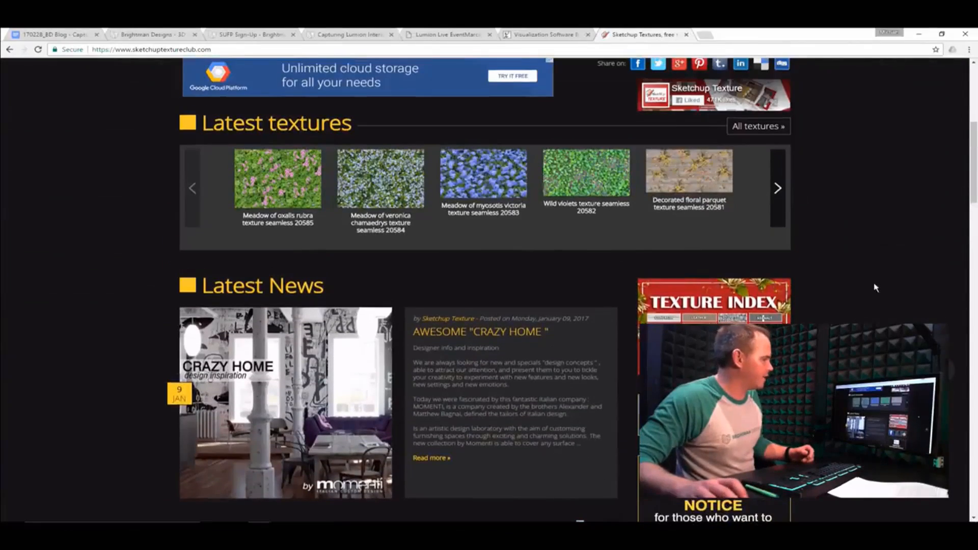
Return to the event's live chat and read back through the messages, highlighting part of the question about selecting a SketchUp material with the eyedropper
{"action": "left_click", "coordinate": [557, 35]}
{"action": "left_click", "coordinate": [342, 34]}
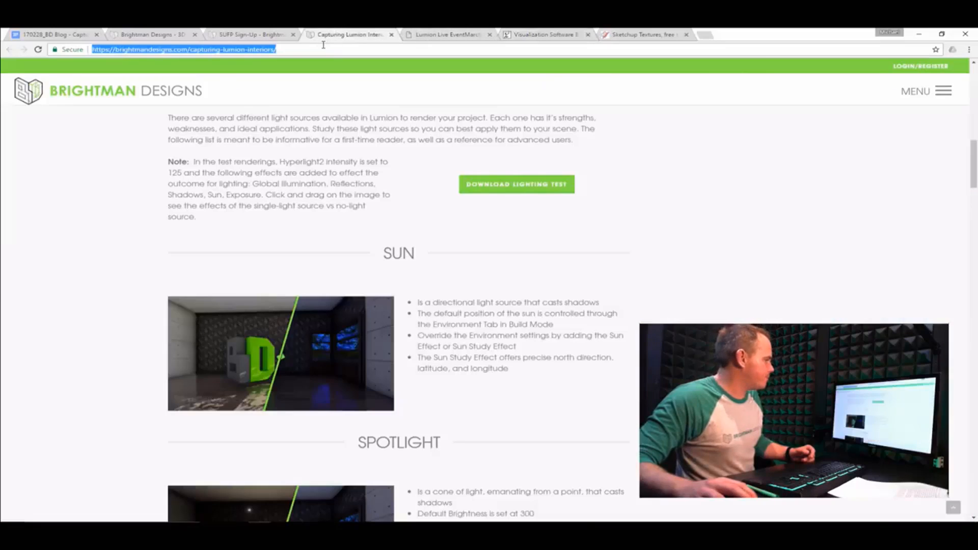
{"action": "left_click", "coordinate": [257, 35]}
{"action": "left_click", "coordinate": [471, 36]}
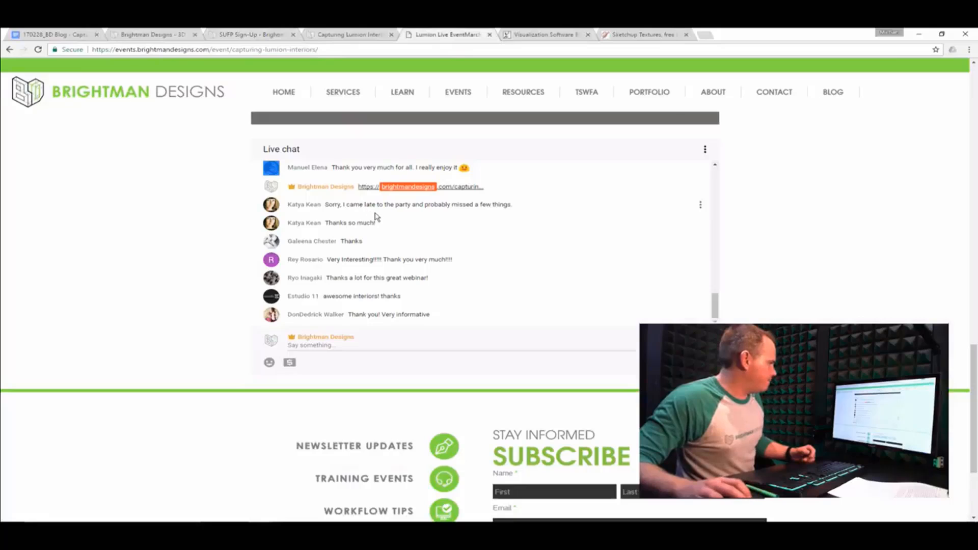
{"action": "scroll", "coordinate": [380, 271], "scroll_direction": "down", "scroll_amount": 1}
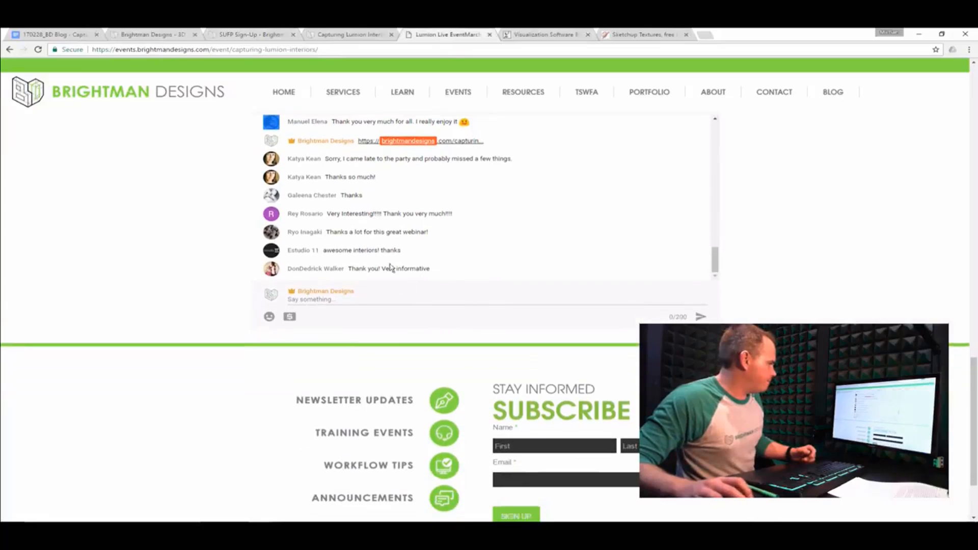
{"action": "triple_click", "coordinate": [393, 231]}
{"action": "scroll", "coordinate": [402, 232], "scroll_direction": "up", "scroll_amount": 3}
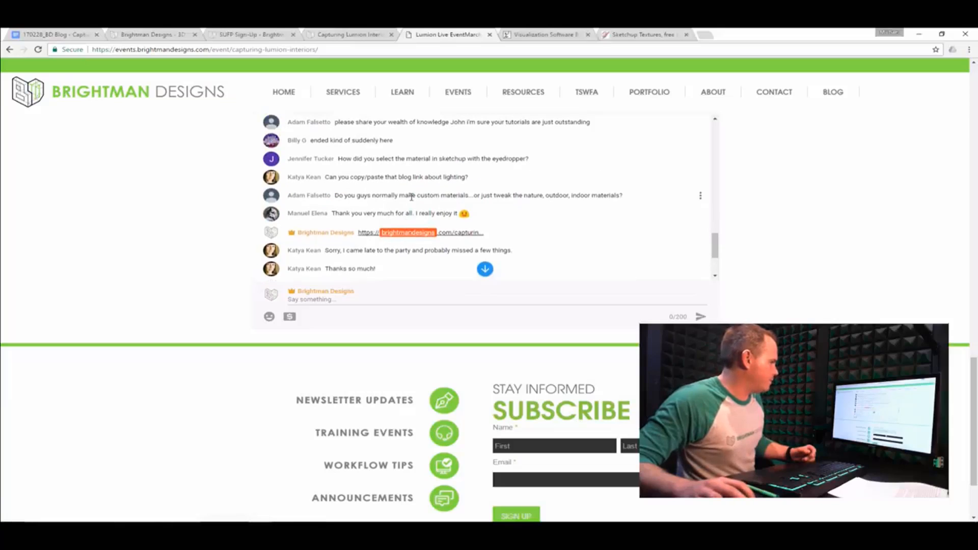
{"action": "triple_click", "coordinate": [412, 197]}
{"action": "triple_click", "coordinate": [386, 175]}
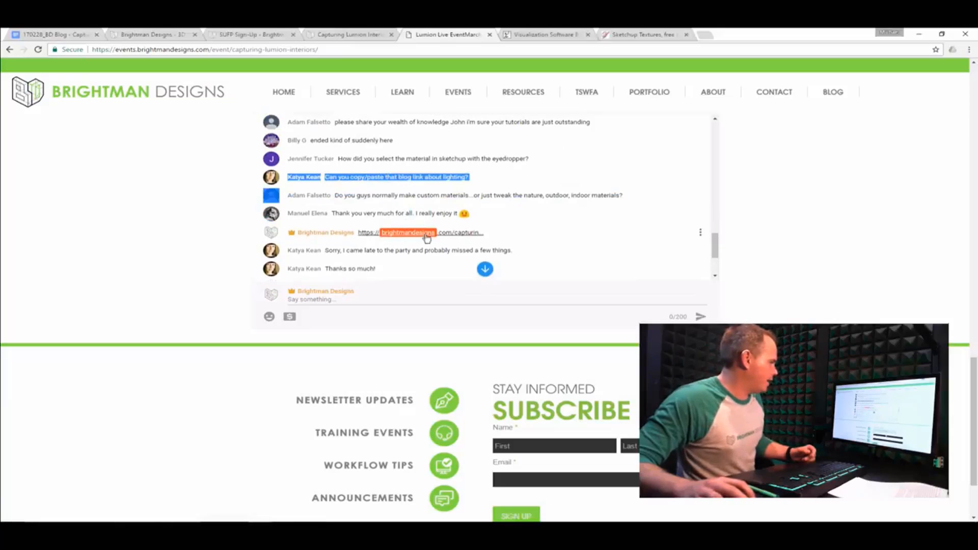
{"action": "double_click", "coordinate": [385, 158]}
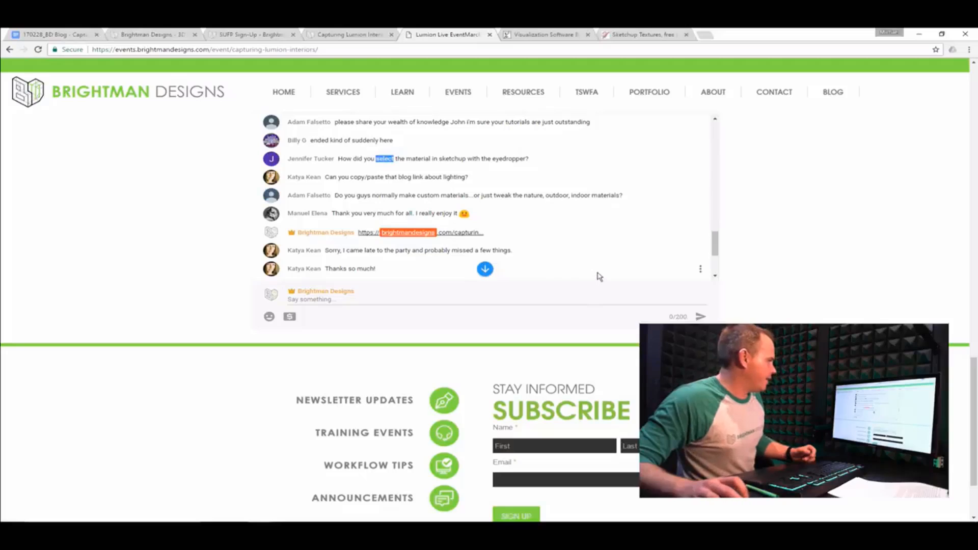
{"action": "scroll", "coordinate": [599, 275], "scroll_direction": "up", "scroll_amount": 1}
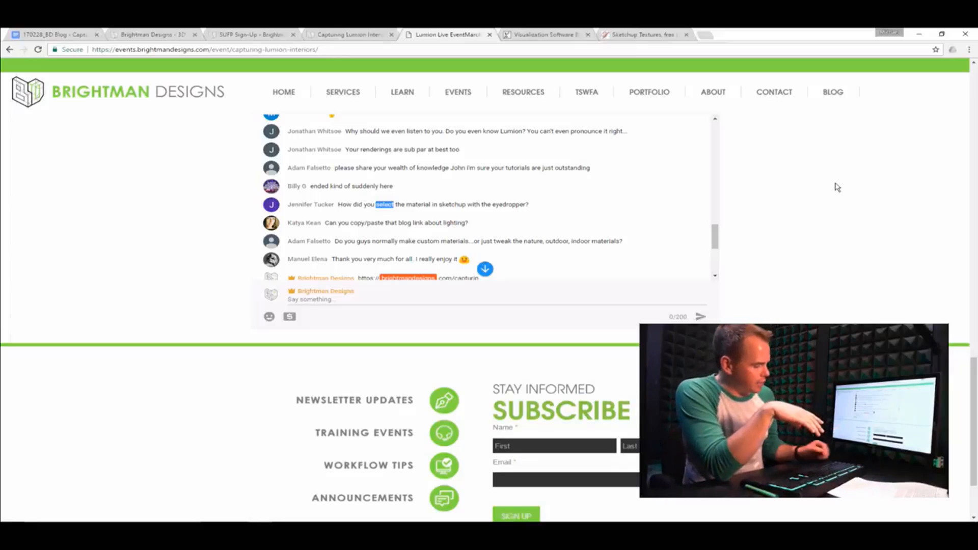
Switch to the SketchUp bedroom model and sample materials from the walls, trim and ceiling with the Paint Bucket
{"action": "key", "text": "alt+Tab"}
{"action": "key", "text": "alt+Tab"}
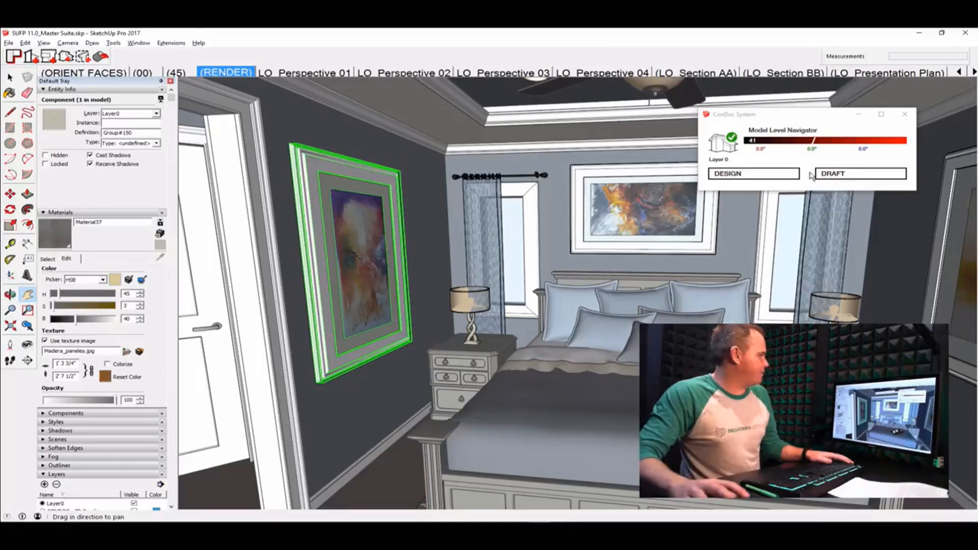
{"action": "left_click", "coordinate": [10, 94]}
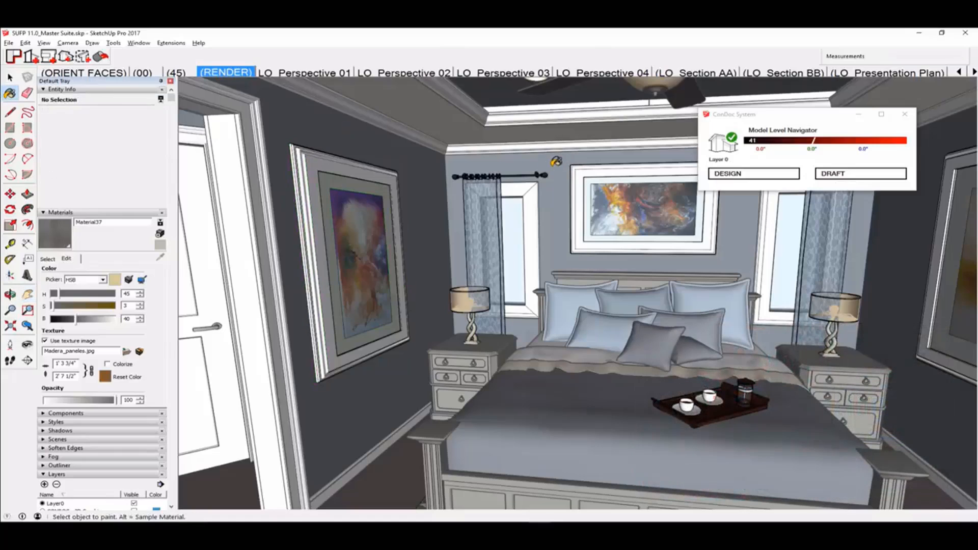
{"action": "key", "text": "alt"}
{"action": "left_click", "coordinate": [546, 174], "text": "alt"}
{"action": "left_click", "coordinate": [387, 160], "text": "alt"}
{"action": "left_click", "coordinate": [545, 141], "text": "alt"}
{"action": "left_click", "coordinate": [530, 129], "text": "alt"}
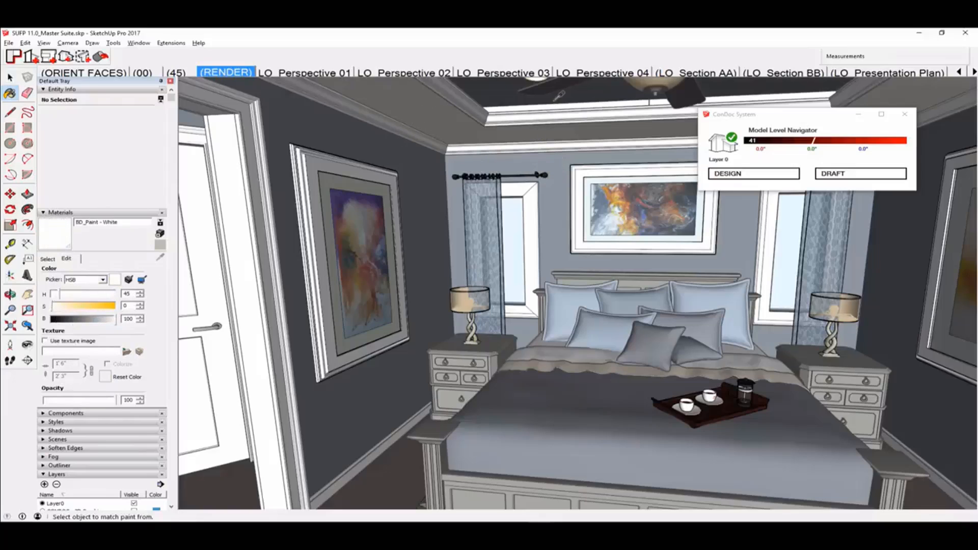
{"action": "left_click", "coordinate": [555, 101], "text": "alt"}
Sample the Pillow_05_B material from the large back pillow on the bed with the Paint Bucket
{"action": "middle_click_drag", "start_coordinate": [660, 308], "coordinate": [655, 308]}
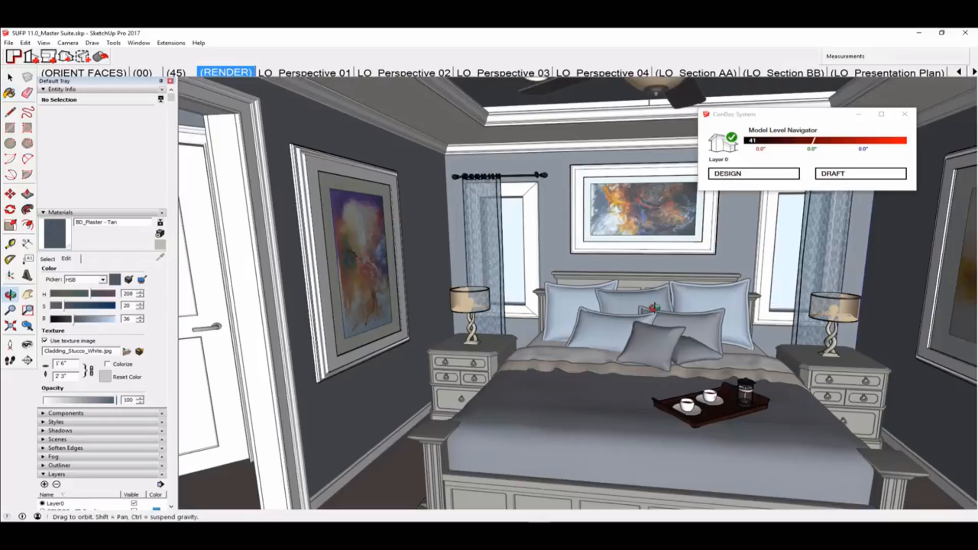
{"action": "scroll", "coordinate": [654, 307], "scroll_direction": "up", "scroll_amount": 5}
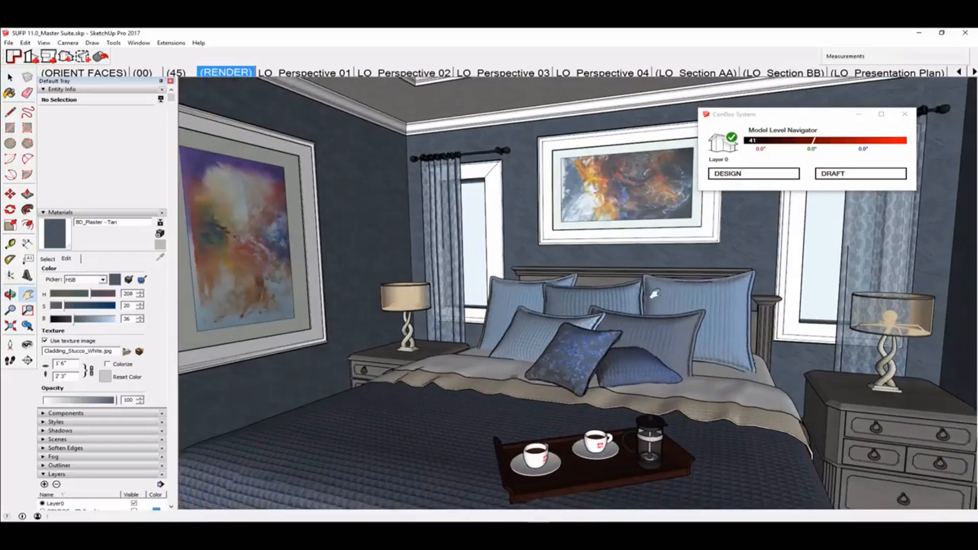
{"action": "key", "text": "b"}
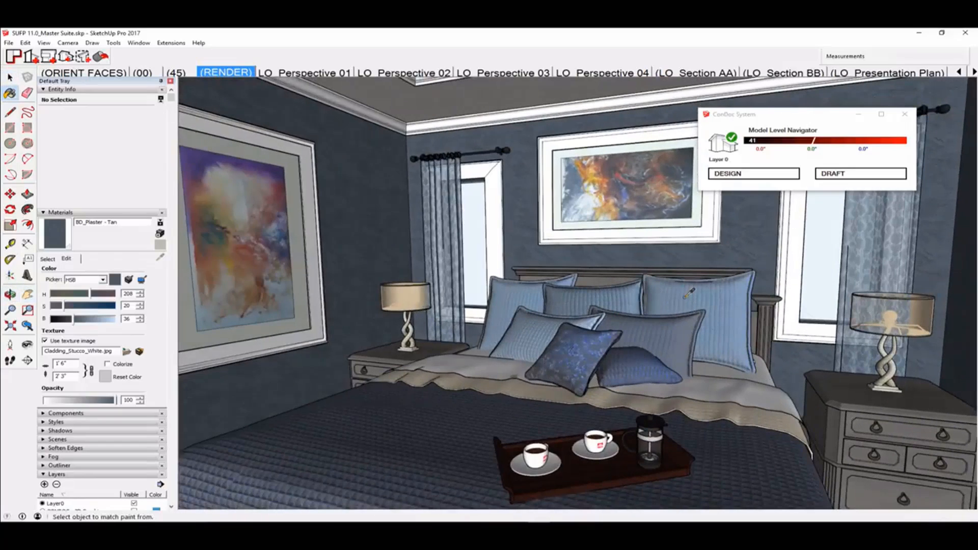
{"action": "left_click", "coordinate": [685, 297], "text": "alt"}
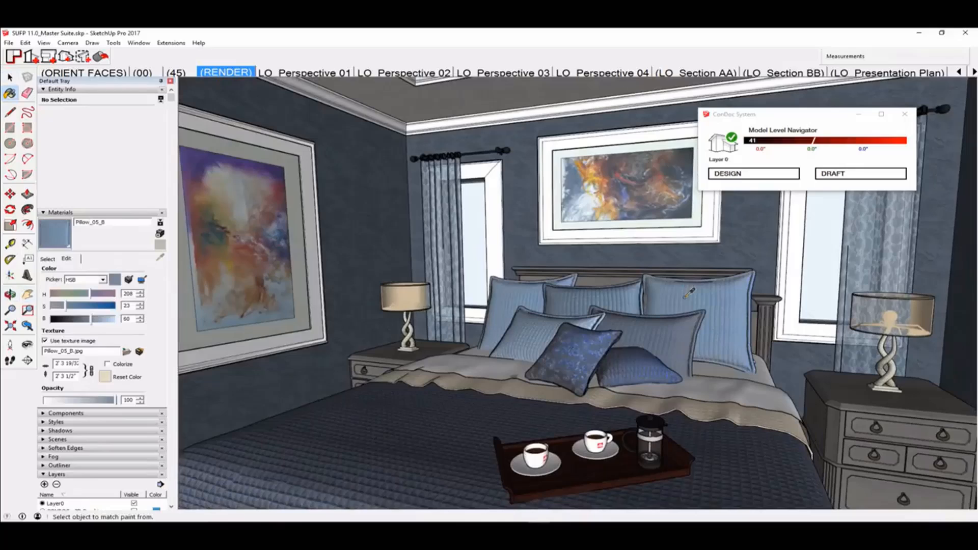
Recolour the sampled pillow material by matching on-screen colours, first from the side-wall painting and finally from the painting above the bed
{"action": "left_click", "coordinate": [143, 281]}
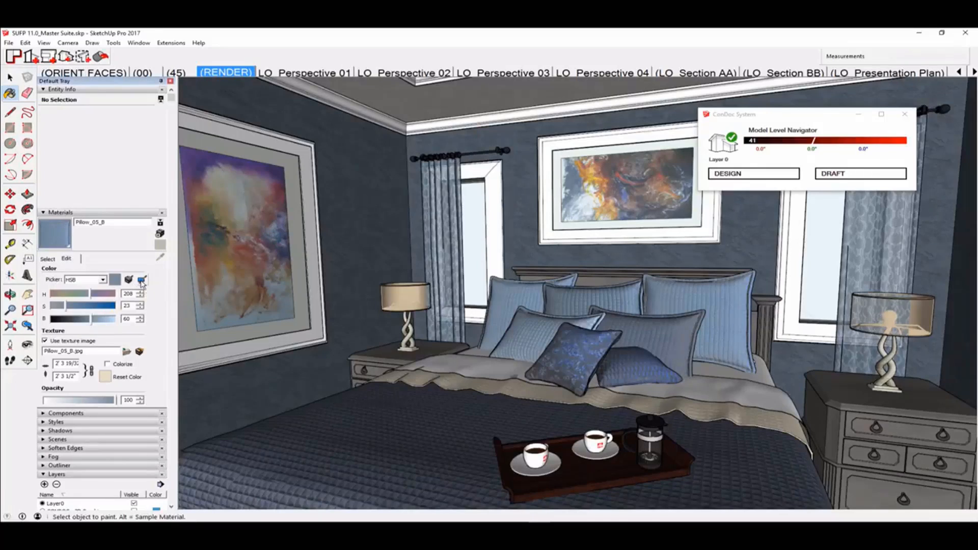
{"action": "left_click", "coordinate": [196, 220]}
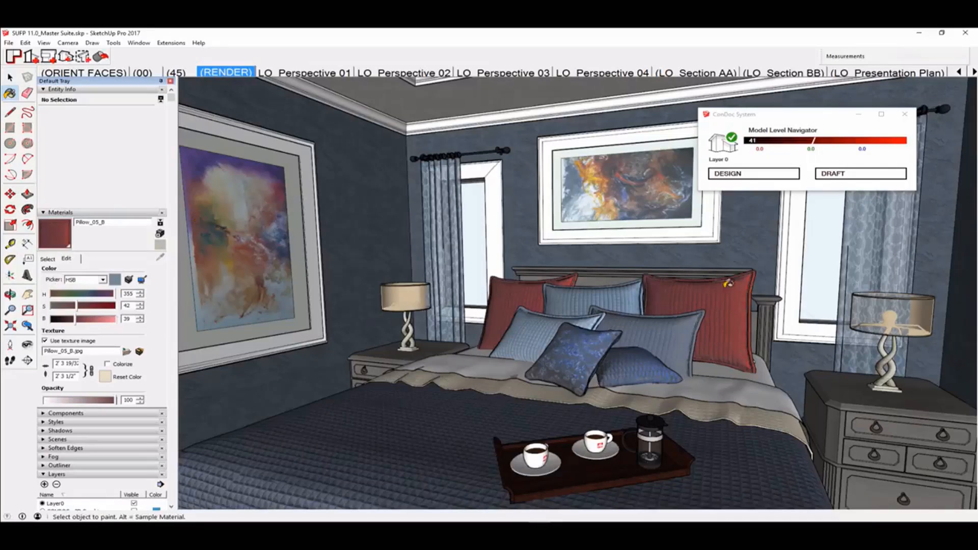
{"action": "left_click", "coordinate": [143, 280]}
{"action": "left_click", "coordinate": [694, 210]}
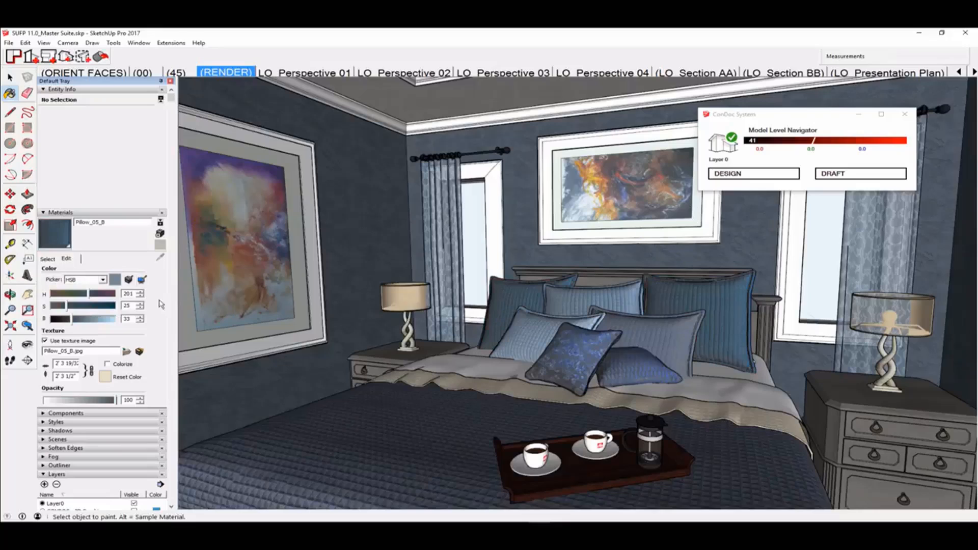
Show the option for matching an object's colour in the model and view the recoloured pillows from slightly different angles
{"action": "left_click", "coordinate": [132, 282]}
{"action": "key", "text": "o"}
{"action": "left_click_drag", "start_coordinate": [586, 303], "coordinate": [564, 350]}
{"action": "mouse_move", "coordinate": [566, 351]}
{"action": "middle_mouse_down"}
{"action": "mouse_move", "coordinate": [619, 352]}
{"action": "mouse_move", "coordinate": [558, 347]}
{"action": "middle_mouse_up"}
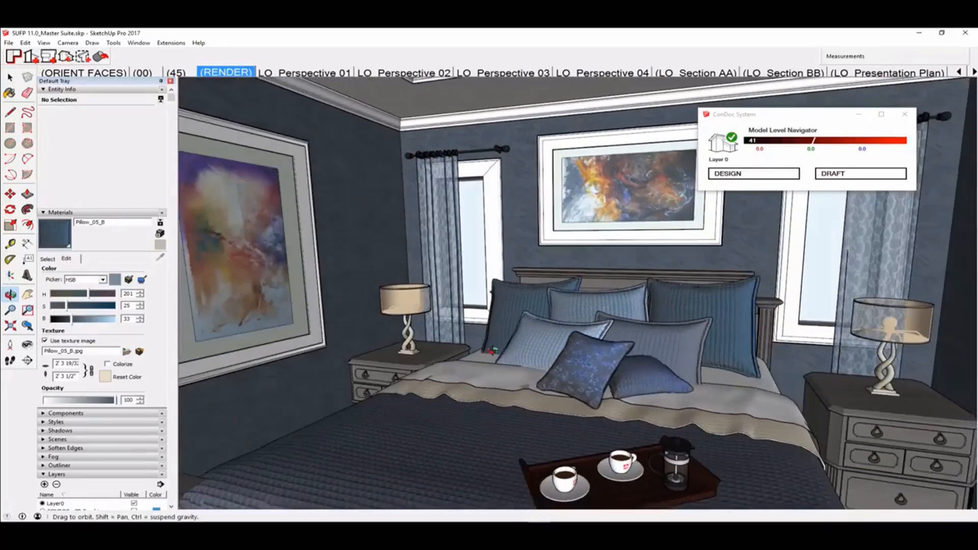
{"action": "middle_click_drag", "start_coordinate": [654, 352], "coordinate": [670, 358]}
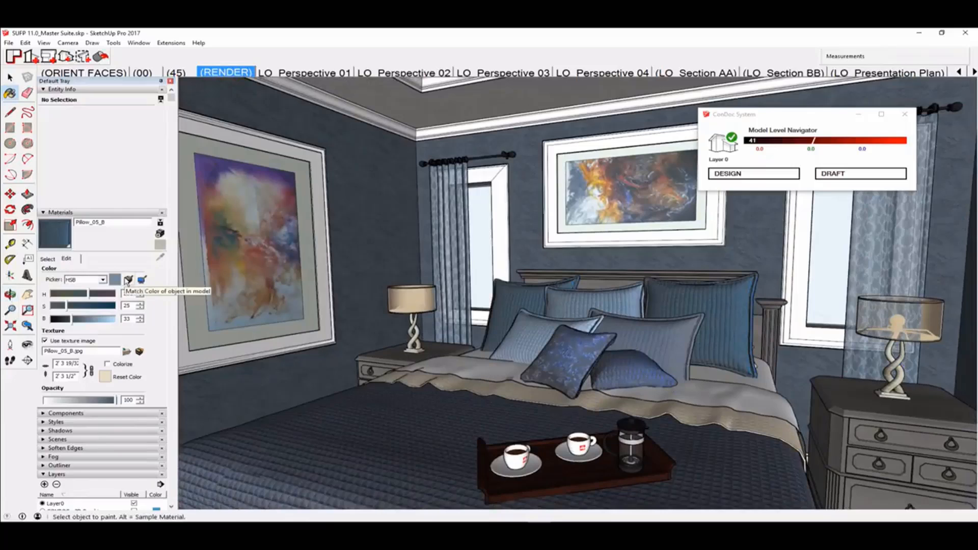
Switch back to the event page's live chat and highlight the earlier viewer comments about the sudden ending, tutorials and renderings
{"action": "key", "text": "alt+Tab"}
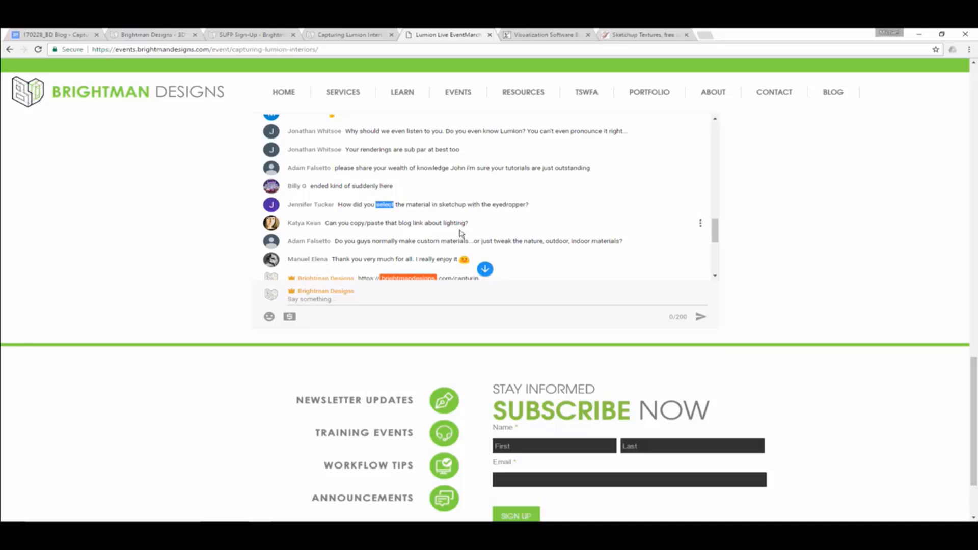
{"action": "triple_click", "coordinate": [356, 188]}
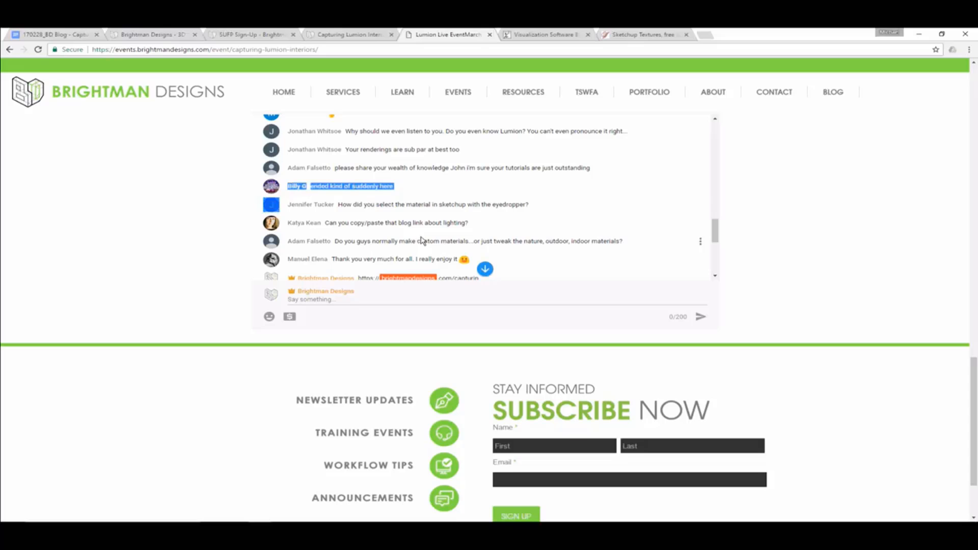
{"action": "scroll", "coordinate": [421, 241], "scroll_direction": "up", "scroll_amount": 2}
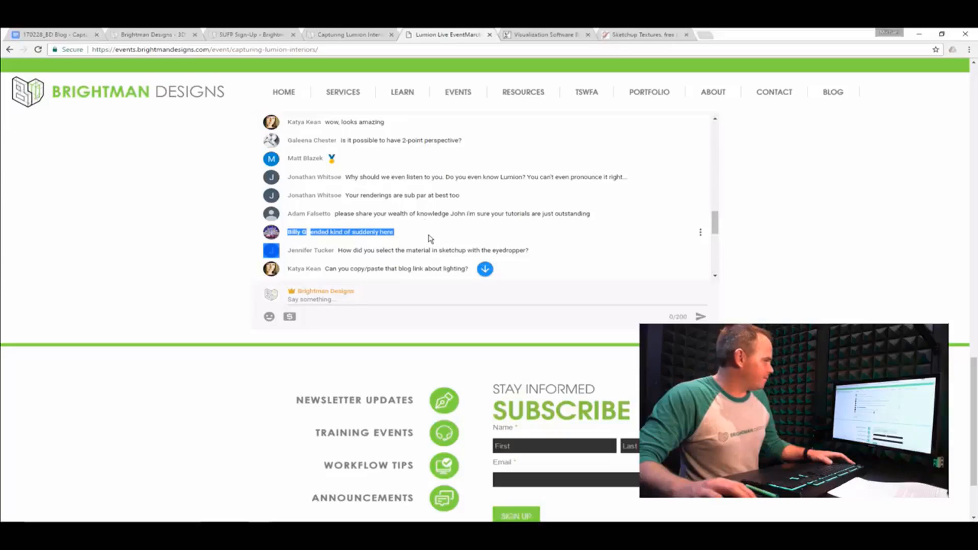
{"action": "triple_click", "coordinate": [421, 214]}
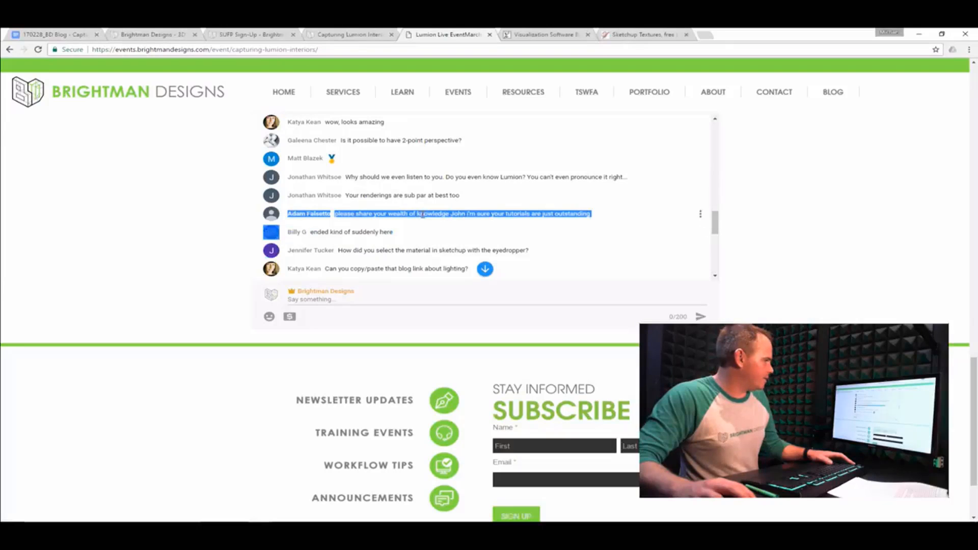
{"action": "triple_click", "coordinate": [429, 196]}
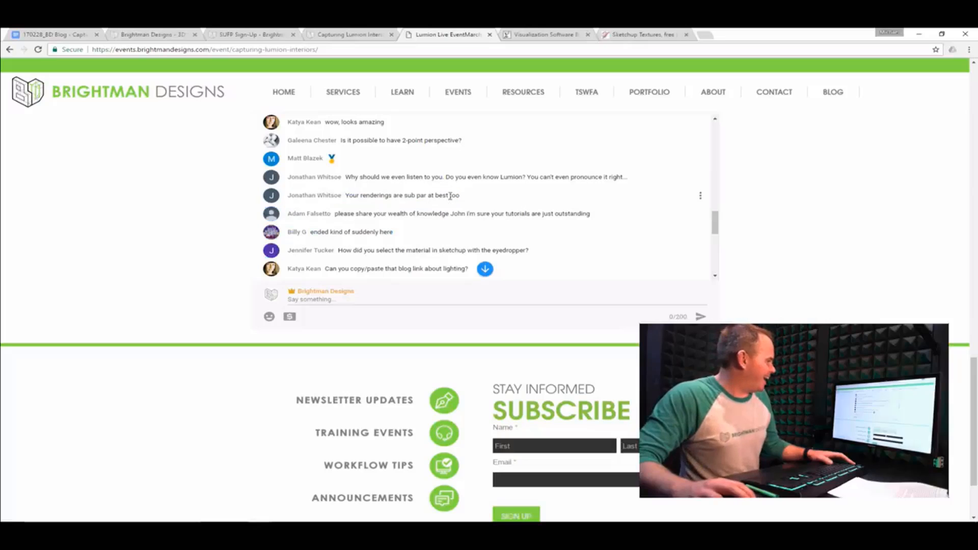
Highlight the viewer comments criticising the renderings and questioning the presenter's Lumion knowledge in the live chat
{"action": "double_click", "coordinate": [453, 195]}
{"action": "triple_click", "coordinate": [450, 194]}
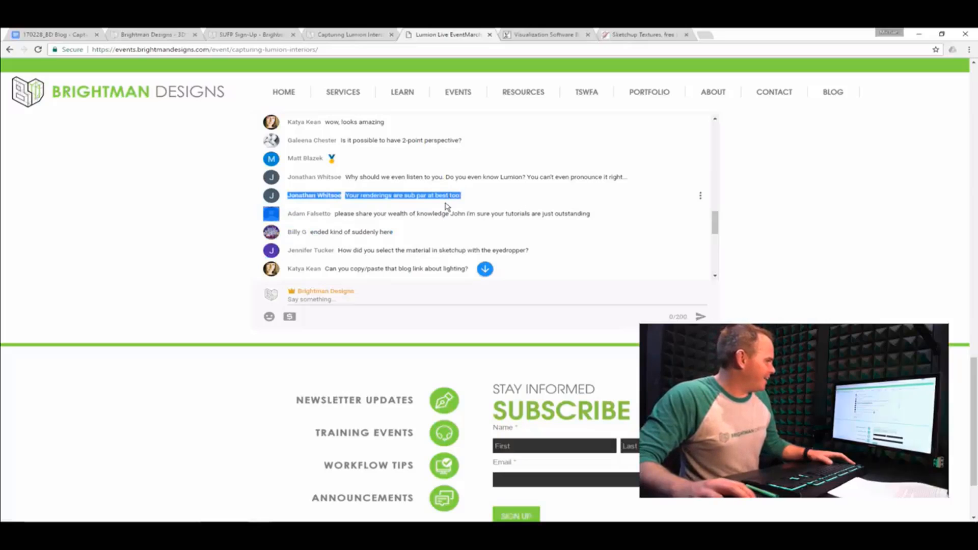
{"action": "triple_click", "coordinate": [468, 178]}
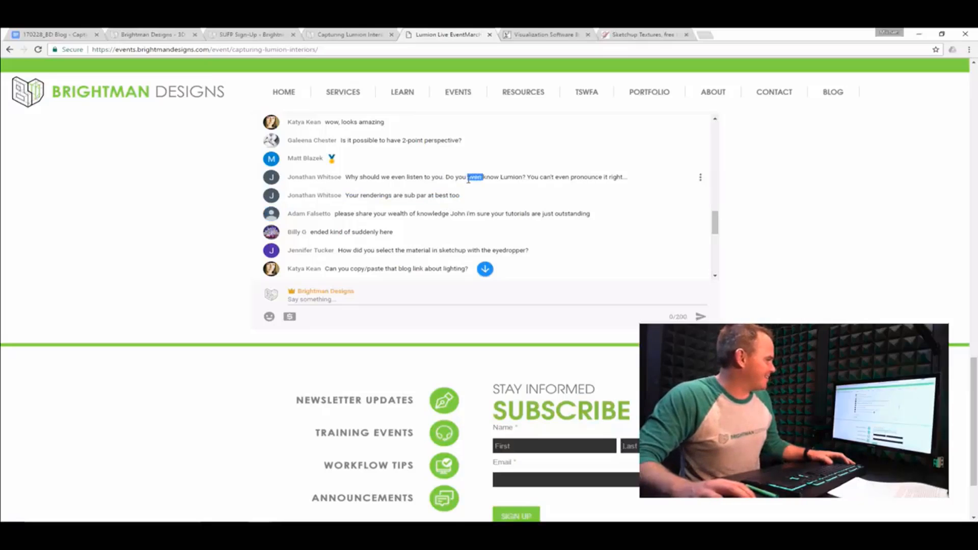
{"action": "scroll", "coordinate": [478, 228], "scroll_direction": "up", "scroll_amount": 1}
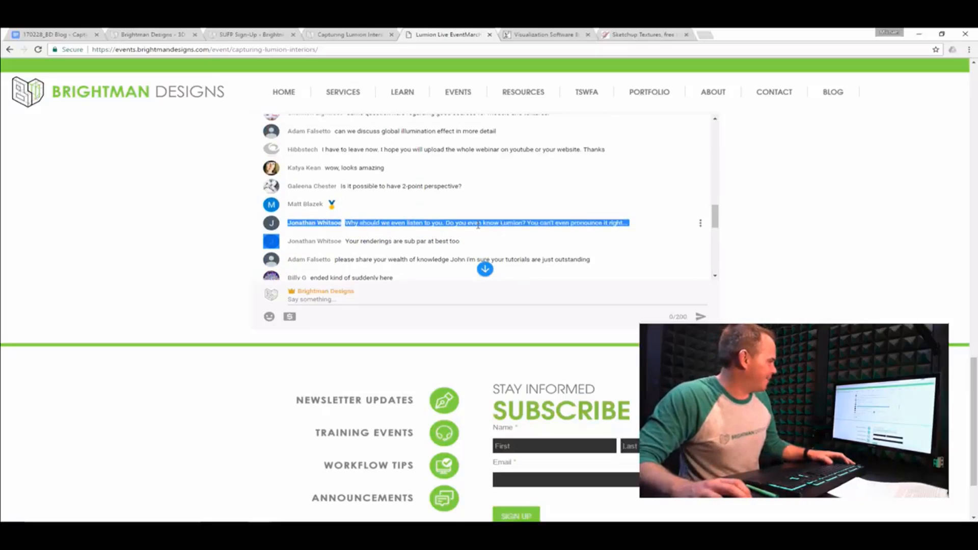
Highlight the earlier chat comments about 2-point perspective, uploading the whole webinar, and discussing the global illumination effect in more detail
{"action": "double_click", "coordinate": [428, 187]}
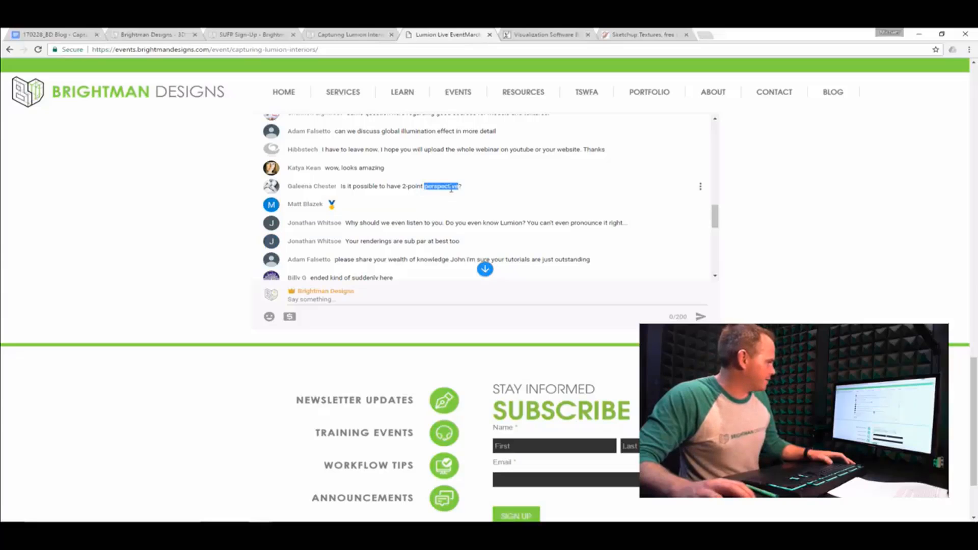
{"action": "triple_click", "coordinate": [451, 188]}
{"action": "scroll", "coordinate": [451, 190], "scroll_direction": "up", "scroll_amount": 1}
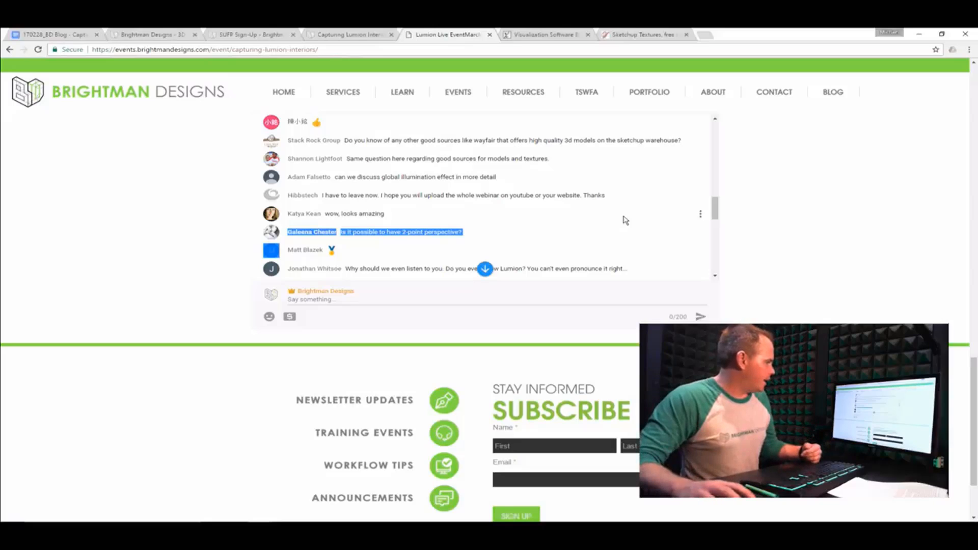
{"action": "triple_click", "coordinate": [485, 197]}
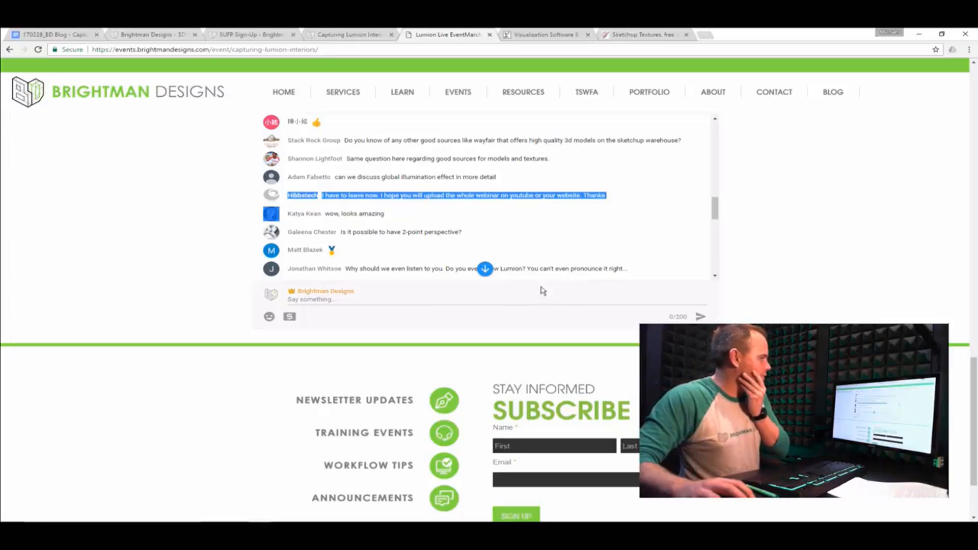
{"action": "triple_click", "coordinate": [440, 177]}
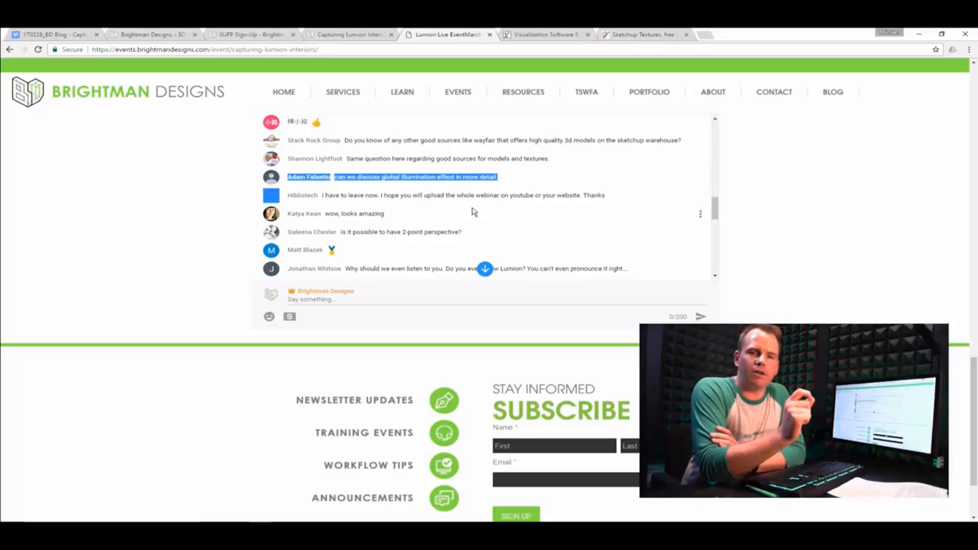
Switch to Lumion and bring up the Global Illumination settings among Photo 1's effects
{"action": "key", "text": "alt+Tab"}
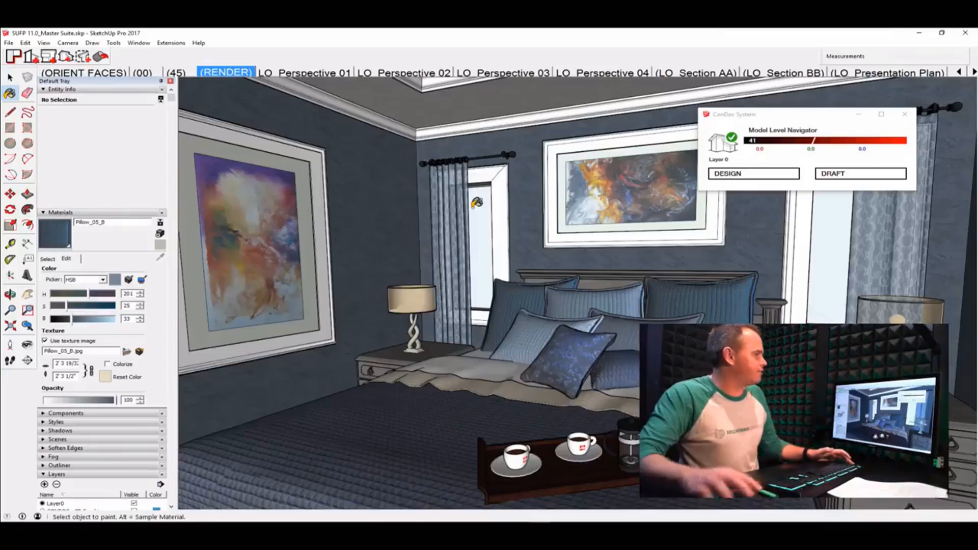
{"action": "key", "text": "alt+Tab"}
{"action": "key", "text": "alt+Tab"}
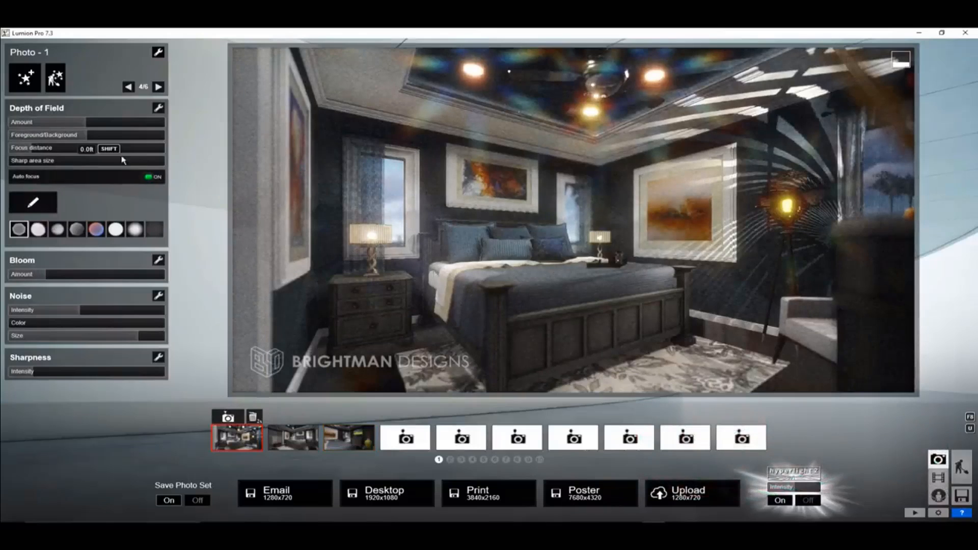
{"action": "left_click", "coordinate": [129, 87]}
{"action": "left_click", "coordinate": [129, 87]}
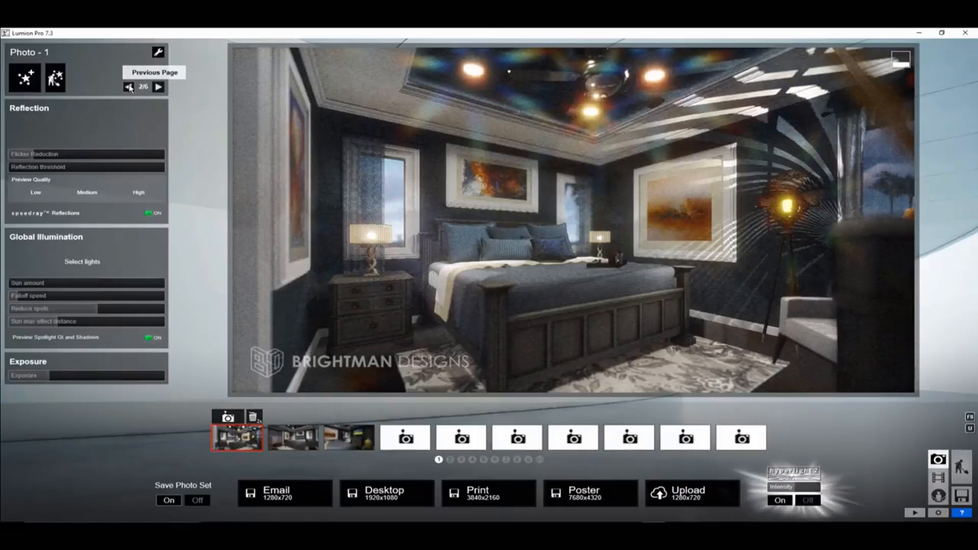
{"action": "left_click", "coordinate": [129, 87]}
{"action": "left_click", "coordinate": [158, 87]}
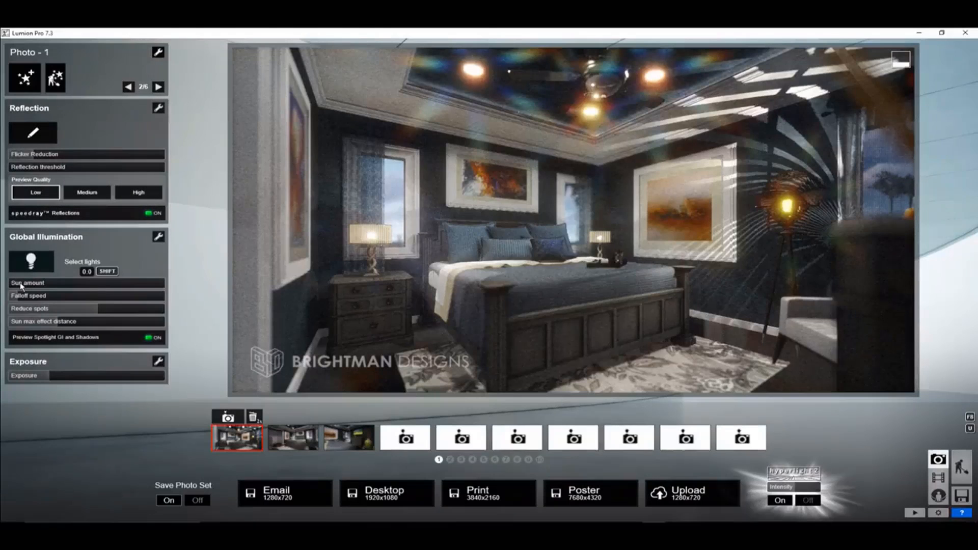
Try a higher Global Illumination sun amount and a sun max effect distance of about 921 ft, before lowering both and slightly increasing falloff speed
{"action": "left_click_drag", "start_coordinate": [32, 287], "coordinate": [92, 291]}
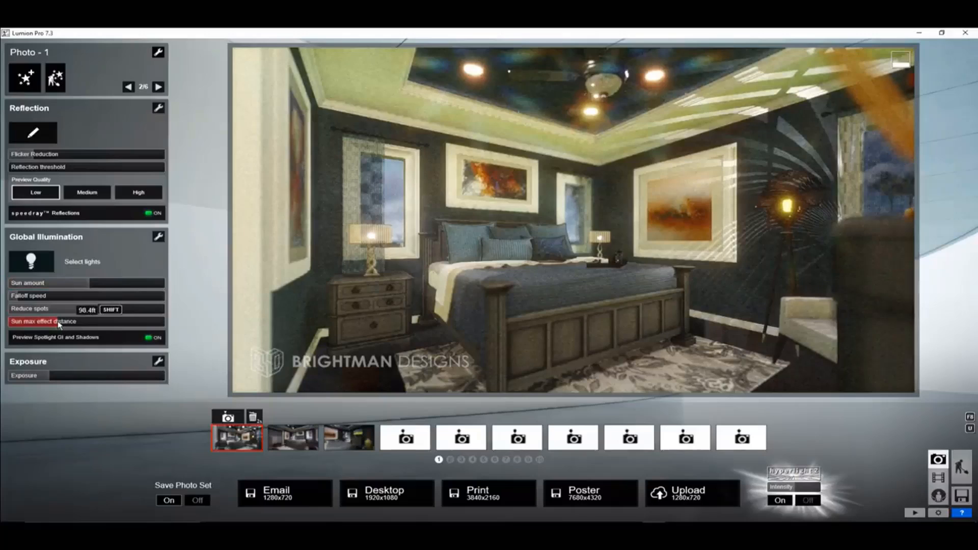
{"action": "left_click_drag", "start_coordinate": [58, 325], "coordinate": [113, 326]}
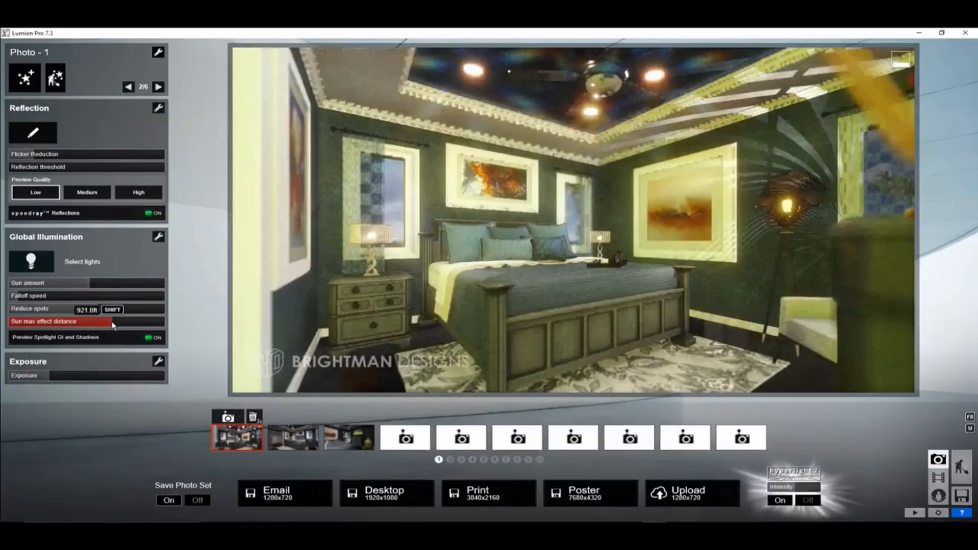
{"action": "left_click_drag", "start_coordinate": [98, 288], "coordinate": [57, 294]}
{"action": "mouse_move", "coordinate": [97, 324]}
{"action": "left_mouse_down"}
{"action": "mouse_move", "coordinate": [82, 330]}
{"action": "mouse_move", "coordinate": [95, 328]}
{"action": "left_mouse_up"}
{"action": "mouse_move", "coordinate": [56, 287]}
{"action": "left_mouse_down"}
{"action": "mouse_move", "coordinate": [28, 289]}
{"action": "mouse_move", "coordinate": [44, 290]}
{"action": "left_mouse_up"}
{"action": "left_click", "coordinate": [79, 326]}
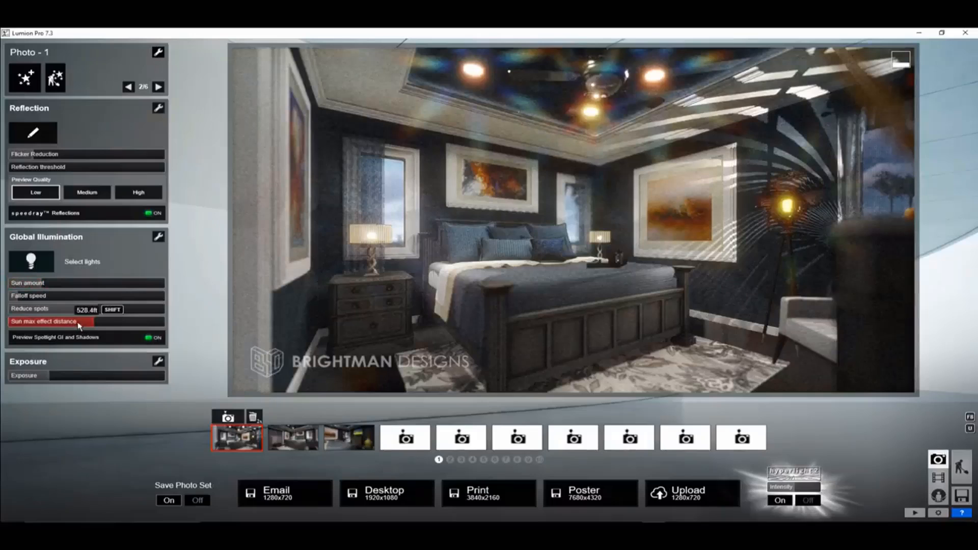
{"action": "left_click_drag", "start_coordinate": [73, 327], "coordinate": [52, 331]}
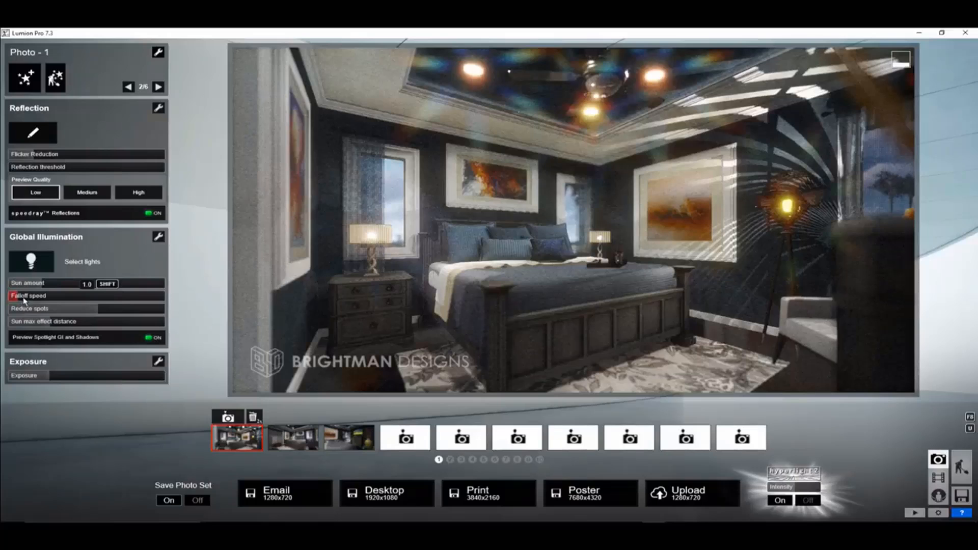
{"action": "left_click_drag", "start_coordinate": [23, 301], "coordinate": [44, 296]}
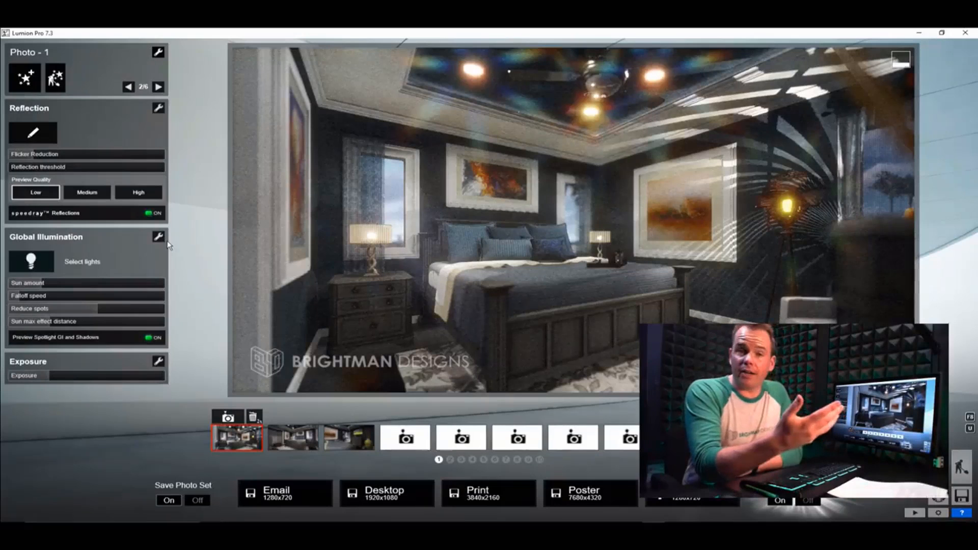
Return to the event's live chat, highlight the question about good sources for models and textures, and show the SketchUp Texture Club site
{"action": "key", "text": "alt+Tab"}
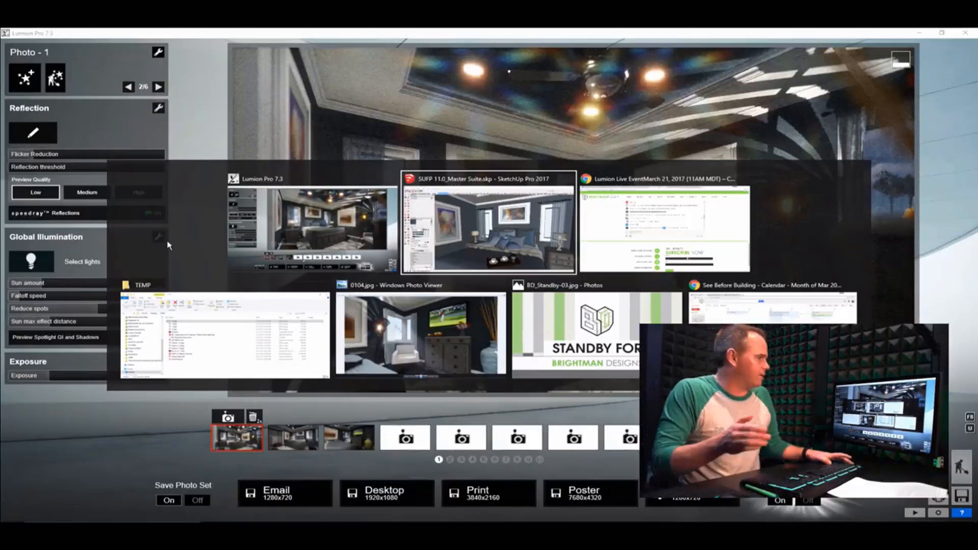
{"action": "key", "text": "alt+Tab"}
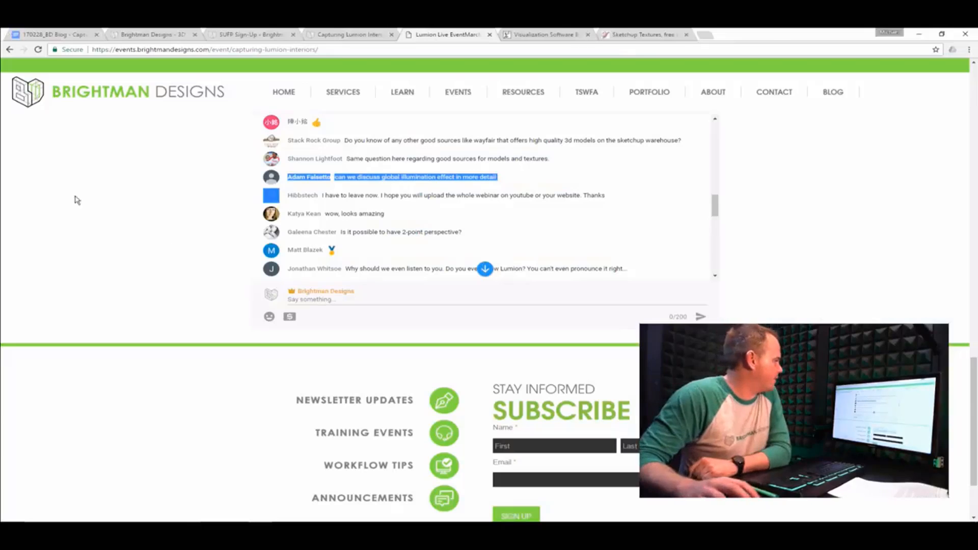
{"action": "triple_click", "coordinate": [465, 159]}
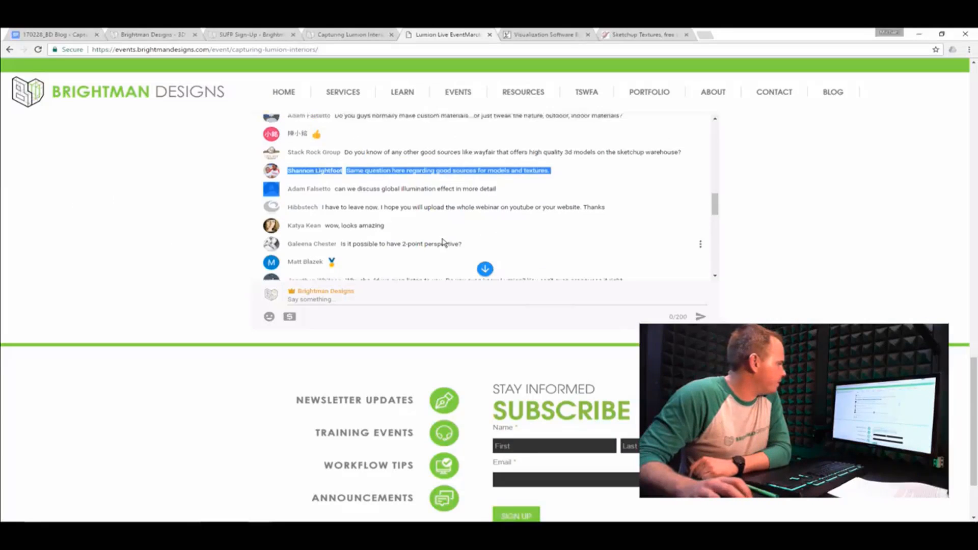
{"action": "scroll", "coordinate": [431, 204], "scroll_direction": "up", "scroll_amount": 1}
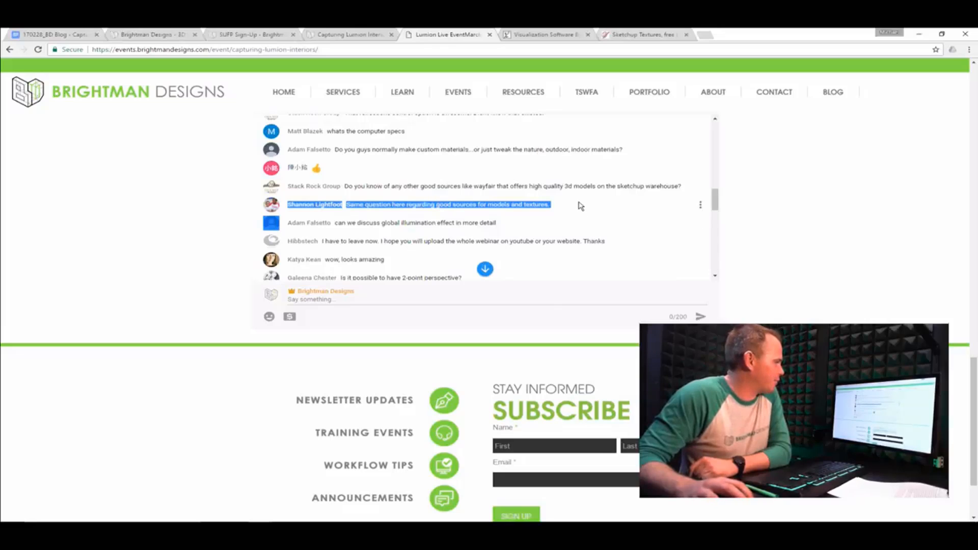
{"action": "left_click", "coordinate": [650, 34]}
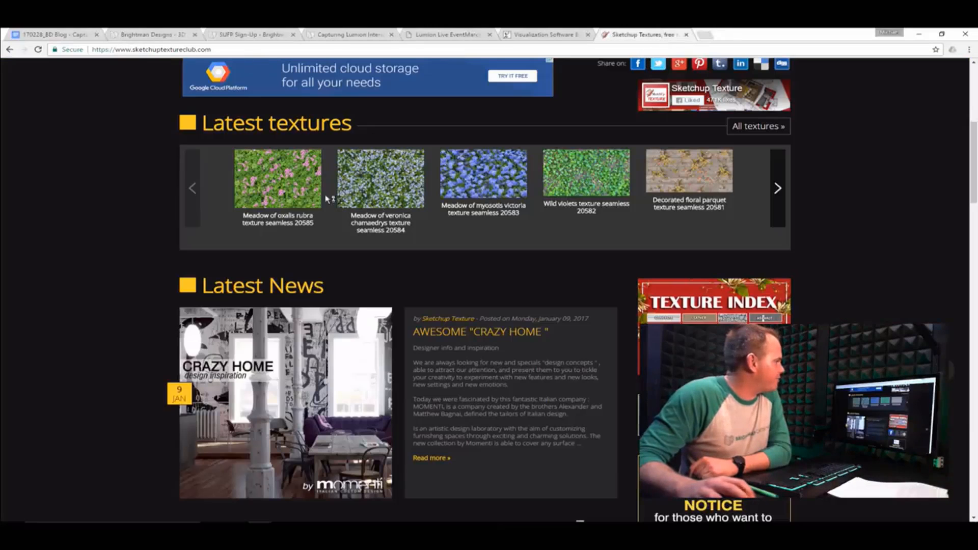
Open formfonts.com in a new browser tab and browse to the library's Models section
{"action": "left_click", "coordinate": [705, 35]}
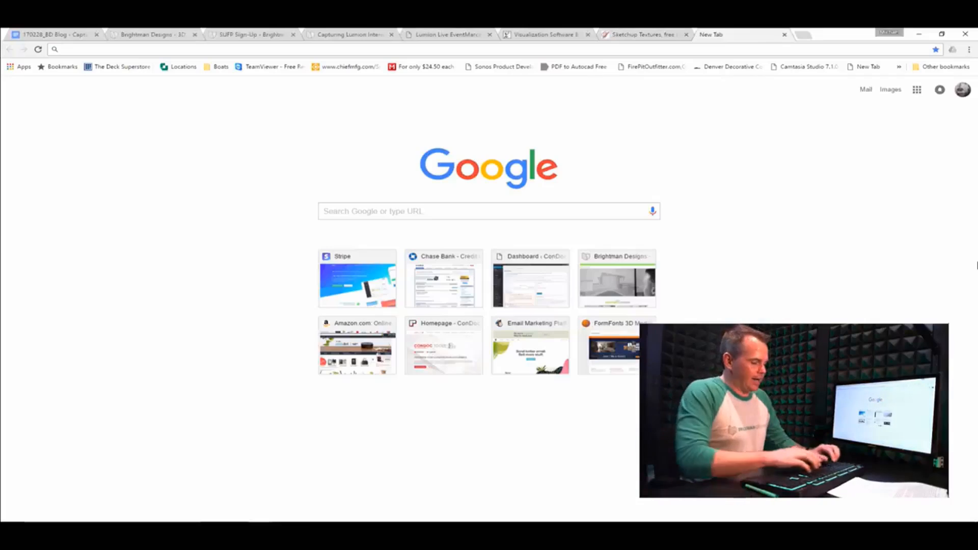
{"action": "type", "text": "formfonts.com"}
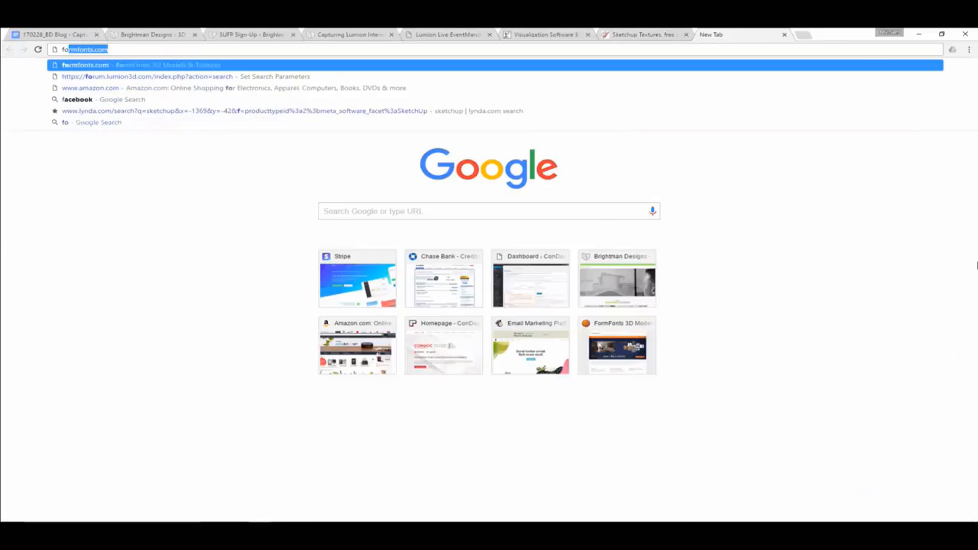
{"action": "key", "text": "Return"}
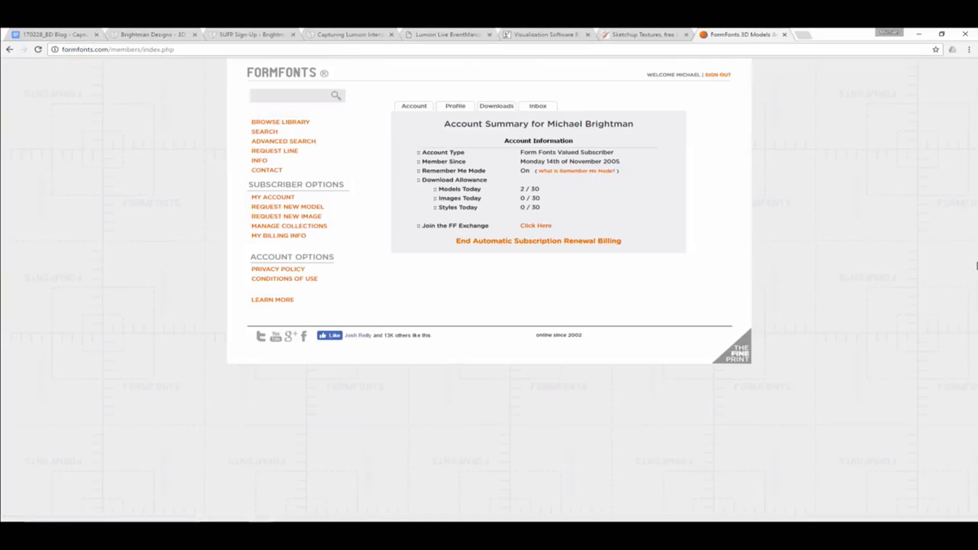
{"action": "mouse_move", "coordinate": [295, 128]}
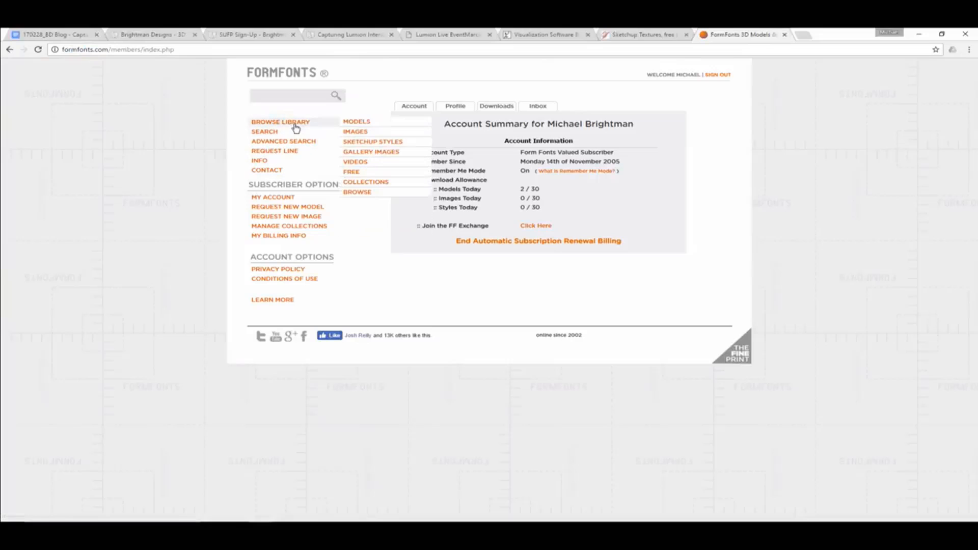
{"action": "left_click", "coordinate": [351, 123]}
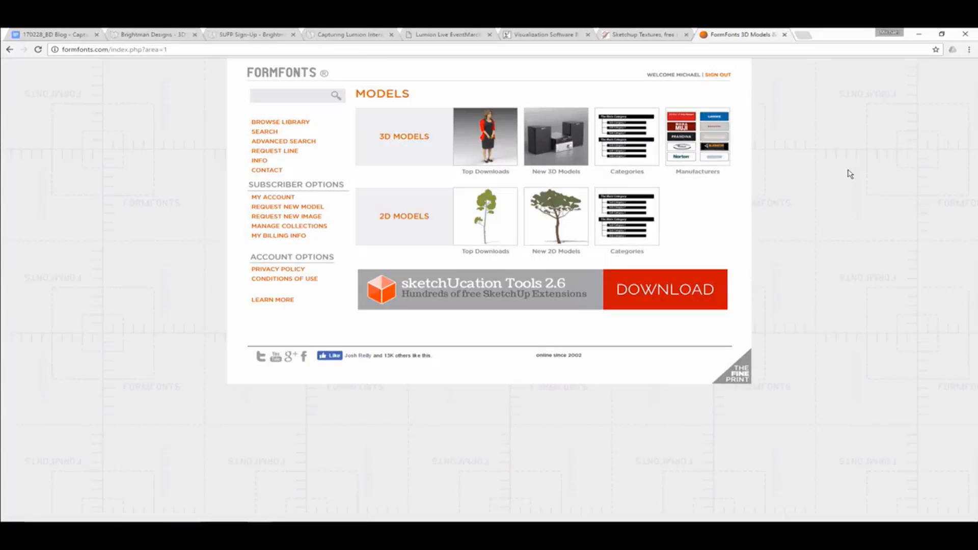
Search the FormFonts library for audi, leaving the search term selected
{"action": "left_click", "coordinate": [320, 96]}
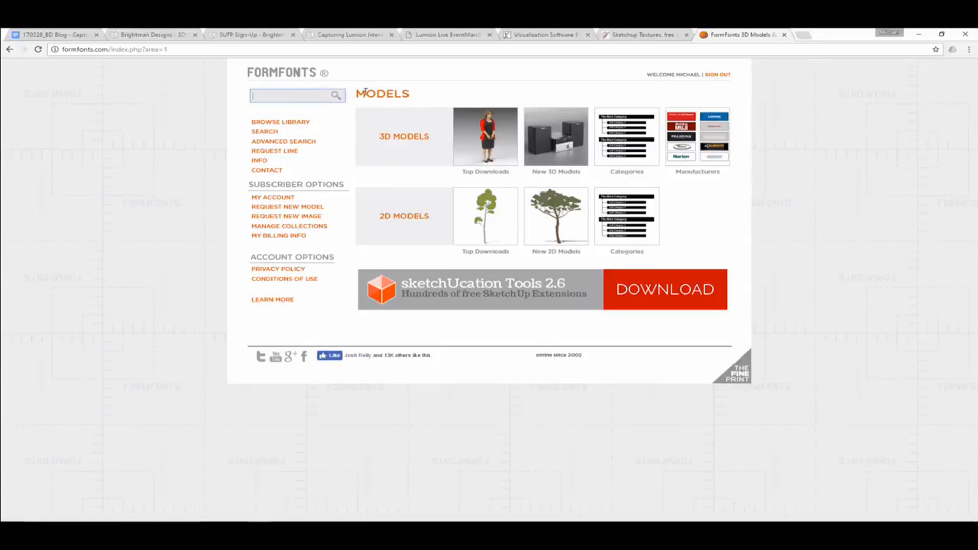
{"action": "type", "text": "audi"}
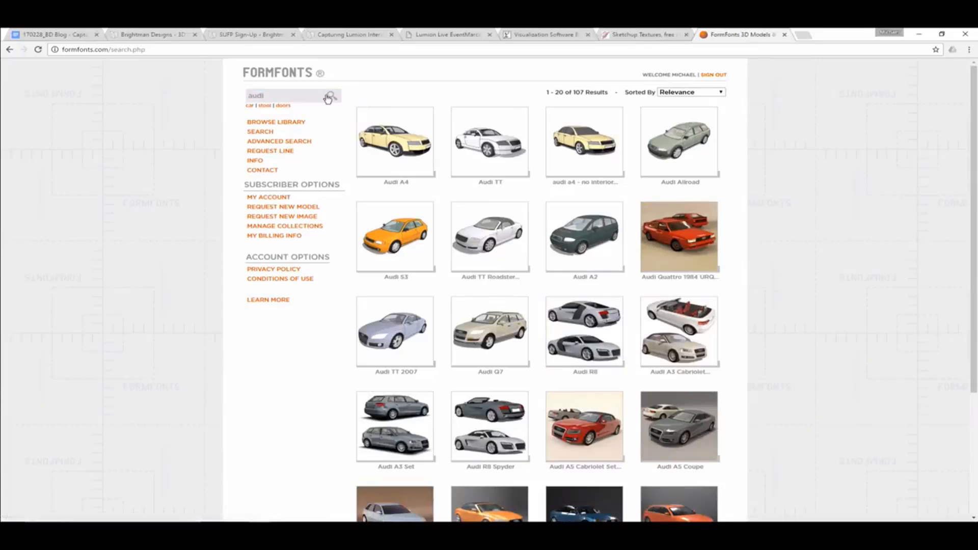
{"action": "left_click_drag", "start_coordinate": [296, 96], "coordinate": [146, 88]}
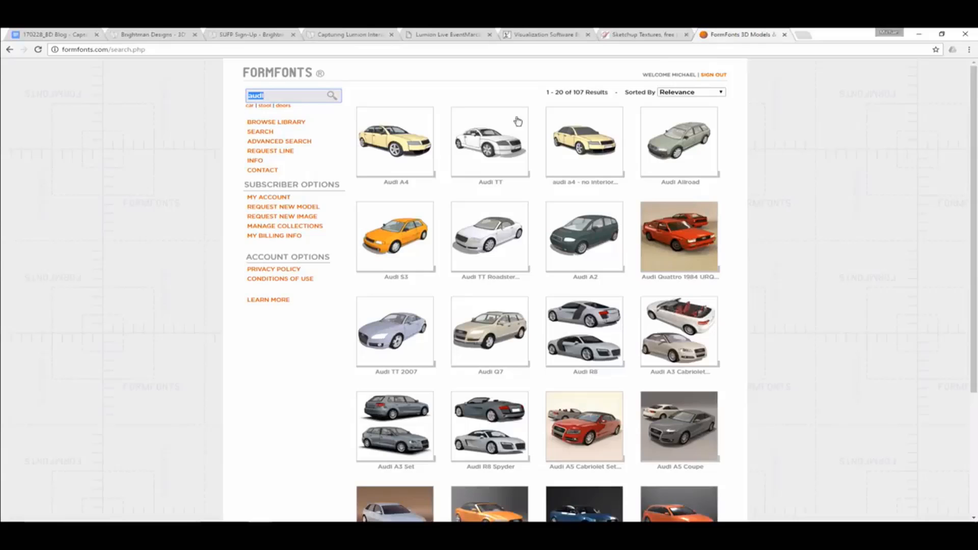
Return to the Brightman Designs website and open its blog
{"action": "left_click", "coordinate": [156, 33]}
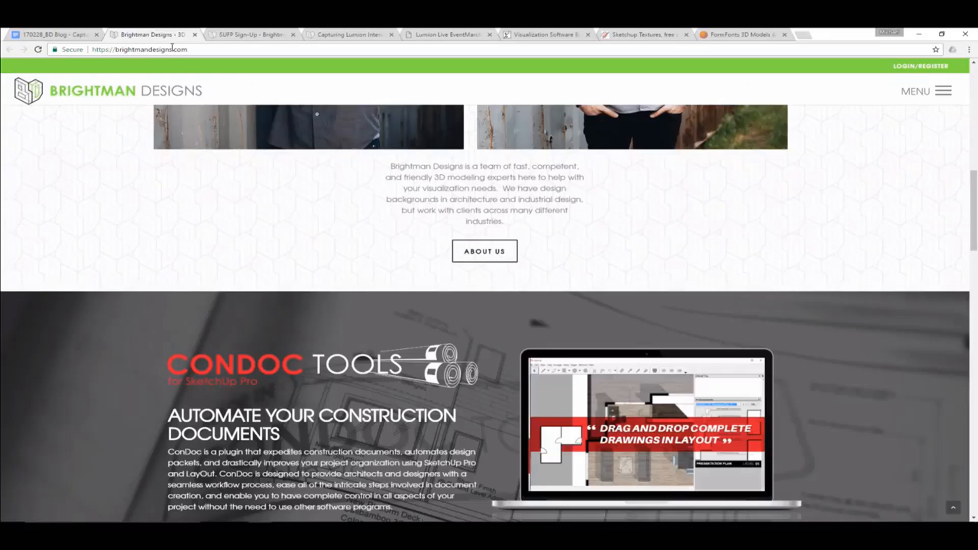
{"action": "left_click", "coordinate": [947, 92]}
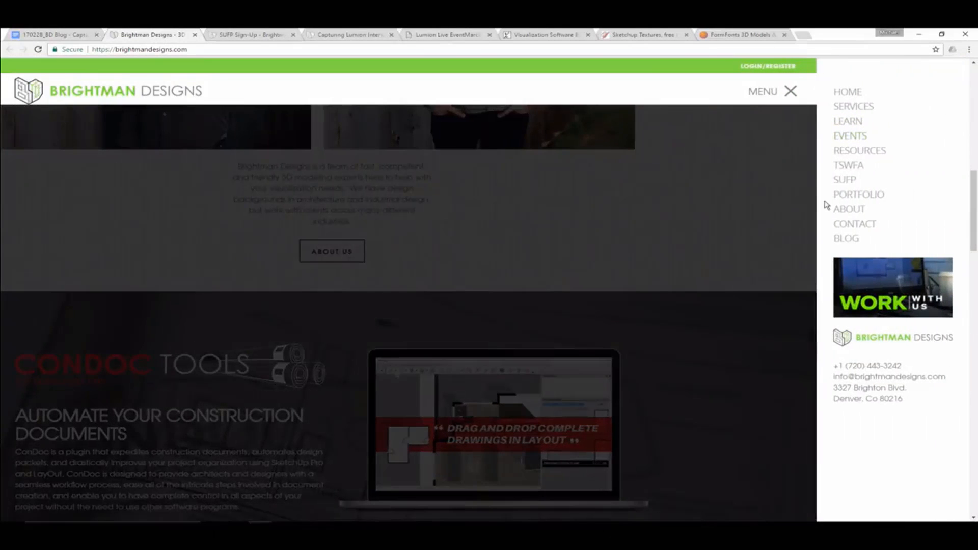
{"action": "left_click", "coordinate": [849, 239]}
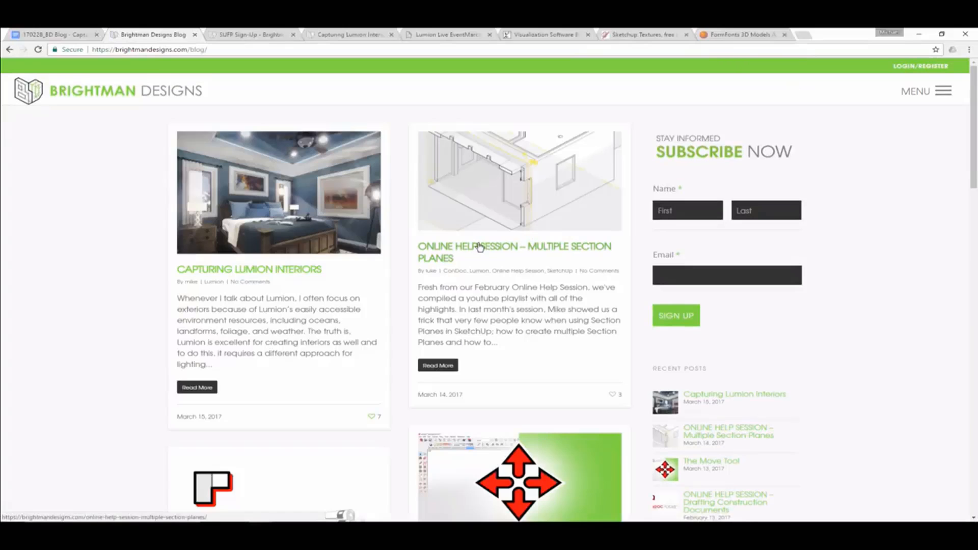
Browse to the second page of blog posts and open the "Expand Your Object Library" article
{"action": "scroll", "coordinate": [482, 241], "scroll_direction": "down", "scroll_amount": 3}
{"action": "scroll", "coordinate": [482, 241], "scroll_direction": "down", "scroll_amount": 13}
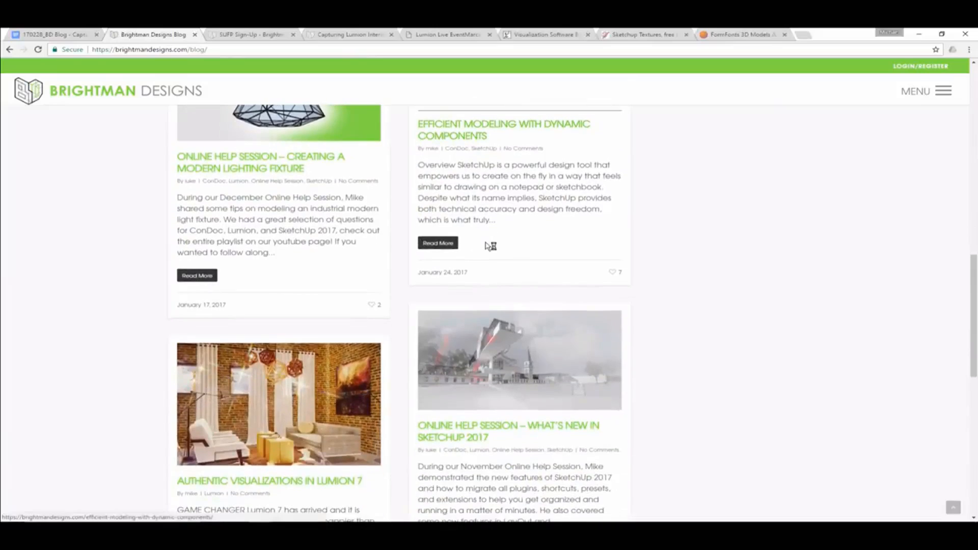
{"action": "scroll", "coordinate": [487, 246], "scroll_direction": "down", "scroll_amount": 7}
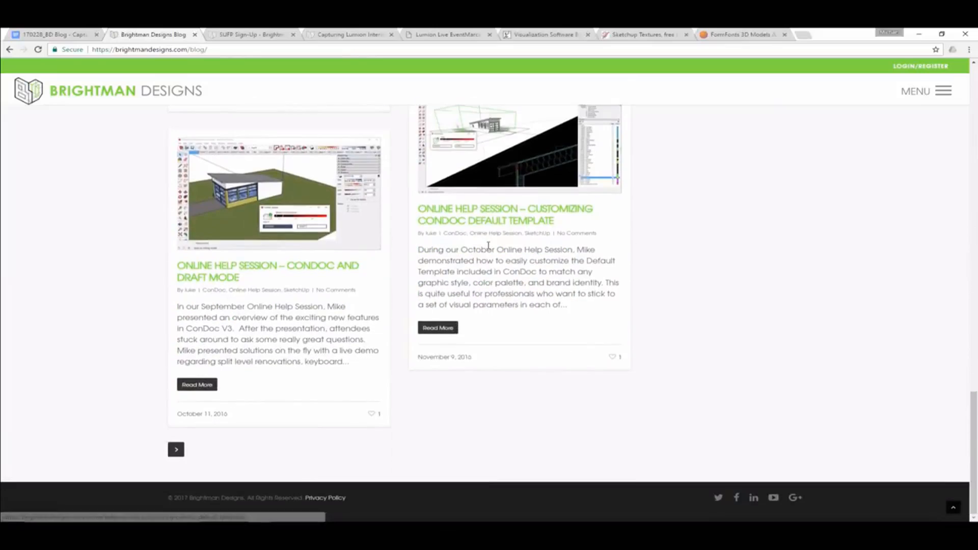
{"action": "left_click", "coordinate": [176, 449]}
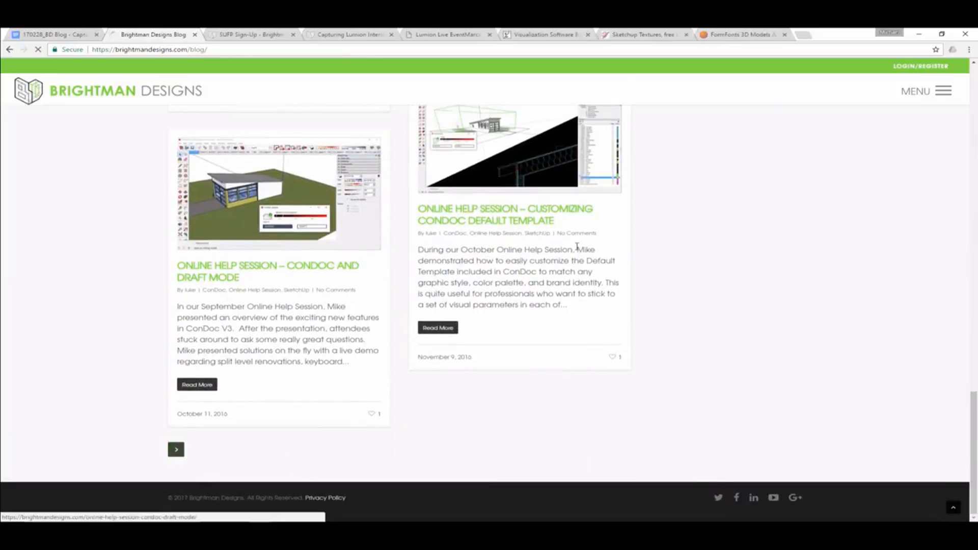
{"action": "scroll", "coordinate": [466, 327], "scroll_direction": "down", "scroll_amount": 4}
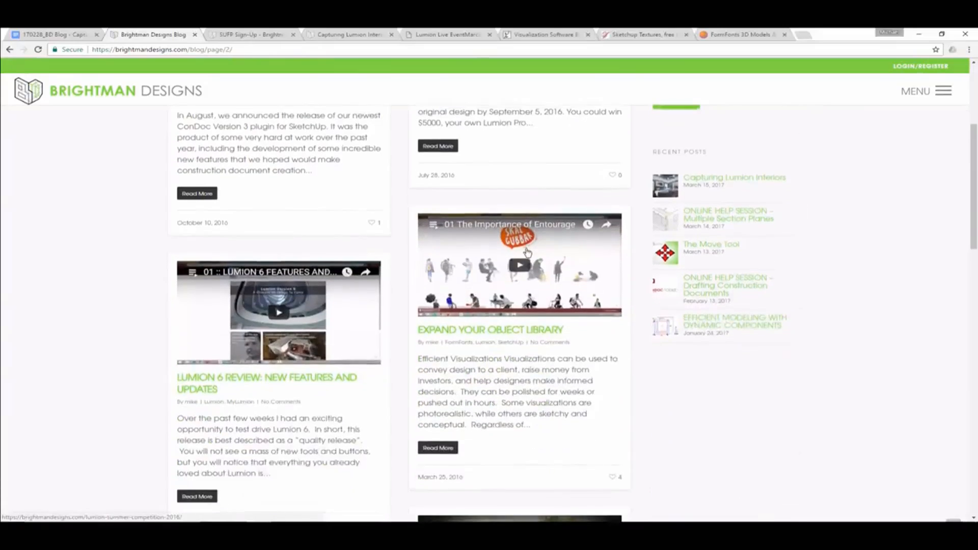
{"action": "left_click", "coordinate": [467, 328]}
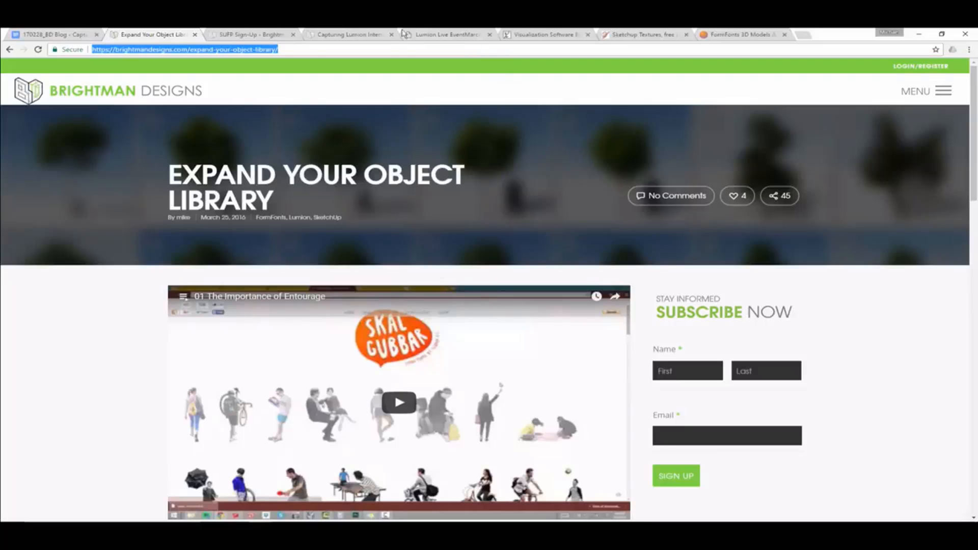
{"action": "left_click", "coordinate": [334, 35]}
{"action": "left_click", "coordinate": [448, 34]}
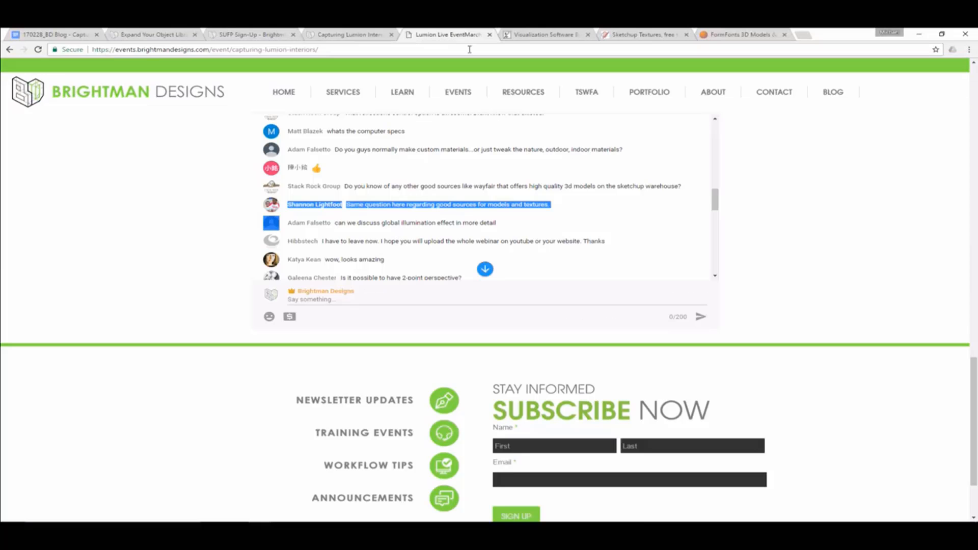
{"action": "left_click", "coordinate": [353, 298]}
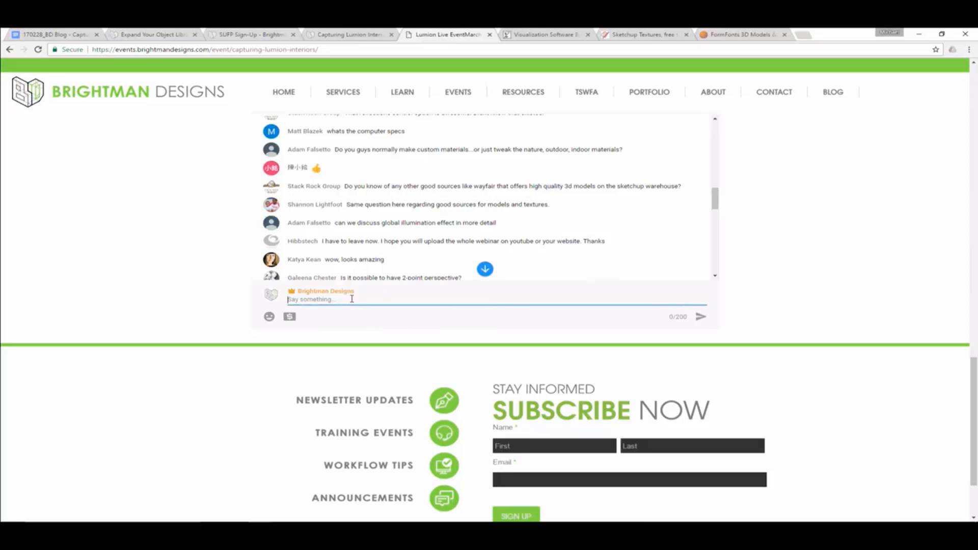
{"action": "type", "text": "https://brightmandesigns.com/expand-your-object-library/"}
{"action": "key", "text": "Return"}
Go to the newest chat messages and highlight the question about controlling the numbers for RGB factors
{"action": "left_click_drag", "start_coordinate": [715, 201], "coordinate": [730, 271]}
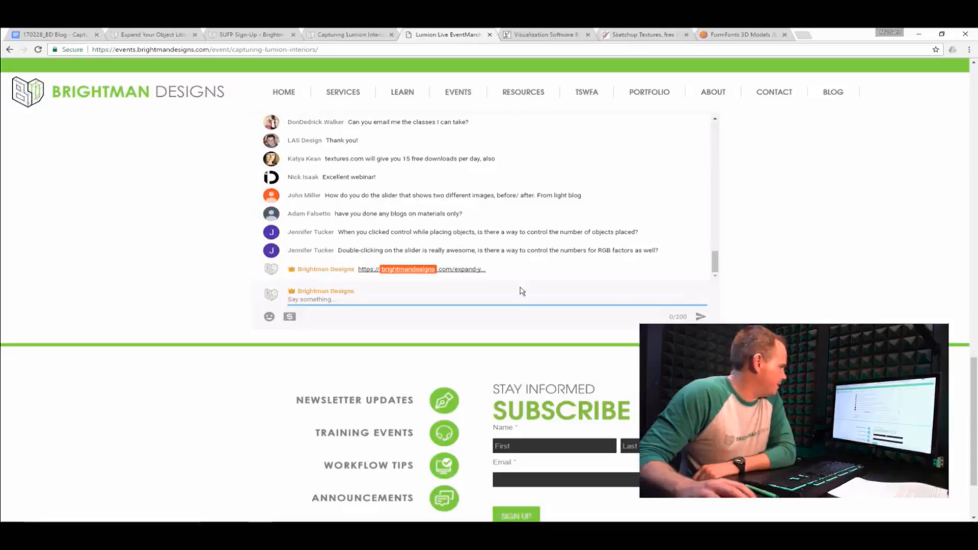
{"action": "left_click", "coordinate": [377, 262]}
{"action": "triple_click", "coordinate": [390, 251]}
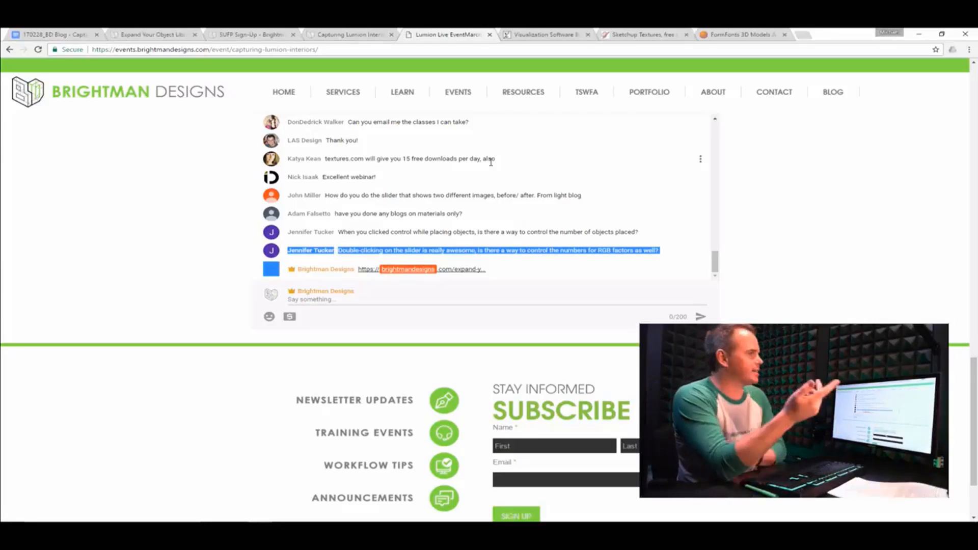
Switch to Lumion, raise the plaster wall material's Colorization to roughly a third, and try several blue tints, ending on a saturated blue
{"action": "key", "text": "alt+Tab"}
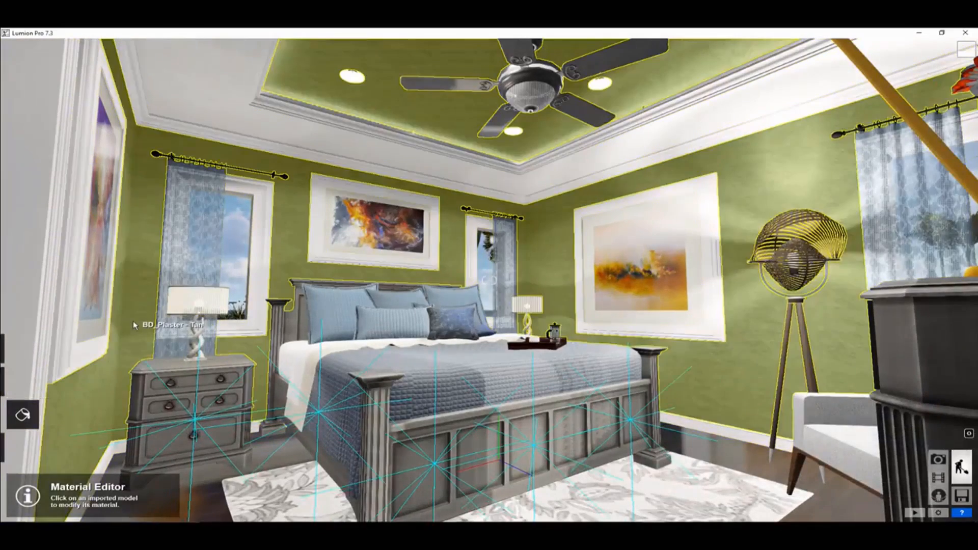
{"action": "left_click", "coordinate": [129, 335]}
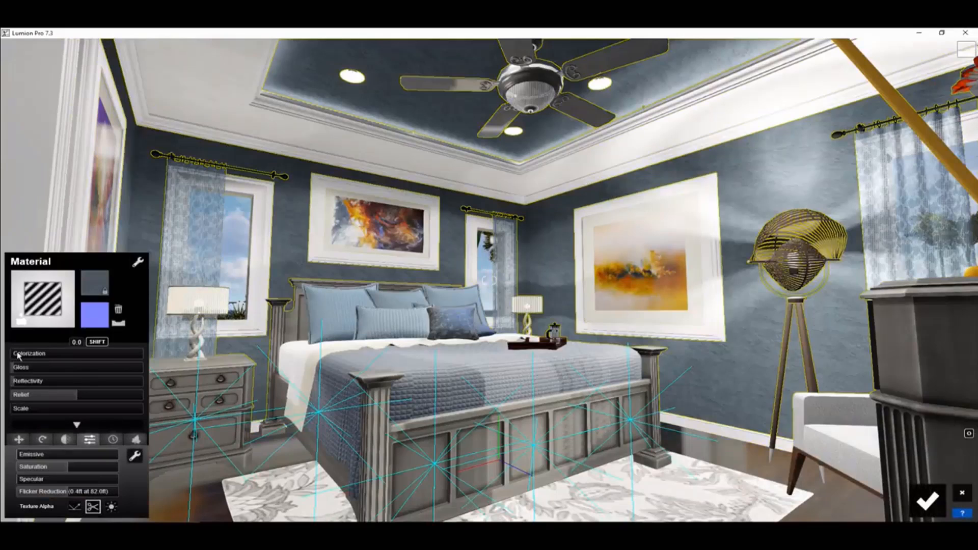
{"action": "left_click", "coordinate": [59, 353]}
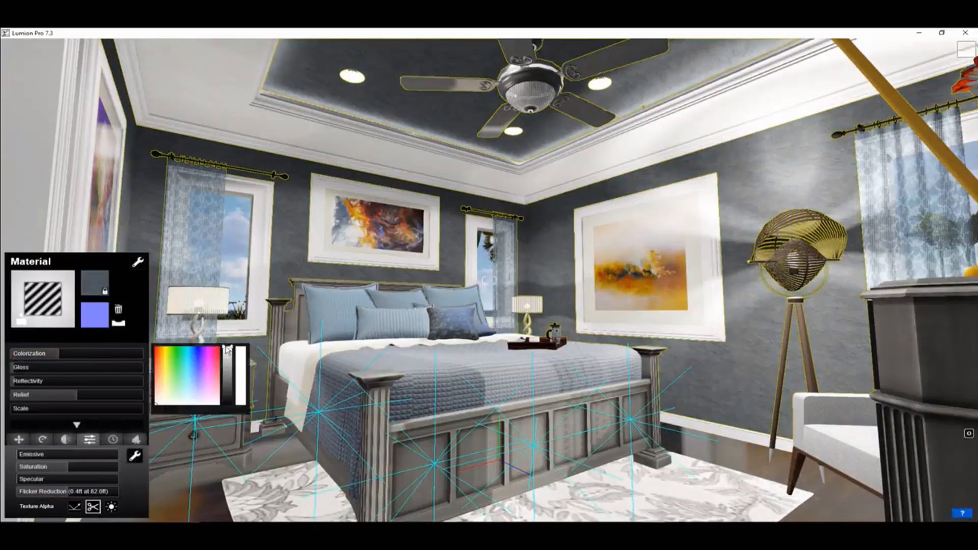
{"action": "mouse_move", "coordinate": [178, 355]}
{"action": "left_mouse_down"}
{"action": "mouse_move", "coordinate": [208, 363]}
{"action": "mouse_move", "coordinate": [192, 383]}
{"action": "left_mouse_up"}
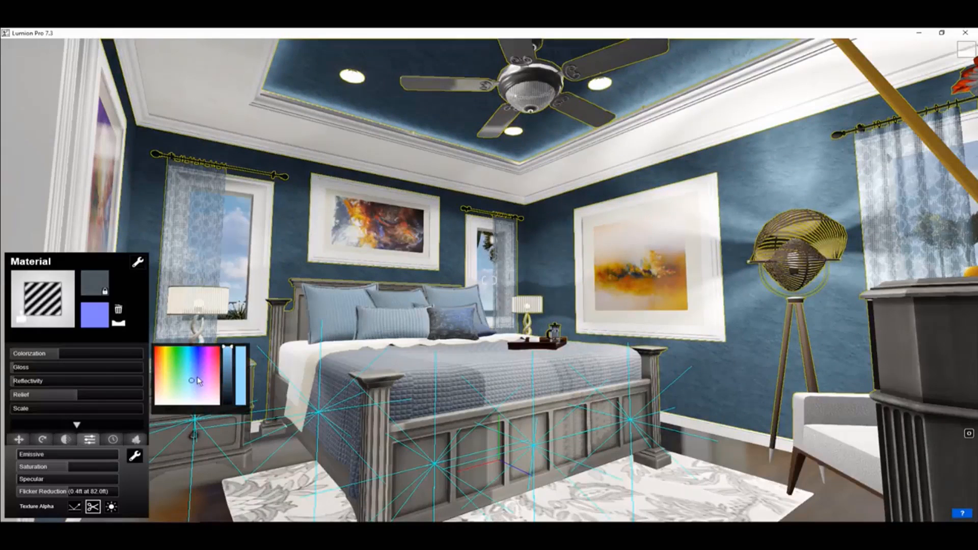
{"action": "left_click", "coordinate": [197, 366]}
{"action": "left_click_drag", "start_coordinate": [182, 369], "coordinate": [196, 361]}
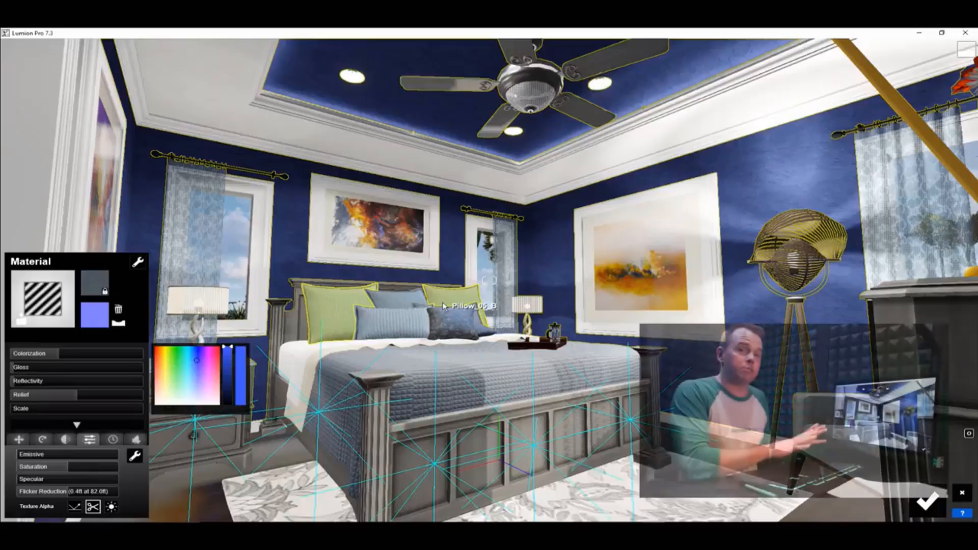
Switch back to the live chat and highlight the question about controlling the number of objects placed
{"action": "key", "text": "alt+Tab"}
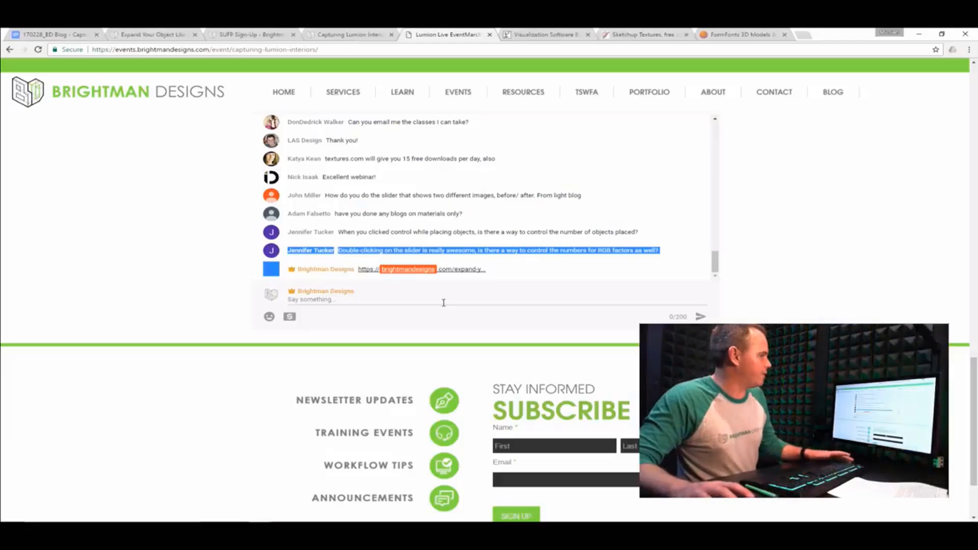
{"action": "double_click", "coordinate": [429, 233]}
{"action": "triple_click", "coordinate": [429, 234]}
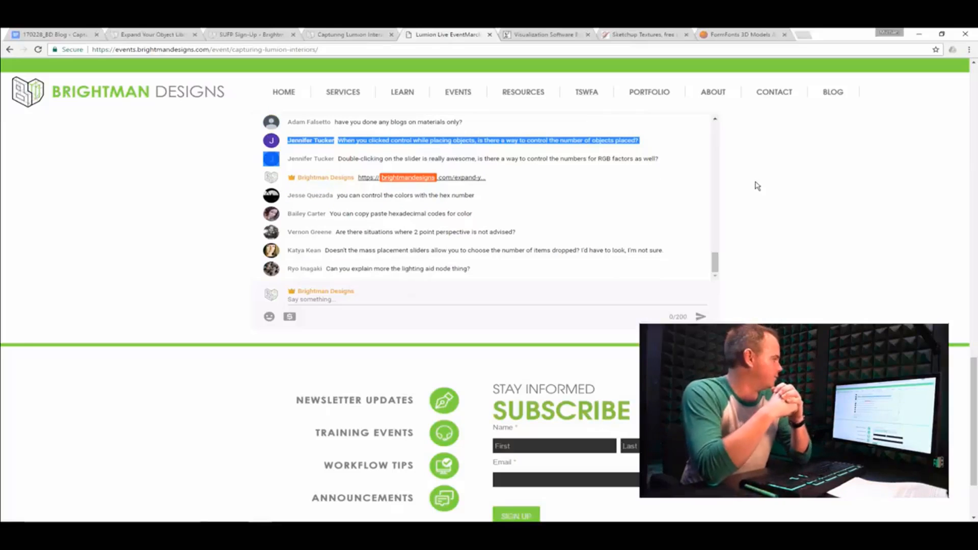
Highlight the chat messages about mass placement sliders and hexadecimal color codes, ending on the lighting aid node question
{"action": "triple_click", "coordinate": [461, 269]}
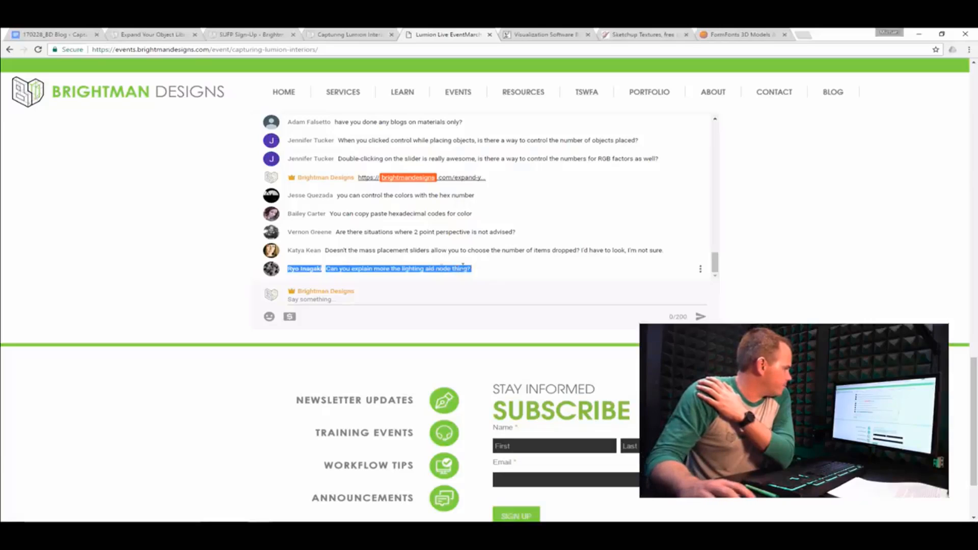
{"action": "double_click", "coordinate": [421, 251]}
{"action": "triple_click", "coordinate": [426, 251]}
{"action": "left_click", "coordinate": [576, 292]}
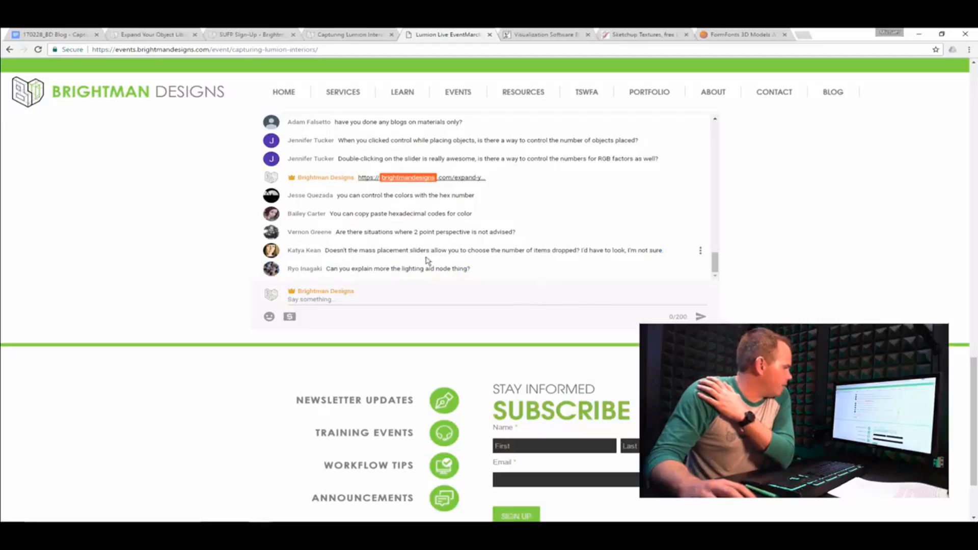
{"action": "left_click_drag", "start_coordinate": [392, 250], "coordinate": [639, 233]}
{"action": "triple_click", "coordinate": [639, 233]}
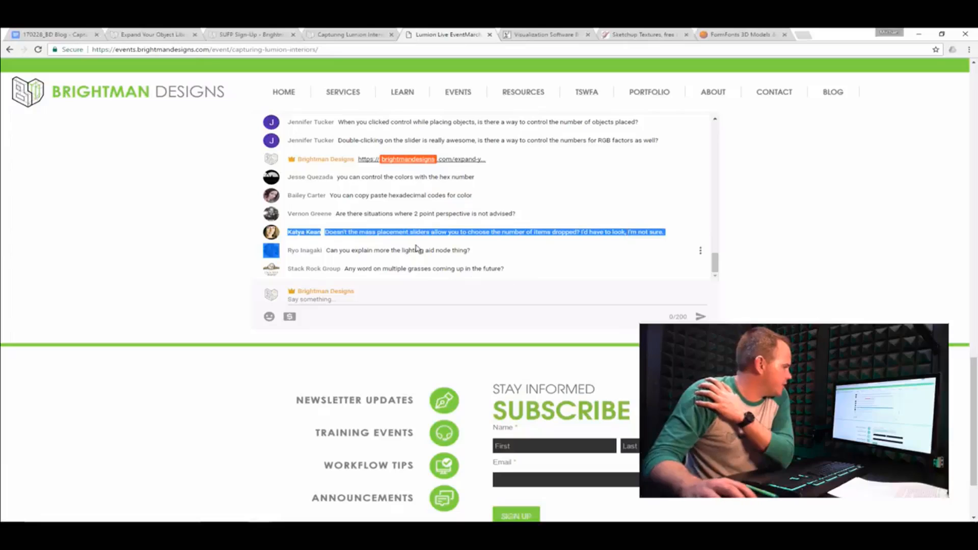
{"action": "triple_click", "coordinate": [382, 198]}
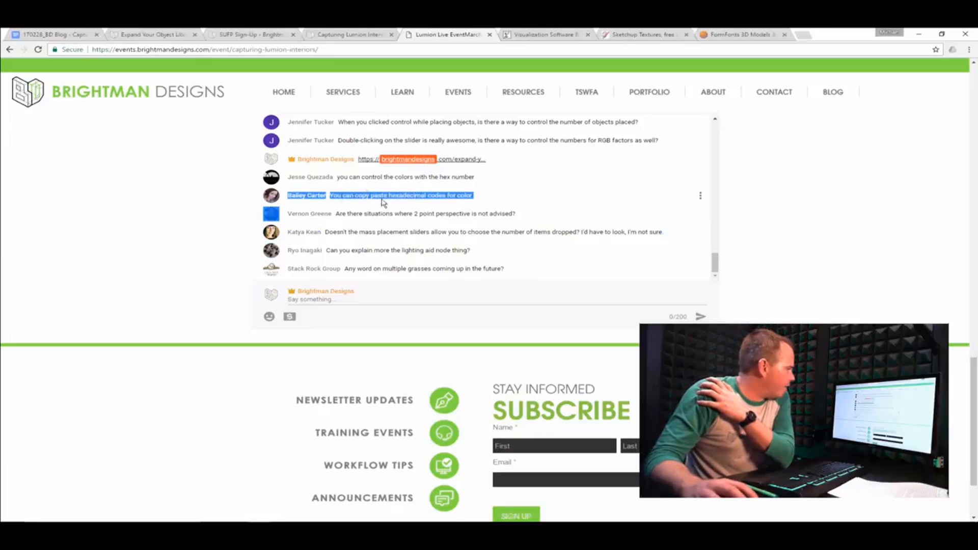
{"action": "triple_click", "coordinate": [352, 199]}
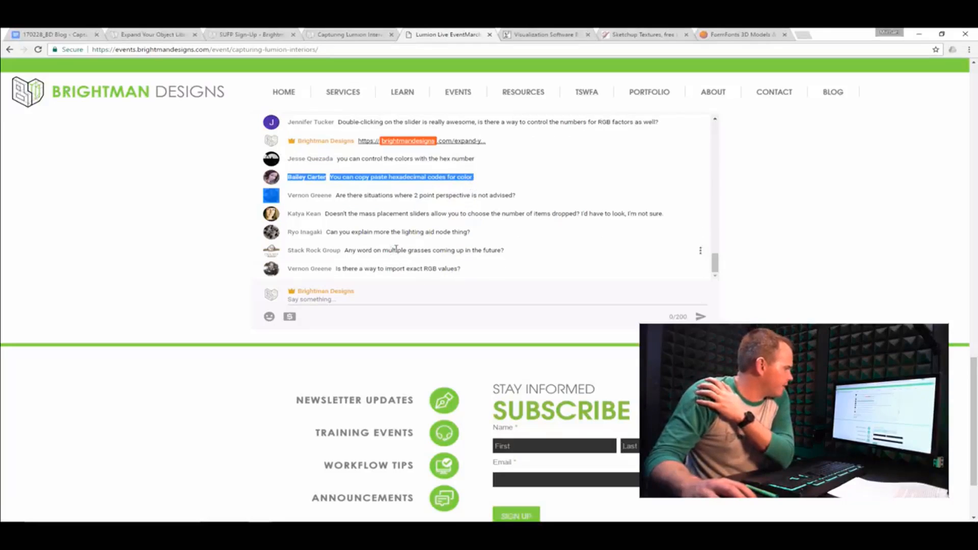
{"action": "triple_click", "coordinate": [376, 231]}
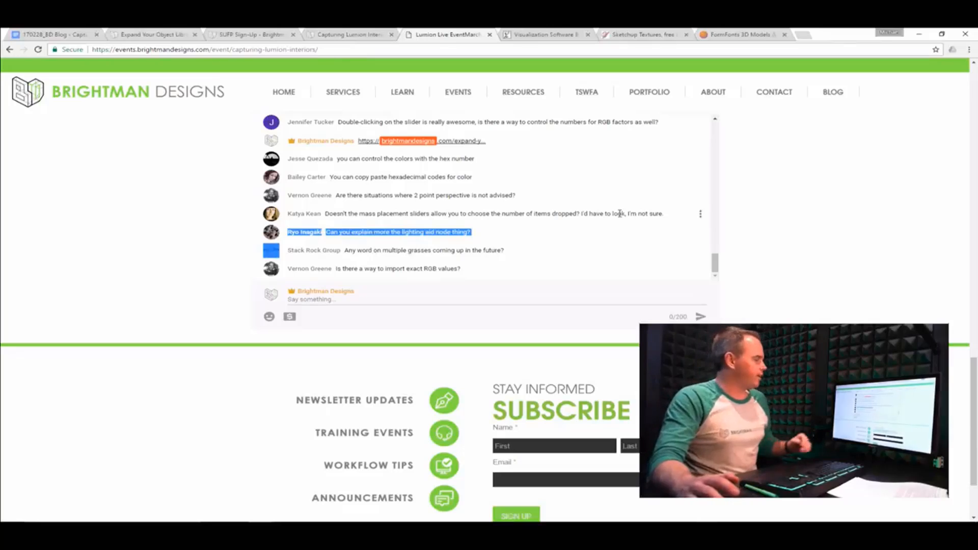
Switch to Lumion and shift the wall colorization to a slightly lighter blue
{"action": "key", "text": "alt+Tab"}
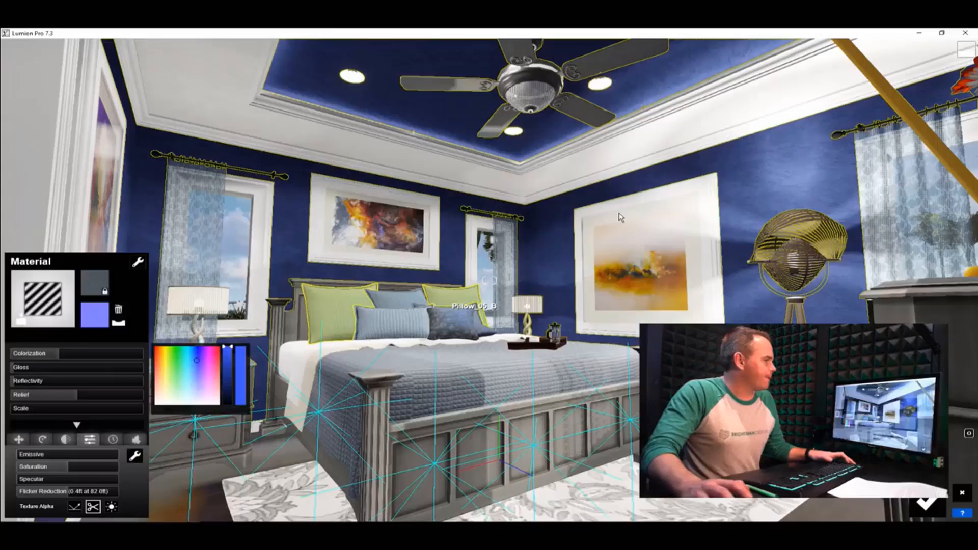
{"action": "left_click", "coordinate": [191, 361]}
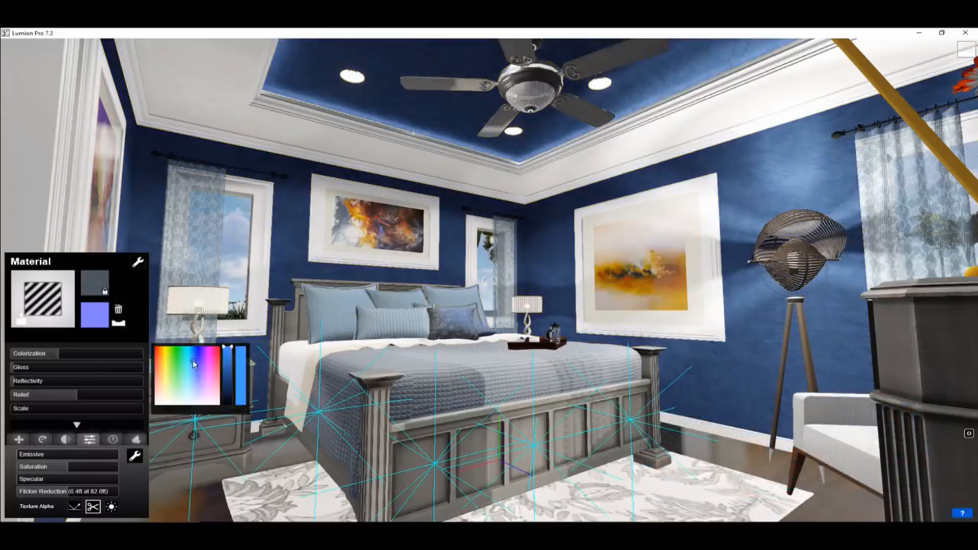
Switch to the Master Suite model in SketchUp and view the recessed light cans above the bedroom ceiling
{"action": "key", "text": "alt+Tab"}
{"action": "key", "text": "alt+Tab"}
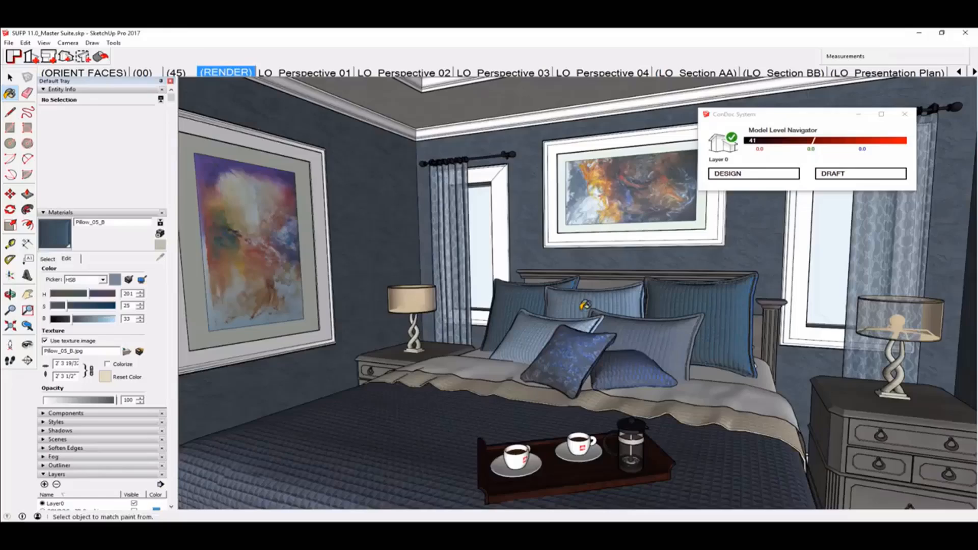
{"action": "mouse_move", "coordinate": [581, 311]}
{"action": "middle_mouse_down"}
{"action": "mouse_move", "coordinate": [764, 365]}
{"action": "mouse_move", "coordinate": [631, 348]}
{"action": "mouse_move", "coordinate": [558, 230]}
{"action": "middle_mouse_up"}
{"action": "scroll", "coordinate": [631, 347], "scroll_direction": "down", "scroll_amount": 3}
{"action": "middle_click_drag", "start_coordinate": [571, 270], "coordinate": [448, 219]}
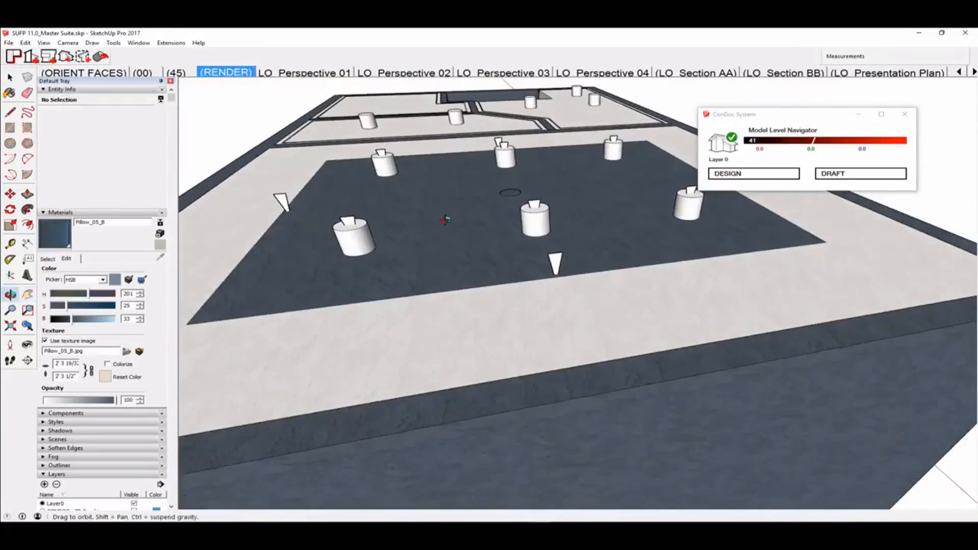
Select the component of cone-shaped lighting nodes above the ceiling and try moving it straight up
{"action": "scroll", "coordinate": [498, 218], "scroll_direction": "up", "scroll_amount": 2}
{"action": "scroll", "coordinate": [605, 276], "scroll_direction": "down", "scroll_amount": 1}
{"action": "key", "text": "space"}
{"action": "left_click", "coordinate": [584, 281]}
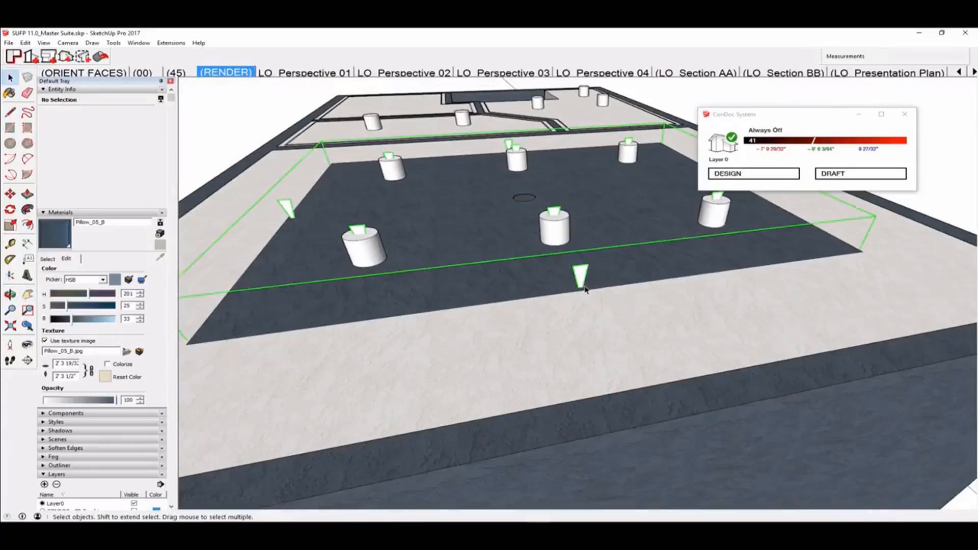
{"action": "middle_click_drag", "start_coordinate": [584, 281], "coordinate": [733, 261]}
{"action": "key", "text": "m"}
{"action": "left_click", "coordinate": [676, 292]}
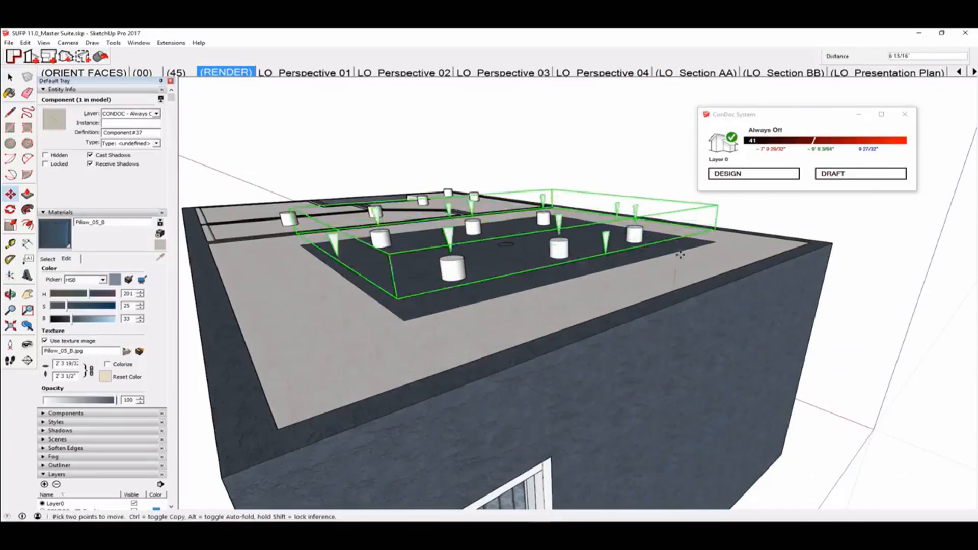
{"action": "key", "text": "Escape"}
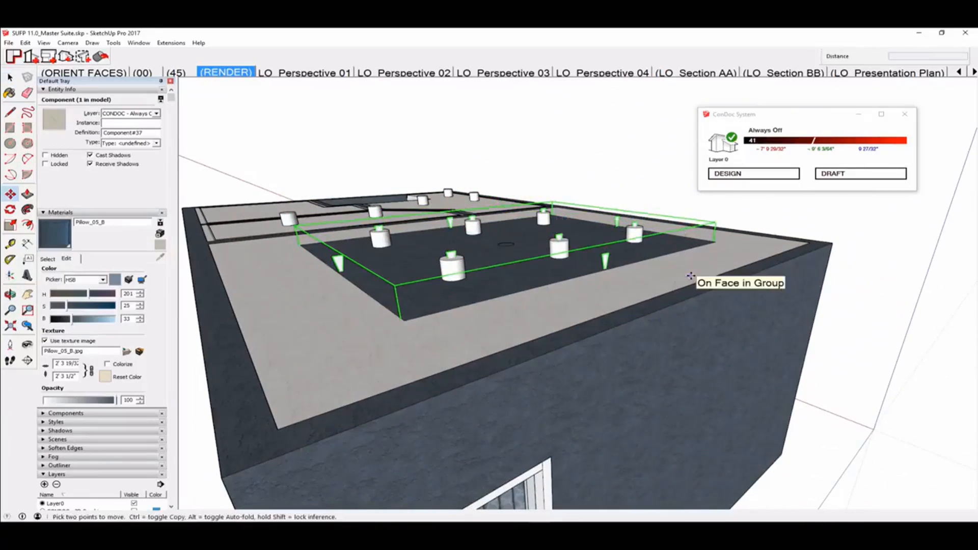
Draw an inverted triangle about 3 35/64 inches tall and 1 13/32 inches wide, its tip on the can's top center
{"action": "scroll", "coordinate": [702, 271], "scroll_direction": "up", "scroll_amount": 10}
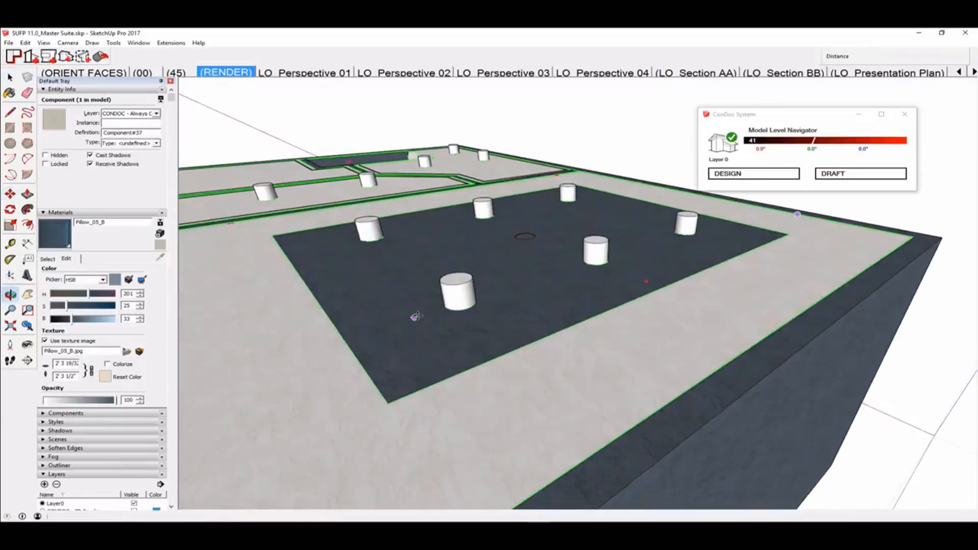
{"action": "scroll", "coordinate": [570, 275], "scroll_direction": "up", "scroll_amount": 5}
{"action": "key", "text": "l"}
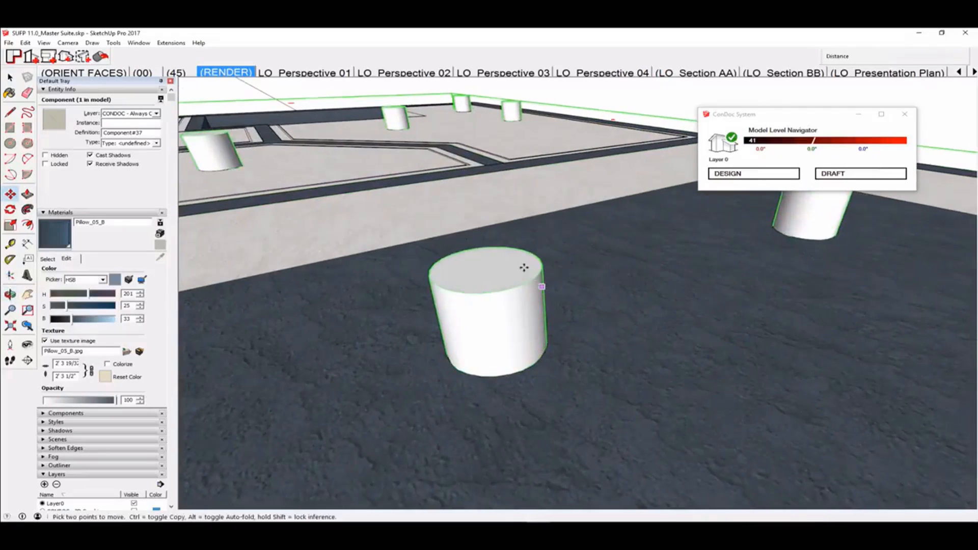
{"action": "left_click", "coordinate": [487, 267]}
{"action": "left_click", "coordinate": [479, 209]}
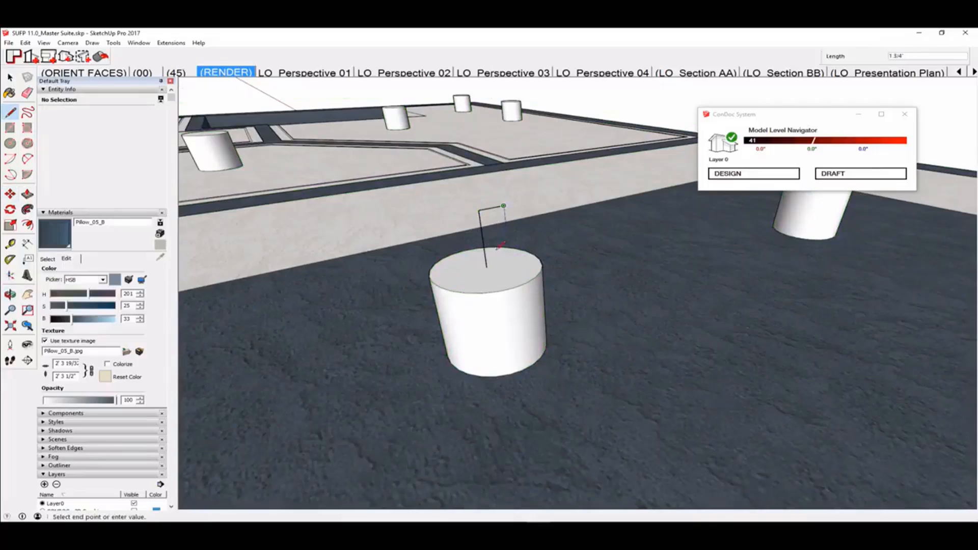
{"action": "left_click", "coordinate": [487, 267]}
Move the triangle's upper edge along the green axis so its midpoint is centered over the tip
{"action": "key", "text": "m"}
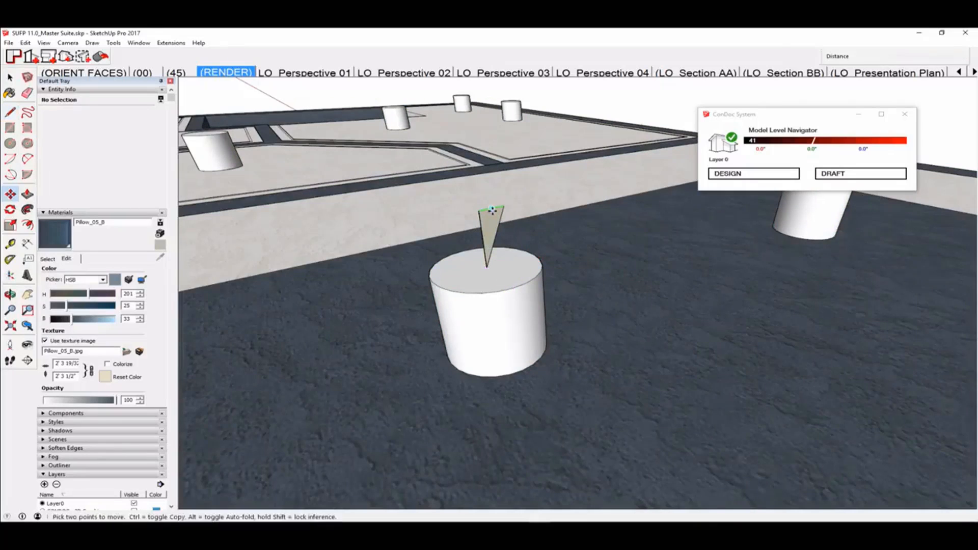
{"action": "left_click", "coordinate": [493, 210]}
{"action": "key", "text": "Left"}
{"action": "left_click", "coordinate": [487, 266]}
{"action": "scroll", "coordinate": [495, 264], "scroll_direction": "up", "scroll_amount": 3}
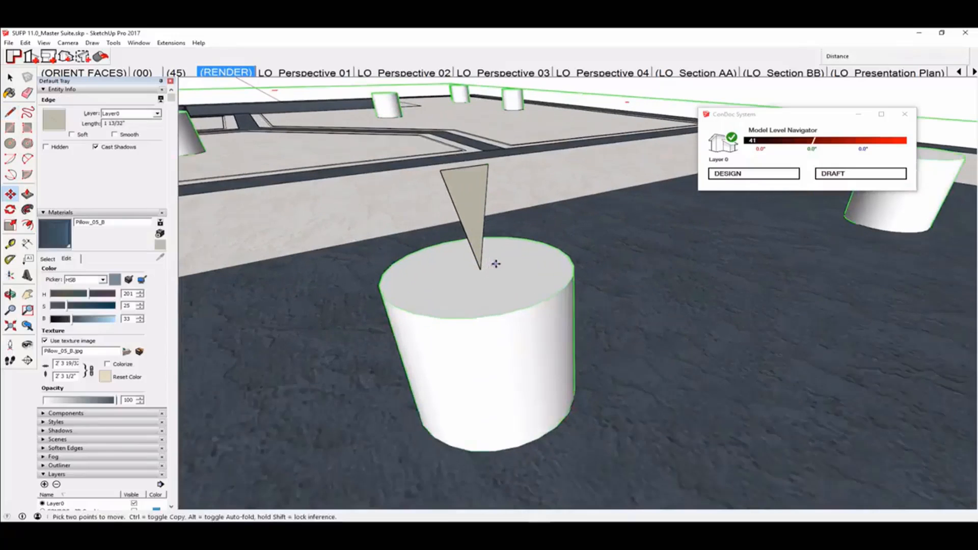
Make the whole triangle a component with its axes origin at the tip, replacing the selection
{"action": "key", "text": "space"}
{"action": "double_click", "coordinate": [465, 201]}
{"action": "right_click", "coordinate": [465, 200]}
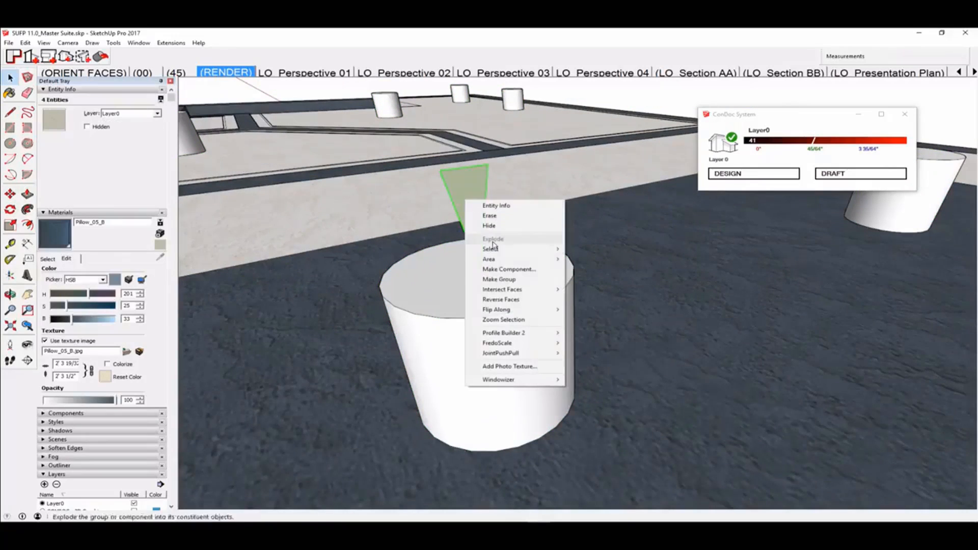
{"action": "left_click", "coordinate": [507, 269]}
{"action": "left_click", "coordinate": [563, 233]}
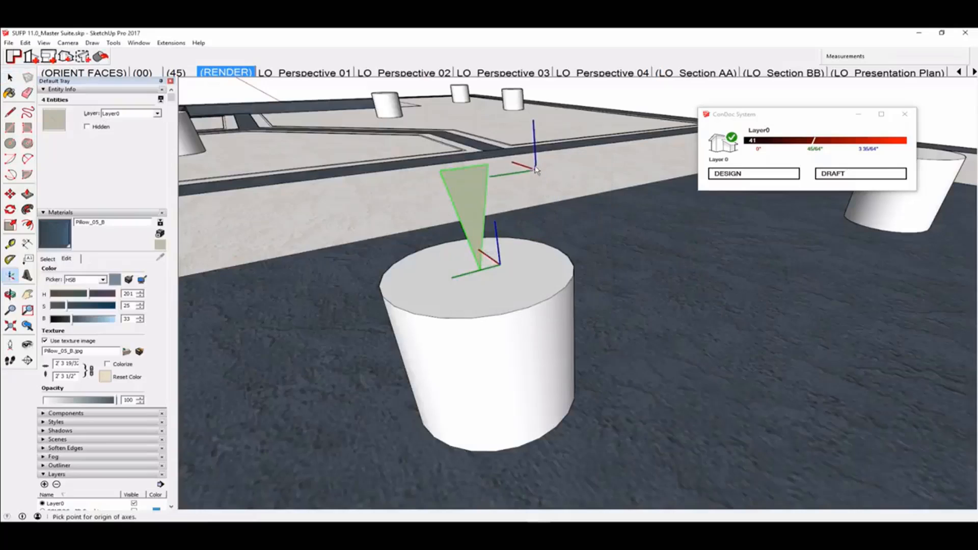
{"action": "double_click", "coordinate": [480, 269]}
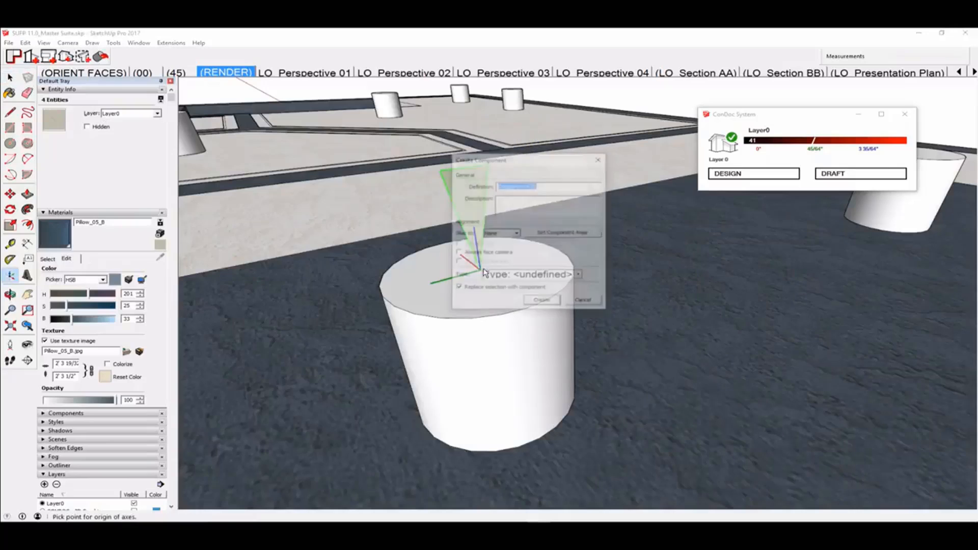
{"action": "left_click_drag", "start_coordinate": [530, 160], "coordinate": [658, 139]}
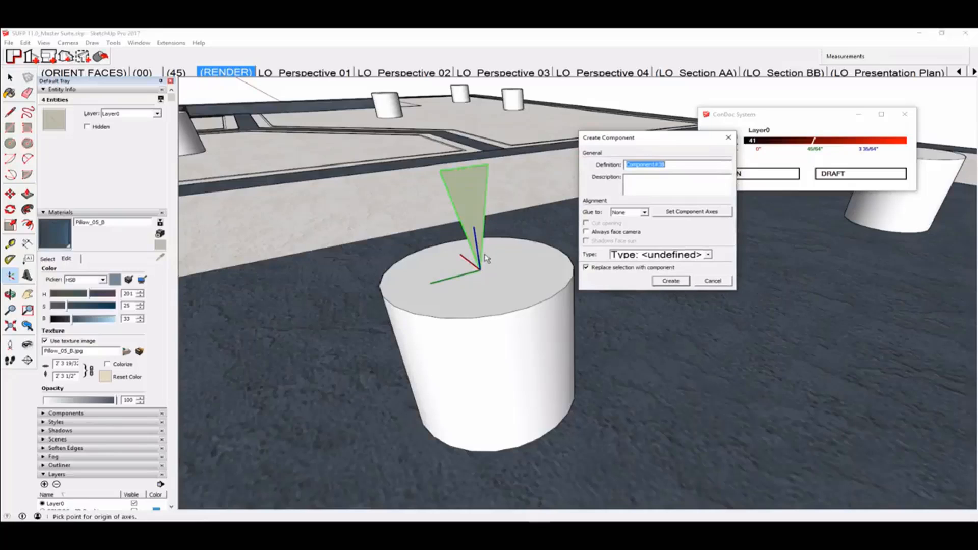
{"action": "left_click", "coordinate": [671, 281]}
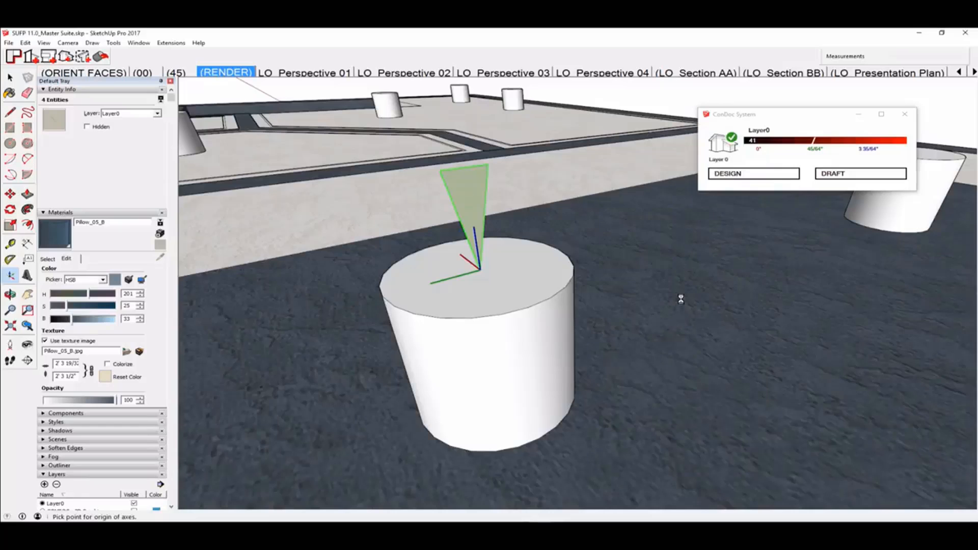
Copy the triangle component by its tip onto the top center of the can at one end of the same row
{"action": "scroll", "coordinate": [534, 250], "scroll_direction": "down", "scroll_amount": 2}
{"action": "middle_click_drag", "start_coordinate": [525, 251], "coordinate": [442, 306]}
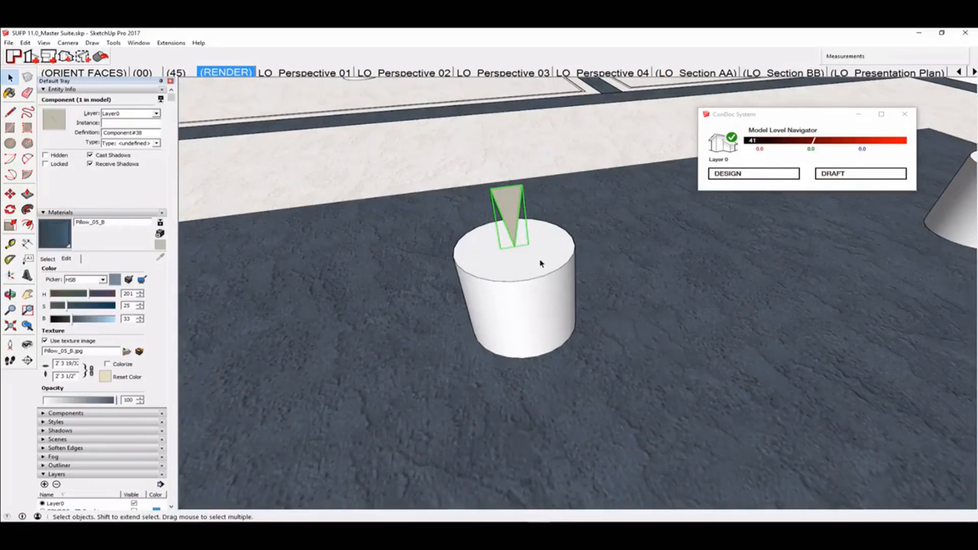
{"action": "scroll", "coordinate": [541, 263], "scroll_direction": "down", "scroll_amount": 3}
{"action": "key", "text": "m"}
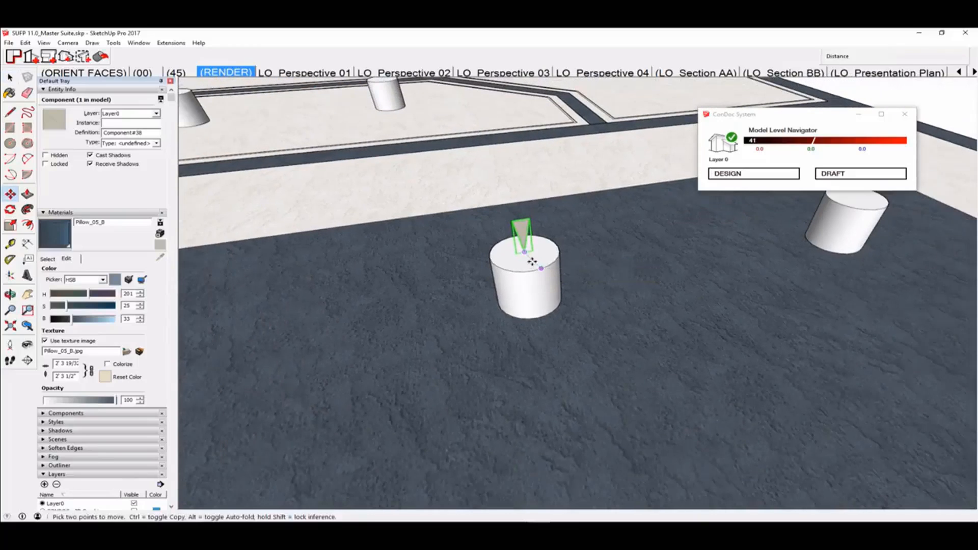
{"action": "left_click", "coordinate": [528, 252]}
{"action": "key", "text": "ctrl"}
{"action": "scroll", "coordinate": [525, 240], "scroll_direction": "down", "scroll_amount": 2}
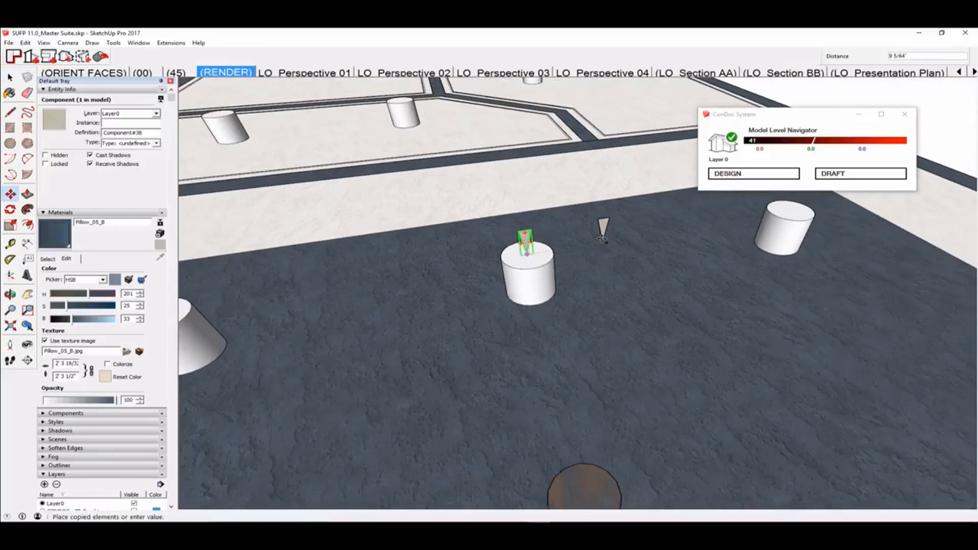
{"action": "middle_click_drag", "start_coordinate": [780, 206], "coordinate": [622, 277], "text": "shift"}
{"action": "scroll", "coordinate": [622, 278], "scroll_direction": "up", "scroll_amount": 3}
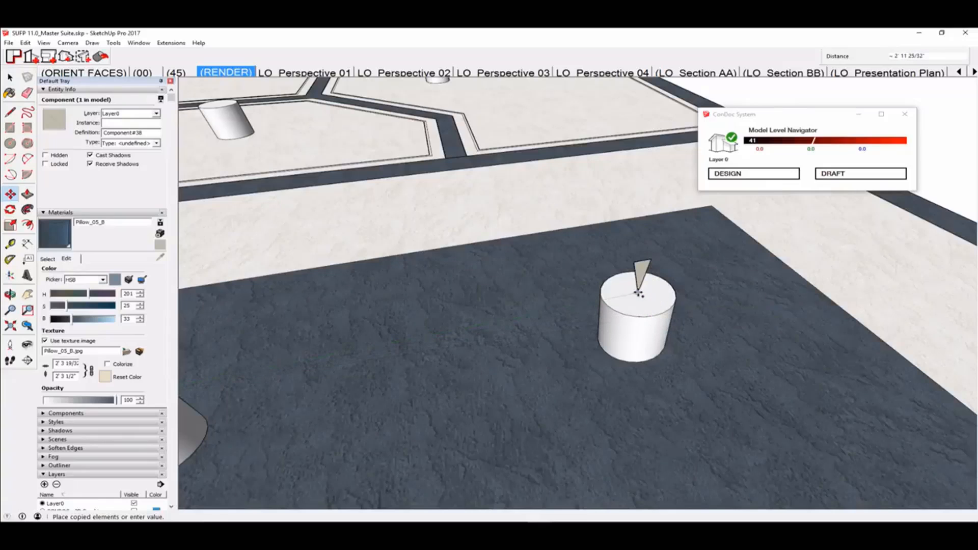
{"action": "left_click", "coordinate": [639, 293]}
Copy the triangle component by its tip onto the can at the opposite end of the row
{"action": "scroll", "coordinate": [639, 293], "scroll_direction": "down", "scroll_amount": 3}
{"action": "middle_click_drag", "start_coordinate": [568, 349], "coordinate": [760, 258], "text": "shift"}
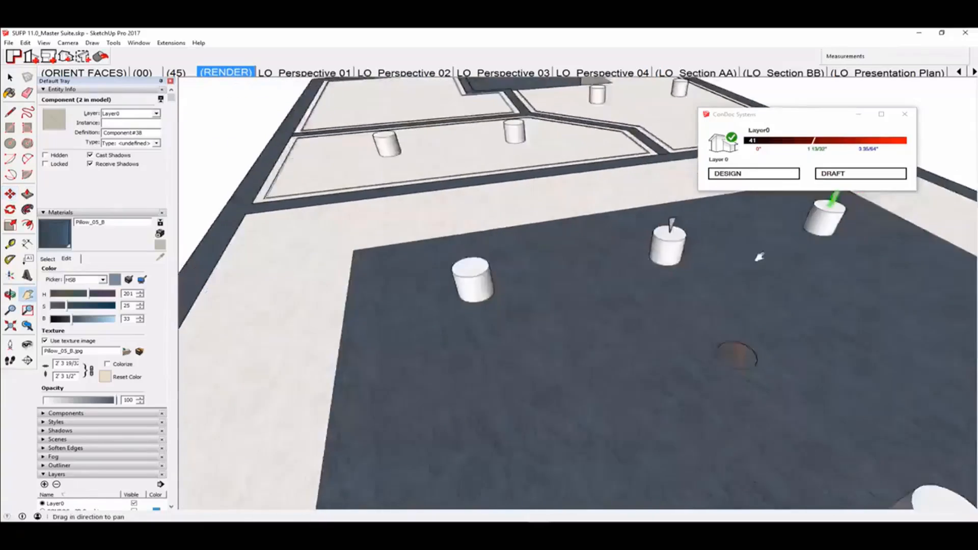
{"action": "scroll", "coordinate": [759, 258], "scroll_direction": "up", "scroll_amount": 4}
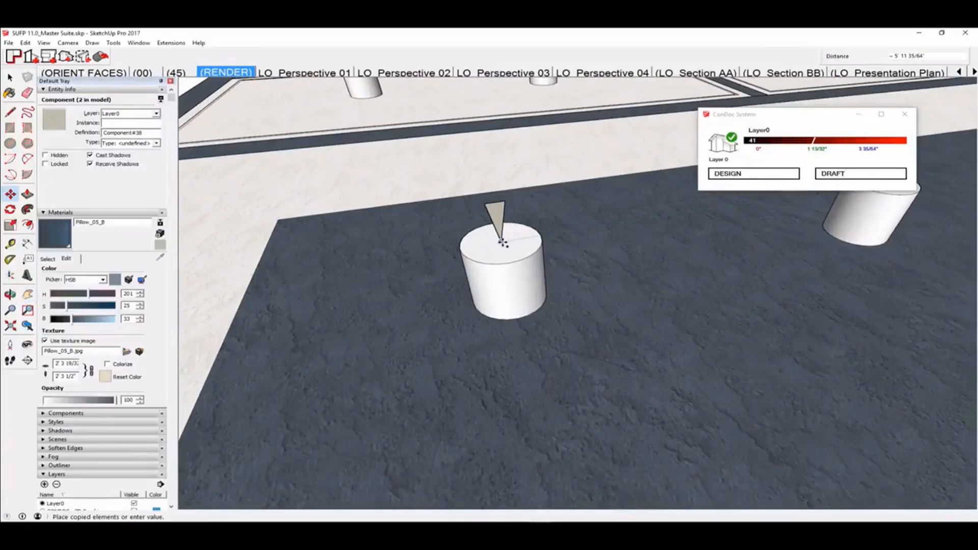
{"action": "left_click", "coordinate": [502, 241]}
{"action": "key", "text": "space"}
Select the three triangle nodes in the row and copy them together onto the three cans of the parallel row
{"action": "scroll", "coordinate": [503, 242], "scroll_direction": "down", "scroll_amount": 2}
{"action": "scroll", "coordinate": [684, 285], "scroll_direction": "down", "scroll_amount": 1}
{"action": "middle_click_drag", "start_coordinate": [591, 290], "coordinate": [455, 324], "text": "shift"}
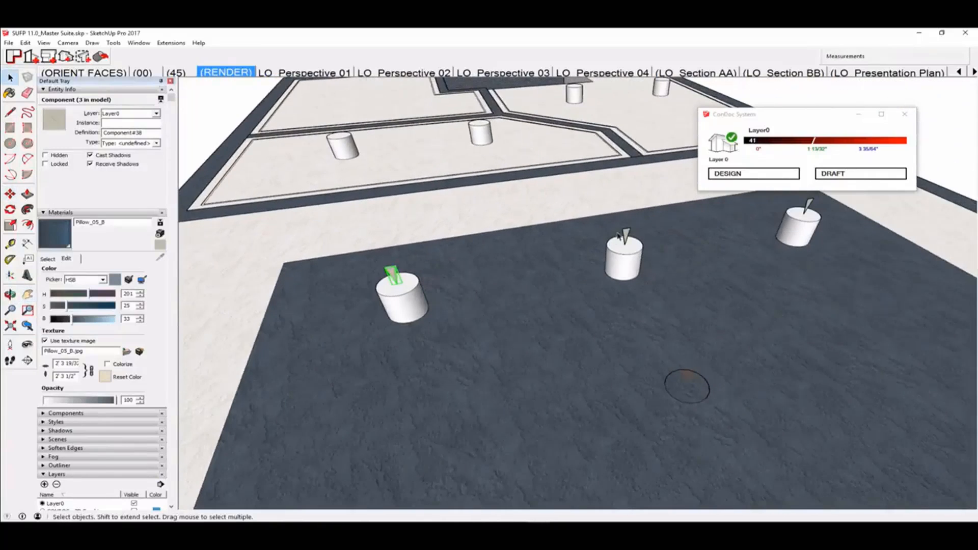
{"action": "left_click", "coordinate": [625, 235], "text": "shift"}
{"action": "left_click", "coordinate": [809, 206], "text": "shift"}
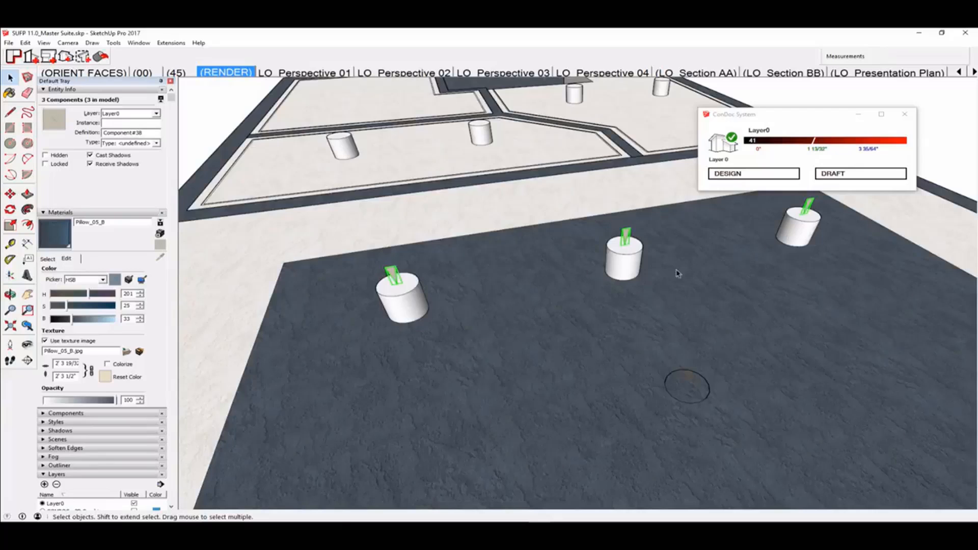
{"action": "key", "text": "m"}
{"action": "scroll", "coordinate": [632, 251], "scroll_direction": "up", "scroll_amount": 4}
{"action": "left_click", "coordinate": [607, 243]}
{"action": "scroll", "coordinate": [615, 238], "scroll_direction": "down", "scroll_amount": 4}
{"action": "middle_click_drag", "start_coordinate": [619, 245], "coordinate": [553, 250], "text": "shift"}
{"action": "scroll", "coordinate": [621, 339], "scroll_direction": "up", "scroll_amount": 3}
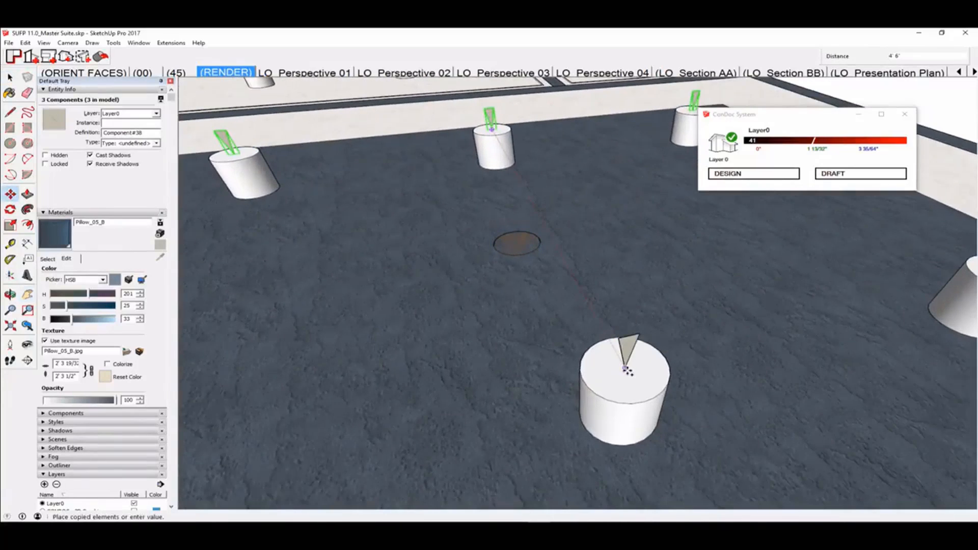
{"action": "left_click", "coordinate": [627, 368]}
Select all six triangle nodes and move them straight down about 1 41/64 inches into their cans
{"action": "scroll", "coordinate": [627, 368], "scroll_direction": "down", "scroll_amount": 3}
{"action": "middle_click_drag", "start_coordinate": [634, 301], "coordinate": [793, 237]}
{"action": "scroll", "coordinate": [662, 272], "scroll_direction": "down", "scroll_amount": 4}
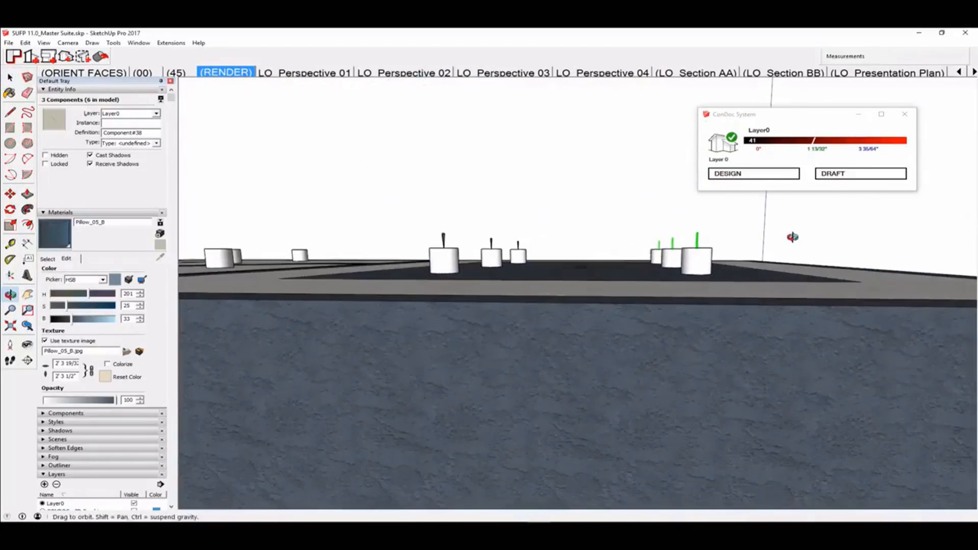
{"action": "key", "text": "space"}
{"action": "left_click_drag", "start_coordinate": [734, 220], "coordinate": [416, 234]}
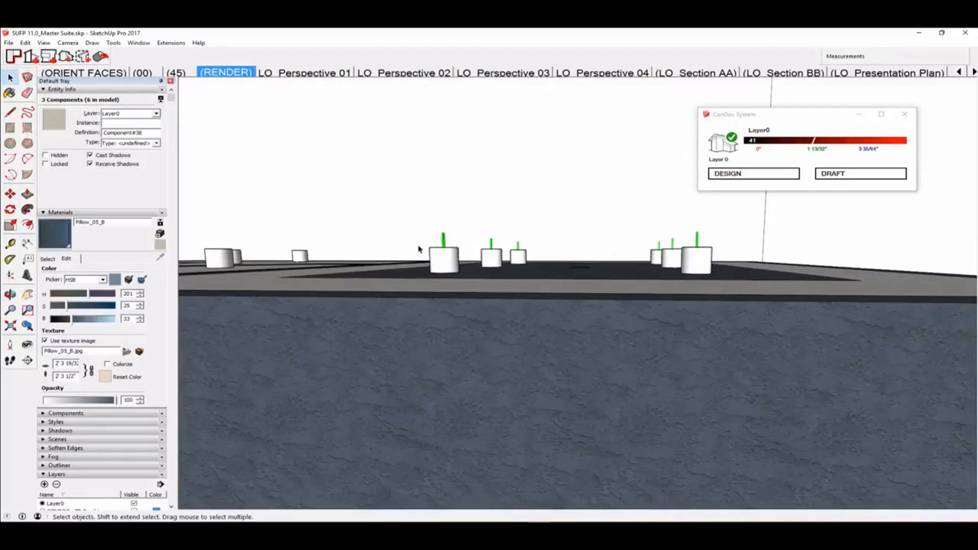
{"action": "middle_click_drag", "start_coordinate": [419, 250], "coordinate": [640, 356]}
{"action": "scroll", "coordinate": [642, 331], "scroll_direction": "up", "scroll_amount": 5}
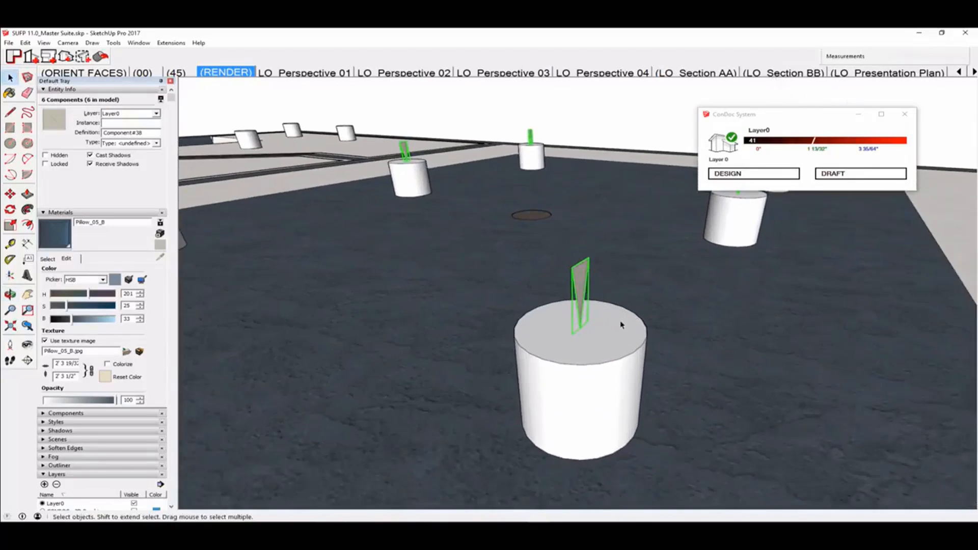
{"action": "middle_click_drag", "start_coordinate": [621, 325], "coordinate": [611, 332]}
{"action": "key", "text": "m"}
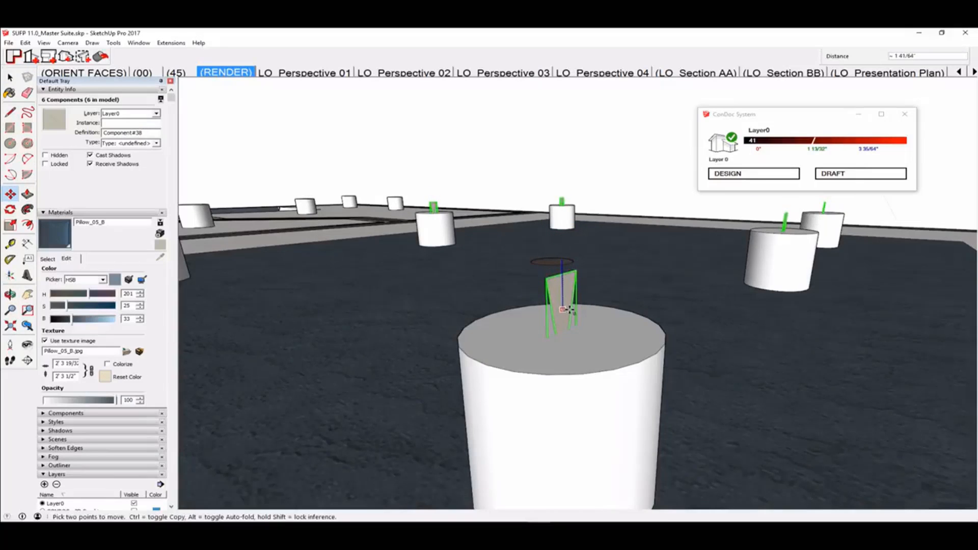
{"action": "left_click", "coordinate": [573, 311]}
Lower the six triangle nodes further inside the cans by 2 inches
{"action": "key", "text": "h"}
{"action": "scroll", "coordinate": [574, 315], "scroll_direction": "up", "scroll_amount": 2}
{"action": "scroll", "coordinate": [573, 314], "scroll_direction": "up", "scroll_amount": 10}
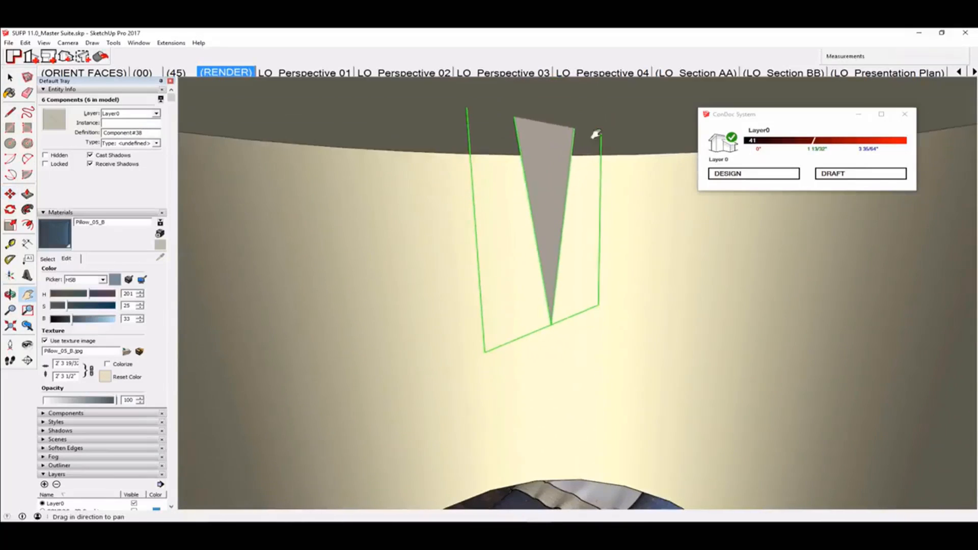
{"action": "scroll", "coordinate": [591, 255], "scroll_direction": "down", "scroll_amount": 4}
{"action": "key", "text": "m"}
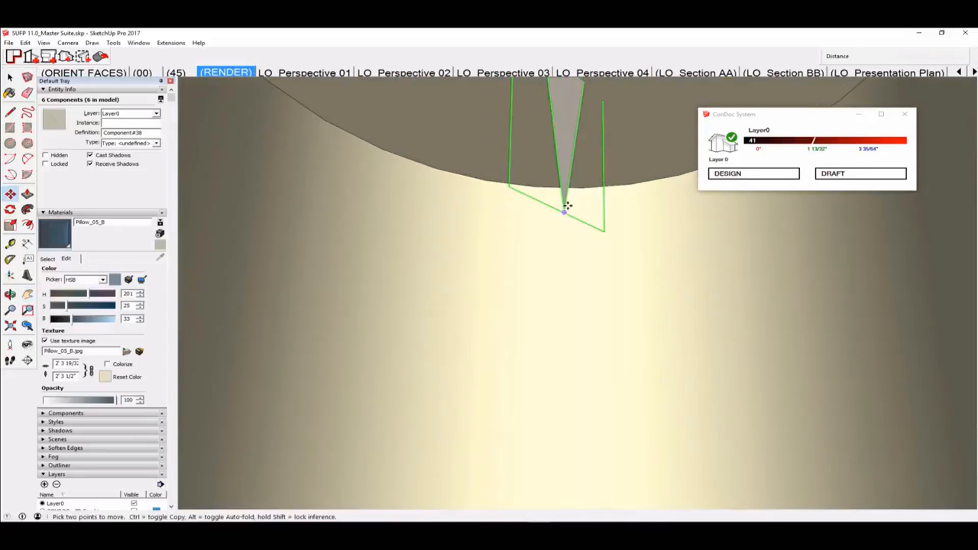
{"action": "left_click", "coordinate": [566, 210]}
{"action": "scroll", "coordinate": [586, 306], "scroll_direction": "down", "scroll_amount": 4}
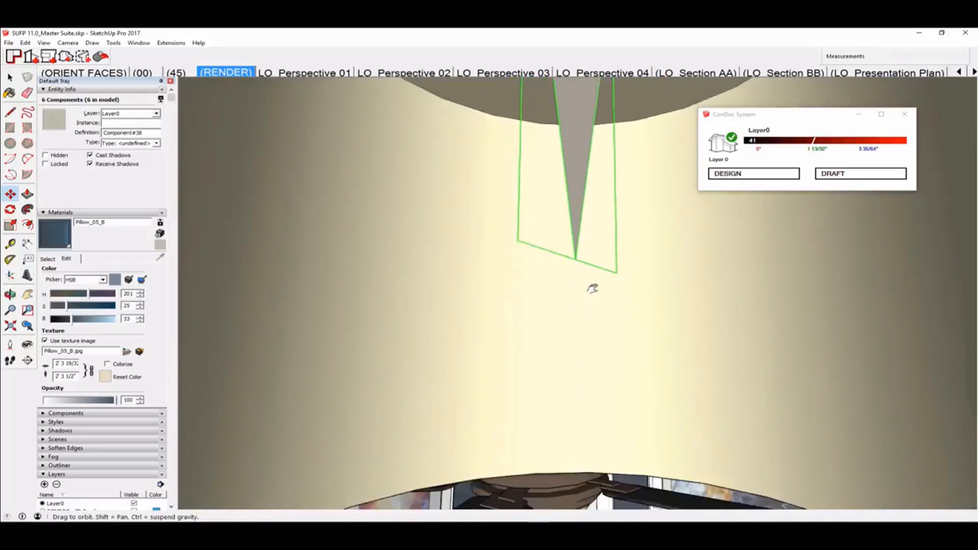
{"action": "scroll", "coordinate": [599, 219], "scroll_direction": "down", "scroll_amount": 5}
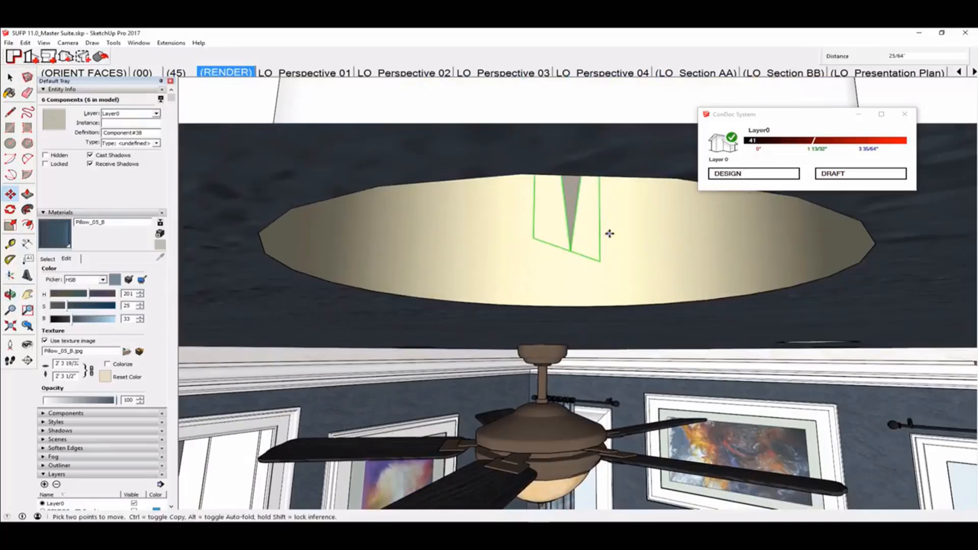
{"action": "type", "text": "2"}
{"action": "middle_click_drag", "start_coordinate": [610, 233], "coordinate": [534, 279]}
Scale the six nodes vertically so they extend well above the cans, and clear the selection
{"action": "scroll", "coordinate": [534, 279], "scroll_direction": "down", "scroll_amount": 10}
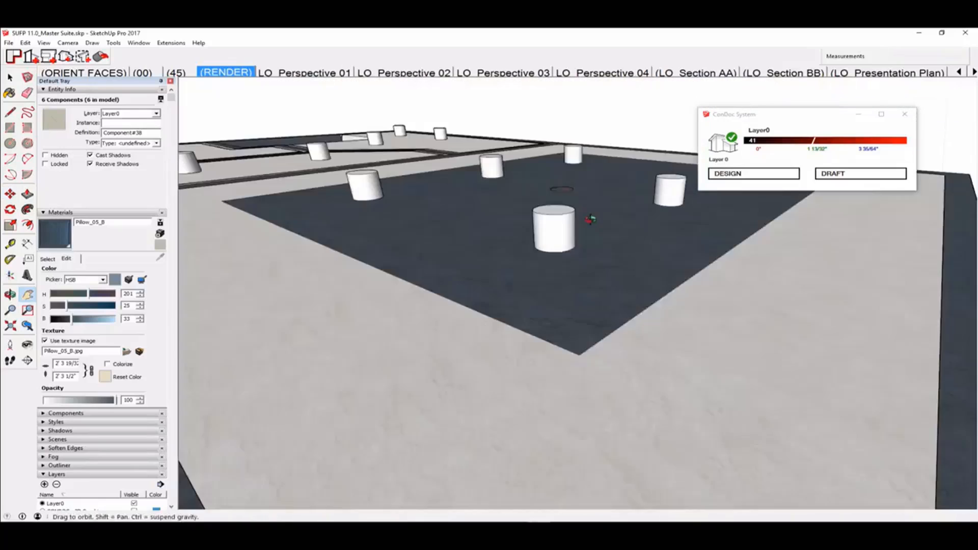
{"action": "key", "text": "s"}
{"action": "left_click_drag", "start_coordinate": [567, 170], "coordinate": [694, 327]}
{"action": "key", "text": "space"}
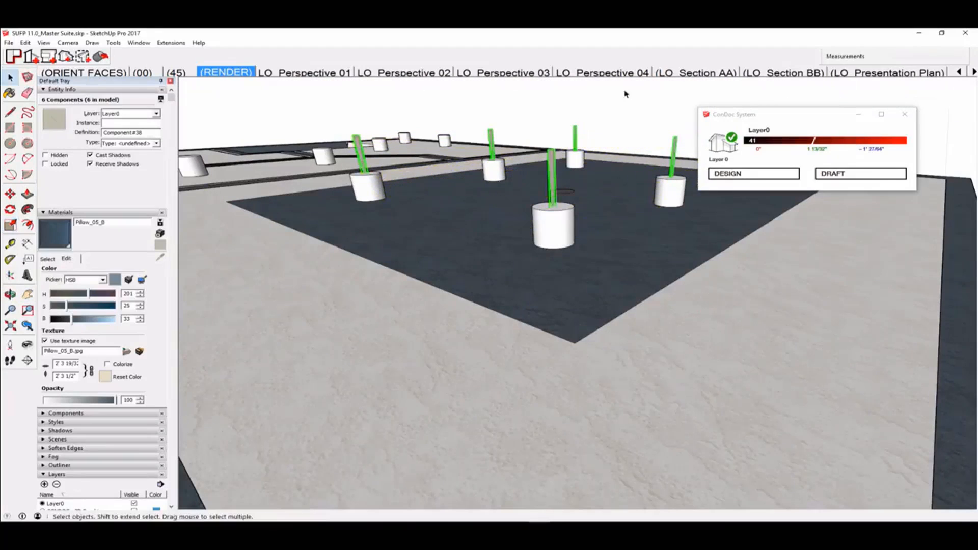
{"action": "left_click", "coordinate": [625, 93]}
{"action": "middle_click_drag", "start_coordinate": [611, 148], "coordinate": [667, 227]}
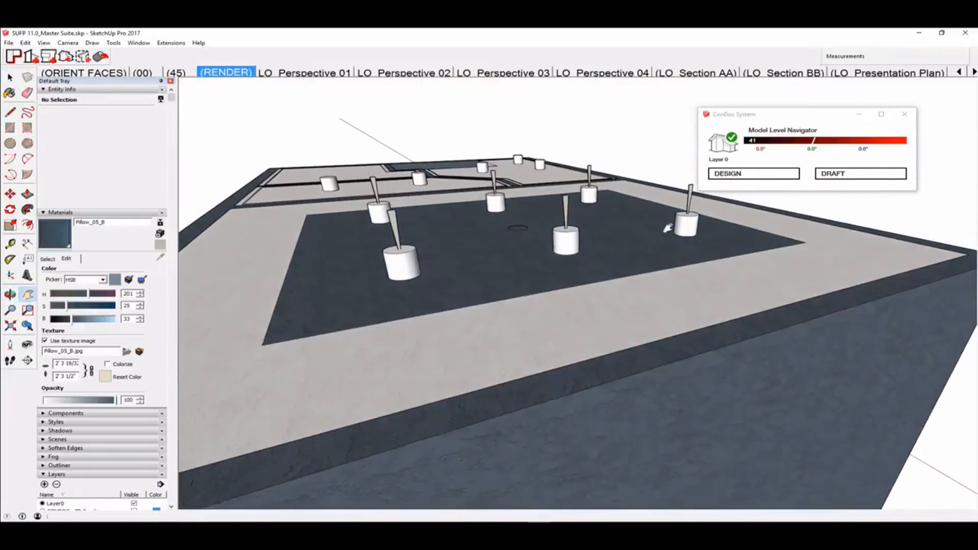
{"action": "middle_click_drag", "start_coordinate": [593, 302], "coordinate": [740, 312]}
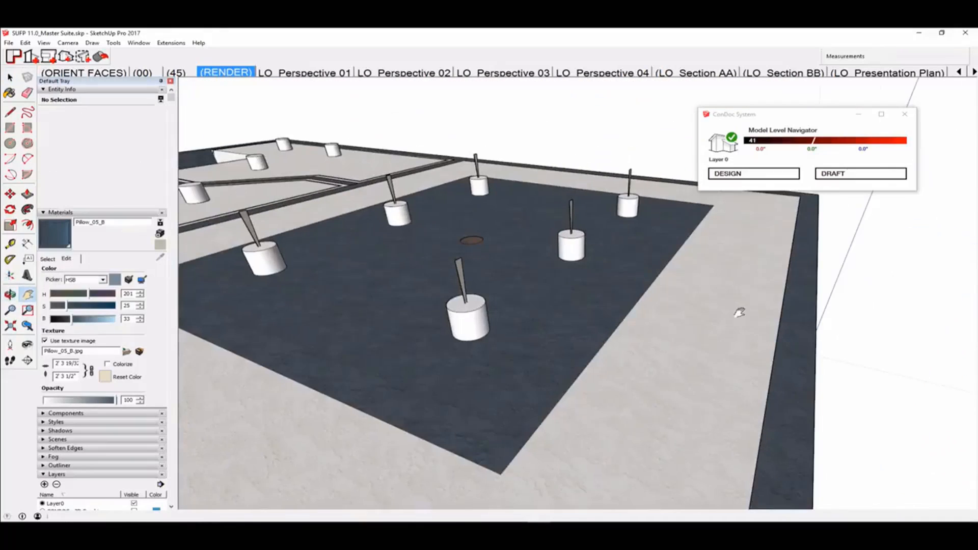
Open the ceilings group and offset the outline of the dark ceiling face inward by 1.25 inches
{"action": "triple_click", "coordinate": [734, 300]}
{"action": "left_click", "coordinate": [720, 301]}
{"action": "scroll", "coordinate": [622, 243], "scroll_direction": "up", "scroll_amount": 5}
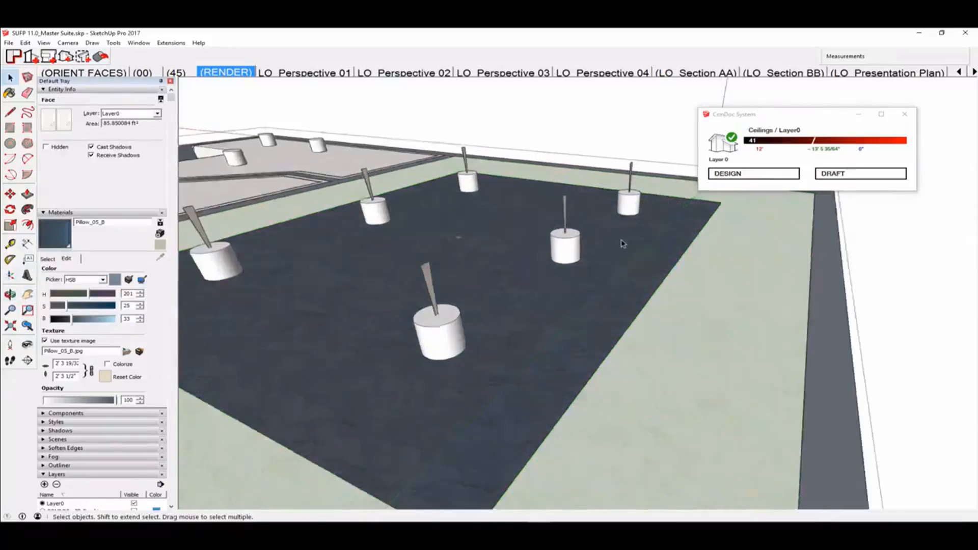
{"action": "middle_click_drag", "start_coordinate": [622, 243], "coordinate": [767, 386]}
{"action": "key", "text": "f"}
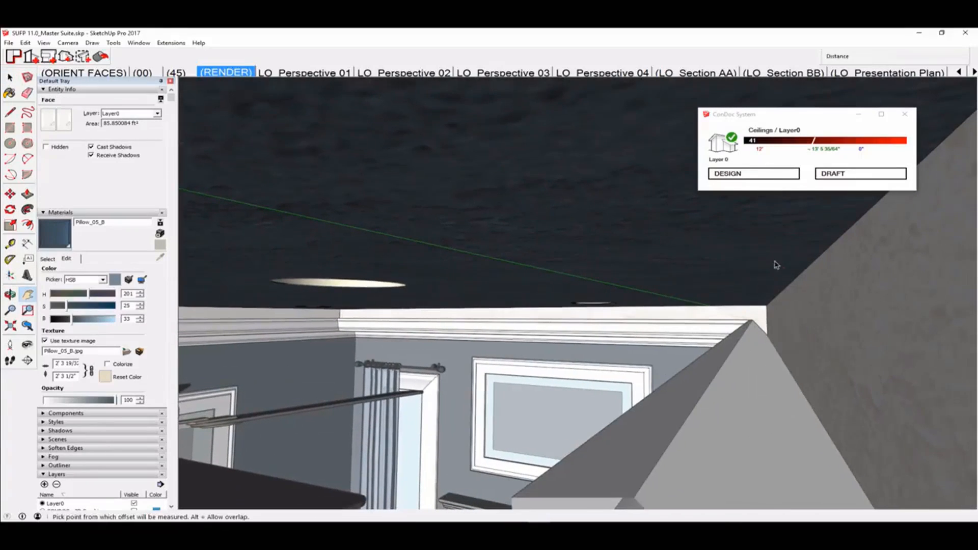
{"action": "left_click", "coordinate": [810, 244]}
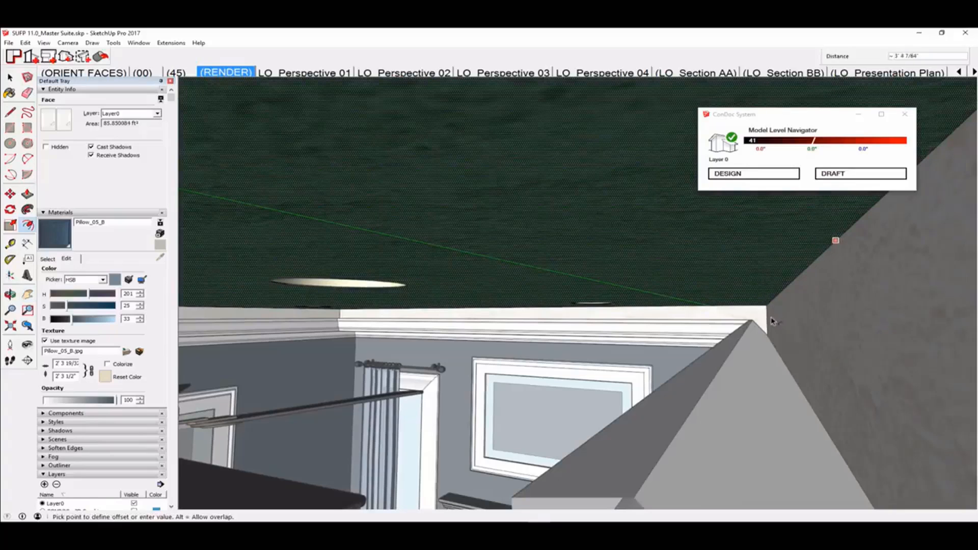
{"action": "left_click", "coordinate": [757, 329]}
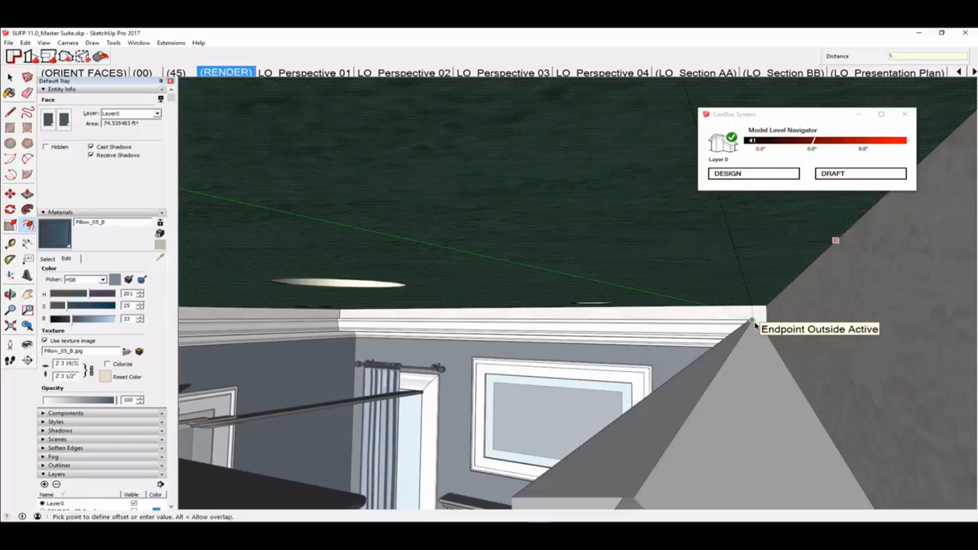
{"action": "left_click", "coordinate": [757, 326]}
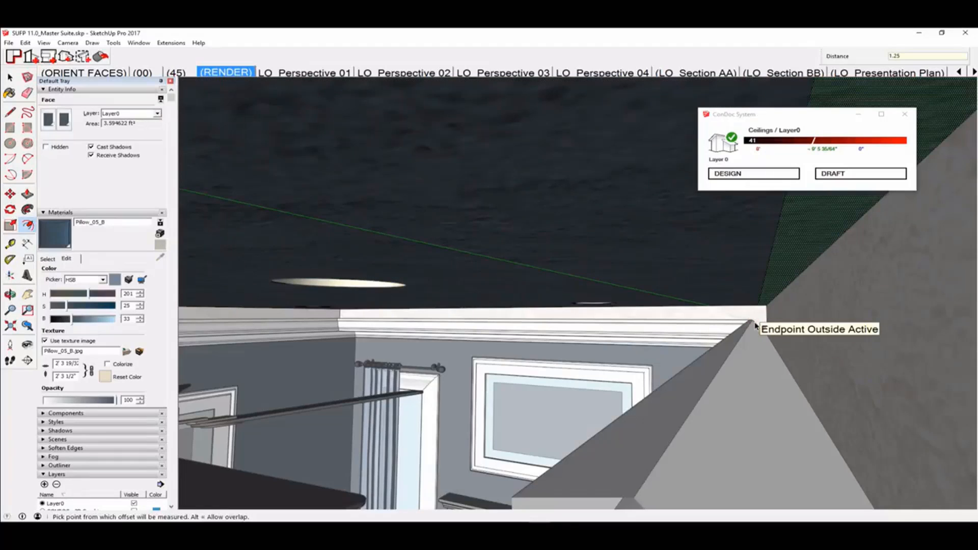
Copy only the boundary and can-opening edges of the inner ceiling face 2.5 inches straight down, and cut that copy
{"action": "key", "text": "space"}
{"action": "double_click", "coordinate": [740, 238]}
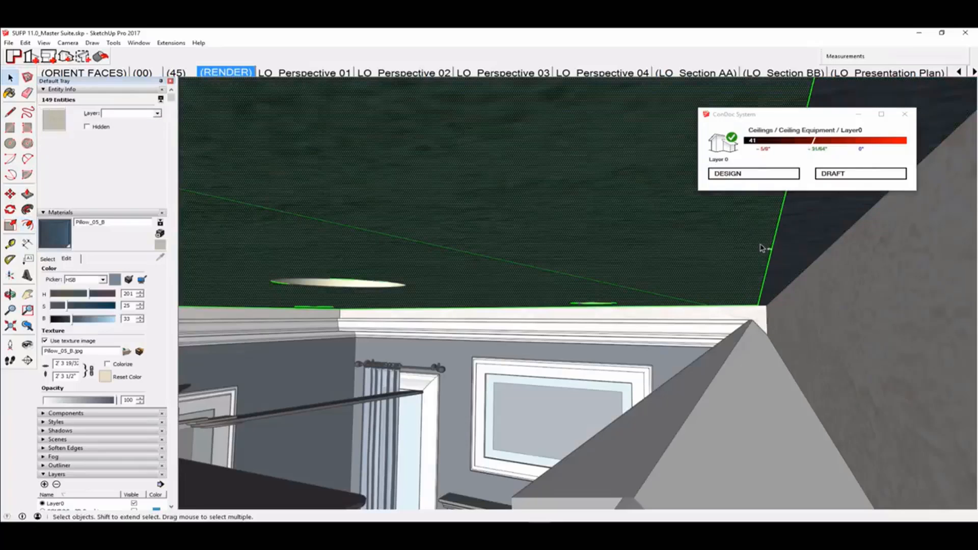
{"action": "left_click", "coordinate": [760, 244], "text": "ctrl+shift"}
{"action": "key", "text": "m"}
{"action": "key", "text": "ctrl"}
{"action": "left_click", "coordinate": [768, 265]}
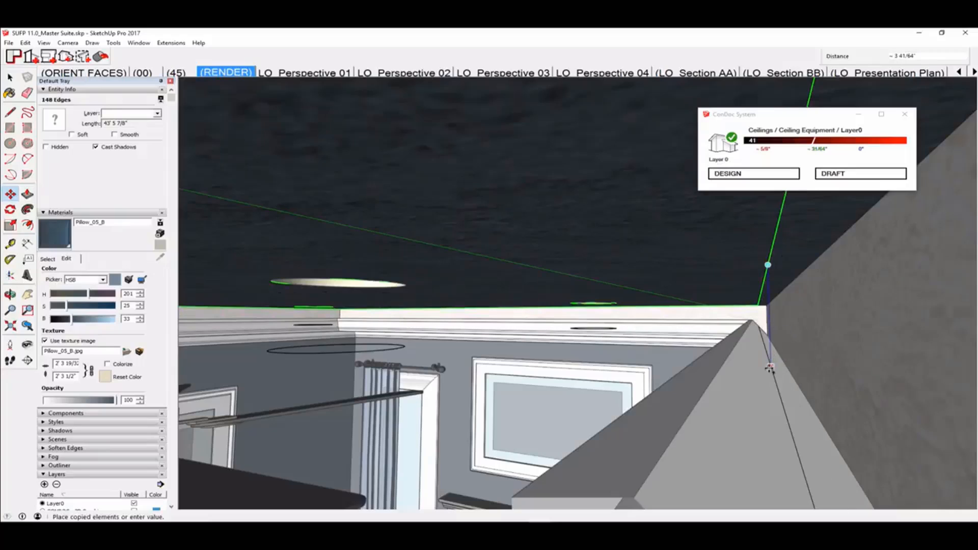
{"action": "left_click", "coordinate": [763, 383]}
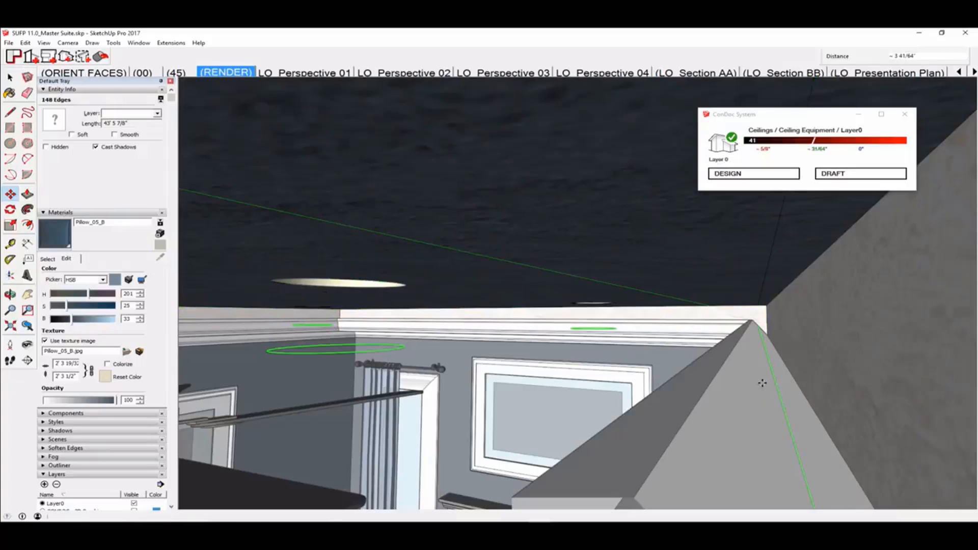
{"action": "type", "text": "3"}
{"action": "key", "text": "Return"}
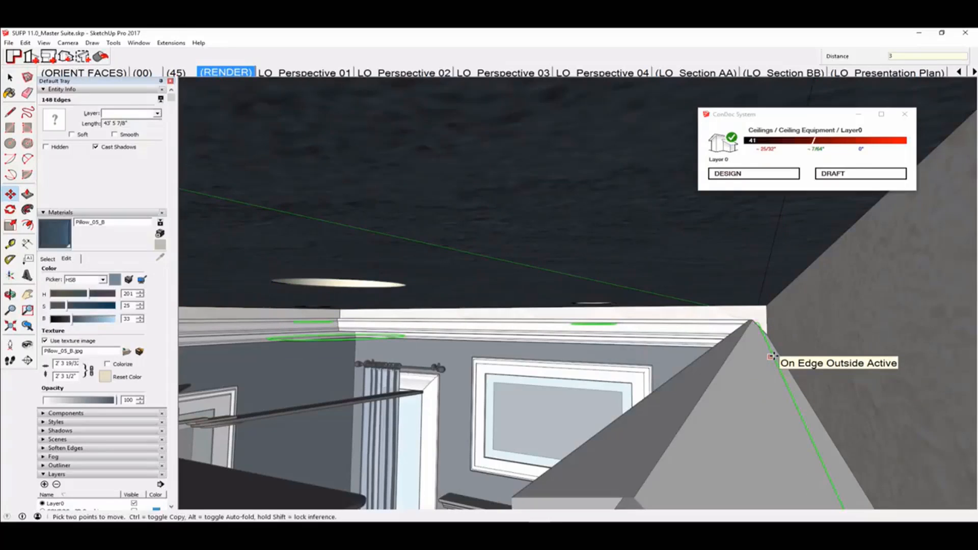
{"action": "key", "text": "Return"}
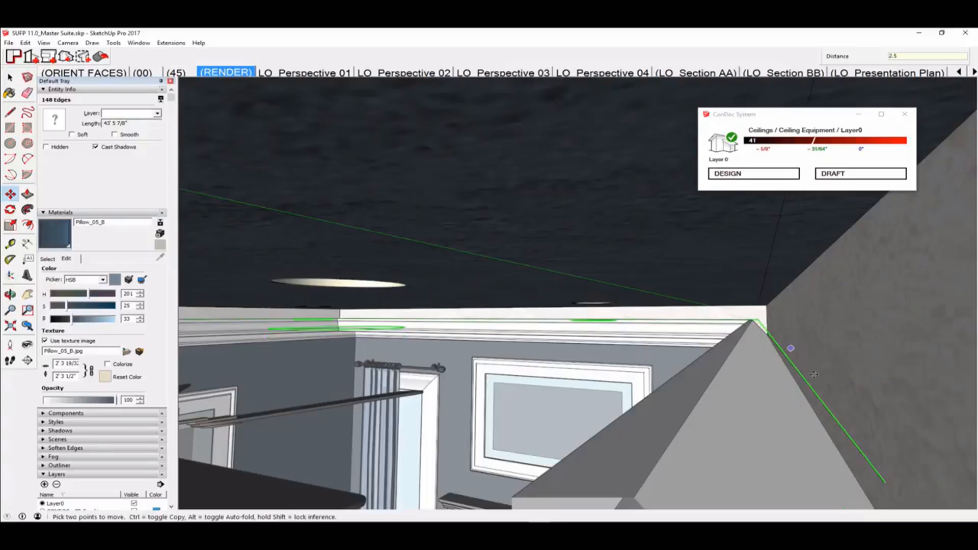
{"action": "key", "text": "ctrl+z"}
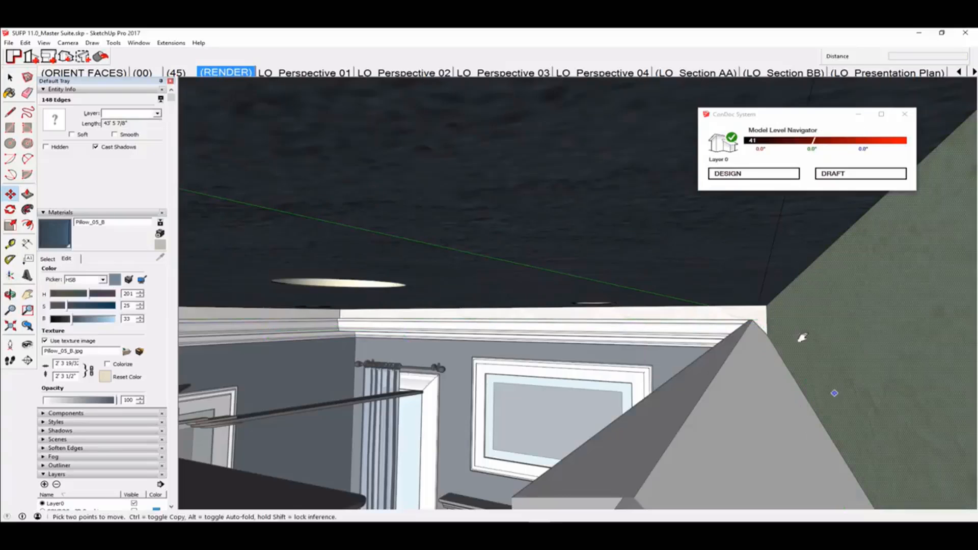
Leave the ceilings group, select the six triangle nodes above the cans and group them
{"action": "middle_click_drag", "start_coordinate": [804, 337], "coordinate": [729, 436], "text": "shift"}
{"action": "left_click_drag", "start_coordinate": [834, 309], "coordinate": [404, 390]}
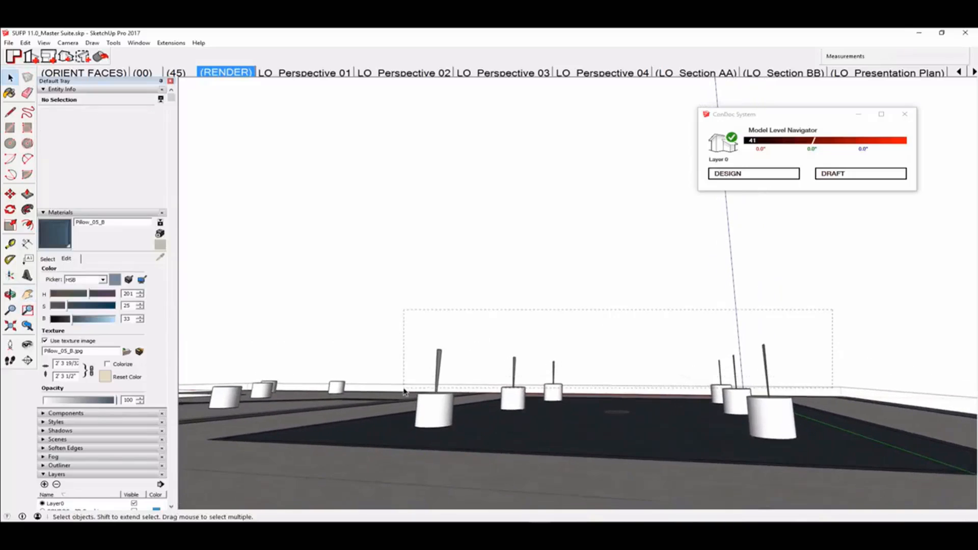
{"action": "left_click_drag", "start_coordinate": [346, 379], "coordinate": [346, 380]}
{"action": "key", "text": "Delete"}
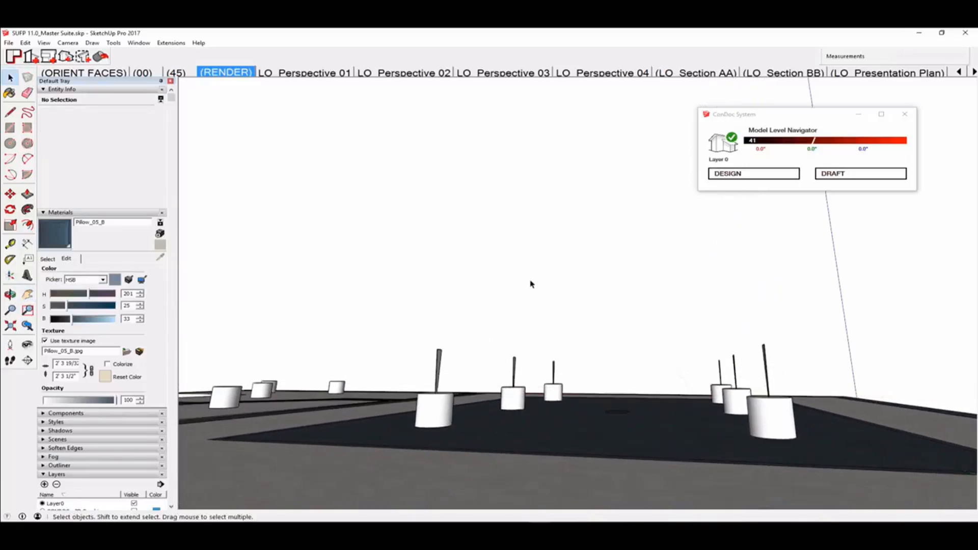
{"action": "left_click_drag", "start_coordinate": [442, 355], "coordinate": [356, 368]}
{"action": "key", "text": "ctrl+g"}
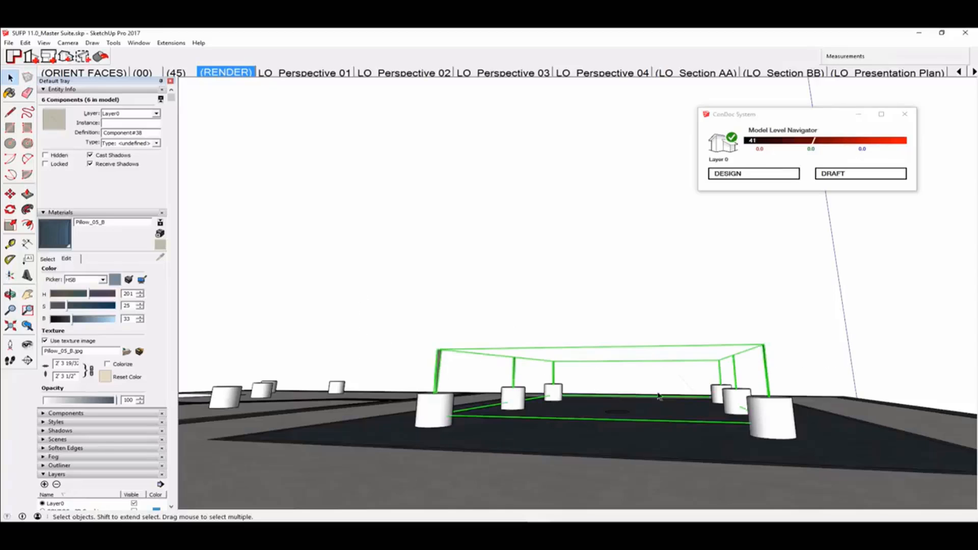
Open the node group and paste the cut ceiling edges in place inside it
{"action": "double_click", "coordinate": [767, 363]}
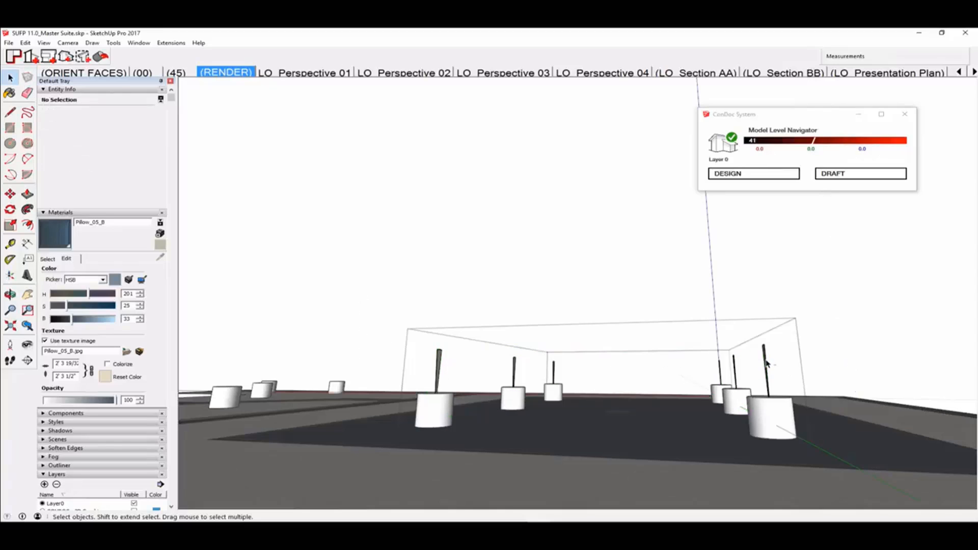
{"action": "key", "text": "ctrl+shift+v"}
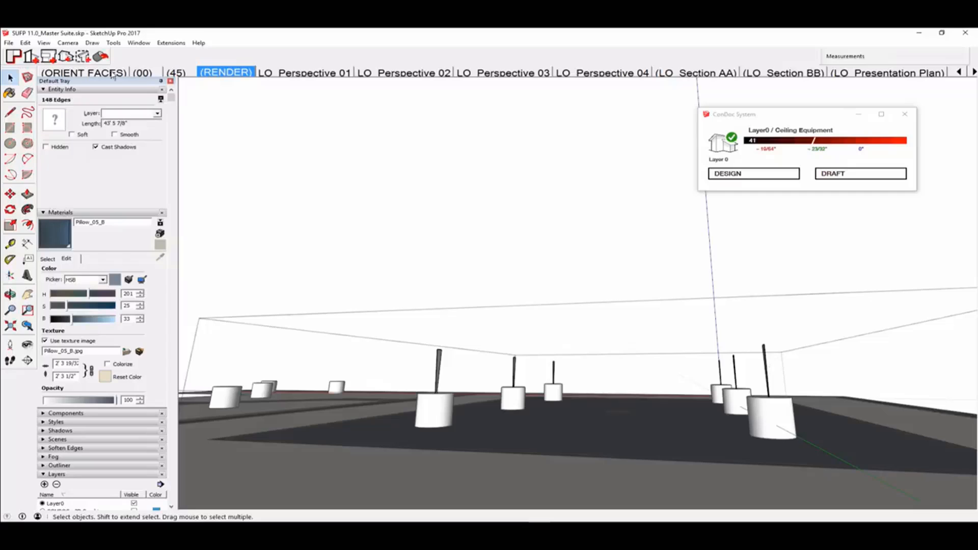
{"action": "left_click", "coordinate": [25, 43]}
{"action": "left_click", "coordinate": [51, 107]}
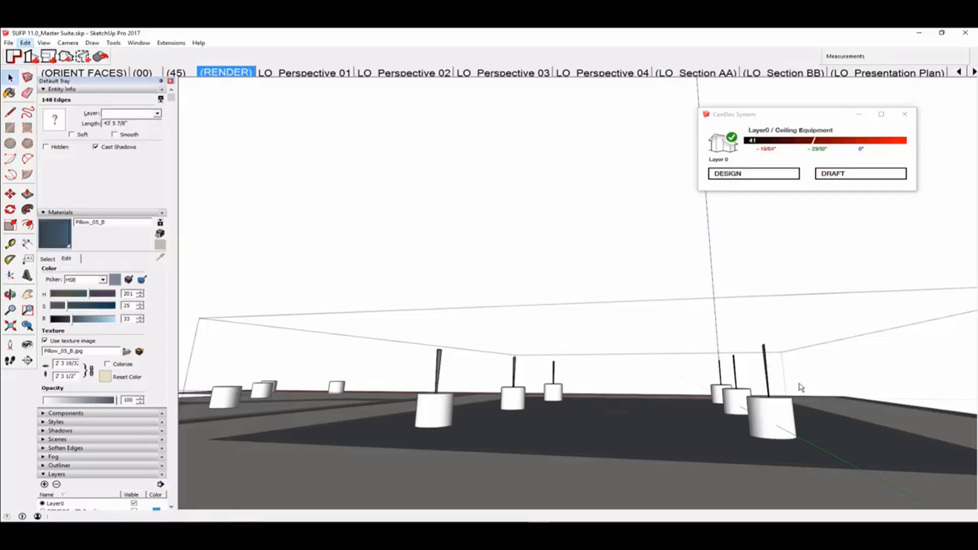
Copy one triangle node from its can onto the nearest long side of the pasted ceiling outline
{"action": "mouse_move", "coordinate": [801, 388]}
{"action": "middle_mouse_down", "text": "shift"}
{"action": "mouse_move", "coordinate": [764, 443]}
{"action": "mouse_move", "coordinate": [754, 308]}
{"action": "mouse_move", "coordinate": [572, 437]}
{"action": "mouse_move", "coordinate": [678, 358]}
{"action": "middle_mouse_up", "text": "shift"}
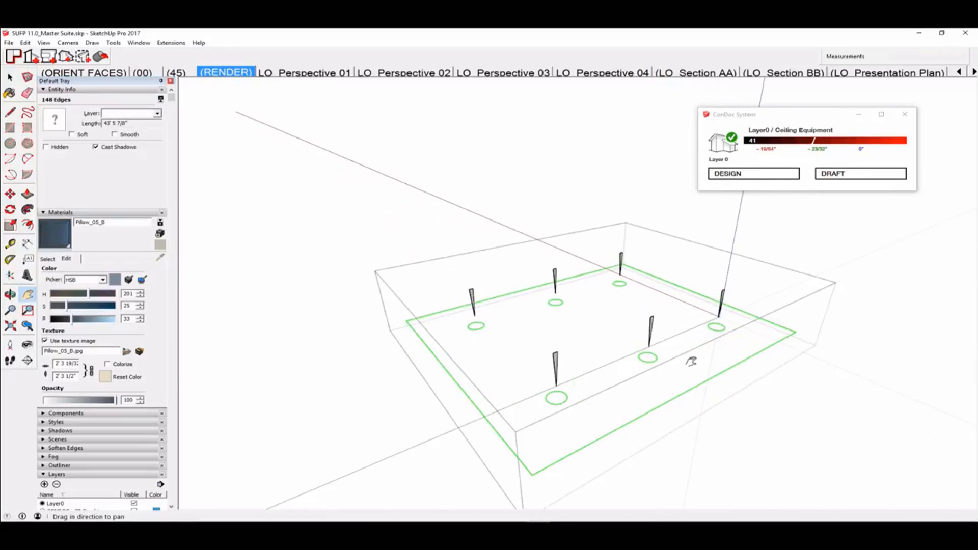
{"action": "scroll", "coordinate": [681, 360], "scroll_direction": "up", "scroll_amount": 3}
{"action": "left_click", "coordinate": [657, 332]}
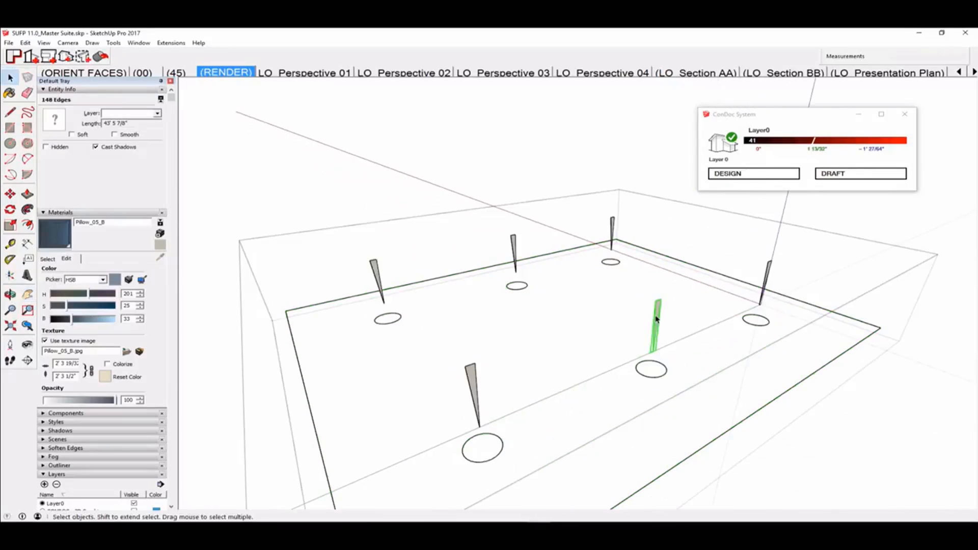
{"action": "key", "text": "m"}
{"action": "left_click", "coordinate": [655, 352]}
{"action": "key", "text": "ctrl"}
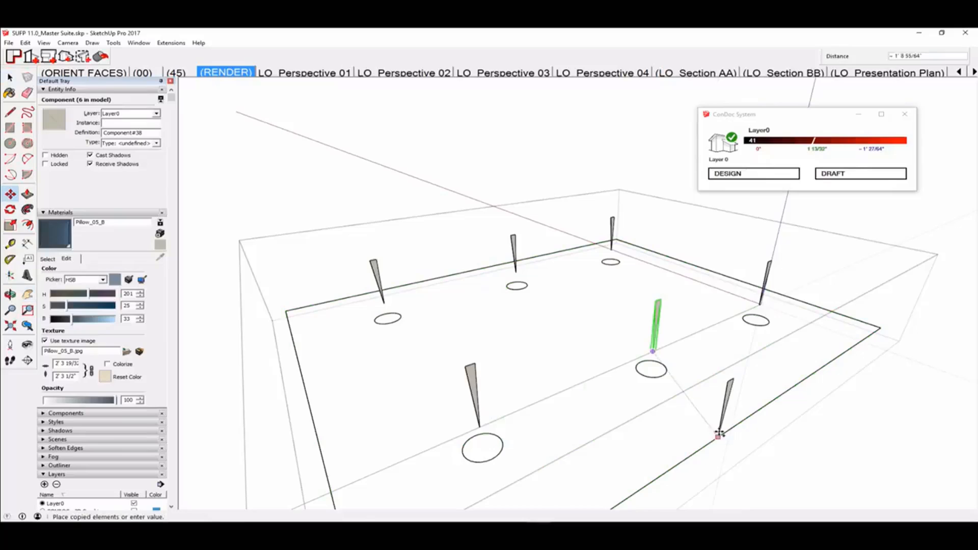
{"action": "scroll", "coordinate": [718, 405], "scroll_direction": "down", "scroll_amount": 3}
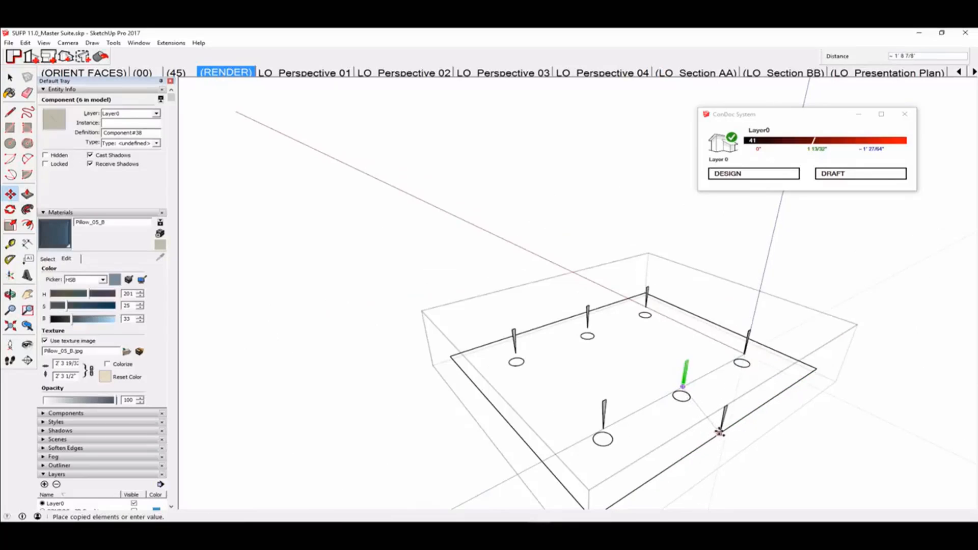
{"action": "left_click", "coordinate": [730, 427]}
Copy the perimeter node onto each of the other three sides of the ceiling outline
{"action": "key", "text": "ctrl"}
{"action": "left_click", "coordinate": [730, 427]}
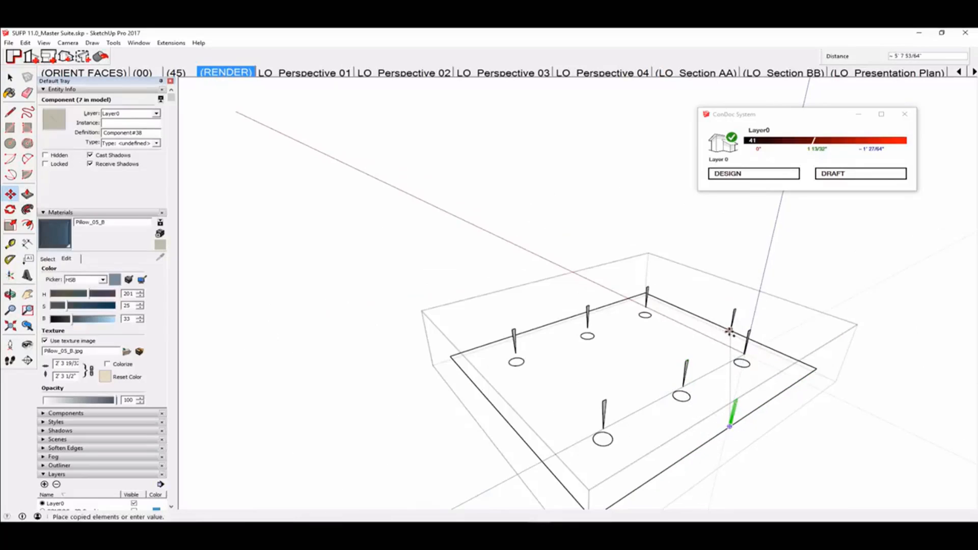
{"action": "left_click", "coordinate": [716, 324]}
{"action": "key", "text": "ctrl"}
{"action": "left_click", "coordinate": [716, 325]}
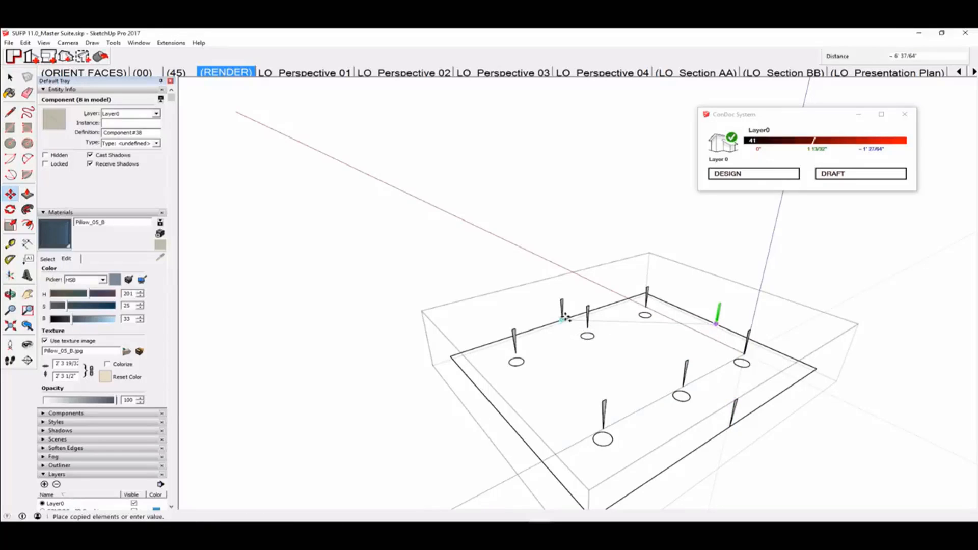
{"action": "left_click", "coordinate": [562, 320]}
{"action": "key", "text": "ctrl"}
{"action": "left_click", "coordinate": [562, 320]}
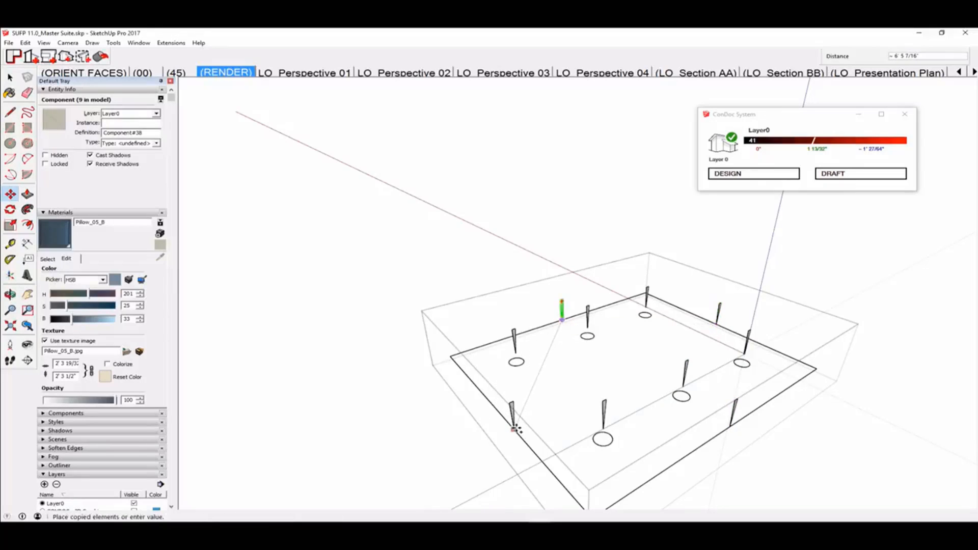
{"action": "left_click", "coordinate": [510, 415]}
Erase the six pasted can-opening circles inside the node group
{"action": "key", "text": "e"}
{"action": "mouse_move", "coordinate": [627, 437]}
{"action": "left_mouse_down"}
{"action": "mouse_move", "coordinate": [738, 366]}
{"action": "mouse_move", "coordinate": [670, 352]}
{"action": "mouse_move", "coordinate": [645, 316]}
{"action": "left_mouse_up"}
{"action": "left_click", "coordinate": [642, 319]}
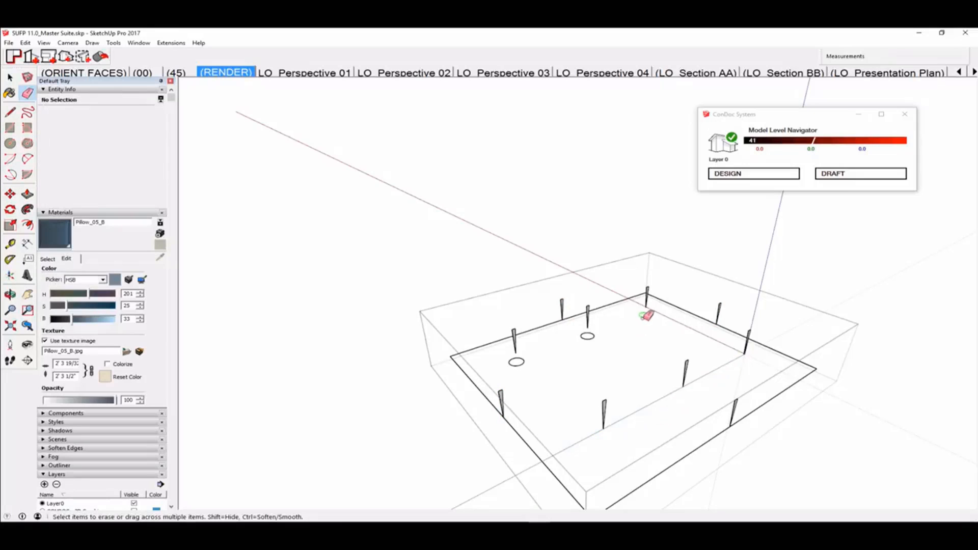
{"action": "left_click", "coordinate": [584, 340]}
{"action": "left_click", "coordinate": [517, 365]}
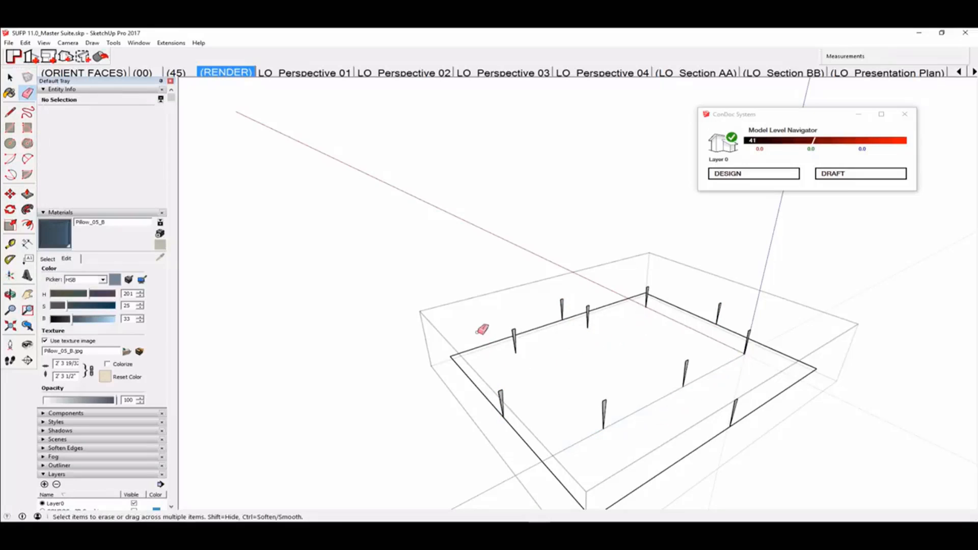
Erase the four pasted ceiling outline edges so only the triangle nodes remain, and close the group
{"action": "left_click", "coordinate": [684, 312]}
{"action": "left_click", "coordinate": [611, 305]}
{"action": "left_click", "coordinate": [782, 389]}
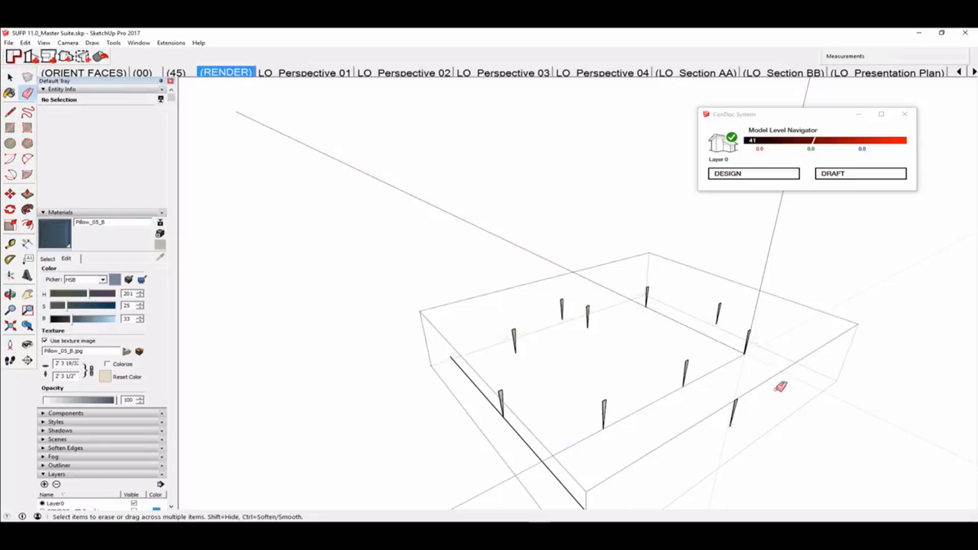
{"action": "left_click", "coordinate": [561, 487]}
{"action": "key", "text": "h"}
{"action": "left_click_drag", "start_coordinate": [621, 439], "coordinate": [607, 353]}
{"action": "scroll", "coordinate": [609, 352], "scroll_direction": "down", "scroll_amount": 3}
{"action": "key", "text": "space"}
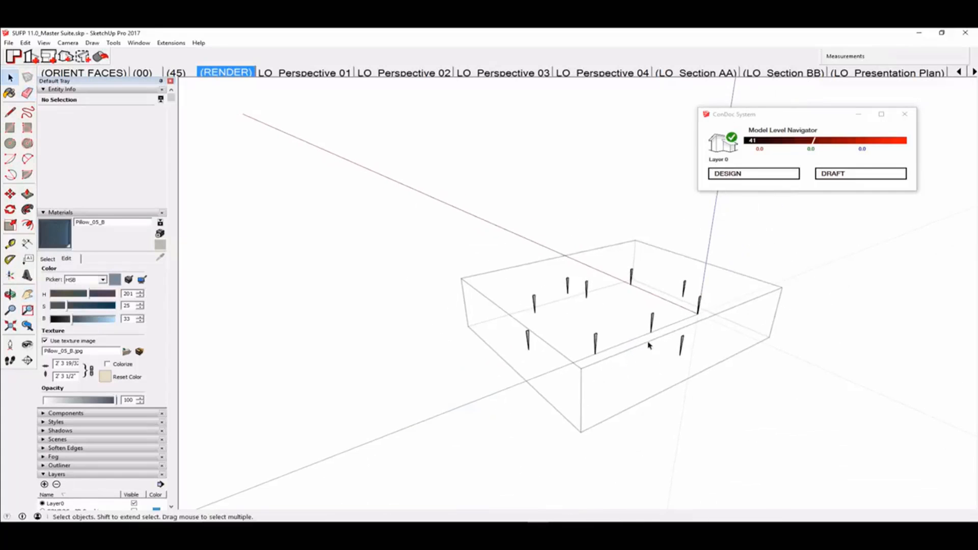
{"action": "scroll", "coordinate": [657, 326], "scroll_direction": "up", "scroll_amount": 2}
{"action": "key", "text": "Escape"}
Convert the node group into a component with its axes set at the model origin along the model's axes
{"action": "left_click", "coordinate": [718, 304]}
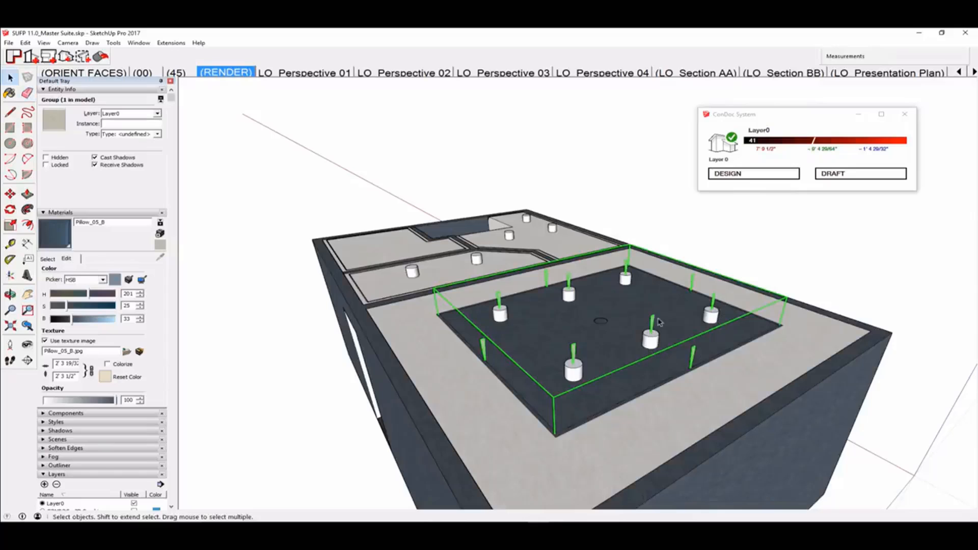
{"action": "right_click", "coordinate": [718, 303]}
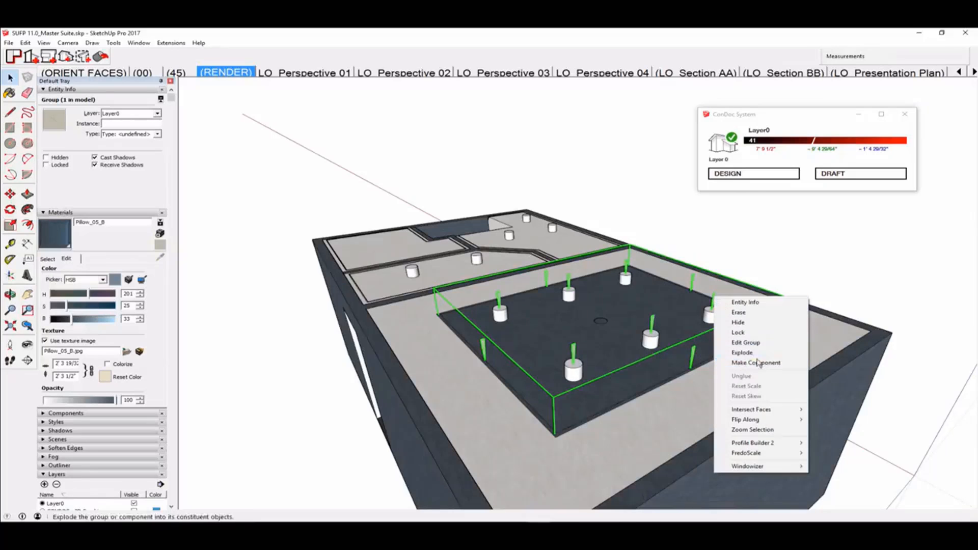
{"action": "left_click", "coordinate": [736, 365]}
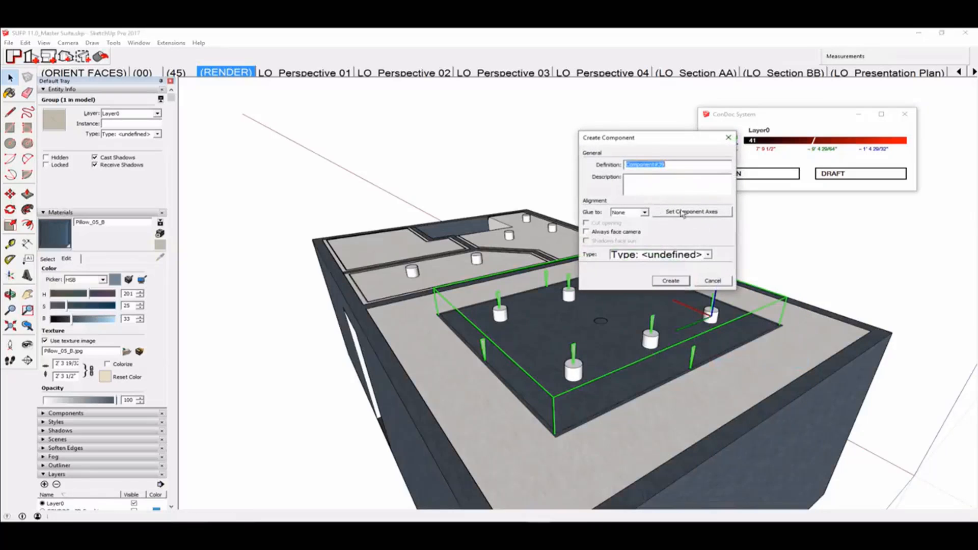
{"action": "left_click", "coordinate": [692, 211]}
{"action": "scroll", "coordinate": [437, 209], "scroll_direction": "down", "scroll_amount": 4}
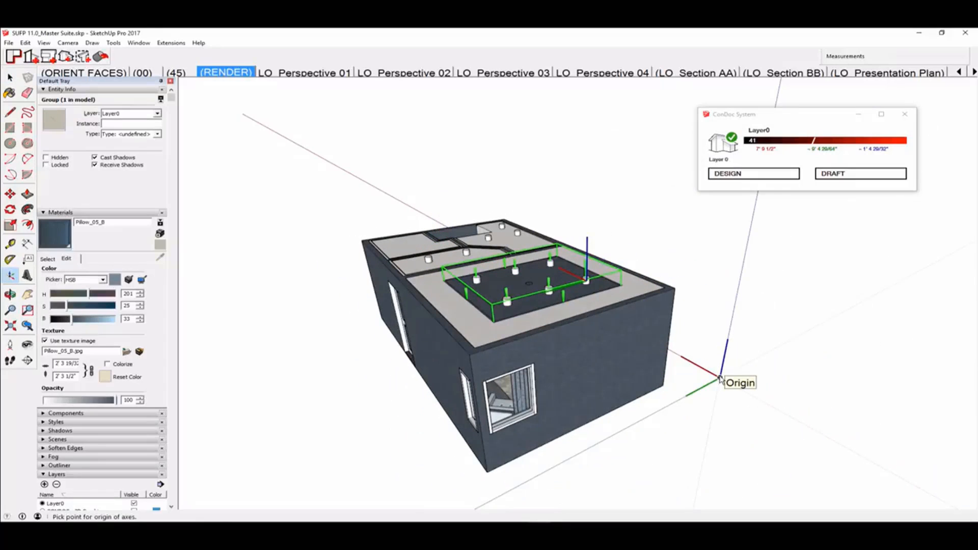
{"action": "left_click", "coordinate": [721, 379]}
{"action": "left_click", "coordinate": [709, 374]}
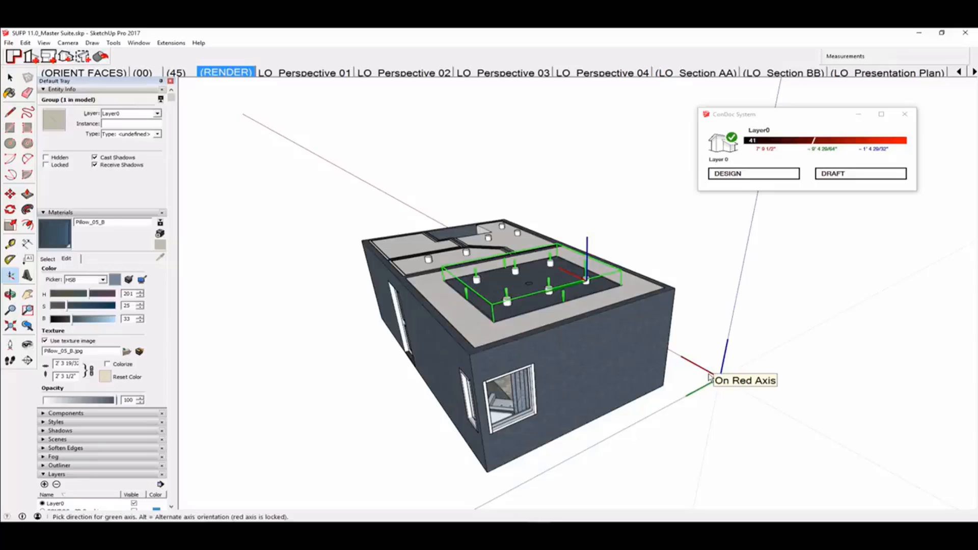
{"action": "left_click", "coordinate": [709, 374]}
{"action": "left_click", "coordinate": [670, 280]}
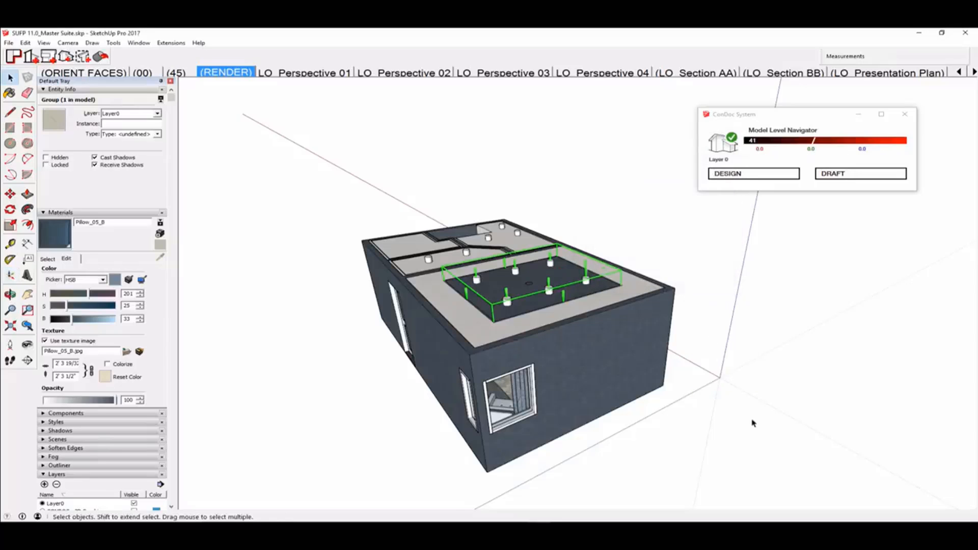
{"action": "middle_click_drag", "start_coordinate": [753, 426], "coordinate": [781, 359]}
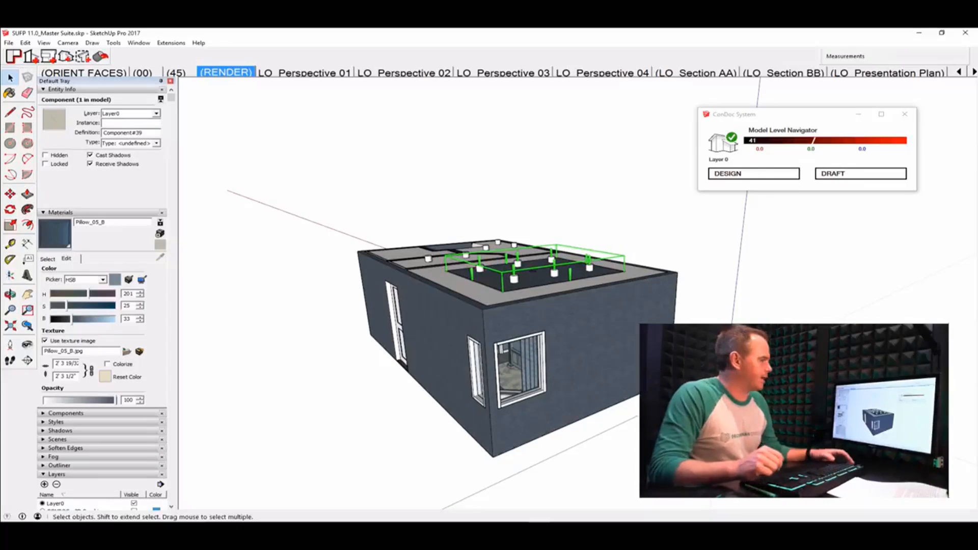
Switch to the live-chat page in Chrome and highlight the question about reflection control
{"action": "key", "text": "alt+Tab"}
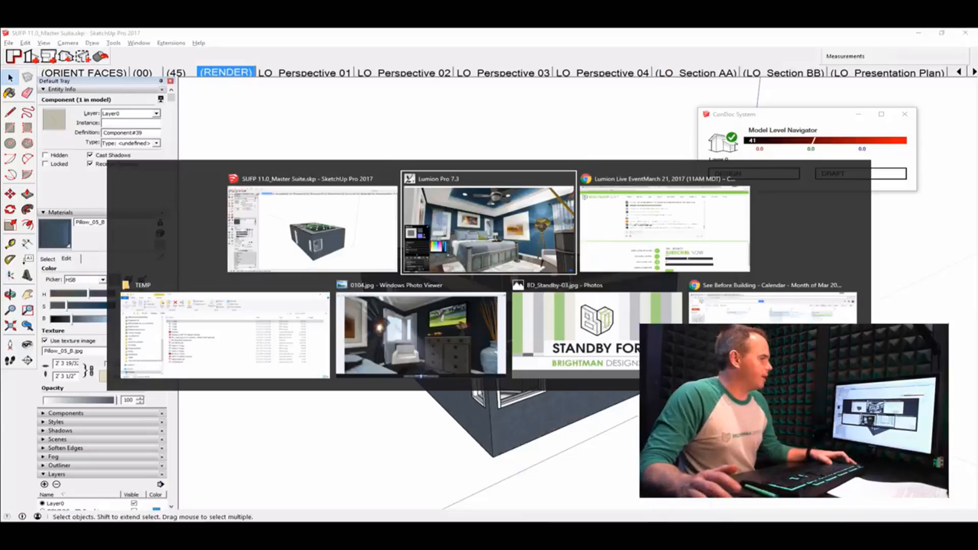
{"action": "key", "text": "Escape"}
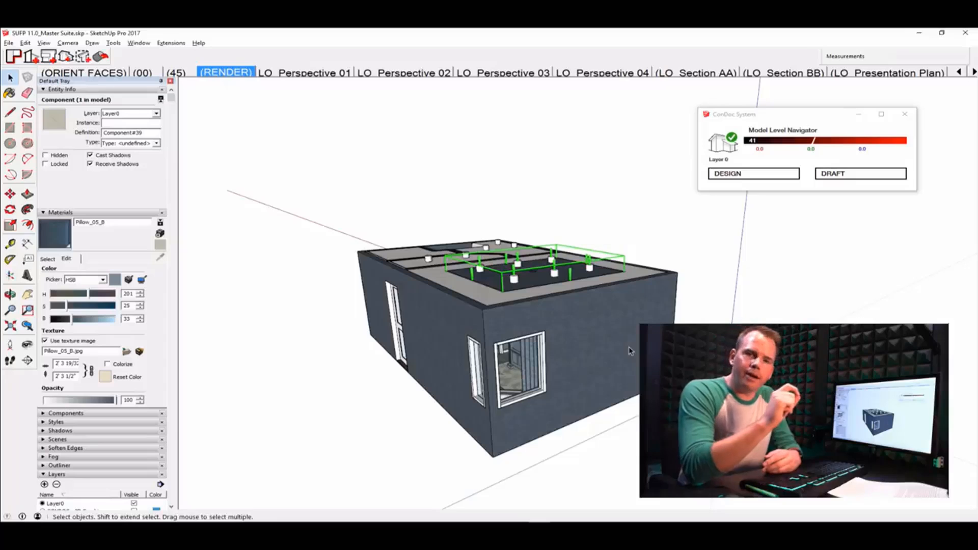
{"action": "key", "text": "alt+Tab"}
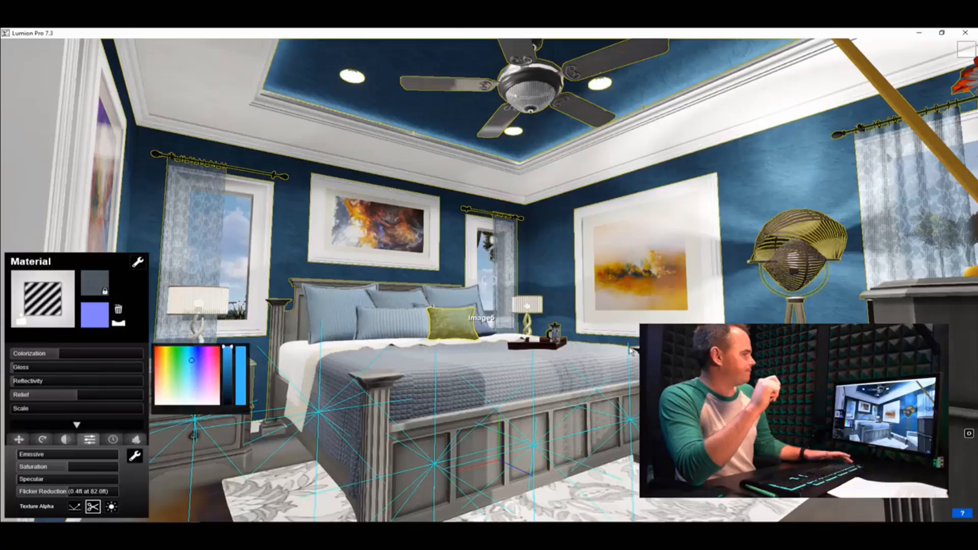
{"action": "key", "text": "alt+Tab"}
{"action": "key", "text": "Tab"}
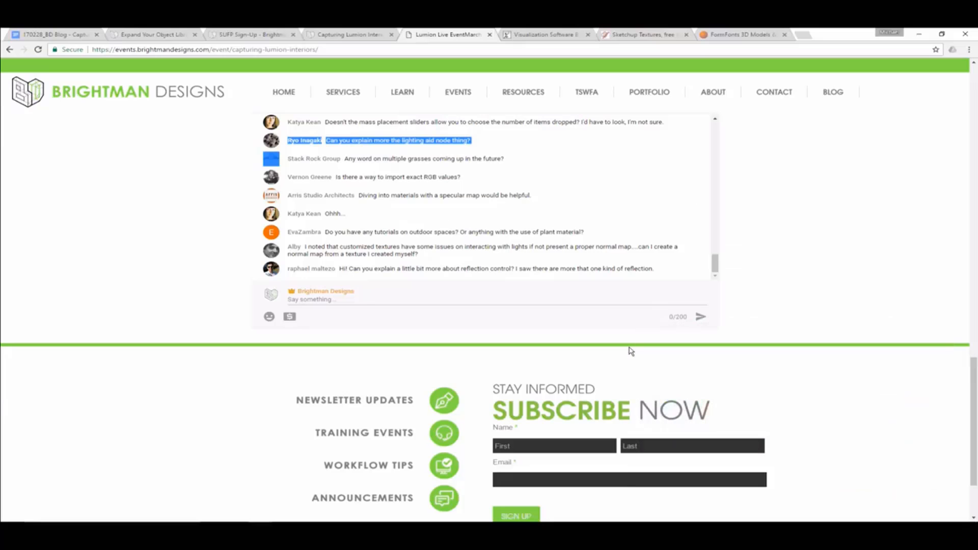
{"action": "scroll", "coordinate": [572, 326], "scroll_direction": "down", "scroll_amount": 1}
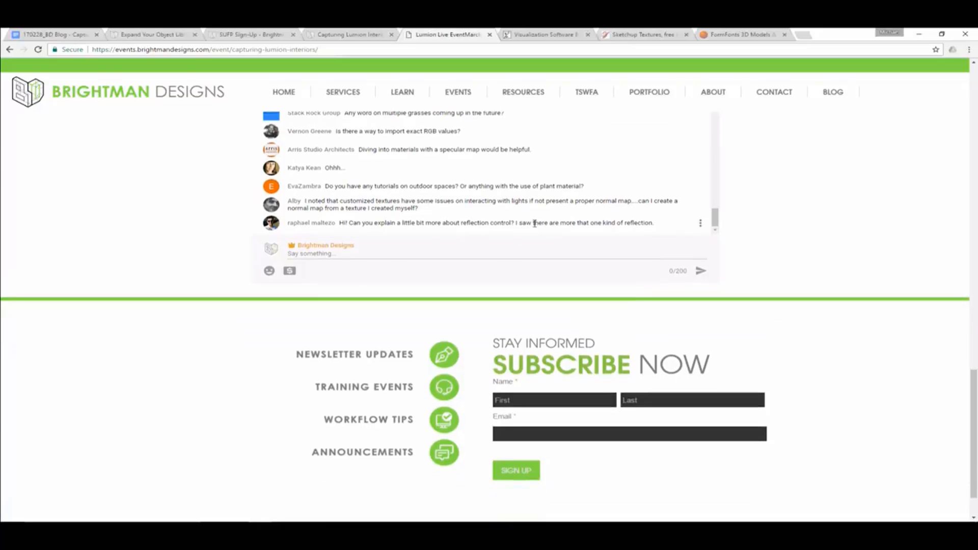
{"action": "scroll", "coordinate": [795, 260], "scroll_direction": "up", "scroll_amount": 1}
{"action": "triple_click", "coordinate": [640, 268]}
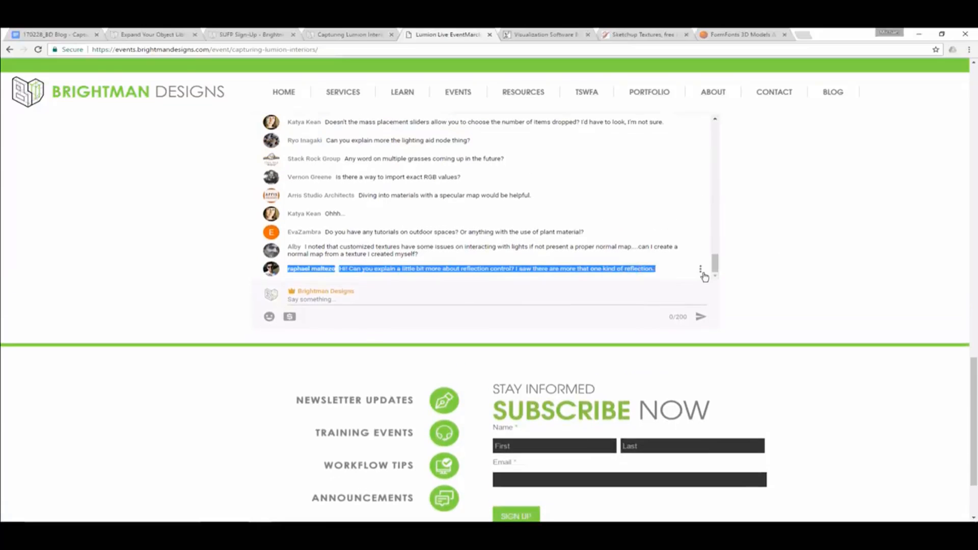
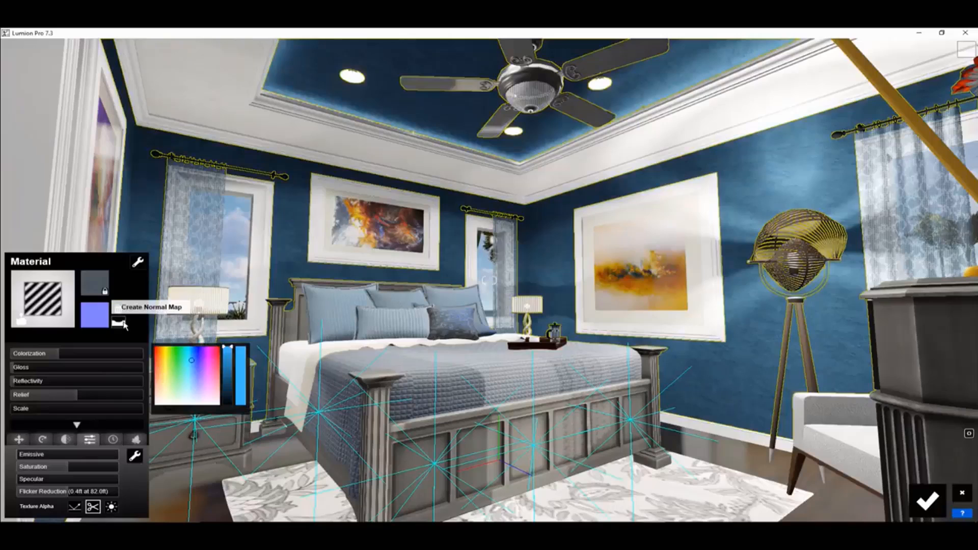
Create a normal map for the blue plaster wall material and raise its Relief almost to the maximum
{"action": "left_click", "coordinate": [121, 323]}
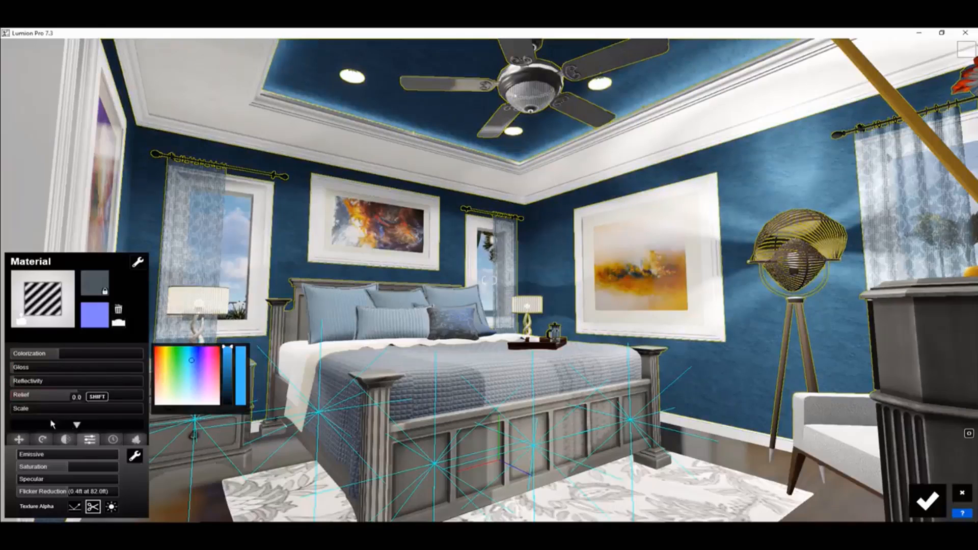
{"action": "mouse_move", "coordinate": [82, 396]}
{"action": "left_mouse_down"}
{"action": "mouse_move", "coordinate": [130, 396]}
{"action": "mouse_move", "coordinate": [97, 396]}
{"action": "left_mouse_up"}
{"action": "key", "text": "w"}
{"action": "key", "text": "w"}
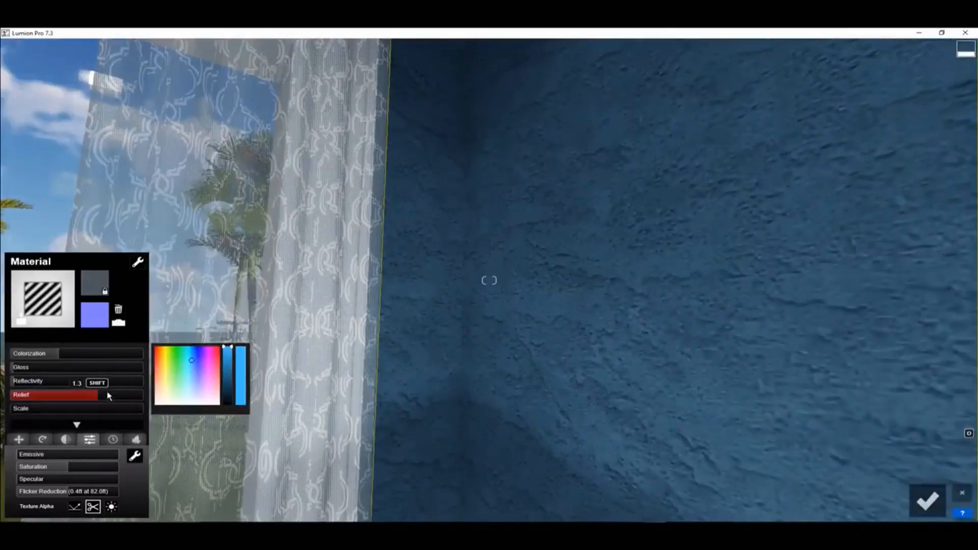
{"action": "left_click_drag", "start_coordinate": [92, 403], "coordinate": [118, 400]}
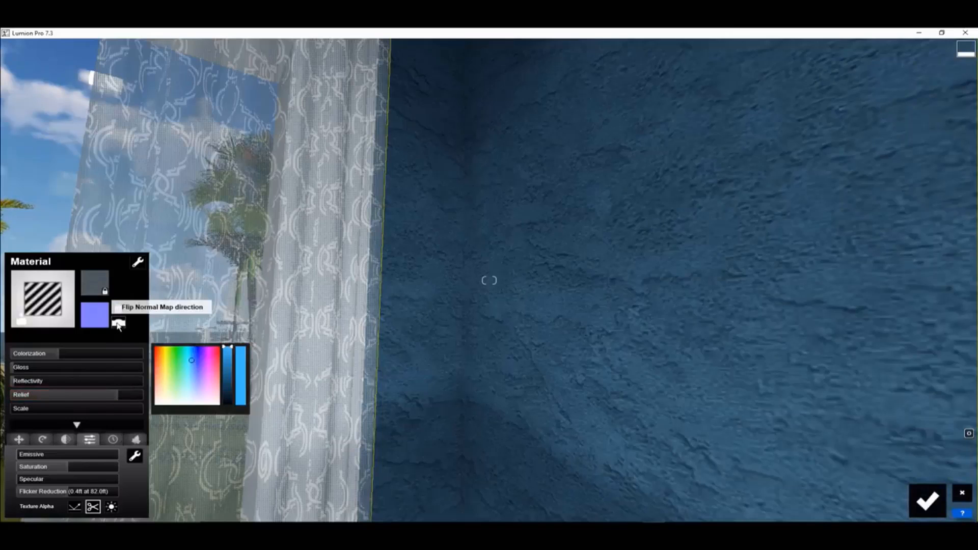
{"action": "mouse_move", "coordinate": [122, 398]}
{"action": "left_mouse_down"}
{"action": "mouse_move", "coordinate": [87, 398]}
{"action": "mouse_move", "coordinate": [145, 398]}
{"action": "mouse_move", "coordinate": [115, 400]}
{"action": "mouse_move", "coordinate": [134, 399]}
{"action": "left_mouse_up"}
Examine the plaster wall's relief around the tripod floor lamp, both close up and from across the bed
{"action": "key", "text": "s"}
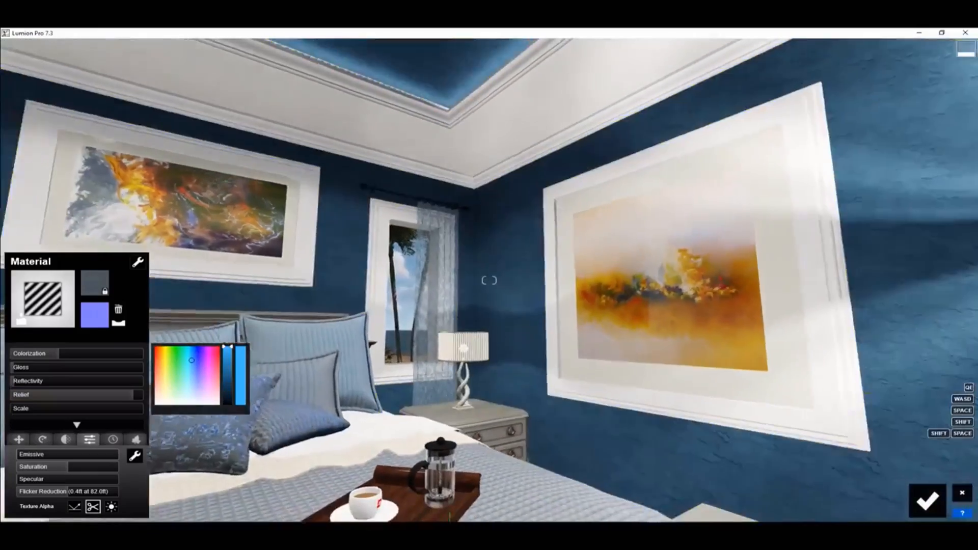
{"action": "right_click_drag", "start_coordinate": [303, 361], "coordinate": [336, 371]}
{"action": "right_click_drag", "start_coordinate": [489, 280], "coordinate": [642, 275]}
{"action": "key", "text": "w"}
{"action": "key", "text": "w"}
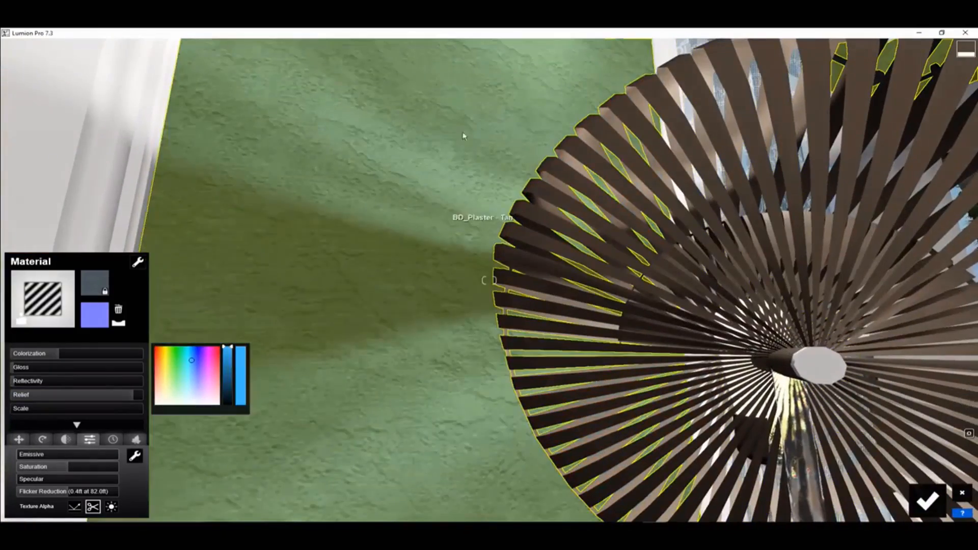
{"action": "key", "text": "s"}
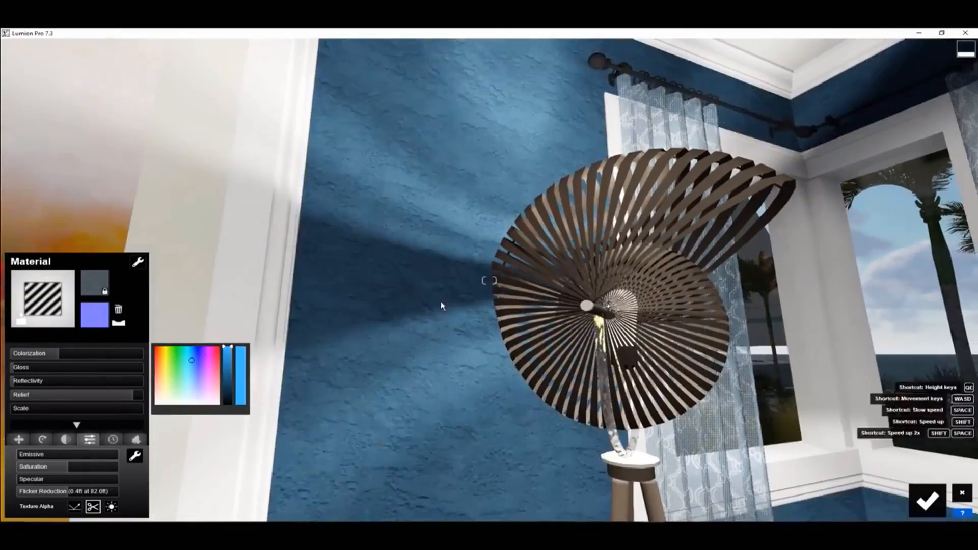
{"action": "key", "text": "s"}
{"action": "mouse_move", "coordinate": [446, 306]}
{"action": "right_mouse_down"}
{"action": "mouse_move", "coordinate": [351, 324]}
{"action": "mouse_move", "coordinate": [295, 290]}
{"action": "mouse_move", "coordinate": [533, 332]}
{"action": "right_mouse_up"}
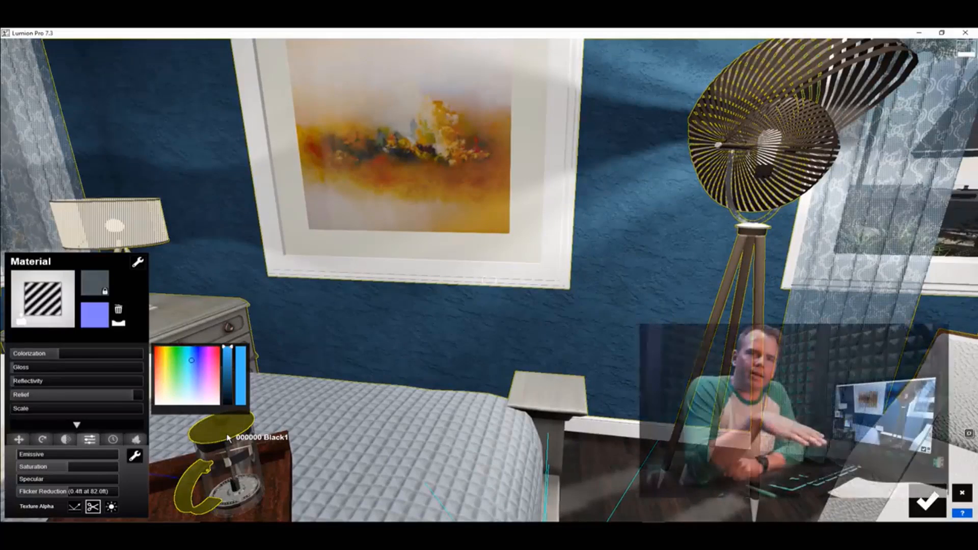
Switch to Chrome, search Google in a new tab for "create normal map, photoshop" and look through the results
{"action": "key", "text": "alt+Tab"}
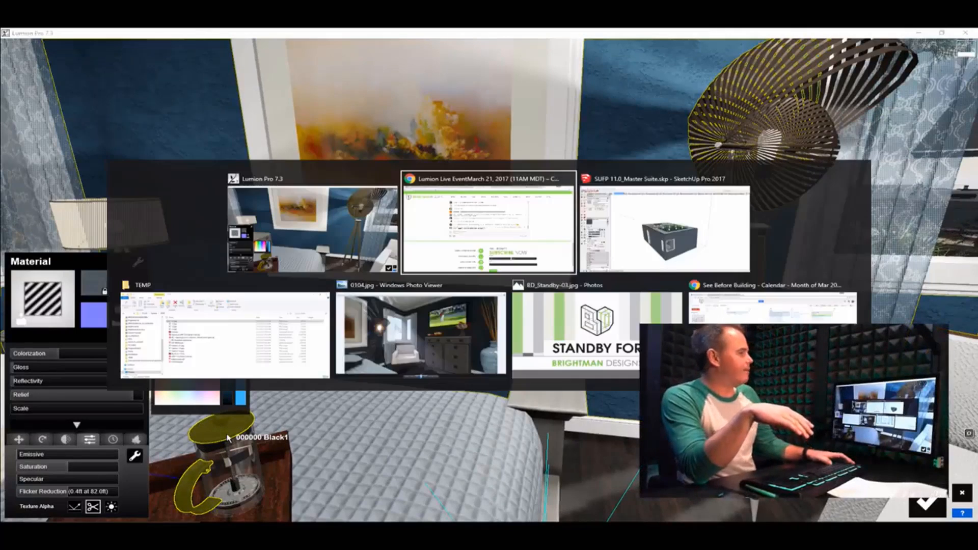
{"action": "key", "text": "ctrl+t"}
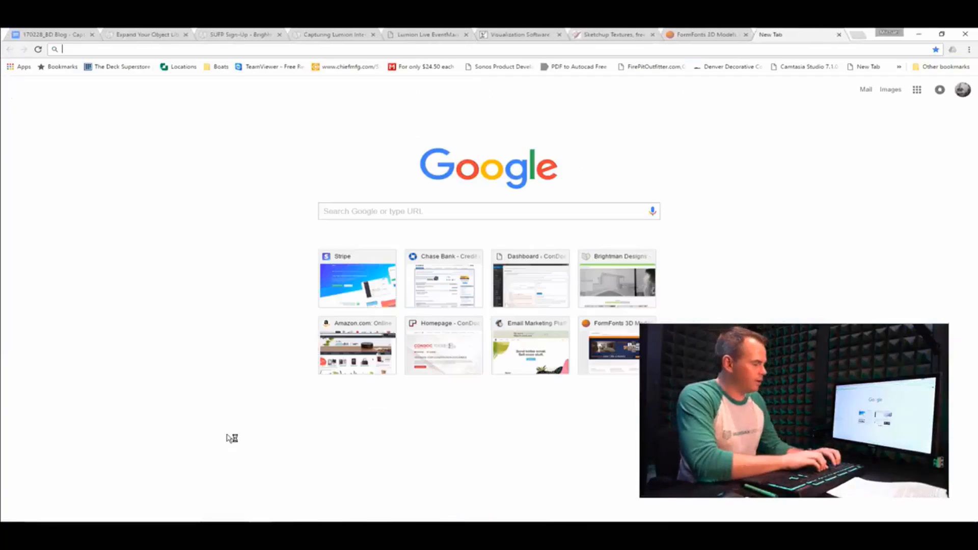
{"action": "type", "text": "create "}
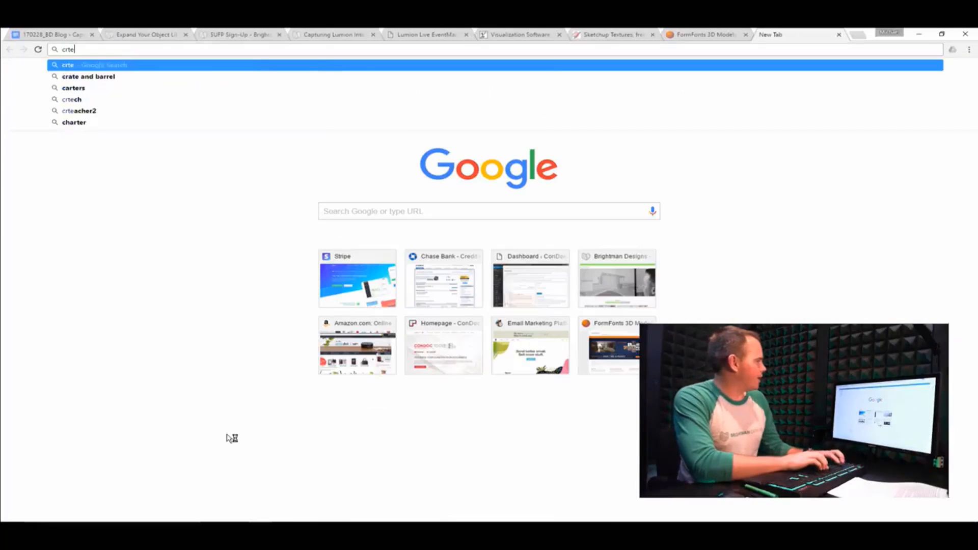
{"action": "type", "text": "normal m"}
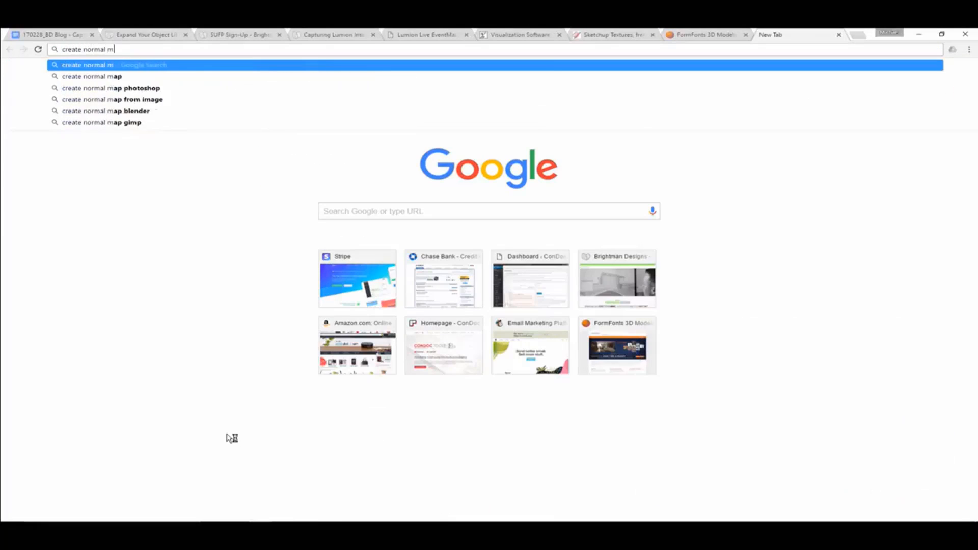
{"action": "type", "text": "ap. photosho"}
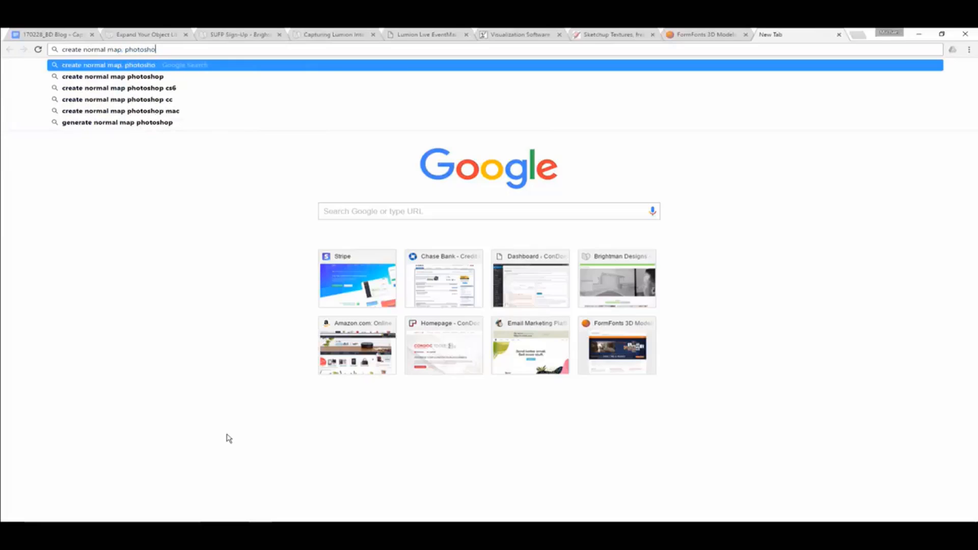
{"action": "type", "text": "p"}
{"action": "key", "text": "Return"}
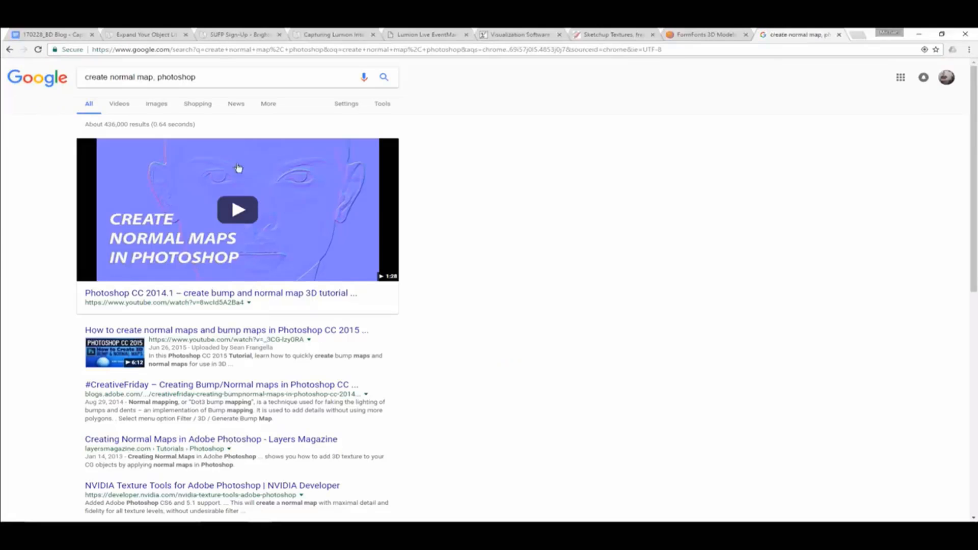
{"action": "scroll", "coordinate": [281, 256], "scroll_direction": "down", "scroll_amount": 2}
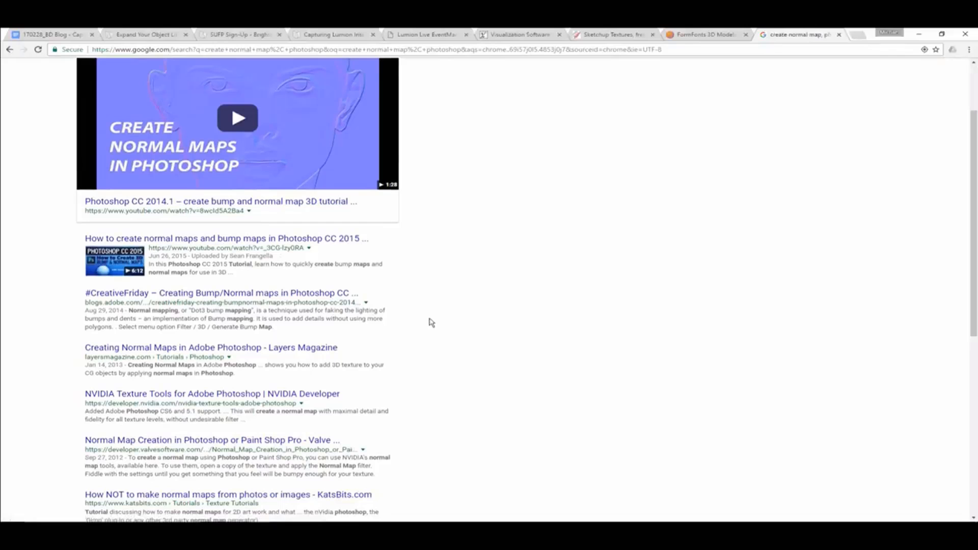
Close the normal map search tab and return to the Lumion live-event chat page
{"action": "key", "text": "ctrl+w"}
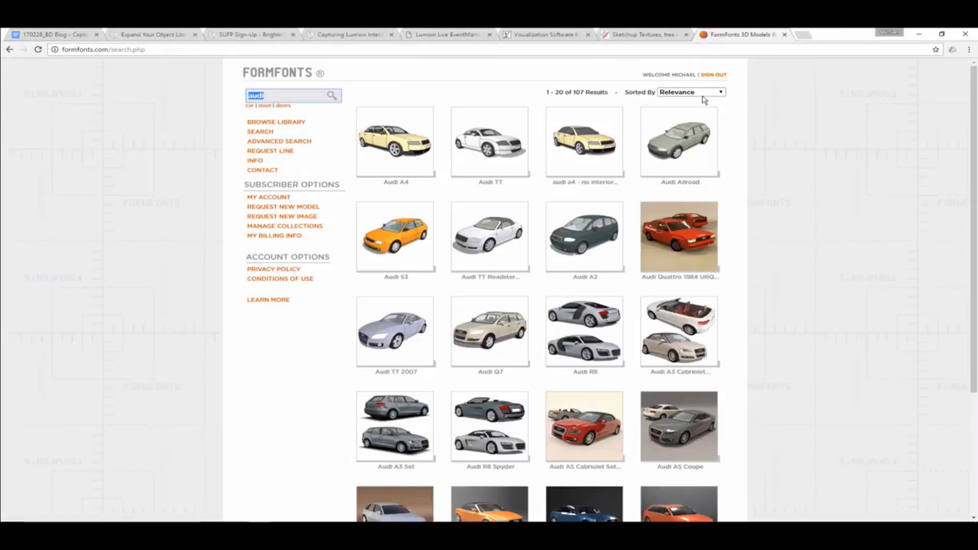
{"action": "key", "text": "alt+Tab"}
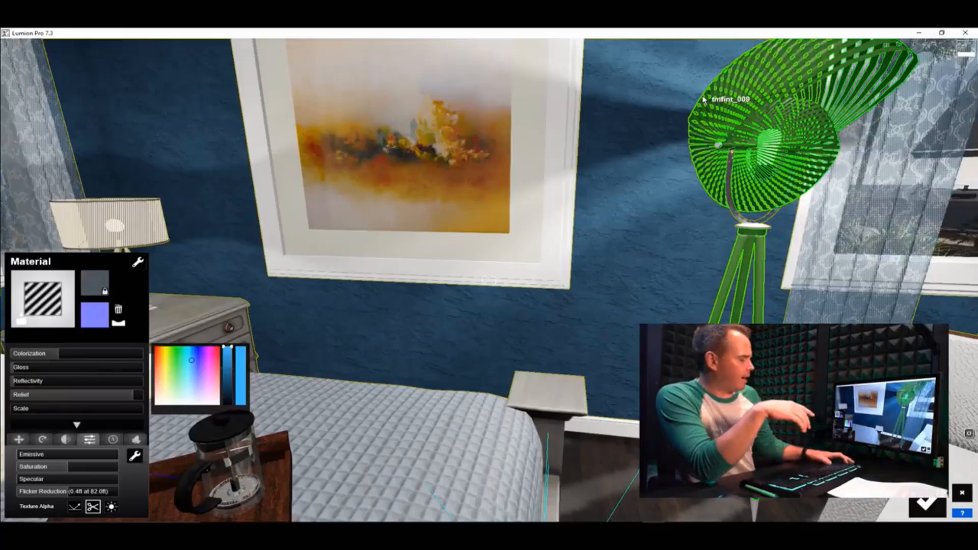
{"action": "key", "text": "alt+Tab"}
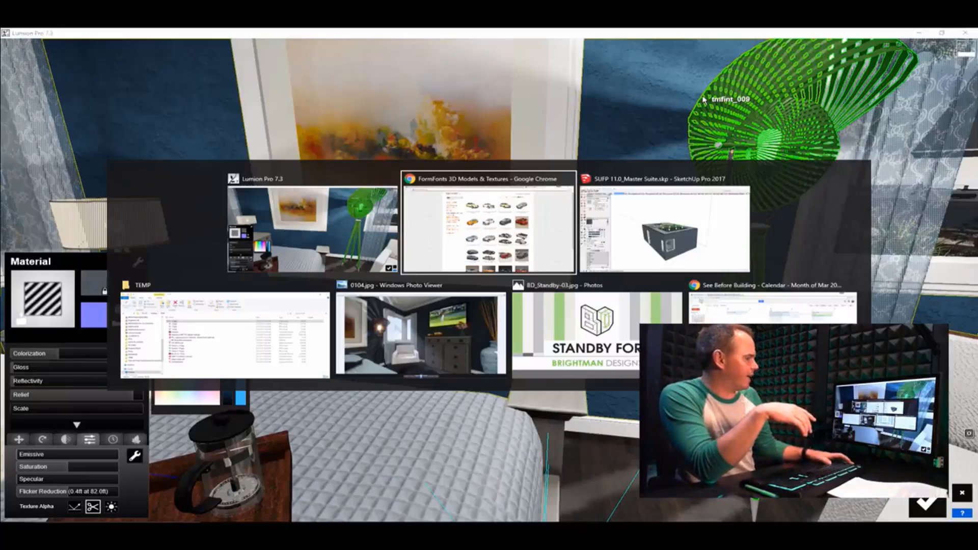
{"action": "key", "text": "Tab"}
{"action": "key", "text": "shift+Tab"}
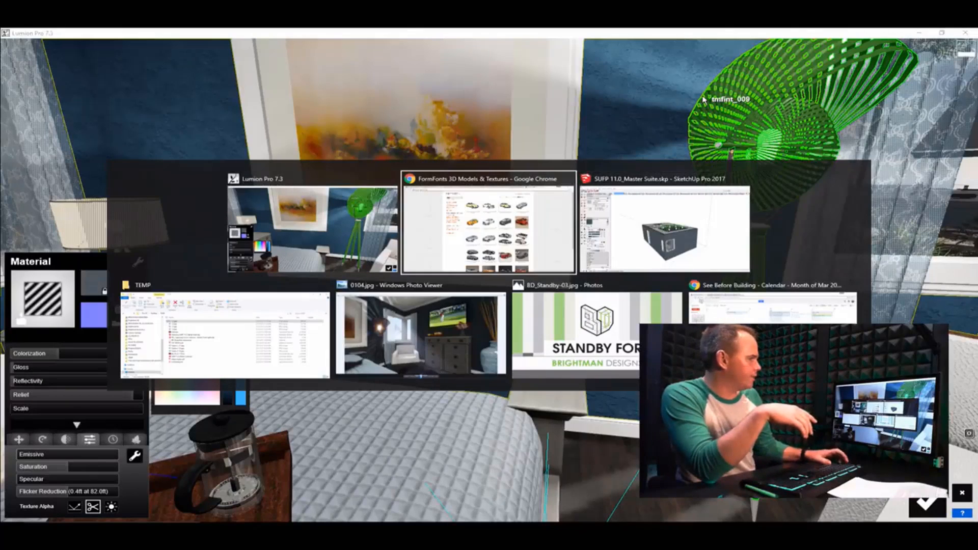
{"action": "left_click", "coordinate": [336, 34]}
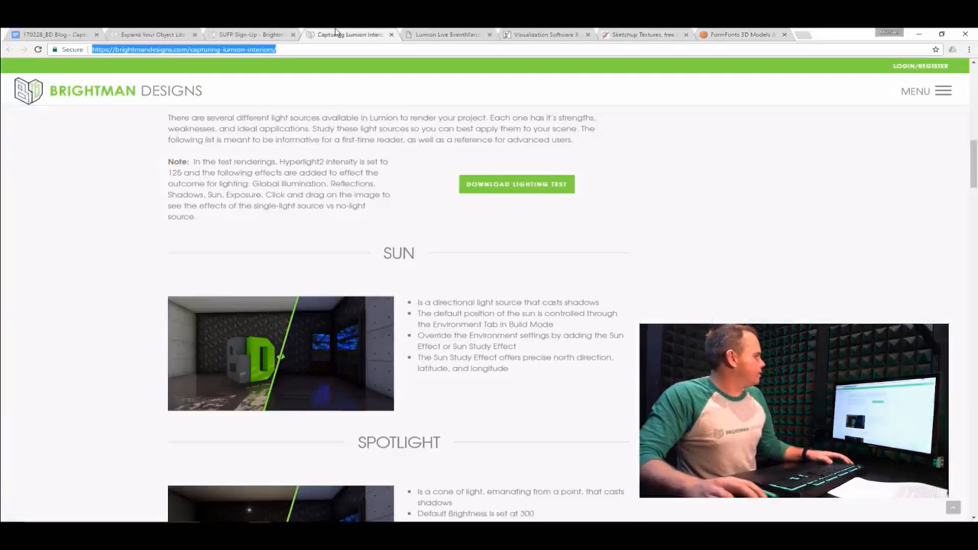
{"action": "left_click", "coordinate": [455, 34]}
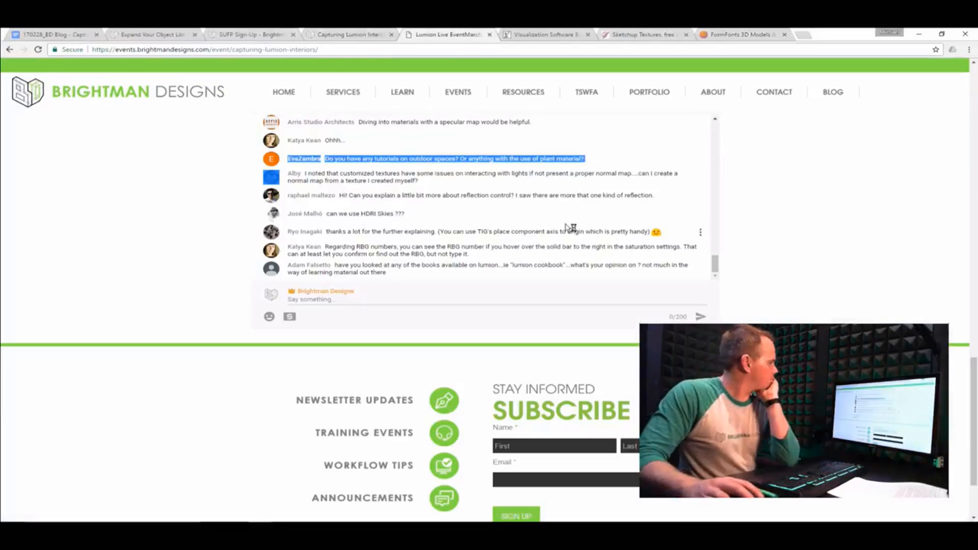
Read the chat messages on reflection control, placing component axes at the origin and HDRI skies, highlighting each one
{"action": "triple_click", "coordinate": [561, 194]}
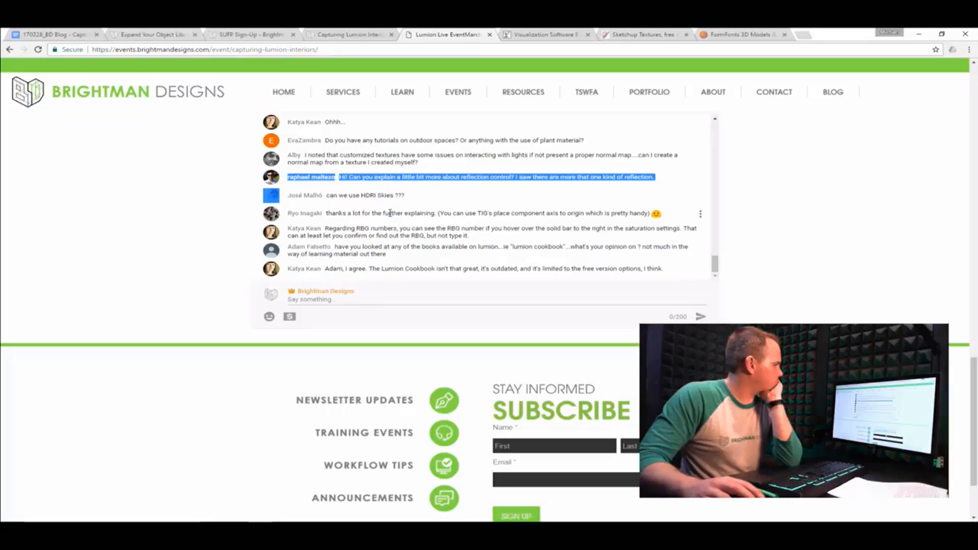
{"action": "triple_click", "coordinate": [372, 213]}
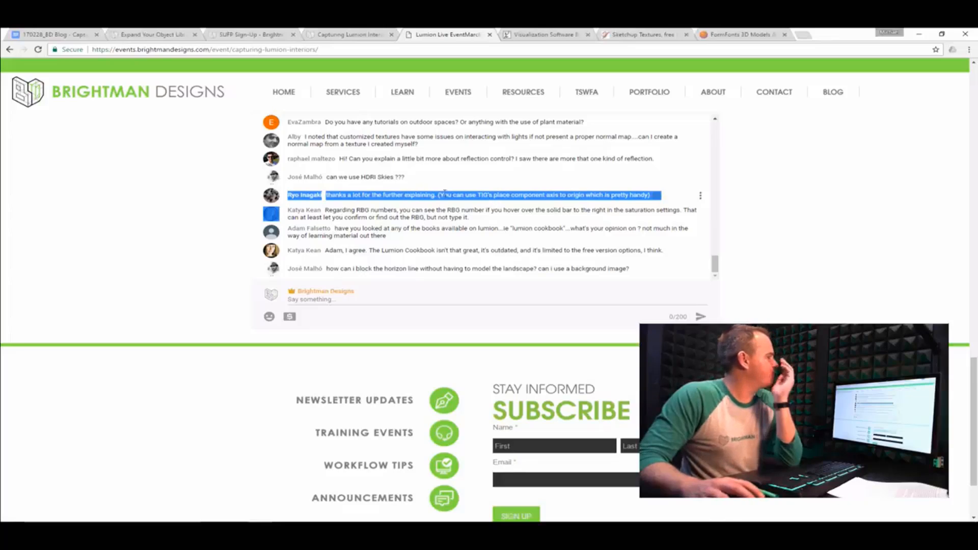
{"action": "left_click", "coordinate": [492, 197]}
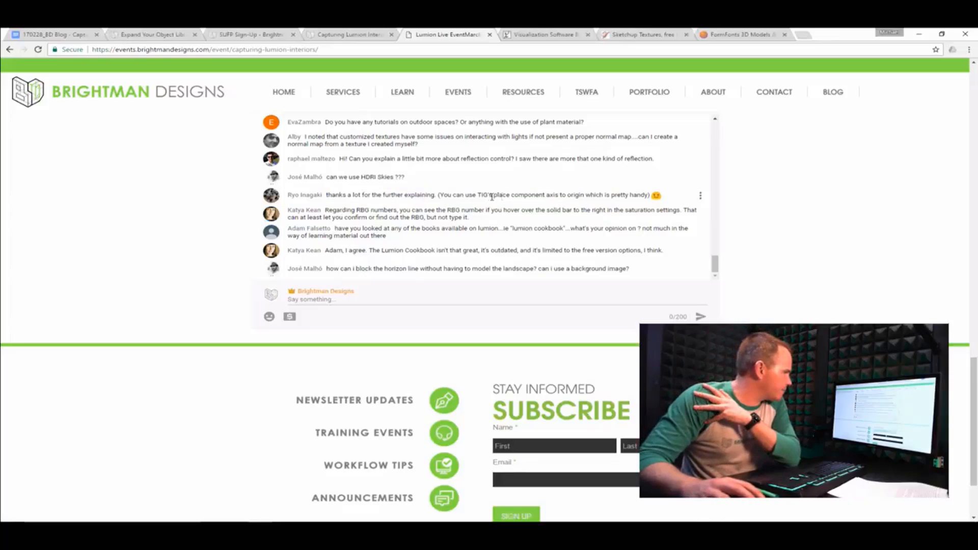
{"action": "left_click_drag", "start_coordinate": [494, 195], "coordinate": [645, 199]}
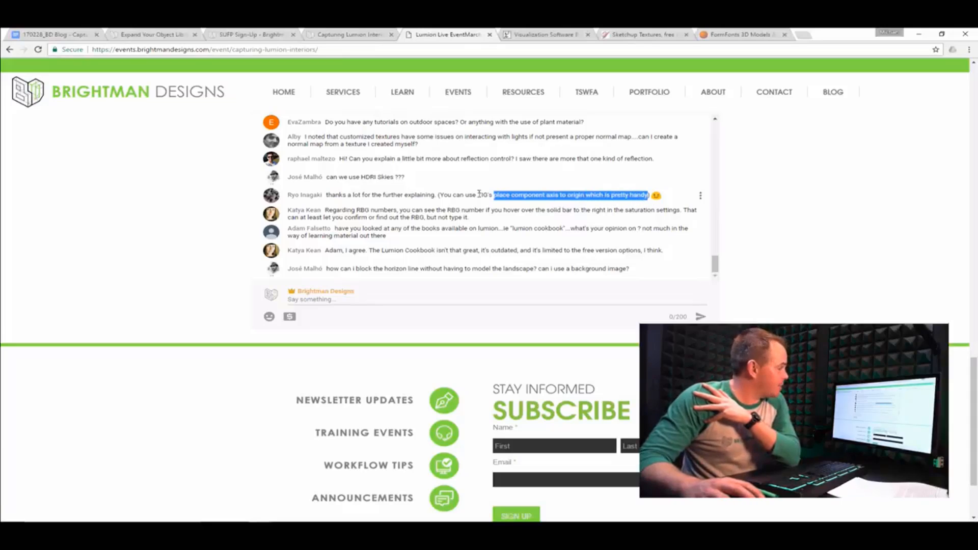
{"action": "triple_click", "coordinate": [543, 198]}
{"action": "left_click", "coordinate": [499, 197]}
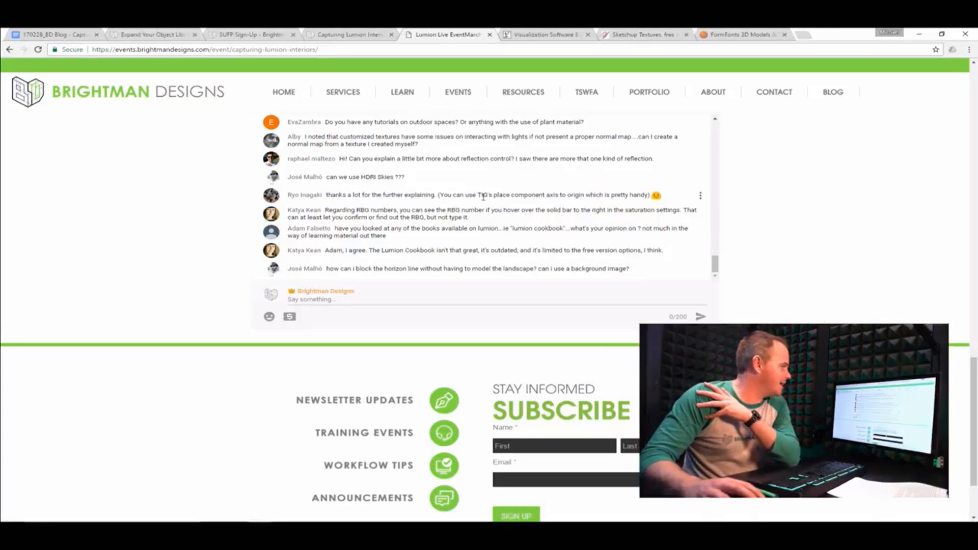
{"action": "left_click_drag", "start_coordinate": [483, 197], "coordinate": [582, 199]}
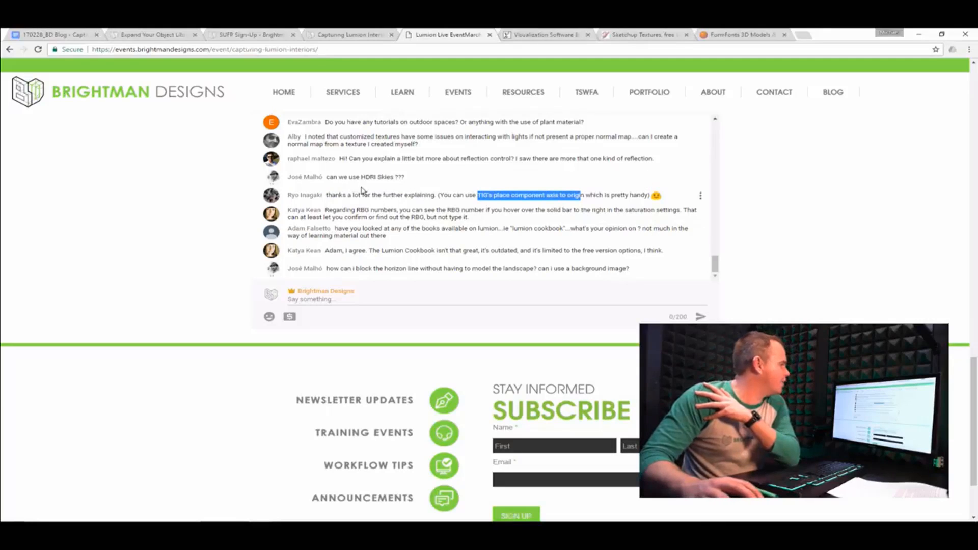
{"action": "triple_click", "coordinate": [548, 199]}
{"action": "left_click_drag", "start_coordinate": [481, 197], "coordinate": [619, 203]}
{"action": "triple_click", "coordinate": [617, 195]}
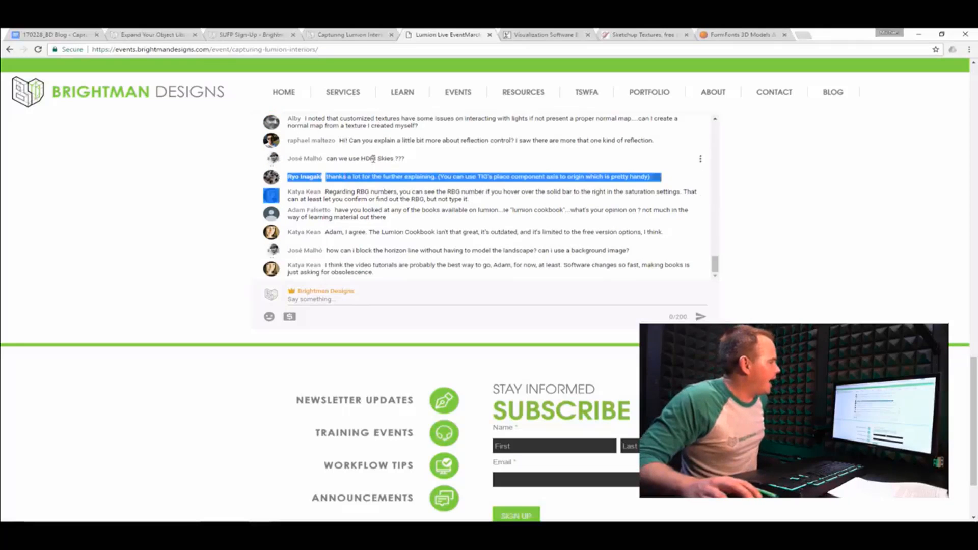
{"action": "triple_click", "coordinate": [373, 159]}
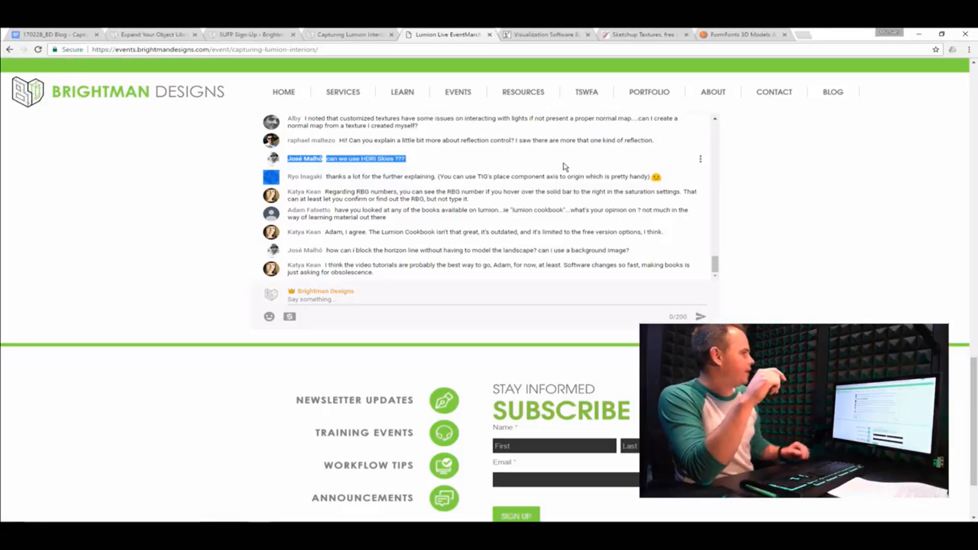
Switch back to Lumion, save the wall's material edits and bring the bed and tripod lamp into view
{"action": "key", "text": "alt+Tab"}
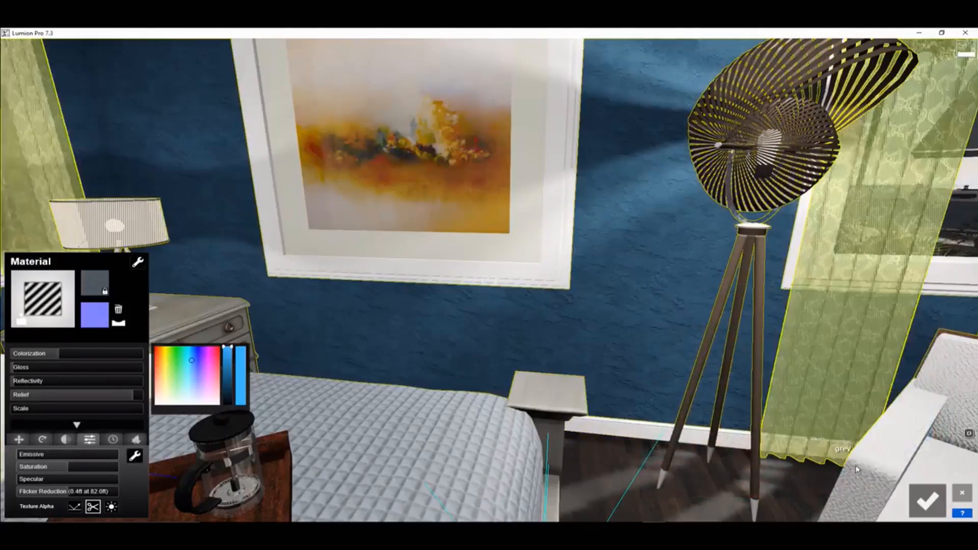
{"action": "left_click", "coordinate": [927, 501]}
{"action": "key", "text": "s"}
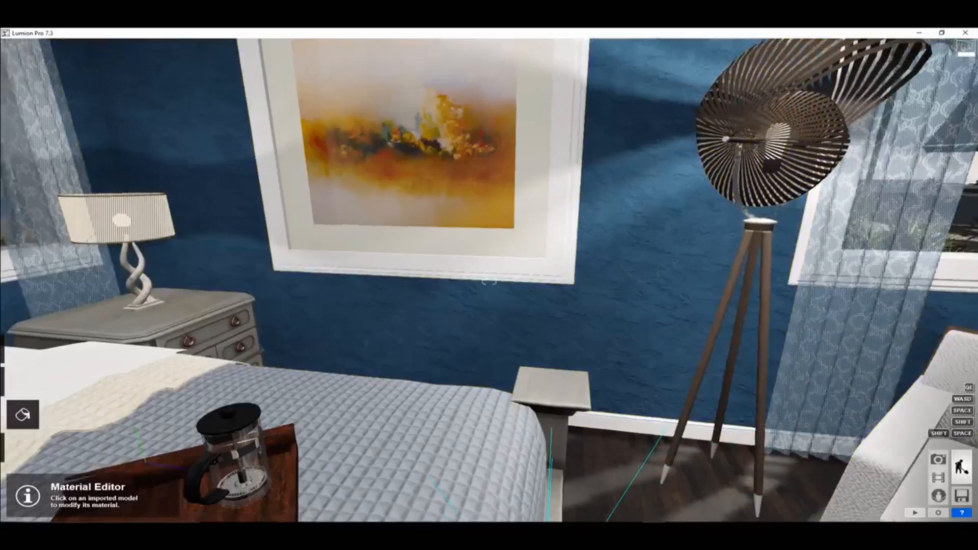
{"action": "right_click_drag", "start_coordinate": [912, 489], "coordinate": [772, 505]}
{"action": "key", "text": "s"}
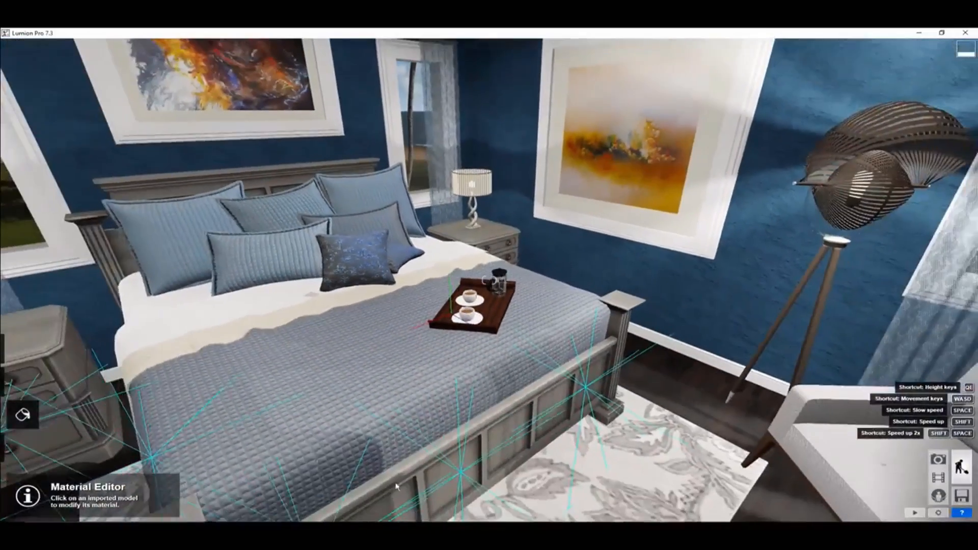
In Objects mode, raise the wireframe reflection control sphere vertically above the bed, then clear the object selection
{"action": "left_click", "coordinate": [22, 448]}
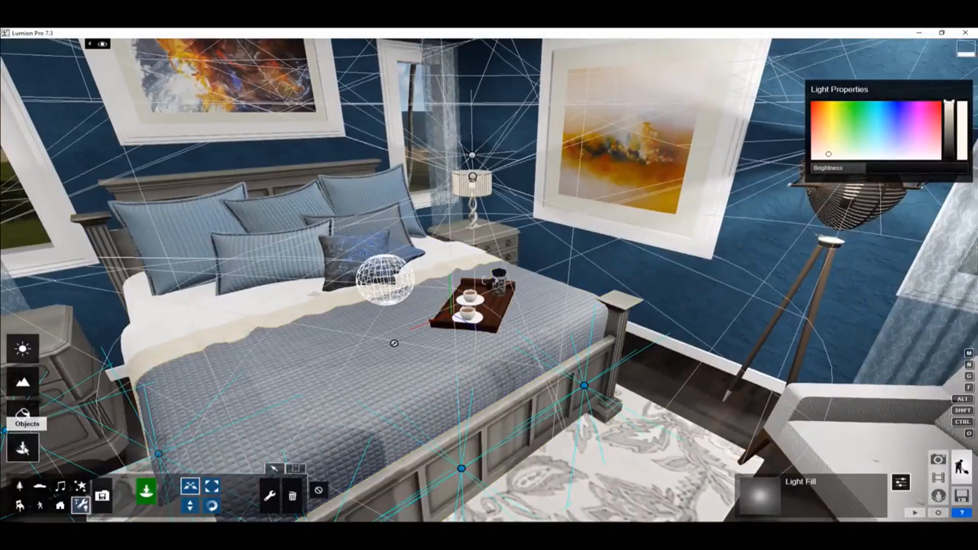
{"action": "left_click", "coordinate": [297, 469]}
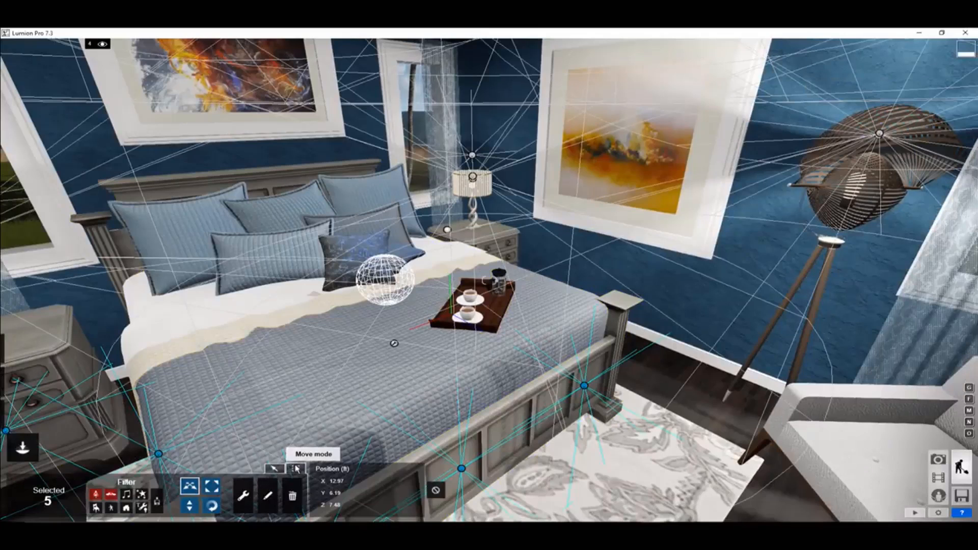
{"action": "right_click_drag", "start_coordinate": [389, 412], "coordinate": [397, 360]}
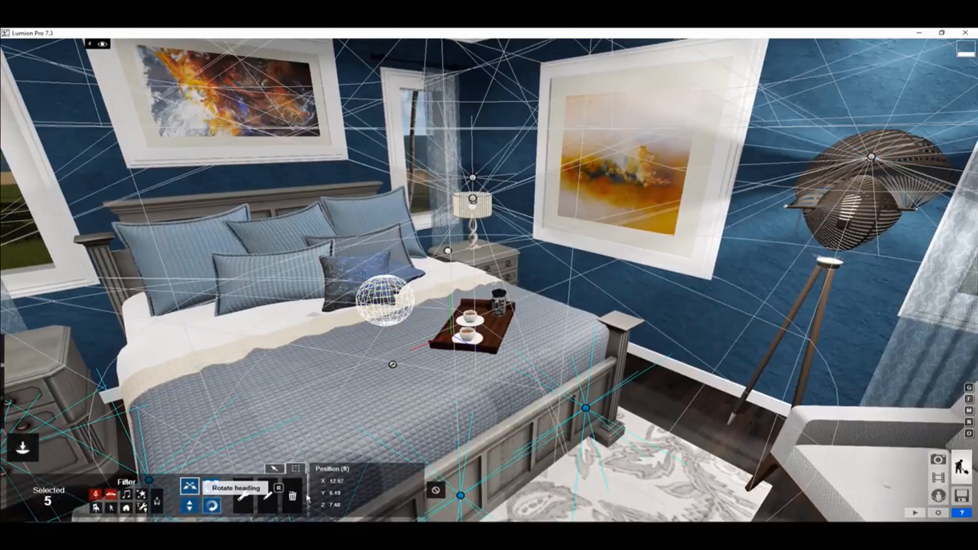
{"action": "left_click", "coordinate": [189, 506]}
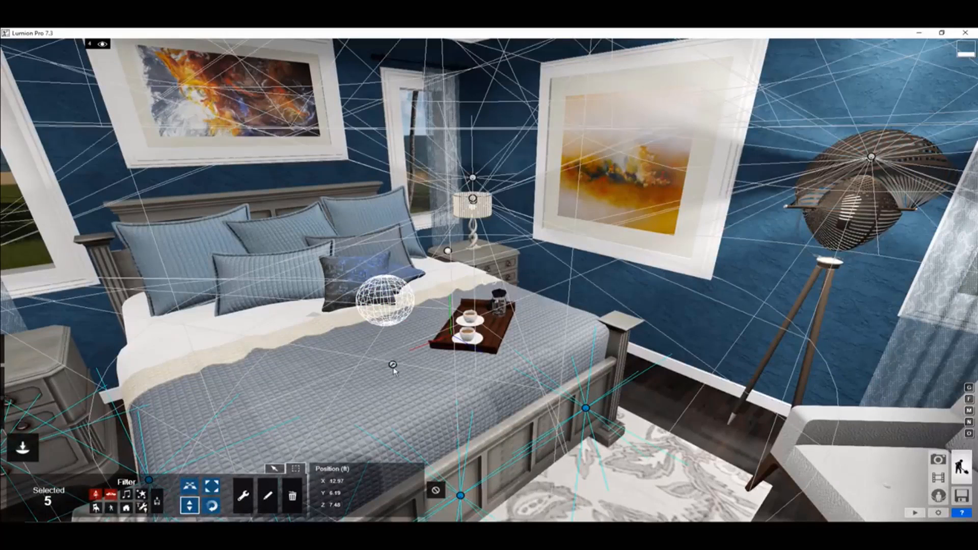
{"action": "left_click_drag", "start_coordinate": [392, 365], "coordinate": [393, 387]}
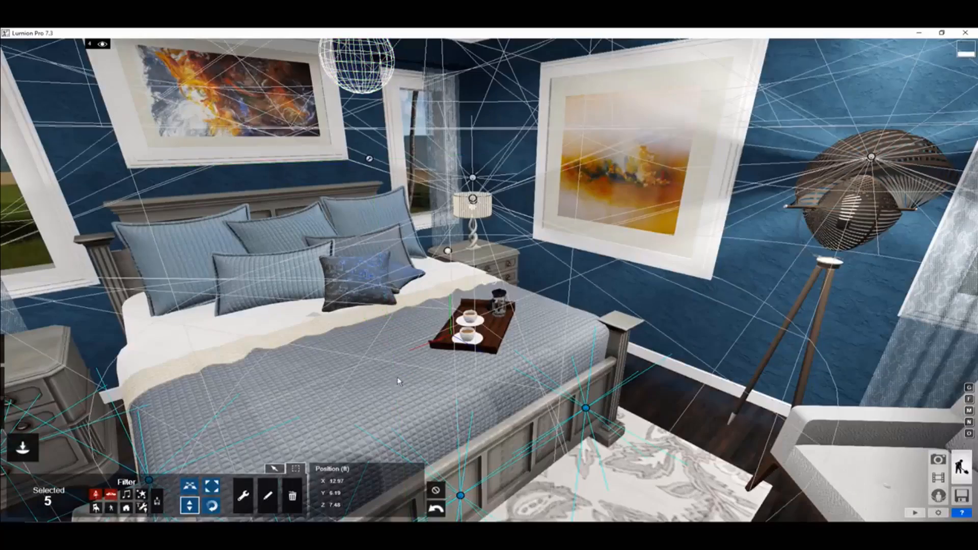
{"action": "scroll", "coordinate": [400, 379], "scroll_direction": "down", "scroll_amount": 2}
{"action": "left_click", "coordinate": [436, 490]}
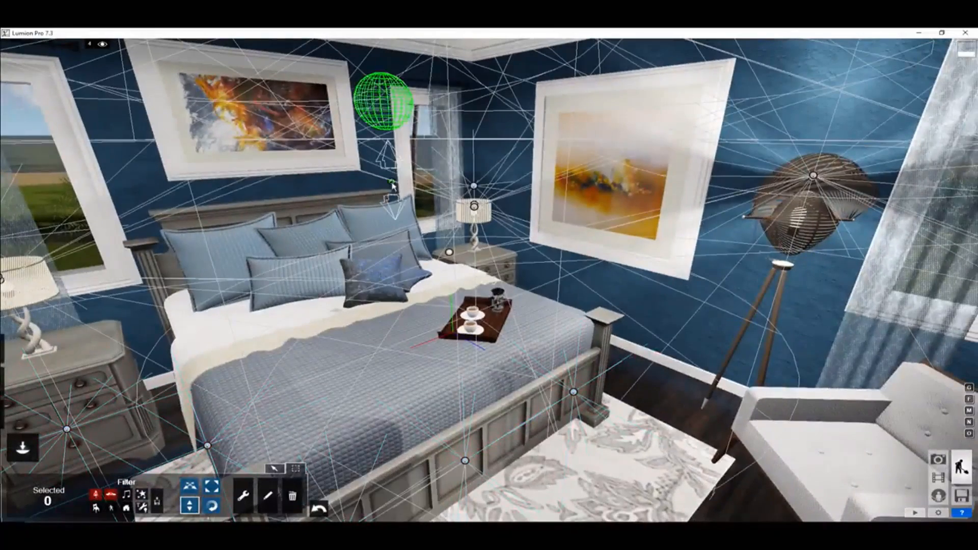
Adjust the reflection control sphere's height up and down, leaving it low over the pillows
{"action": "left_click_drag", "start_coordinate": [392, 186], "coordinate": [396, 200]}
{"action": "right_click_drag", "start_coordinate": [395, 200], "coordinate": [497, 301]}
{"action": "right_click_drag", "start_coordinate": [594, 462], "coordinate": [489, 280]}
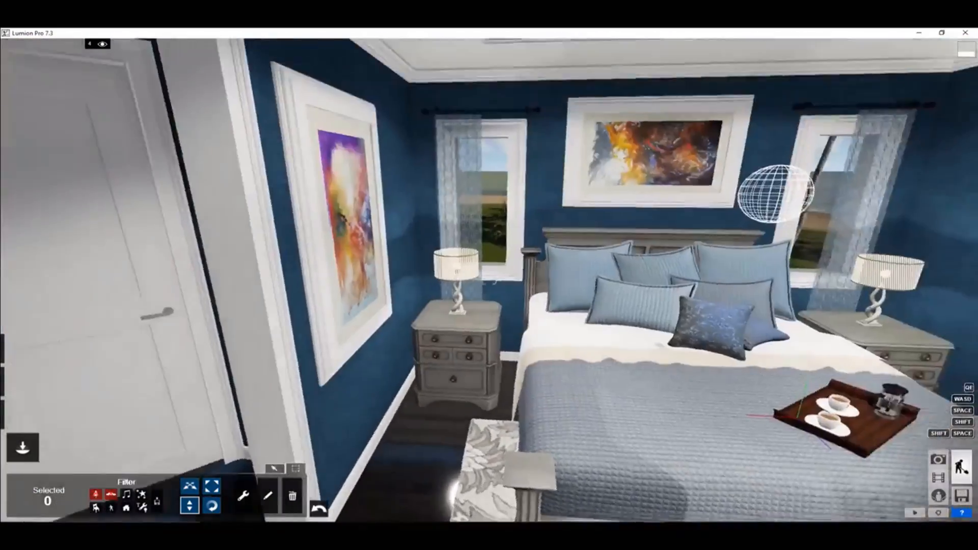
{"action": "scroll", "coordinate": [799, 435], "scroll_direction": "down", "scroll_amount": 3}
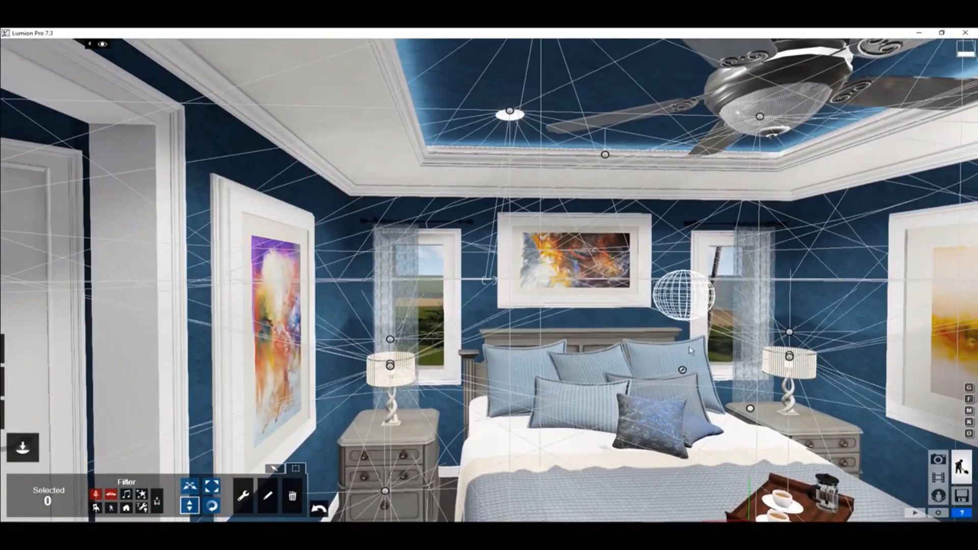
{"action": "left_click_drag", "start_coordinate": [683, 371], "coordinate": [684, 295]}
{"action": "right_click_drag", "start_coordinate": [684, 295], "coordinate": [459, 377]}
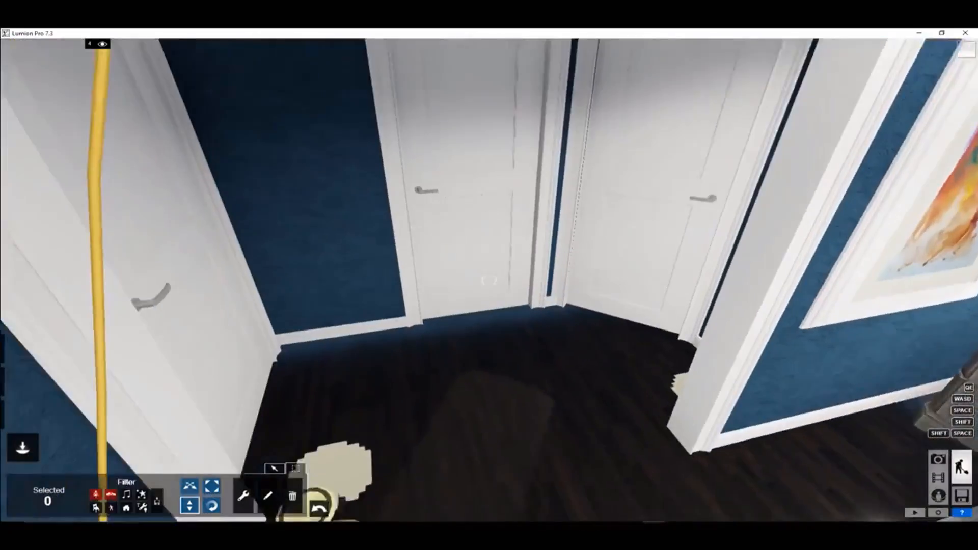
{"action": "right_click_drag", "start_coordinate": [489, 280], "coordinate": [559, 285]}
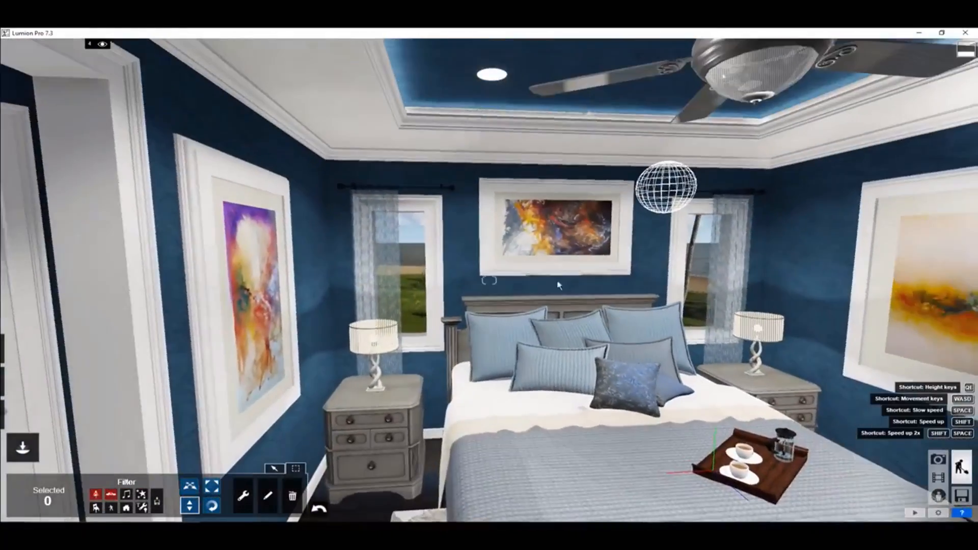
{"action": "left_click_drag", "start_coordinate": [657, 277], "coordinate": [657, 352]}
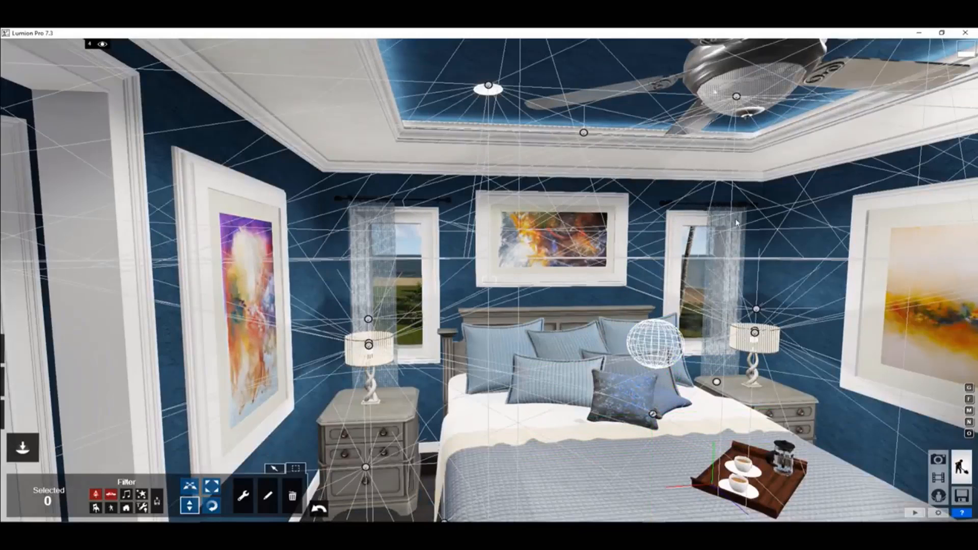
Enter Photo mode and recall the first saved photo view of the bedroom
{"action": "left_click", "coordinate": [941, 460]}
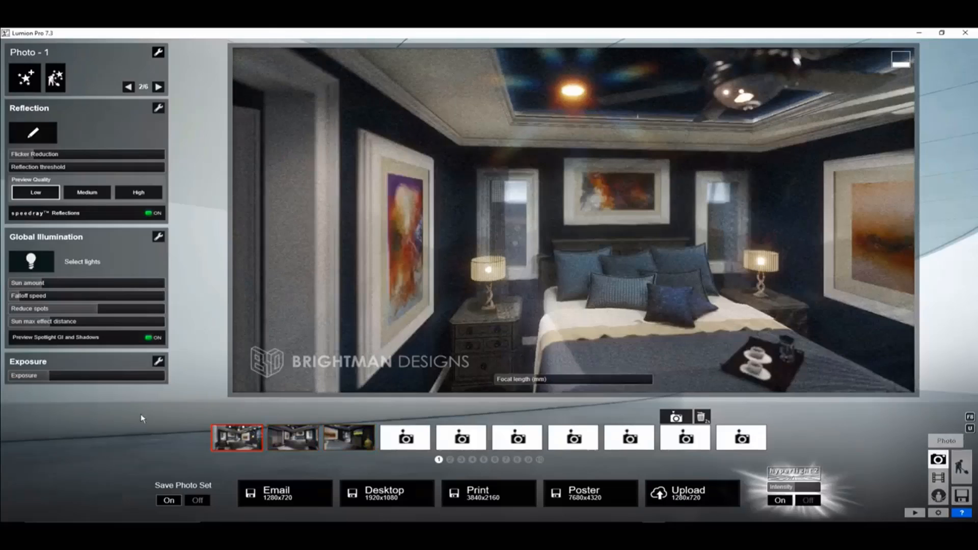
{"action": "left_click", "coordinate": [237, 438]}
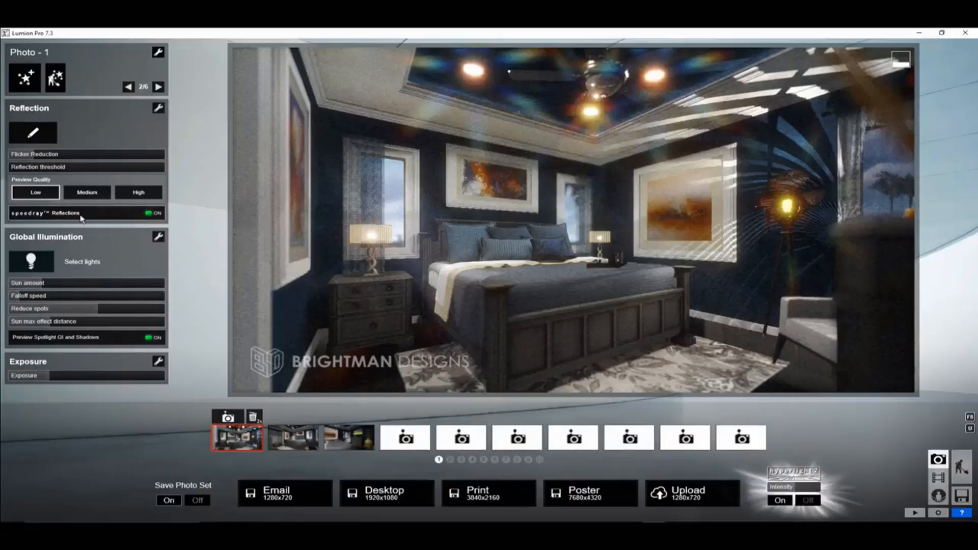
{"action": "right_click_drag", "start_coordinate": [459, 219], "coordinate": [462, 211]}
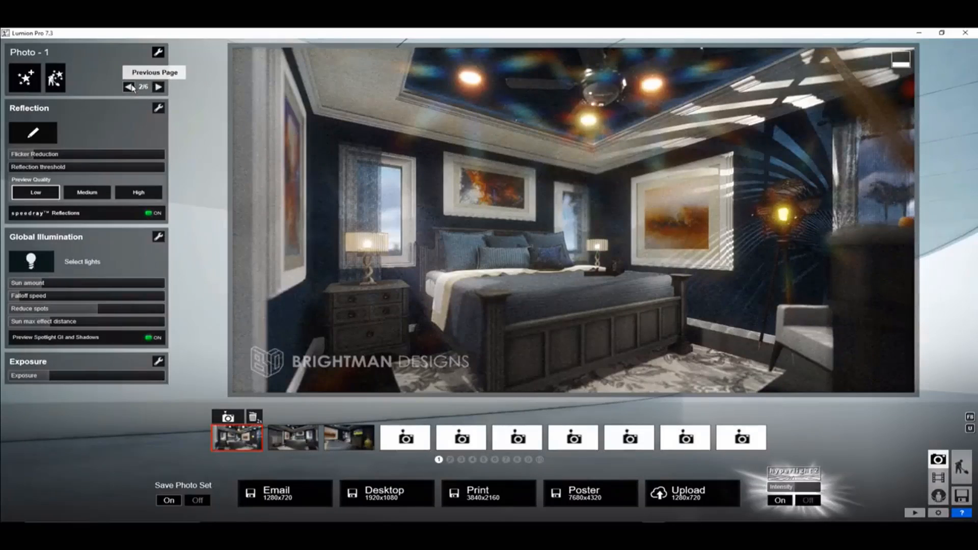
Remove the Depth of Field effect from the first photo
{"action": "left_click", "coordinate": [158, 87]}
{"action": "left_click", "coordinate": [158, 88]}
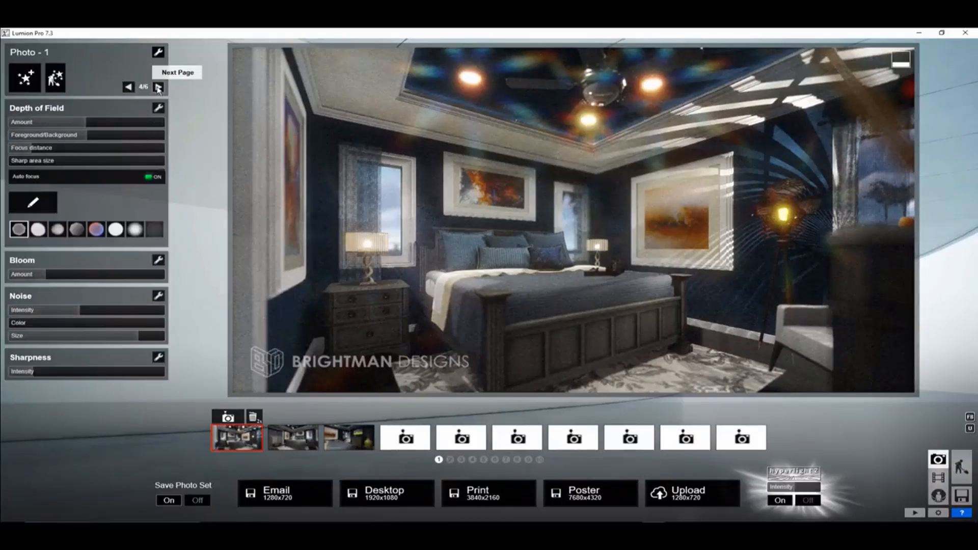
{"action": "left_click", "coordinate": [158, 107]}
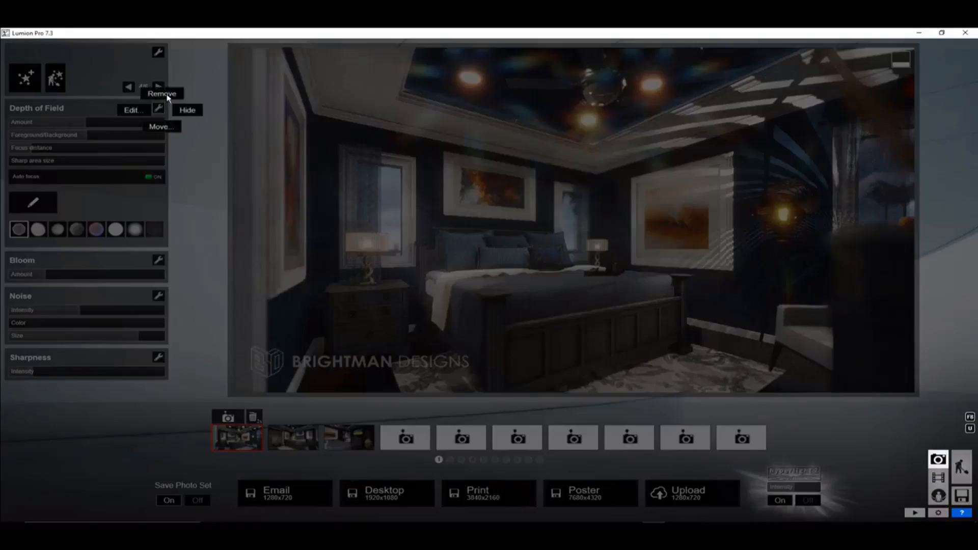
{"action": "left_click", "coordinate": [160, 96]}
Frame the ceiling fan up close and turn off Two Point Perspective in the 2-Point Perspective effect
{"action": "key", "text": "w"}
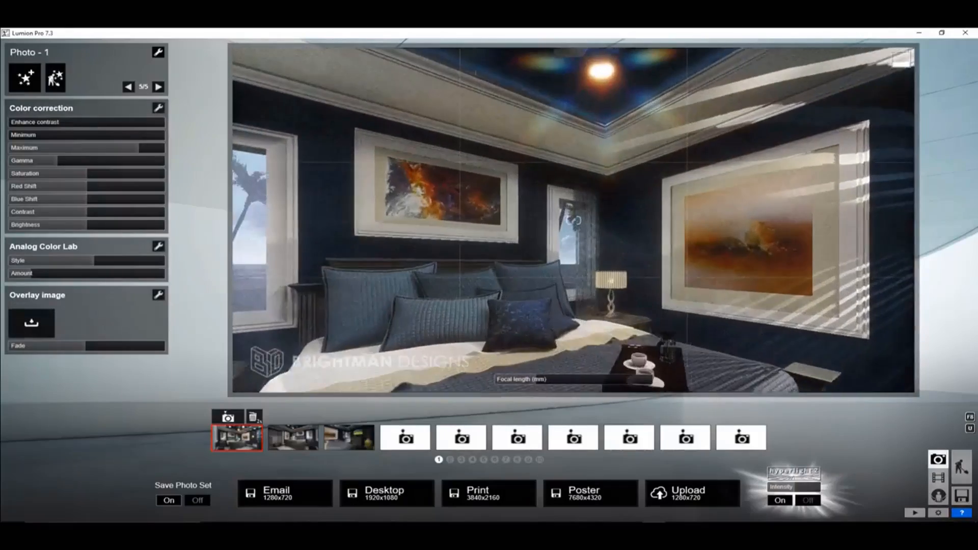
{"action": "right_click_drag", "start_coordinate": [574, 220], "coordinate": [586, 170]}
{"action": "key", "text": "s"}
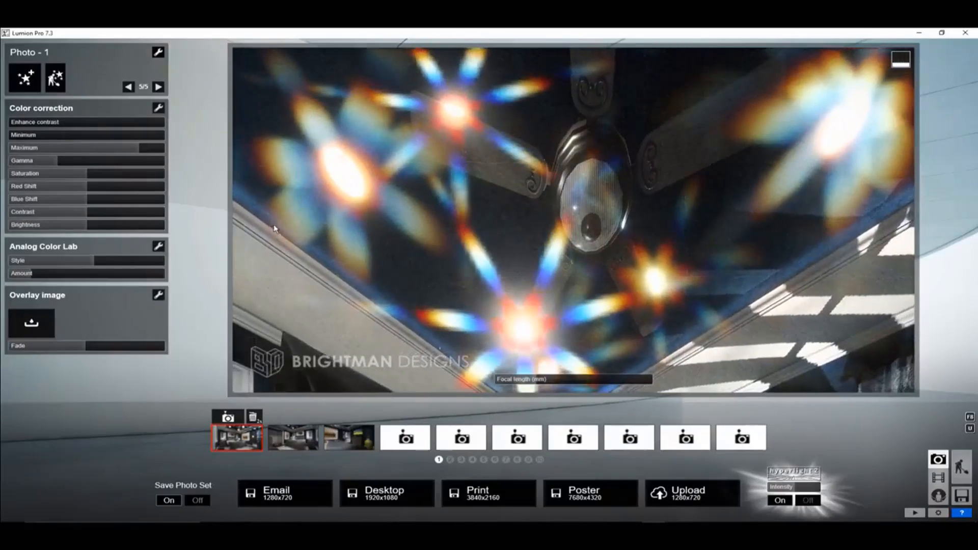
{"action": "right_click_drag", "start_coordinate": [574, 220], "coordinate": [589, 195]}
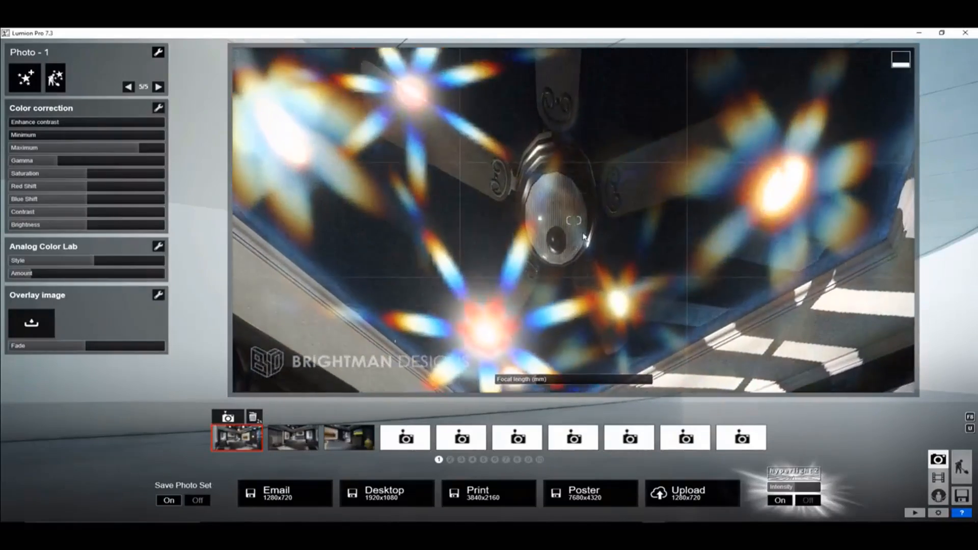
{"action": "left_click", "coordinate": [130, 88]}
{"action": "left_click", "coordinate": [129, 88]}
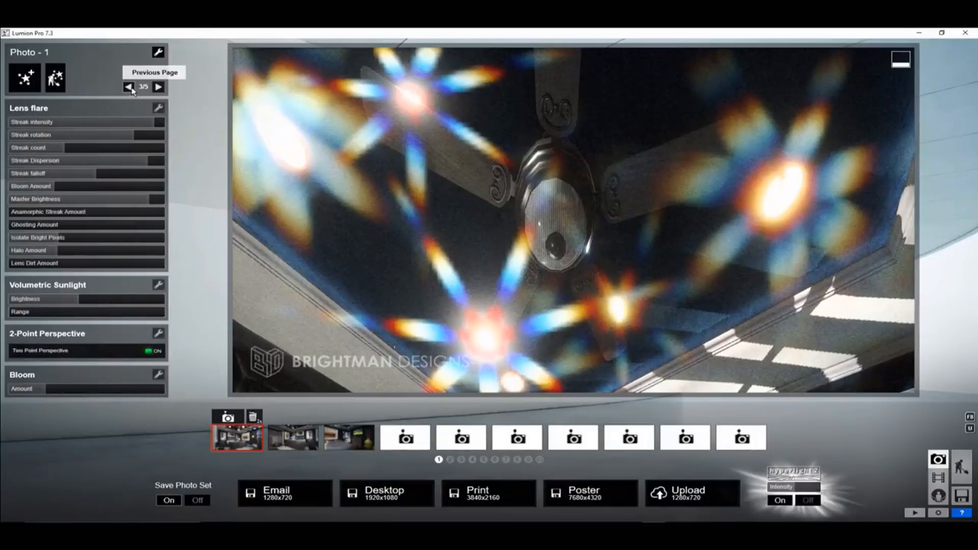
{"action": "left_click", "coordinate": [117, 351]}
{"action": "key", "text": "w"}
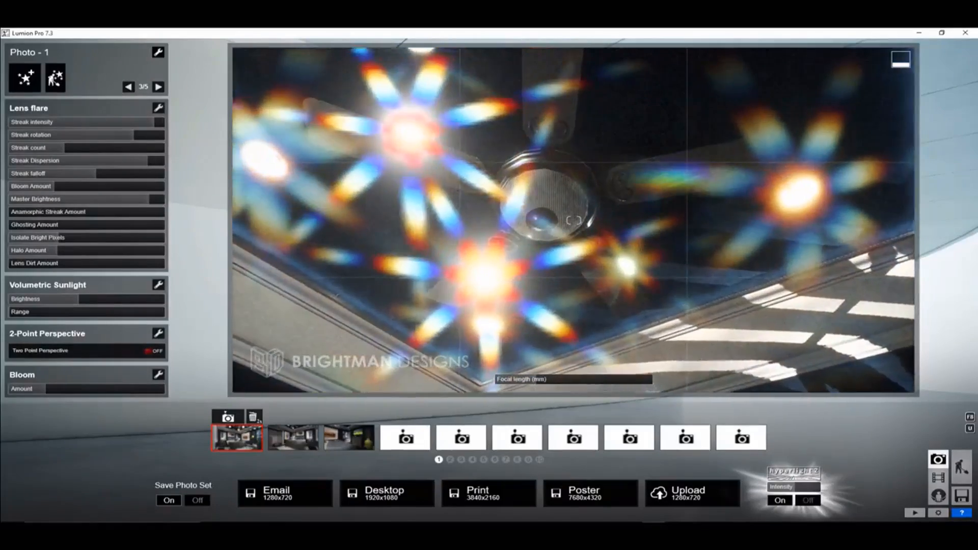
{"action": "right_click_drag", "start_coordinate": [574, 220], "coordinate": [701, 200]}
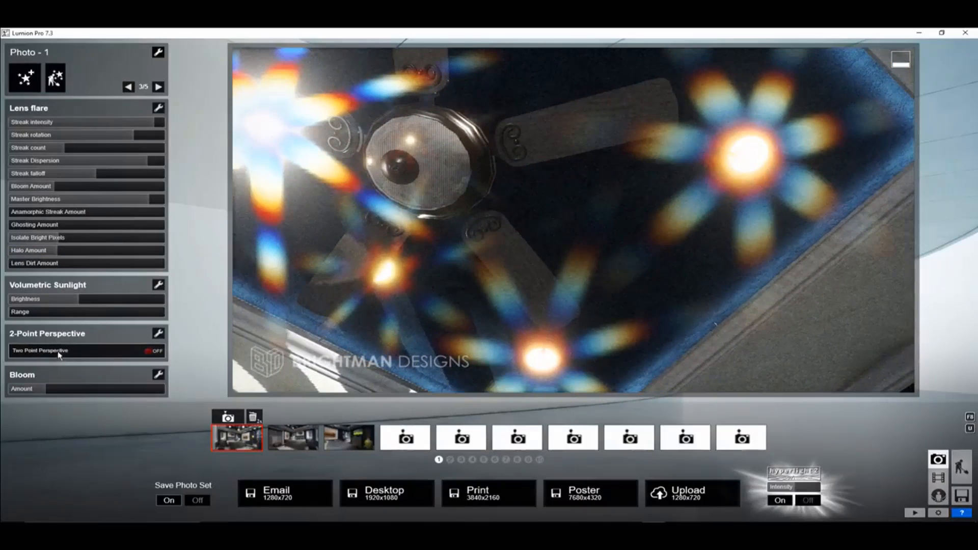
Toggle Speedray Reflections off and on in the Reflection effect to compare the reflections around the ceiling fan
{"action": "left_click", "coordinate": [127, 87]}
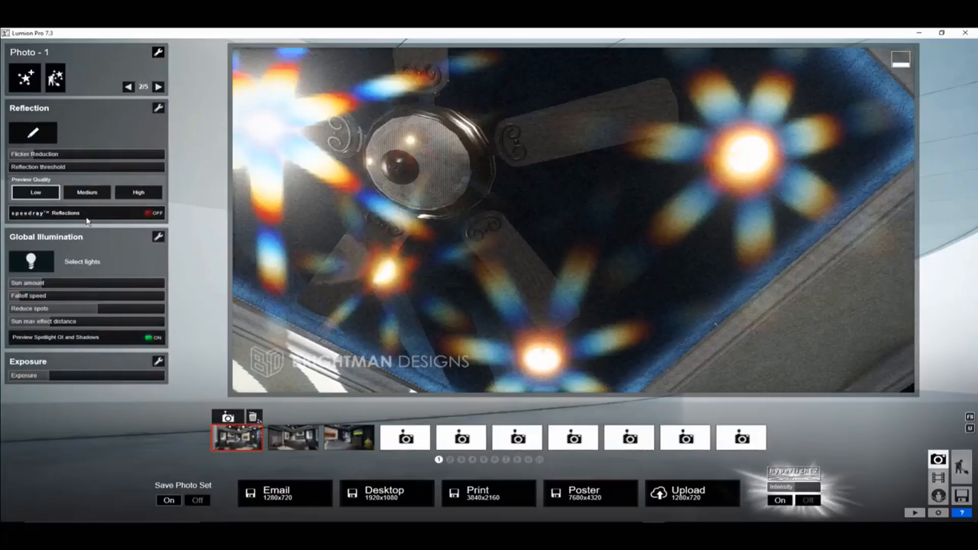
{"action": "right_click_drag", "start_coordinate": [540, 199], "coordinate": [574, 220]}
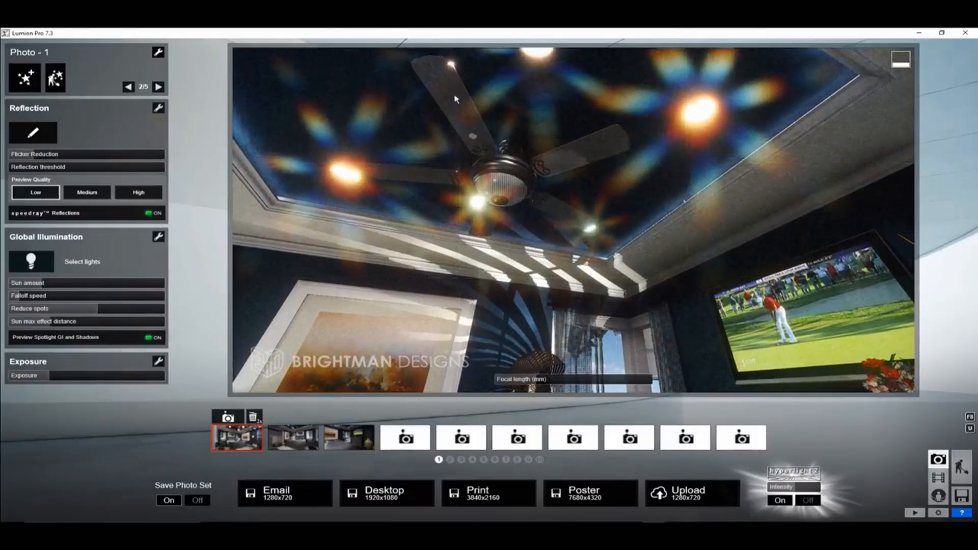
{"action": "left_click", "coordinate": [89, 218]}
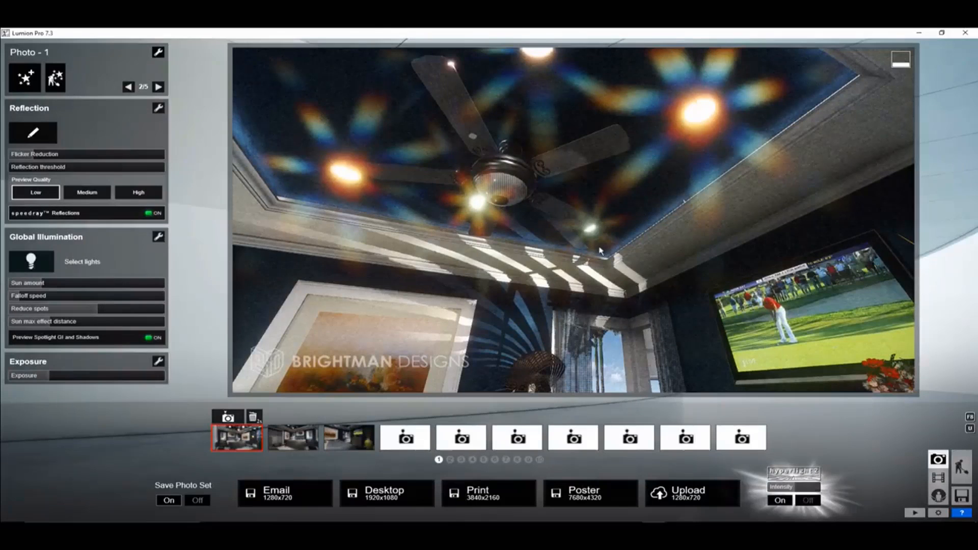
{"action": "right_click_drag", "start_coordinate": [675, 234], "coordinate": [671, 245]}
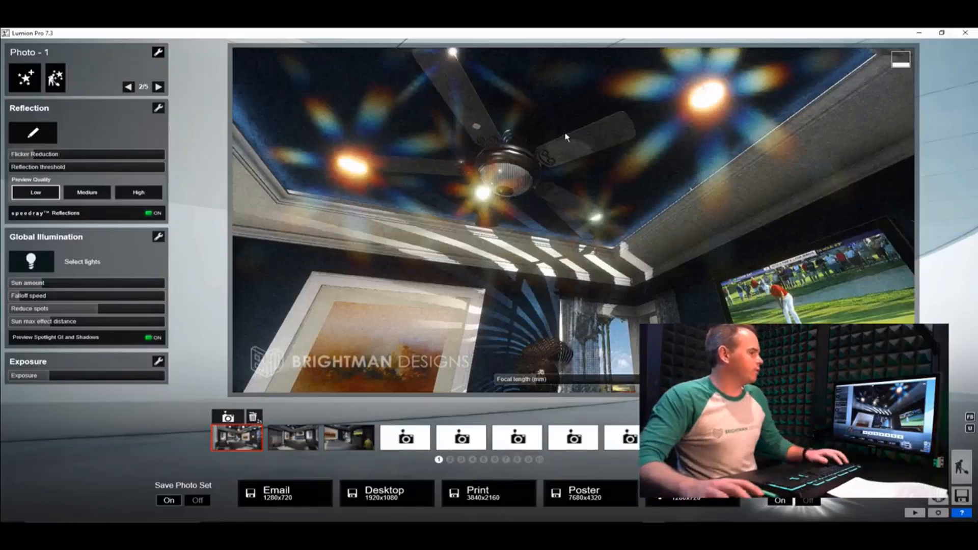
Select the empty fourth photo slot with the tall vases and dresser framed, and add a Global Illumination effect to it
{"action": "right_click_drag", "start_coordinate": [566, 137], "coordinate": [657, 278]}
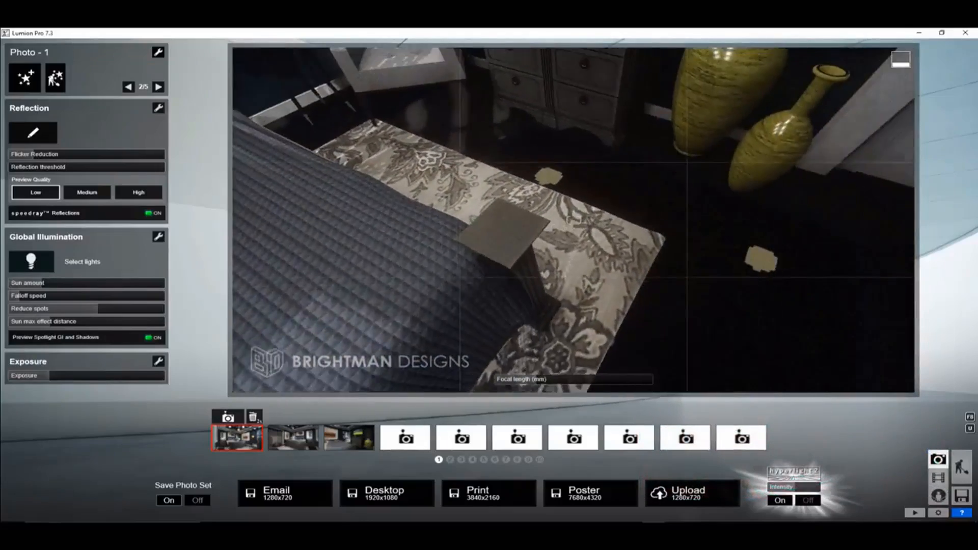
{"action": "right_click_drag", "start_coordinate": [574, 221], "coordinate": [567, 193]}
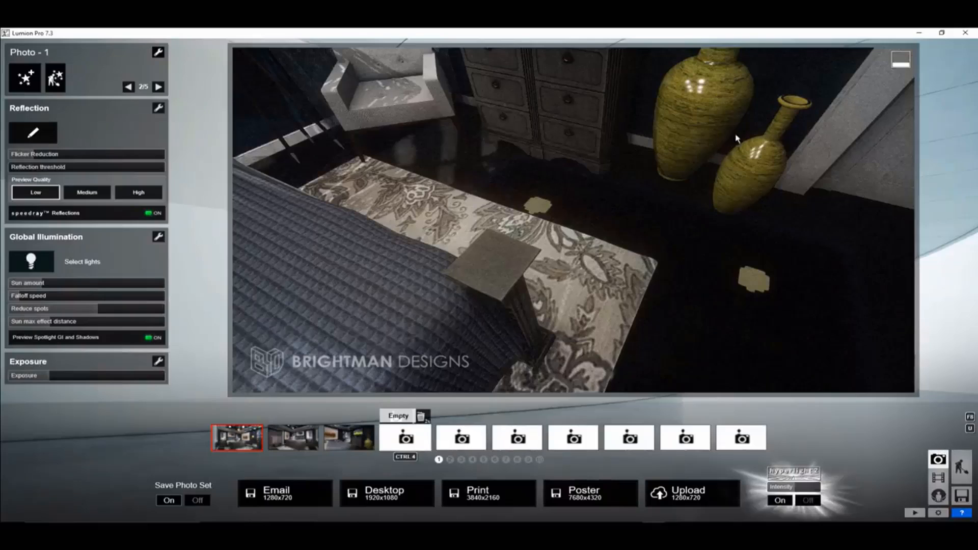
{"action": "right_click_drag", "start_coordinate": [737, 138], "coordinate": [765, 86]}
{"action": "key", "text": "w"}
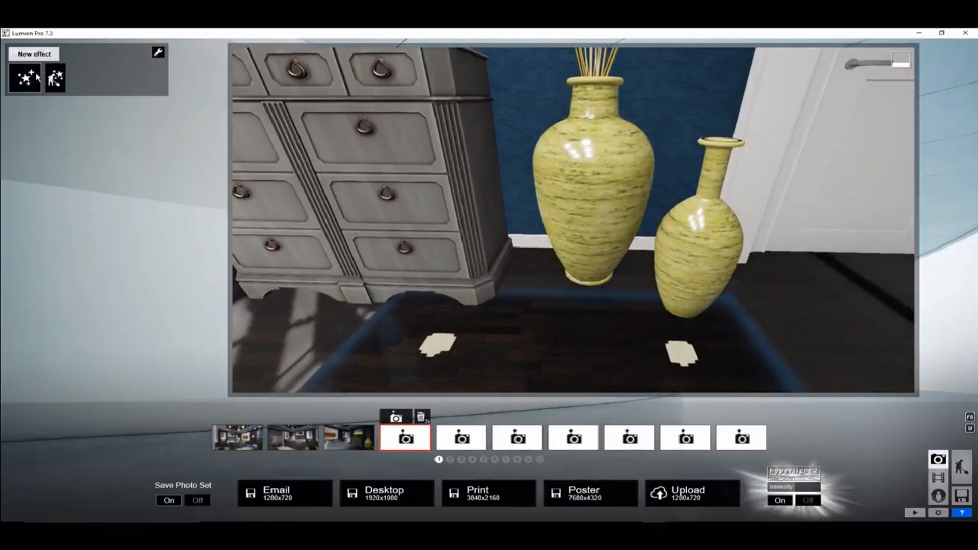
{"action": "left_click", "coordinate": [37, 78]}
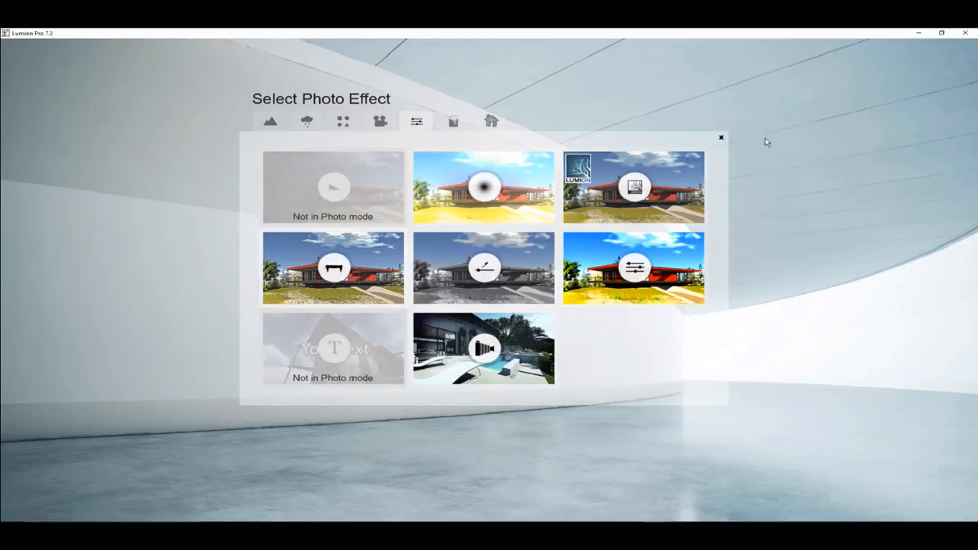
{"action": "left_click", "coordinate": [274, 124]}
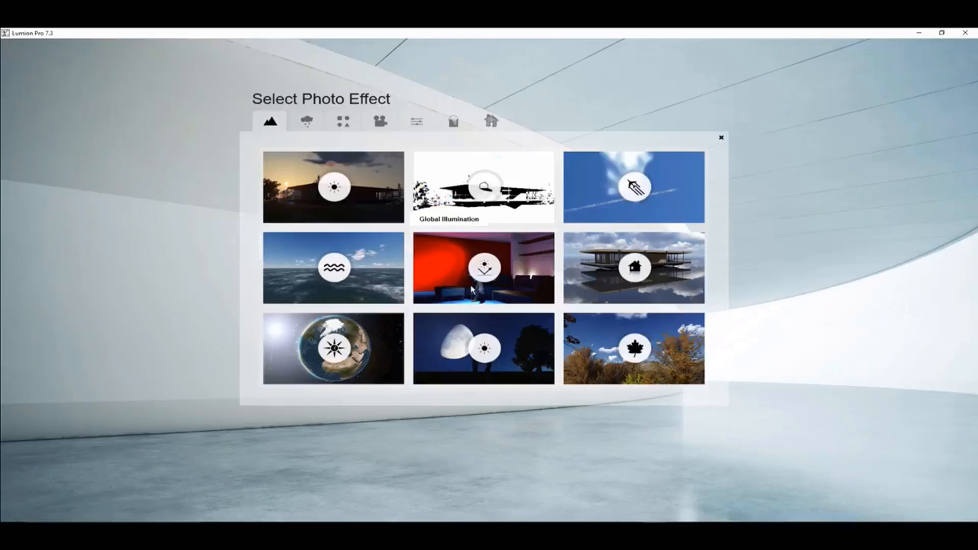
{"action": "left_click", "coordinate": [484, 268]}
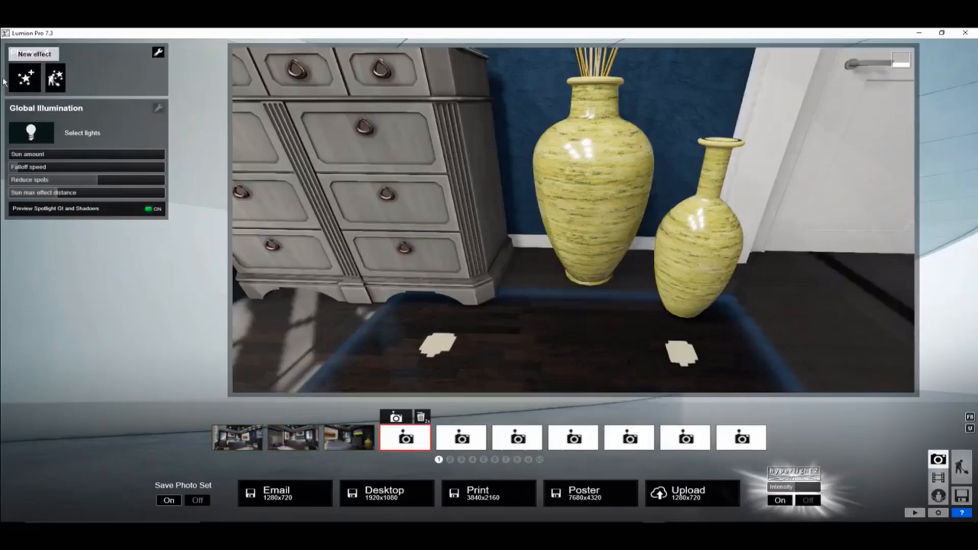
Add a Reflection effect to the fourth photo and turn on Speedray Reflections with the floor beside the vases framed
{"action": "left_click", "coordinate": [37, 78]}
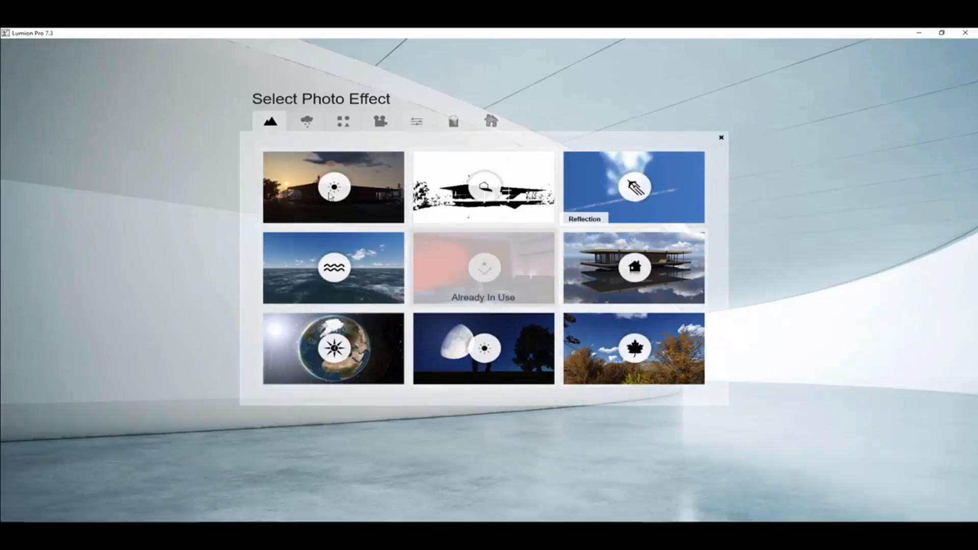
{"action": "left_click", "coordinate": [634, 187]}
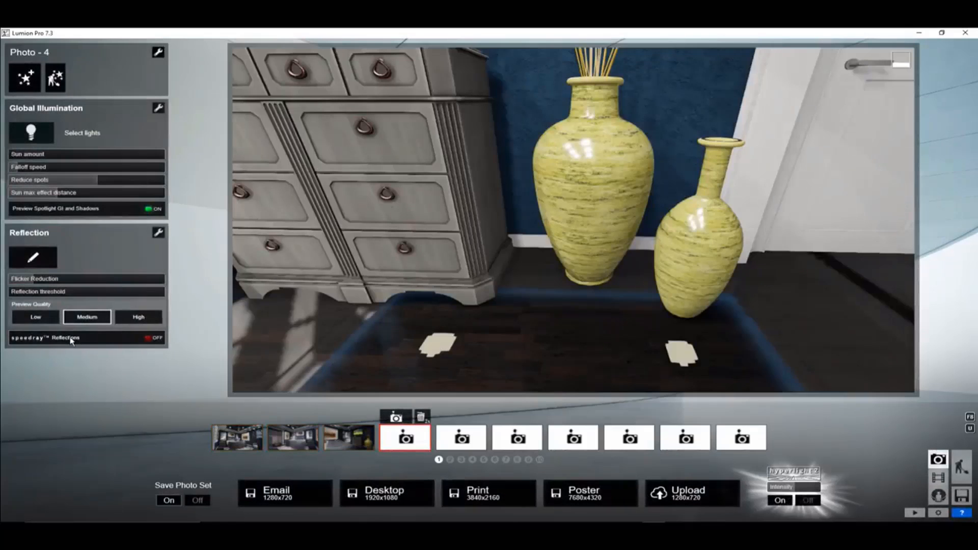
{"action": "left_click", "coordinate": [72, 341]}
{"action": "left_click", "coordinate": [71, 340]}
{"action": "right_click_drag", "start_coordinate": [681, 128], "coordinate": [670, 206]}
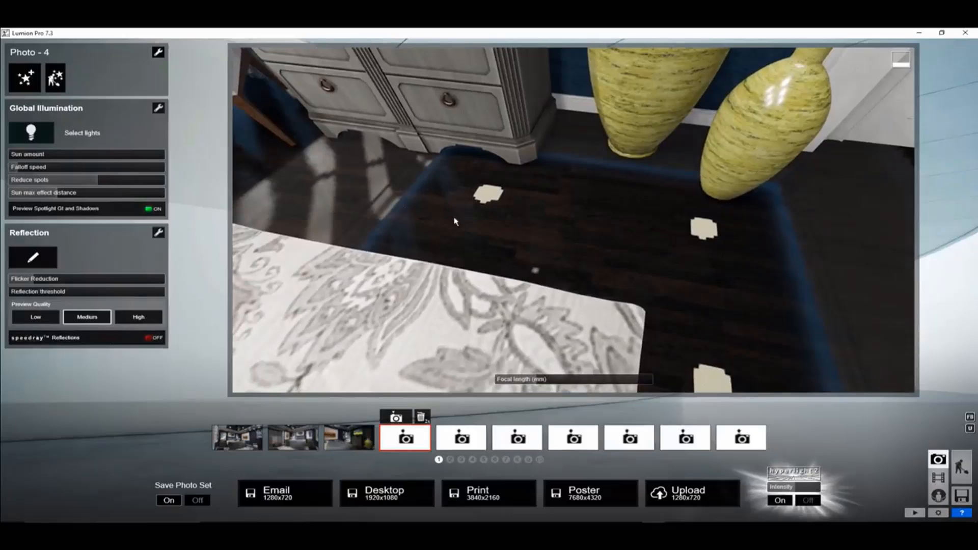
{"action": "left_click", "coordinate": [86, 344]}
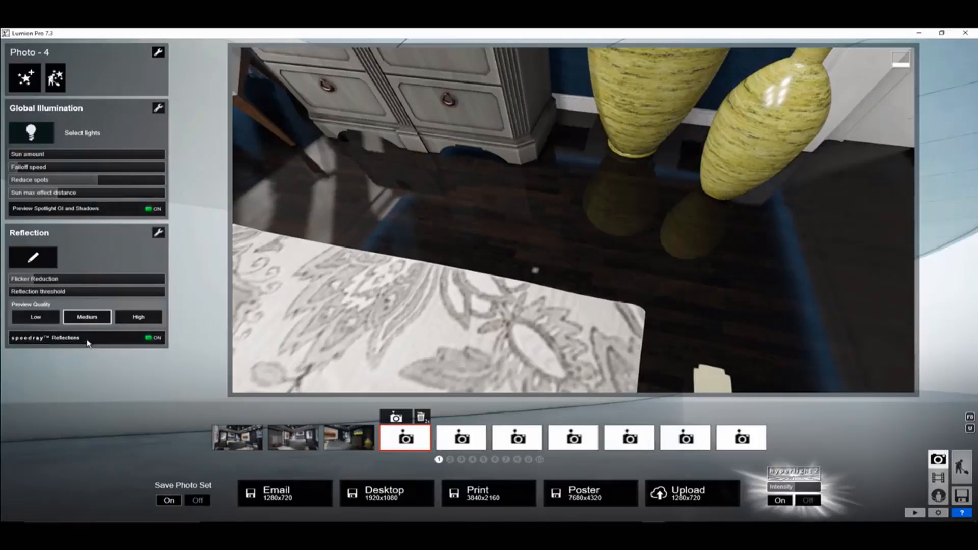
Frame the dark wood floor between the vase and the bed, and add a reflection plane to it in the Reflection effect
{"action": "right_click_drag", "start_coordinate": [509, 230], "coordinate": [250, 232]}
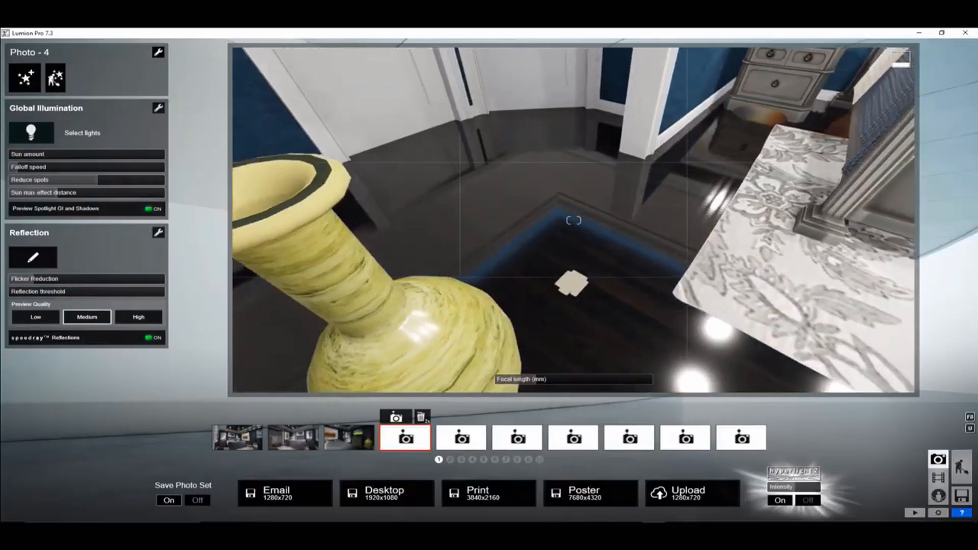
{"action": "right_click_drag", "start_coordinate": [392, 246], "coordinate": [408, 246]}
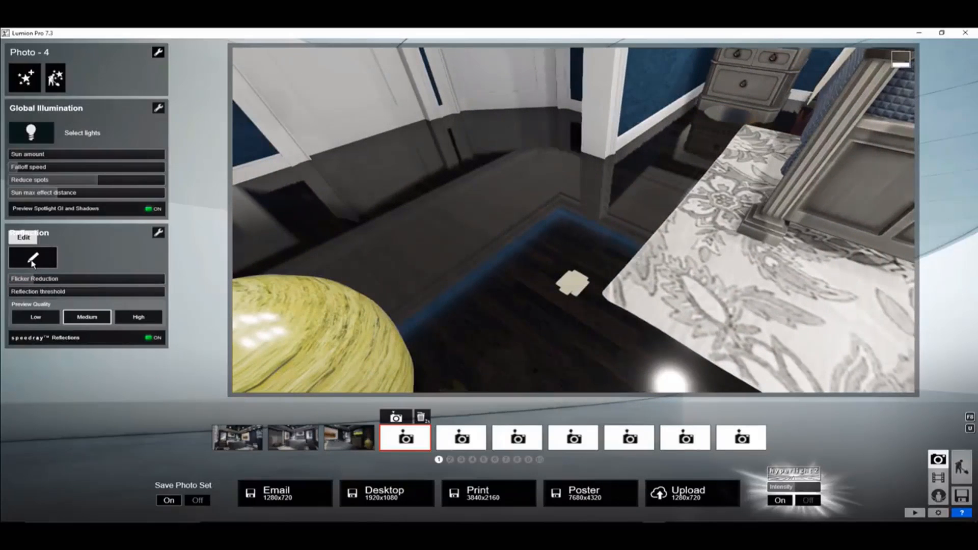
{"action": "right_click_drag", "start_coordinate": [586, 219], "coordinate": [463, 164]}
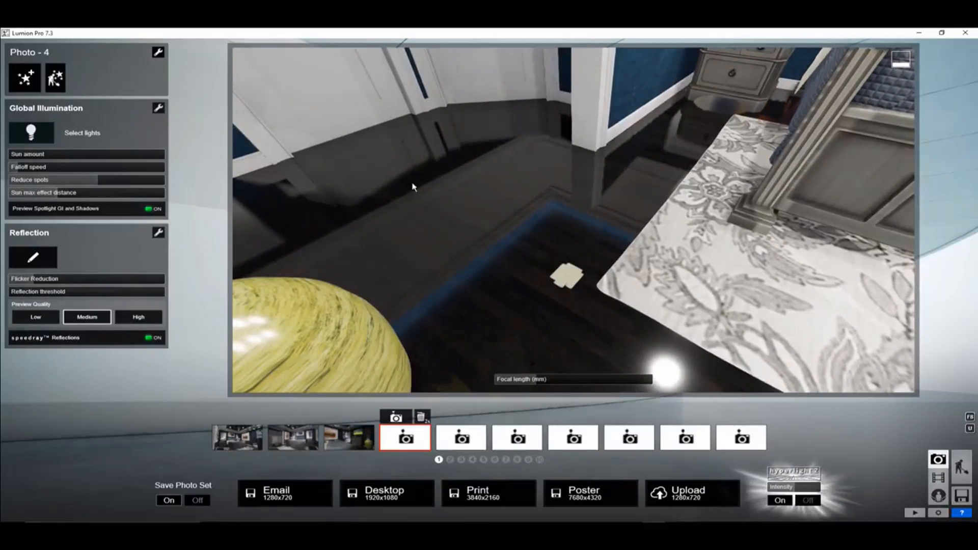
{"action": "mouse_move", "coordinate": [402, 180]}
{"action": "right_mouse_down"}
{"action": "mouse_move", "coordinate": [409, 197]}
{"action": "mouse_move", "coordinate": [405, 179]}
{"action": "right_mouse_up"}
{"action": "left_click", "coordinate": [31, 257]}
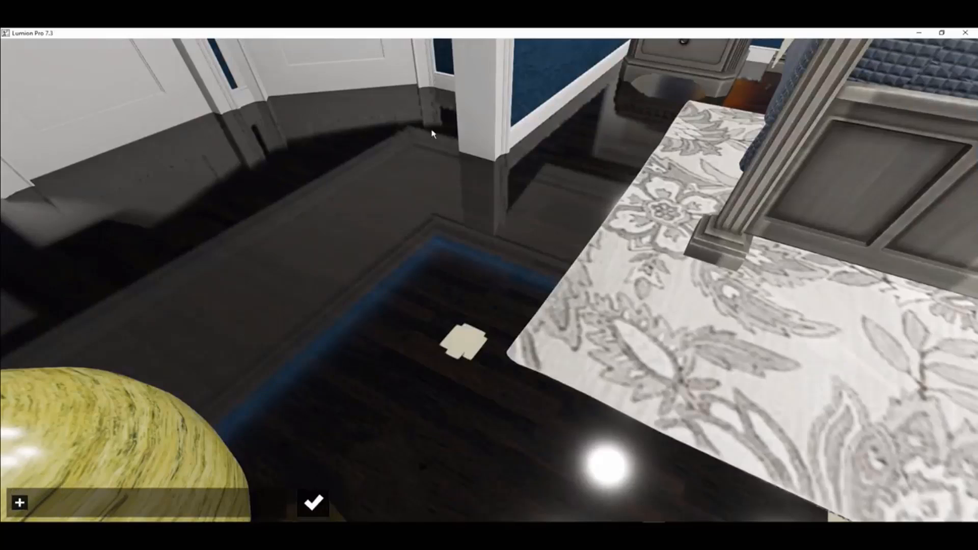
{"action": "left_click", "coordinate": [19, 503]}
{"action": "left_click", "coordinate": [383, 214]}
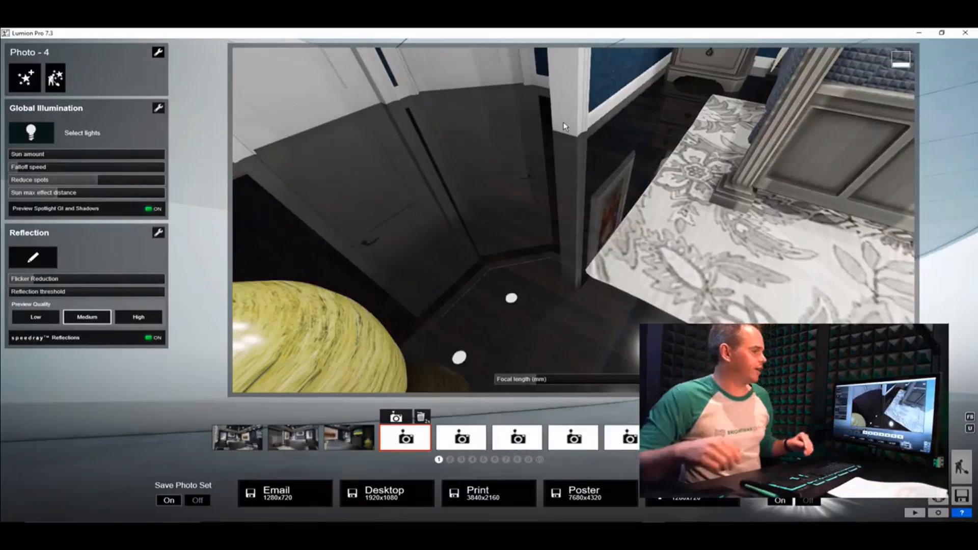
Switch to the live chat in the browser and highlight the question about blocking the horizon line with a background image
{"action": "key", "text": "alt+Tab"}
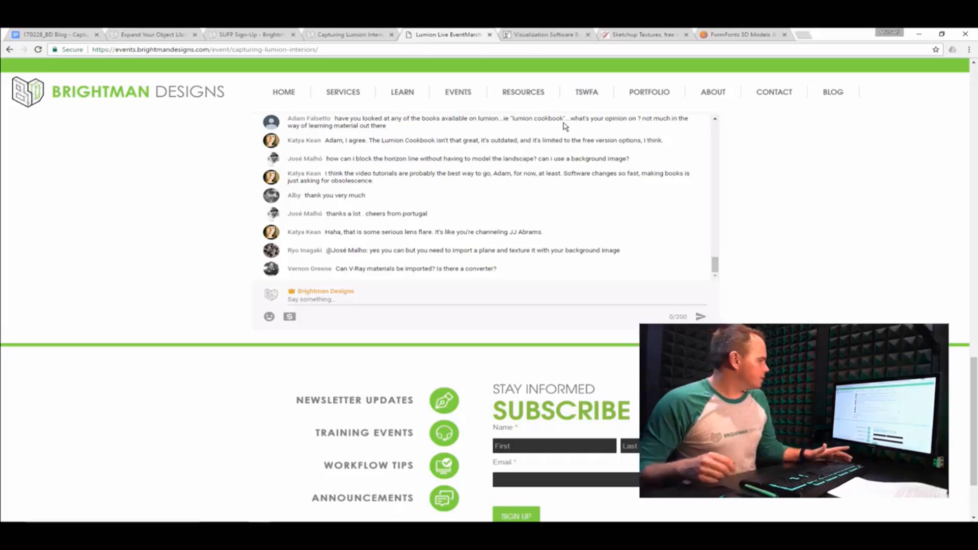
{"action": "triple_click", "coordinate": [568, 250]}
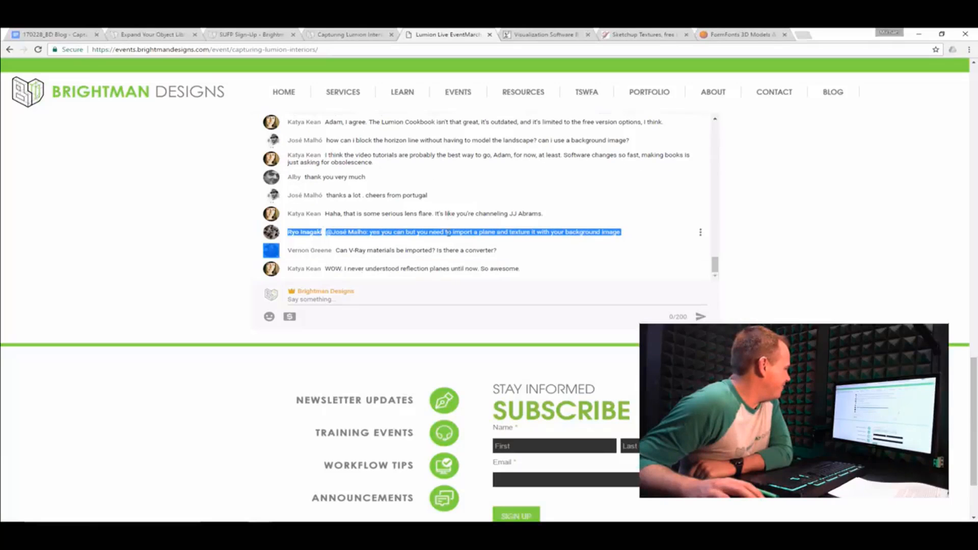
{"action": "scroll", "coordinate": [451, 234], "scroll_direction": "up", "scroll_amount": 3}
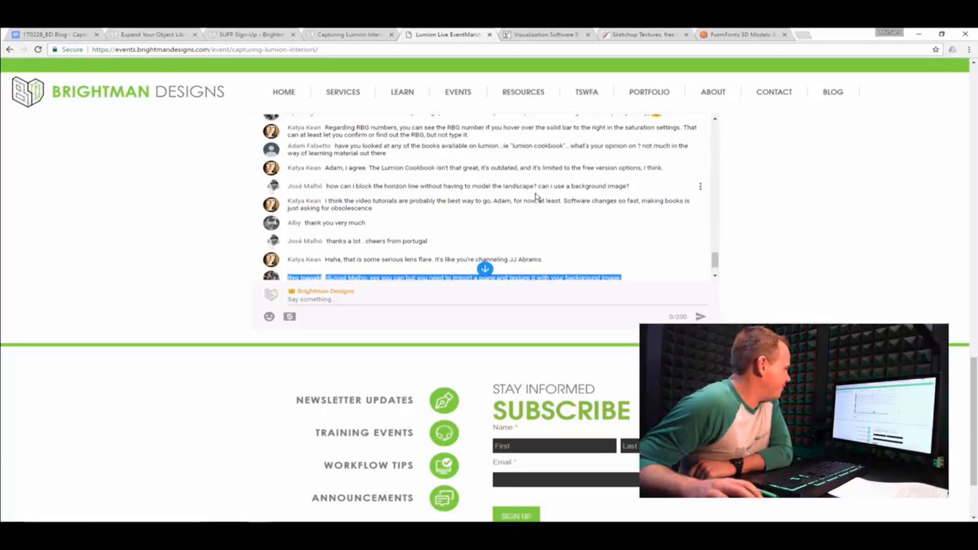
{"action": "left_click_drag", "start_coordinate": [542, 186], "coordinate": [607, 187]}
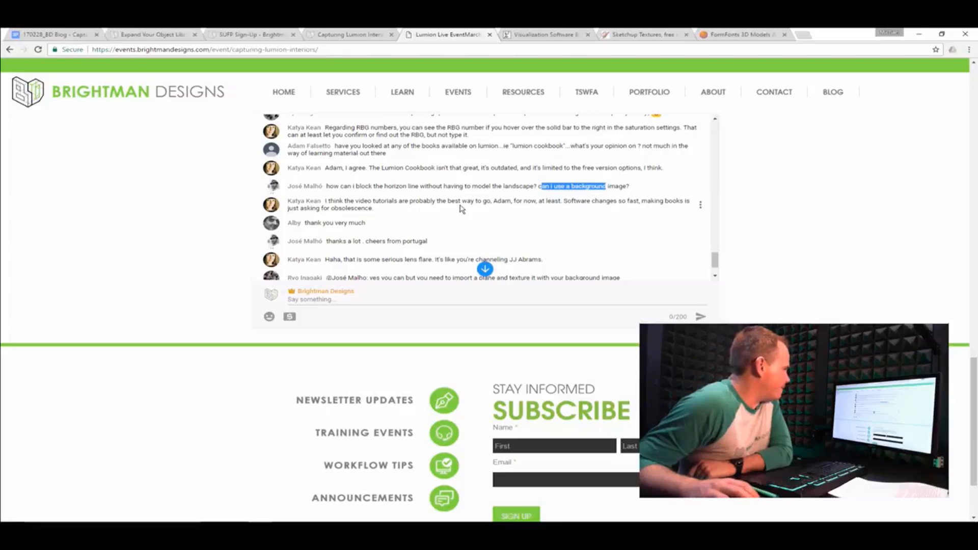
{"action": "scroll", "coordinate": [461, 212], "scroll_direction": "down", "scroll_amount": 1}
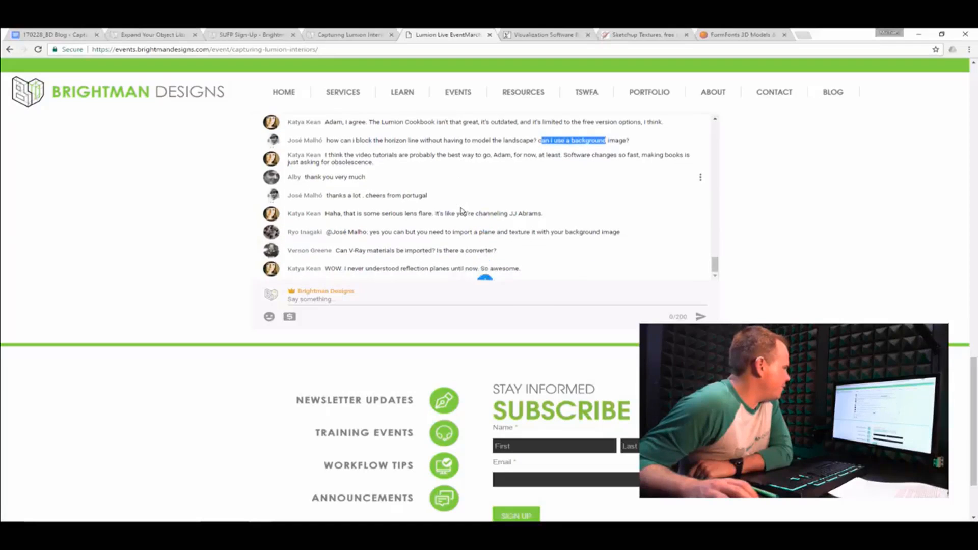
{"action": "scroll", "coordinate": [461, 212], "scroll_direction": "up", "scroll_amount": 1}
{"action": "triple_click", "coordinate": [556, 186]}
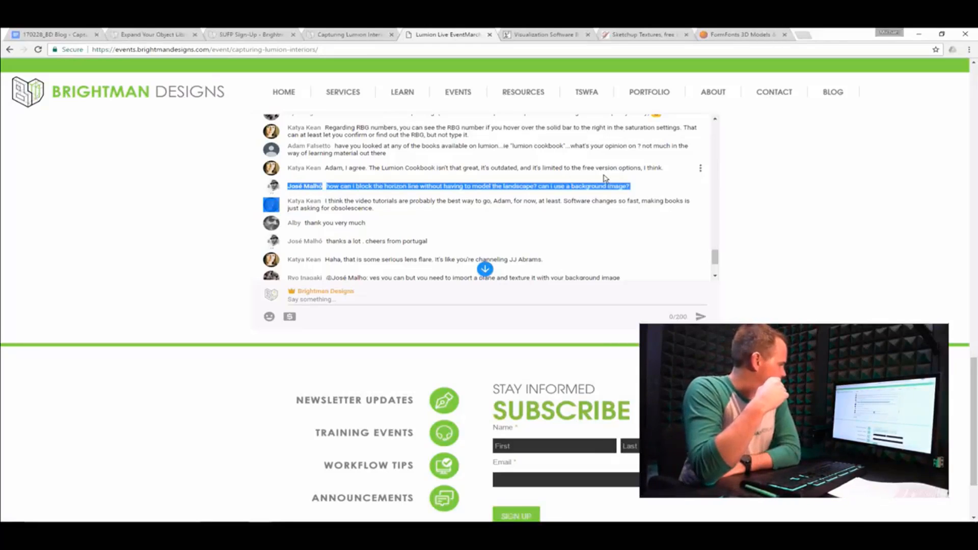
Read on to the newest chat messages and highlight the question about importing or converting V-Ray materials
{"action": "scroll", "coordinate": [607, 178], "scroll_direction": "down", "scroll_amount": 3}
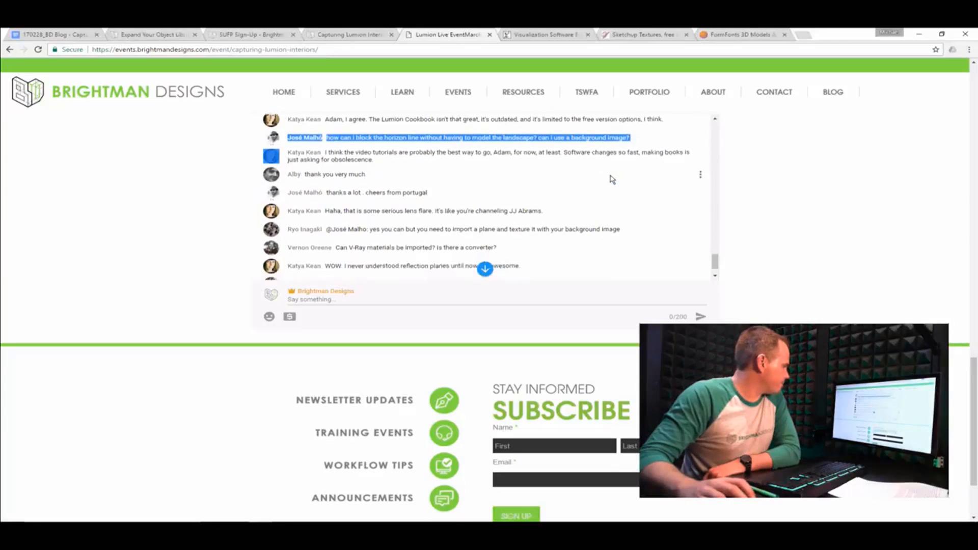
{"action": "scroll", "coordinate": [611, 179], "scroll_direction": "down", "scroll_amount": 1}
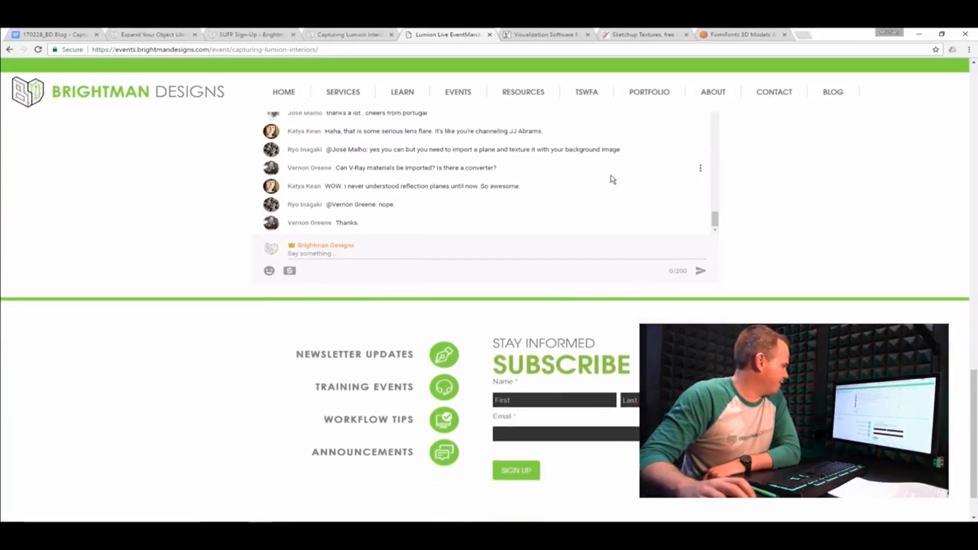
{"action": "scroll", "coordinate": [823, 246], "scroll_direction": "up", "scroll_amount": 2}
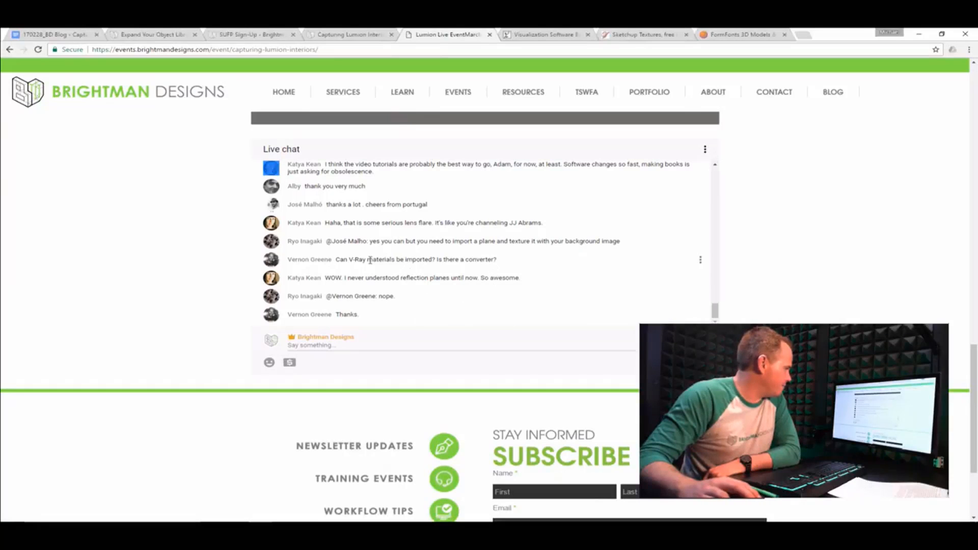
{"action": "left_click_drag", "start_coordinate": [339, 262], "coordinate": [507, 262]}
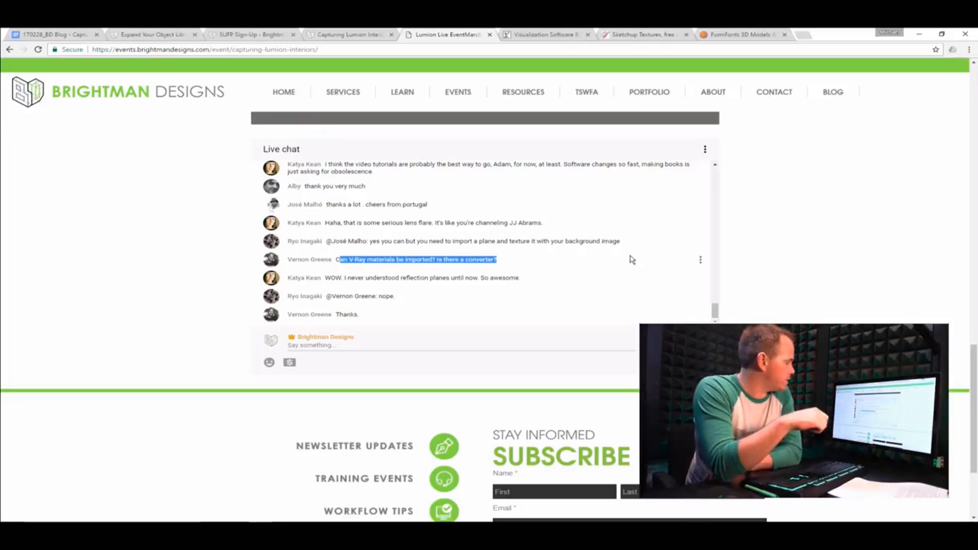
Look back through the recent live-chat messages for remaining questions
{"action": "scroll", "coordinate": [521, 289], "scroll_direction": "down", "scroll_amount": 1}
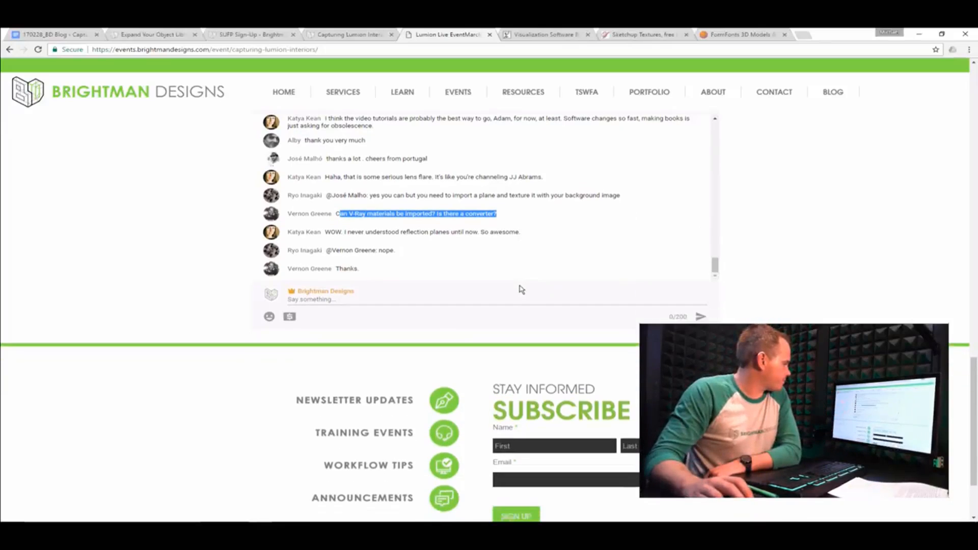
{"action": "scroll", "coordinate": [459, 305], "scroll_direction": "up", "scroll_amount": 1}
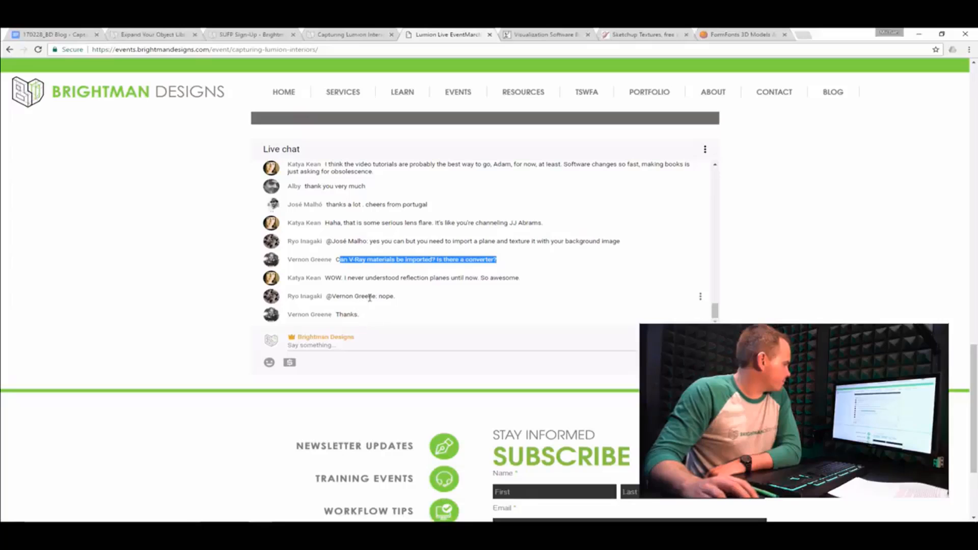
{"action": "middle_click", "coordinate": [431, 295]}
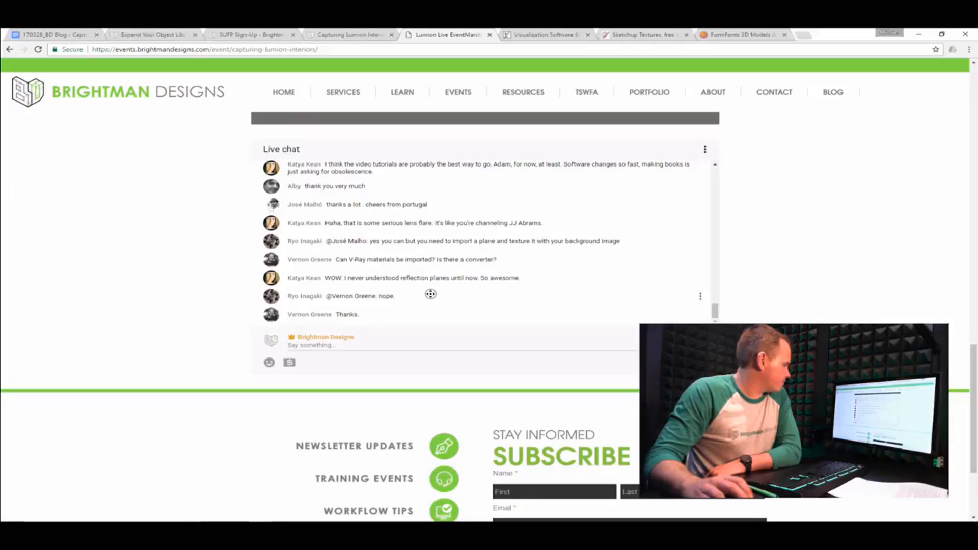
{"action": "scroll", "coordinate": [430, 292], "scroll_direction": "up", "scroll_amount": 1}
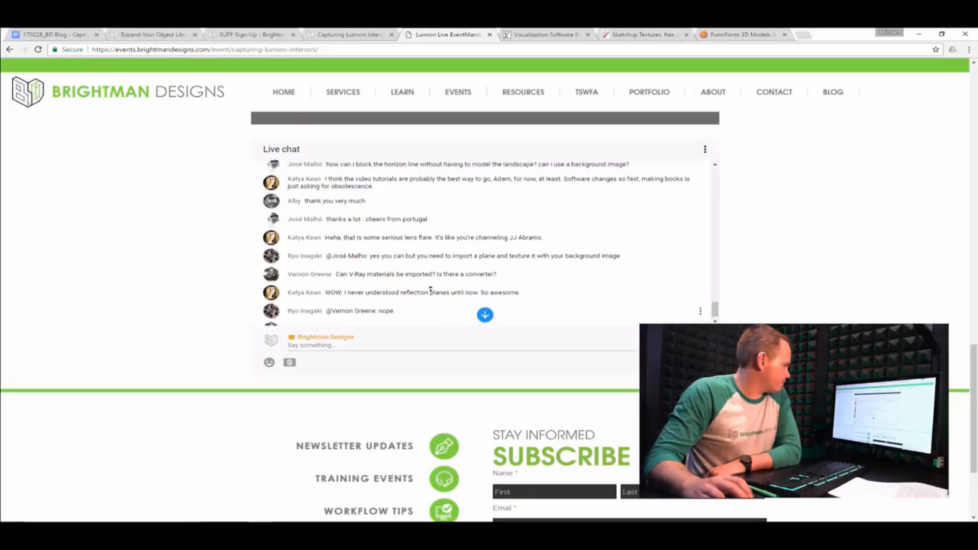
{"action": "scroll", "coordinate": [431, 291], "scroll_direction": "up", "scroll_amount": 2}
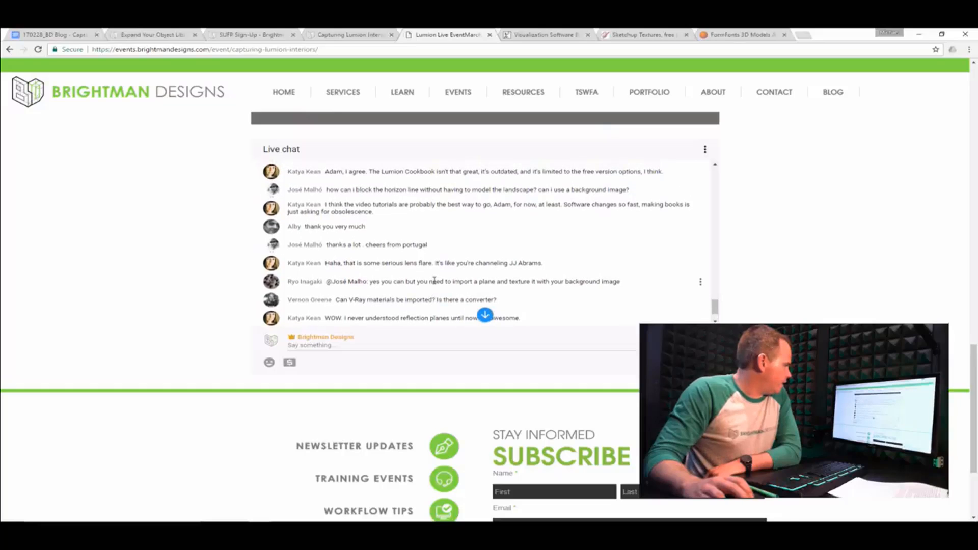